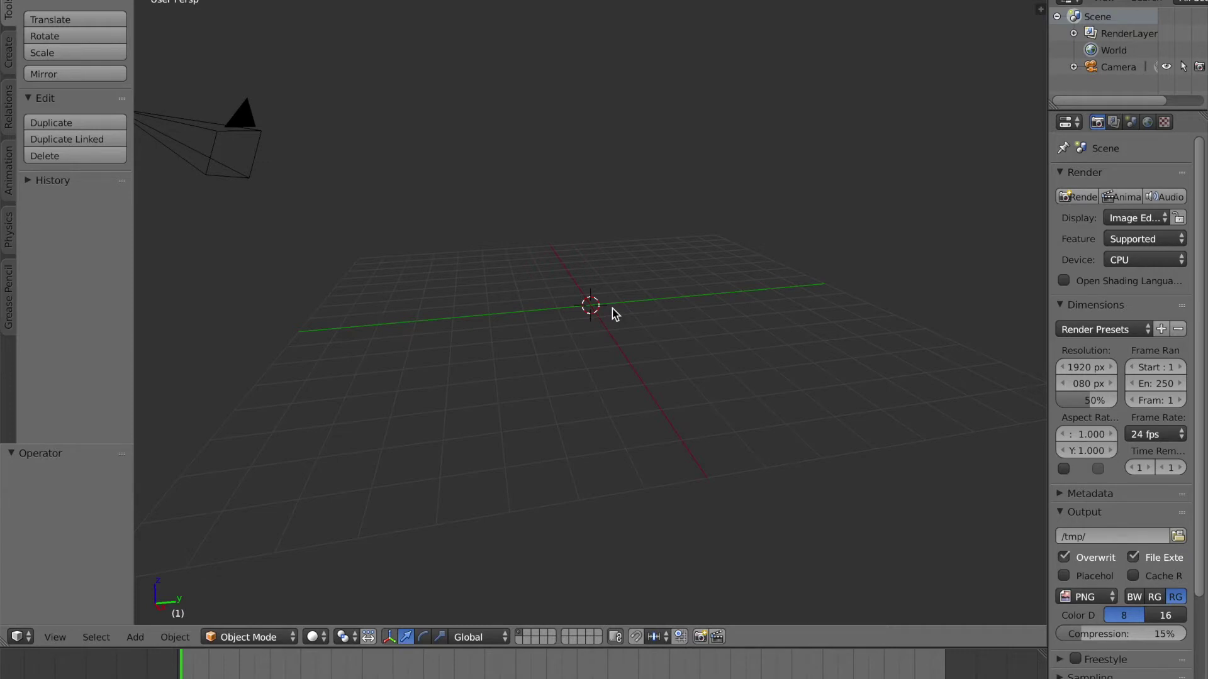
mouse_move(615, 312)
middle_mouse_down()
mouse_move(620, 297)
mouse_move(652, 299)
mouse_move(618, 311)
middle_mouse_up()
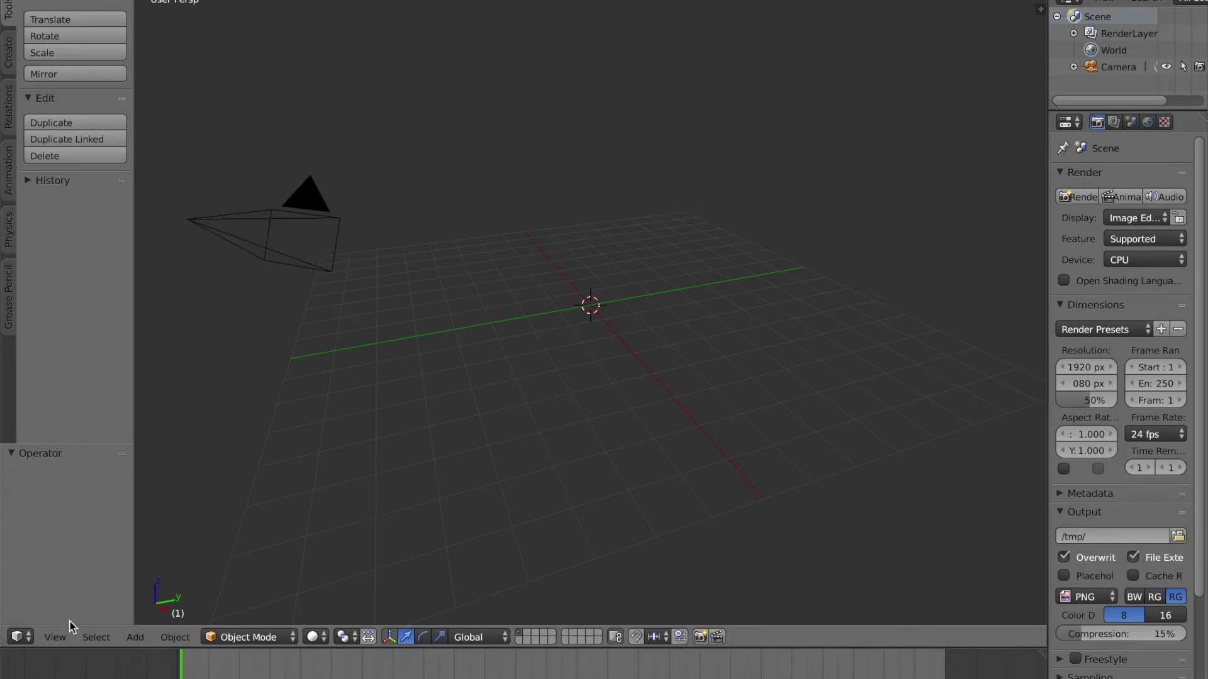
left_click(148, 638)
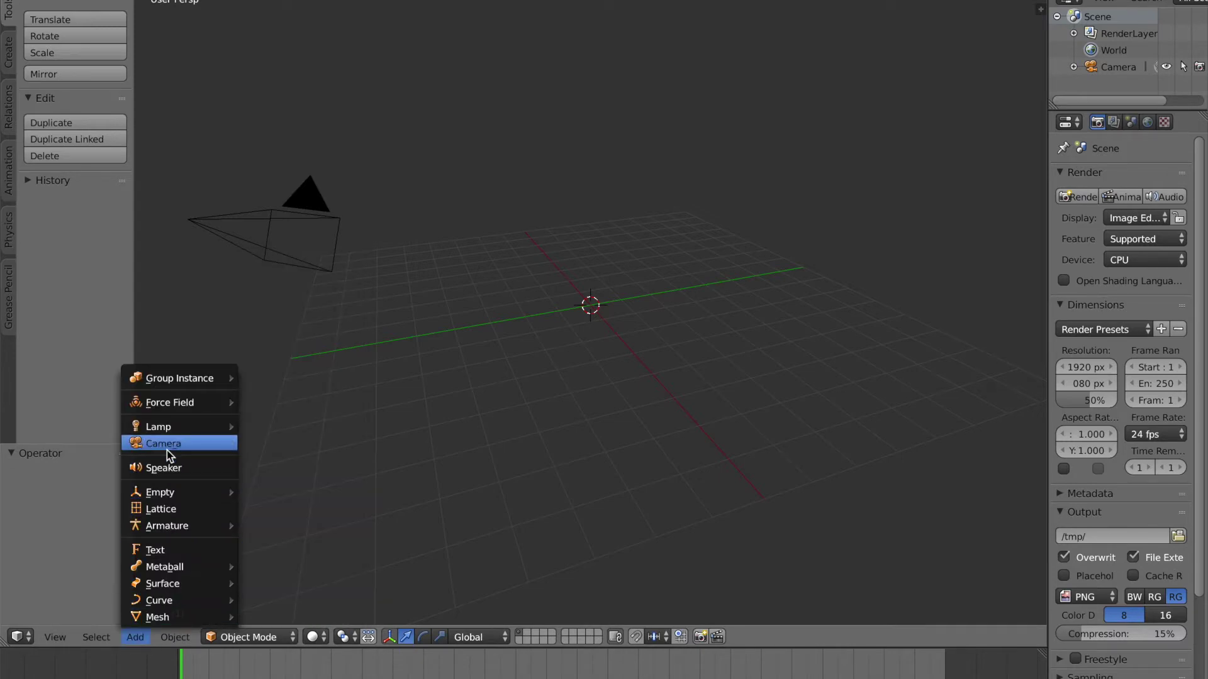
mouse_move(170, 615)
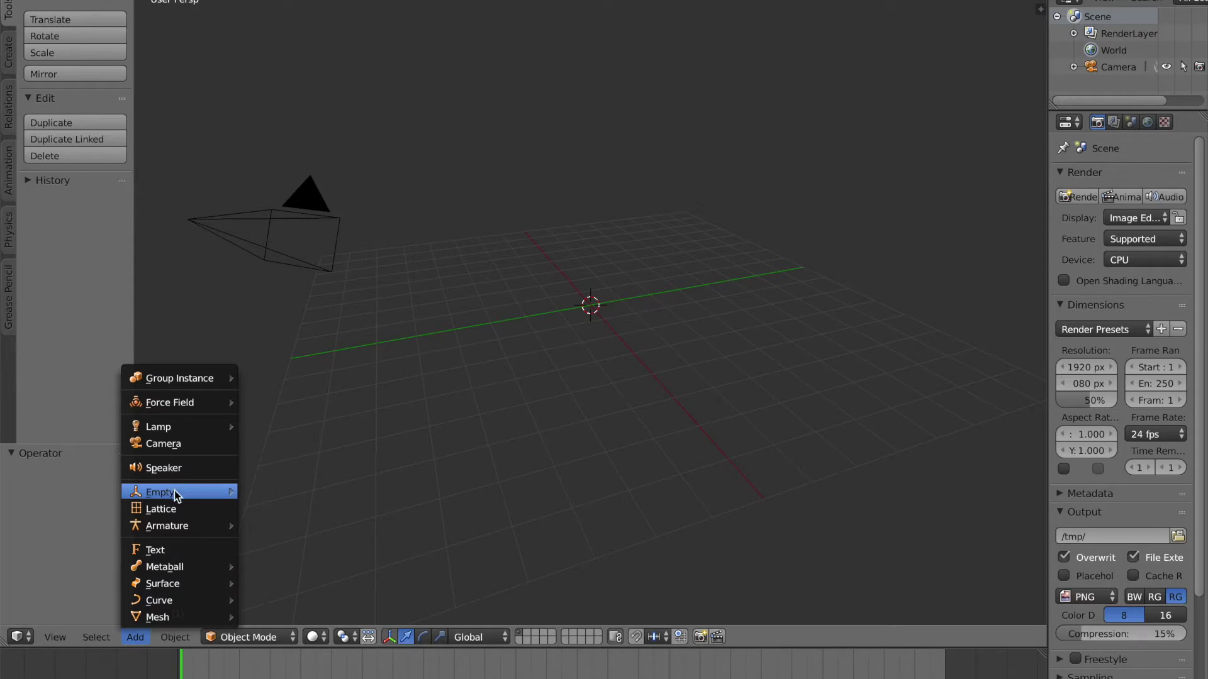
mouse_move(208, 500)
left_click(256, 496)
middle_click_drag(699, 235, 717, 283)
key("x")
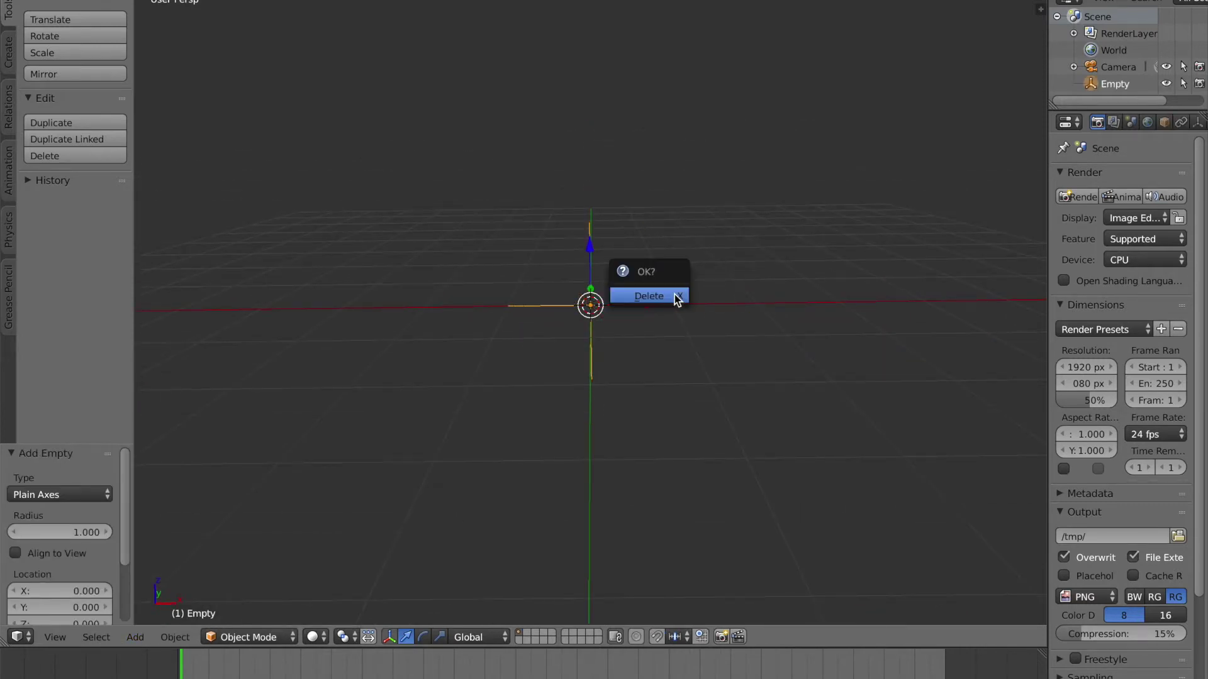
left_click(676, 299)
Add a mesh circle at the scene origin and enlarge the panel area showing its creation settings
left_click(135, 637)
mouse_move(167, 617)
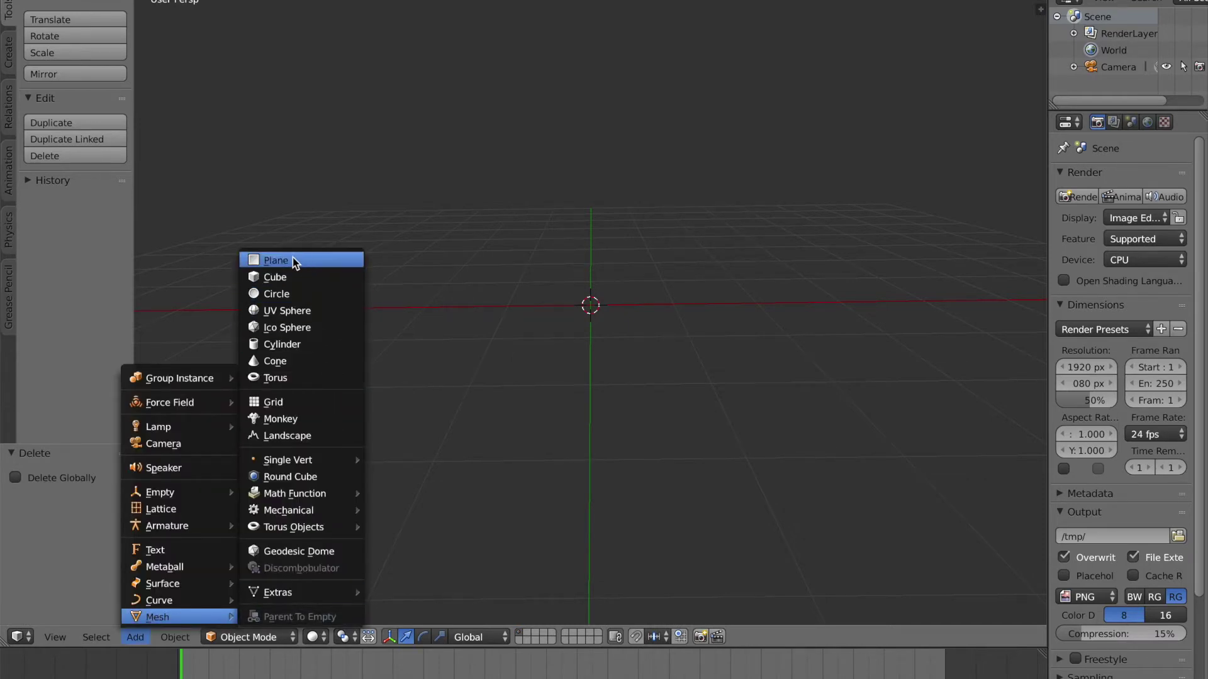
left_click(270, 293)
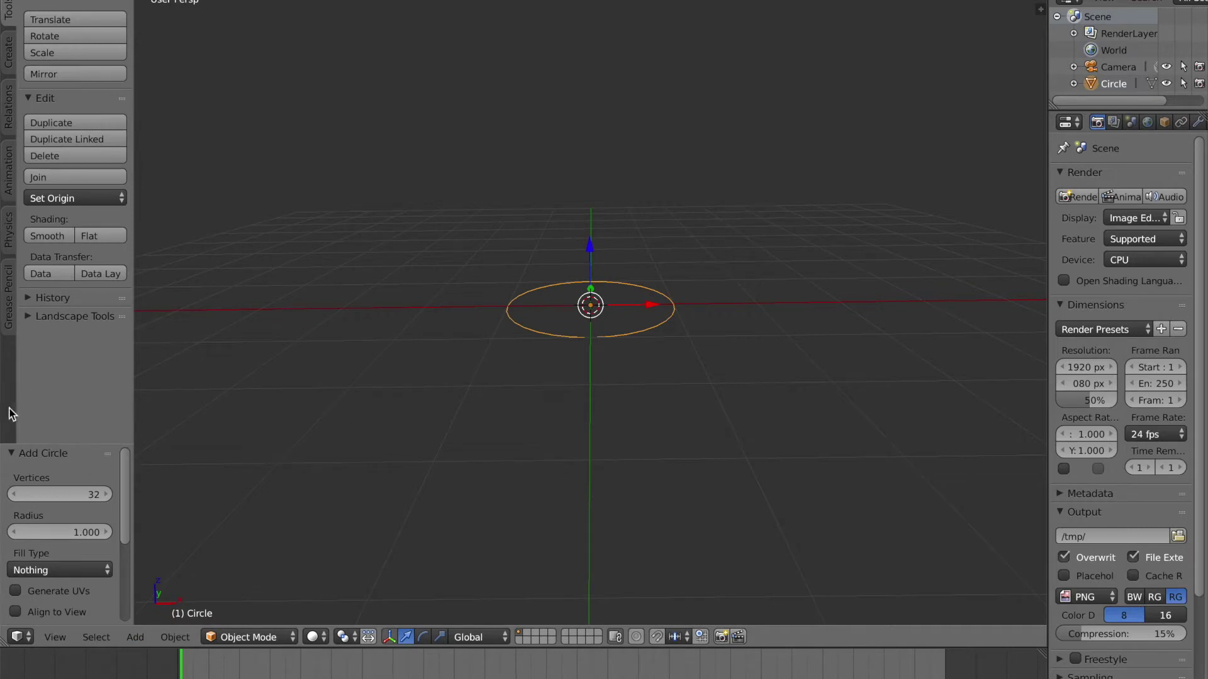
left_click_drag(87, 445, 229, 216)
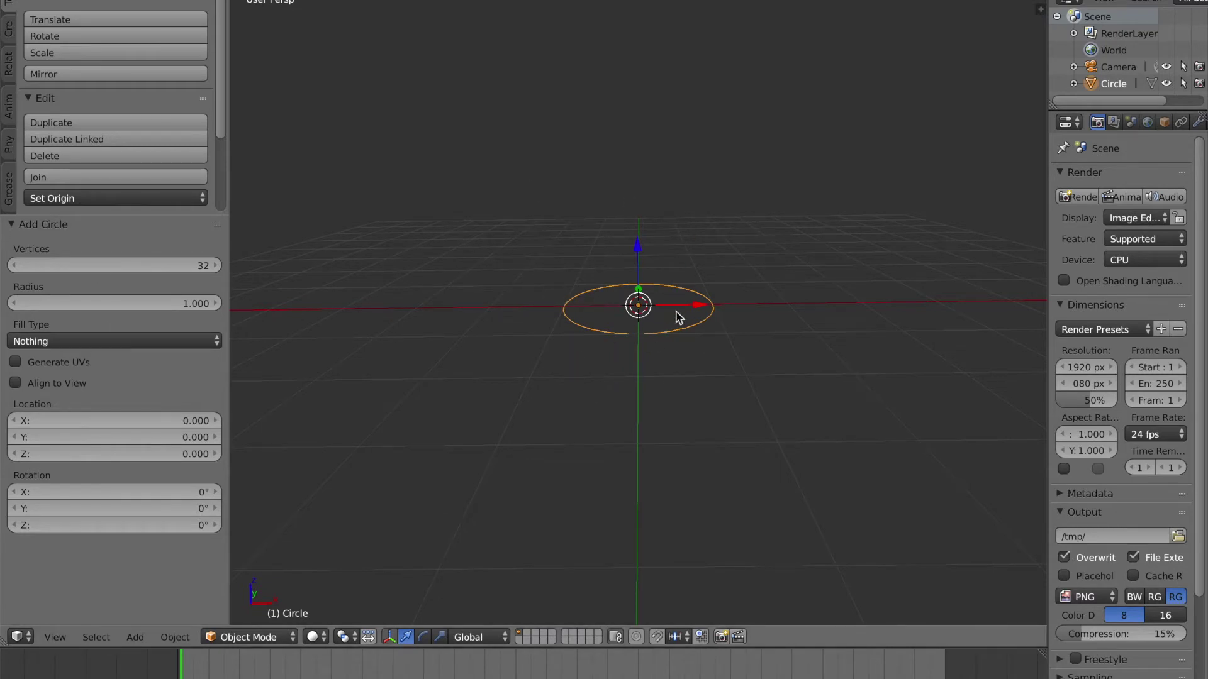
Try moving the circle about 0.27 units along X, undo the move and delete the circle
left_click_drag(694, 306, 715, 307)
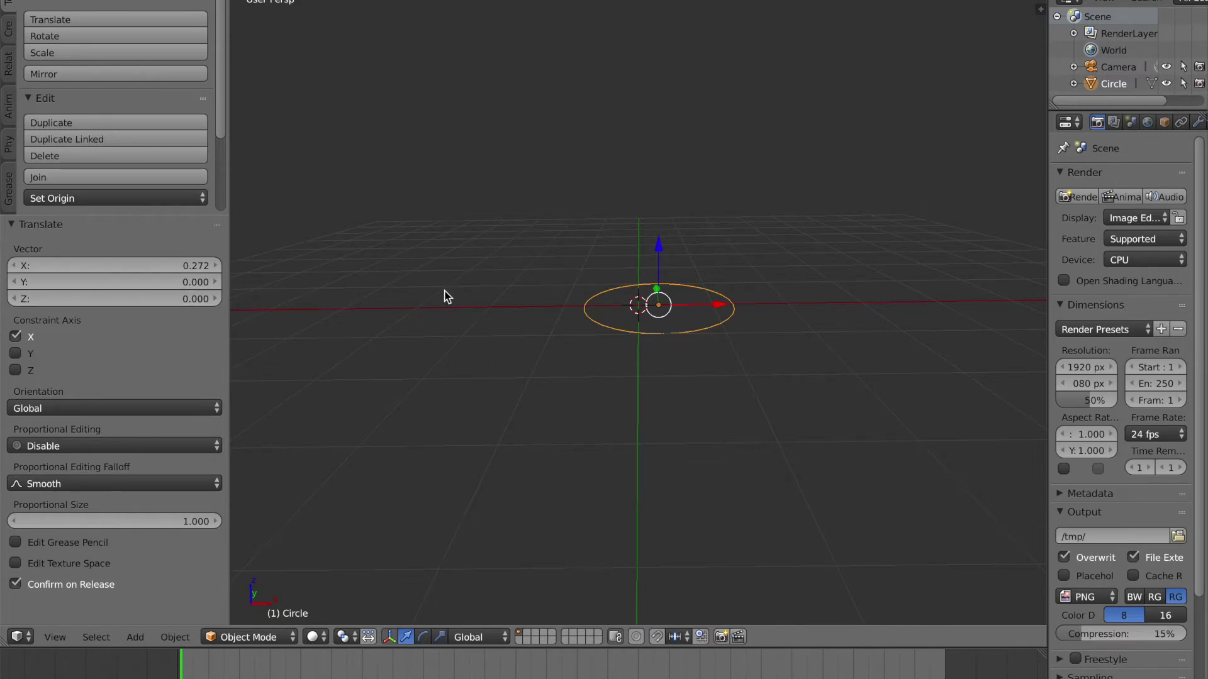
key("ctrl+z")
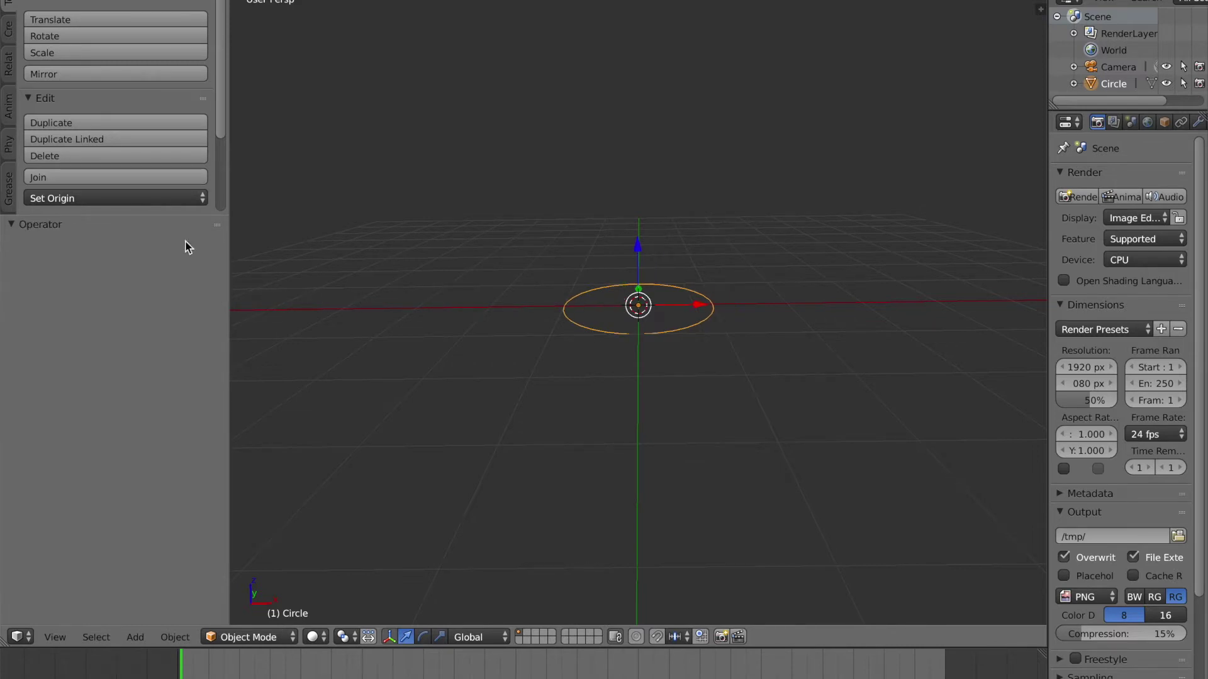
key("x")
left_click(379, 298)
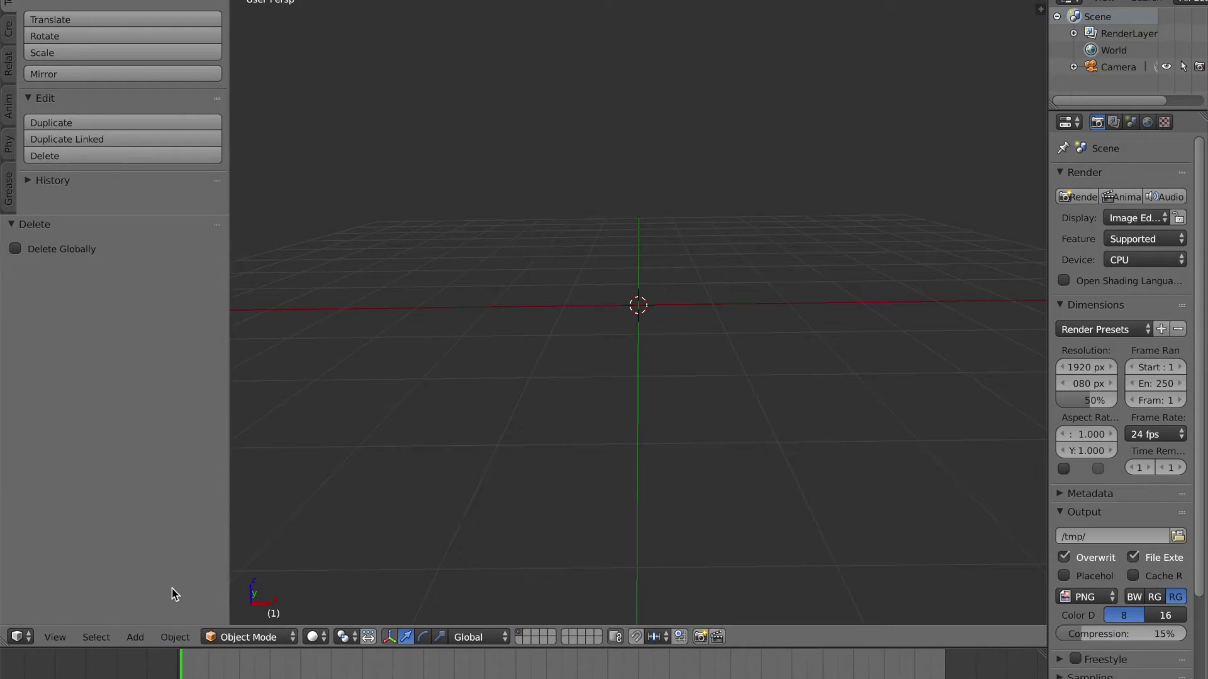
Add a new mesh circle at the scene origin
left_click(138, 636)
key("shift+a")
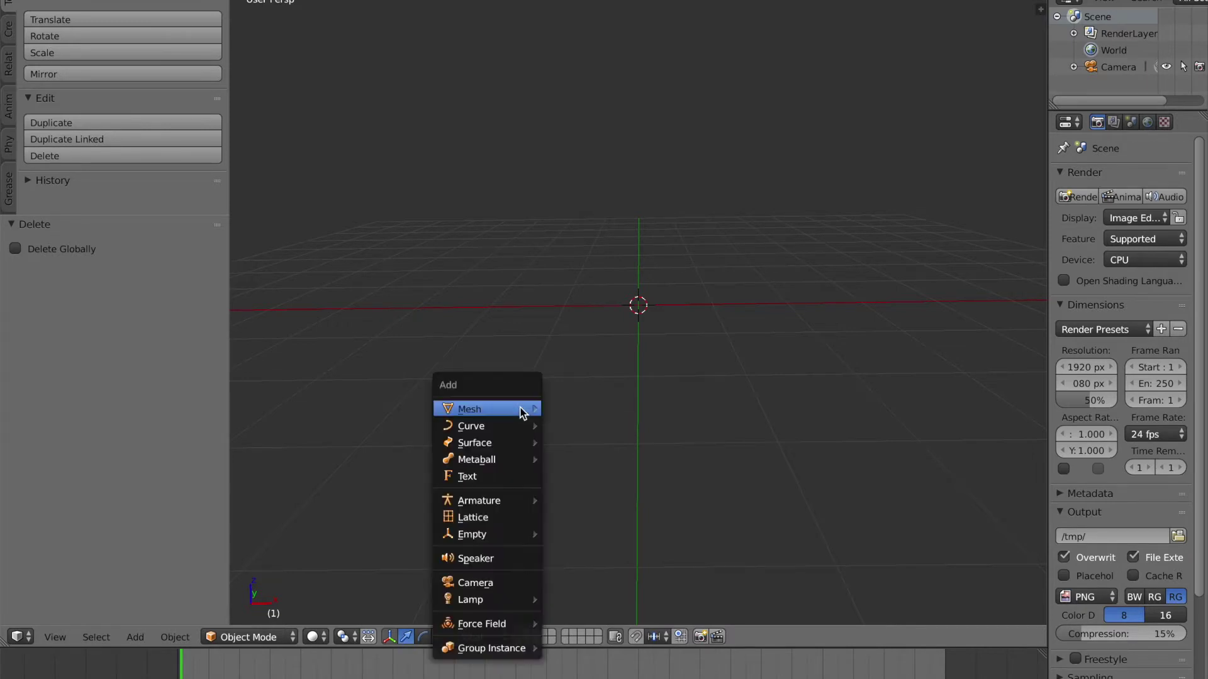
mouse_move(520, 410)
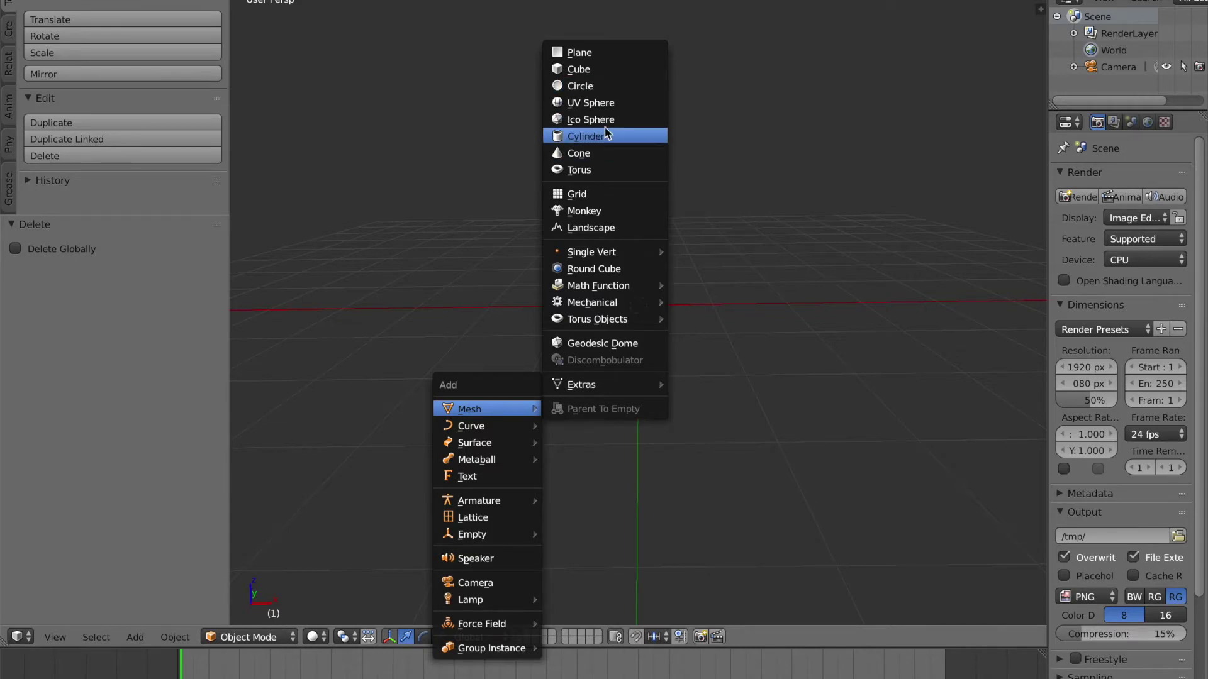
left_click(607, 88)
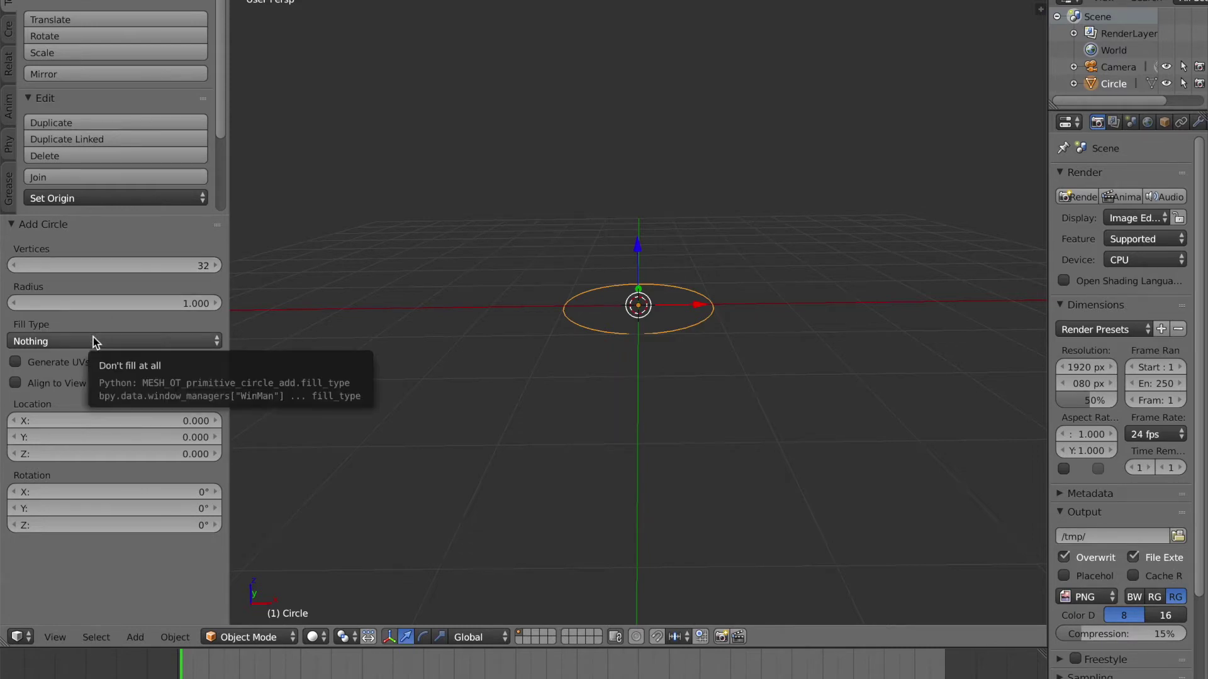
Try out other vertex counts for the circle, including 64
left_click(107, 269)
type("3")
key("Return")
left_click_drag(96, 269, 115, 267)
left_click(116, 267)
key("BackSpace")
key("BackSpace")
type("64")
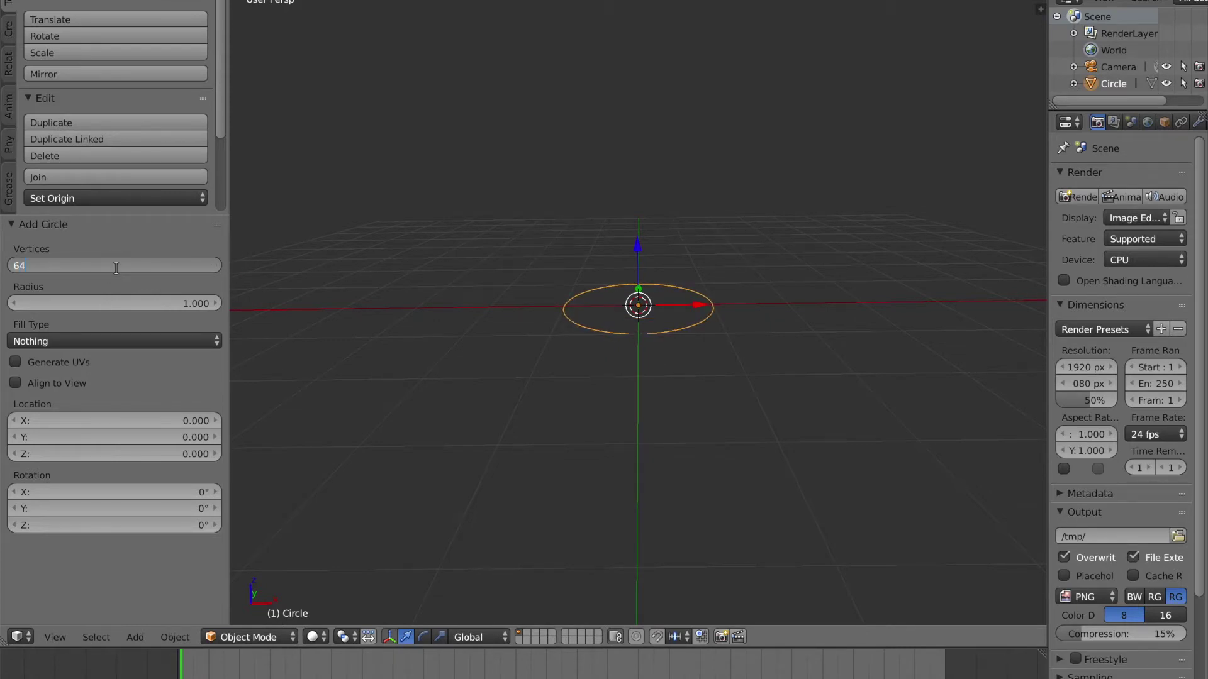
key("Escape")
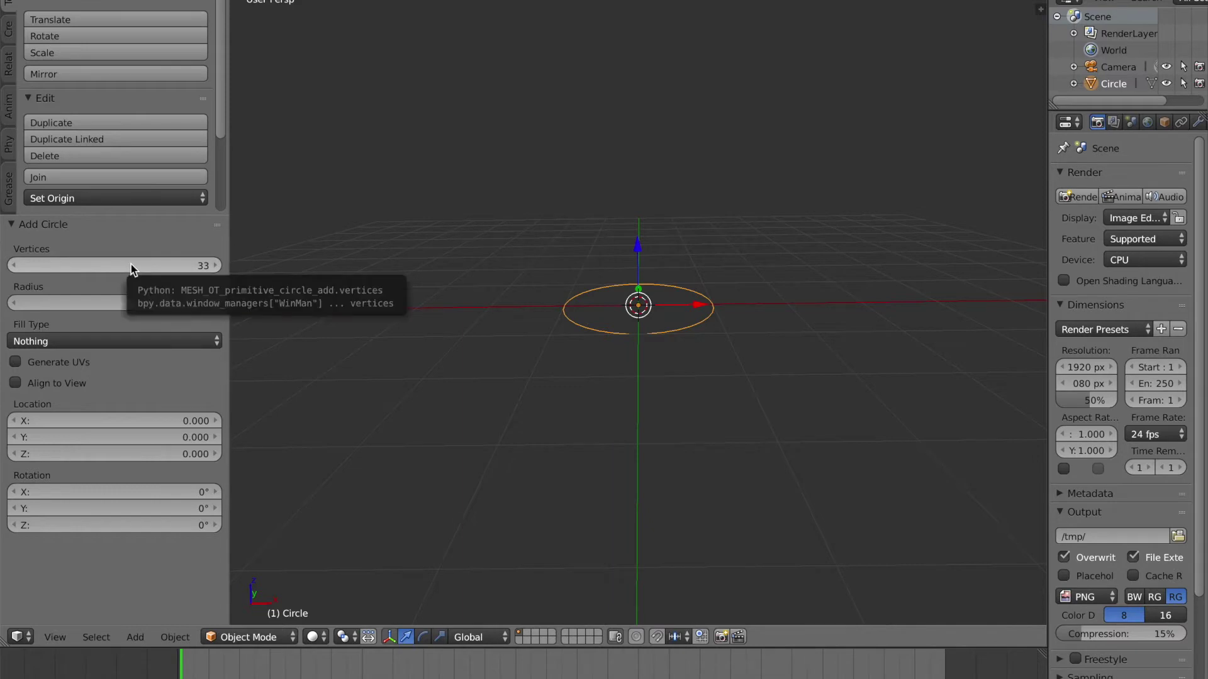
Set the circle's vertex count to 10
left_click_drag(122, 271, 95, 271)
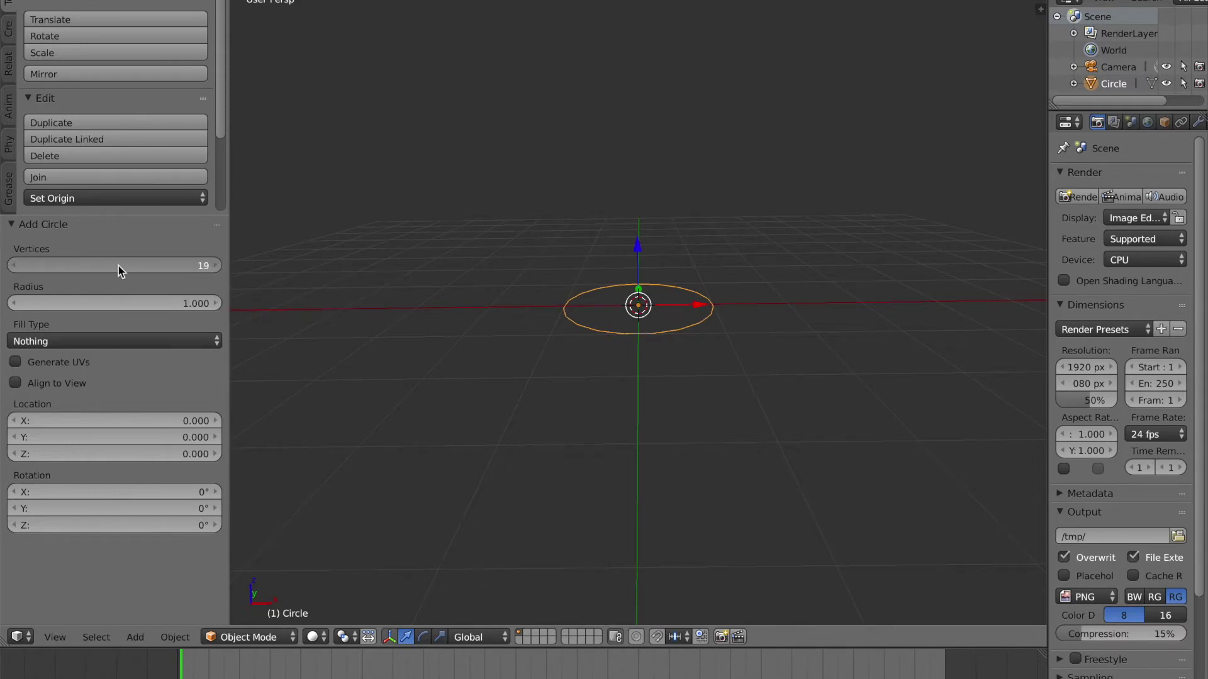
left_click_drag(116, 265, 110, 266)
left_click(129, 265)
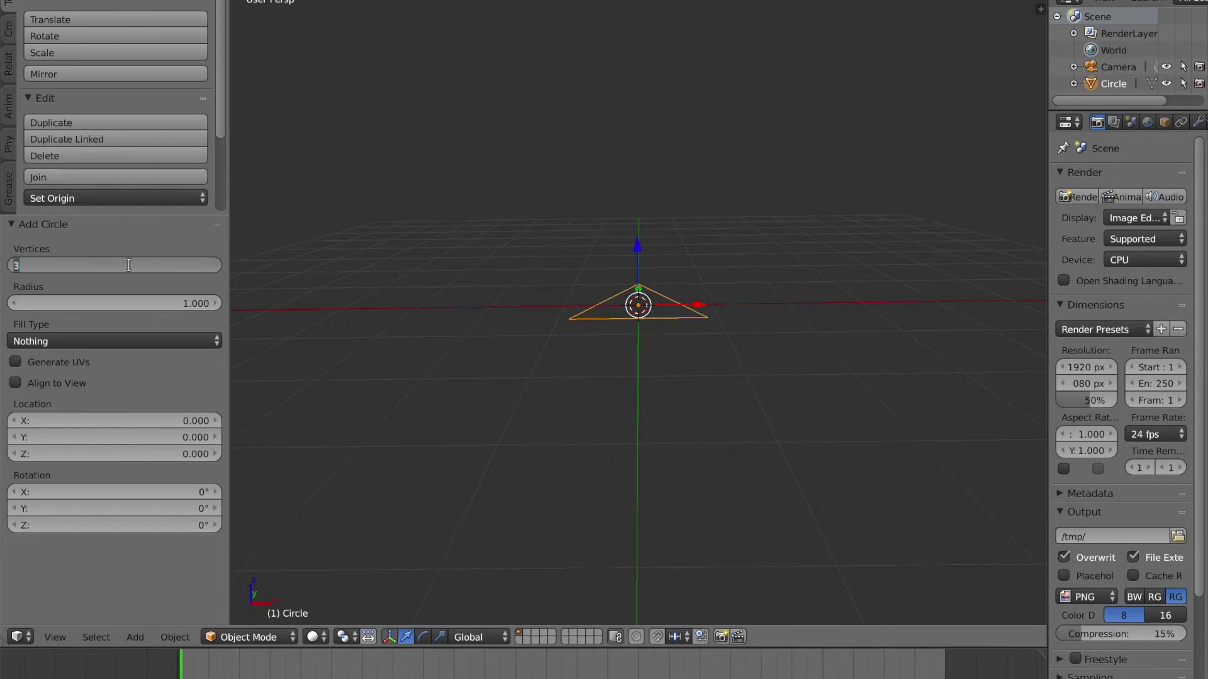
type("10")
key("Return")
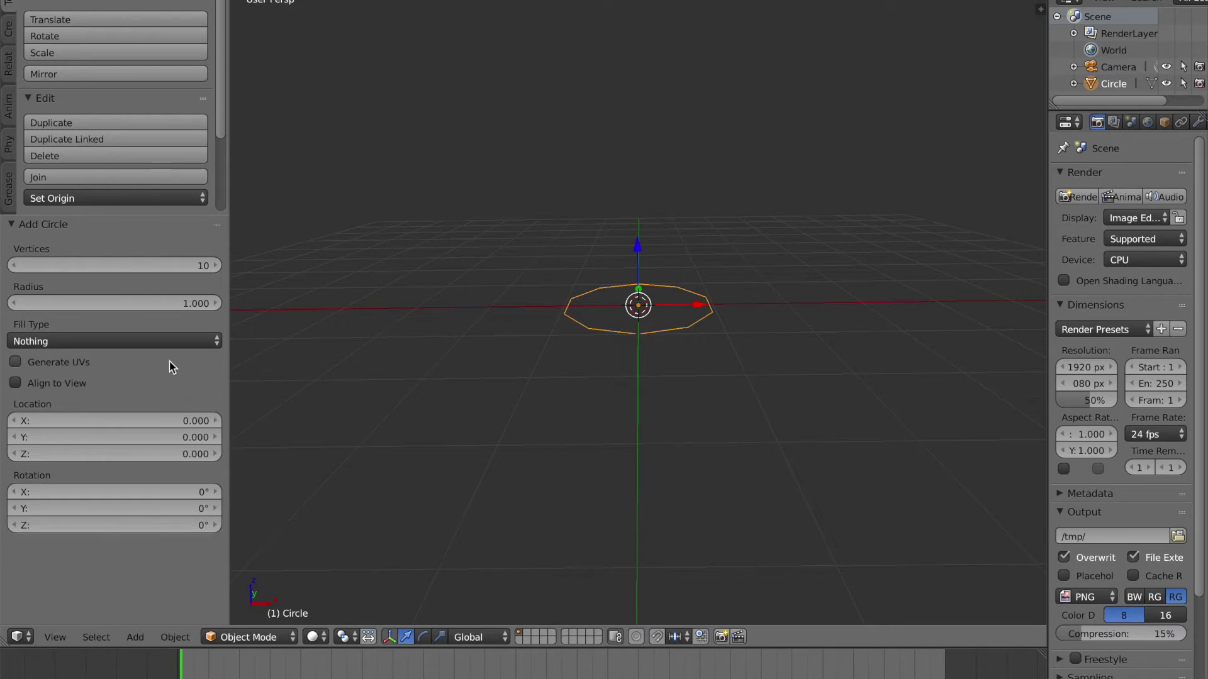
Try the Triangle Fan fill type on the circle and return the fill type to Nothing
left_click(169, 343)
left_click(168, 345)
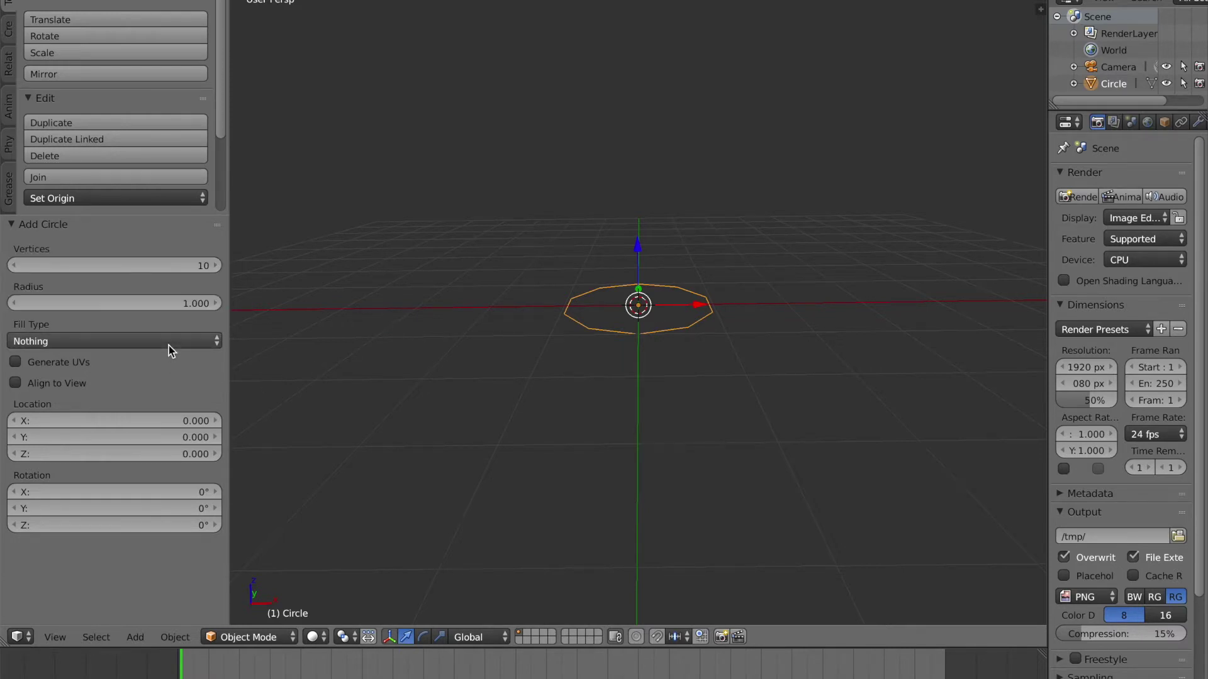
left_click(165, 345)
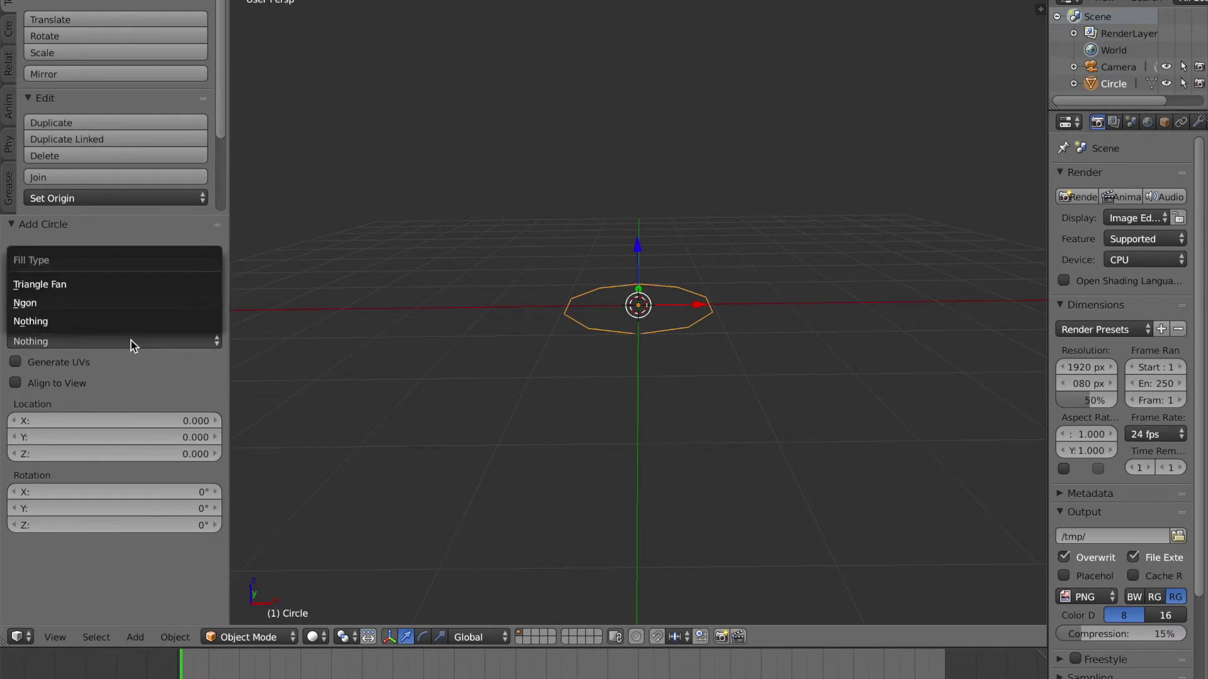
left_click(73, 285)
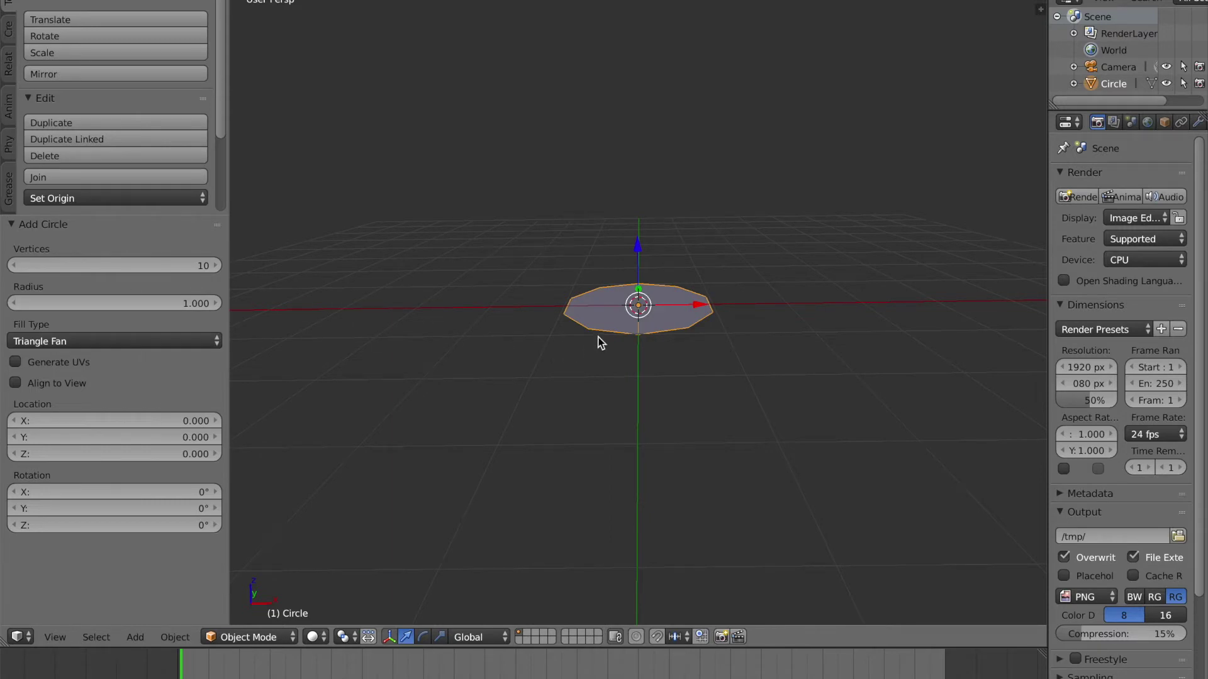
left_click(99, 345)
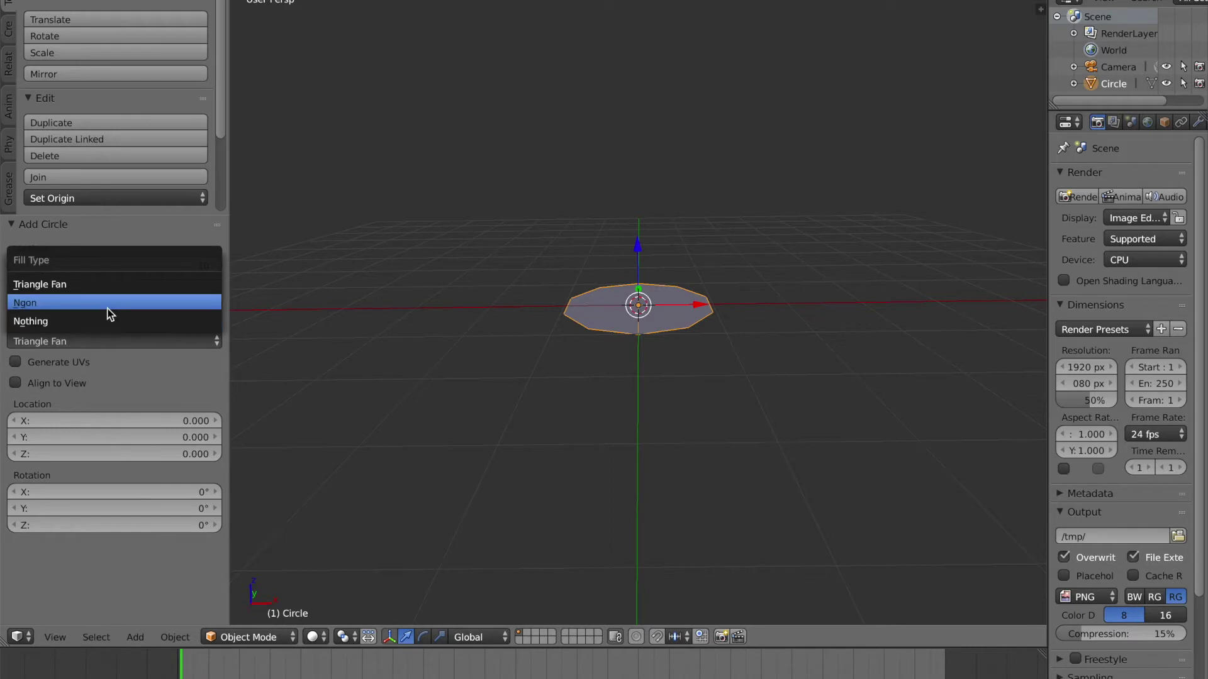
left_click(99, 322)
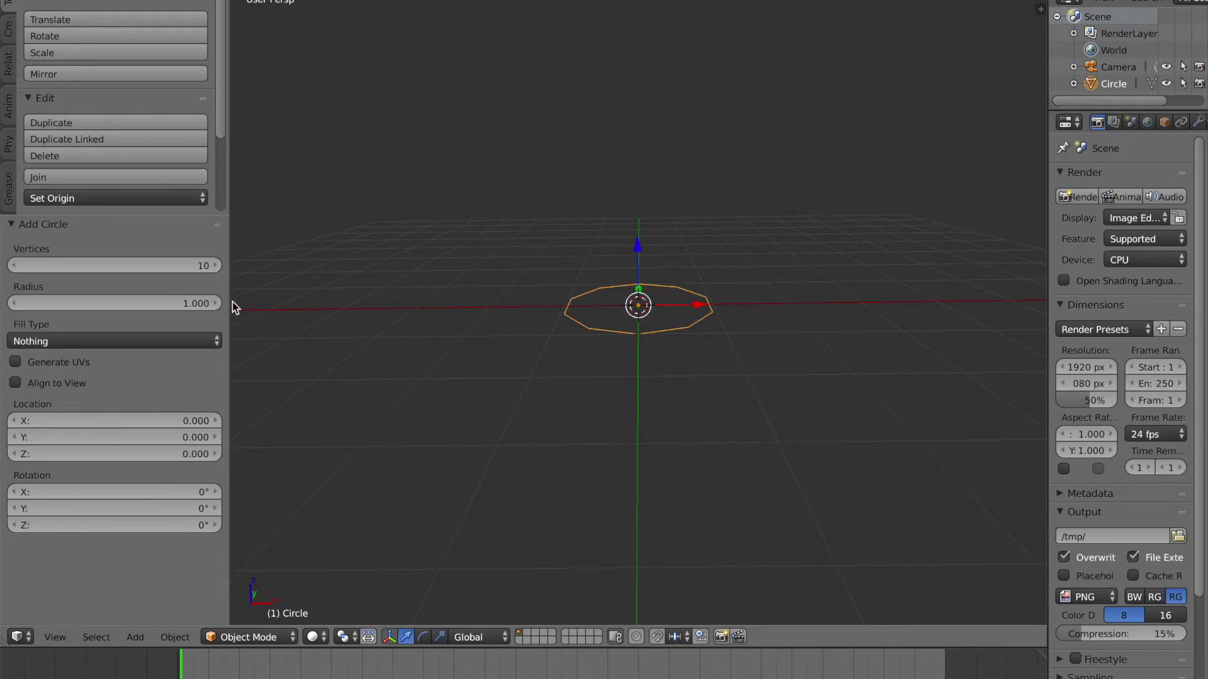
Narrow the tool shelf and switch the viewport to an orthographic front view of the circle
left_click_drag(228, 305, 153, 305)
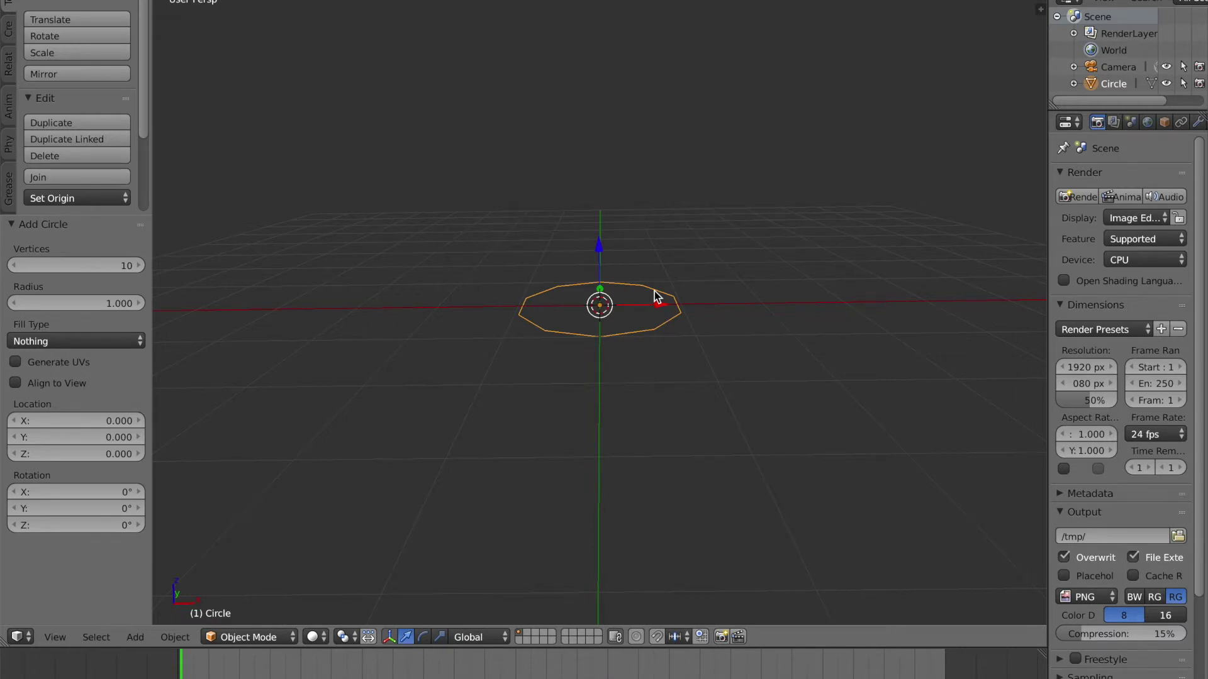
key("KP_5")
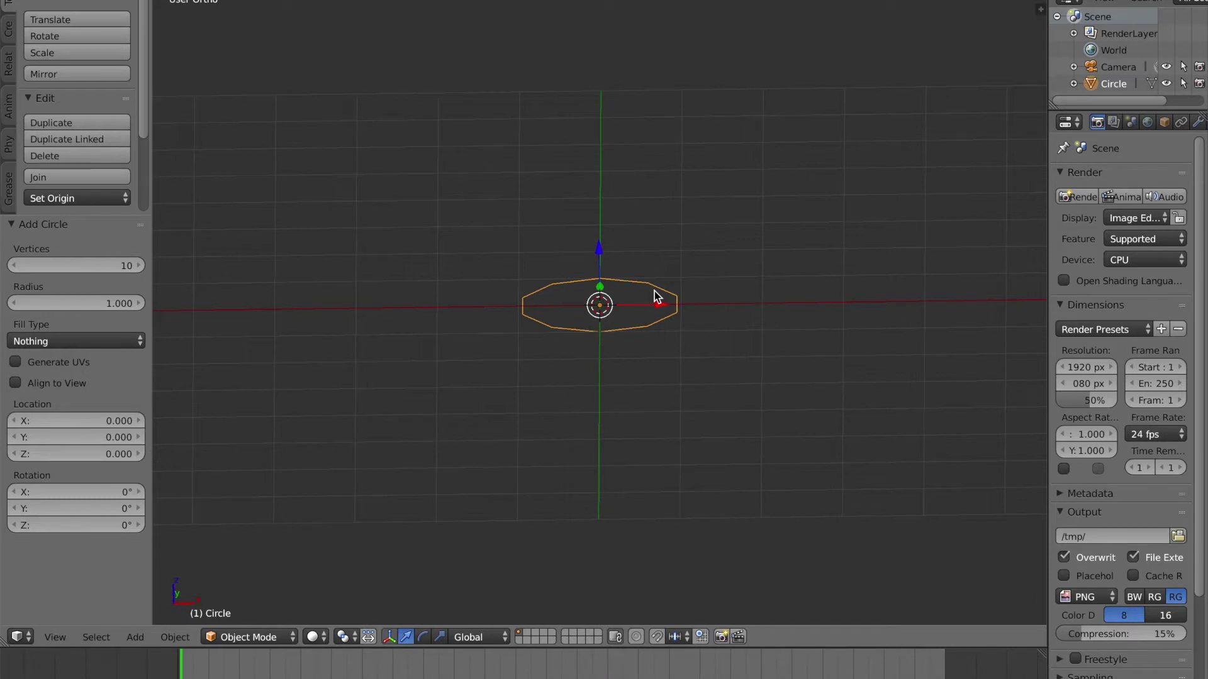
key("KP_1")
key("KP_3")
key("KP_1")
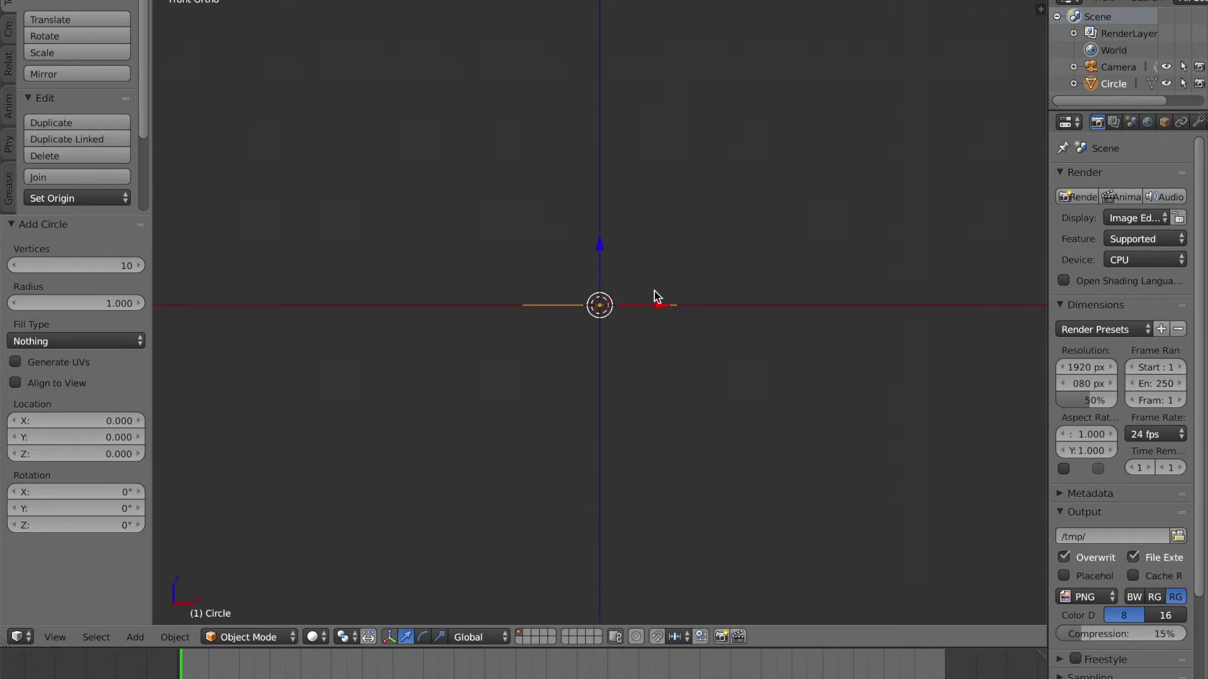
middle_click_drag(655, 292, 638, 322)
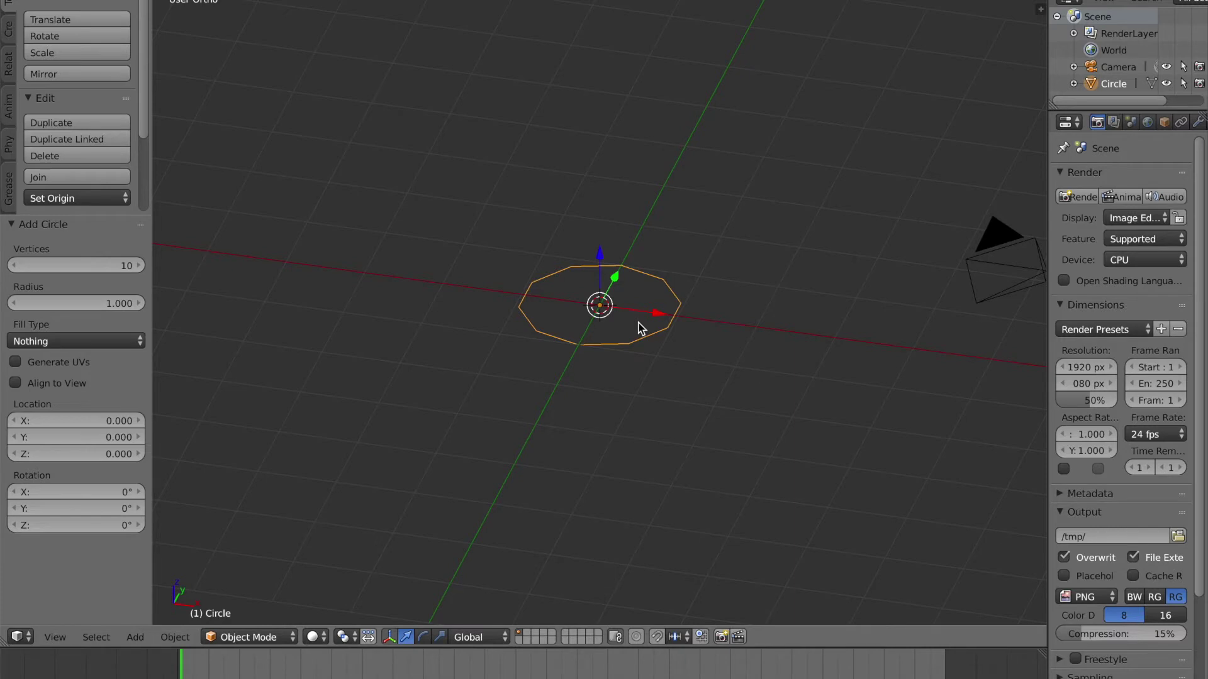
key("KP_1")
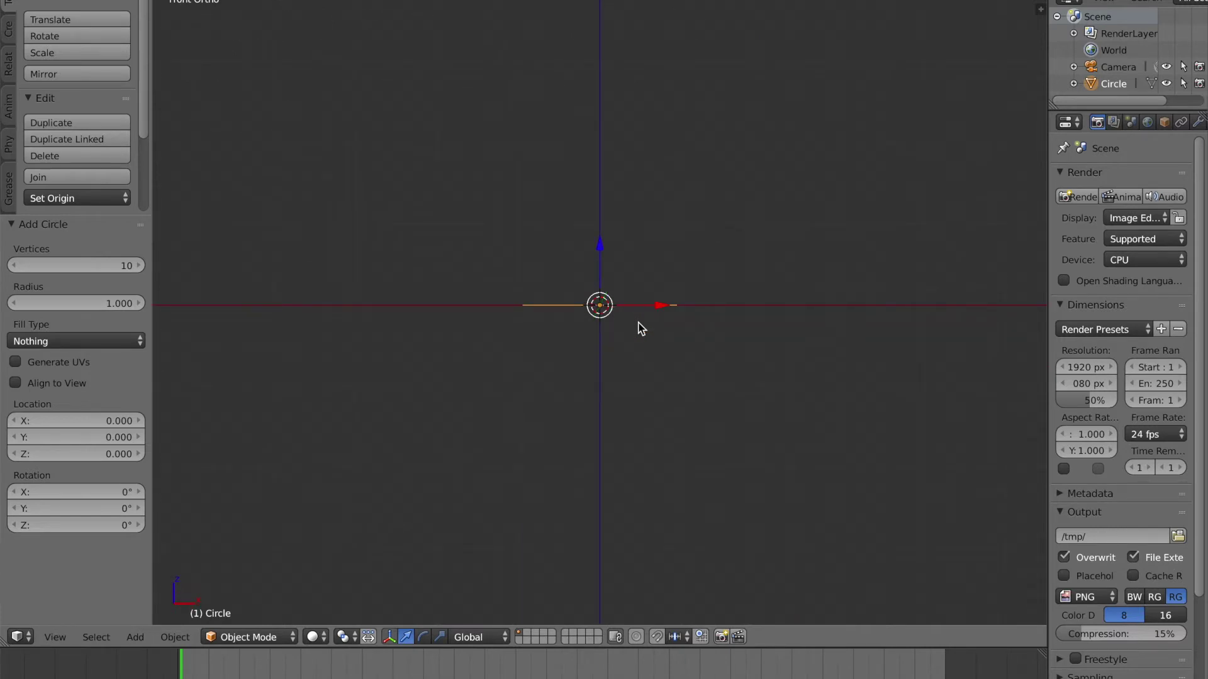
middle_click_drag(642, 322, 591, 247)
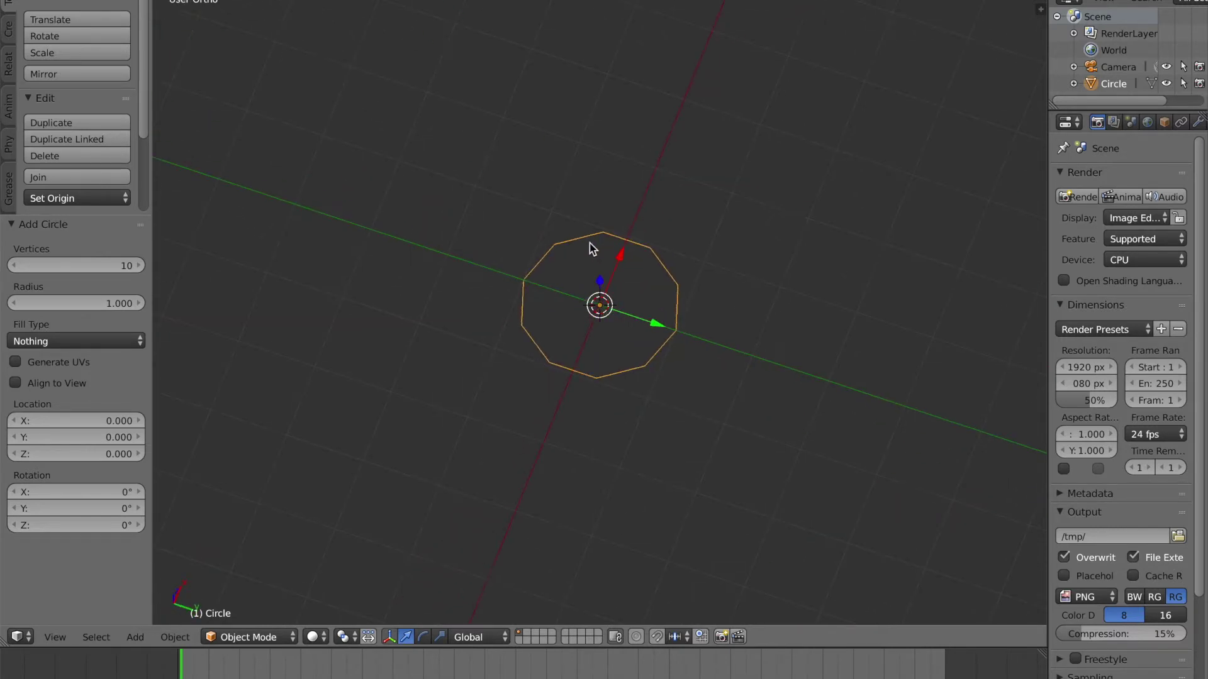
key("KP_1")
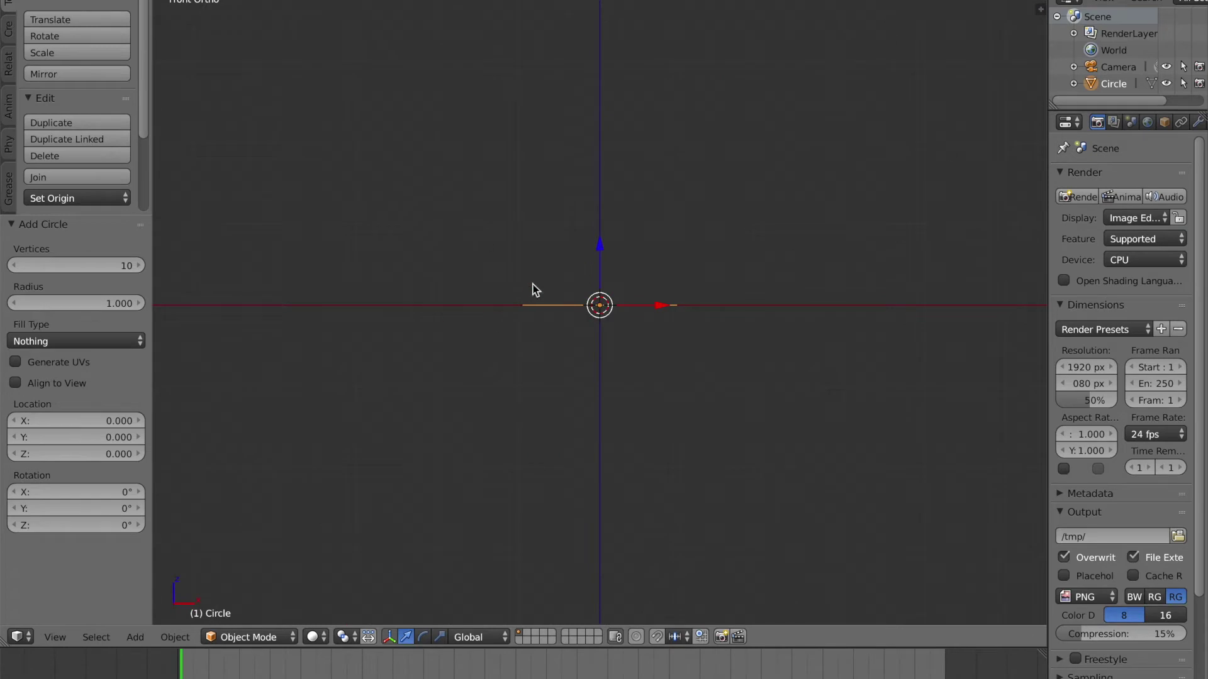
key("g")
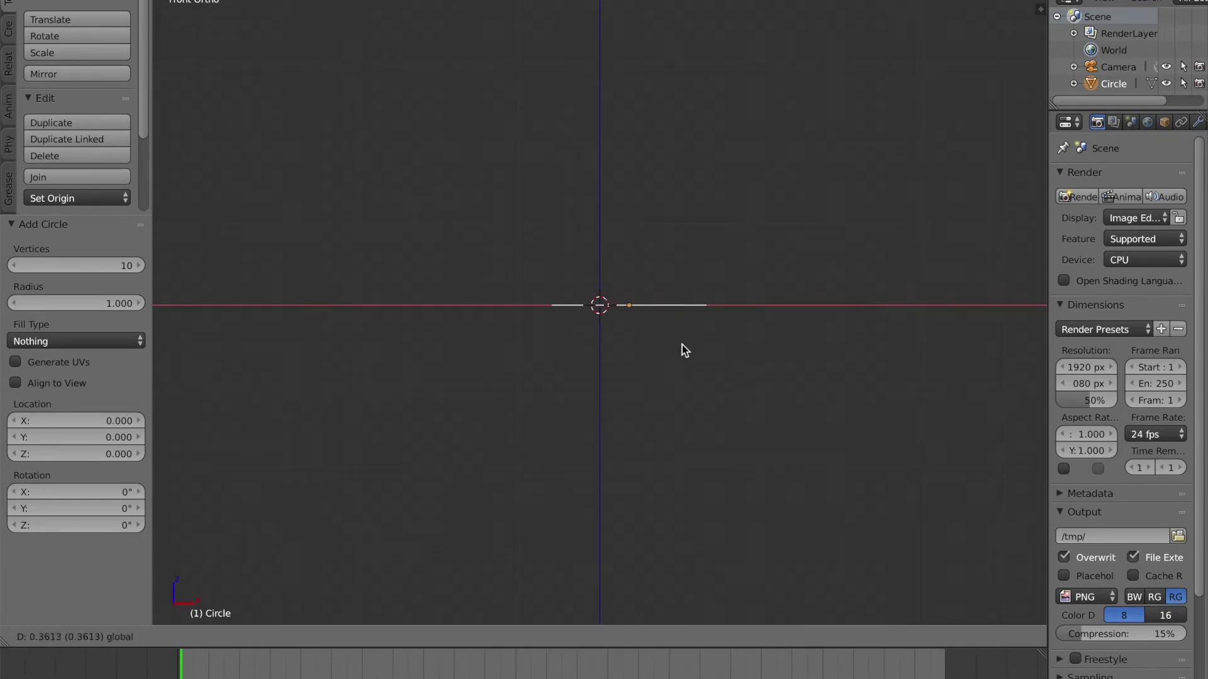
right_click(682, 345)
middle_click_drag(641, 272, 651, 317)
key("KP_1")
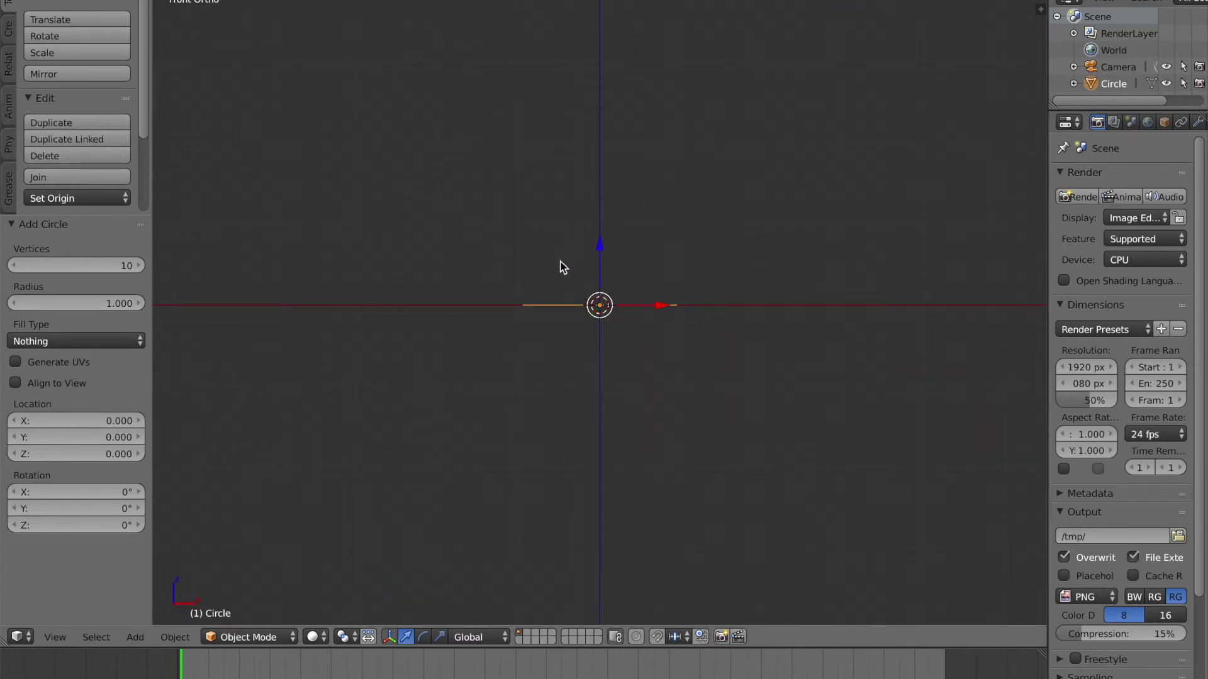
Enter Edit Mode on the circle and try moving a single vertex on its positive X side
key("Tab")
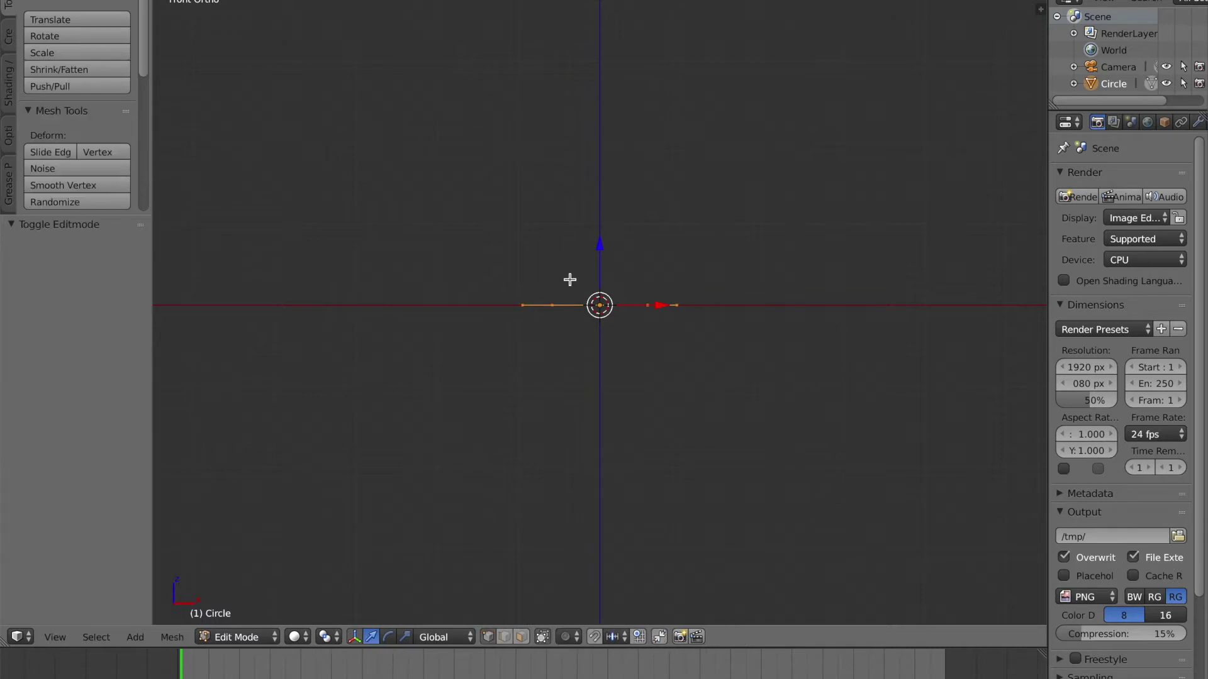
scroll(524, 306, "up", 5)
right_click(796, 307)
key("g")
right_click(931, 253)
middle_click_drag(917, 256, 860, 323)
key("g")
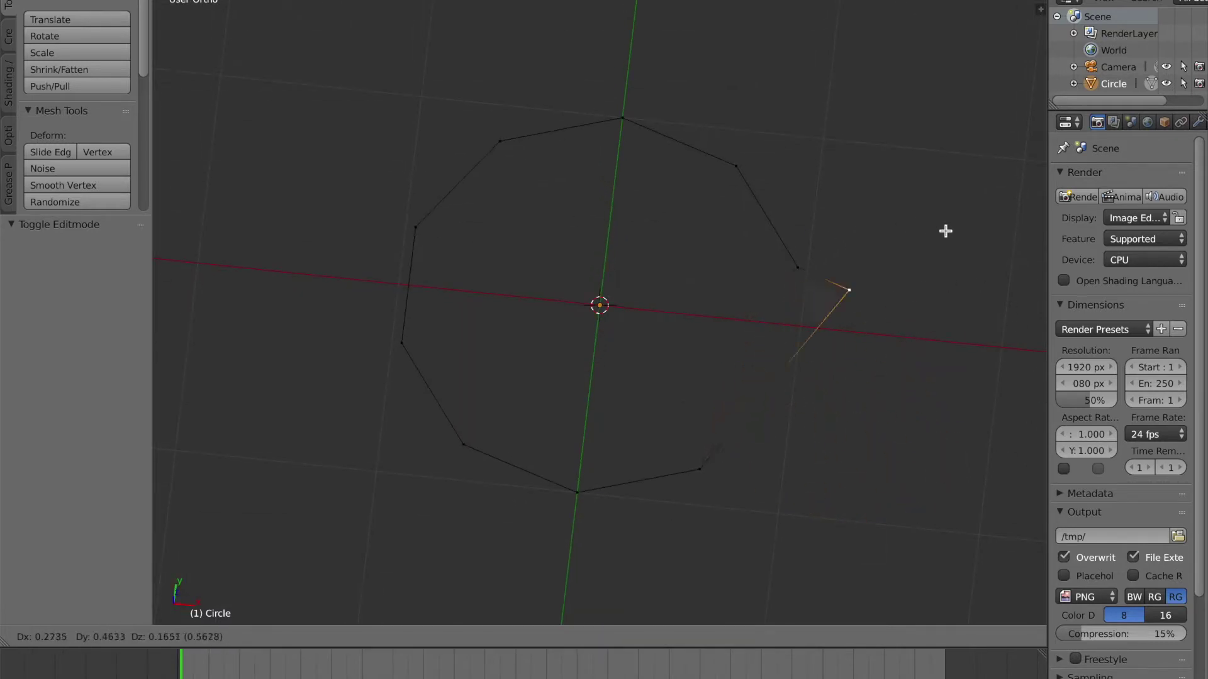
right_click(930, 226)
scroll(923, 260, "down", 1)
key("KP_1")
Save the scene as tutfile.blend in the light_bulb_tutorial folder
key("ctrl+s")
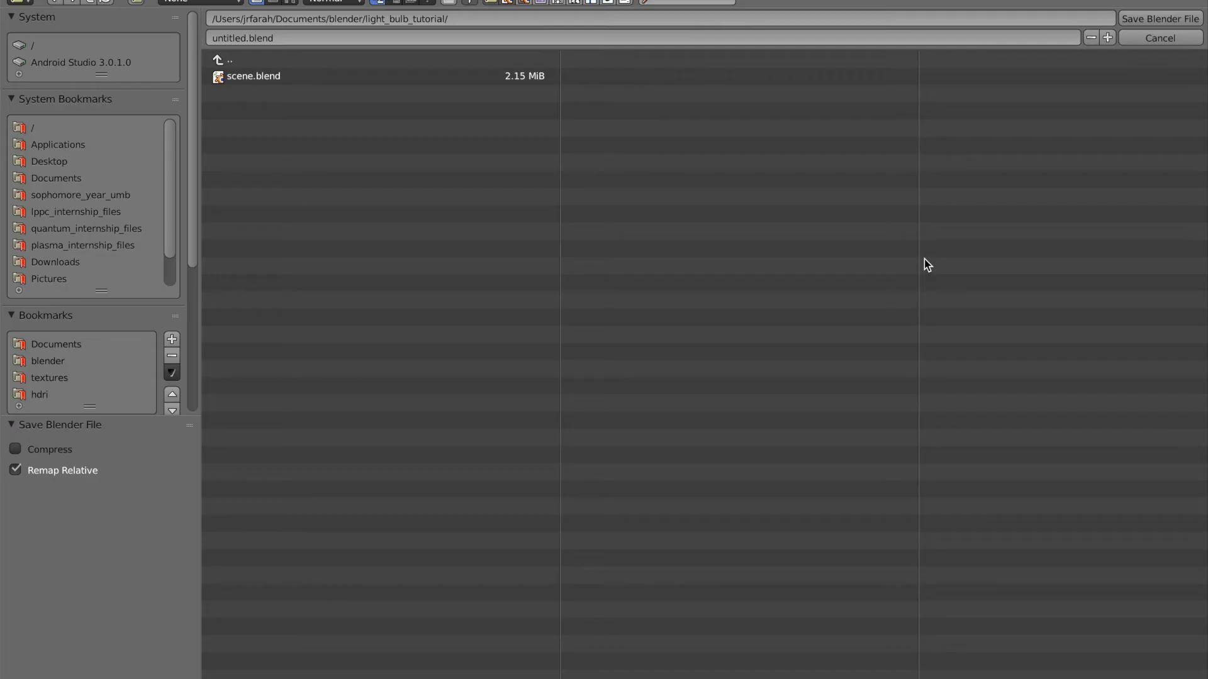
left_click(440, 42)
type("tut")
type("orial.blend")
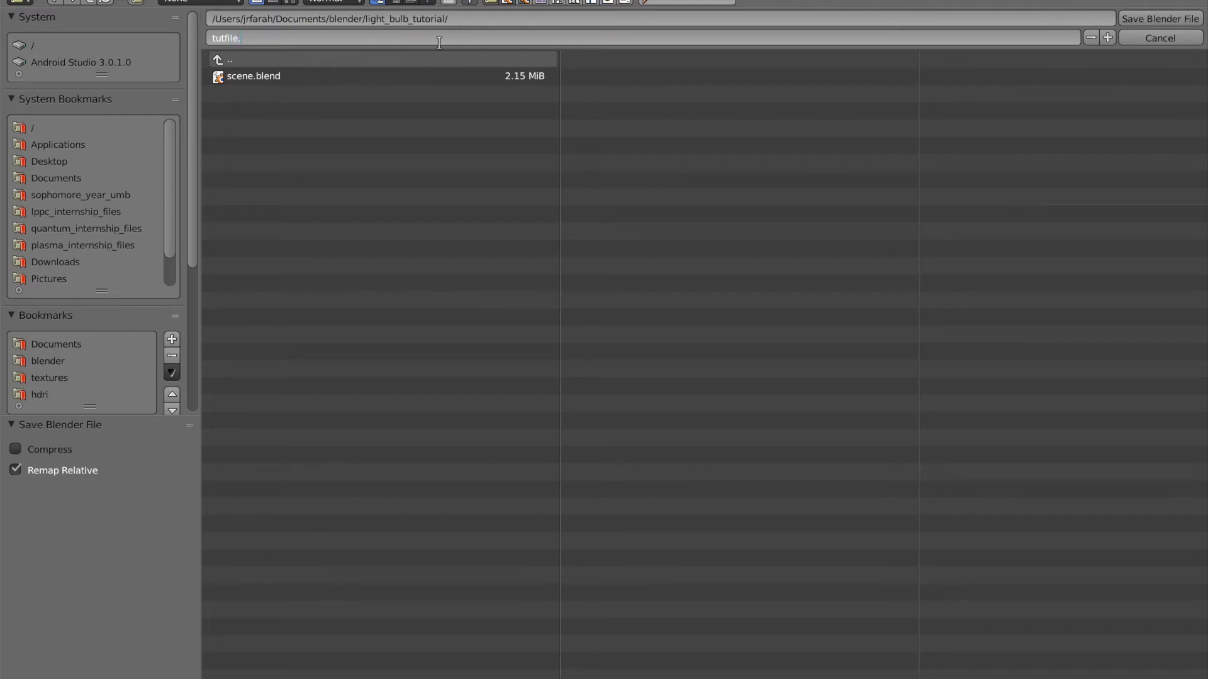
key("Return")
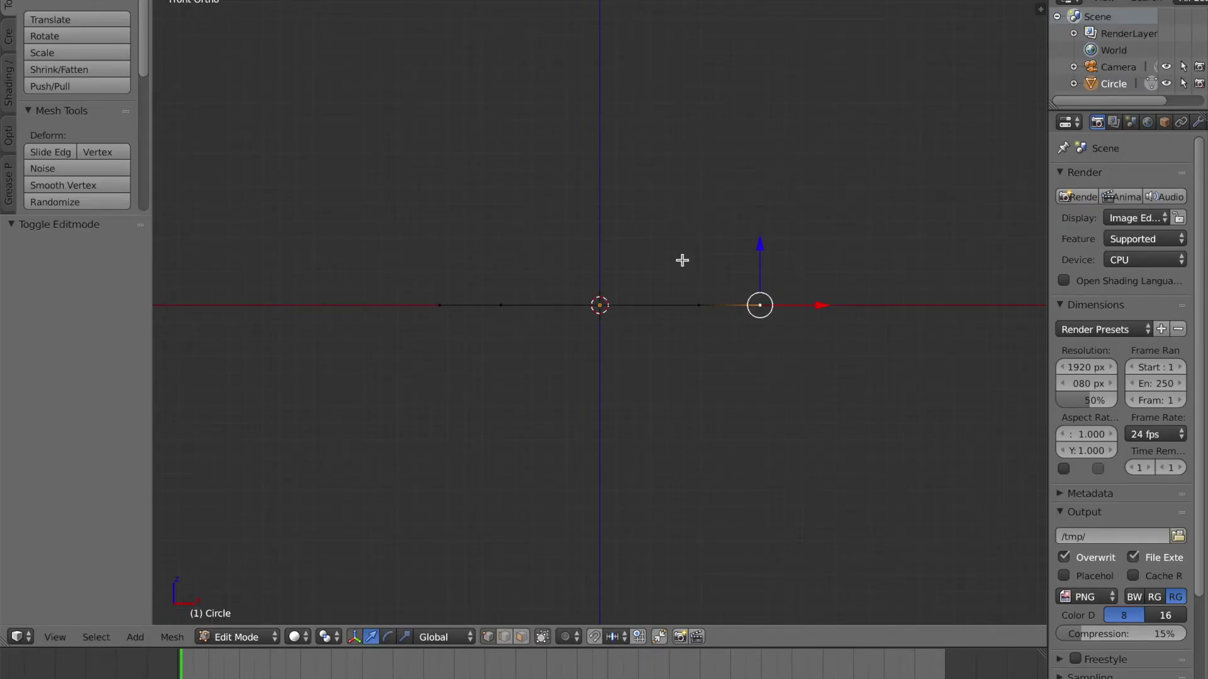
Select all ten vertices of the circle and try moving the whole selection
key("a")
key("a")
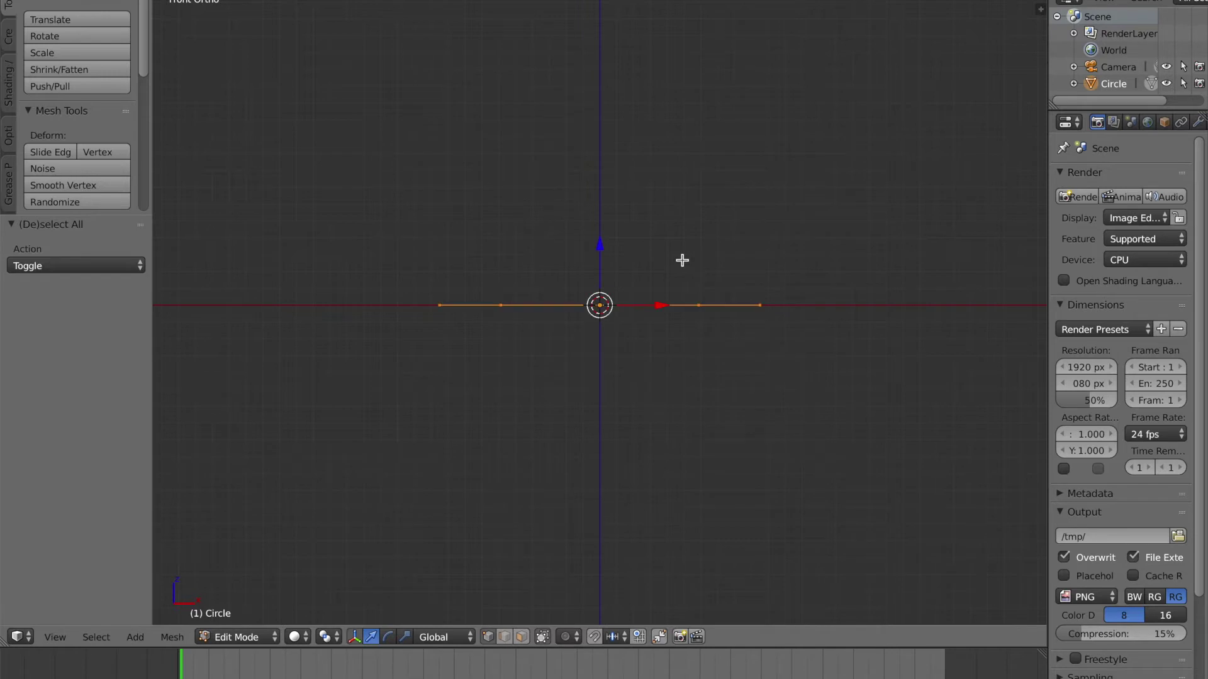
middle_click_drag(669, 350, 658, 394)
key("a")
right_click(747, 361)
key("a")
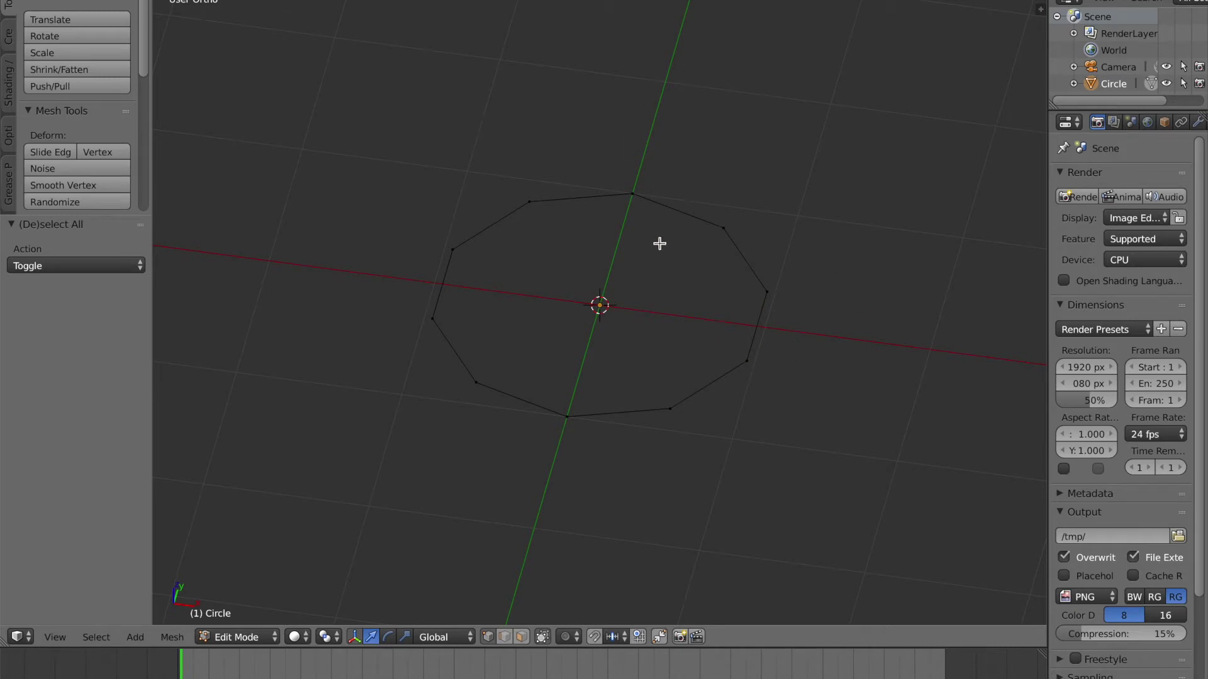
key("a")
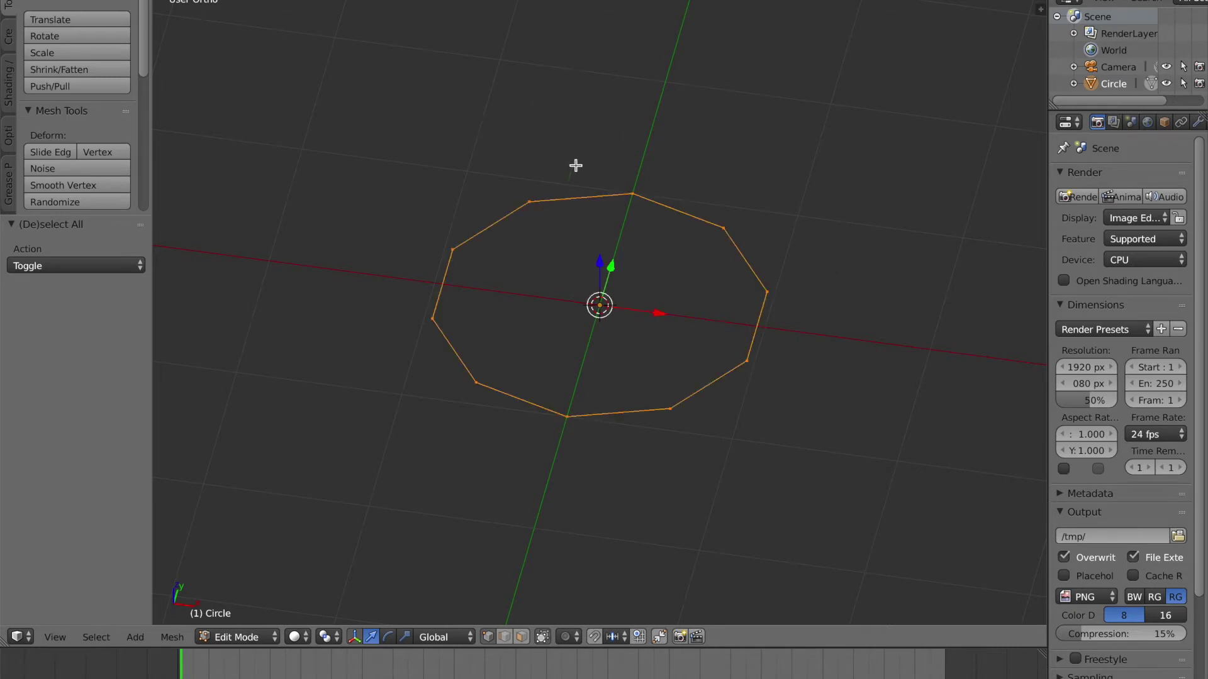
key("g")
key("Escape")
Extrude the whole circle in front view, try the Z, X and Y axis constraints, and leave the new ring at zero offset
key("KP_1")
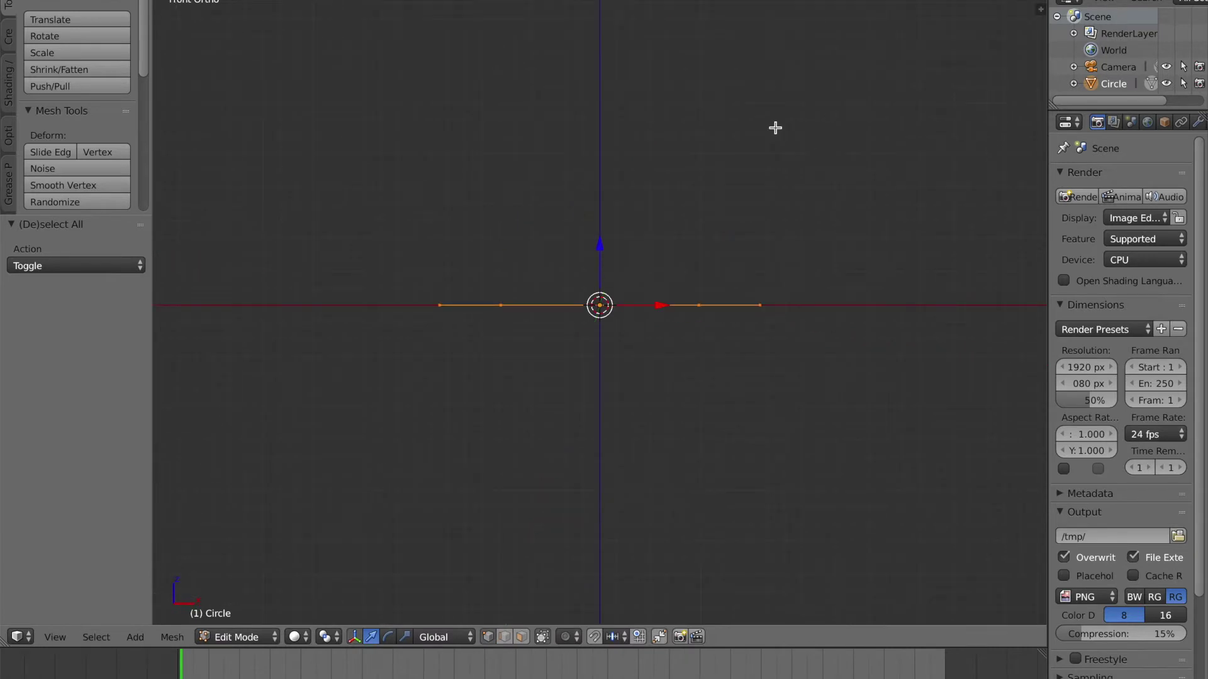
key("KP_3")
key("KP_1")
scroll(769, 212, "down", 2)
key("g")
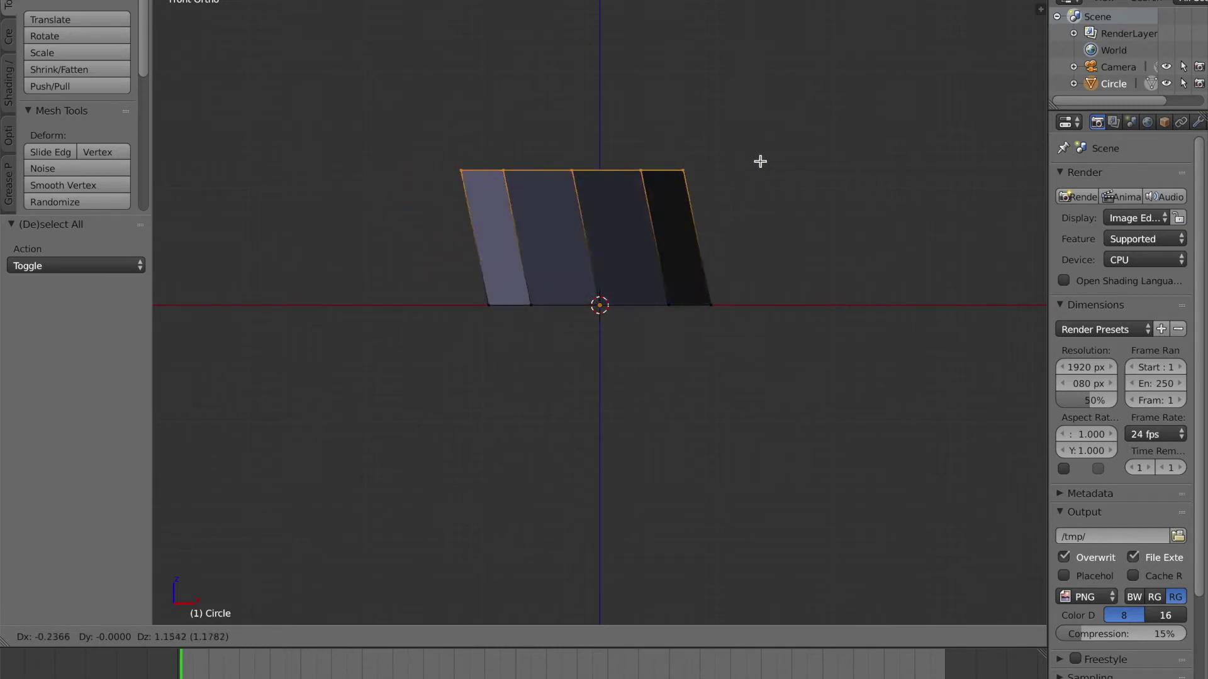
key("z")
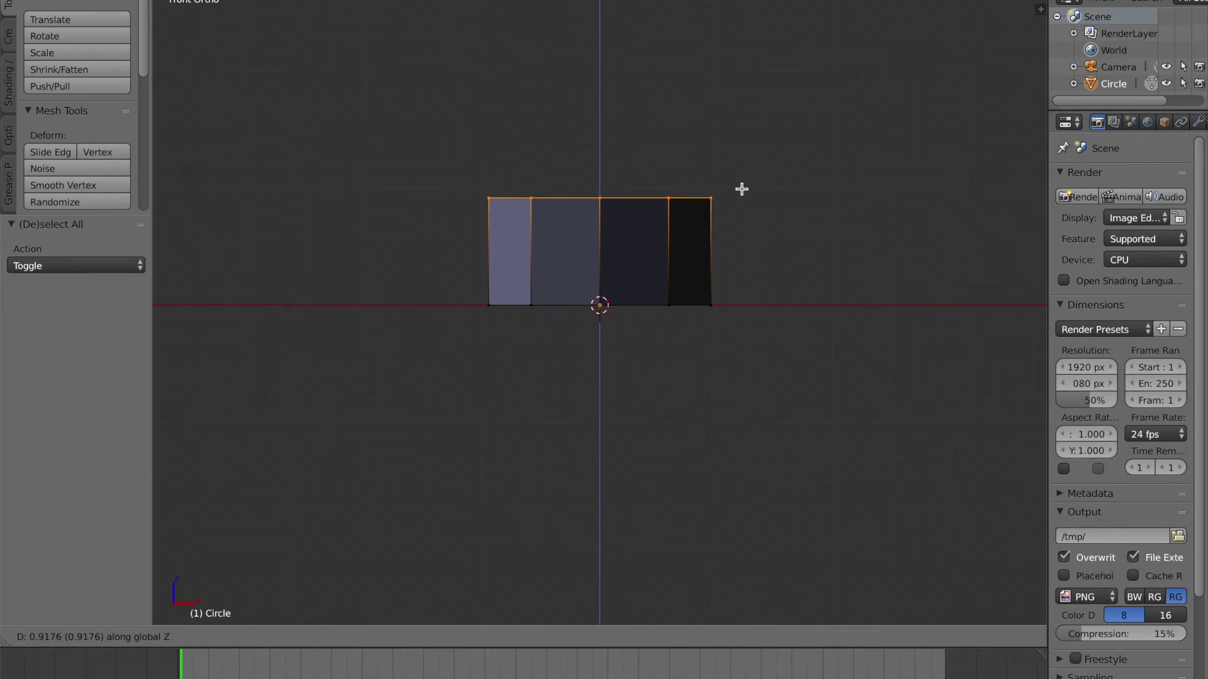
key("x")
key("y")
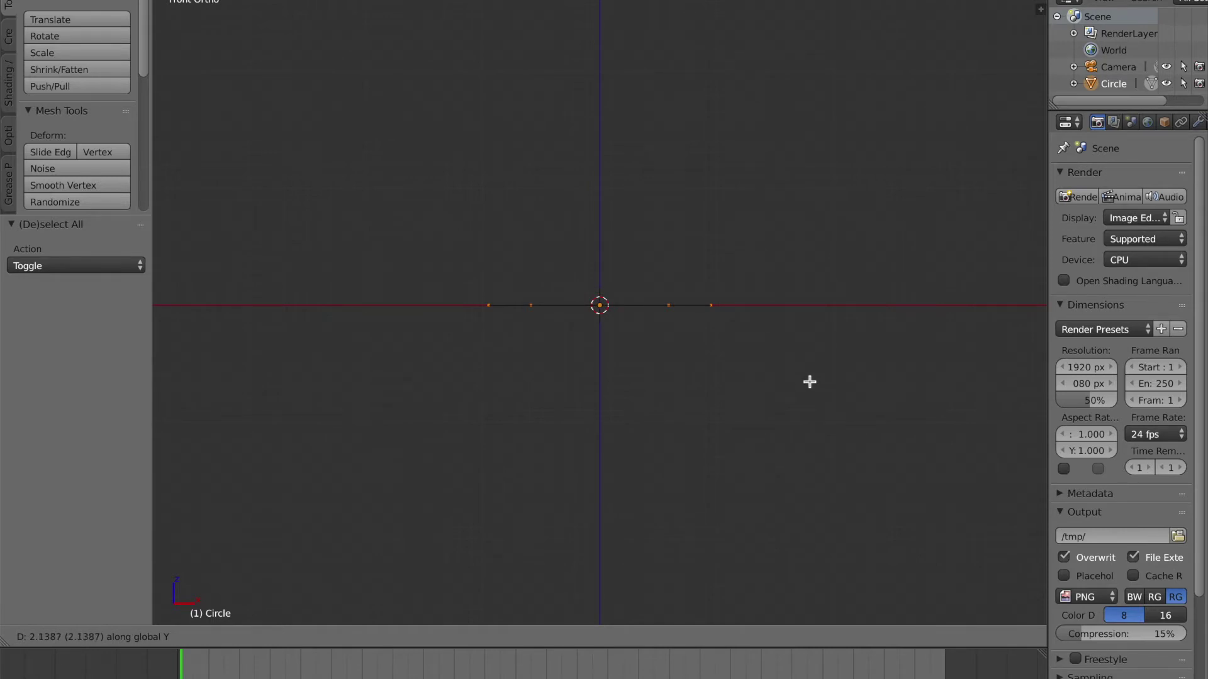
right_click(809, 382)
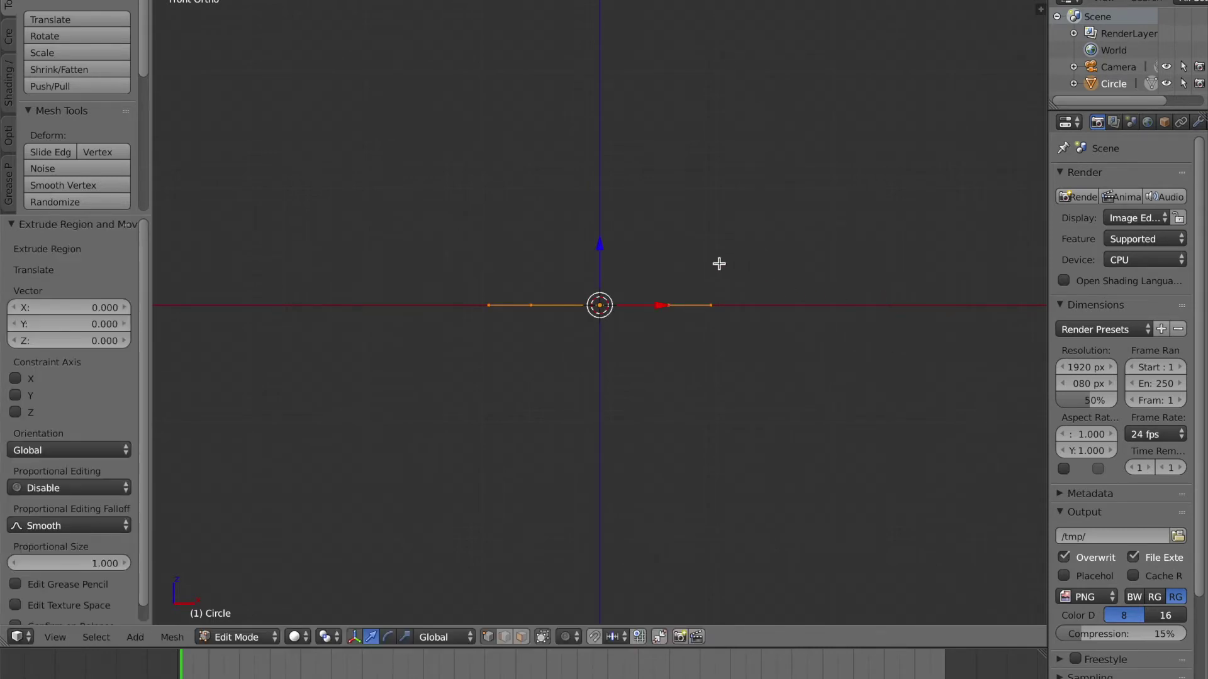
Raise the extruded ring about 0.129 along Z to form a low ten-sided band
mouse_move(600, 246)
left_mouse_down()
mouse_move(598, 164)
mouse_move(614, 236)
left_mouse_up()
mouse_move(614, 236)
middle_mouse_down()
mouse_move(636, 264)
mouse_move(601, 308)
mouse_move(532, 231)
mouse_move(616, 234)
mouse_move(624, 253)
middle_mouse_up()
key("KP_1")
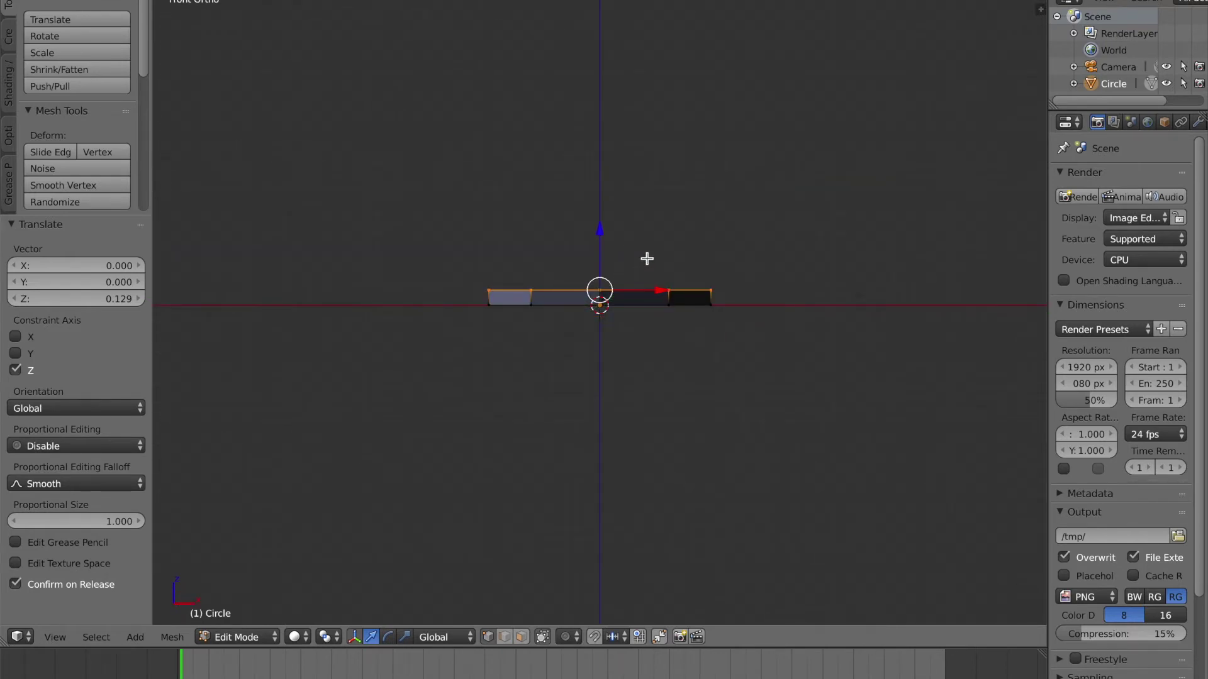
Add a second mesh circle inside the same object with 64 vertices and radius 1
key("shift+a")
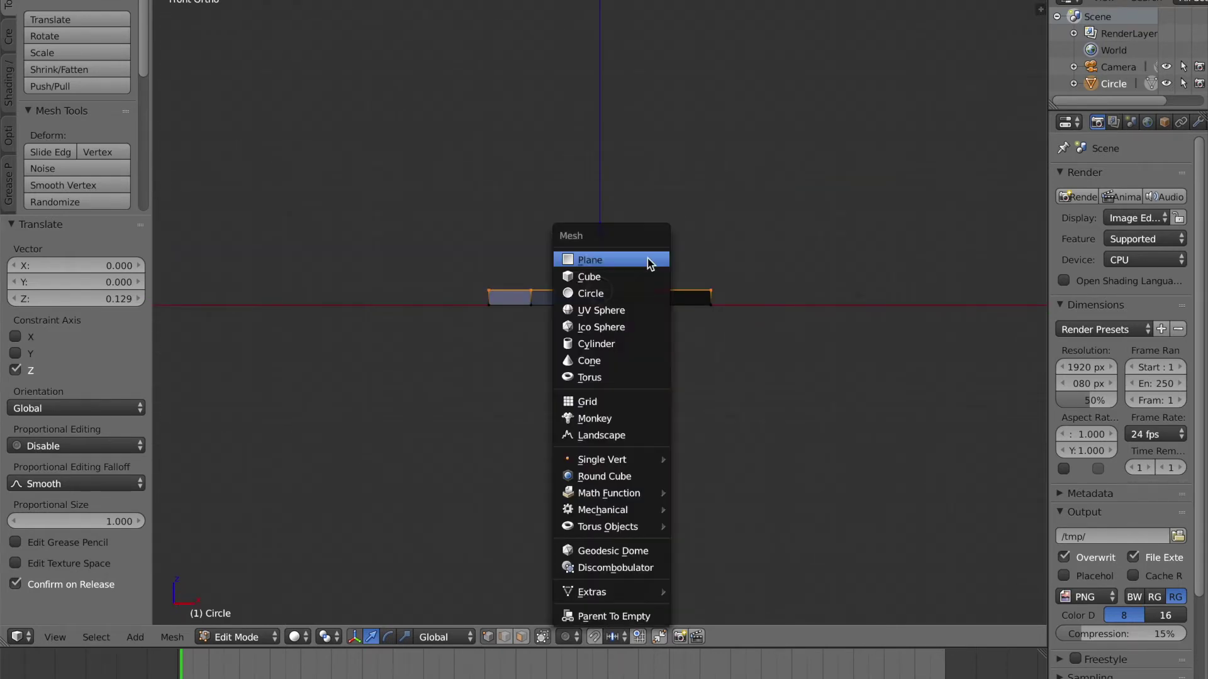
left_click(616, 298)
middle_click_drag(633, 296, 632, 333)
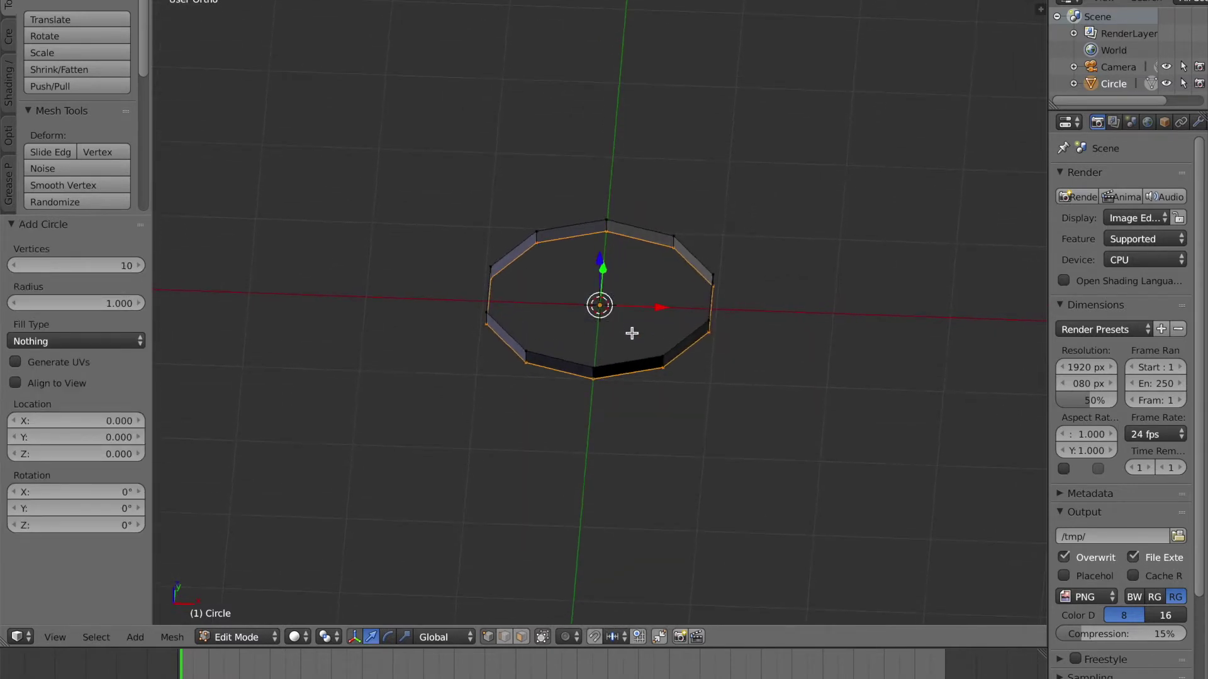
left_click(61, 263)
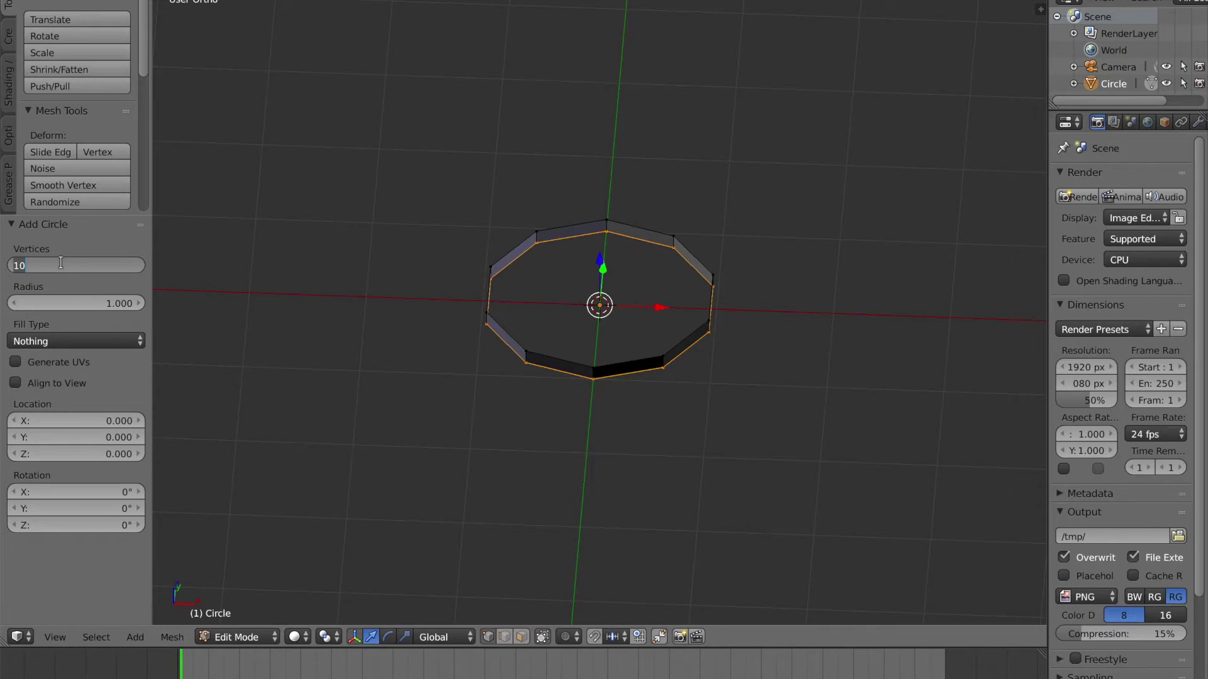
type("64")
key("Return")
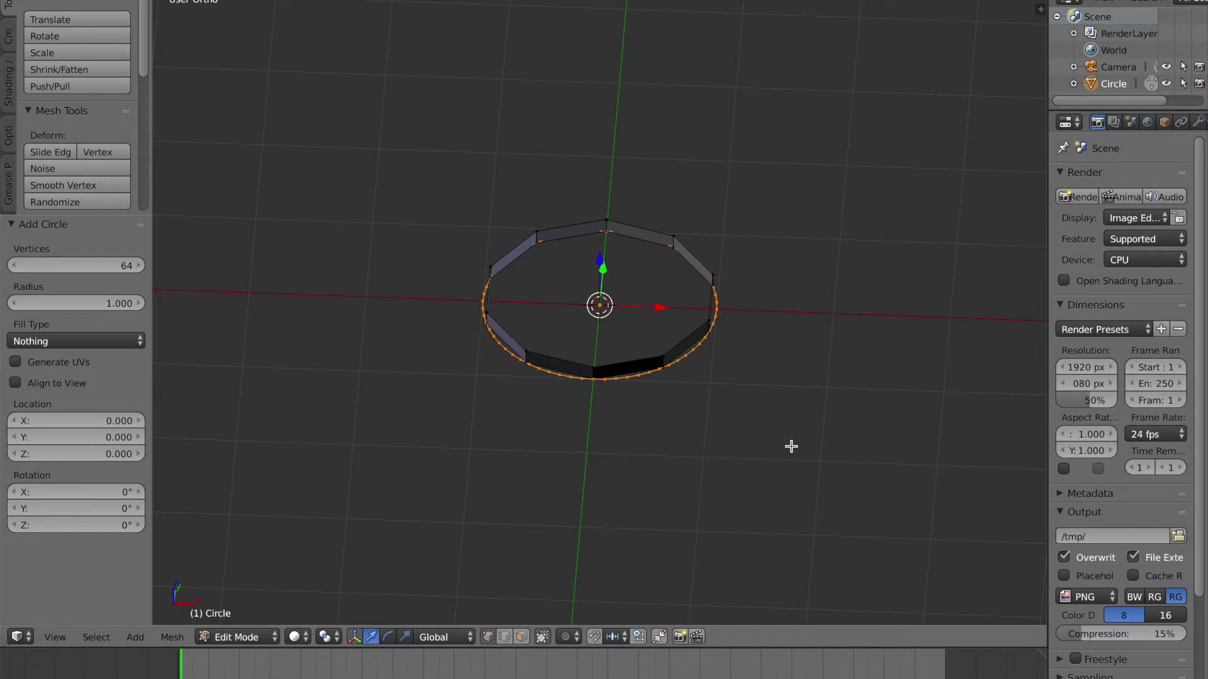
Scale the 64-vertex circle in top view by about 0.927 and again by about 0.985 so it fits inside the ten-sided band
key("KP_7")
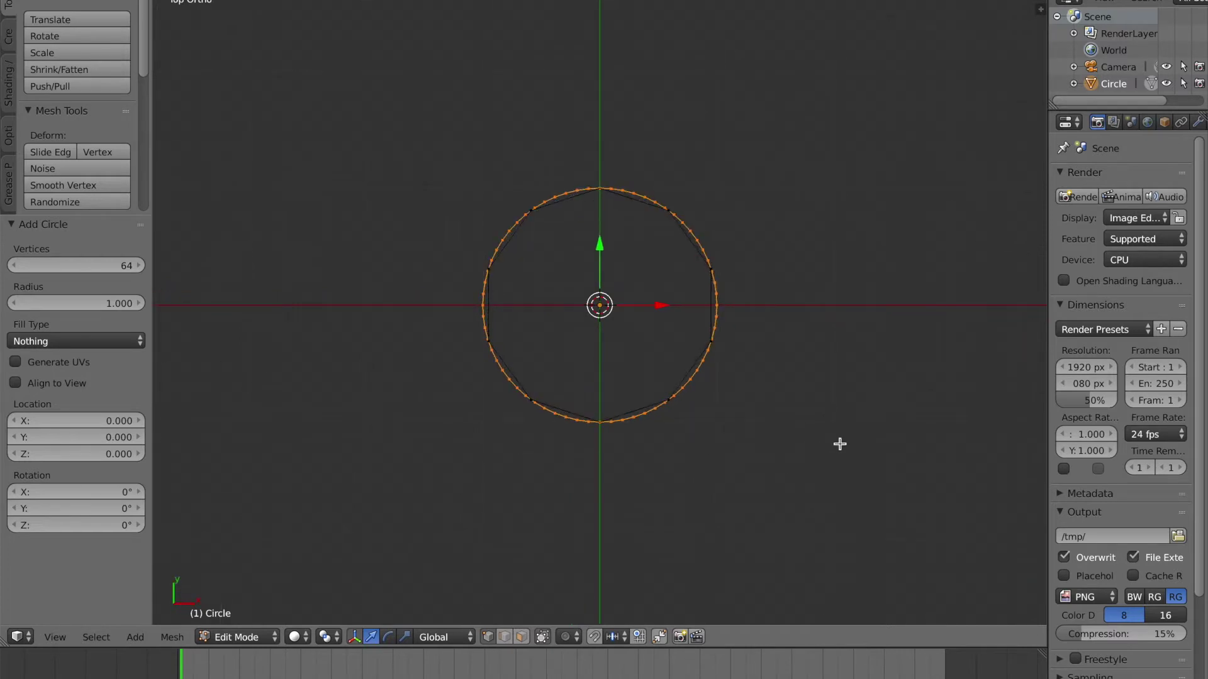
key("s")
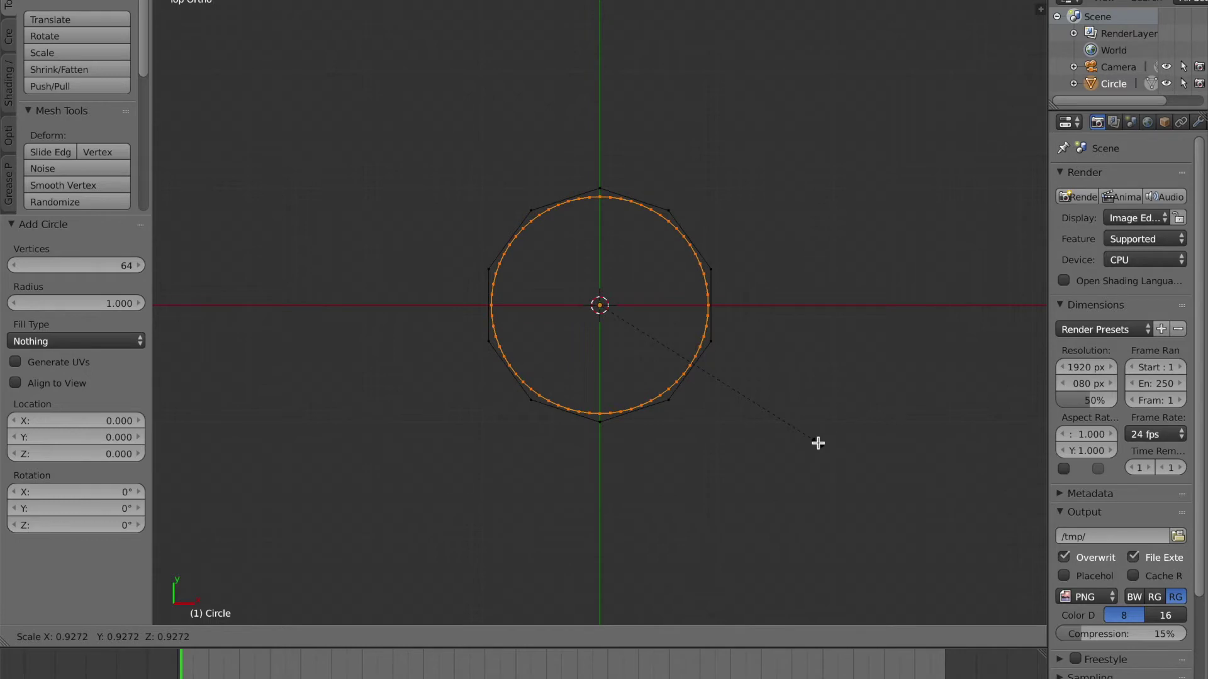
left_click(818, 444)
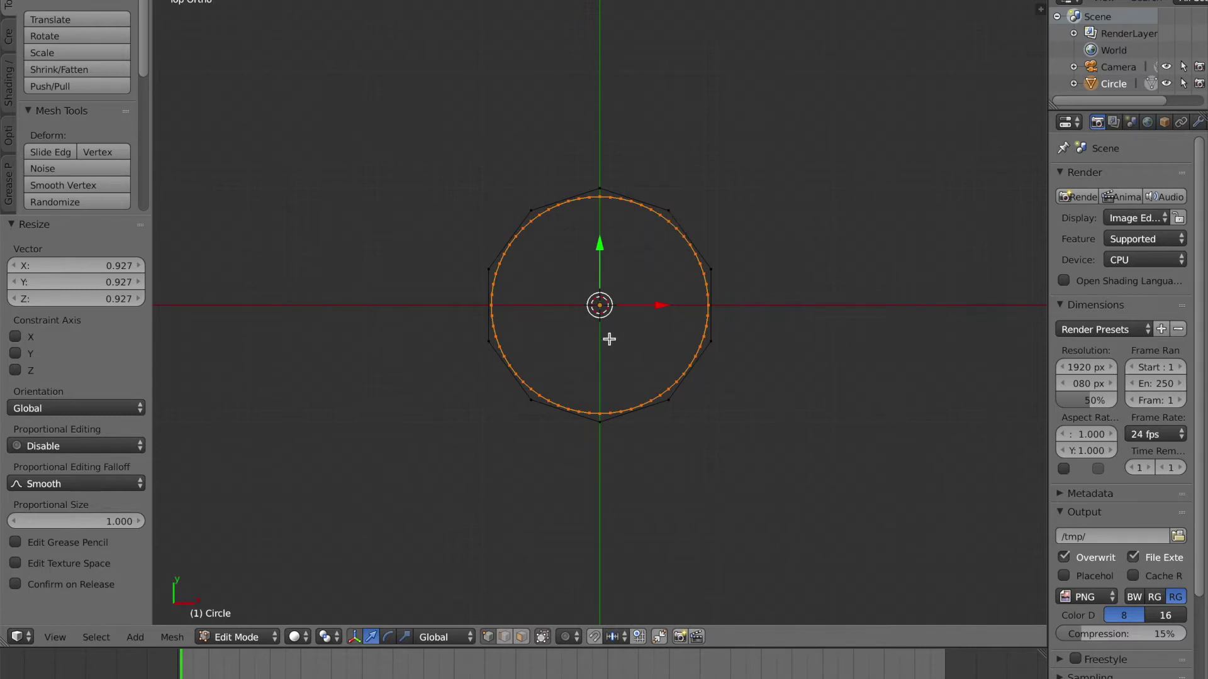
key("s")
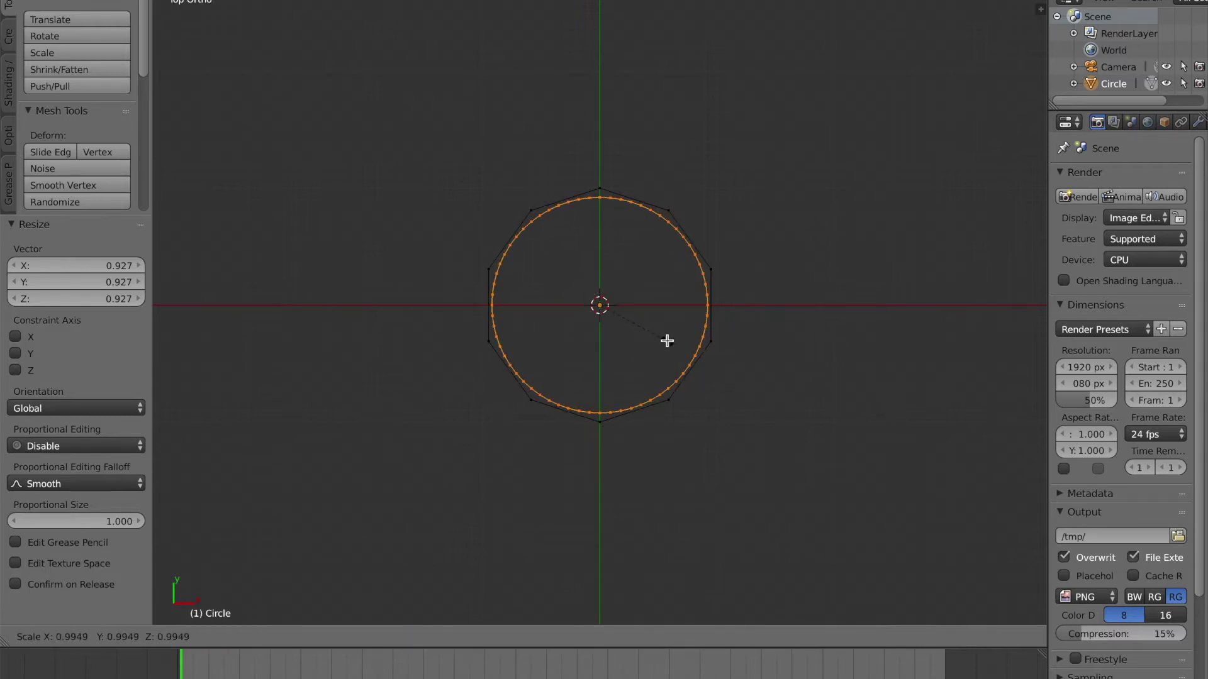
left_click(666, 340)
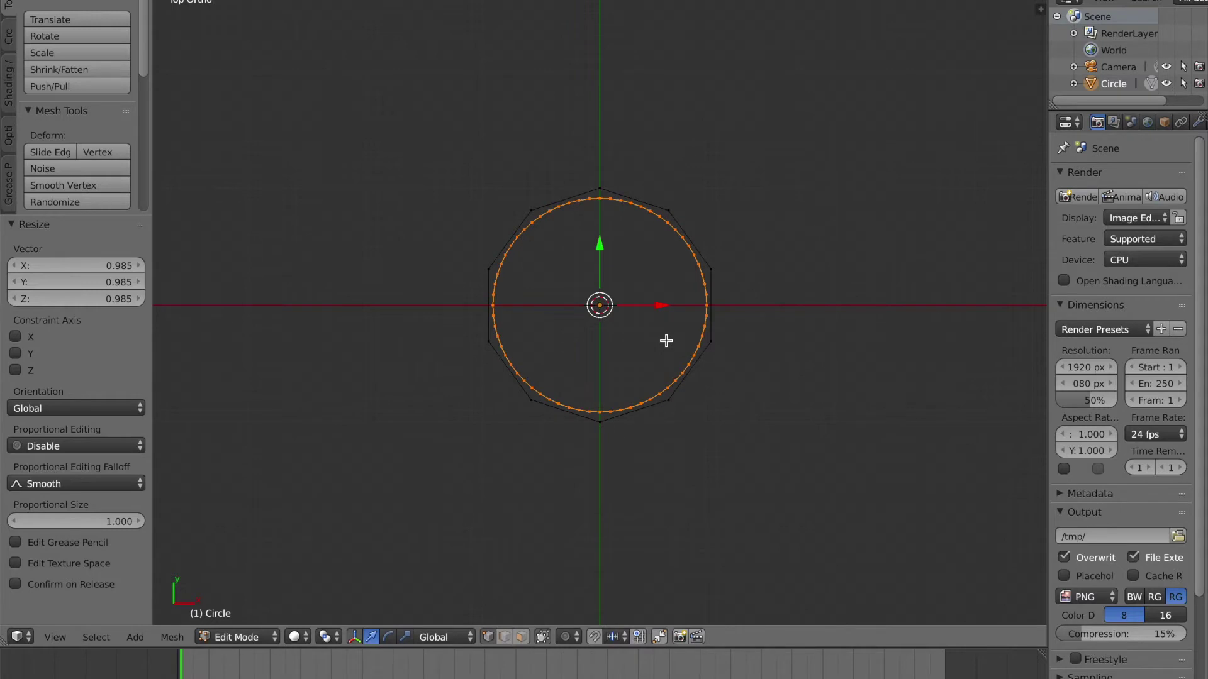
Raise the 64-vertex circle along Z to the middle of the ten-sided band's height, checking it in wireframe
key("KP_1")
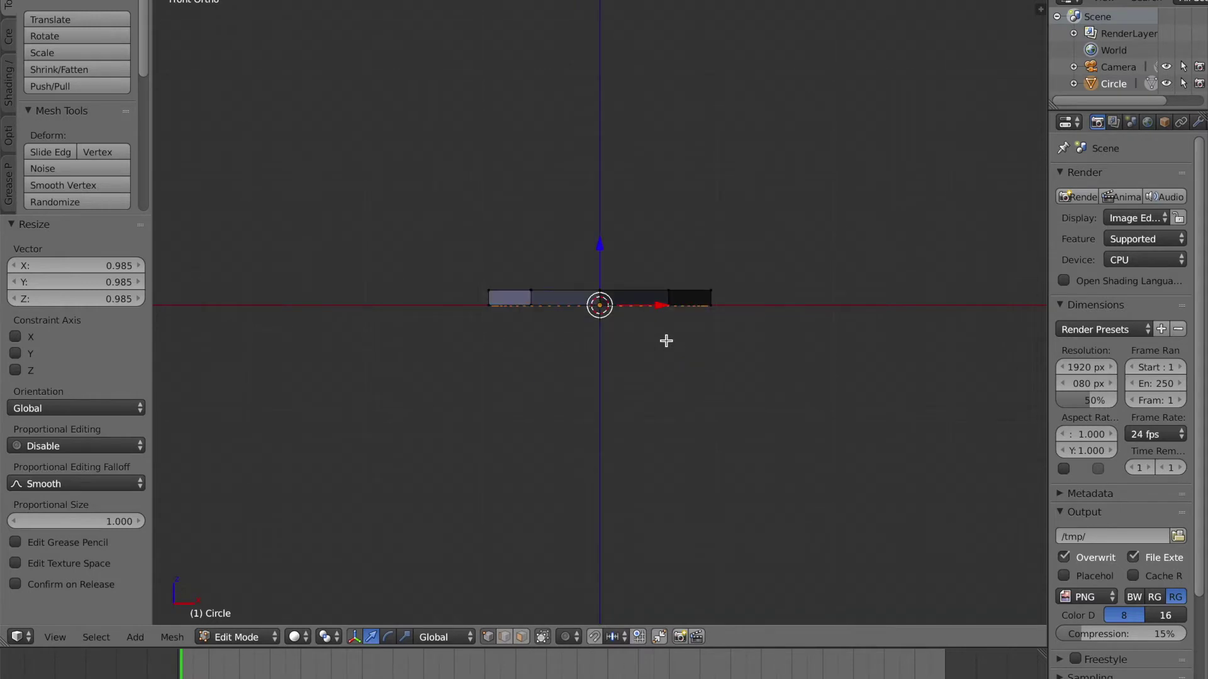
mouse_move(602, 245)
left_mouse_down()
mouse_move(598, 215)
mouse_move(599, 240)
left_mouse_up()
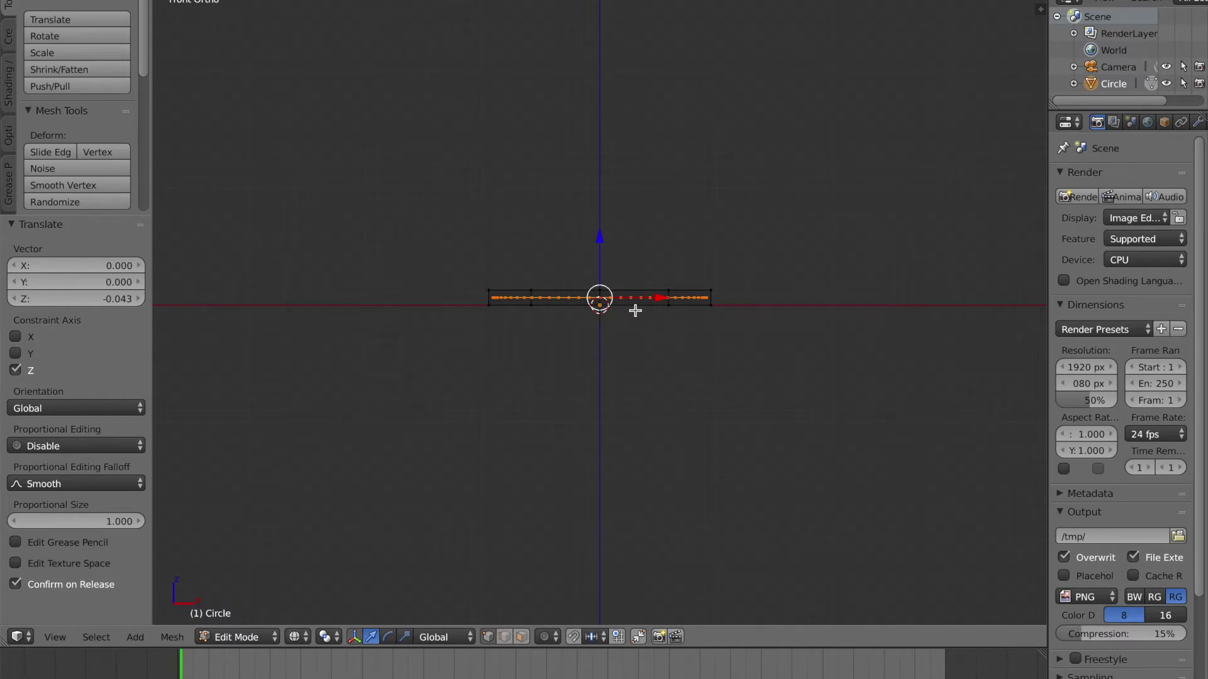
key("z")
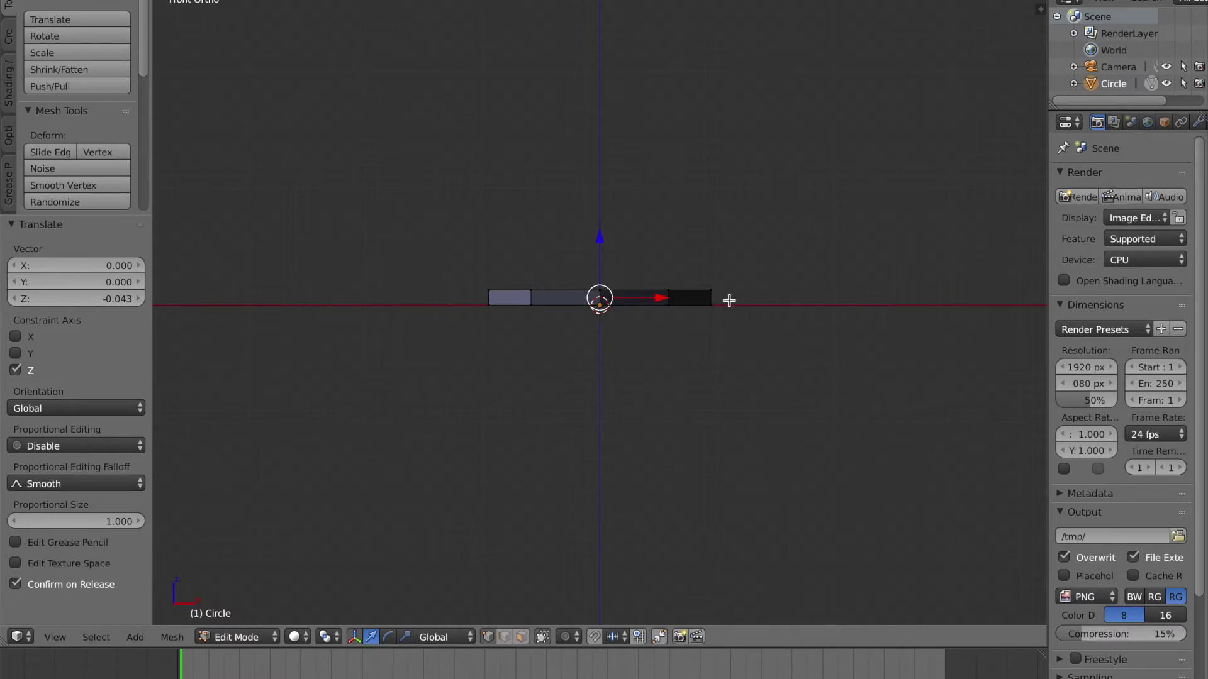
key("z")
key("z")
key("z")
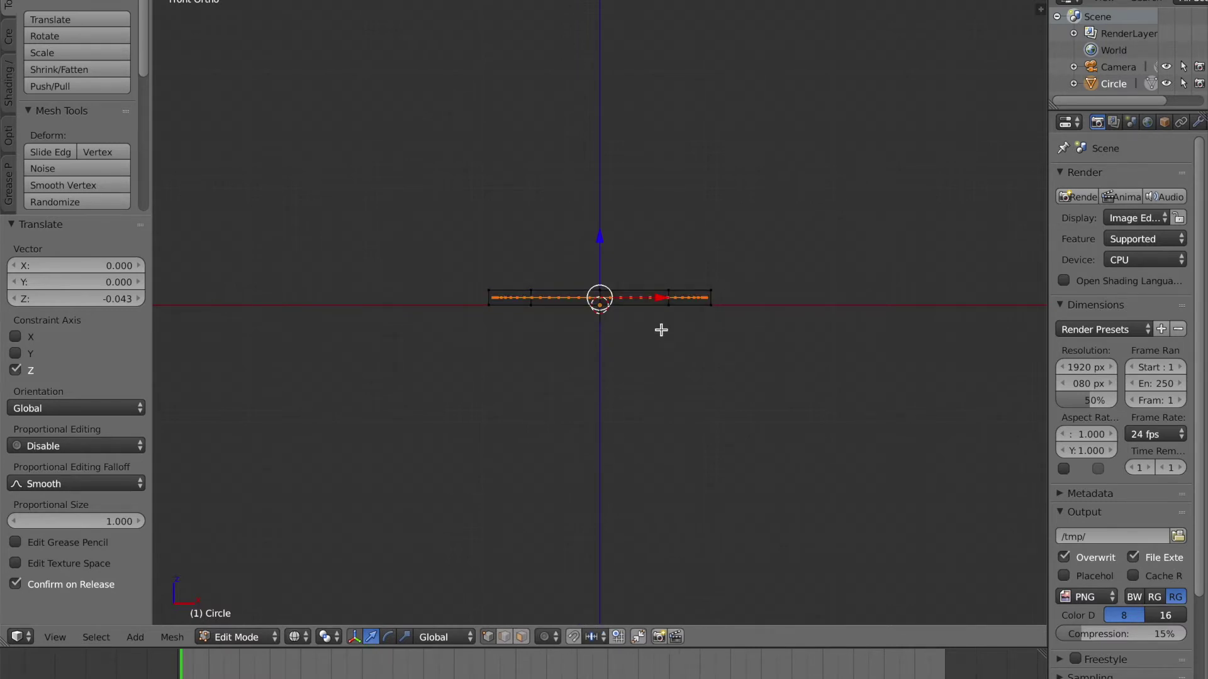
Compare the Solid and Wireframe viewport shading of the band and inner circle
left_click(306, 636)
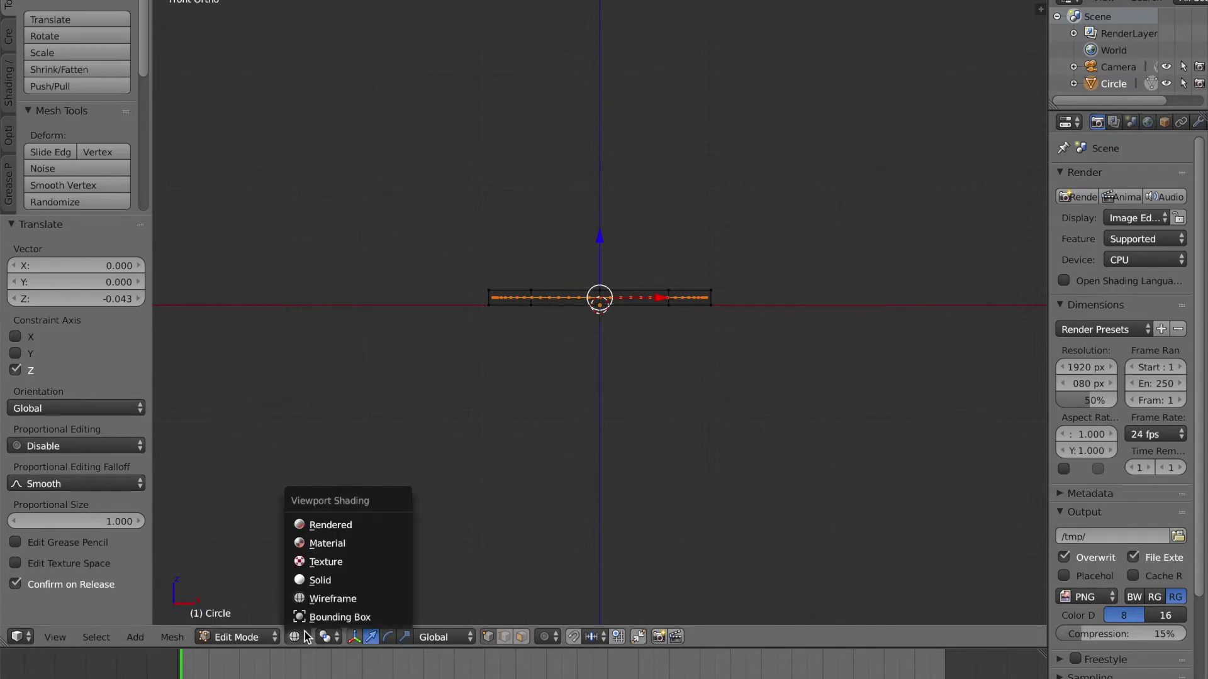
left_click(327, 582)
left_click(306, 636)
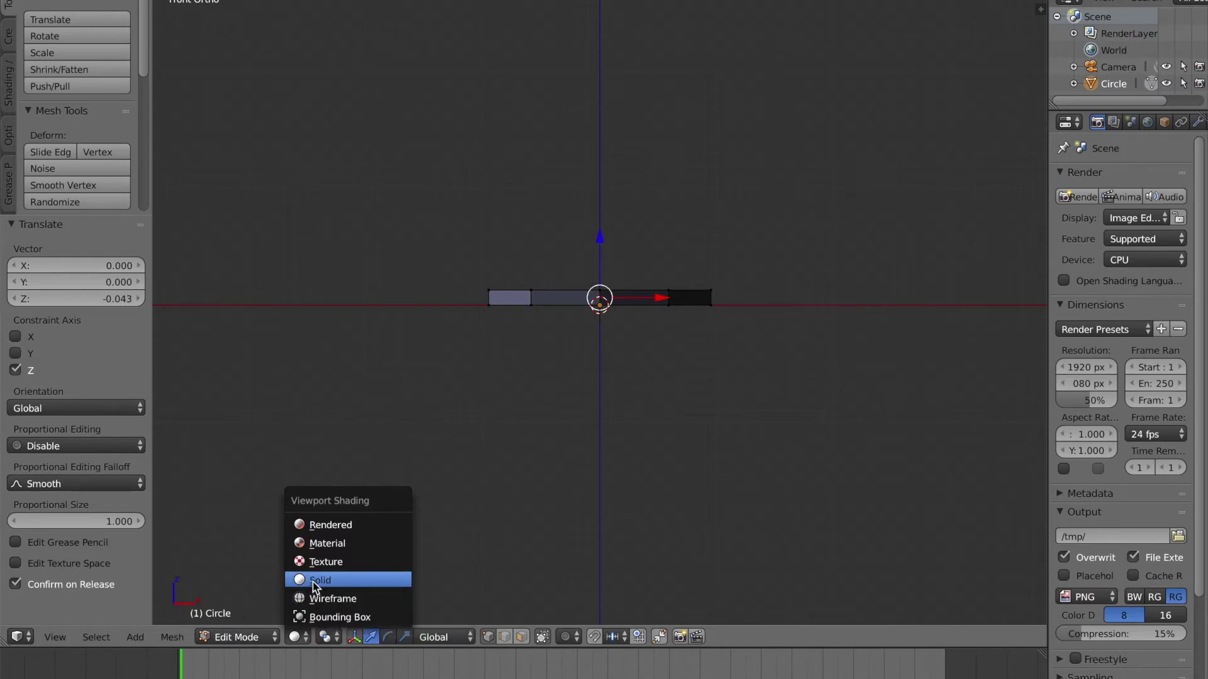
left_click(314, 585)
key("z")
key("z")
key("z")
key("z")
key("z")
key("z")
Save the file over its existing version
key("ctrl+s")
left_click(541, 507)
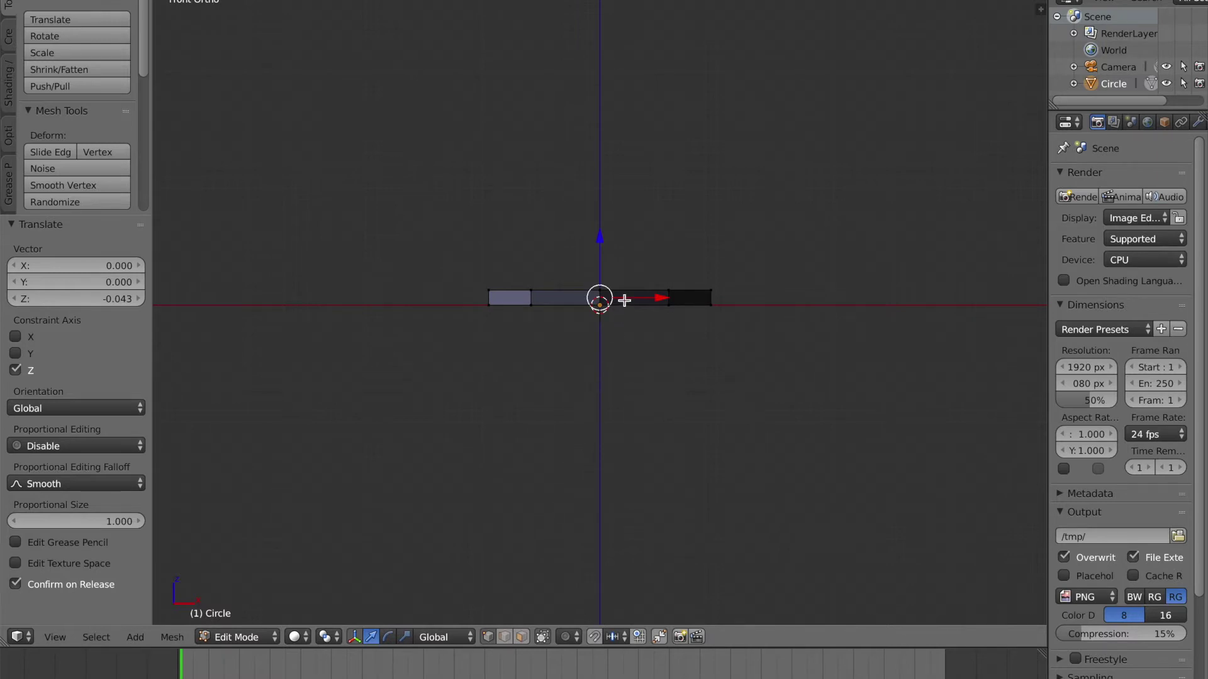
Extrude the 64-vertex circle about 1.556 upward along Z in wireframe shading
key("z")
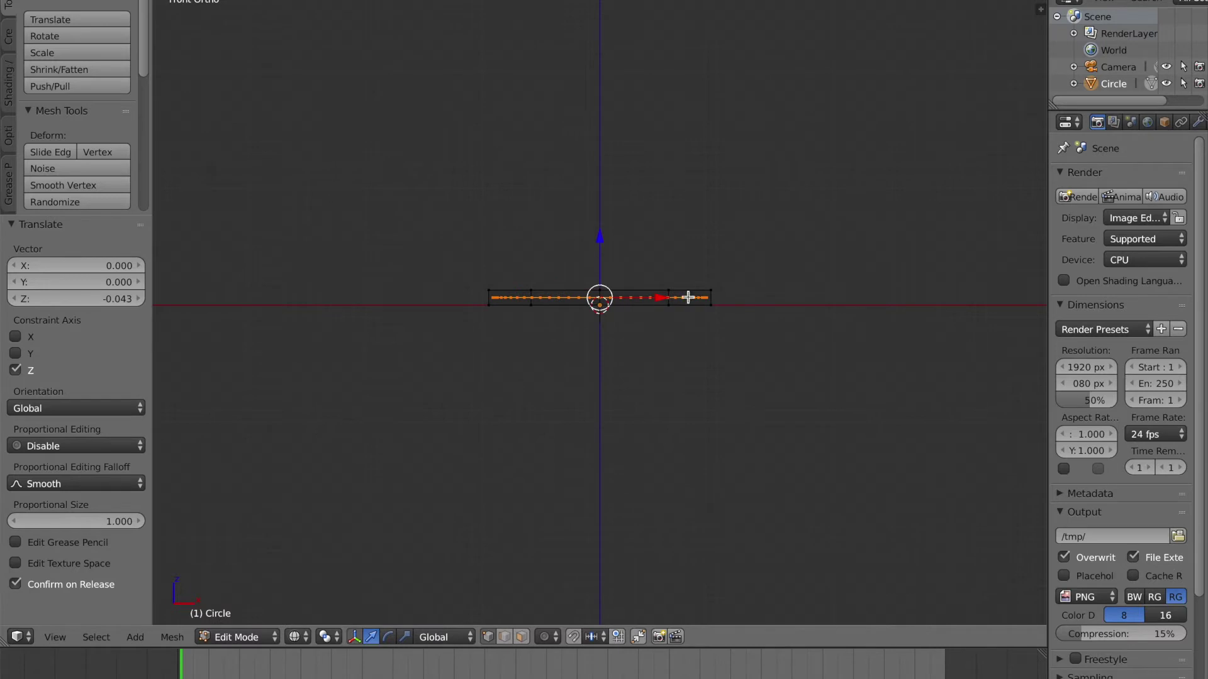
key("e")
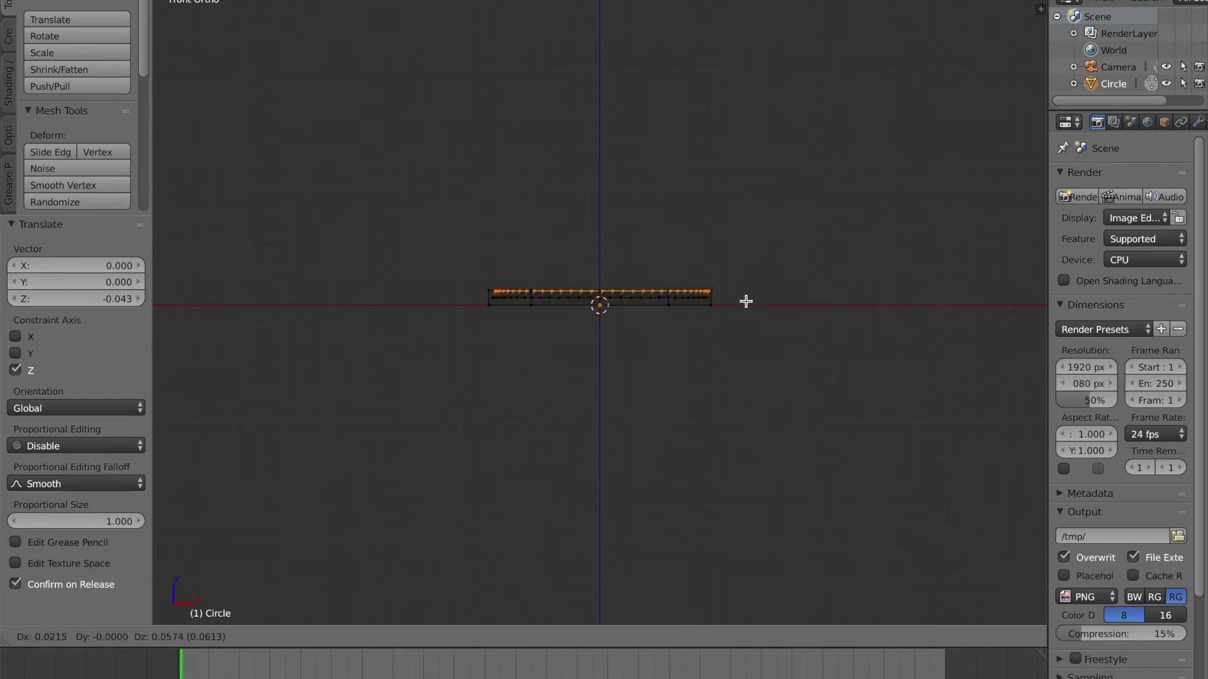
key("z")
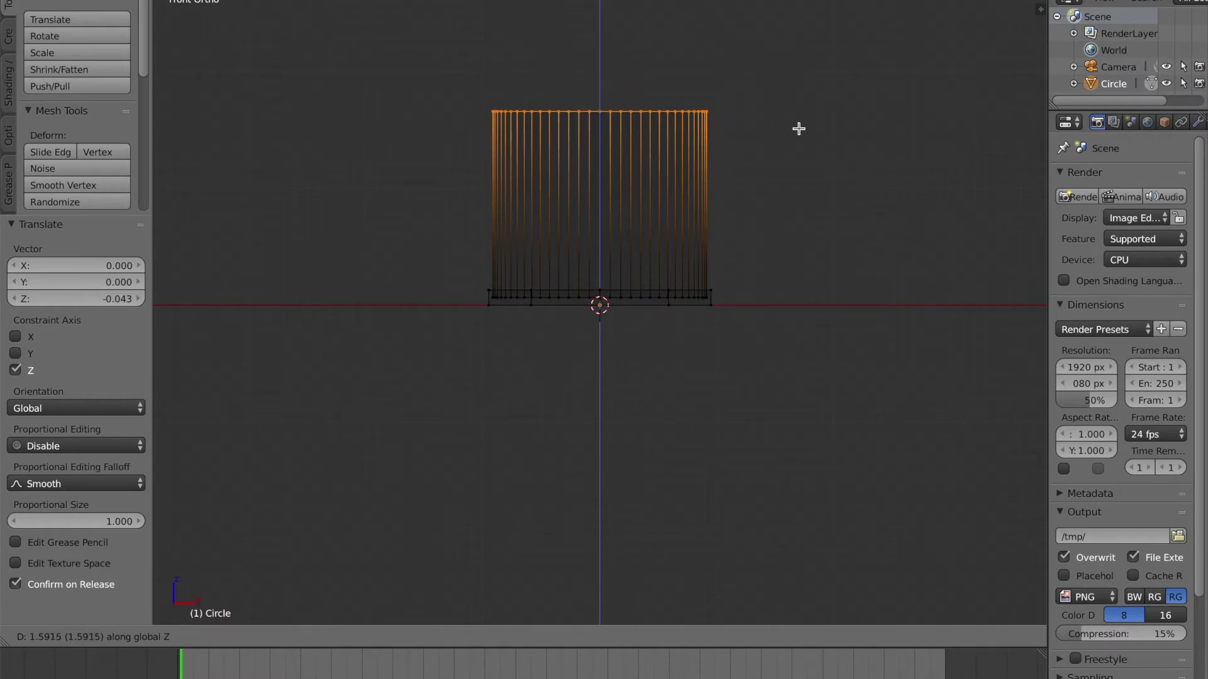
left_click(800, 129)
middle_click_drag(766, 168, 766, 281, "shift")
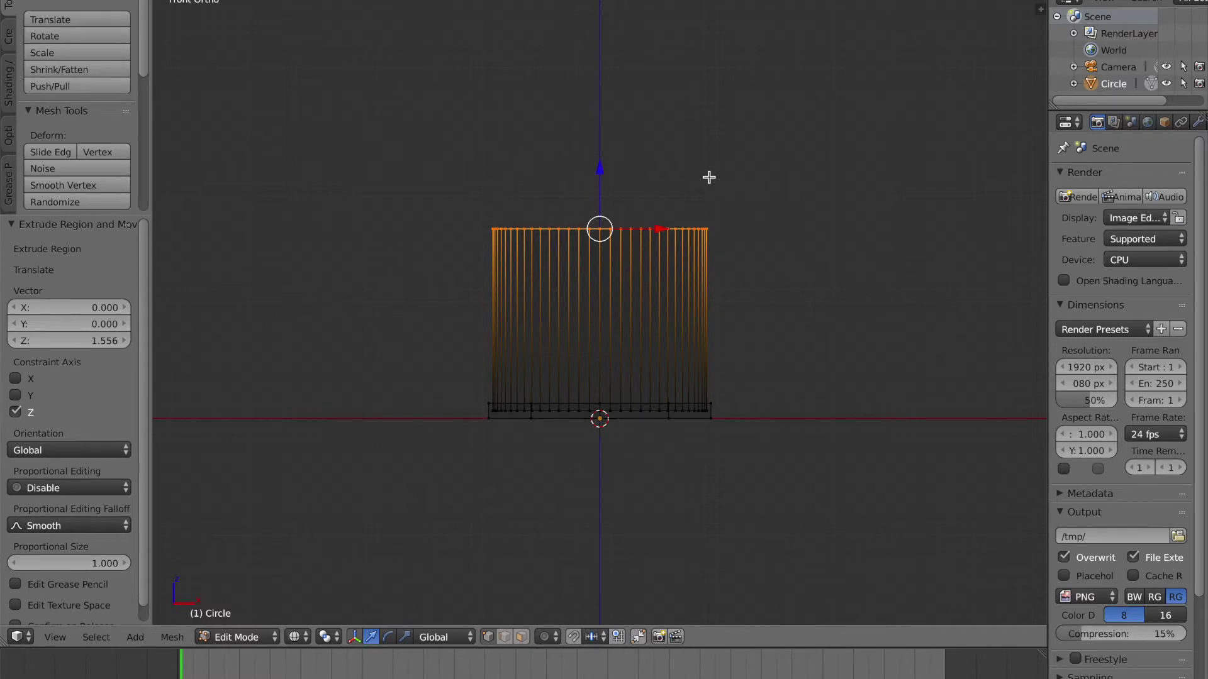
Extrude the top ring about 0.2 upward along Z and scale the new ring to about 0.857
key("e")
key("z")
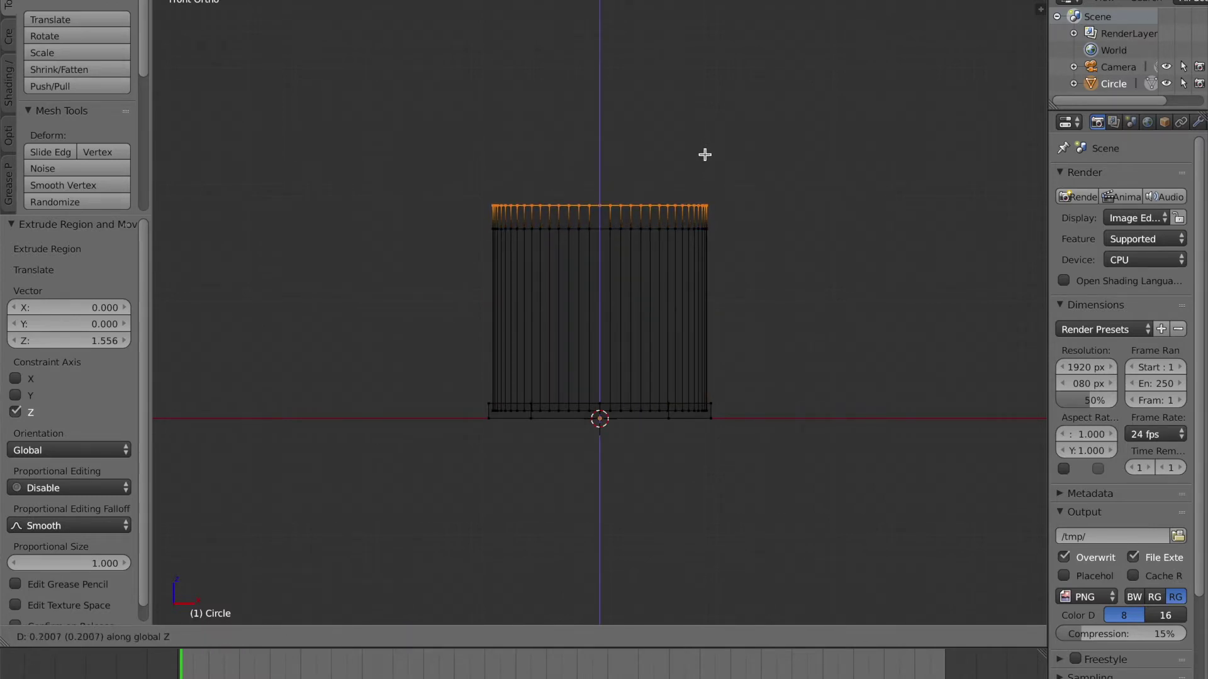
left_click(704, 154)
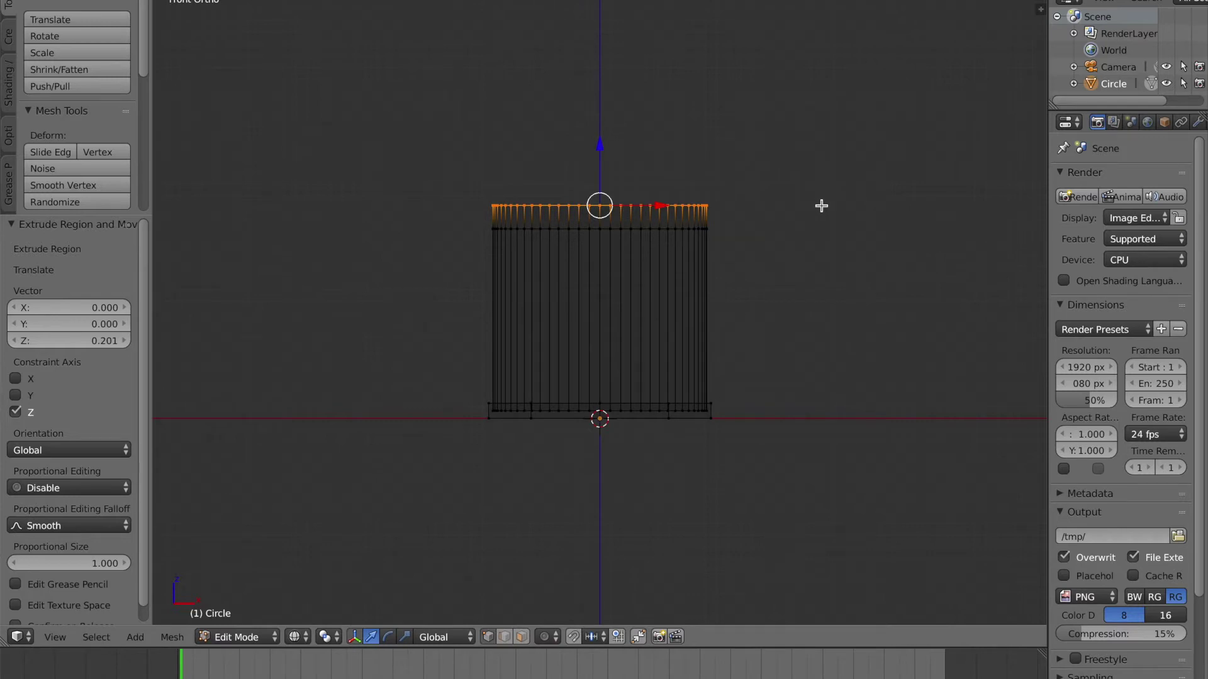
key("s")
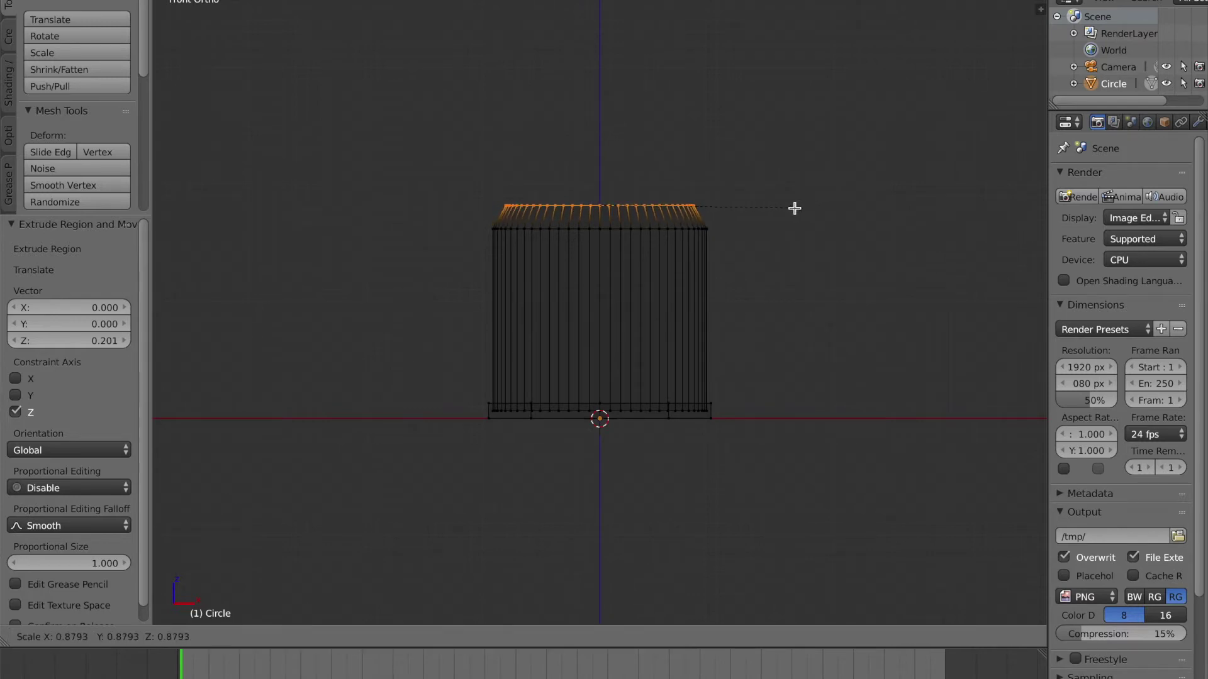
left_click(790, 209)
Extrude the tapered top ring about 0.158 upward along Z and scale it further inward
key("e")
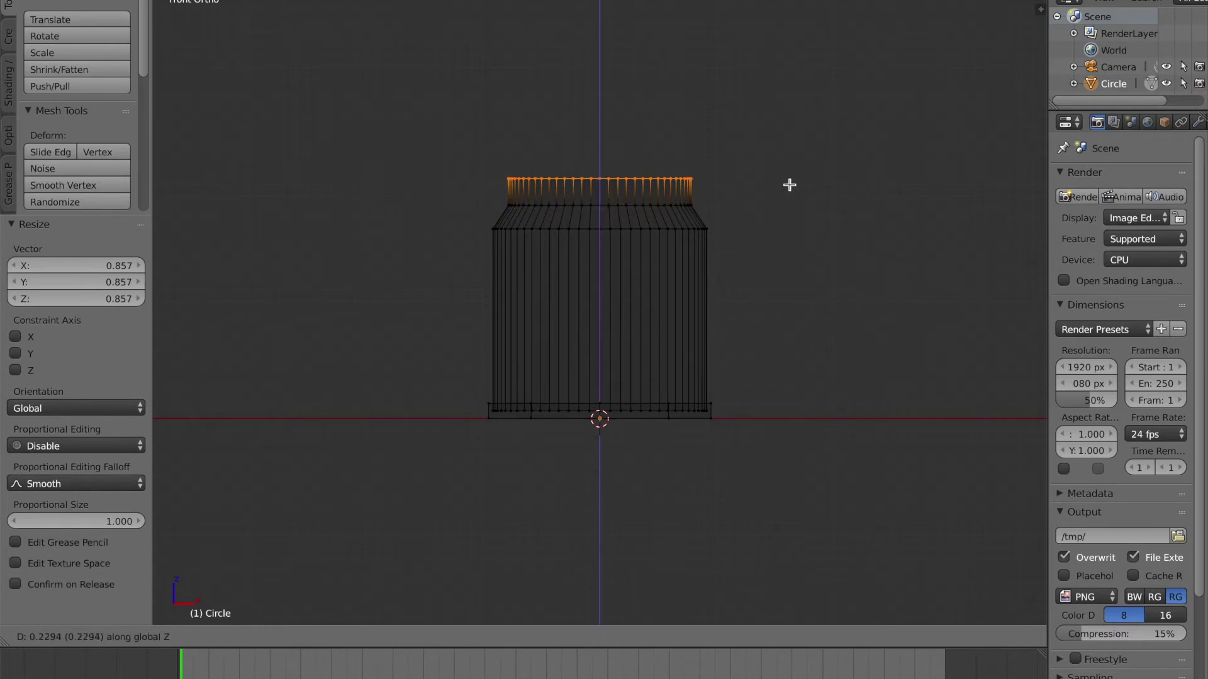
key("z")
left_click(790, 192)
key("s")
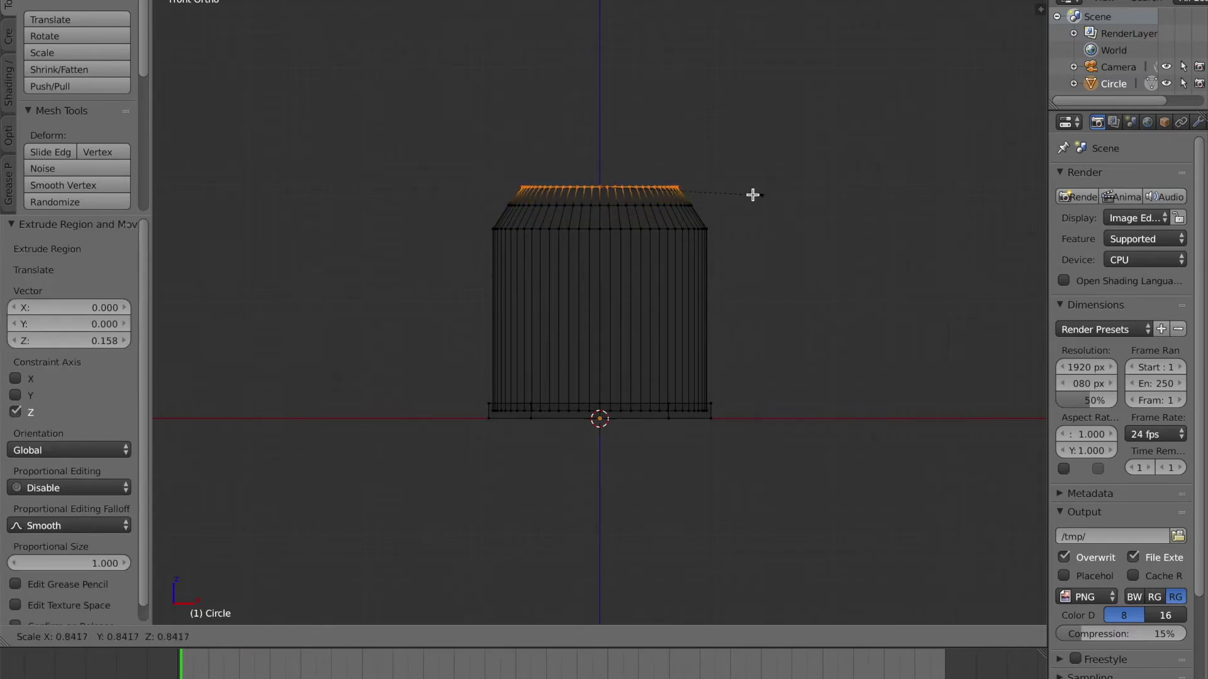
left_click(717, 197)
Extrude the narrowed ring about 0.115 upward along Z and scale it down to a tiny central opening
key("e")
key("z")
left_click(716, 185)
key("s")
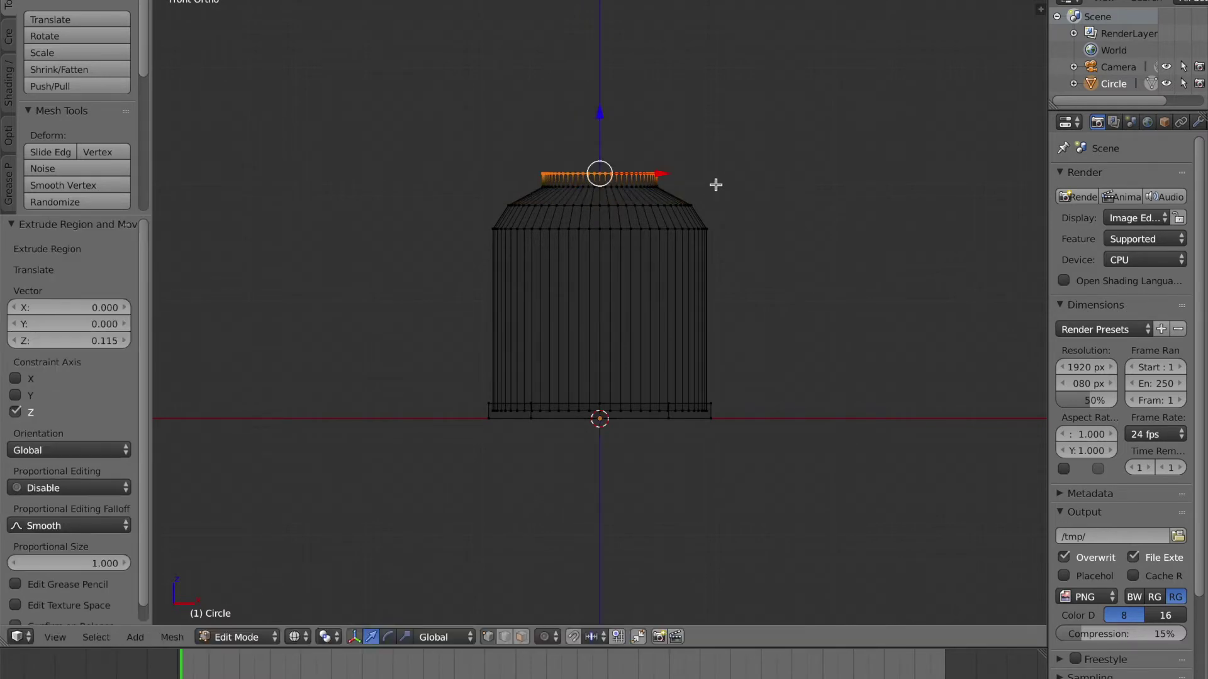
left_click(612, 179)
Lower the tiny ring at the dome's peak by about 0.05 along Z to flatten the top
key("e")
key("z")
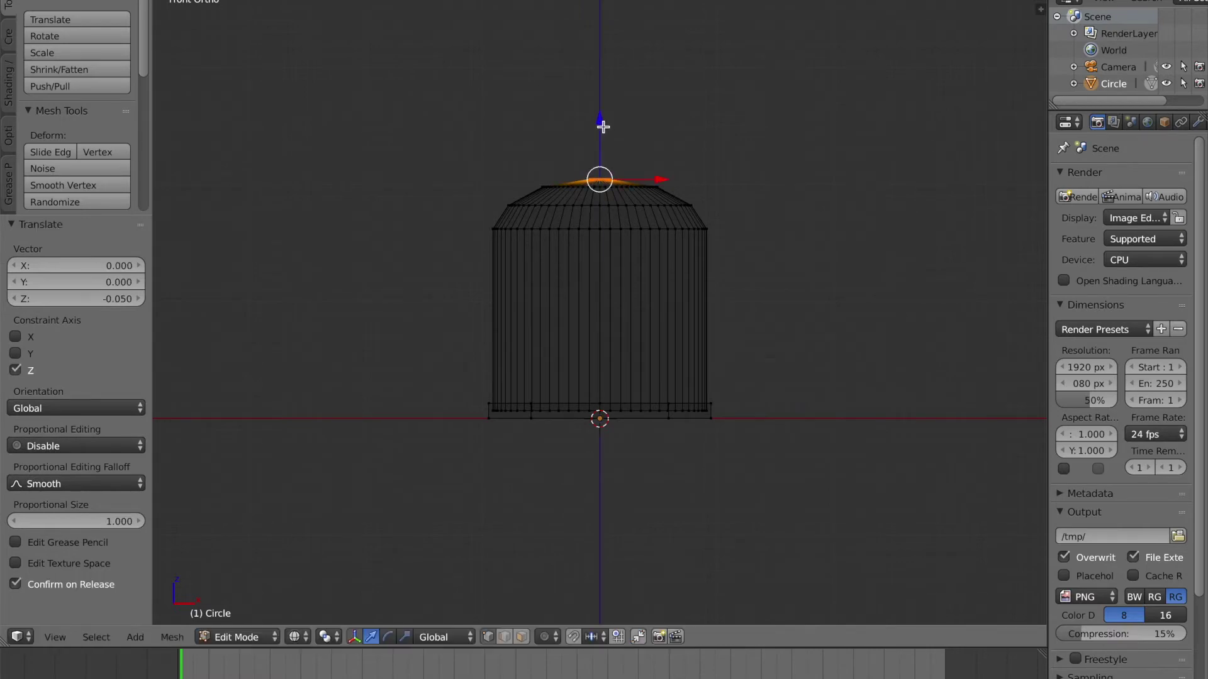
left_click(602, 127)
Show the domed body in Object Mode with solid shading and enlarge the tool shelf to expose the shading options
key("Tab")
middle_click_drag(609, 137, 652, 192)
key("Tab")
key("Tab")
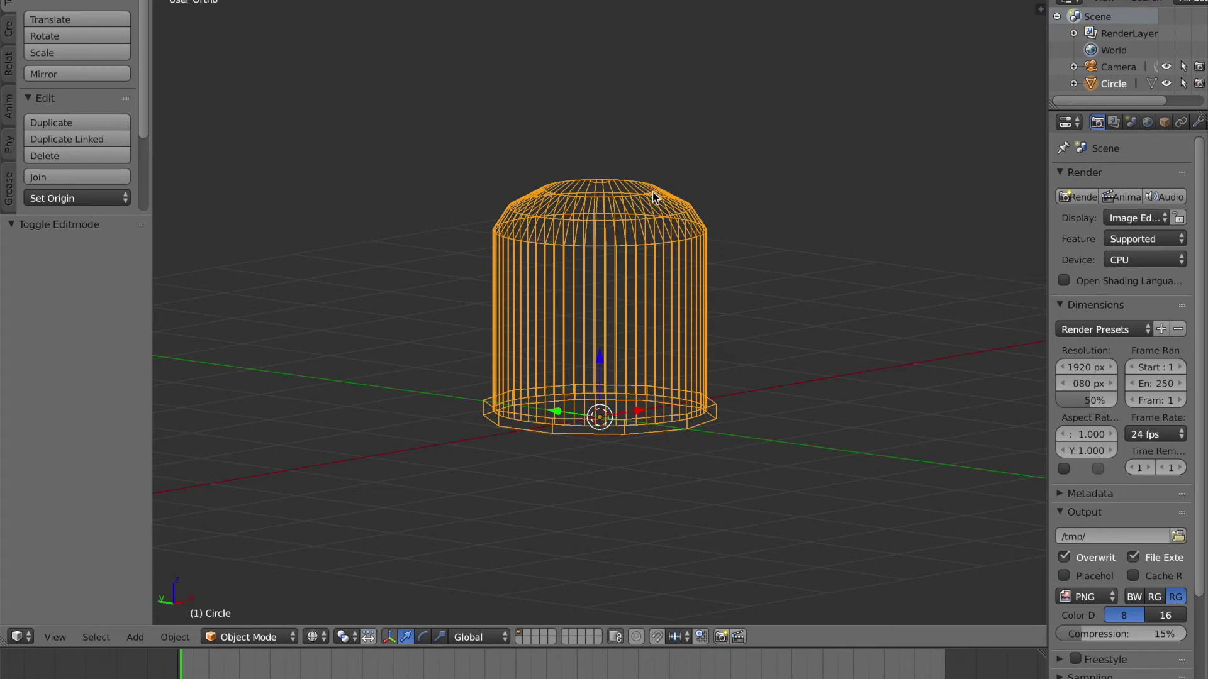
scroll(568, 367, "down", 1)
key("Tab")
key("Tab")
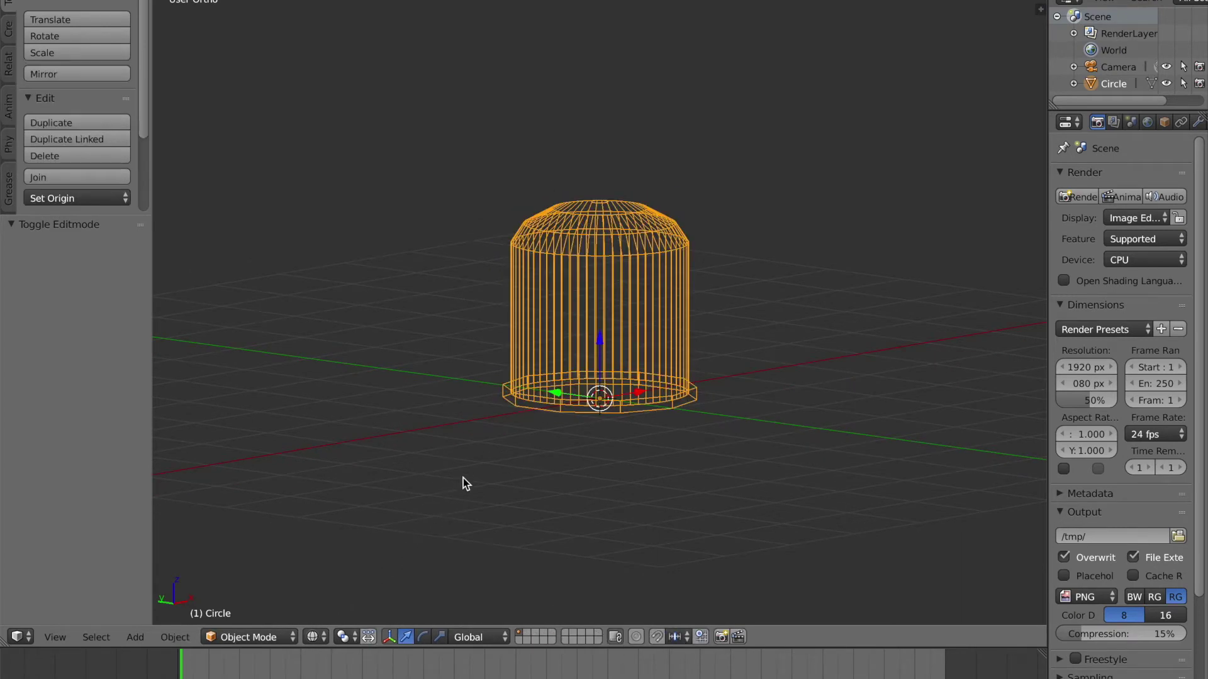
key("z")
mouse_move(463, 478)
middle_mouse_down()
mouse_move(628, 380)
mouse_move(451, 372)
mouse_move(605, 310)
mouse_move(634, 329)
mouse_move(635, 350)
middle_mouse_up()
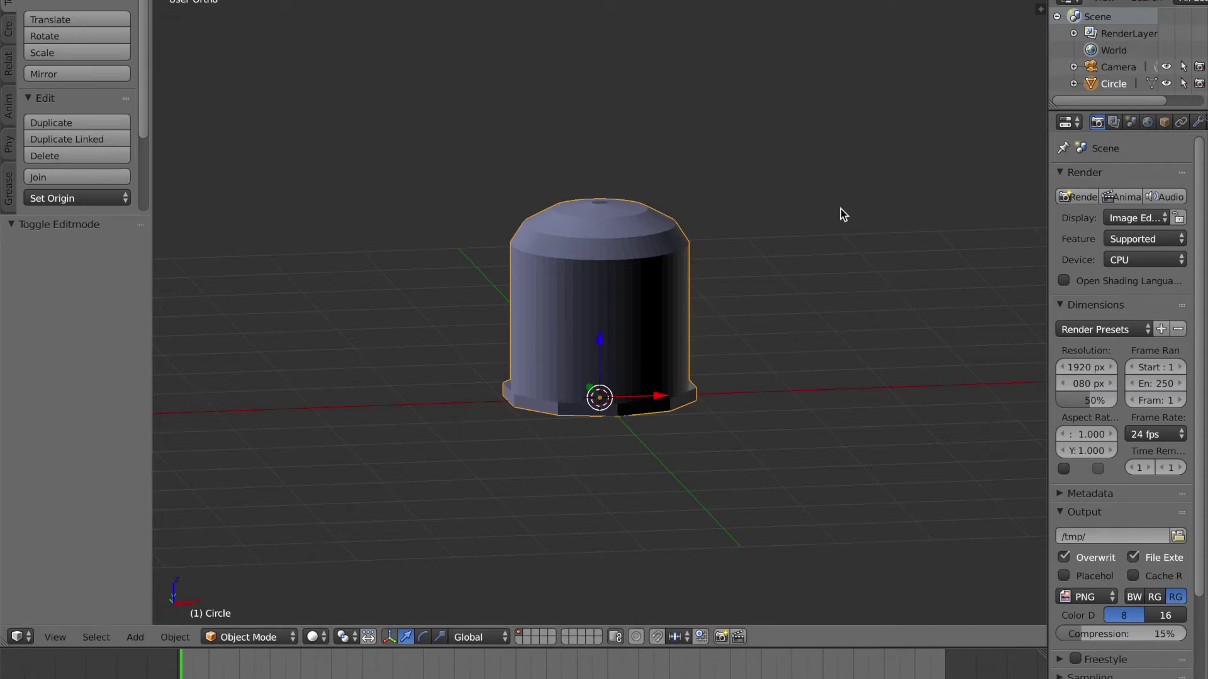
left_click_drag(86, 217, 88, 434)
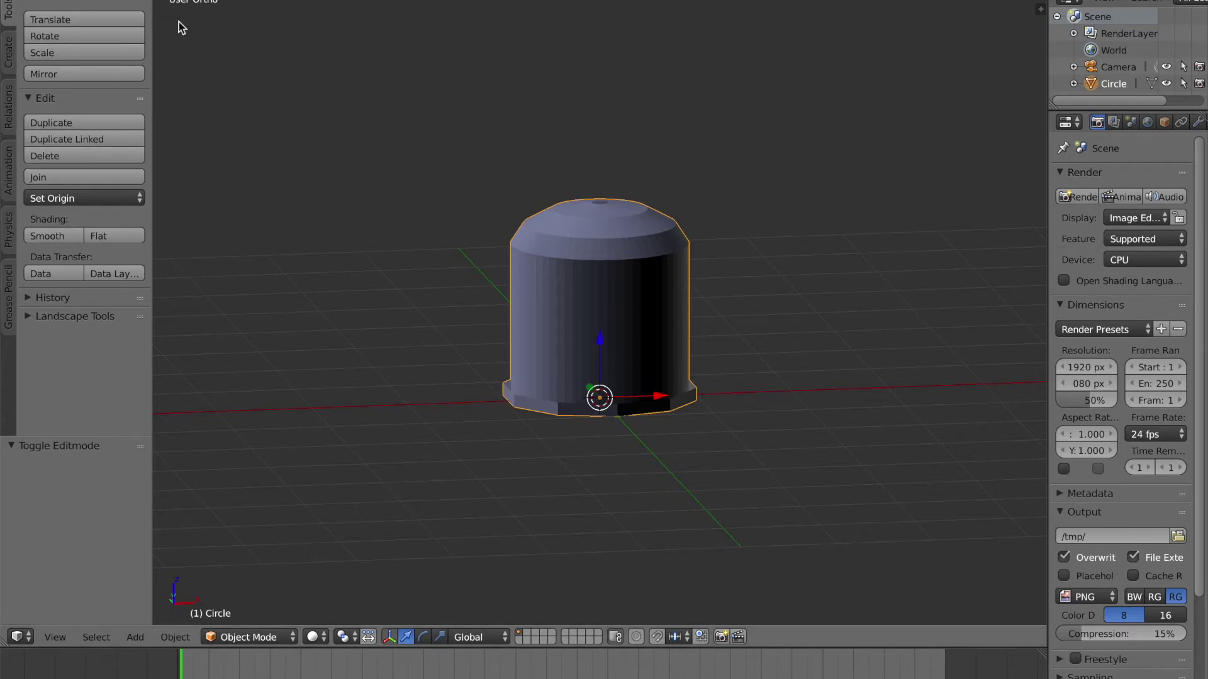
left_click(77, 21)
right_click(43, 48)
left_click(54, 35)
right_click(355, 112)
left_click(94, 54)
right_click(531, 68)
key("r")
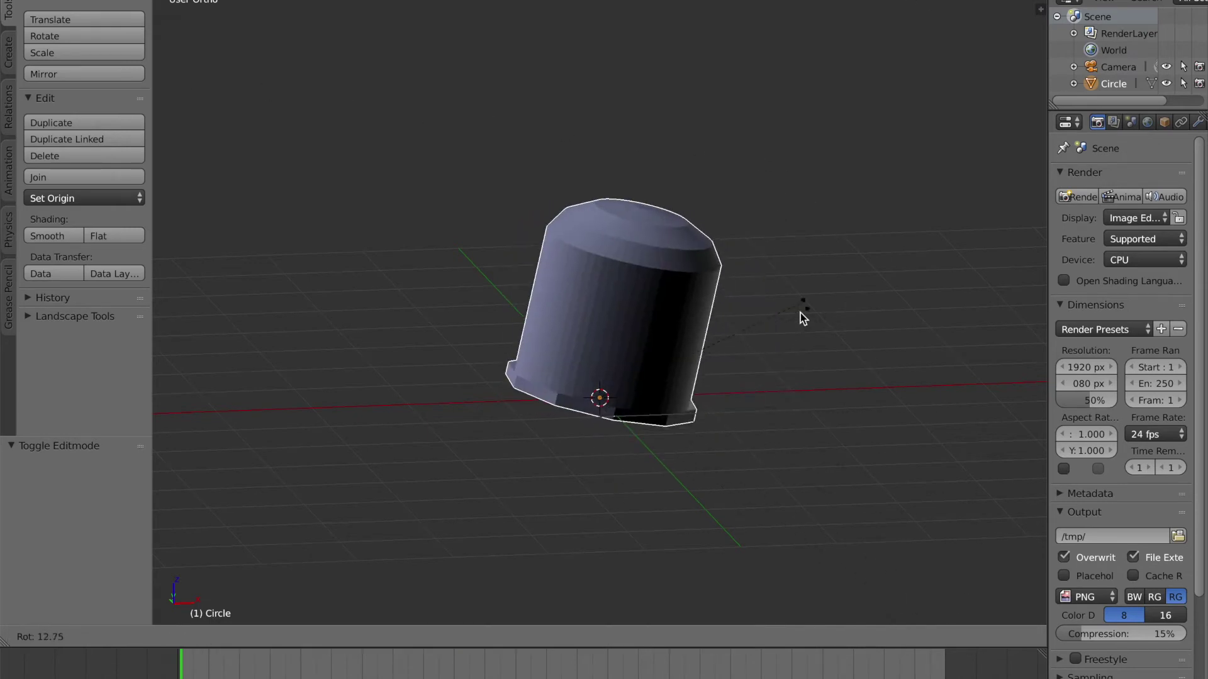
right_click(800, 314)
key("s")
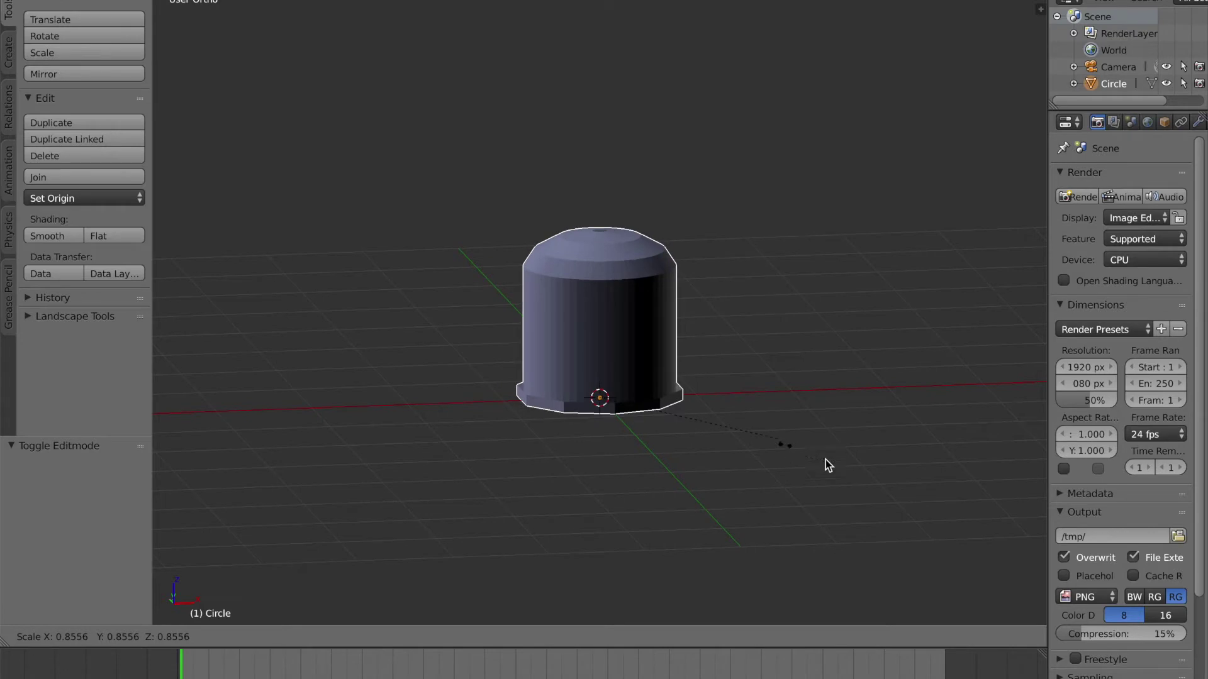
right_click(1005, 483)
key("z")
key("z")
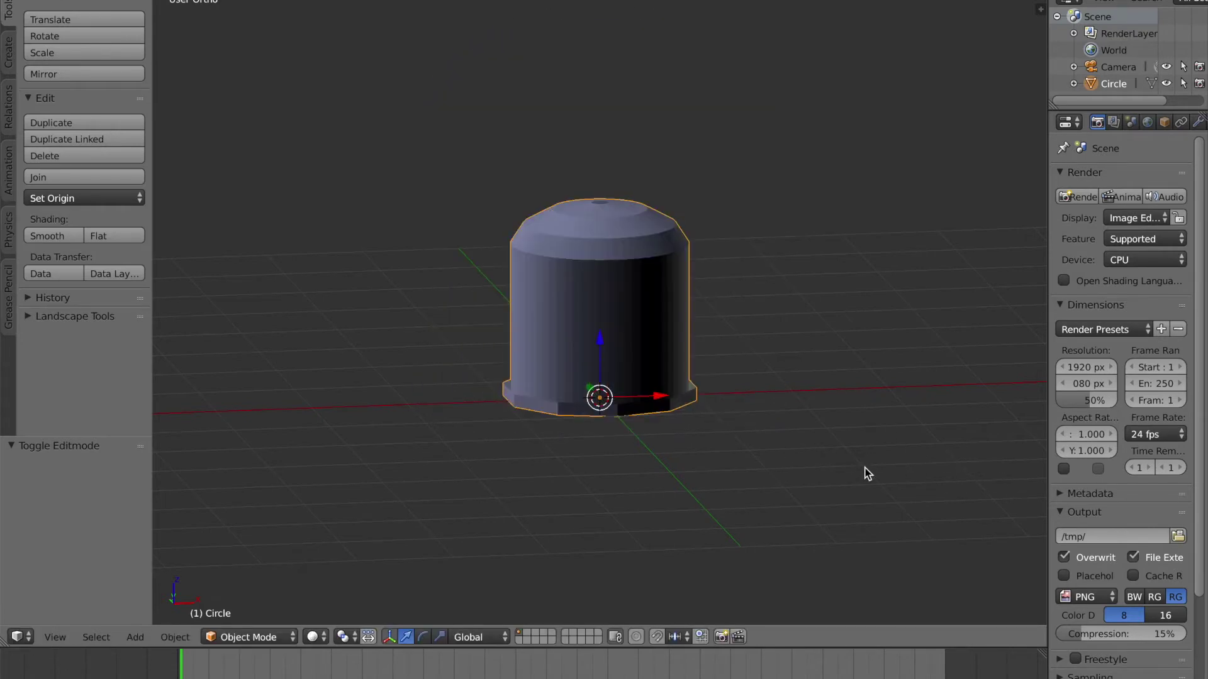
key("g")
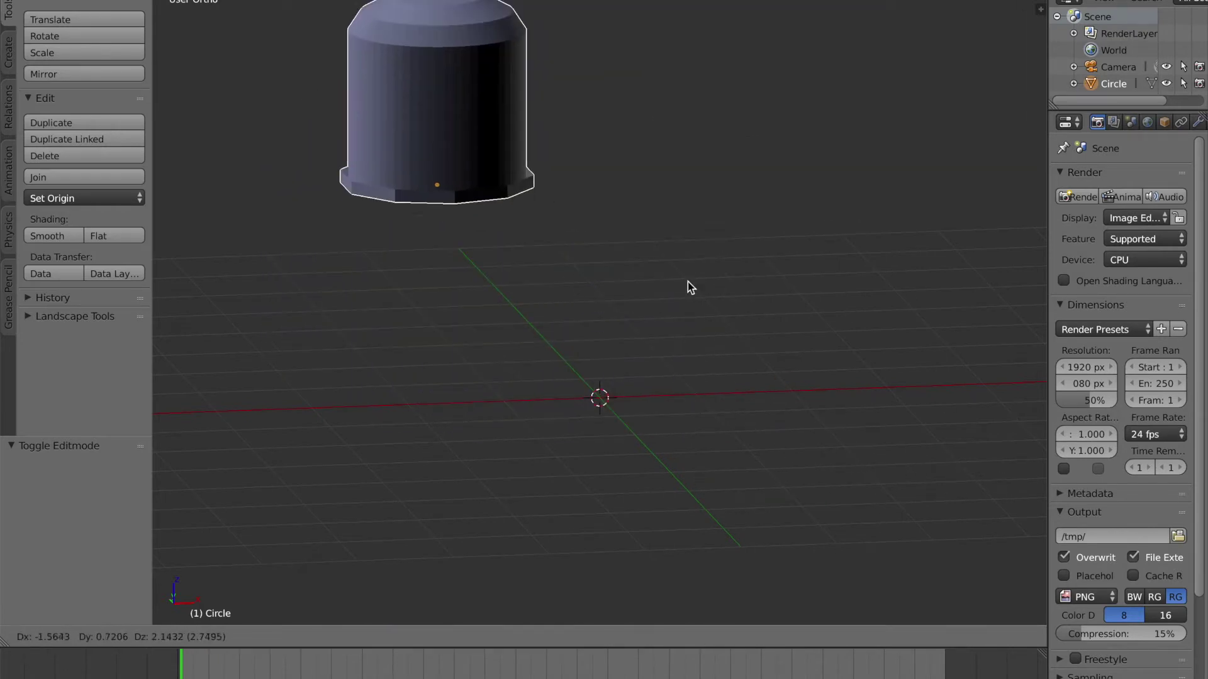
right_click(809, 353)
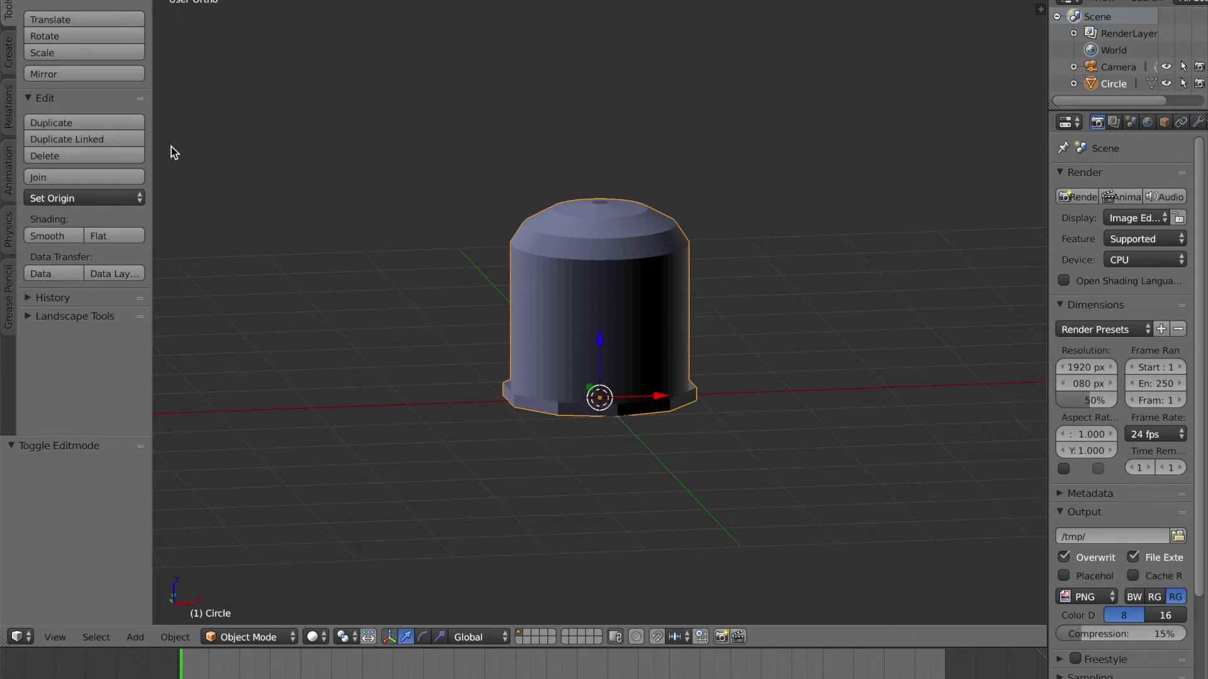
Apply smooth shading to the body and open its modifier settings in a widened properties area
left_click(65, 236)
mouse_move(485, 296)
middle_mouse_down()
mouse_move(523, 271)
mouse_move(530, 288)
mouse_move(503, 309)
middle_mouse_up()
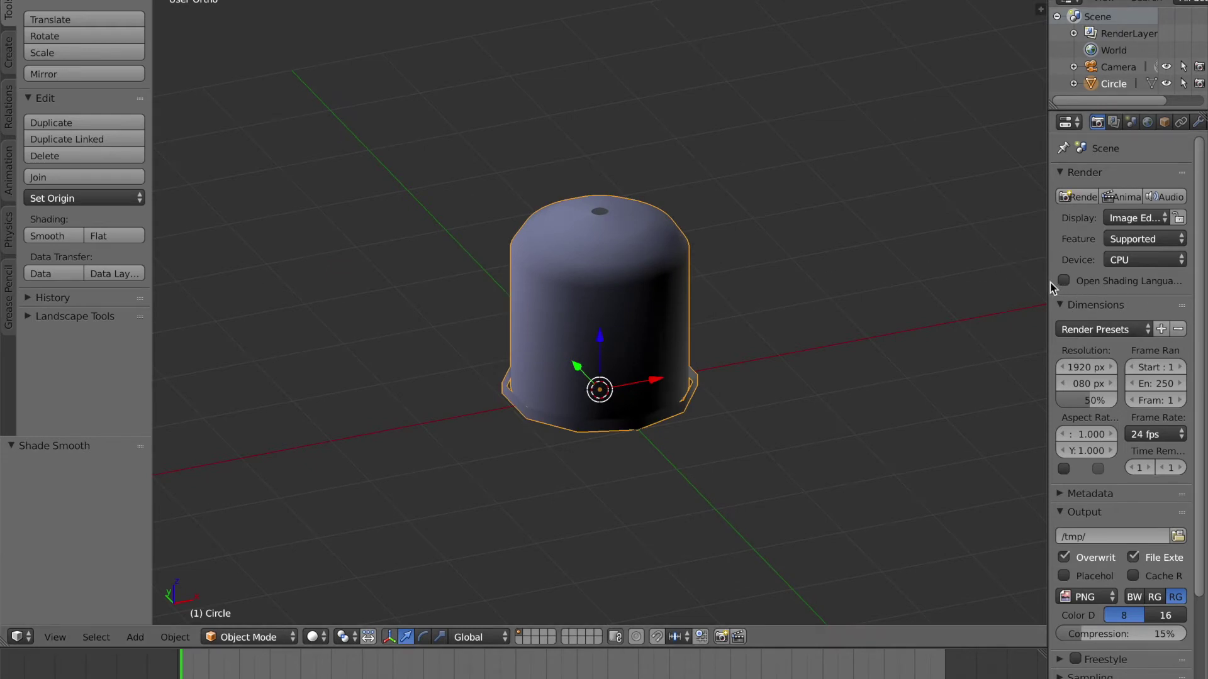
left_click_drag(1050, 277, 924, 277)
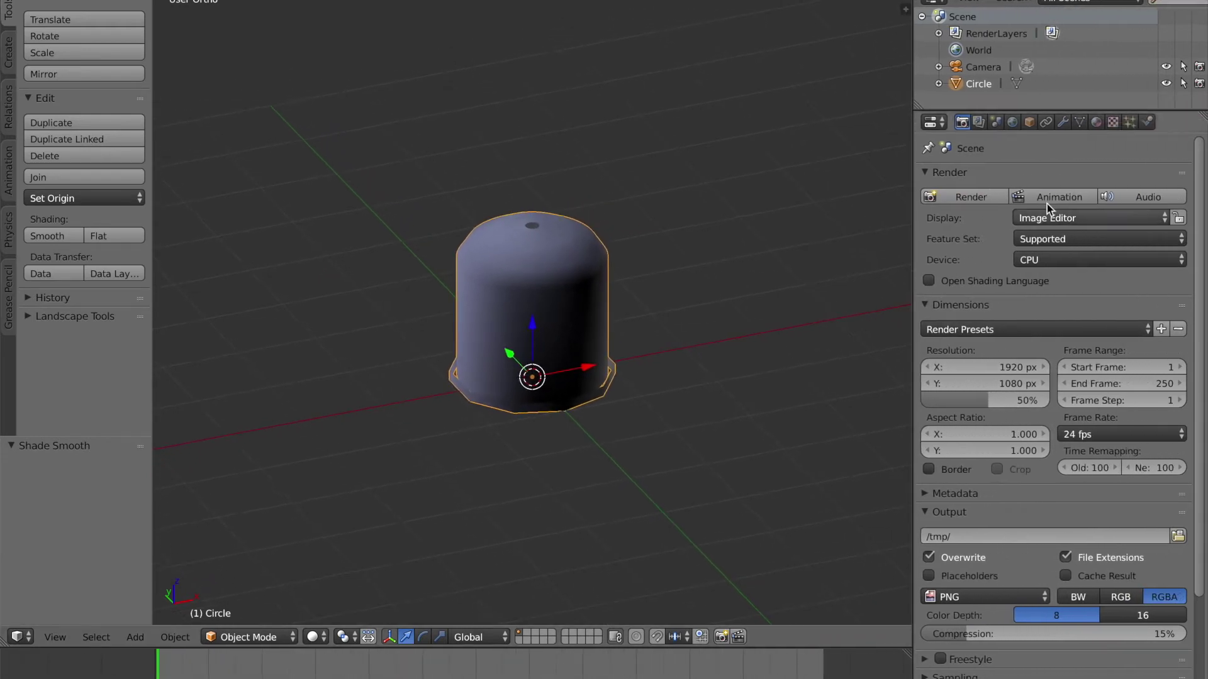
left_click(1063, 125)
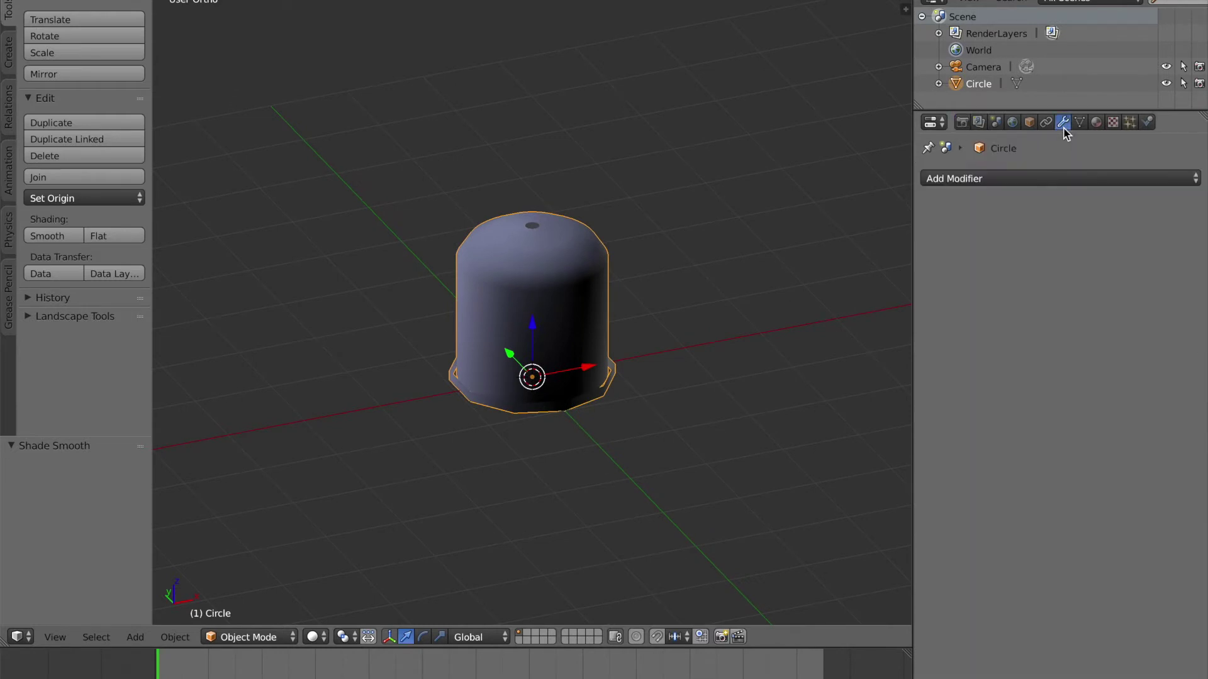
Try a Wireframe modifier on the body, preview it in rendered shading, and remove it
left_click(1025, 181)
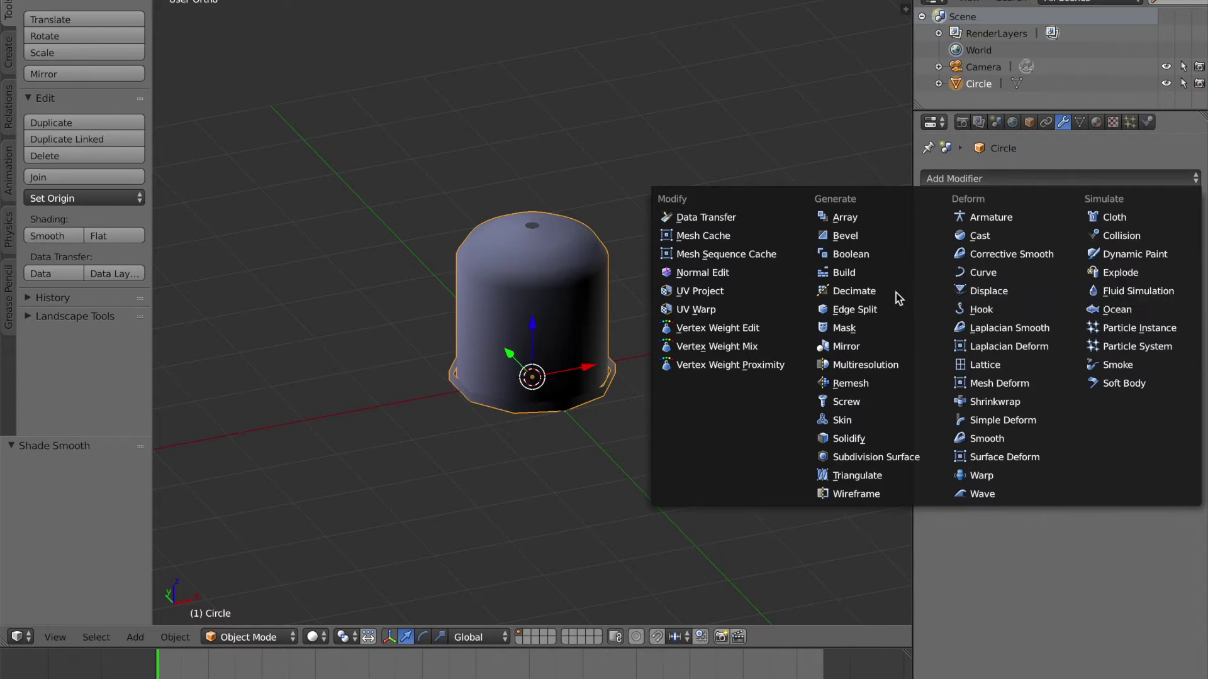
left_click(878, 493)
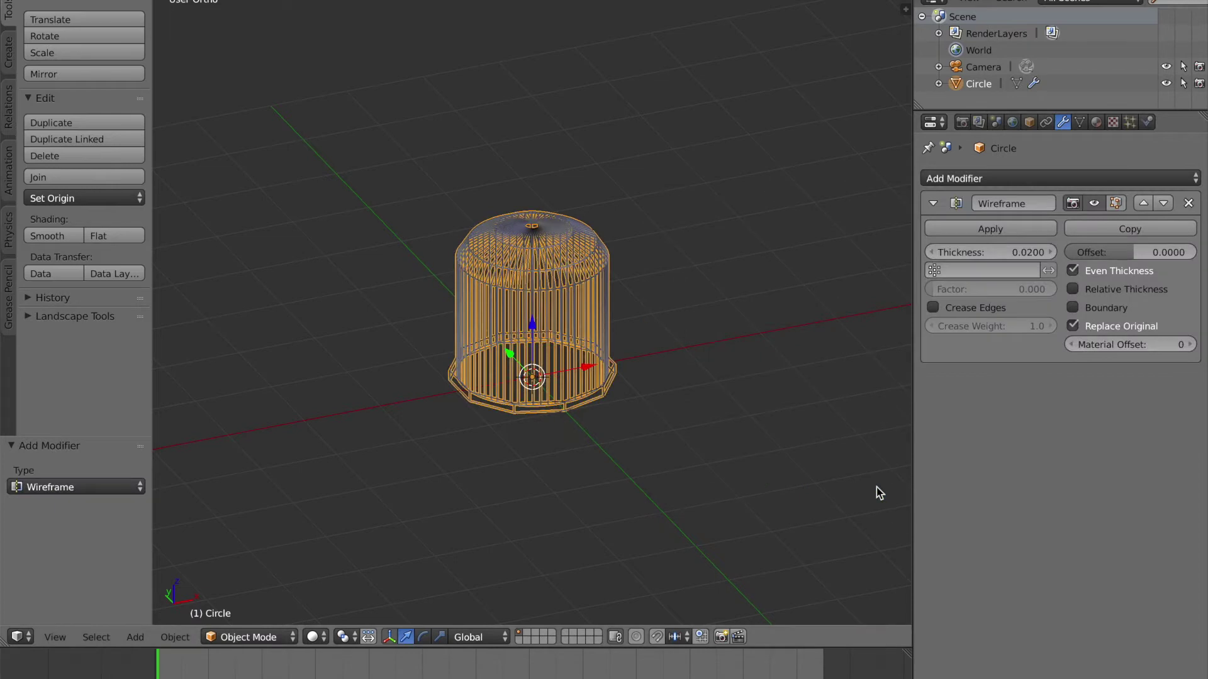
key("shift+z")
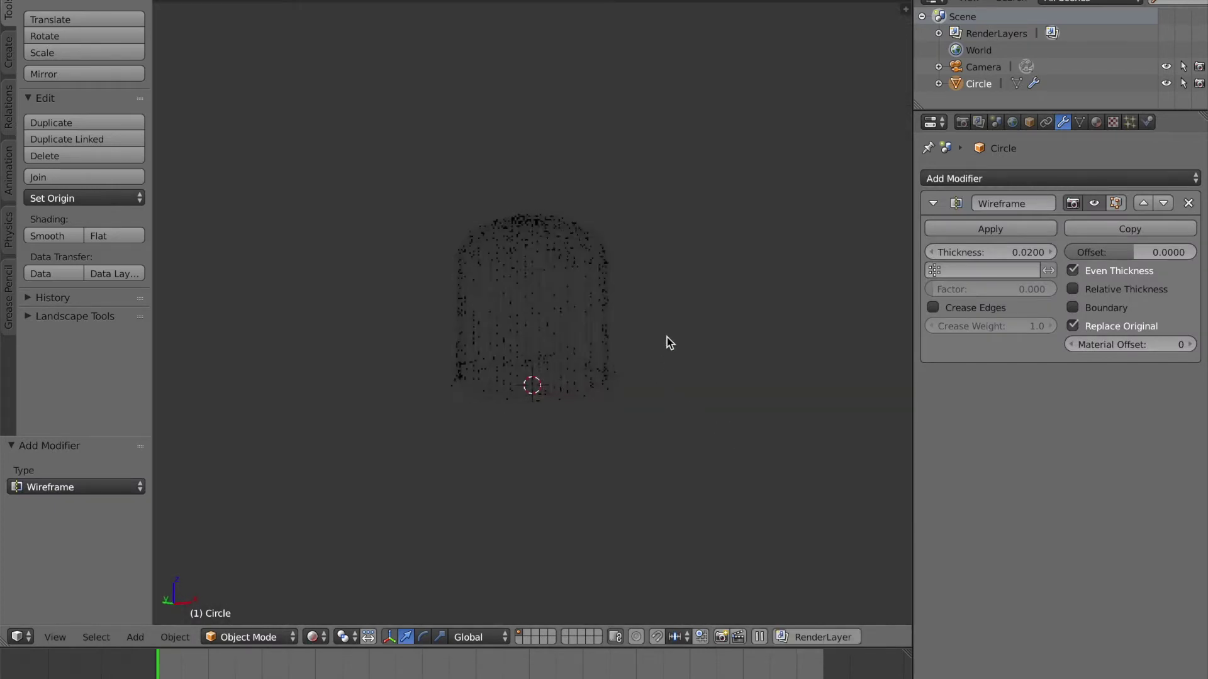
key("shift+z")
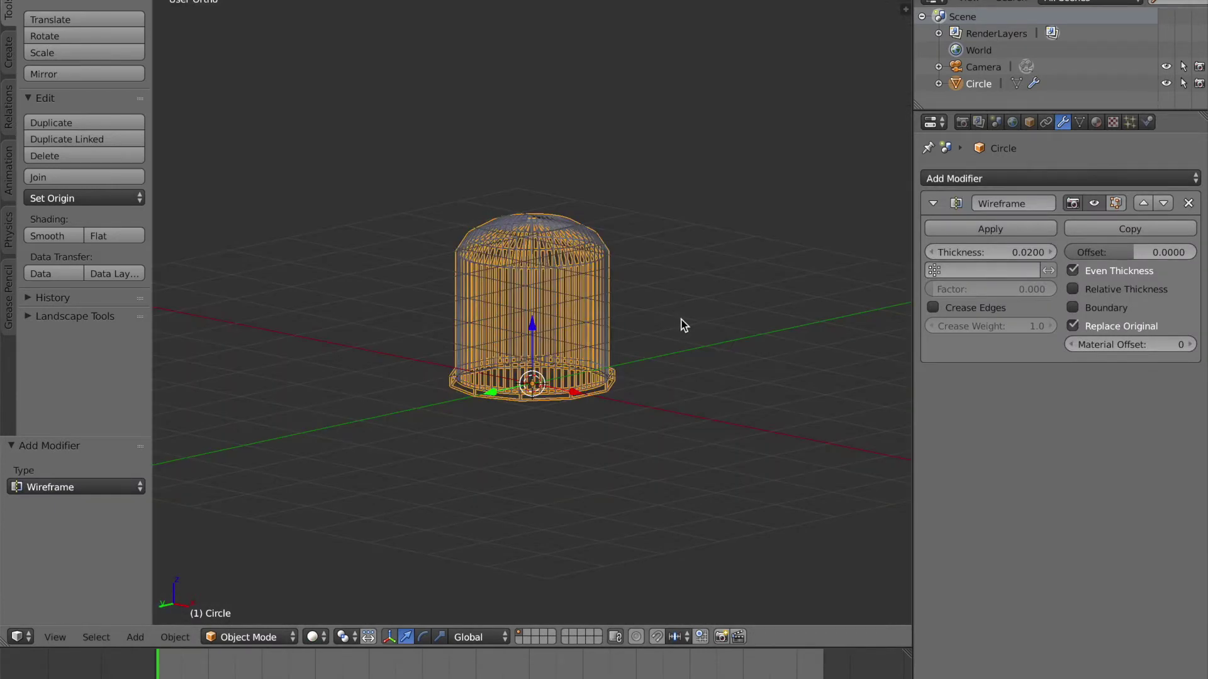
left_click(1188, 203)
Try a Subdivision Surface modifier with 2 view subdivisions on the body, inspect it from several angles, and remove it
left_click(1175, 180)
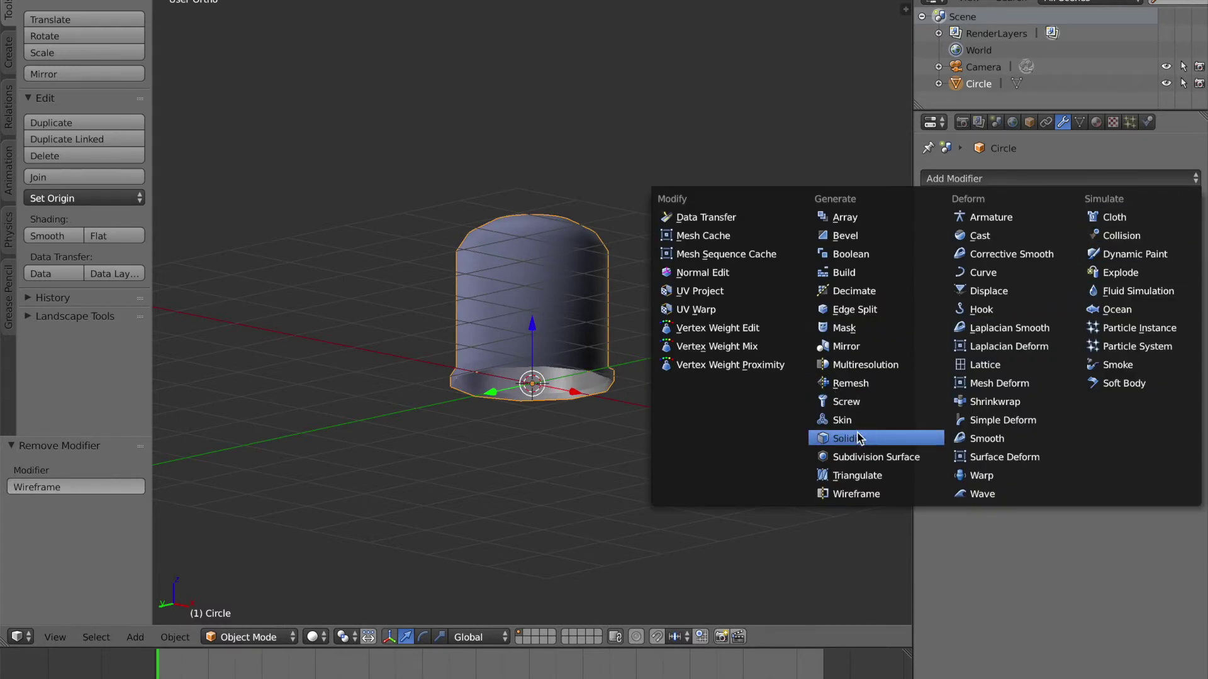
left_click(855, 455)
scroll(676, 351, "up", 4)
middle_click_drag(677, 351, 771, 322)
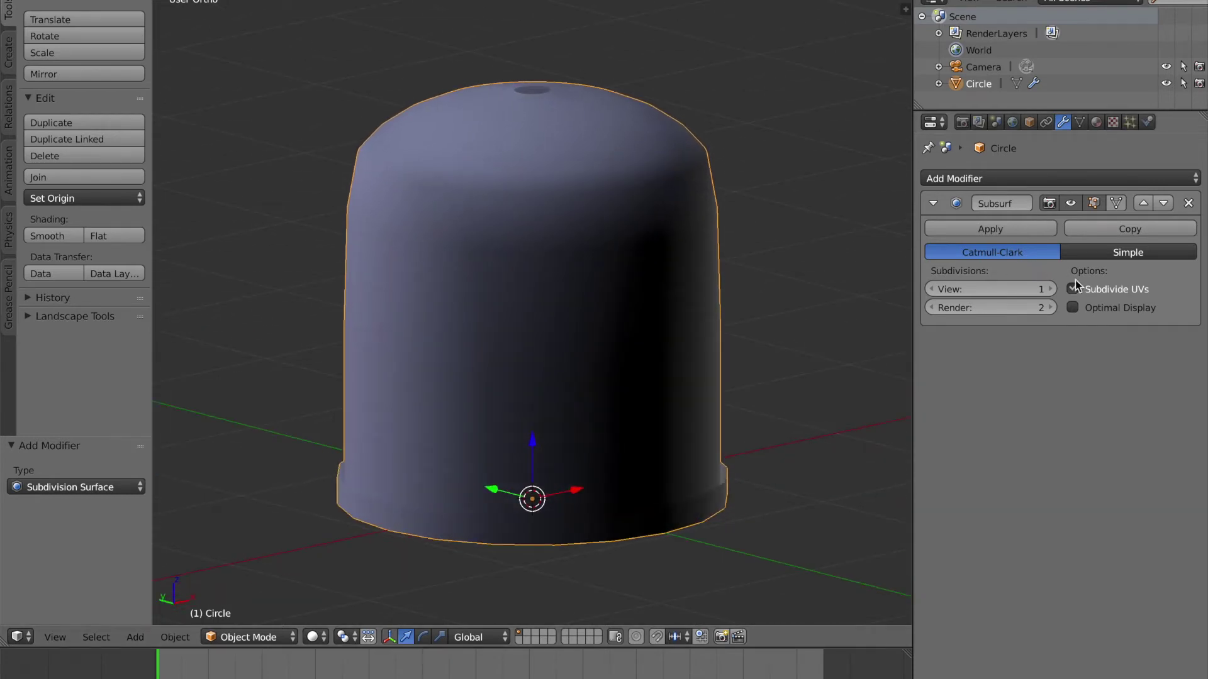
left_click(1050, 289)
middle_click_drag(689, 270, 722, 243)
scroll(684, 251, "down", 4)
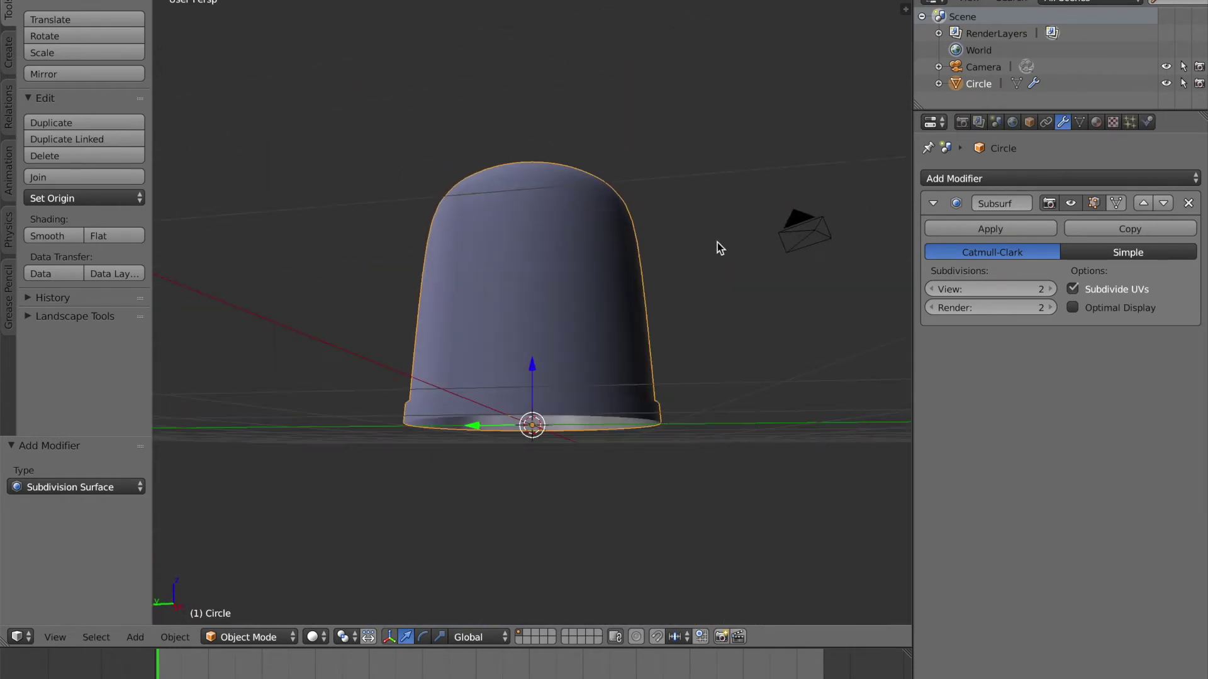
scroll(728, 264, "up", 4)
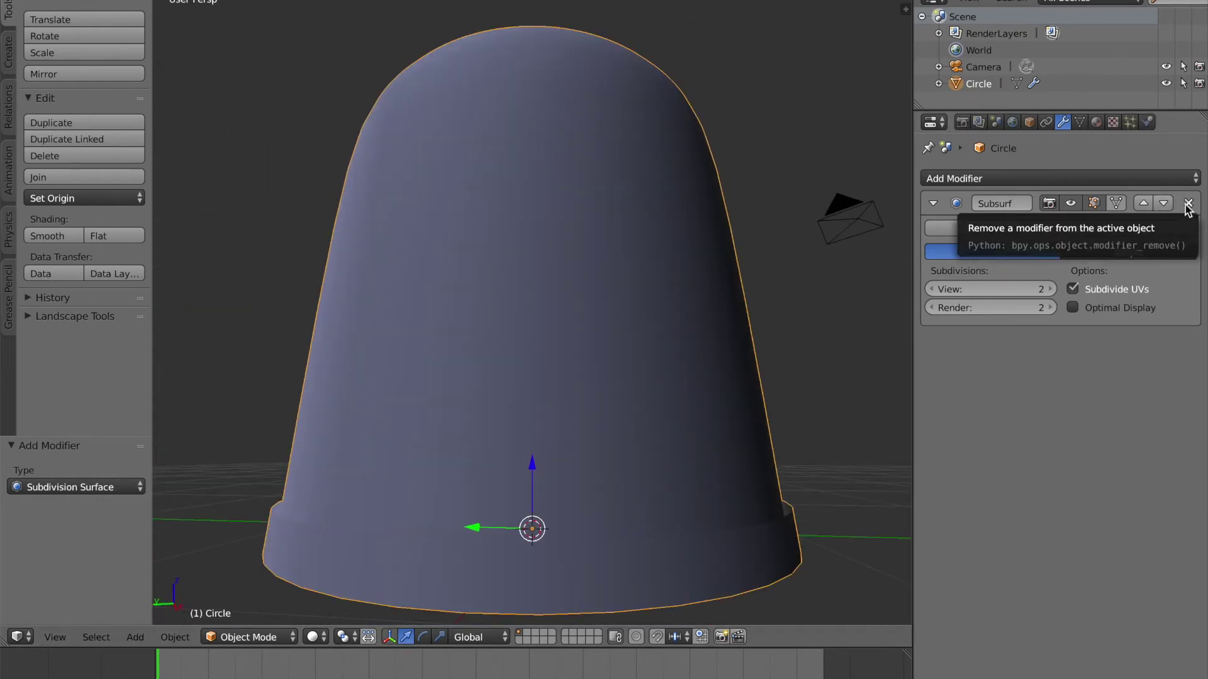
middle_click_drag(654, 409, 494, 427)
scroll(554, 491, "down", 5)
left_click(1188, 202)
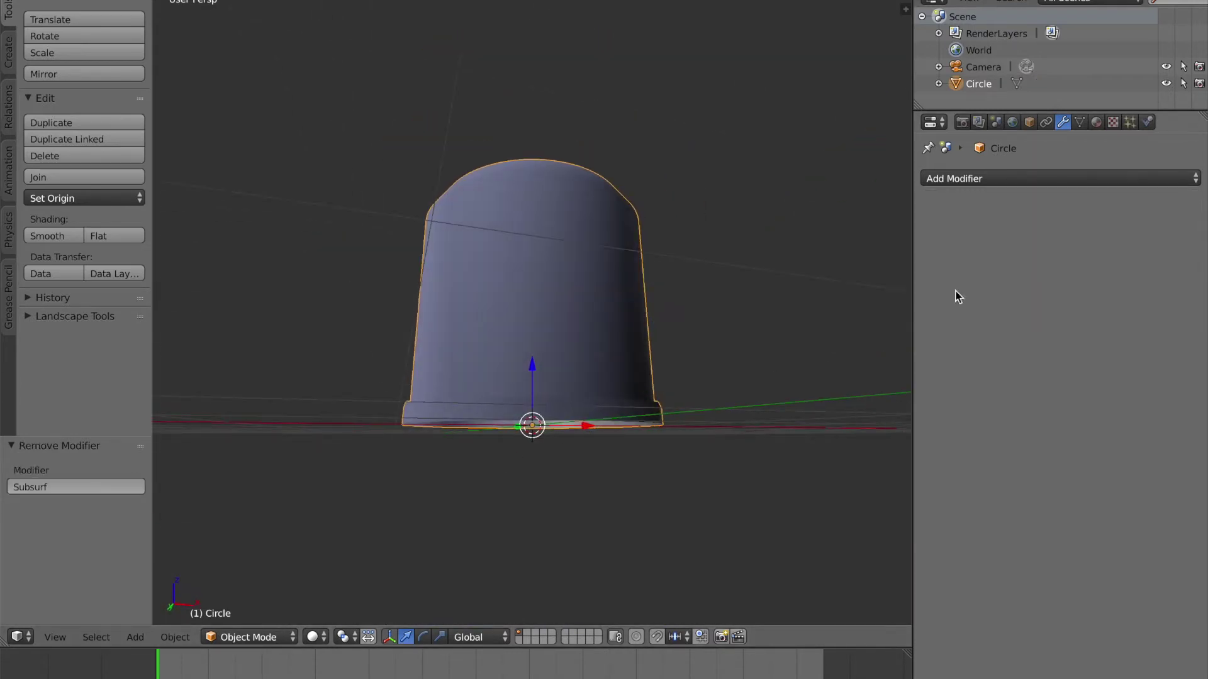
Select the upper and lower edge loops of the ten-sided band in Edit Mode, using the front orthographic view
middle_click_drag(780, 296, 771, 368)
key("Tab")
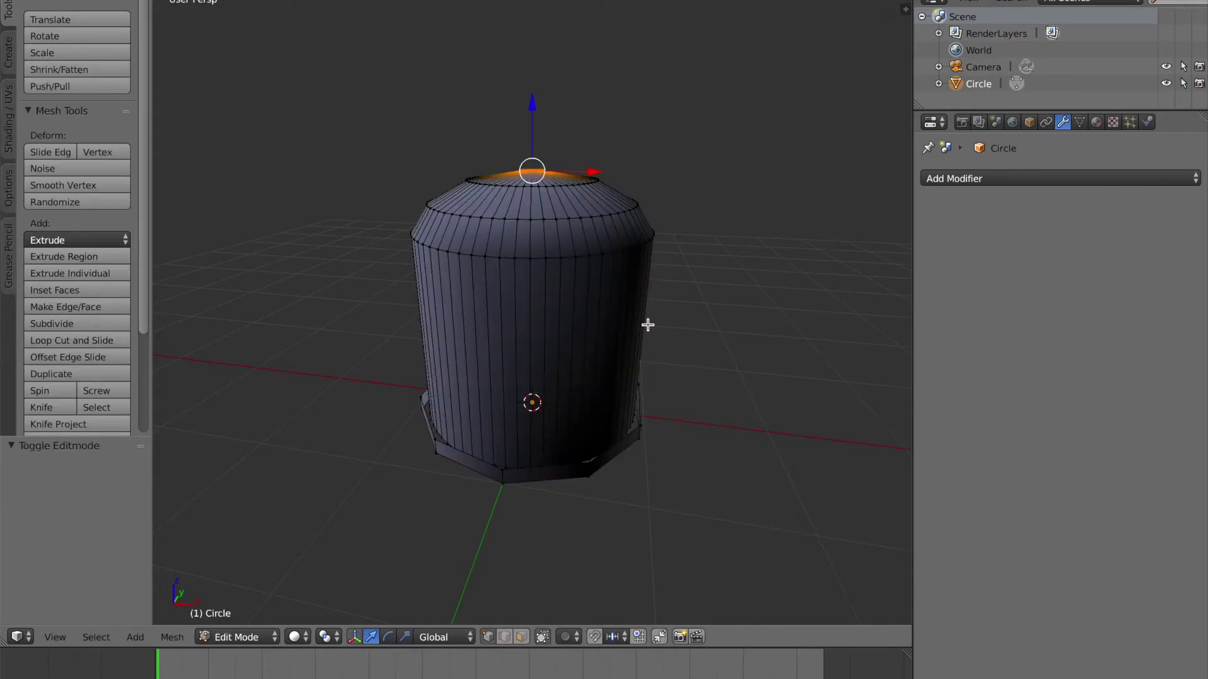
key("KP_5")
key("KP_1")
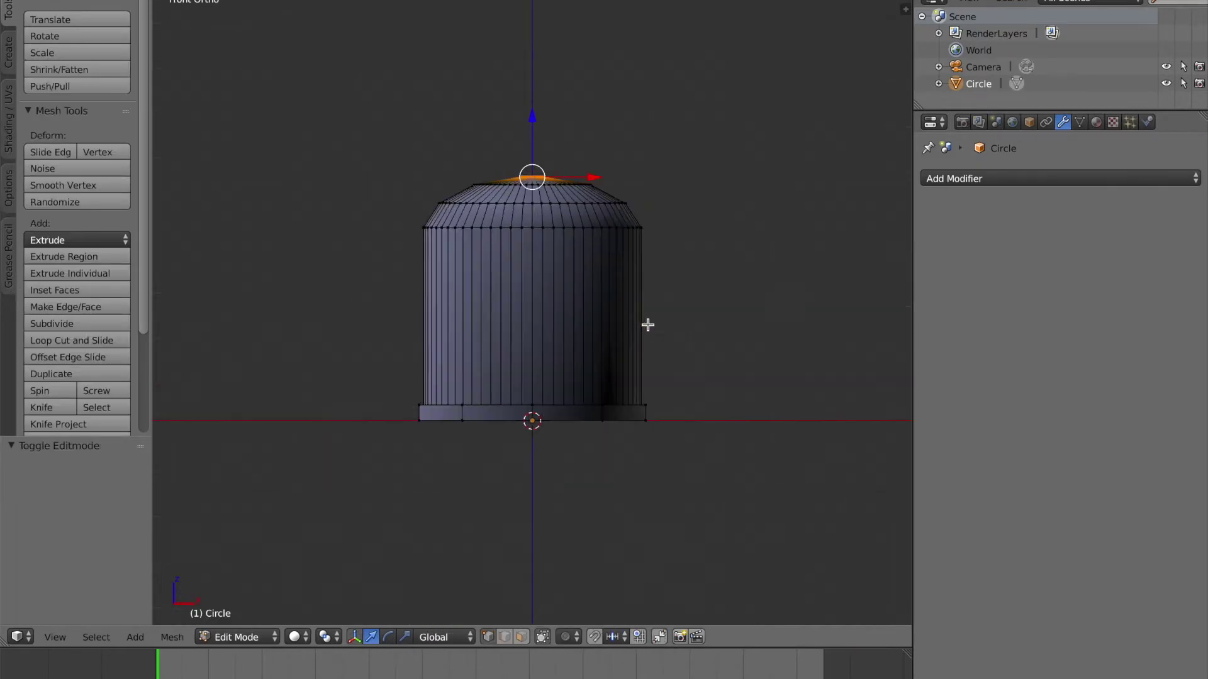
right_click(603, 406)
right_click(532, 405, "shift")
right_click(600, 405)
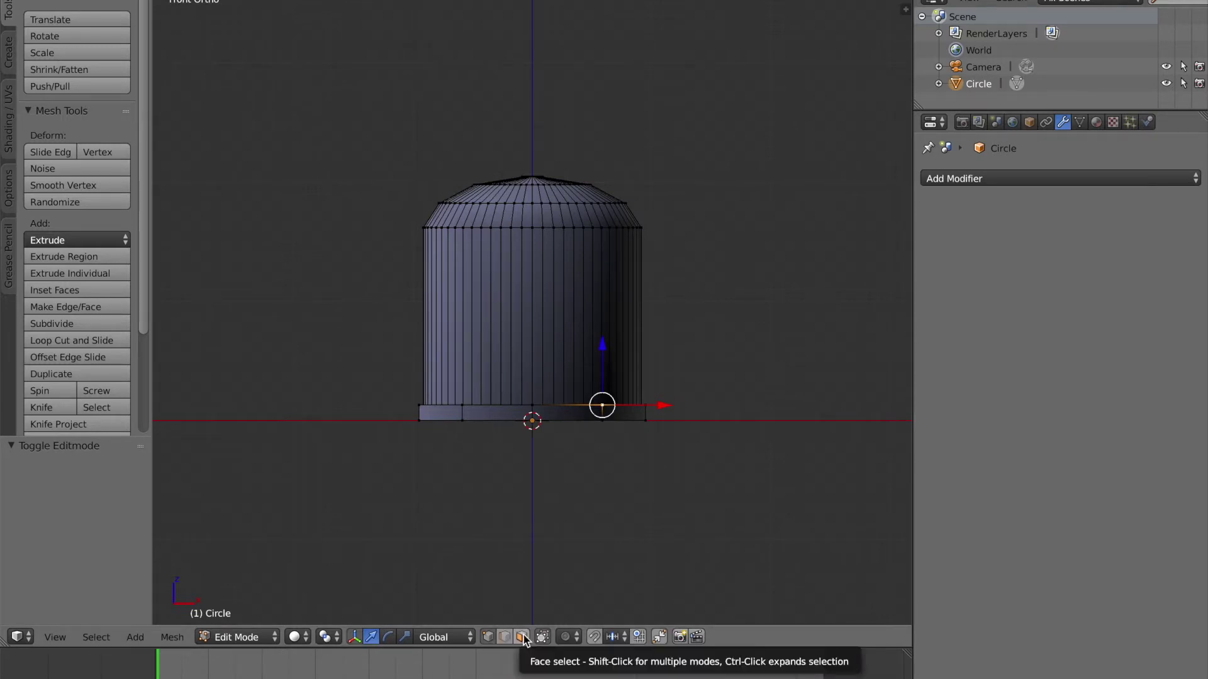
scroll(526, 378, "up", 4)
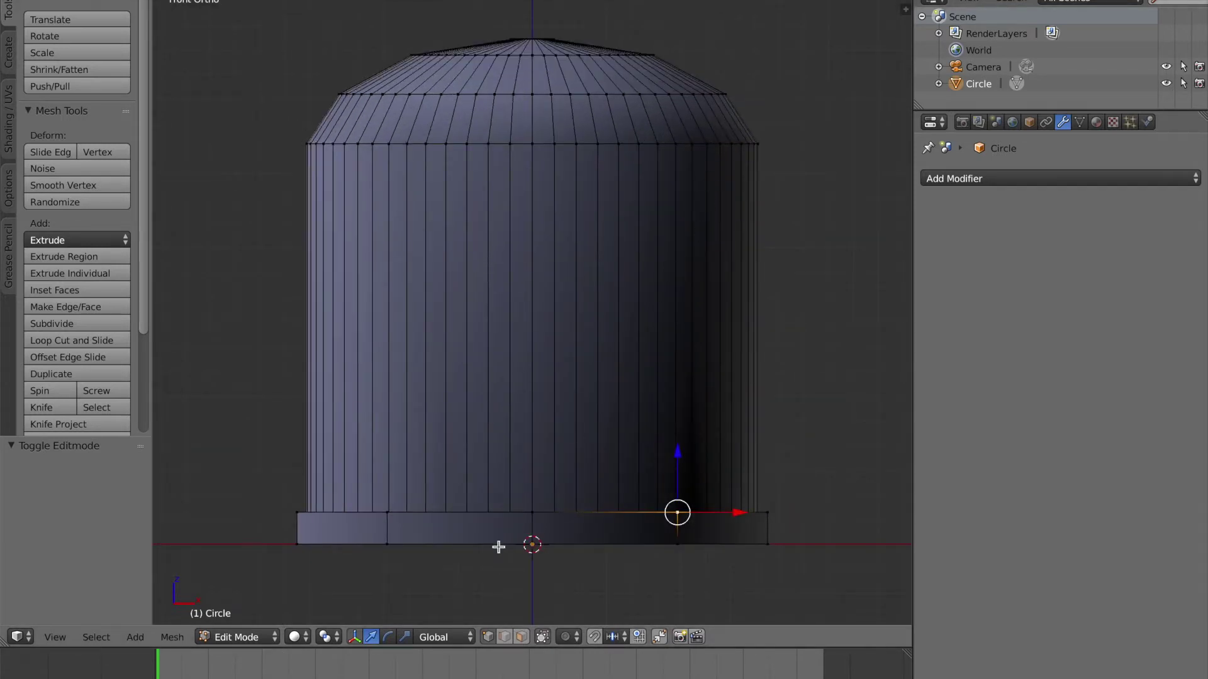
right_click(530, 512)
right_click(387, 513)
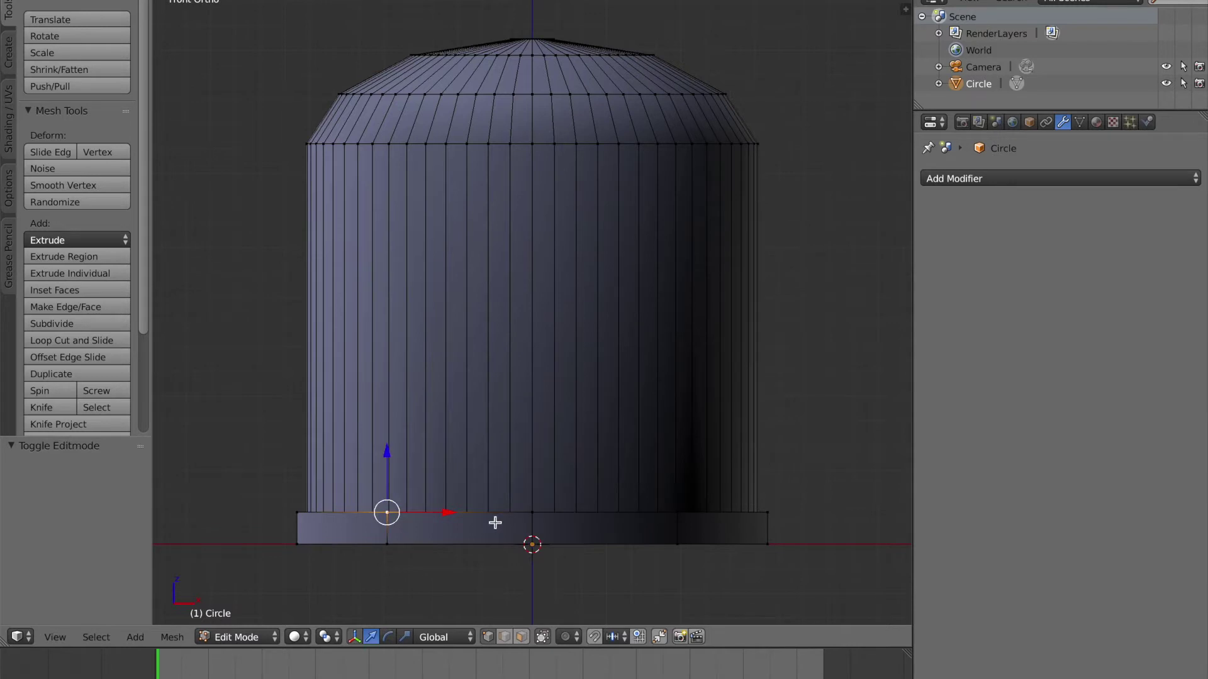
right_click(527, 515, "alt")
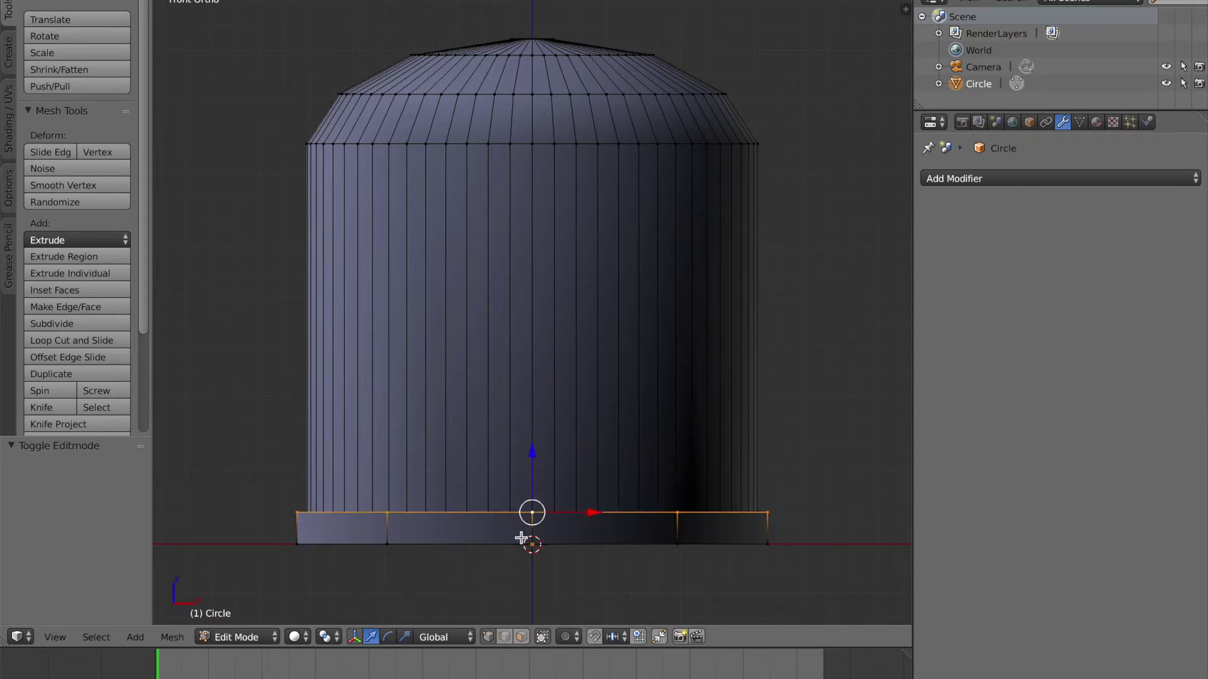
right_click(522, 541, "alt+shift")
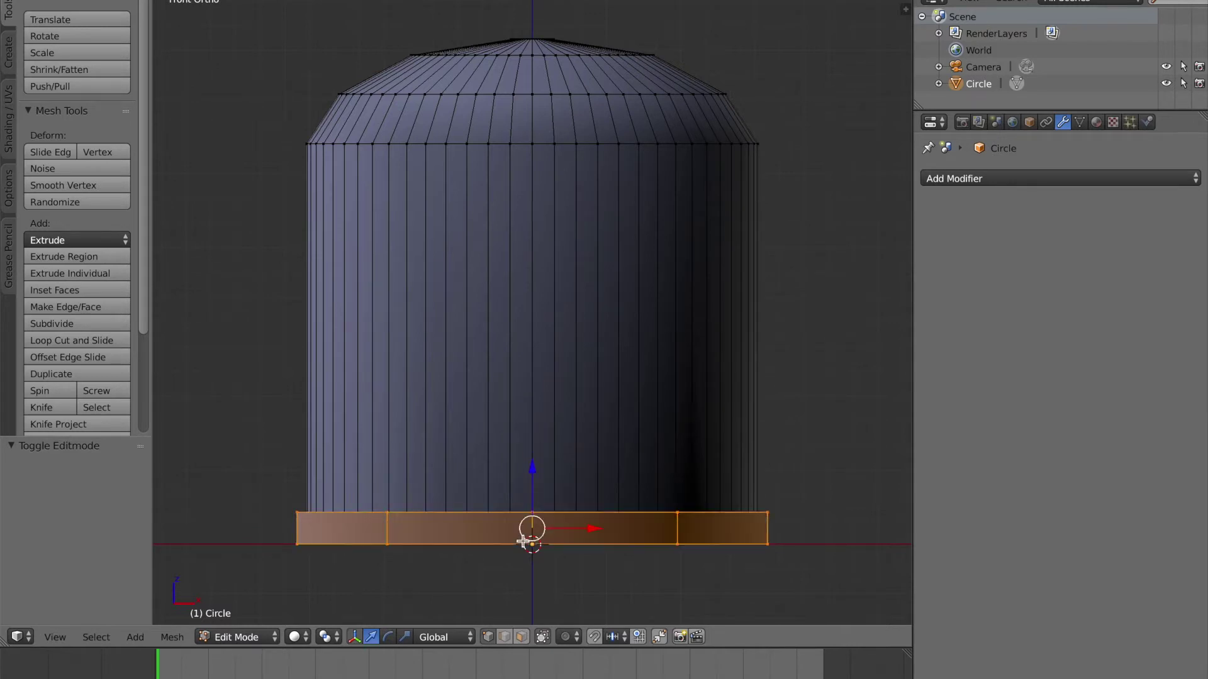
Try to pick the front faces of the ten-sided band in face selection mode, cancelling the accidental move and clearing the selection
right_click(552, 512, "alt")
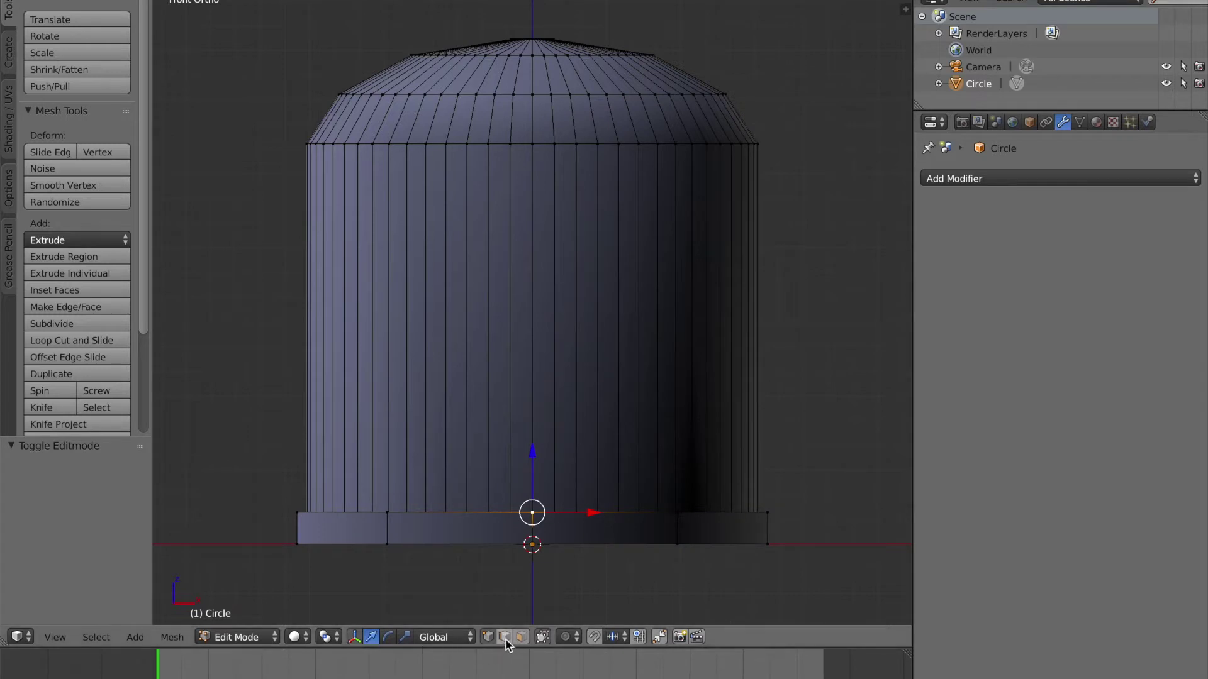
left_click(523, 637)
right_click(468, 525)
right_click(566, 528)
right_click_drag(476, 530, 528, 508)
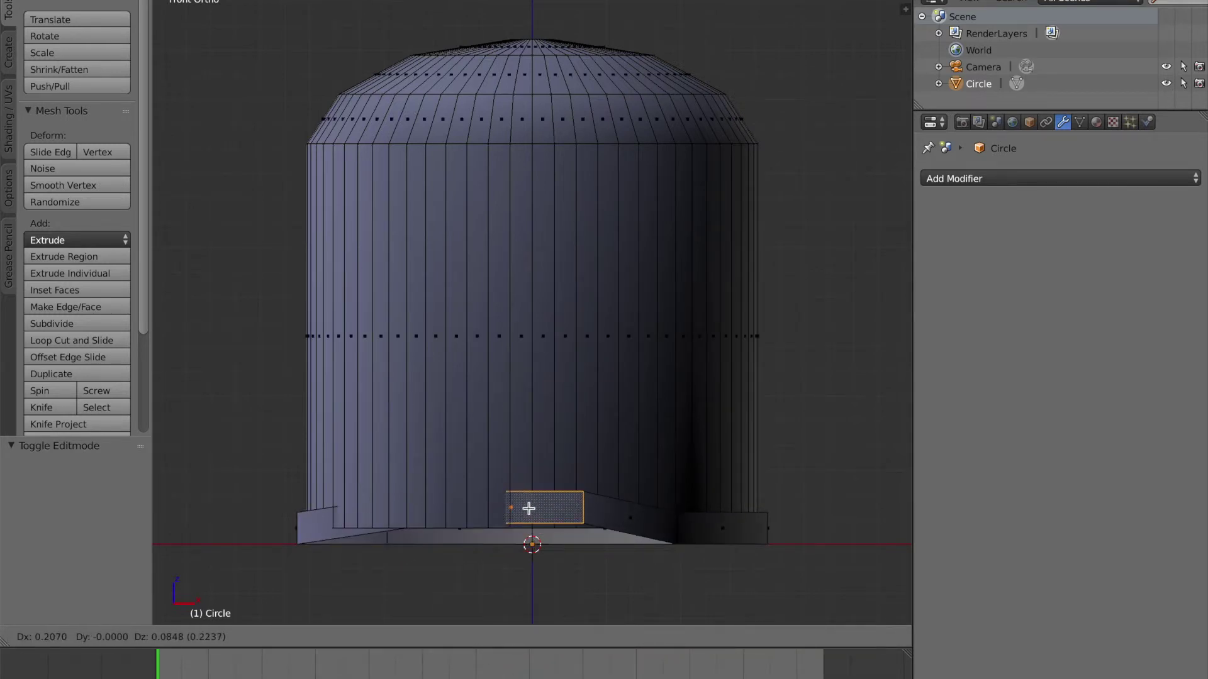
key("Escape")
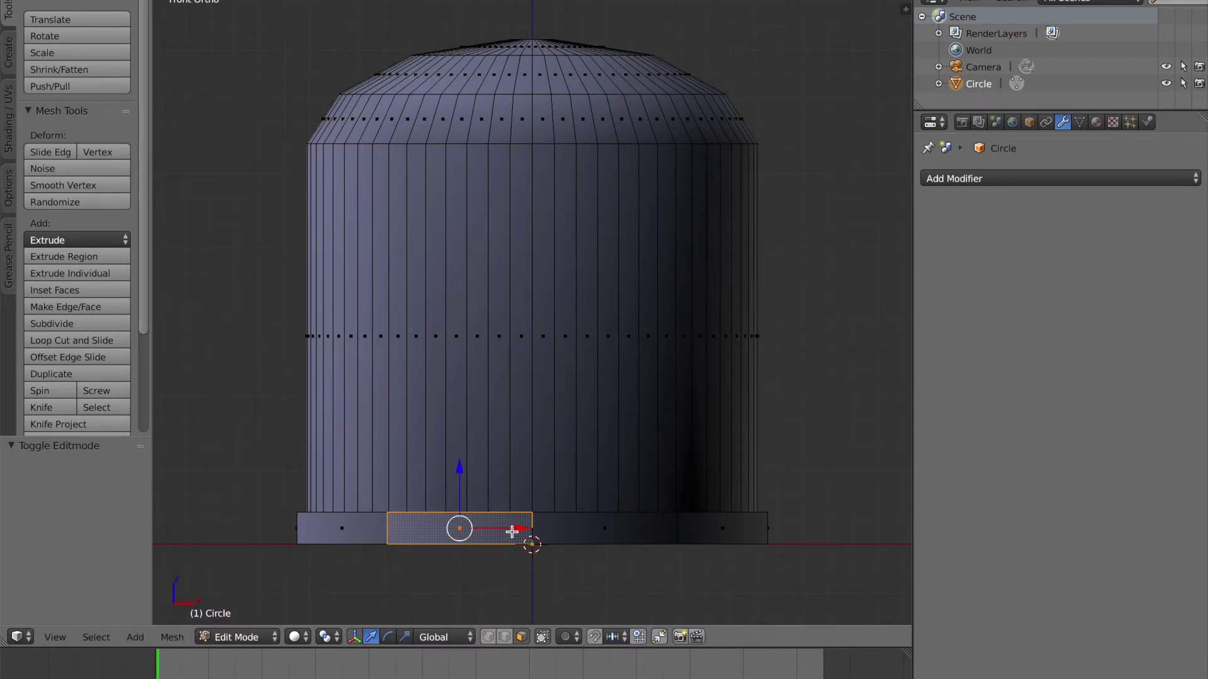
key("a")
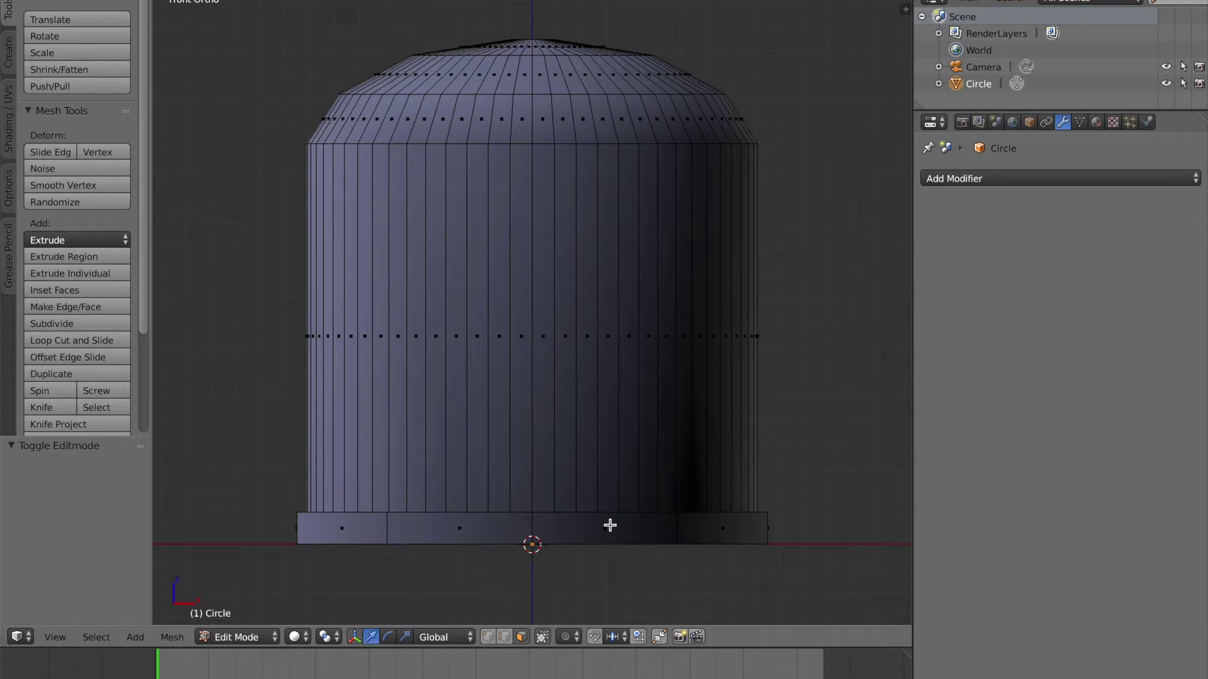
Try to select the band's faces along the shortest path from one front face, and clear the selection
right_click(485, 530)
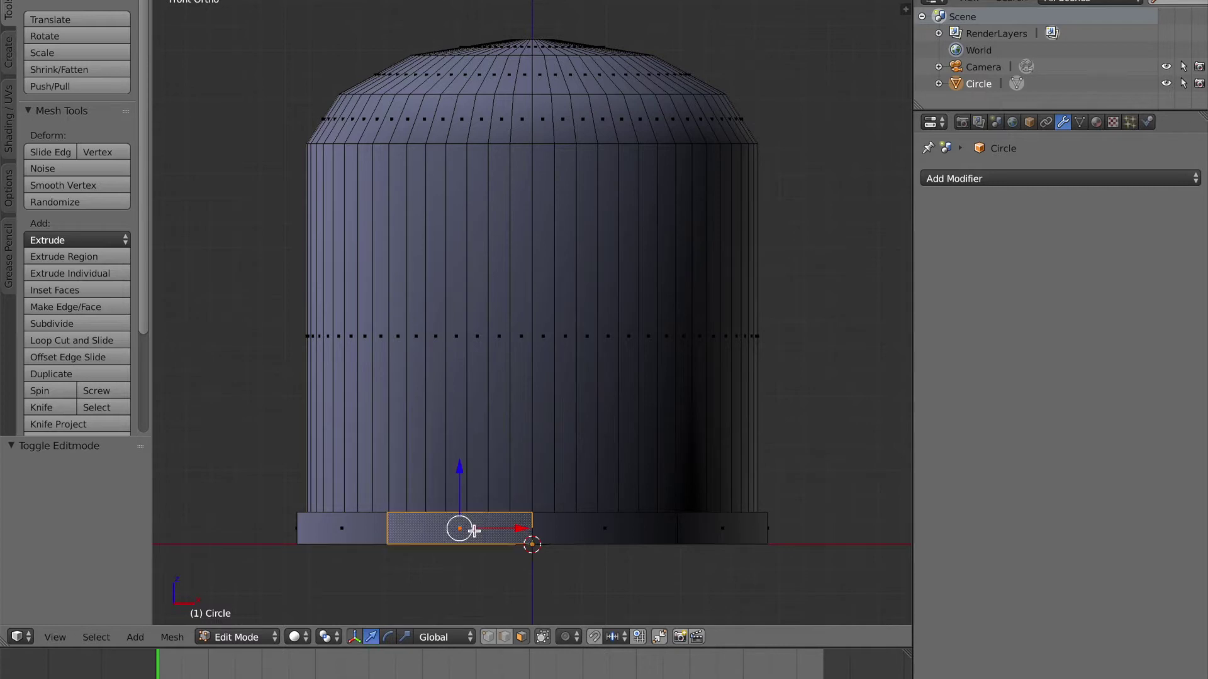
right_click(566, 528, "ctrl")
right_click(691, 527, "ctrl")
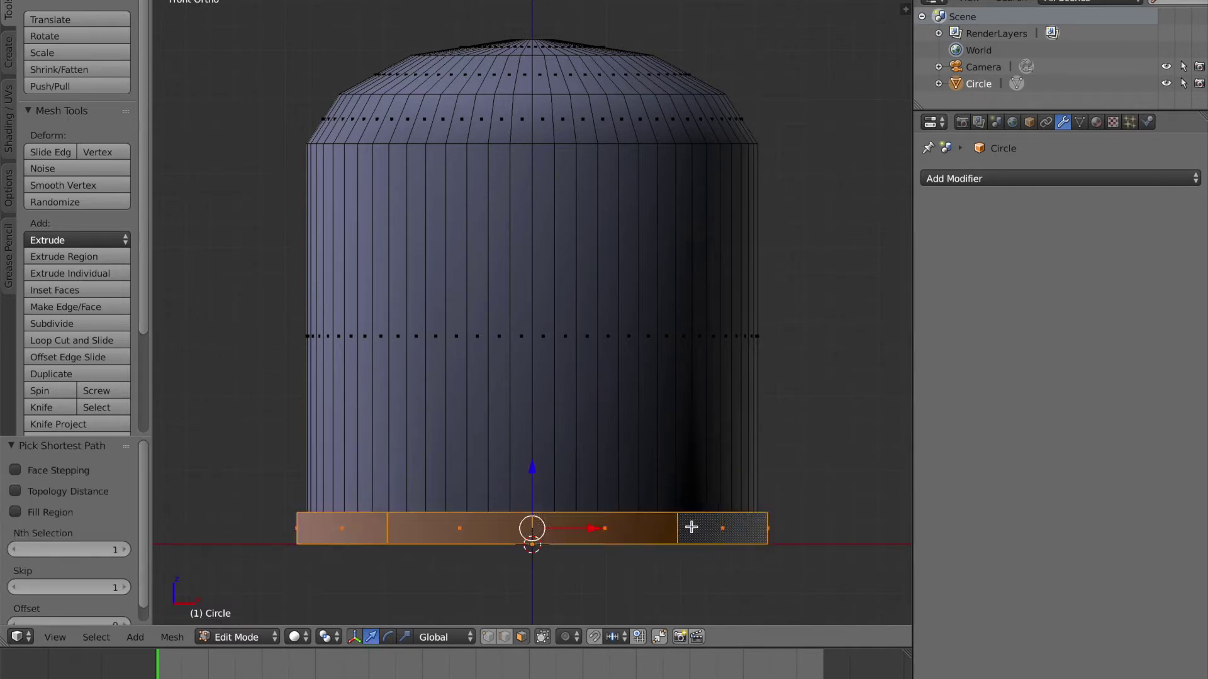
right_click(588, 531)
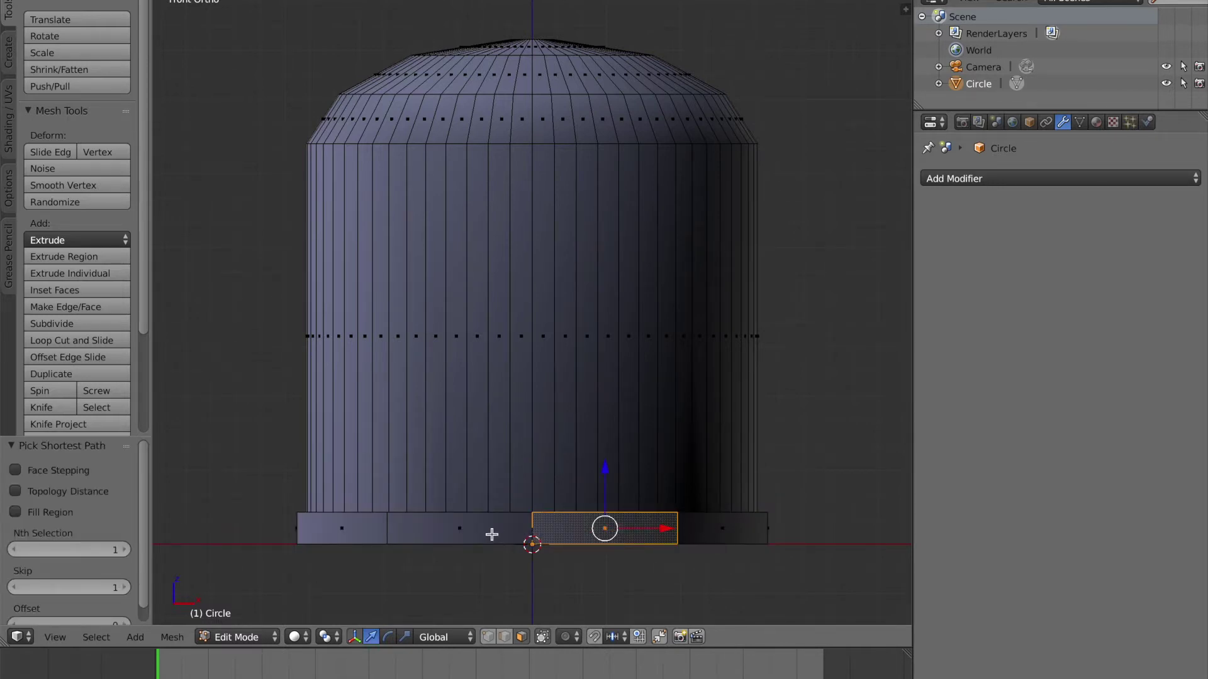
key("a")
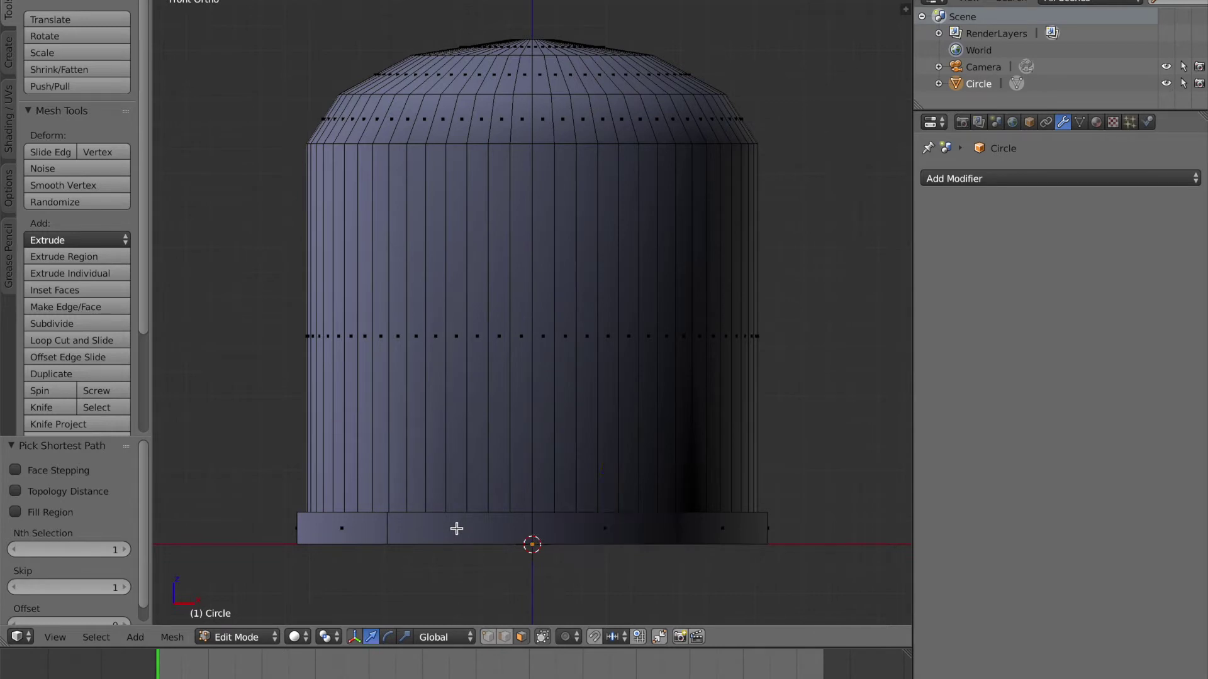
Try picking single band faces and the cylinder wall's face loop from below, clear the selection, and return to front view
right_click(542, 533)
key("a")
middle_click_drag(435, 533, 513, 461)
right_click(502, 413)
key("a")
right_click(595, 405)
key("a")
right_click(532, 371, "alt")
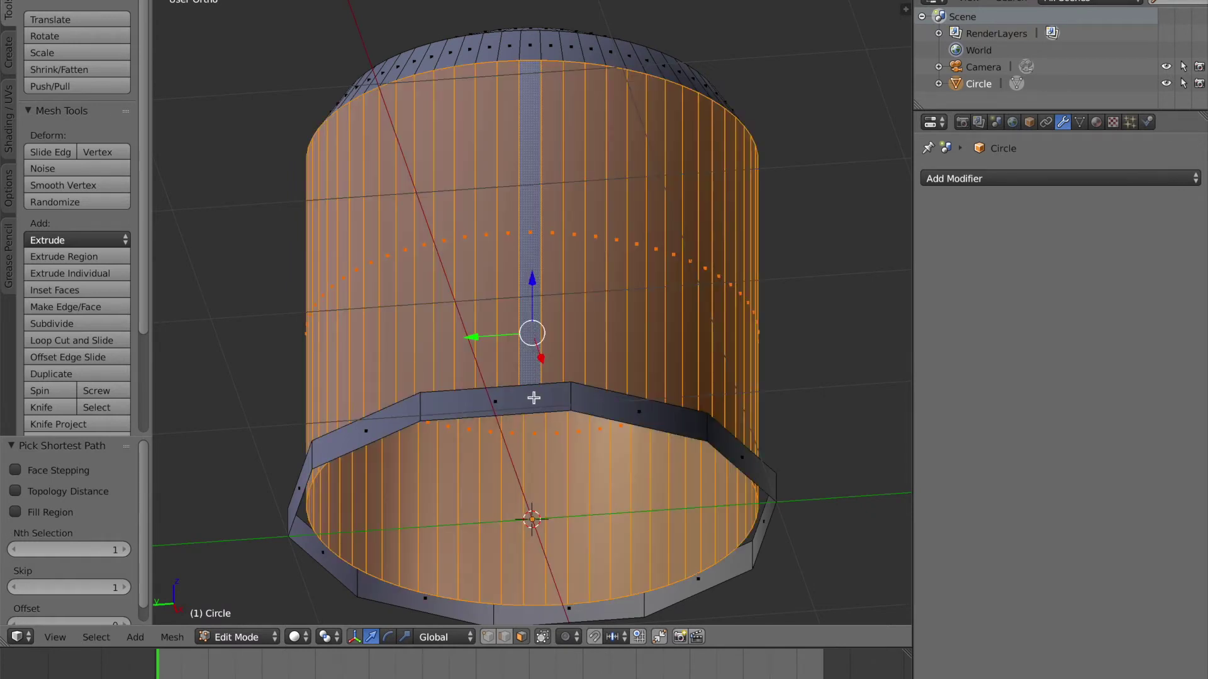
right_click(507, 400)
key("a")
key("KP_1")
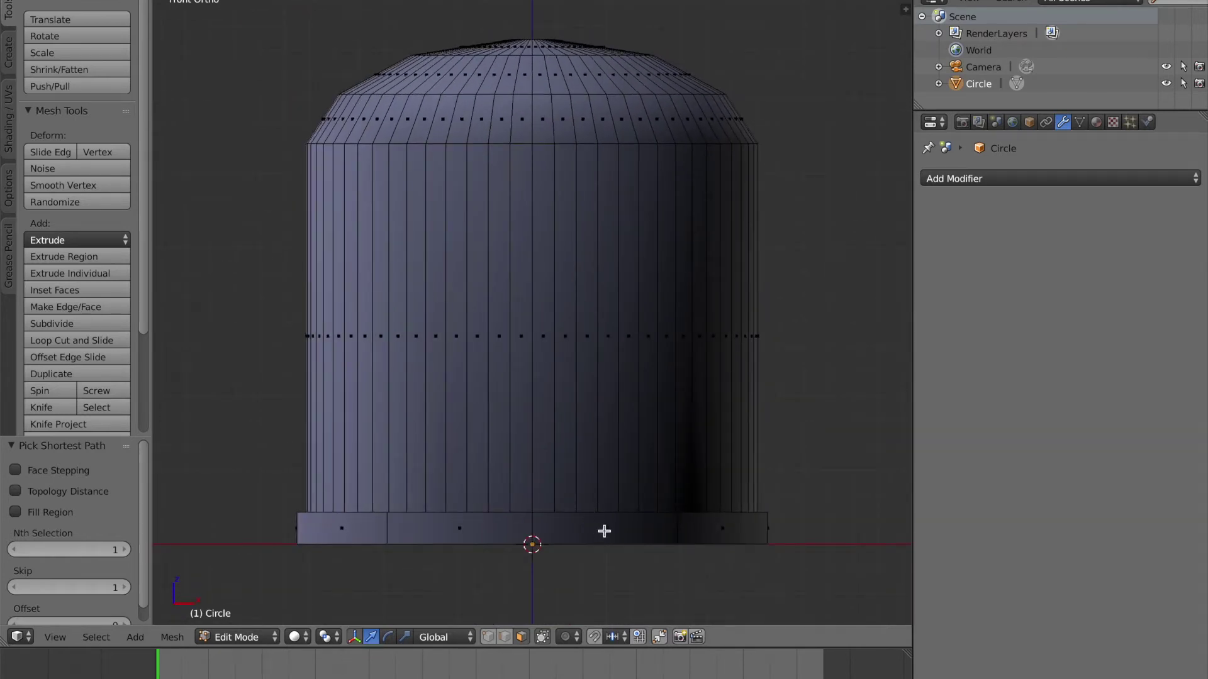
Turn the limit-selection-to-visible option off and back on, and save the file
left_click(542, 636)
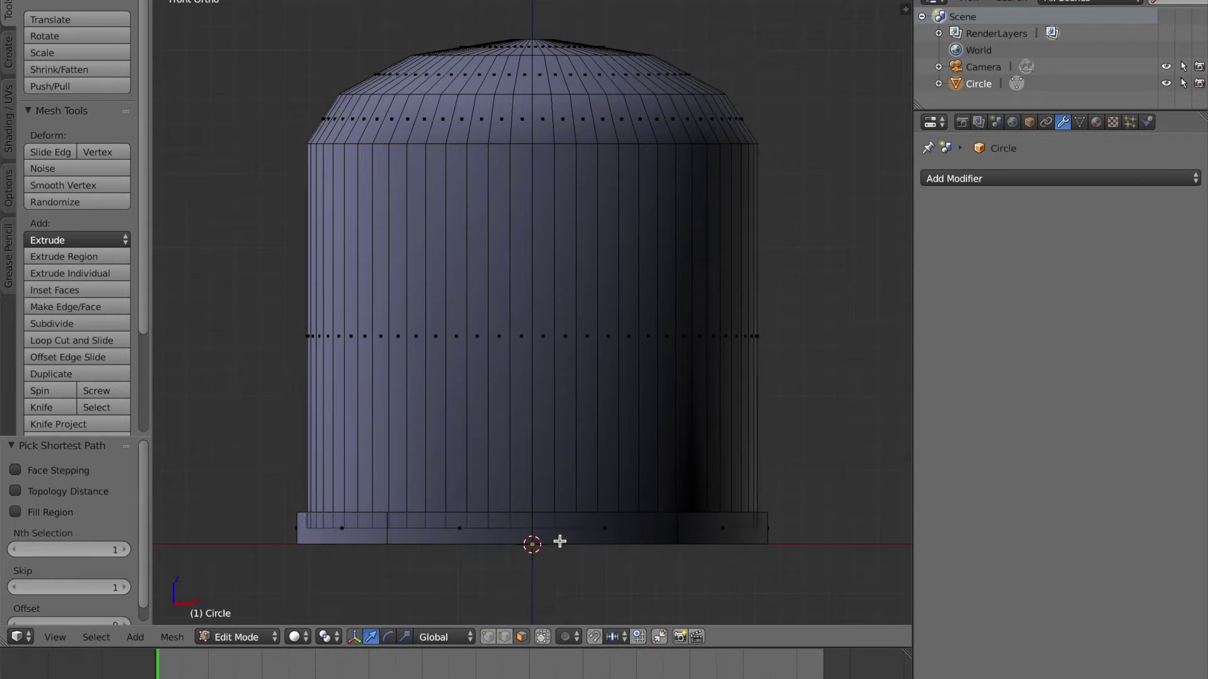
left_click(542, 637)
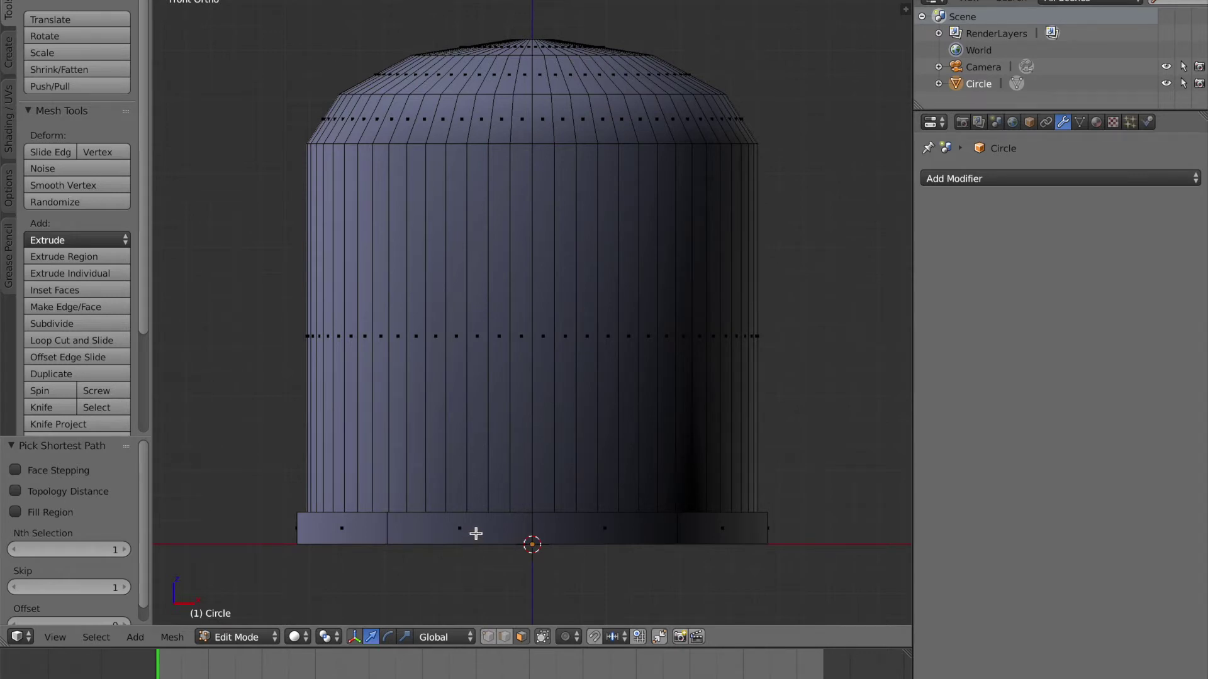
key("ctrl+z")
key("ctrl+s")
left_click(492, 532)
Try to select the band's upper edge loop in vertex mode and its individual faces in face mode
left_click(488, 637)
left_click(540, 513, "alt")
left_click(531, 538, "alt")
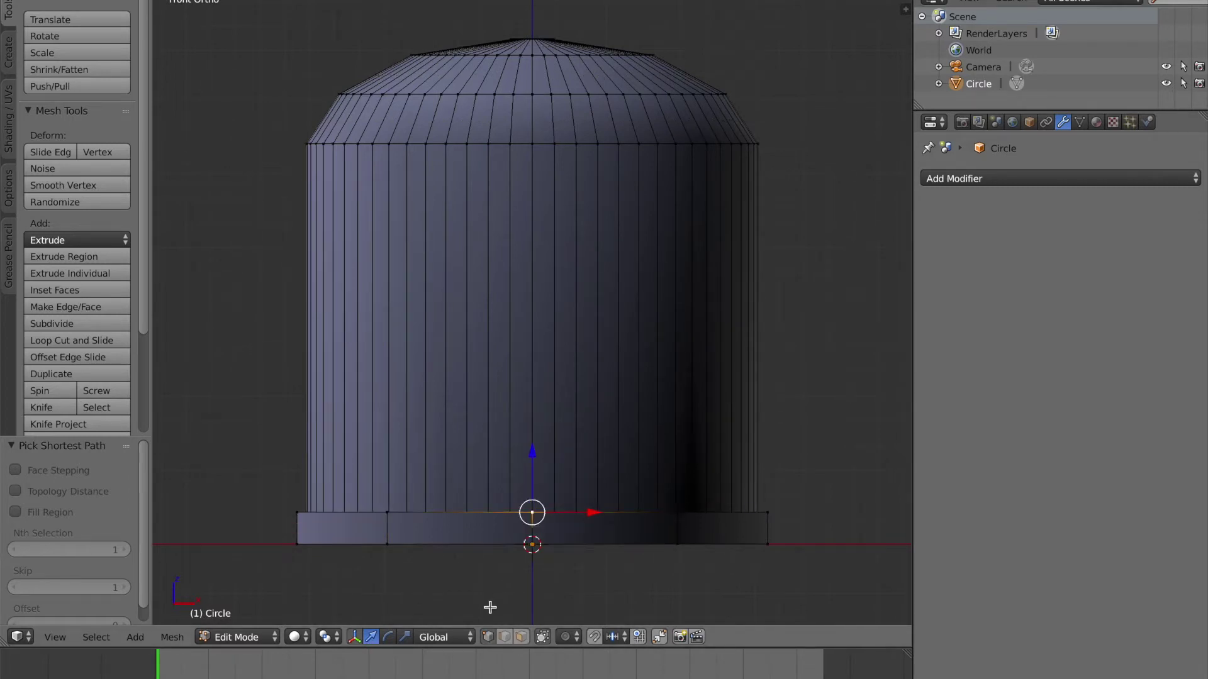
left_click(521, 637)
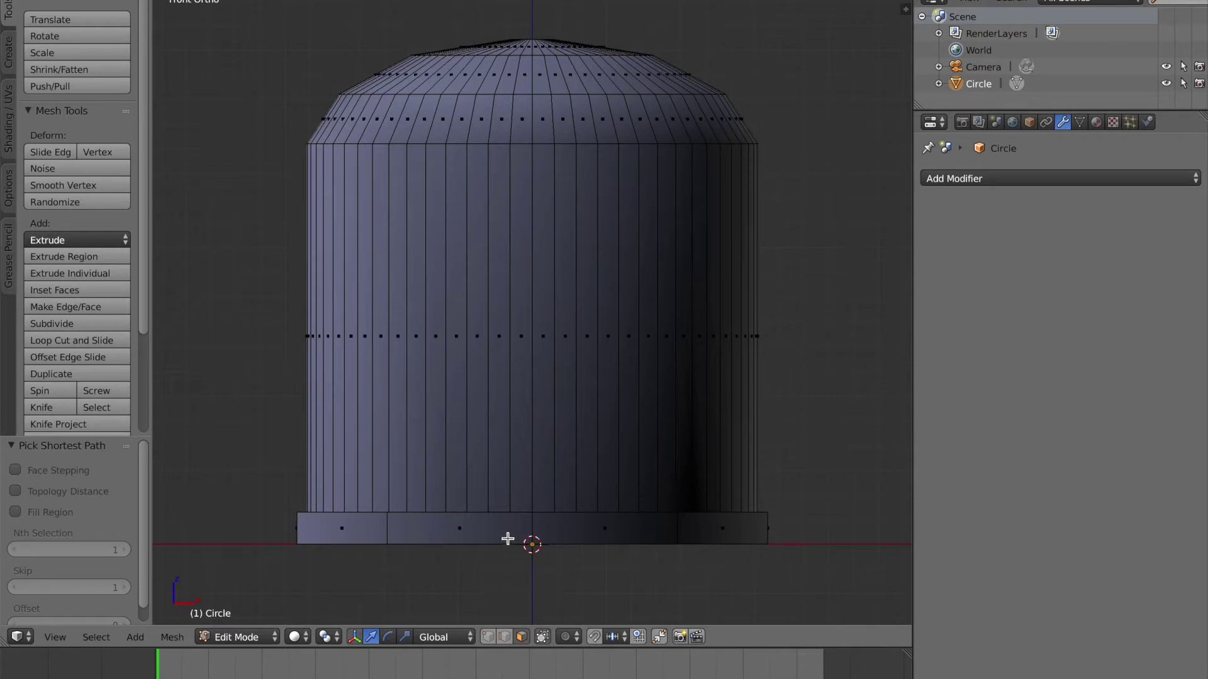
right_click(512, 534)
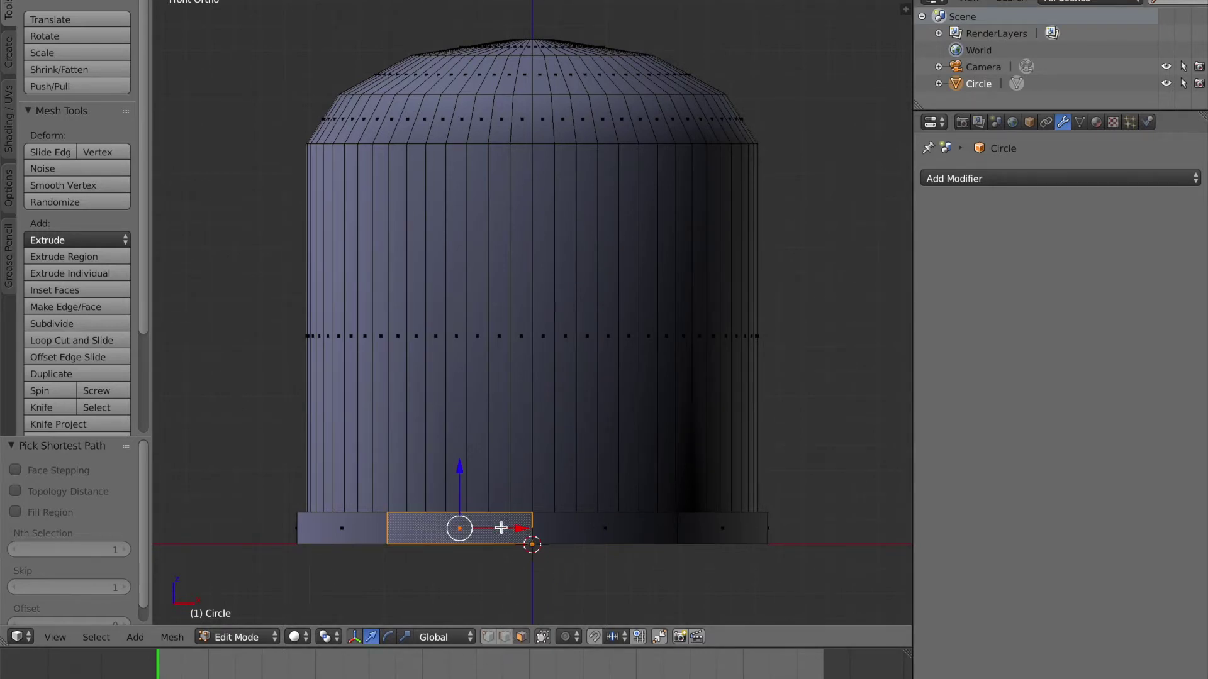
right_click(676, 518)
right_click(704, 525)
right_click(488, 536)
Select the face loop around the cylindrical wall in face mode
right_click(489, 462)
right_click(540, 415, "alt")
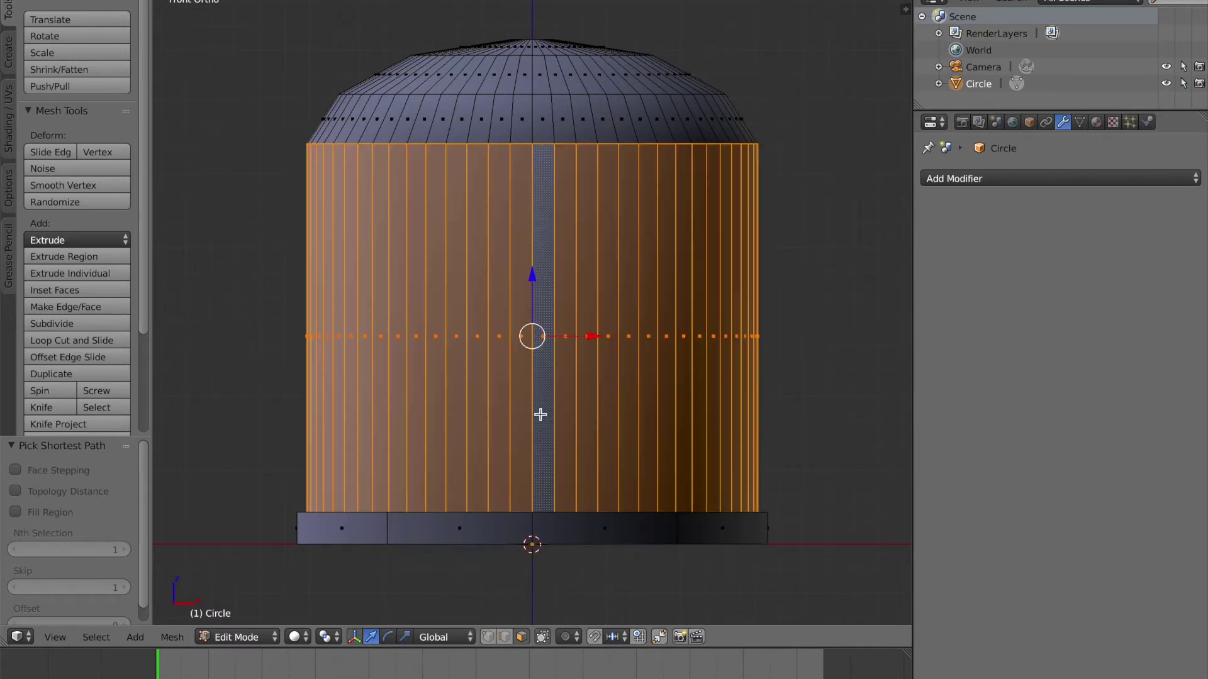
right_click(655, 413)
right_click(614, 401, "alt")
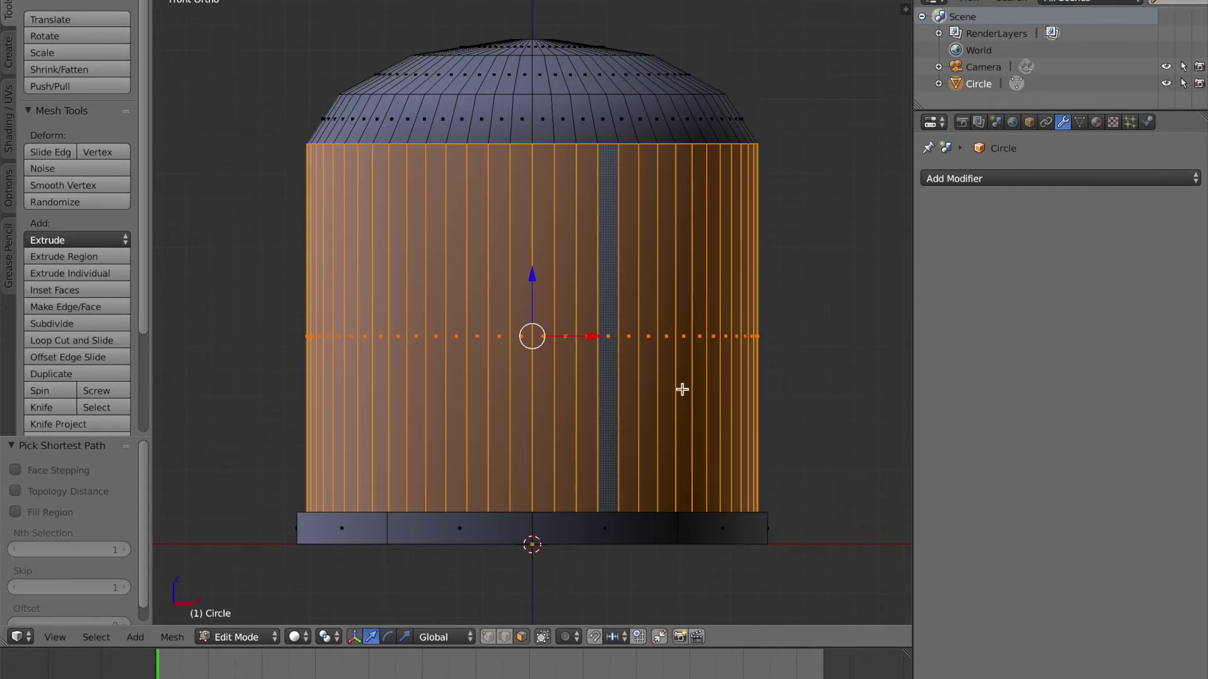
Test face loop selection on the dome rings and the cylindrical wall, and deselect everything
right_click(610, 116, "alt")
right_click(587, 68, "alt")
right_click(582, 53, "alt")
right_click(579, 88)
right_click(581, 114)
right_click(581, 126, "alt")
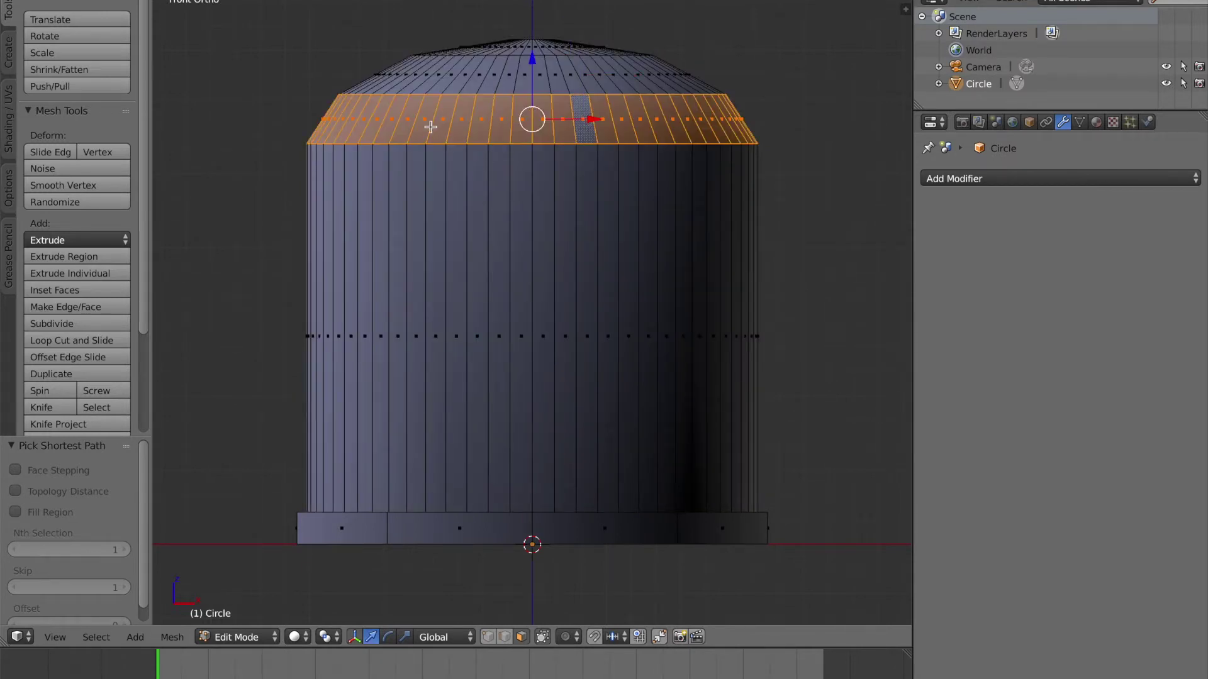
right_click(525, 285)
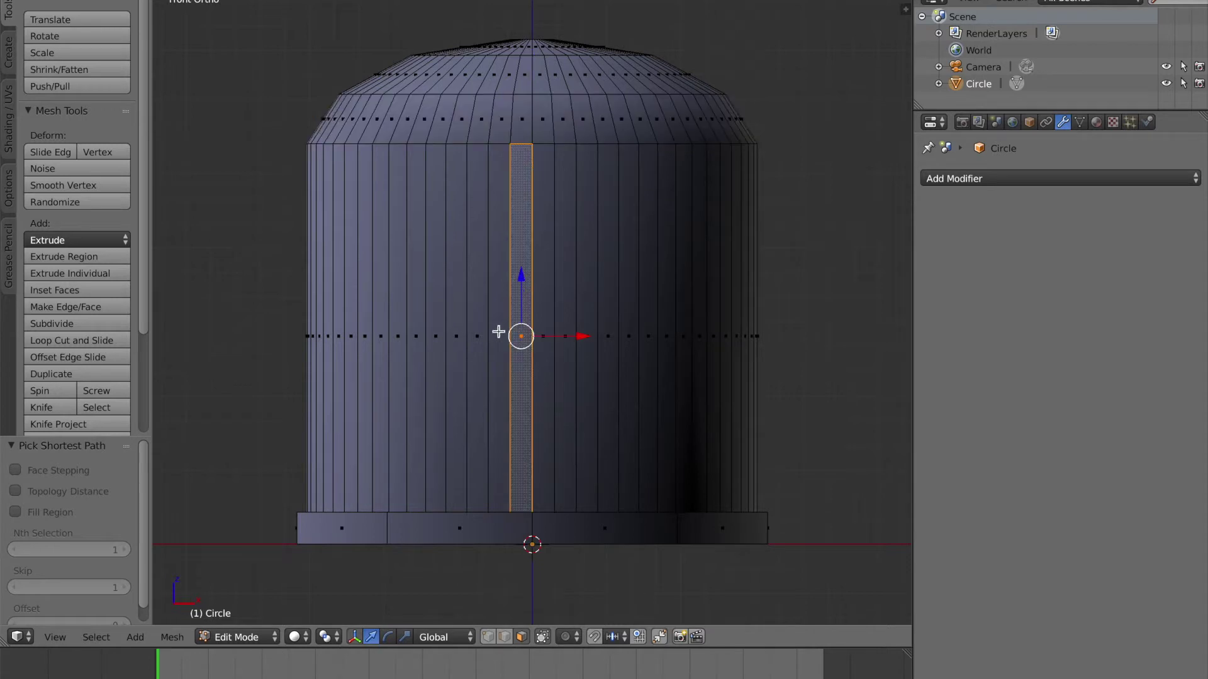
right_click(501, 369, "alt")
key("a")
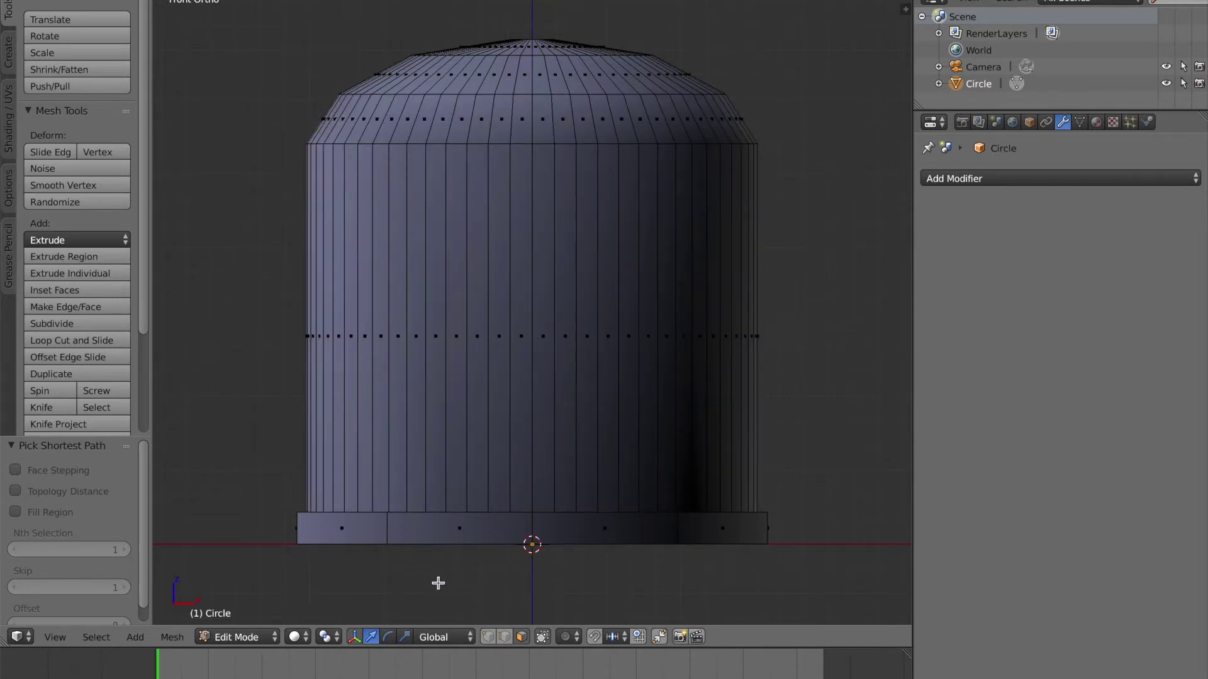
Select the upper and lower vertex loops of the ten-sided band in vertex mode, shown in the front orthographic view
left_click(488, 638)
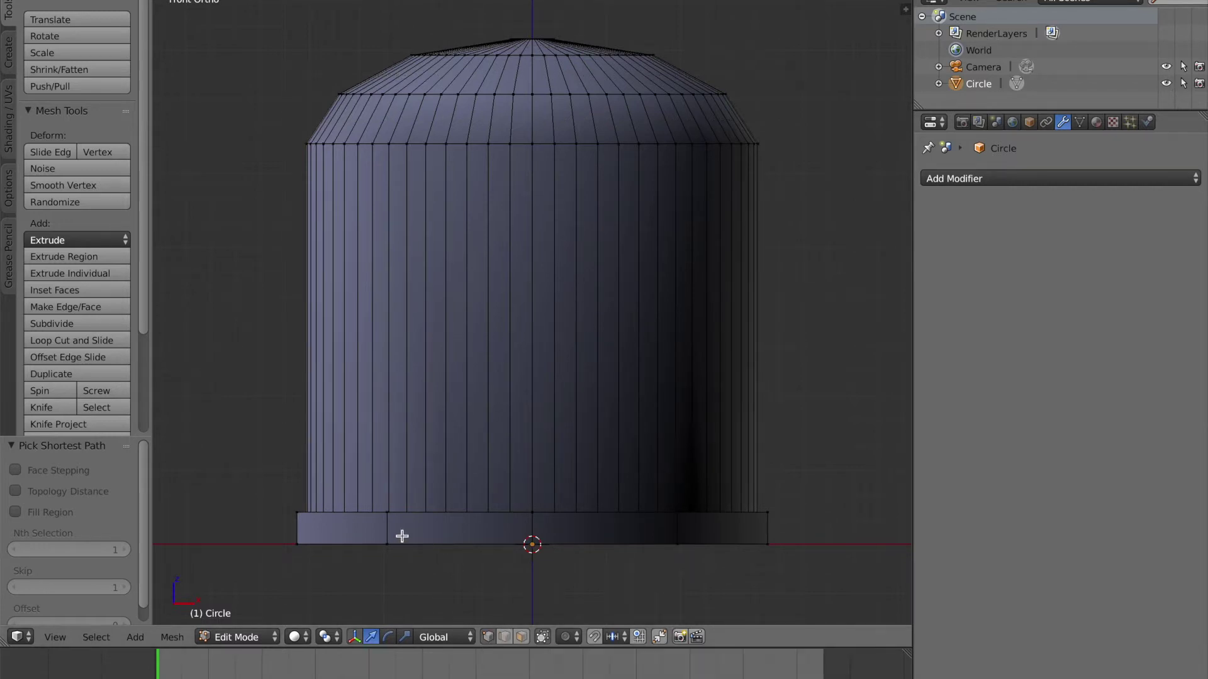
right_click(391, 513, "alt")
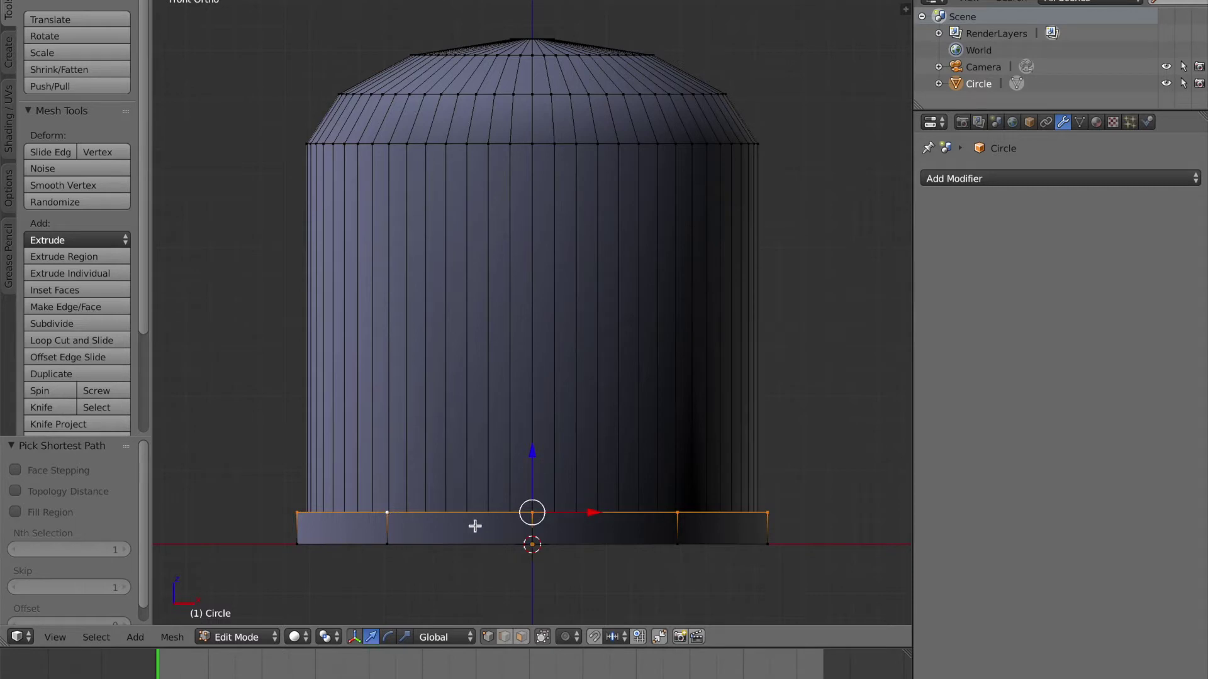
right_click(384, 545, "alt+shift")
middle_click_drag(559, 514, 558, 546)
left_click(584, 508)
left_click_drag(595, 502, 656, 500)
key("Escape")
key("KP_1")
key("KP_5")
key("KP_5")
Scale the band along Z to roughly twice its height and move it up along the Z axis
key("s")
key("z")
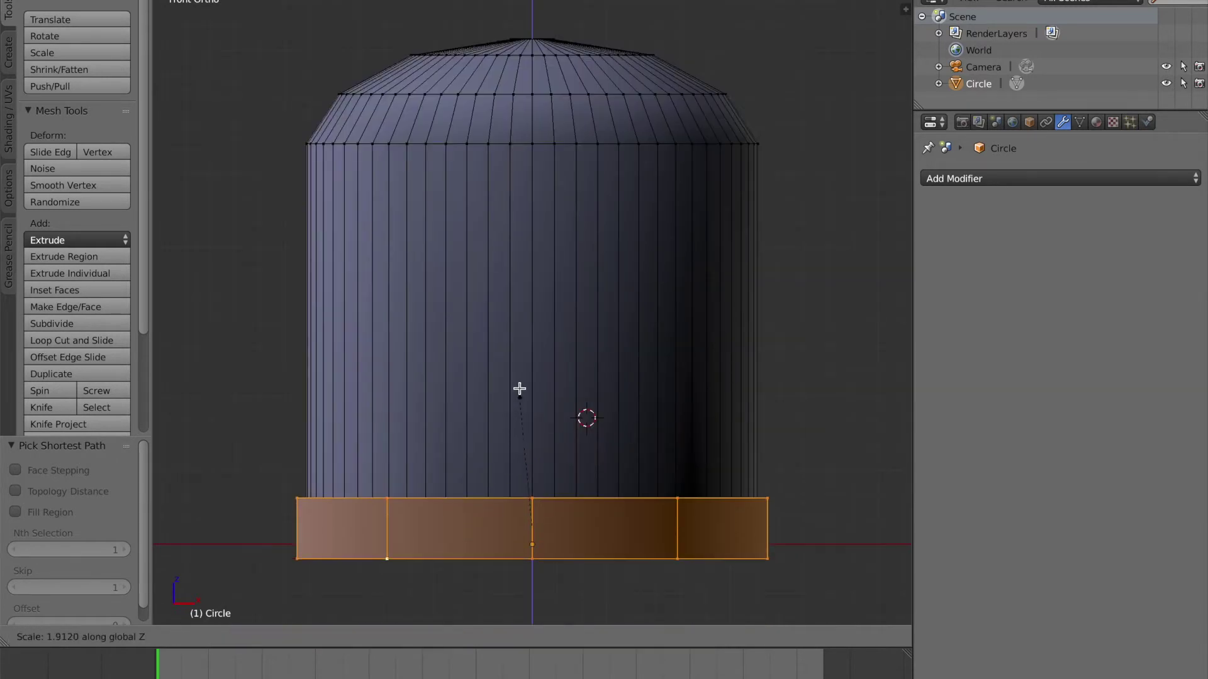
left_click(523, 370)
key("g")
key("z")
left_click(531, 459)
Extrude the band's loops in place and scale the new geometry inward to about 0.927
middle_click_drag(580, 444, 499, 216)
key("Tab")
scroll(619, 341, "up", 4)
key("Tab")
scroll(619, 341, "down", 4)
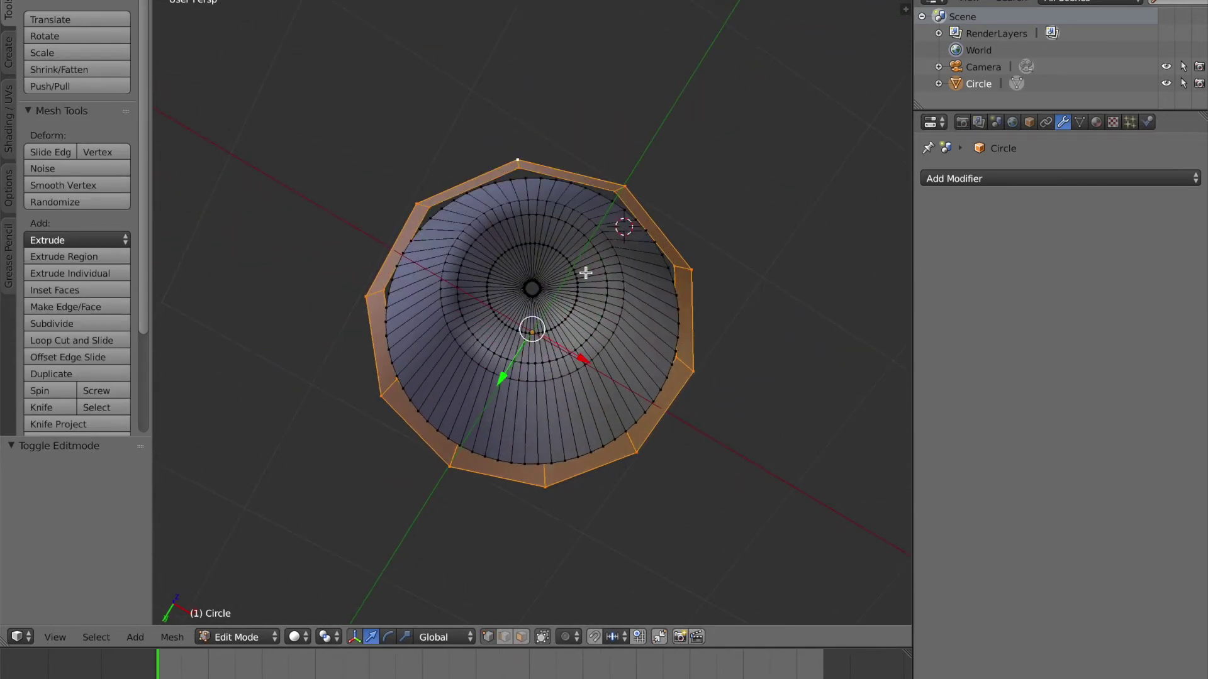
mouse_move(728, 302)
middle_mouse_down()
mouse_move(709, 254)
mouse_move(710, 304)
mouse_move(706, 294)
middle_mouse_up()
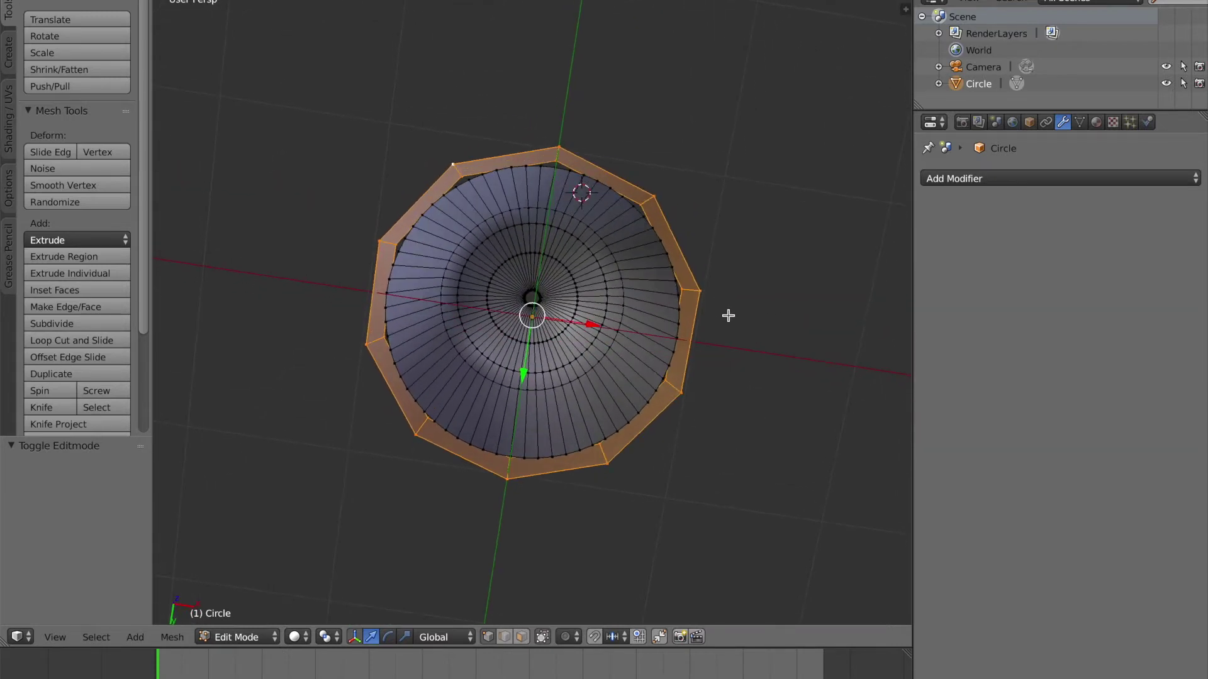
key("e")
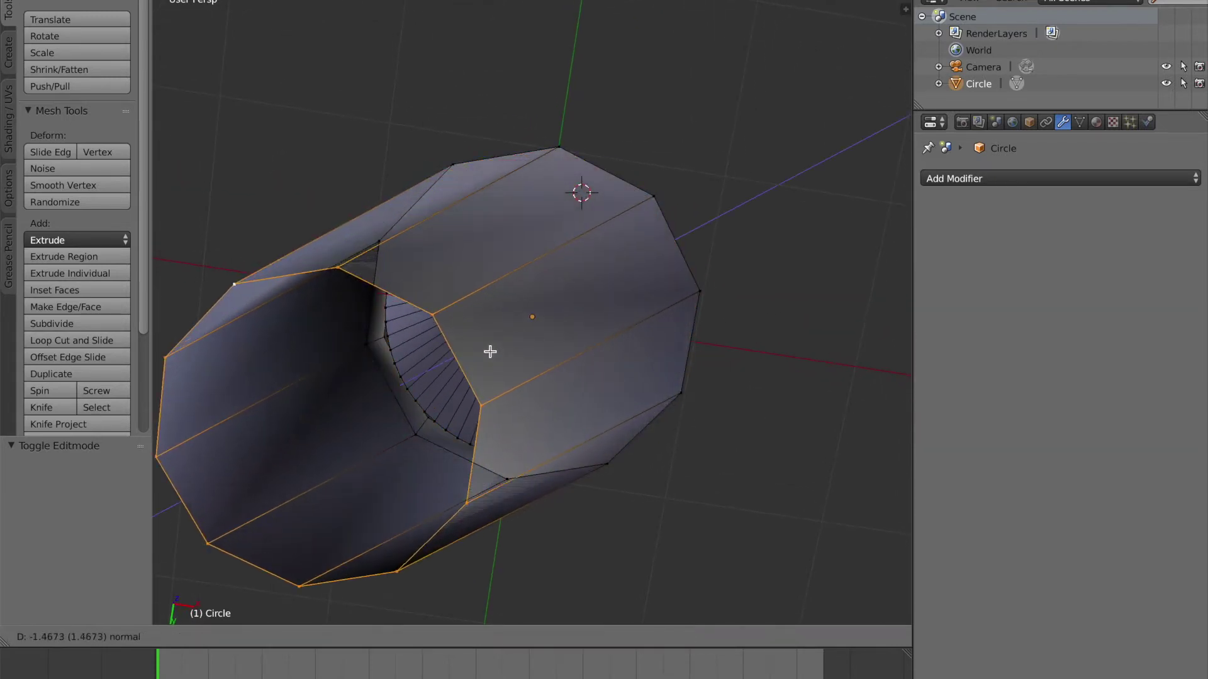
right_click(490, 351)
key("s")
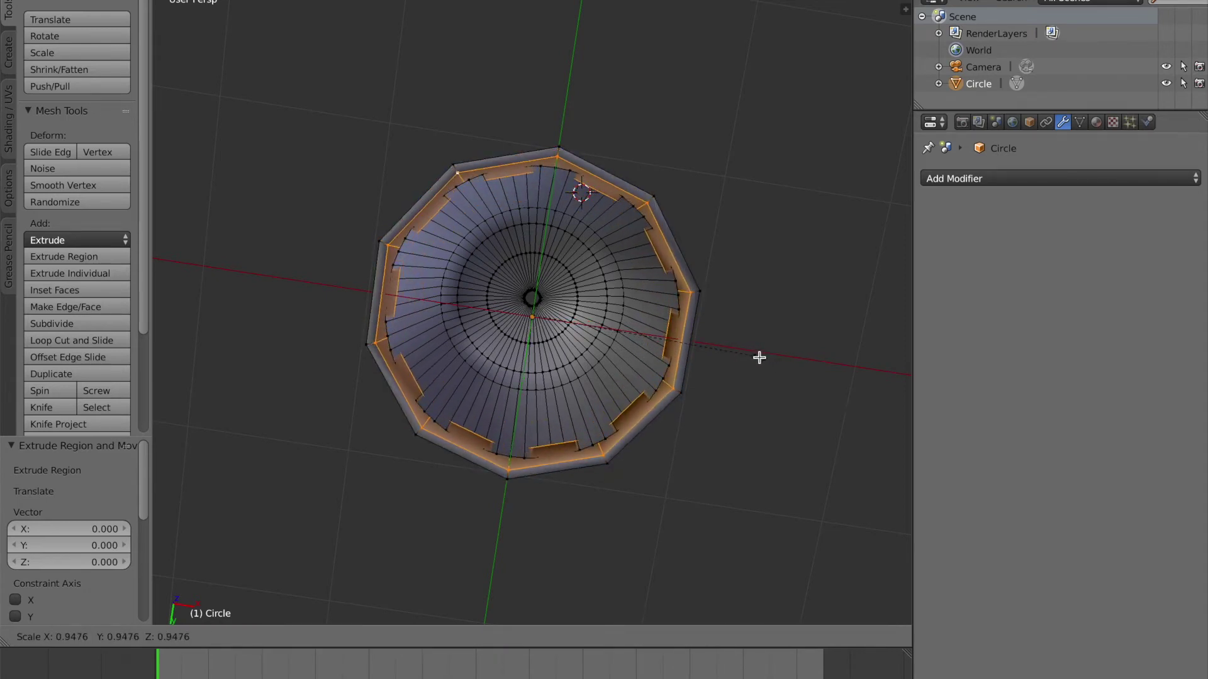
left_click(755, 356)
middle_click_drag(755, 356, 631, 478)
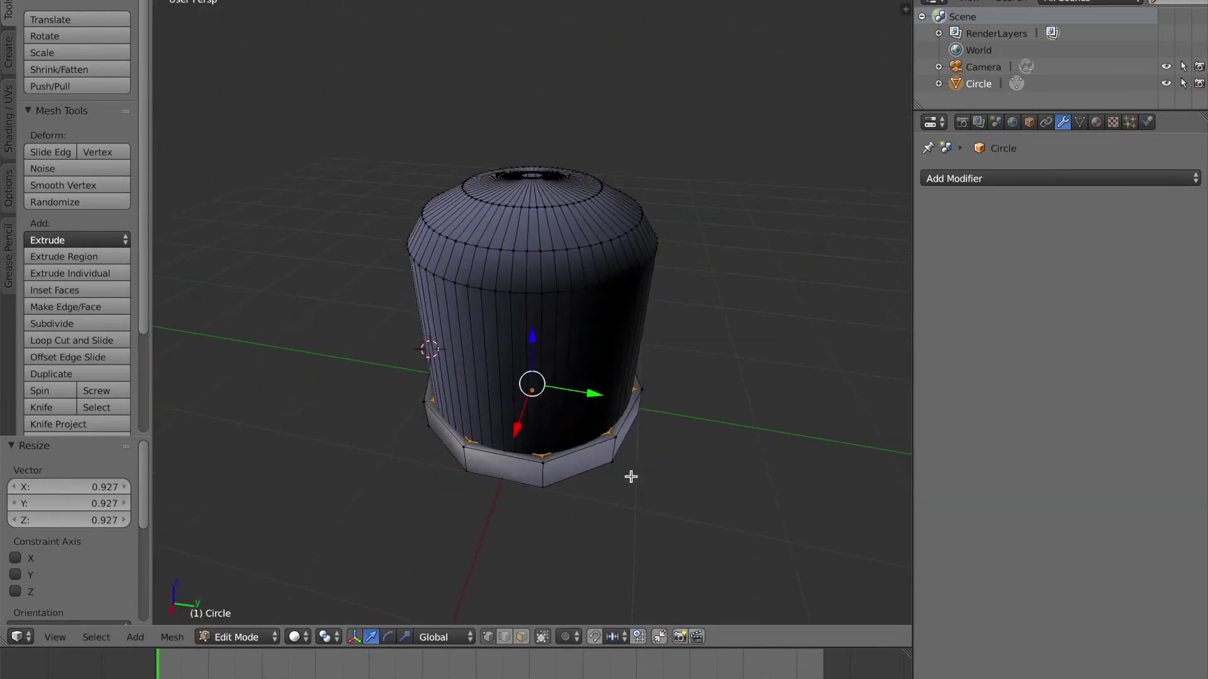
Return to Object Mode, view the body's underside, and save the file
key("Tab")
middle_click_drag(552, 440, 623, 361)
key("ctrl+s")
left_click(606, 413)
Try a Subdivision Surface modifier on the body, compare it with 0 view subdivisions, and remove it
left_click(956, 178)
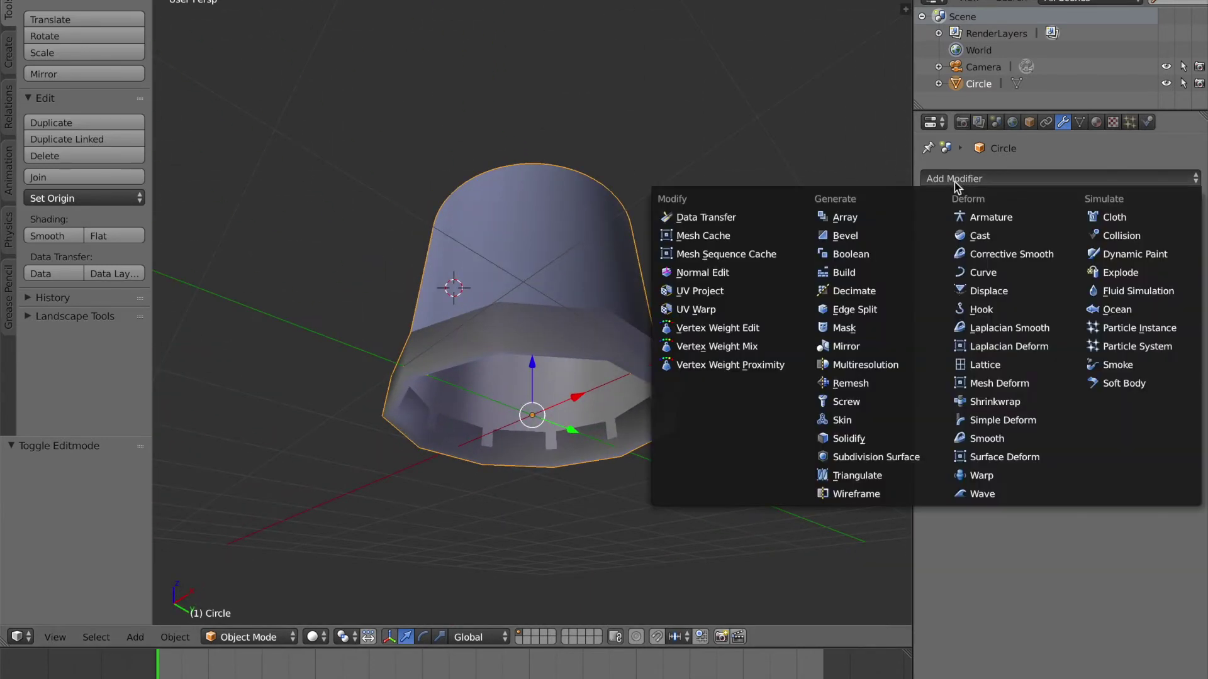
left_click(881, 456)
middle_click_drag(881, 455, 737, 386)
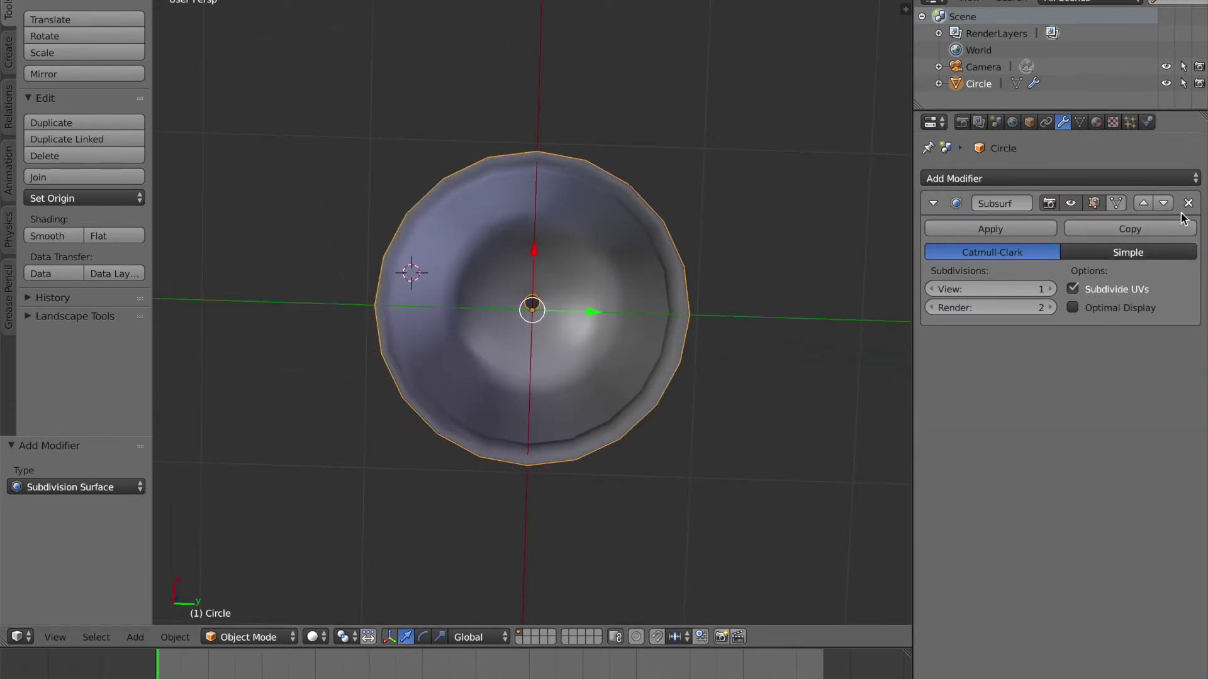
scroll(610, 327, "up", 3)
middle_click_drag(610, 323, 573, 430)
scroll(573, 431, "down", 3)
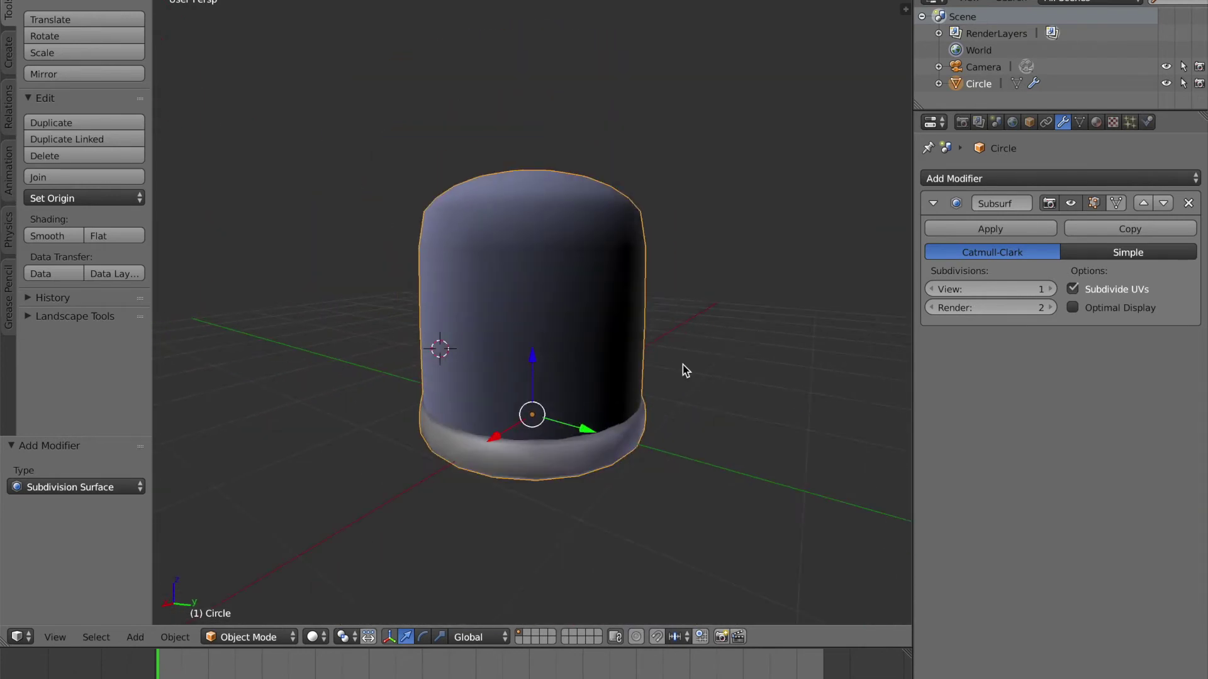
left_click(929, 290)
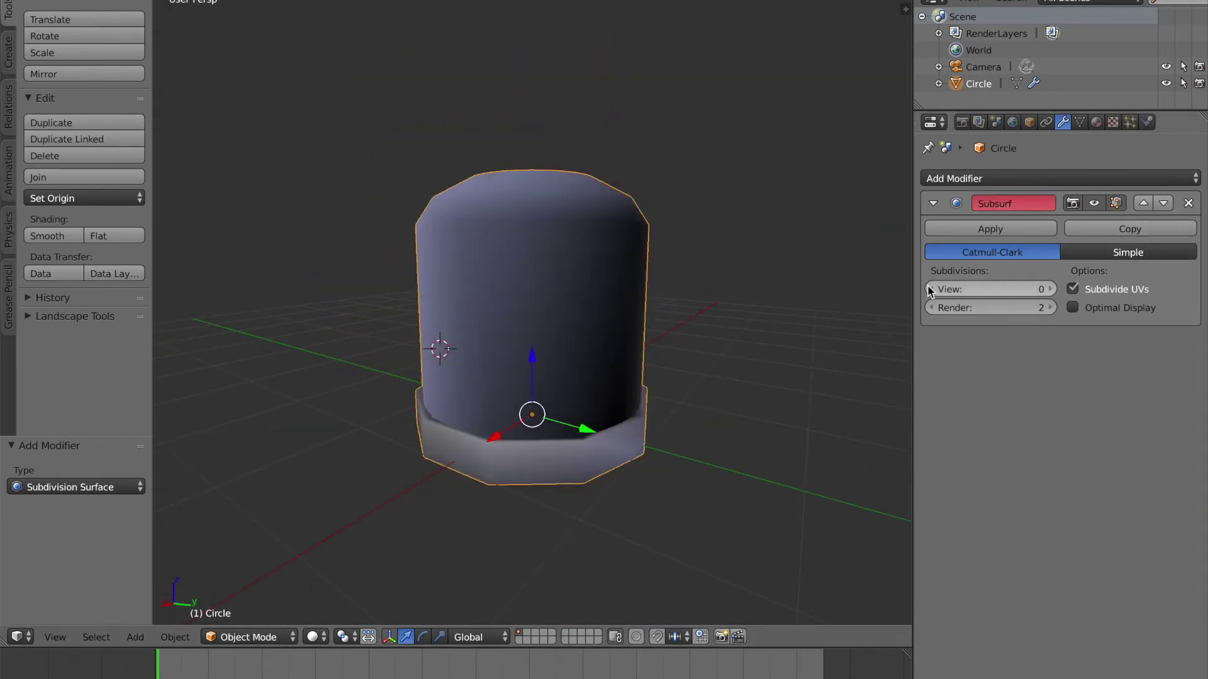
left_click(1188, 202)
Save the file and inspect the body without a modifier from several angles
key("ctrl+s")
left_click(636, 305)
middle_click_drag(655, 305, 588, 315)
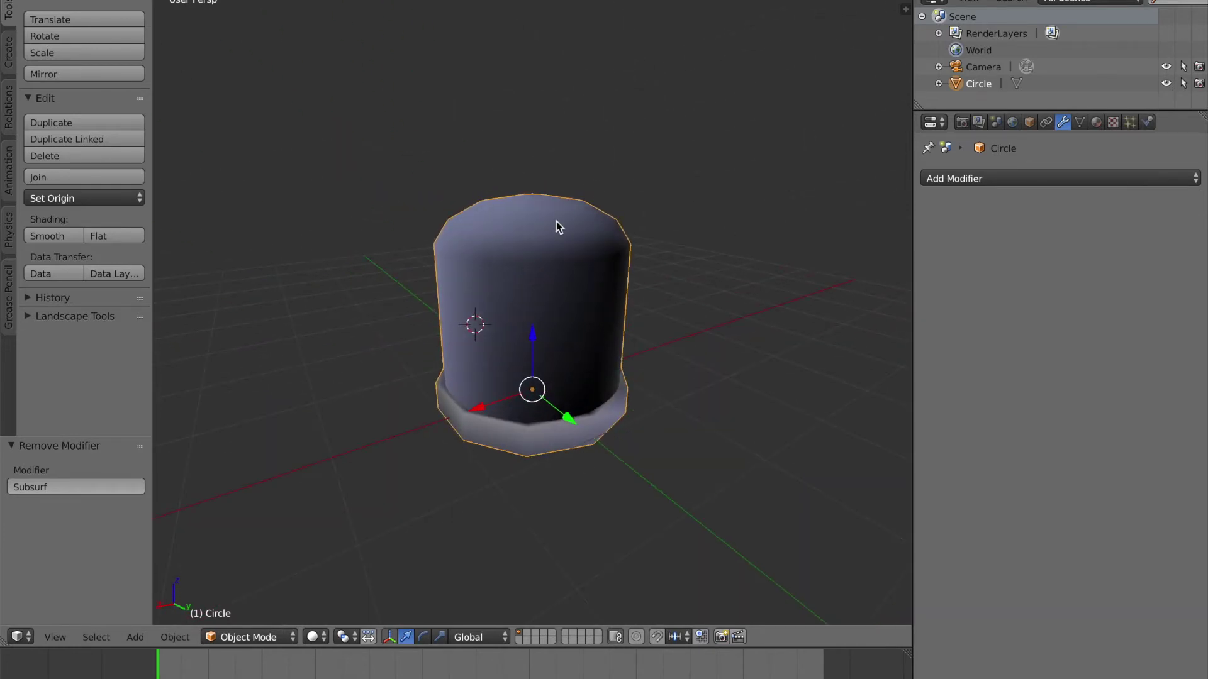
middle_click_drag(556, 222, 584, 271)
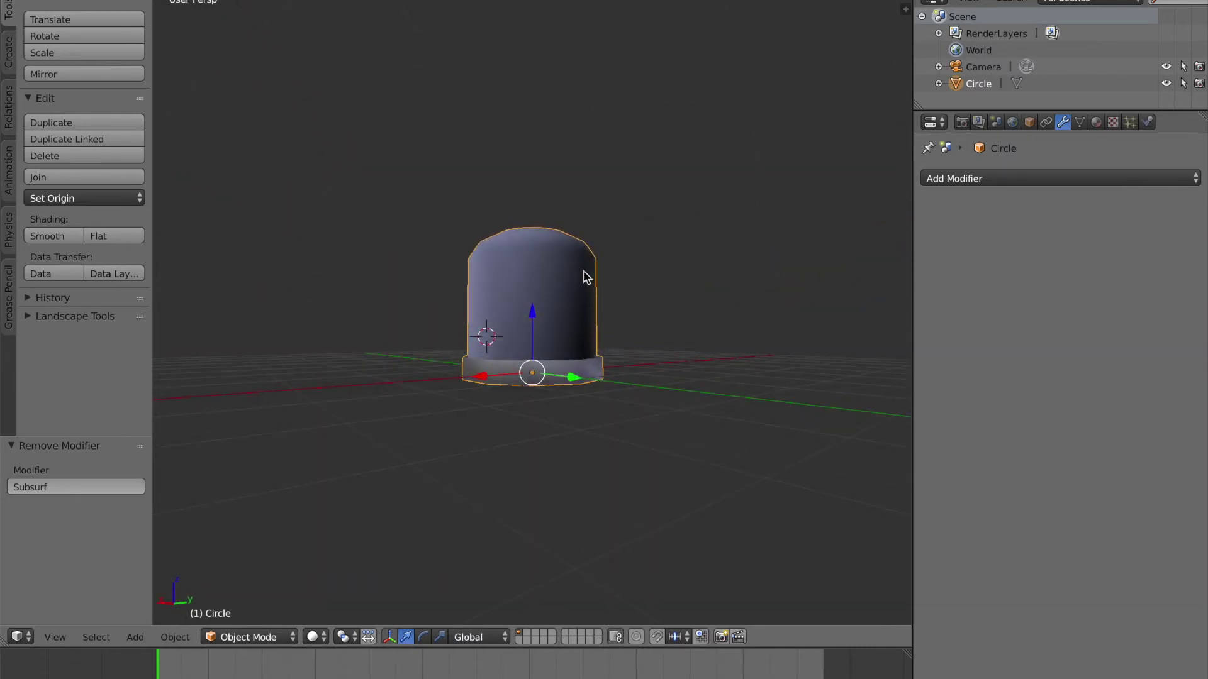
key("ctrl+s")
left_click(584, 272)
scroll(538, 366, "down", 2)
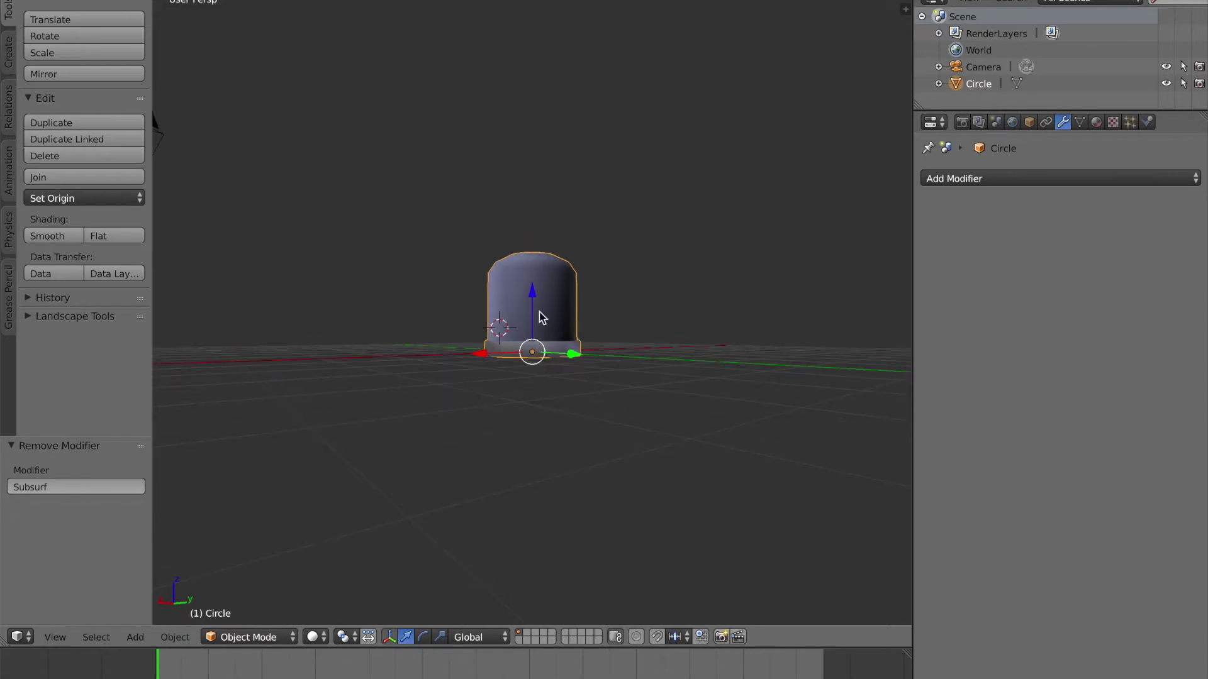
Raise the body about 0.538 along Z, switch to the front view, and save the file
key("g")
key("z")
left_click(542, 274)
scroll(557, 286, "up", 2)
middle_click_drag(558, 288, 569, 286)
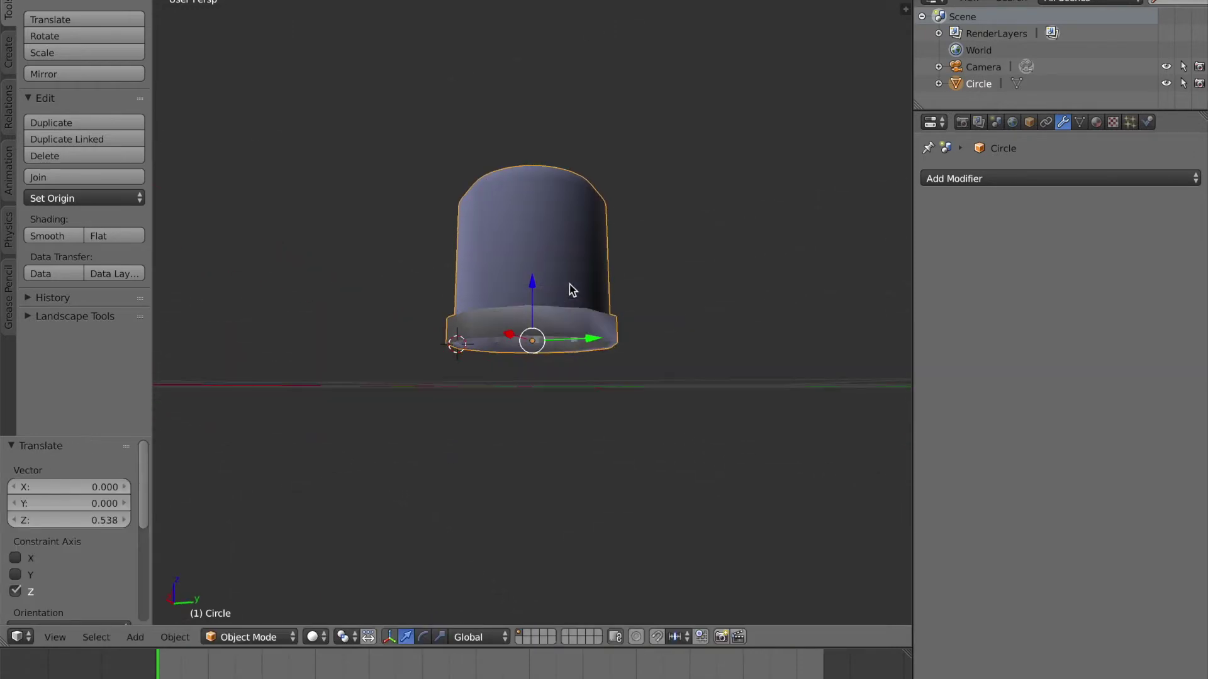
key("KP_1")
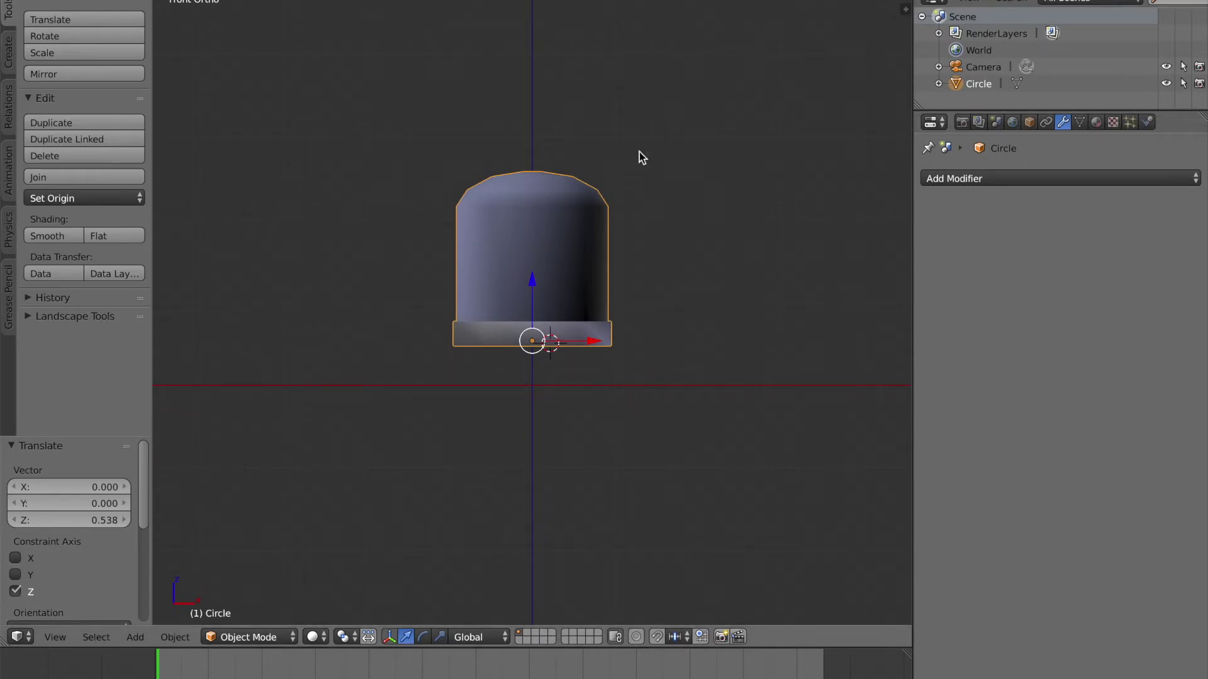
key("ctrl+s")
left_click(482, 298)
Add a 64-vertex mesh circle with radius 1, clear its location to the world origin, and save the file
key("shift+a")
mouse_move(481, 297)
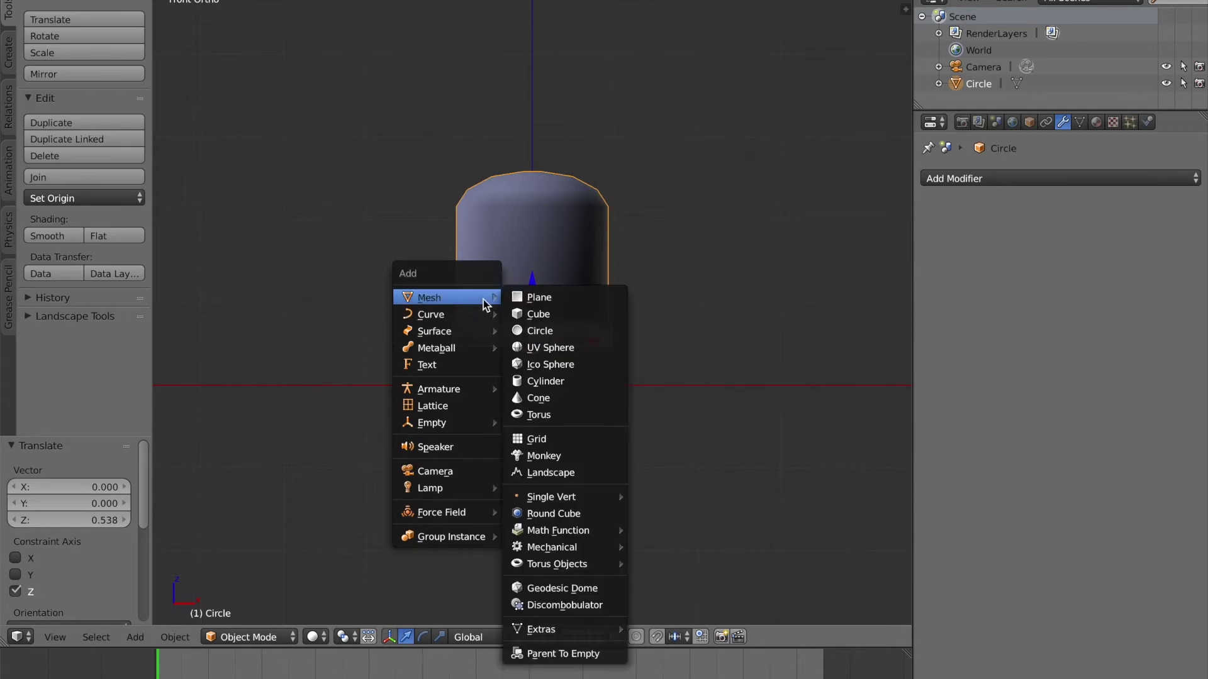
left_click(525, 331)
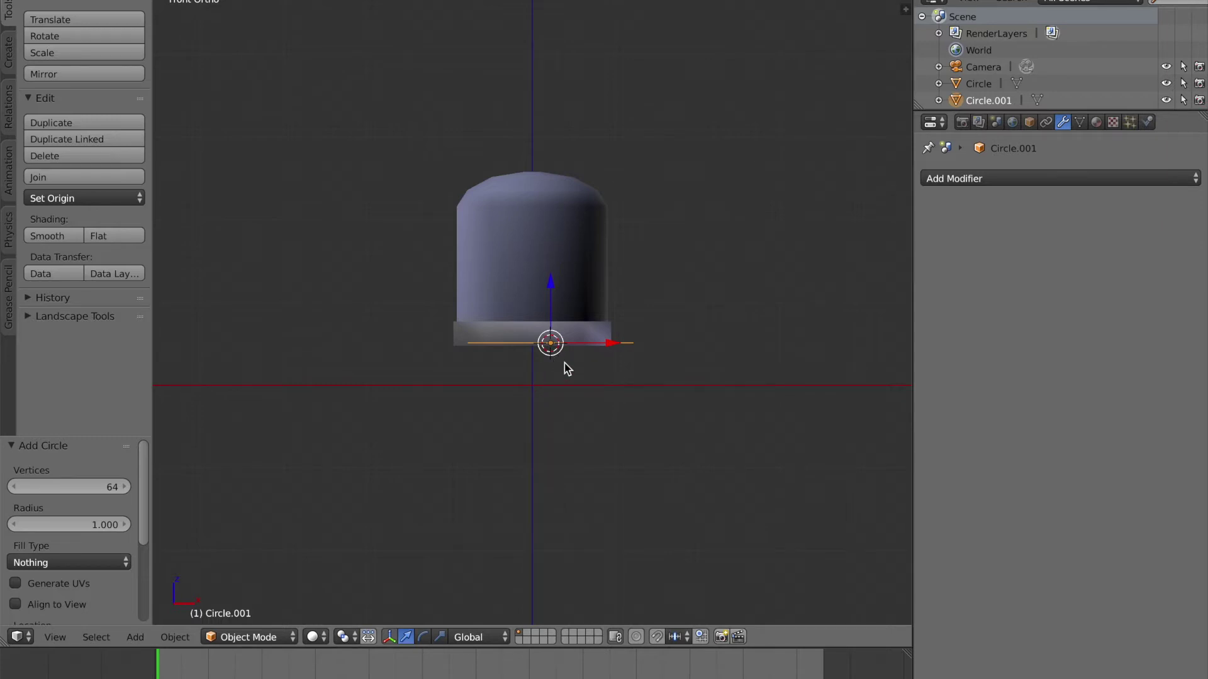
key("alt+g")
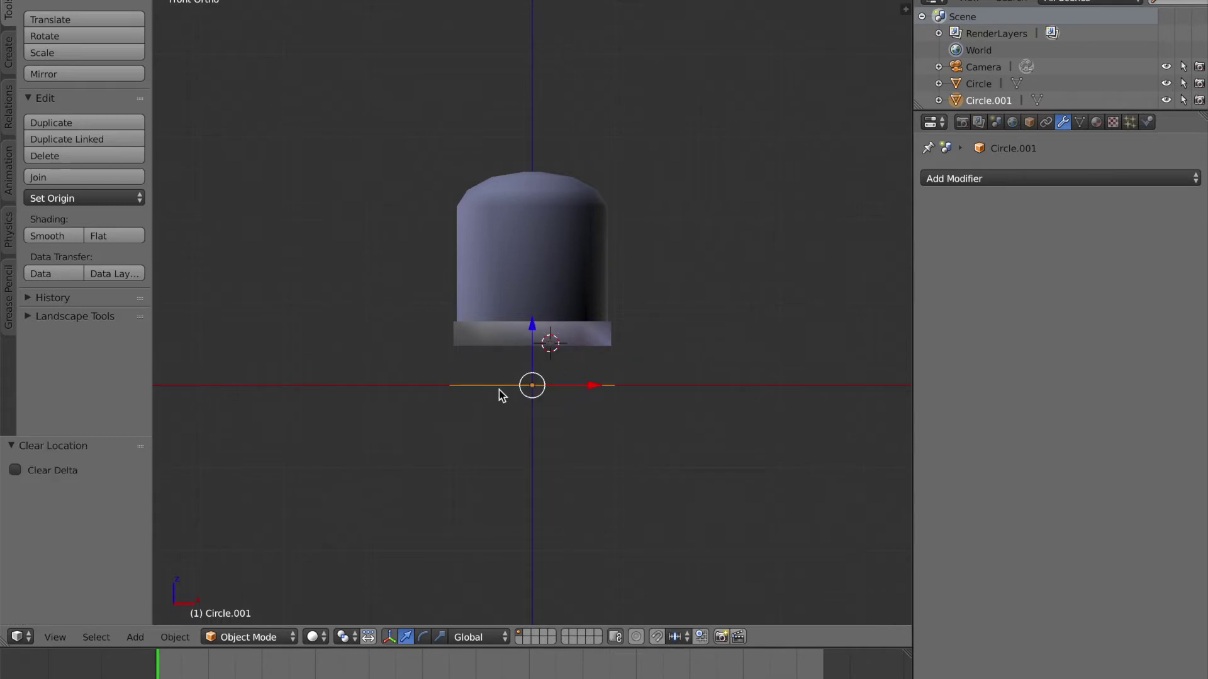
key("ctrl+s")
left_click(724, 410)
In Edit Mode, raise the new circle about 0.547 along Z into the band and scale it to about 0.843
key("Tab")
key("e")
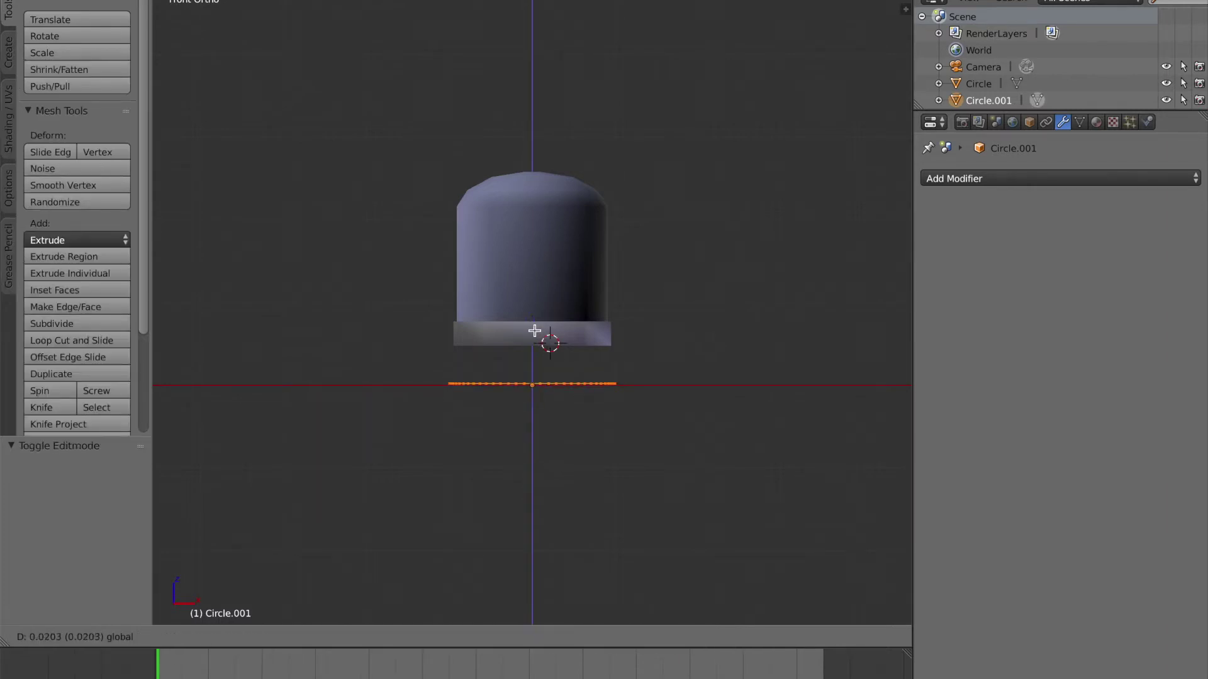
left_click(559, 287)
key("z")
scroll(560, 301, "up", 6)
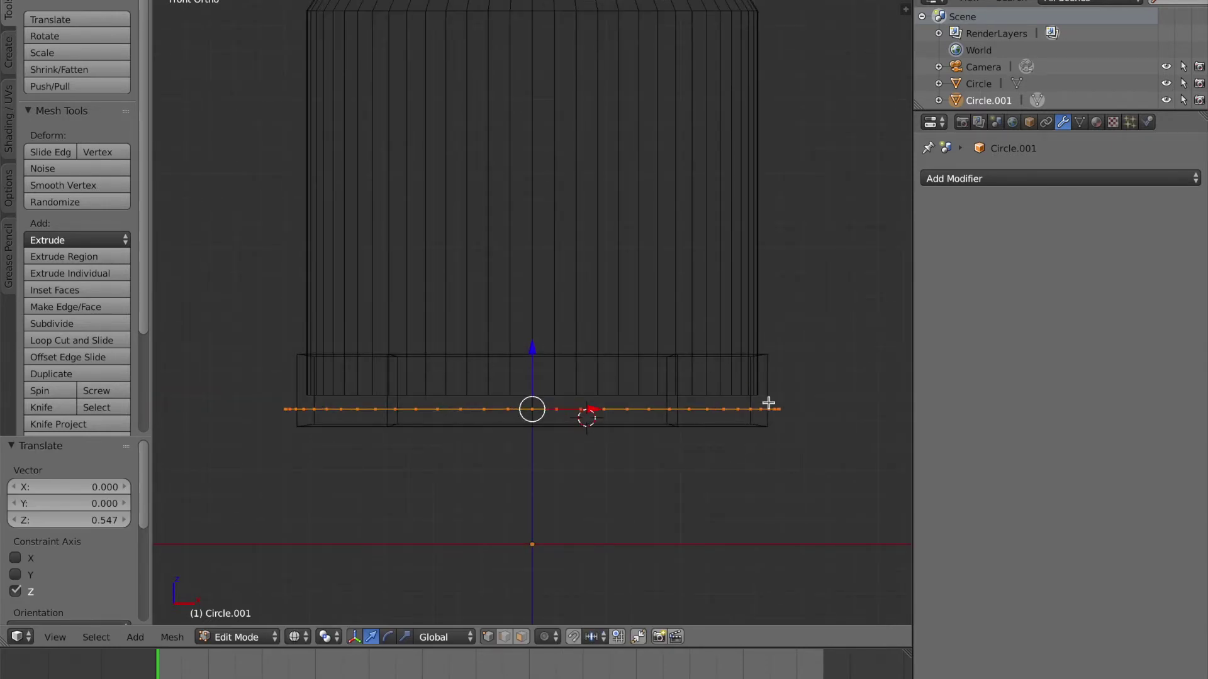
key("s")
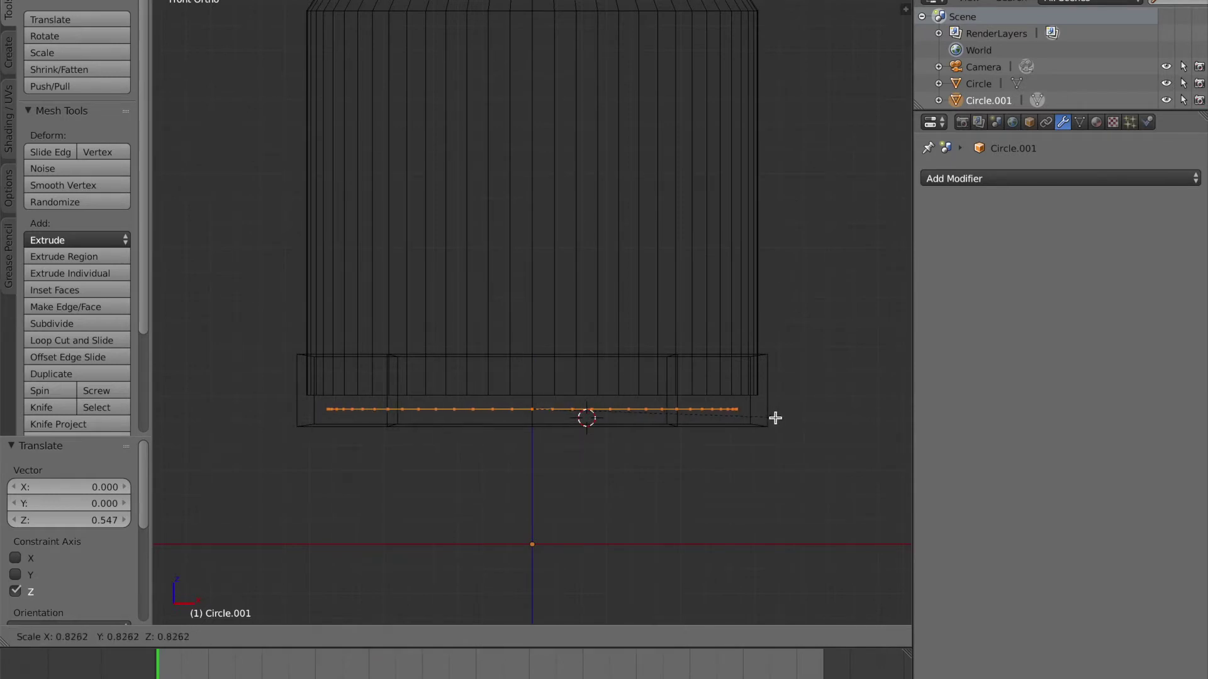
left_click(779, 416)
scroll(780, 416, "down", 3)
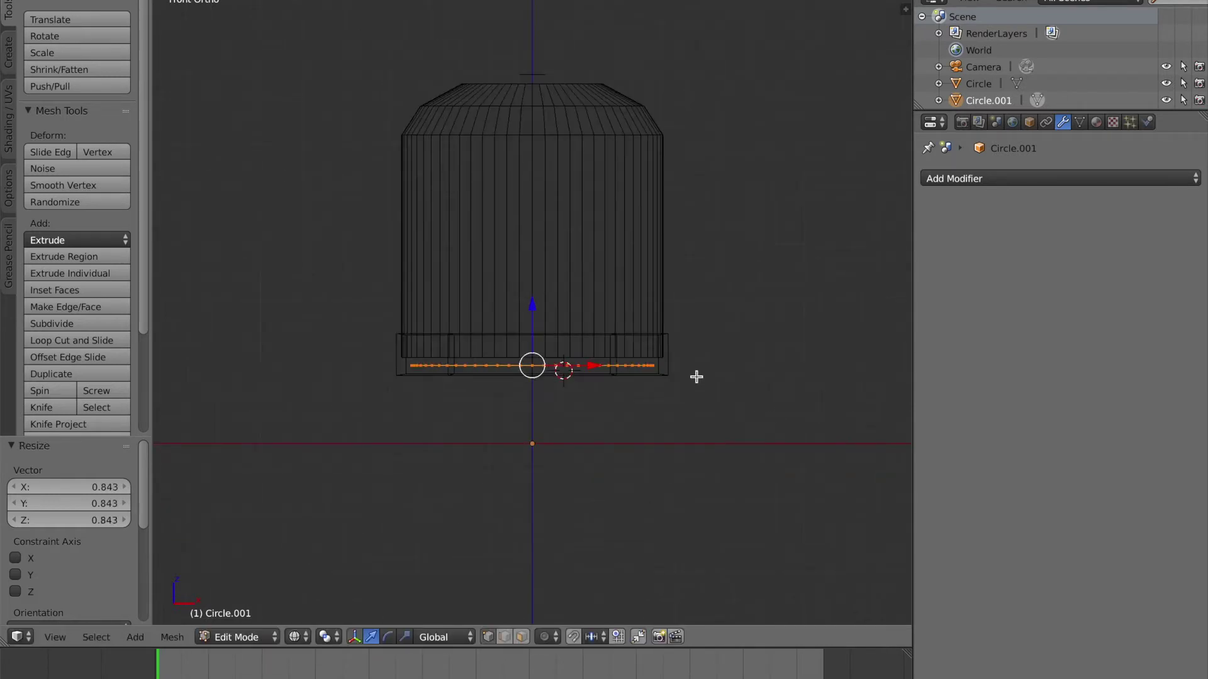
Extrude the circle downward along Z and scale the new loop outward to about 1.049
key("e")
key("z")
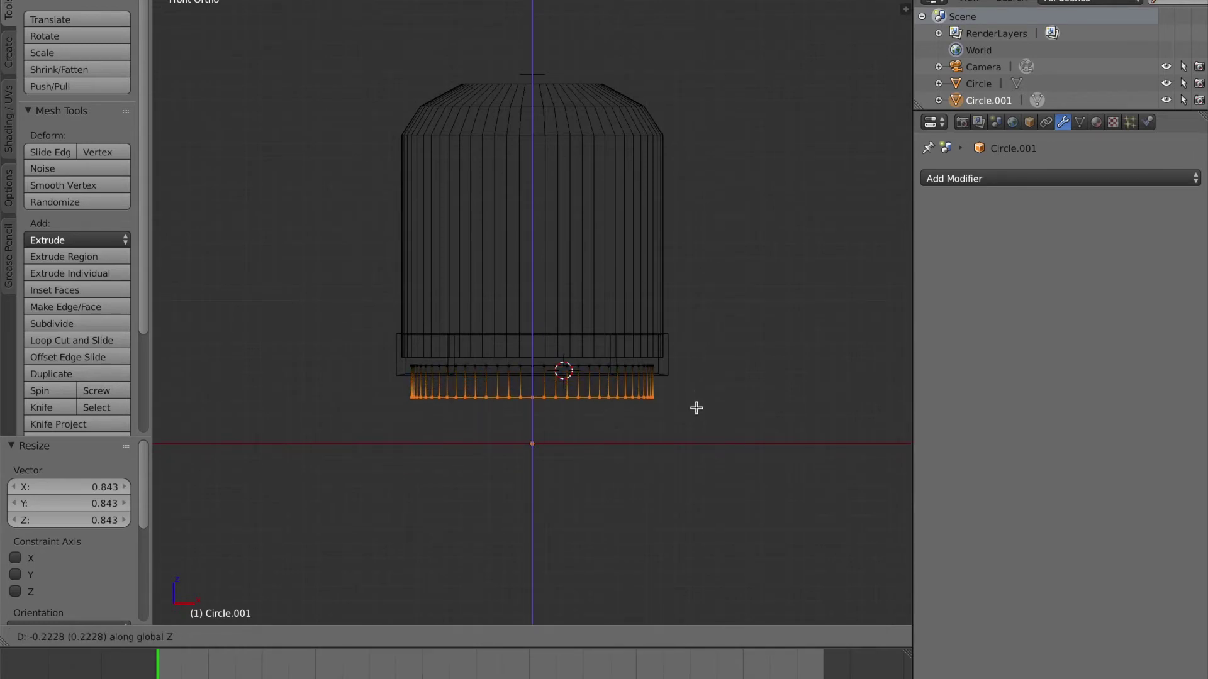
left_click(699, 405)
key("s")
left_click(710, 407)
Extrude the lowest loop about 0.193 downward and scale the new loop outward to about 1.040
key("e")
key("z")
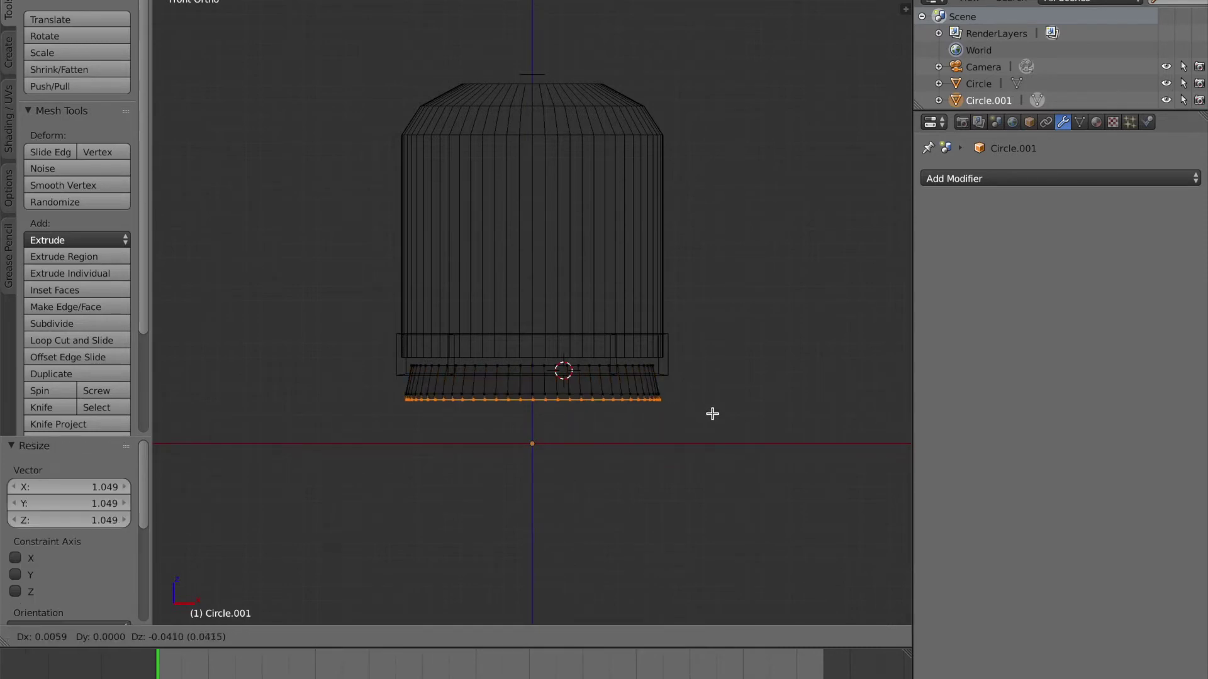
left_click(712, 434)
key("s")
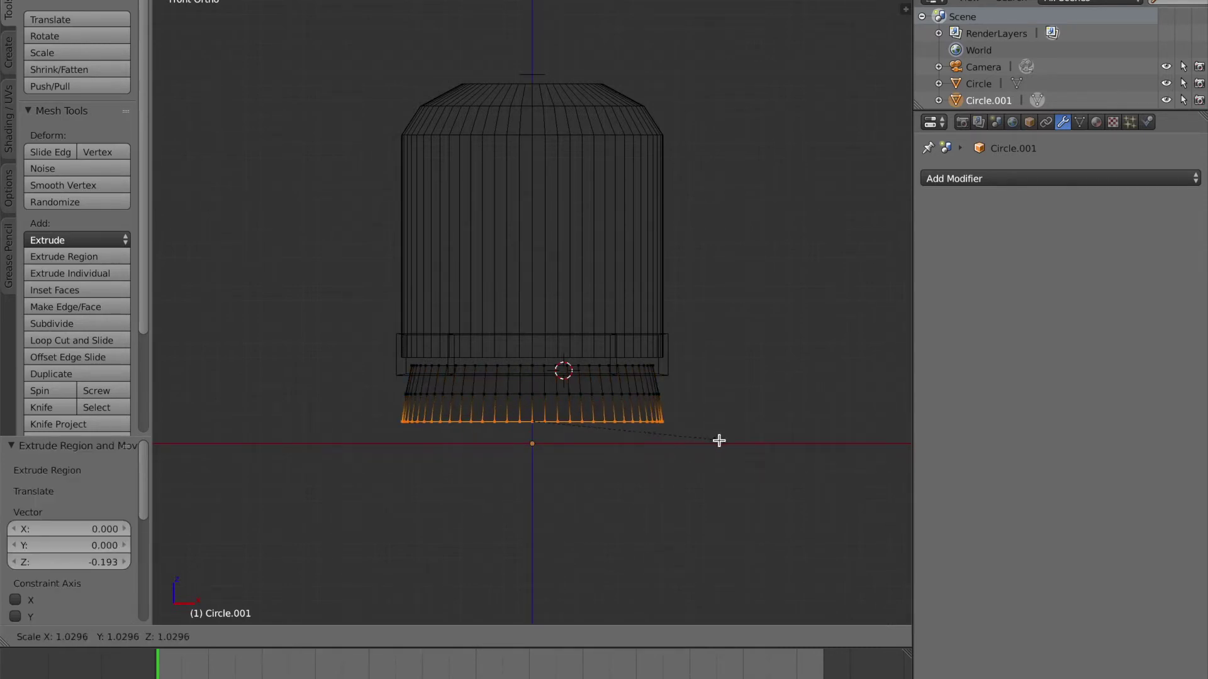
left_click(719, 440)
Extrude the lowest loop about 0.243 downward along Z and widen the new loop to about 1.023
scroll(720, 441, "down", 4)
key("e")
key("z")
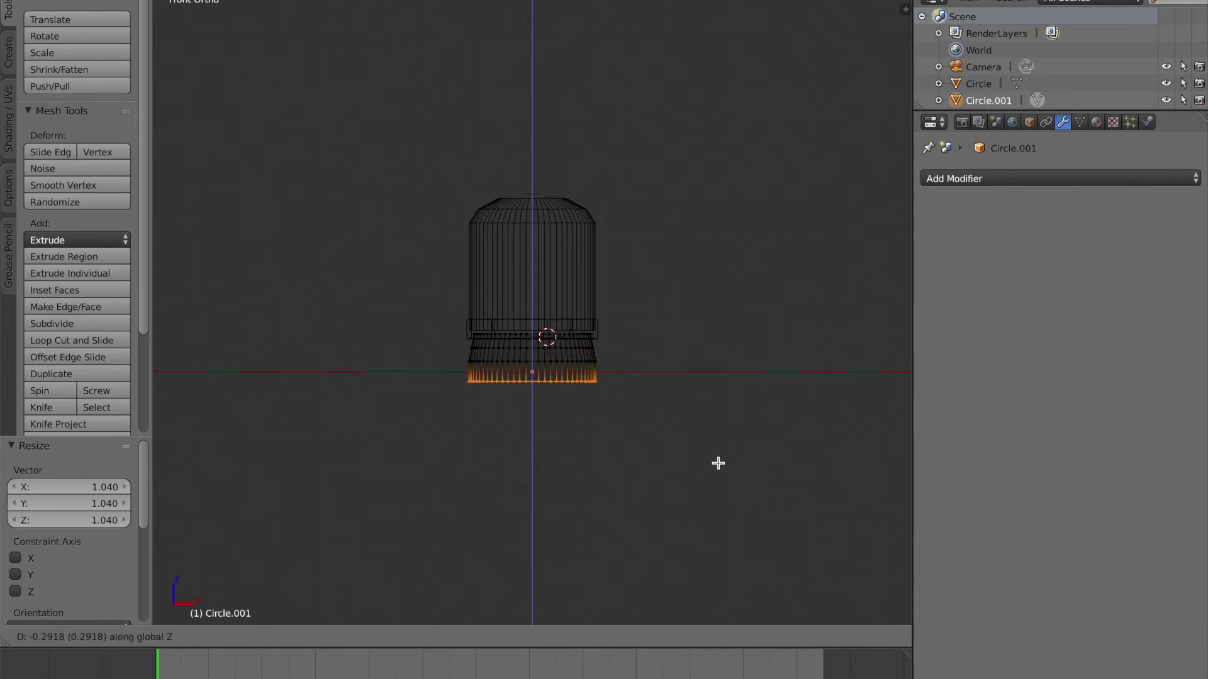
left_click(717, 466)
key("s")
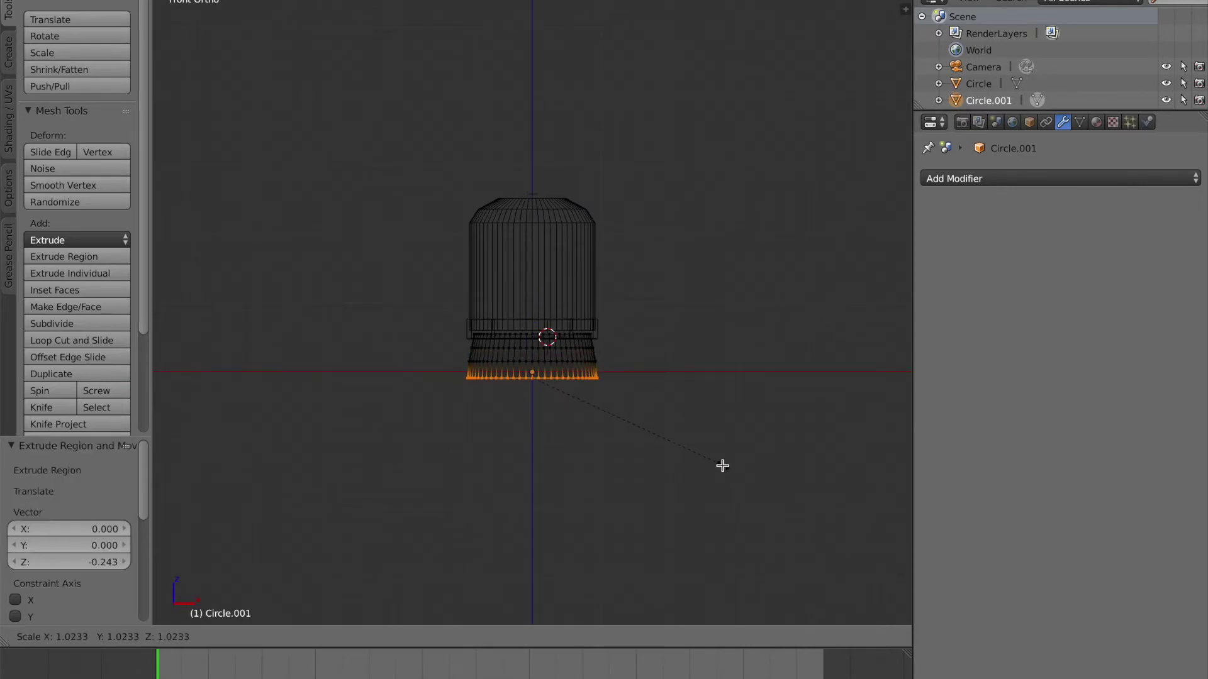
left_click(722, 466)
Extrude the lower bulb down about 0.571 and another 0.669, then scale the last loop slightly inward and nudge it lower
key("e")
key("z")
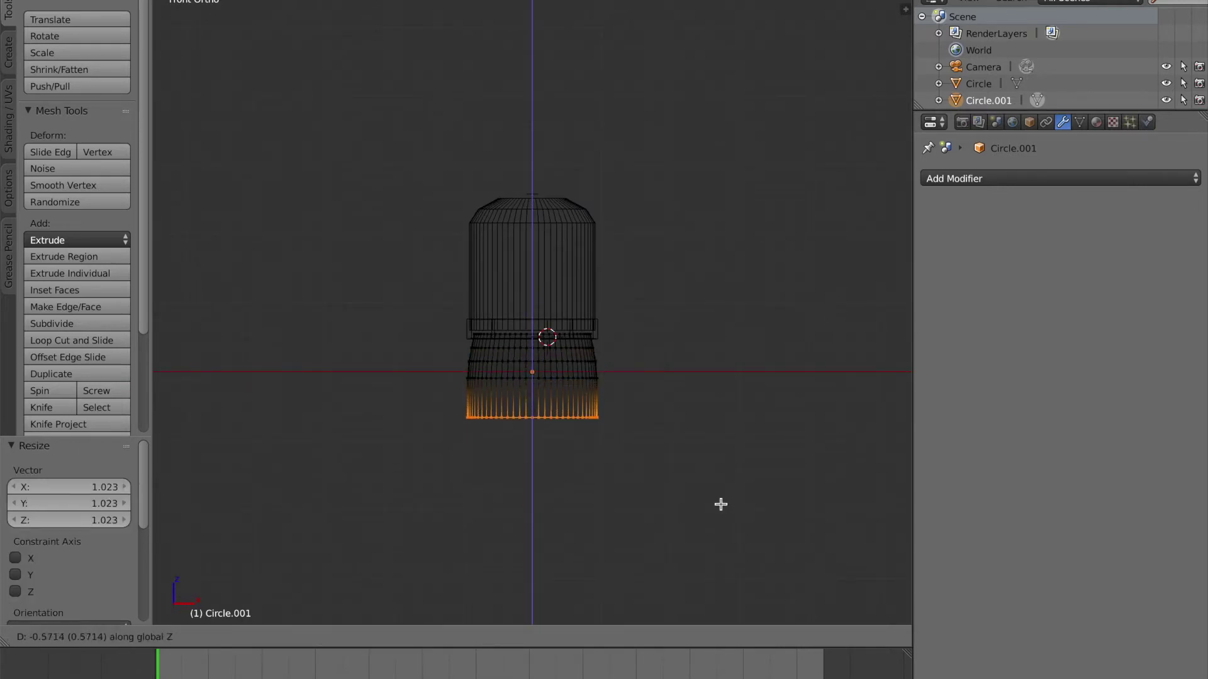
left_click(721, 505)
key("e")
key("z")
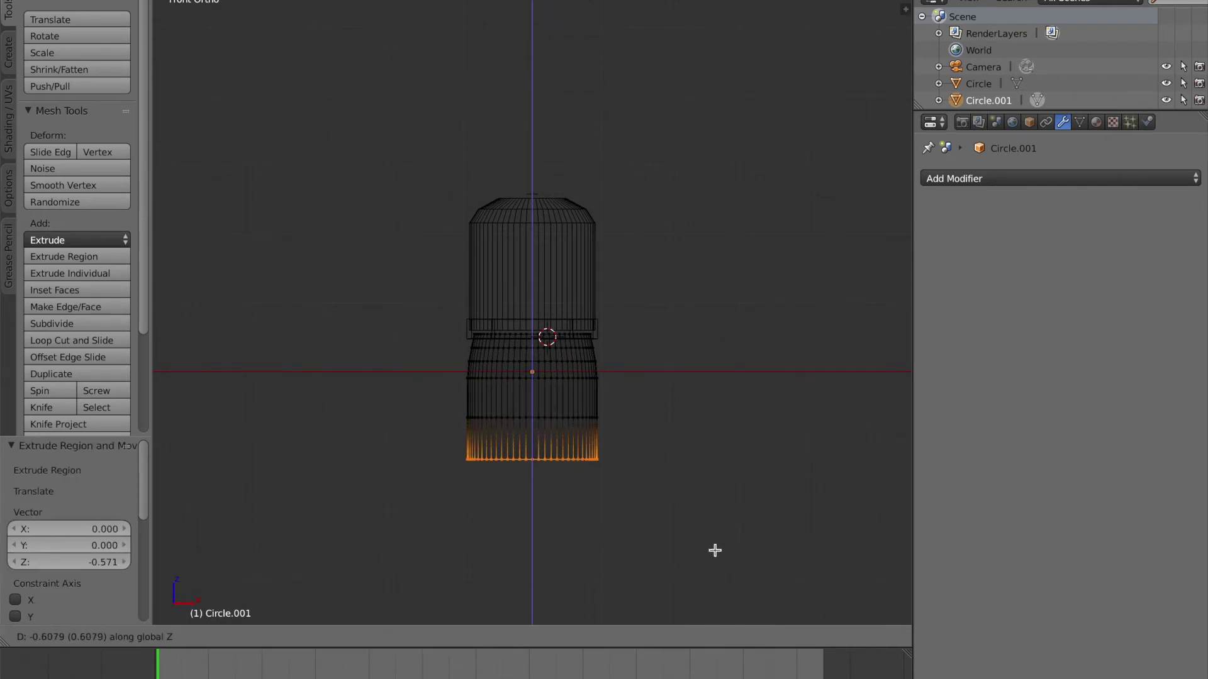
left_click(713, 551)
key("s")
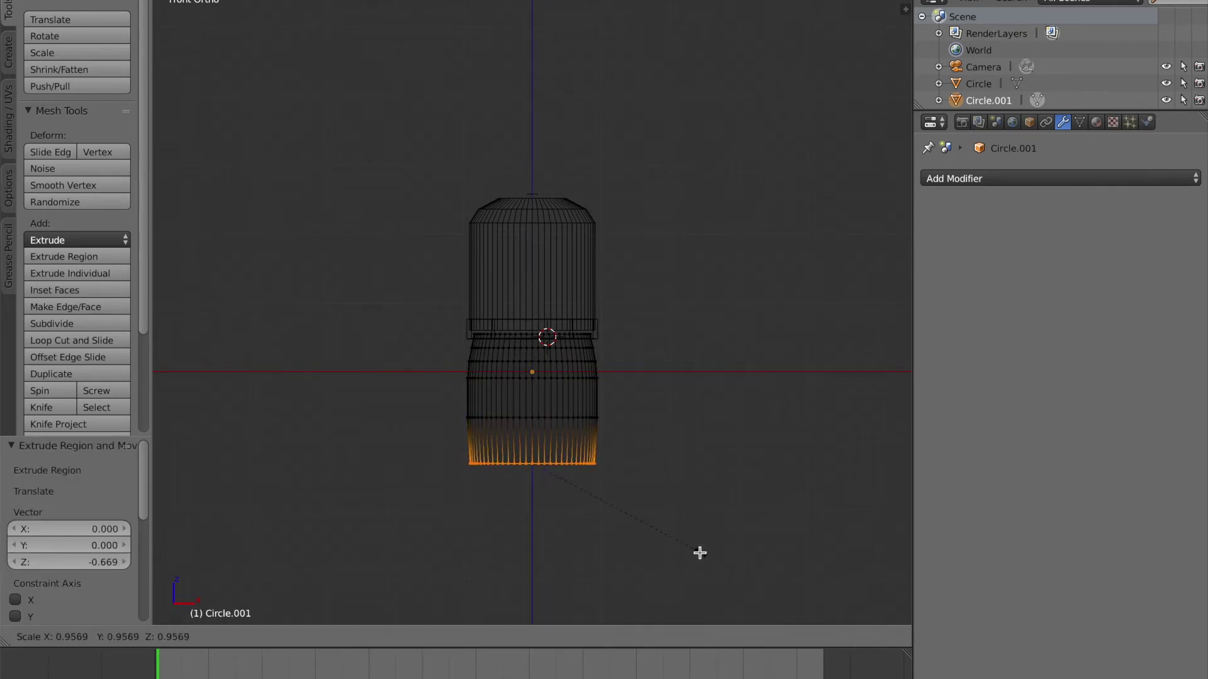
left_click(699, 553)
key("g")
left_click(699, 561)
Round the lower bulb with two downward extrusions of about 0.316 and 0.195, scaling each new loop inward
key("e")
key("z")
left_click(698, 573)
key("s")
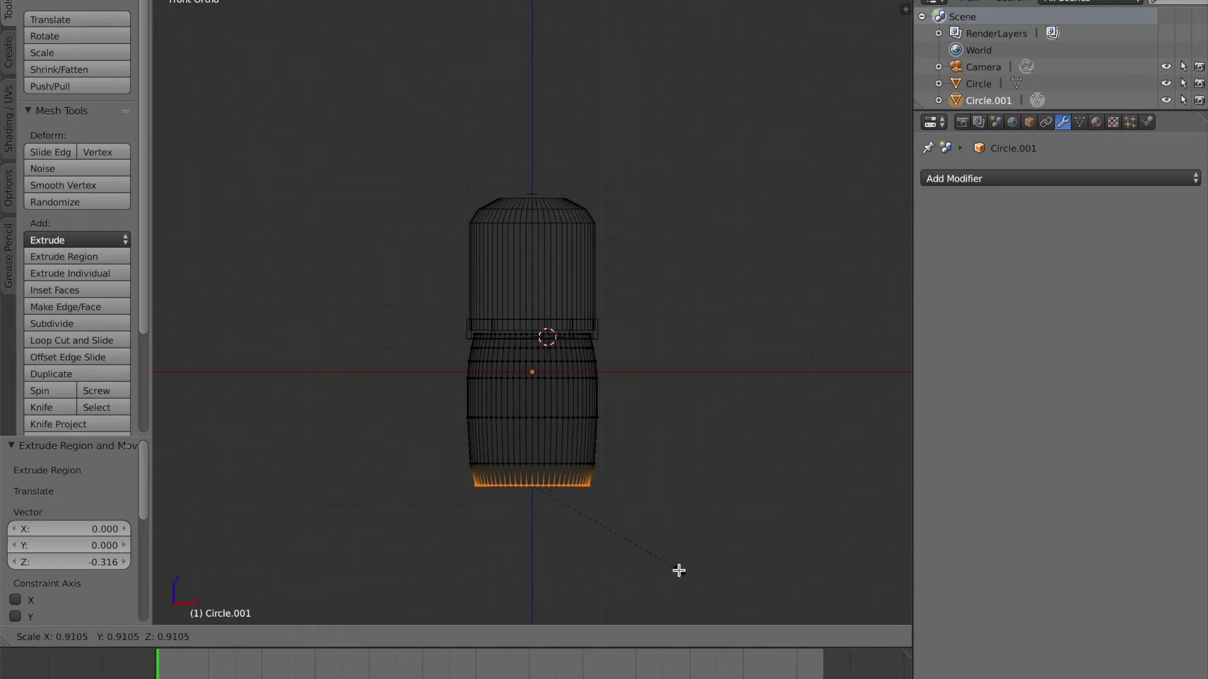
left_click(664, 573)
key("e")
key("z")
left_click(657, 578)
key("s")
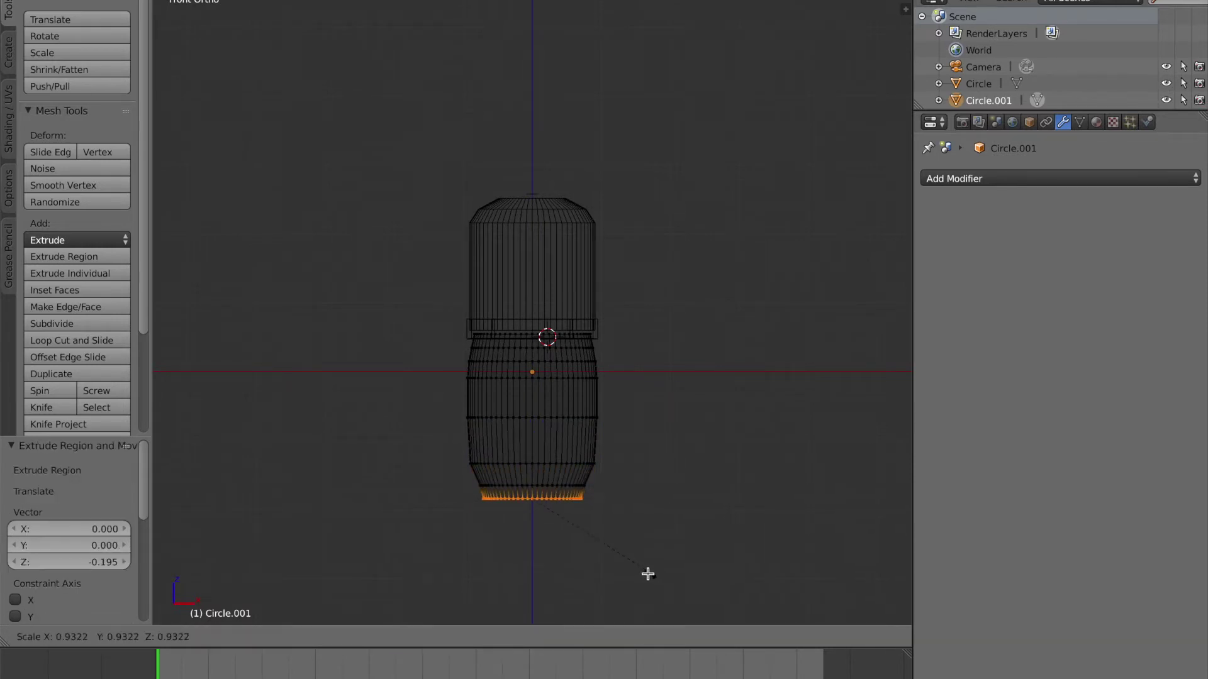
left_click(588, 561)
Extrude the lowest loop about 0.109 downward and scale it to about 0.187 to form the bulb's tip
key("e")
key("z")
left_click(588, 567)
key("s")
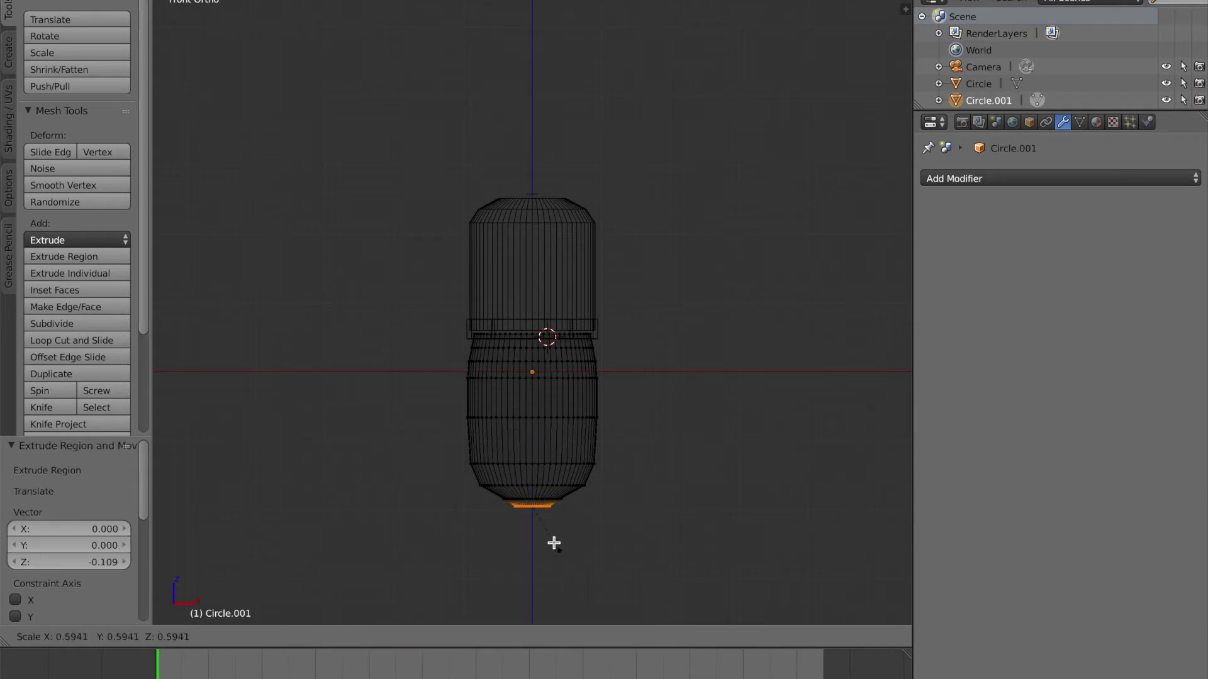
left_click(528, 522)
key("a")
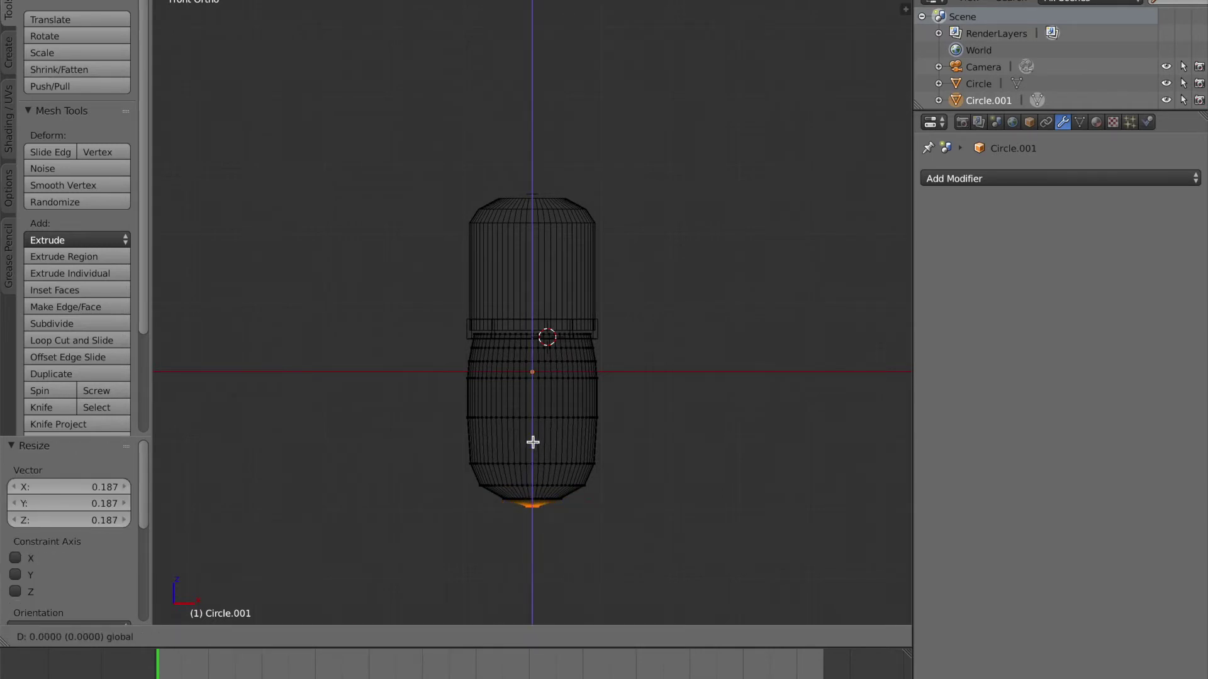
Return to Object Mode with solid shading and add a Subdivision Surface modifier with 2 view subdivisions to the lower bulb
key("Tab")
mouse_move(544, 460)
middle_mouse_down()
mouse_move(609, 420)
mouse_move(602, 444)
mouse_move(546, 458)
mouse_move(484, 419)
mouse_move(399, 440)
mouse_move(391, 455)
middle_mouse_up()
key("z")
left_click(991, 179)
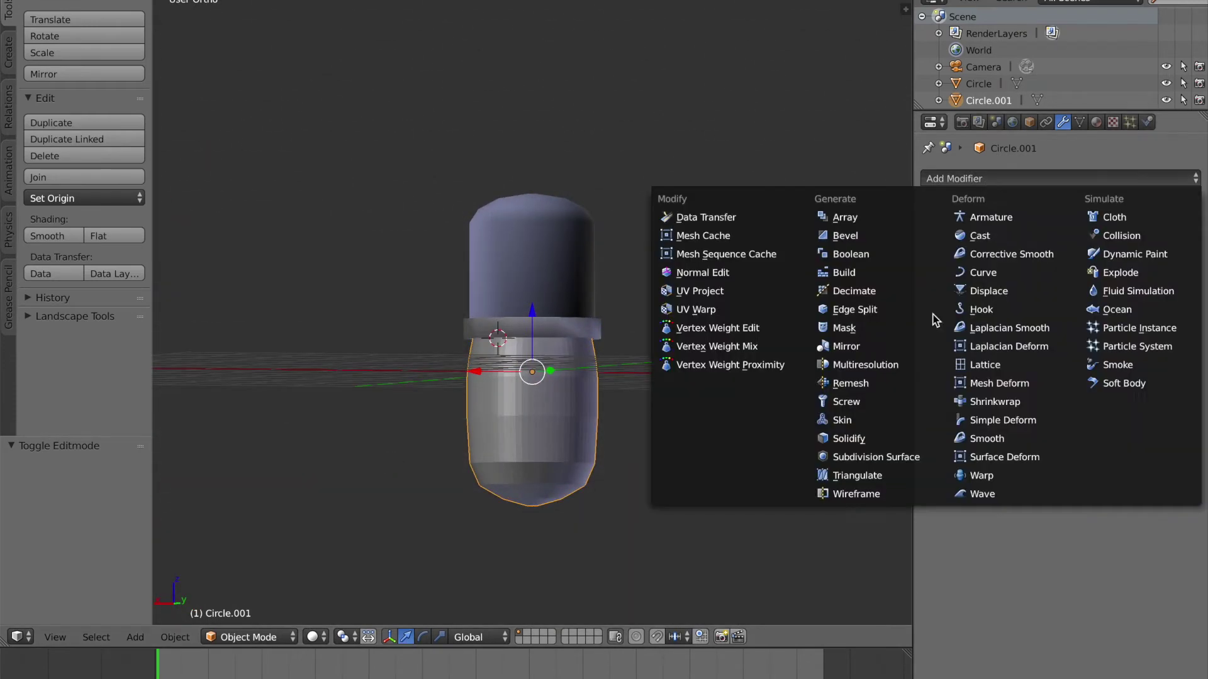
left_click(896, 458)
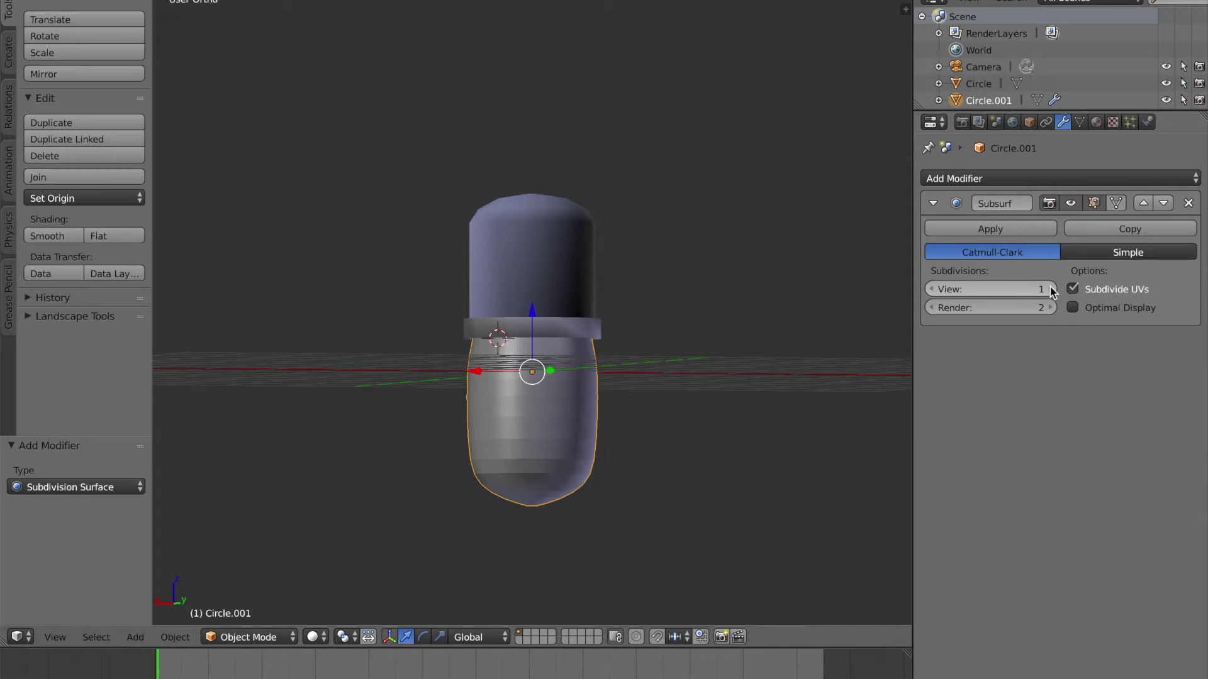
middle_click_drag(711, 427, 613, 479)
Scale the lower bulb to about 0.870 along Z
key("s")
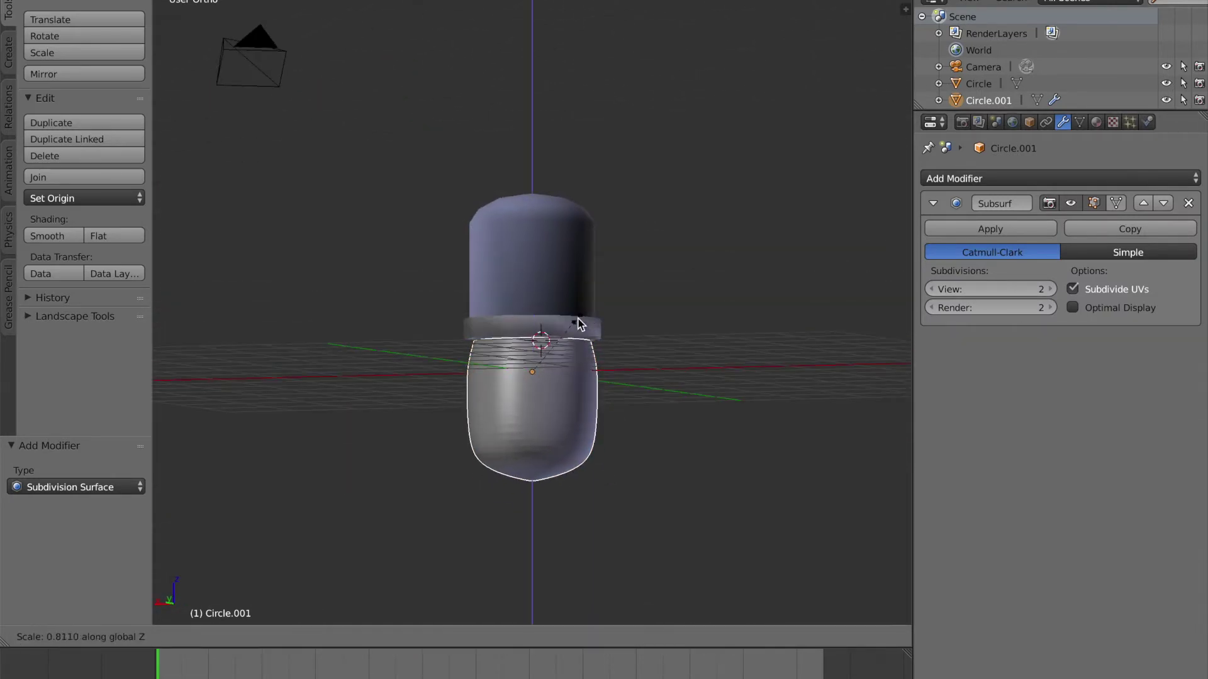
left_click(579, 317)
middle_click_drag(579, 316, 660, 302)
scroll(559, 345, "up", 2)
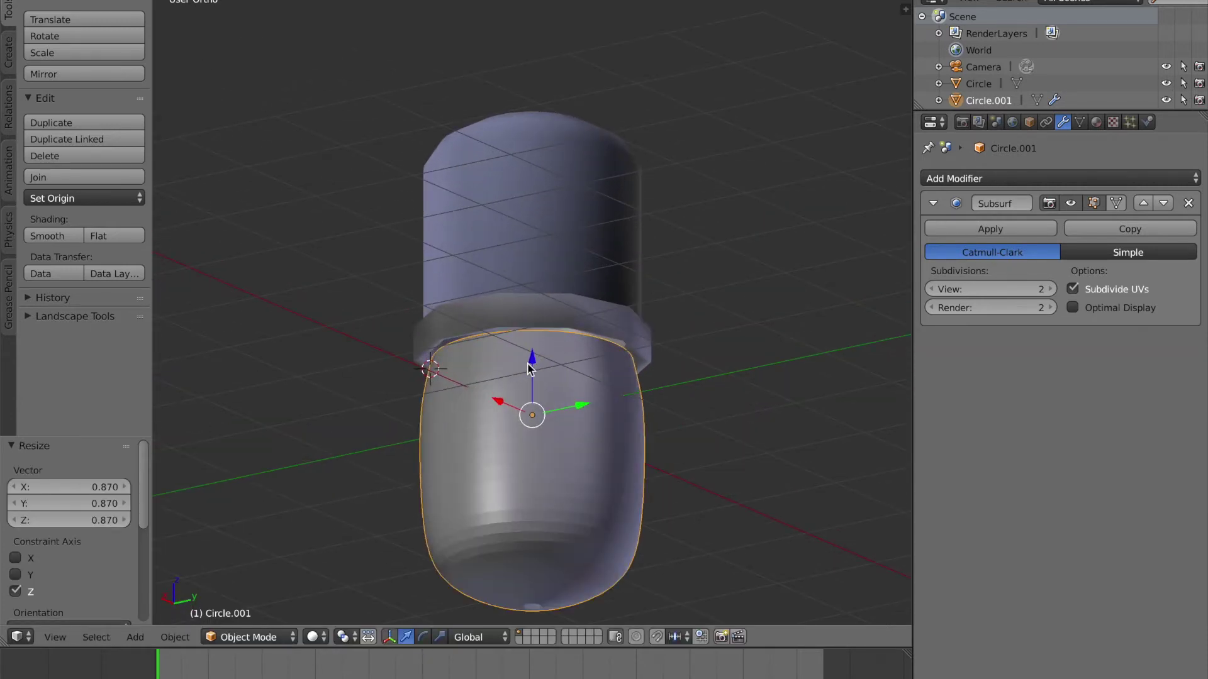
Move the lower bulb up about 0.118 along Z into the band and view it in perspective
key("g")
key("z")
left_click(536, 348)
middle_click_drag(536, 348, 531, 260)
key("KP_5")
mouse_move(666, 289)
middle_mouse_down()
mouse_move(690, 262)
mouse_move(673, 280)
middle_mouse_up()
scroll(677, 386, "up", 2)
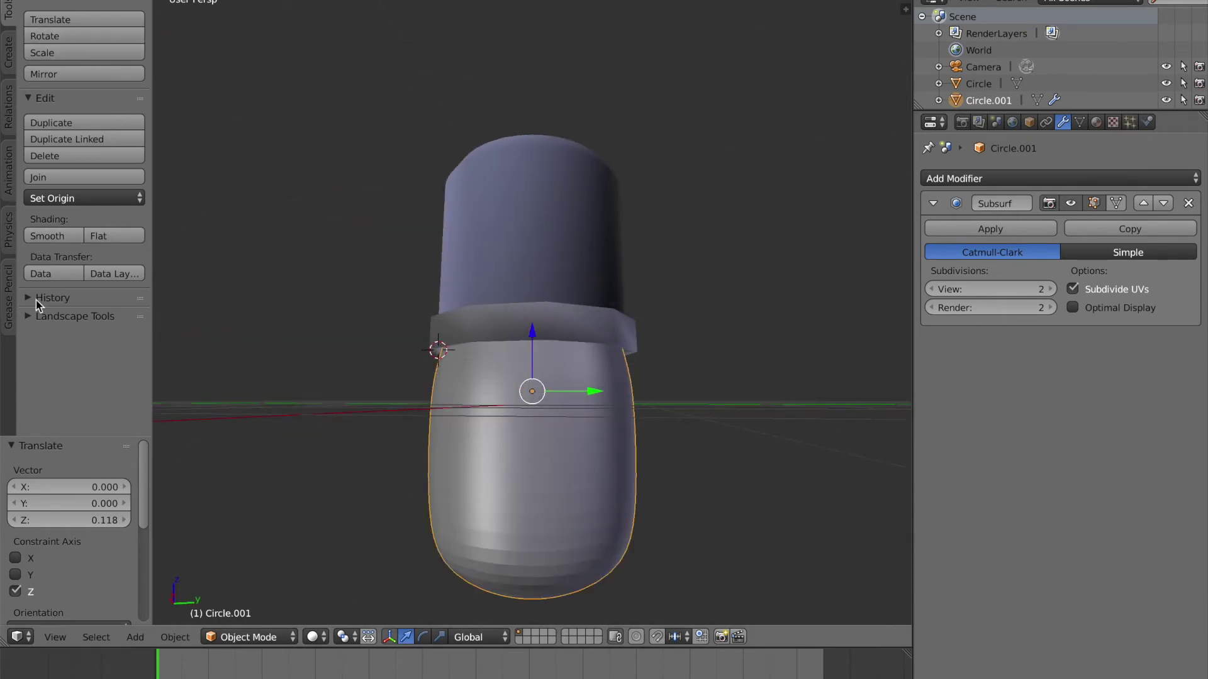
Apply smooth shading to the lower bulb, preview it briefly in rendered view, and save the file
left_click(60, 240)
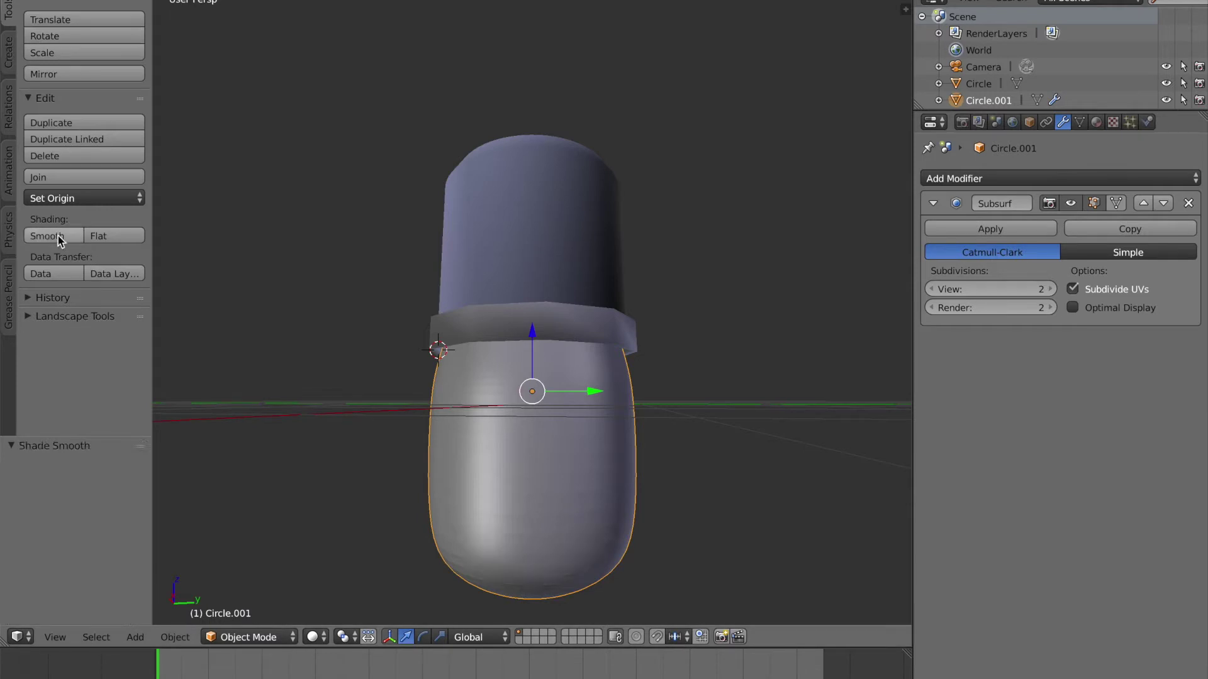
key("shift+z")
key("shift+z")
mouse_move(528, 449)
middle_mouse_down()
mouse_move(655, 399)
mouse_move(626, 453)
middle_mouse_up()
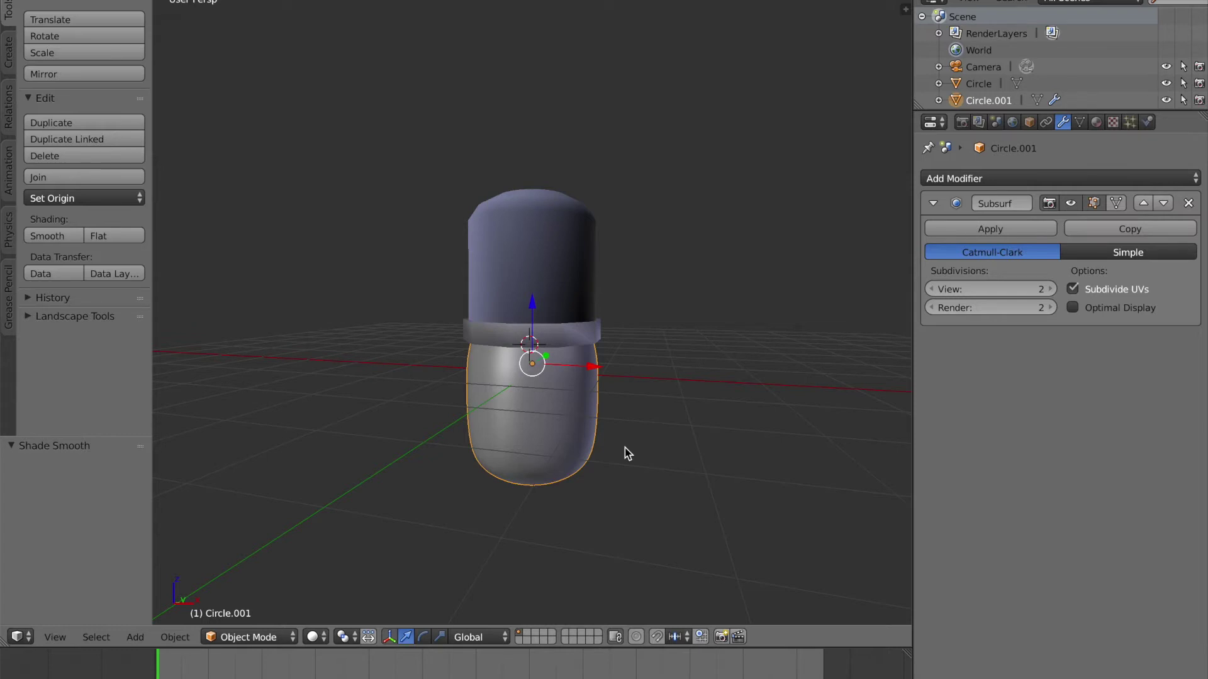
key("ctrl+s")
left_click(625, 448)
Inspect the model from below, save the file again, and switch to an empty scene layer
middle_click_drag(625, 448, 567, 365)
scroll(601, 374, "up", 4)
scroll(502, 377, "down", 1)
key("ctrl+s")
left_click(566, 371)
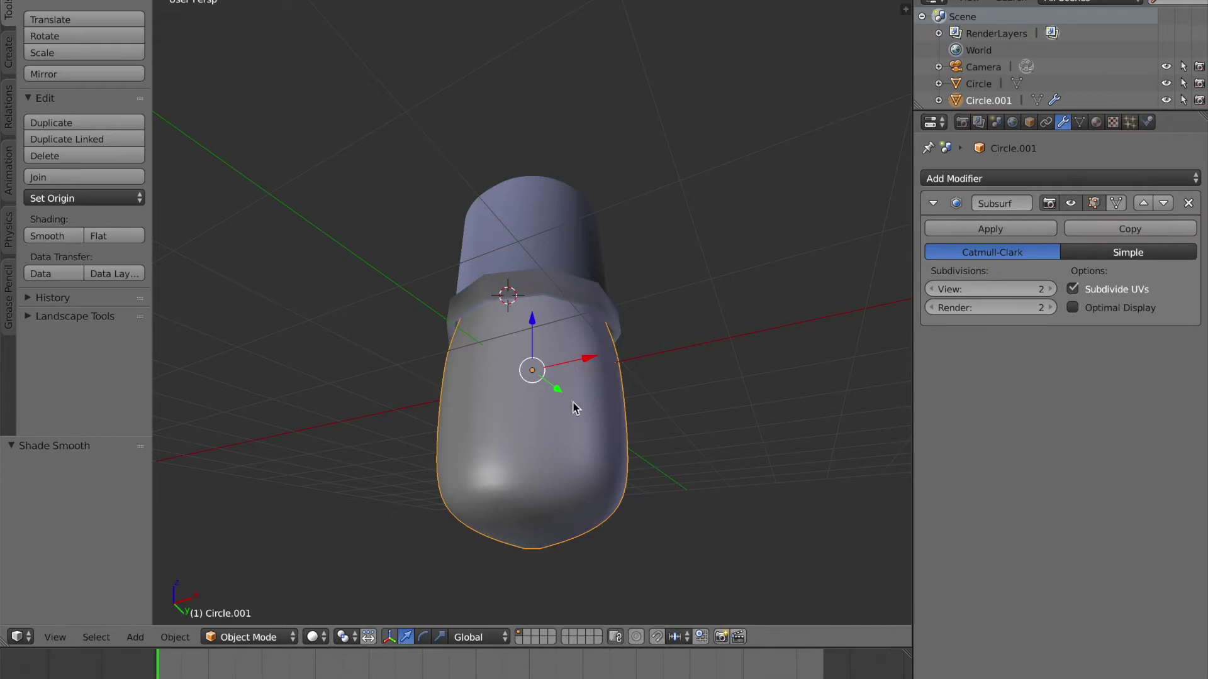
left_click(527, 634)
middle_click_drag(513, 438, 493, 329)
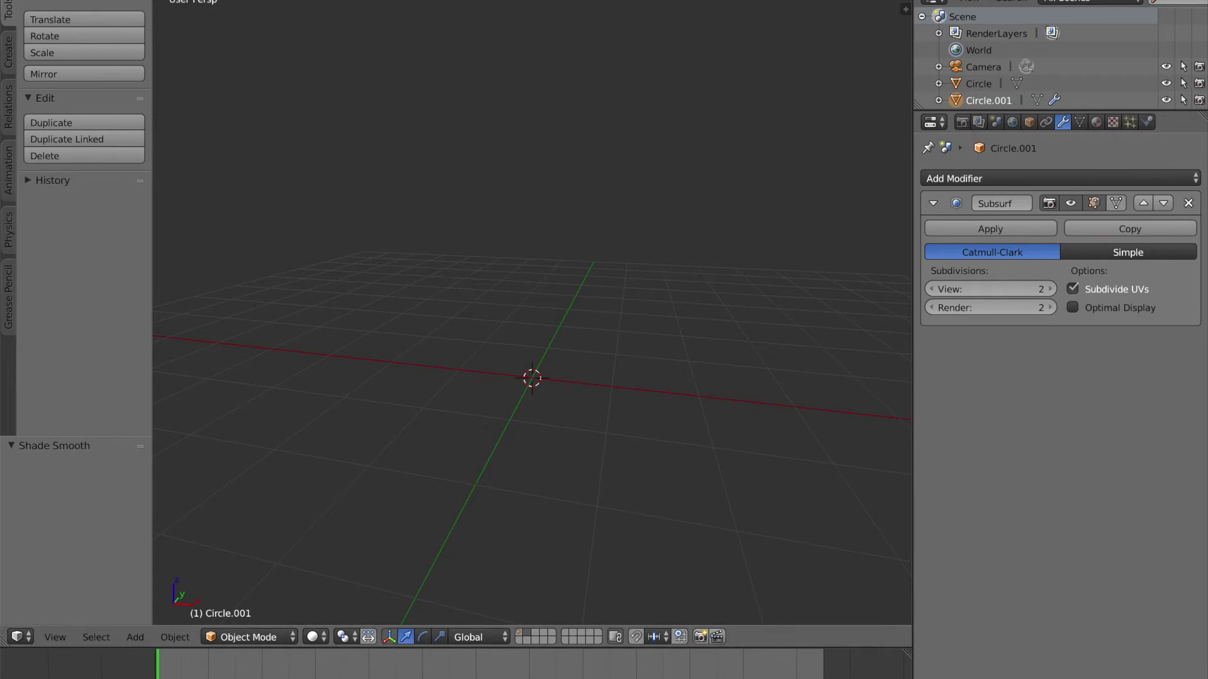
In the add-on preferences, search for "extra" to find the Extra Objects add-ons and save the user settings
left_click(55, 0)
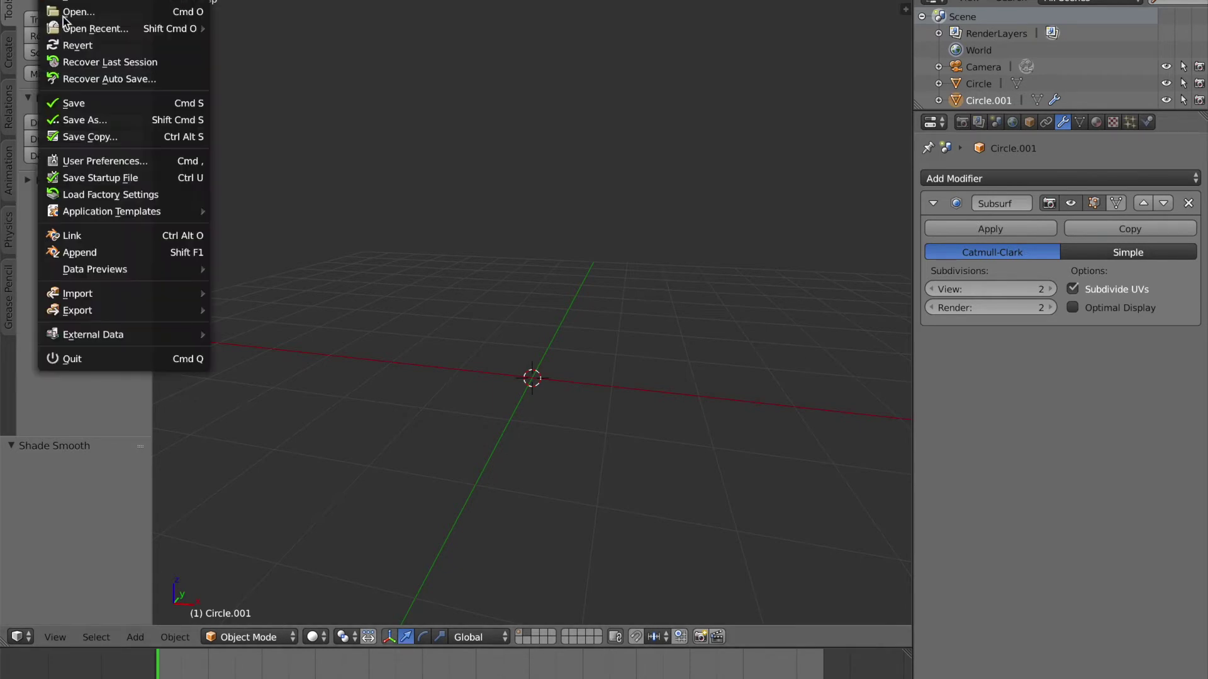
left_click(80, 160)
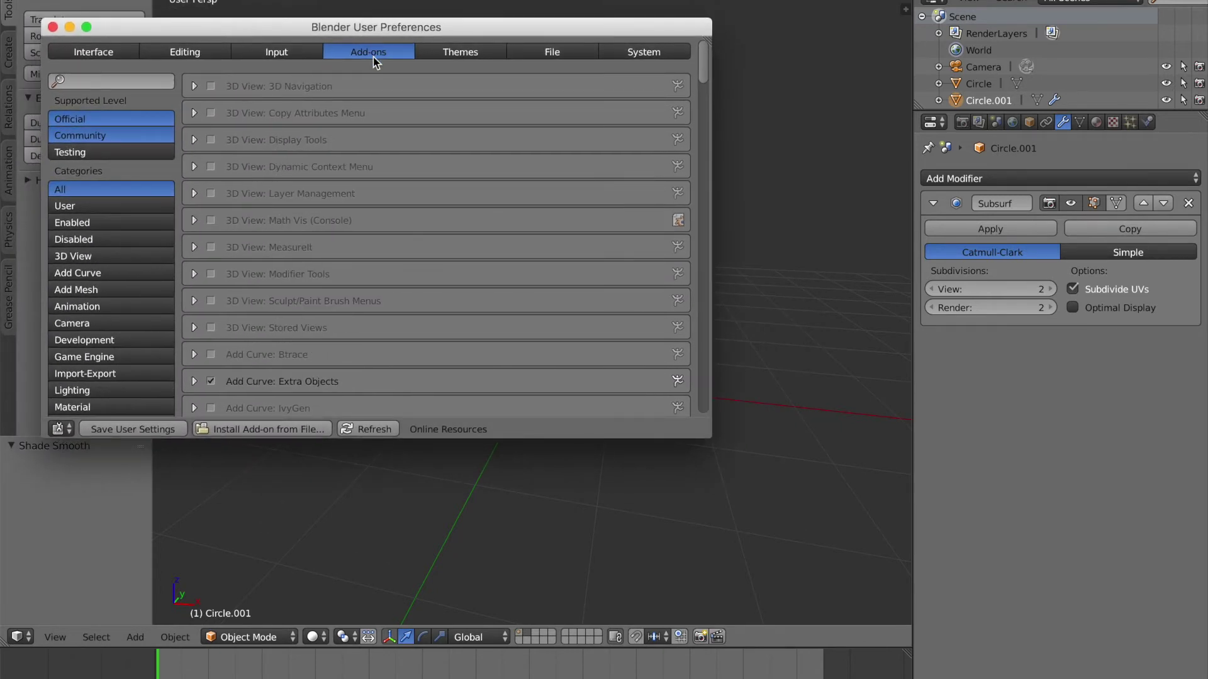
left_click(118, 84)
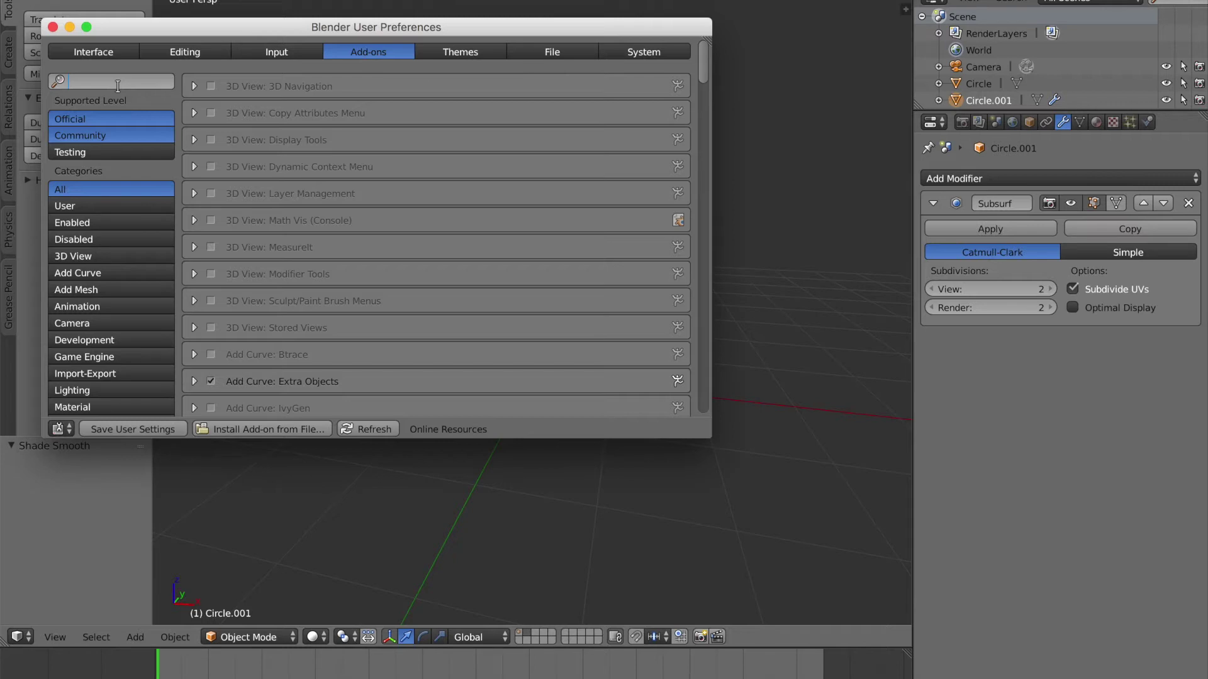
type("extra")
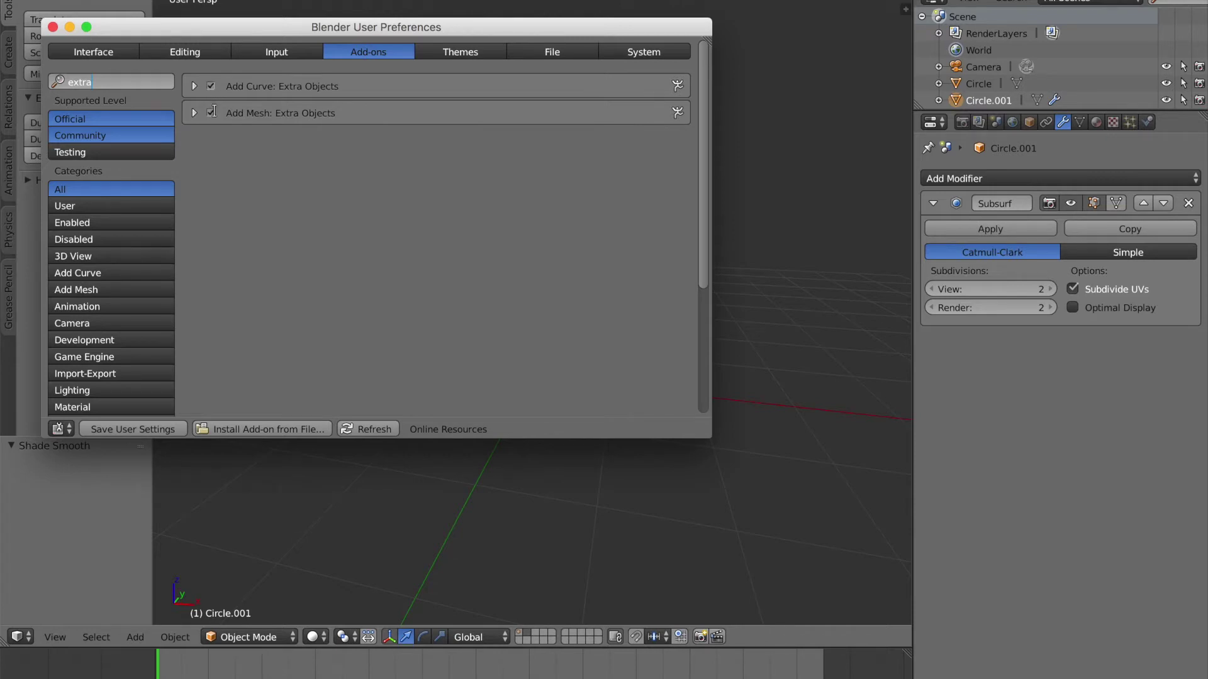
left_click(149, 431)
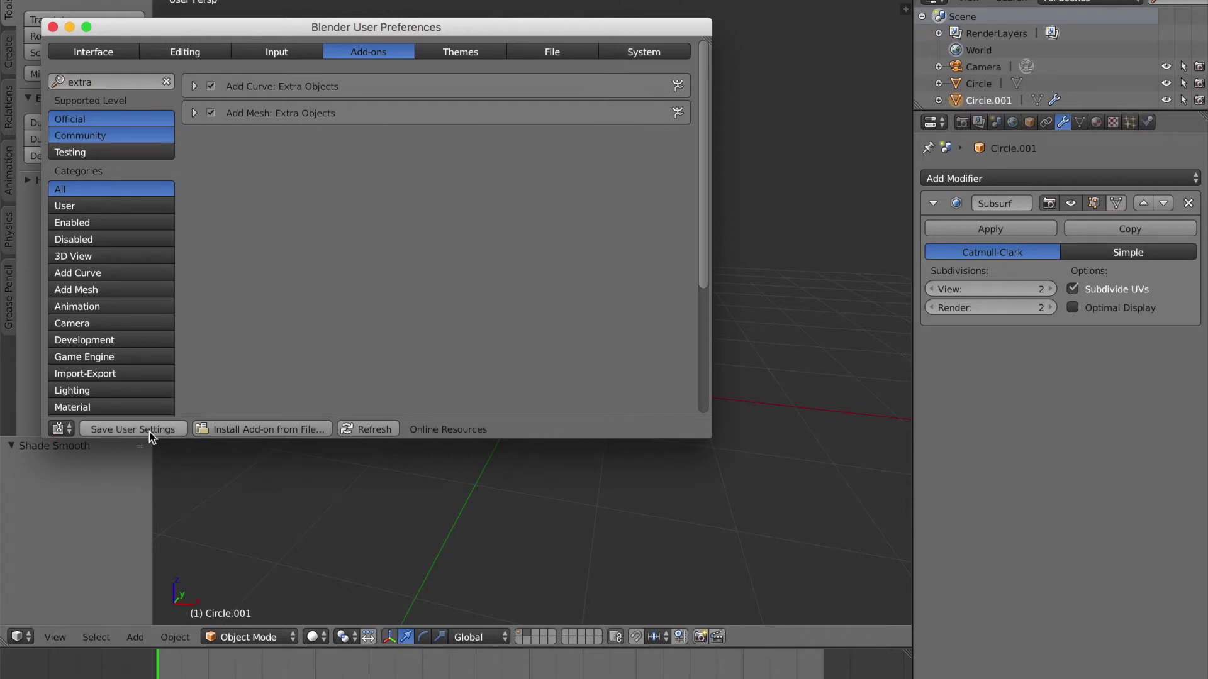
Close the preferences window, add a Spheric spiral curve at the origin, and widen the tool shelf to show its settings
left_click(53, 26)
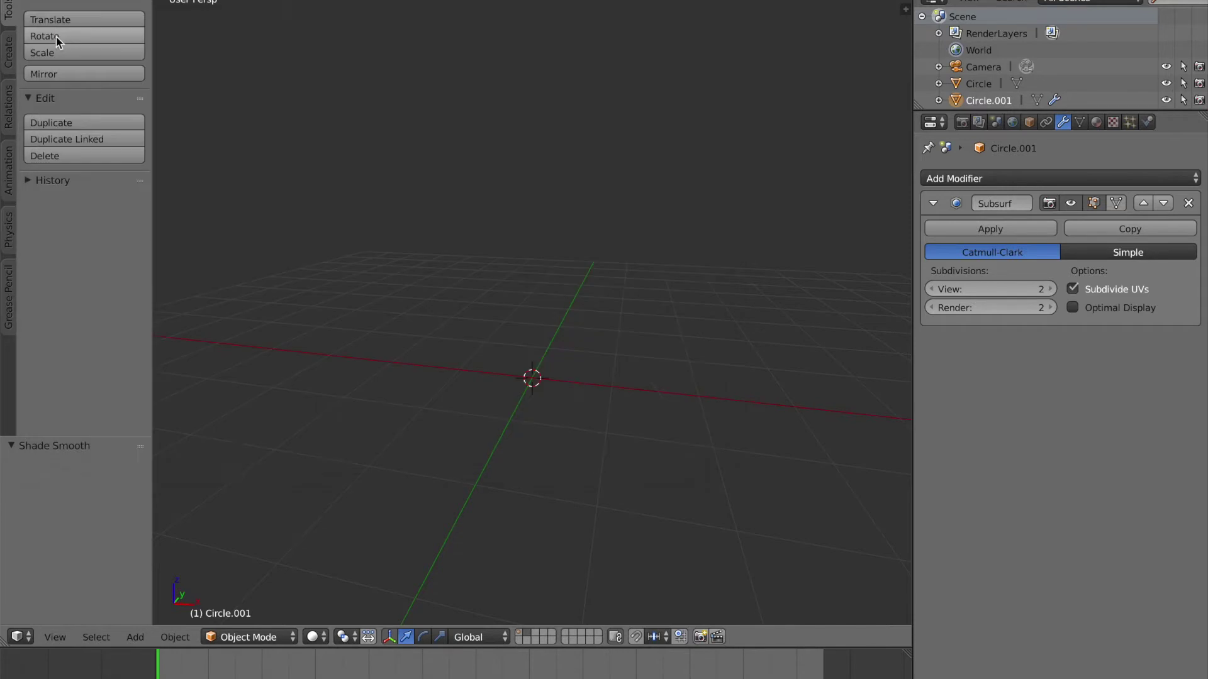
key("shift+a")
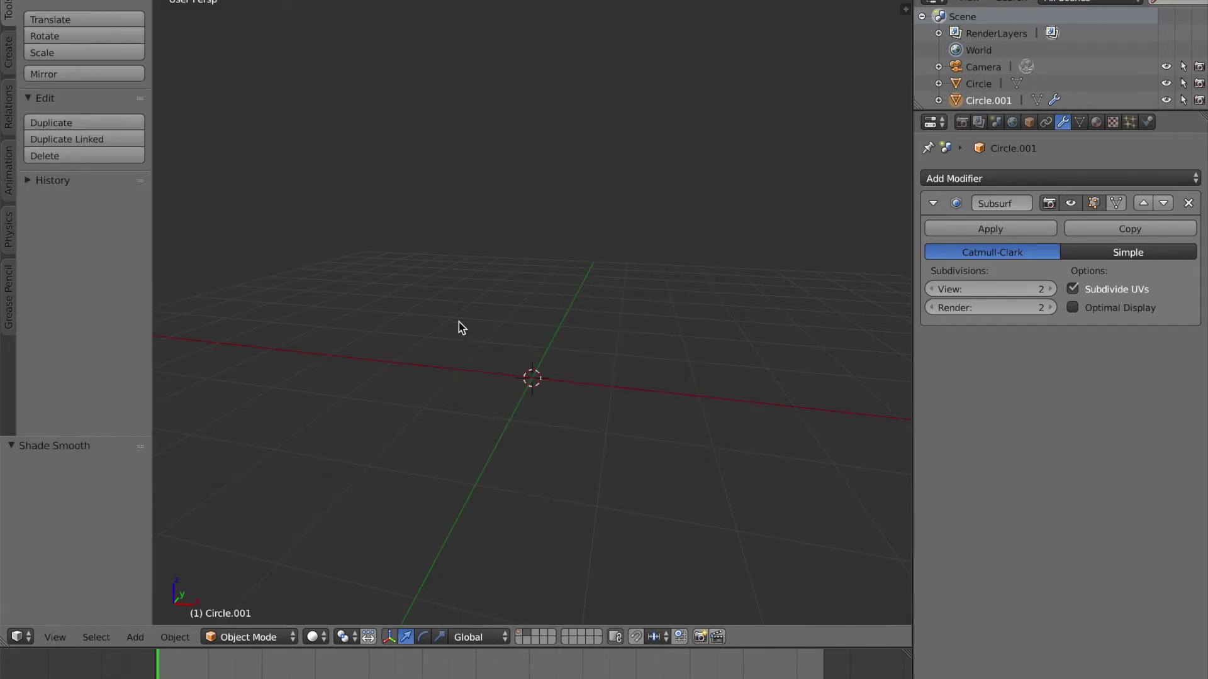
key("shift+a")
mouse_move(461, 326)
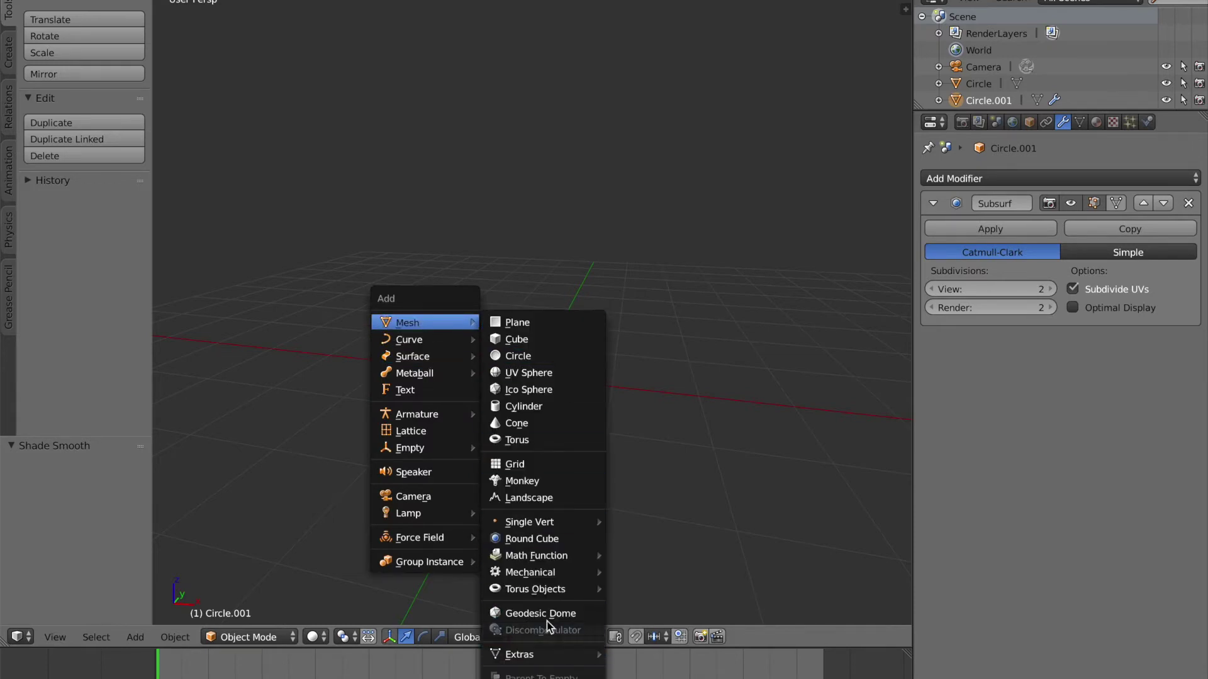
mouse_move(519, 655)
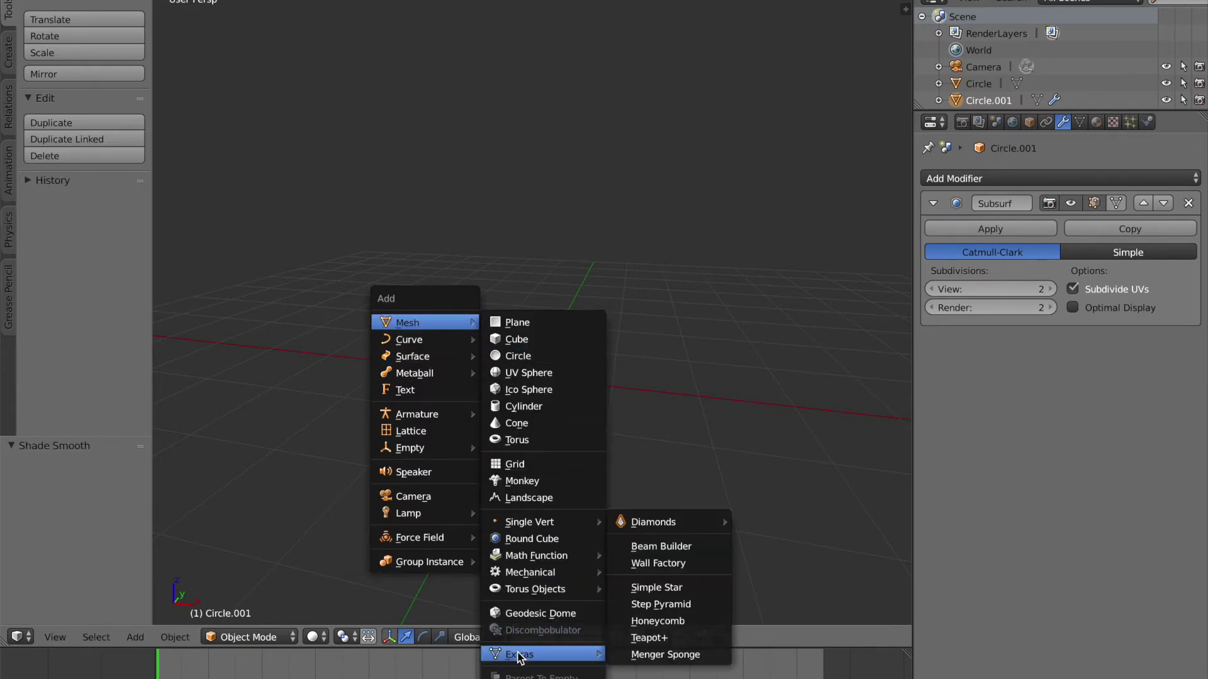
mouse_move(468, 350)
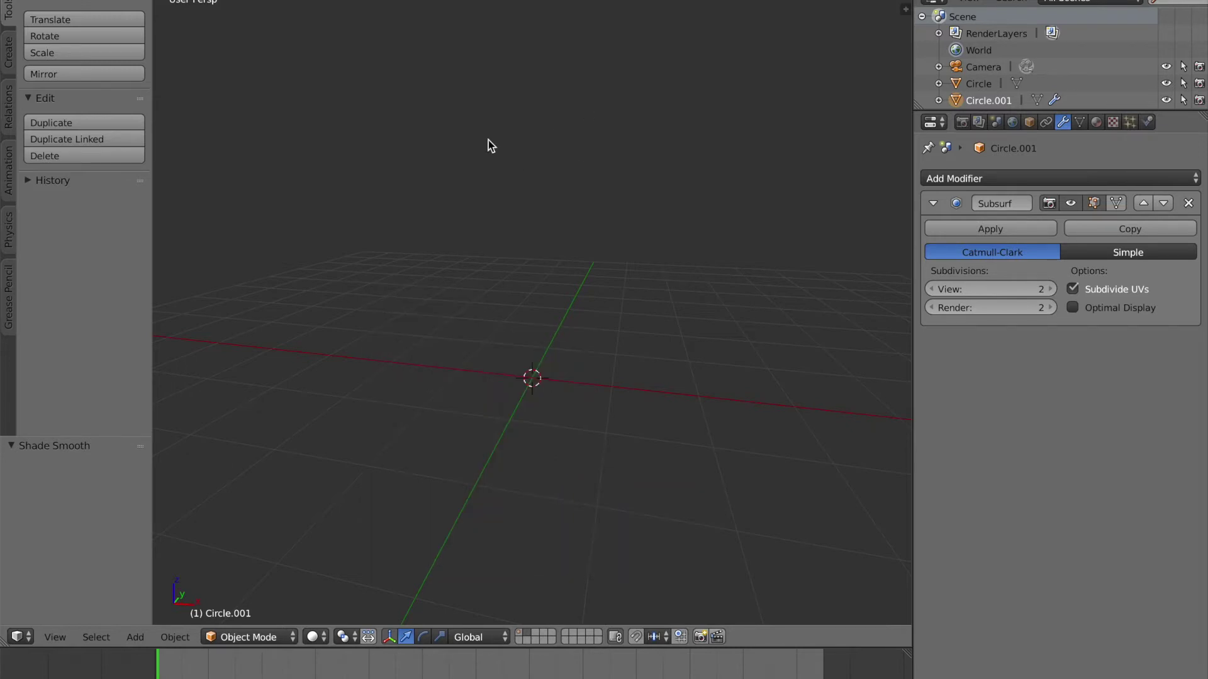
key("shift+a")
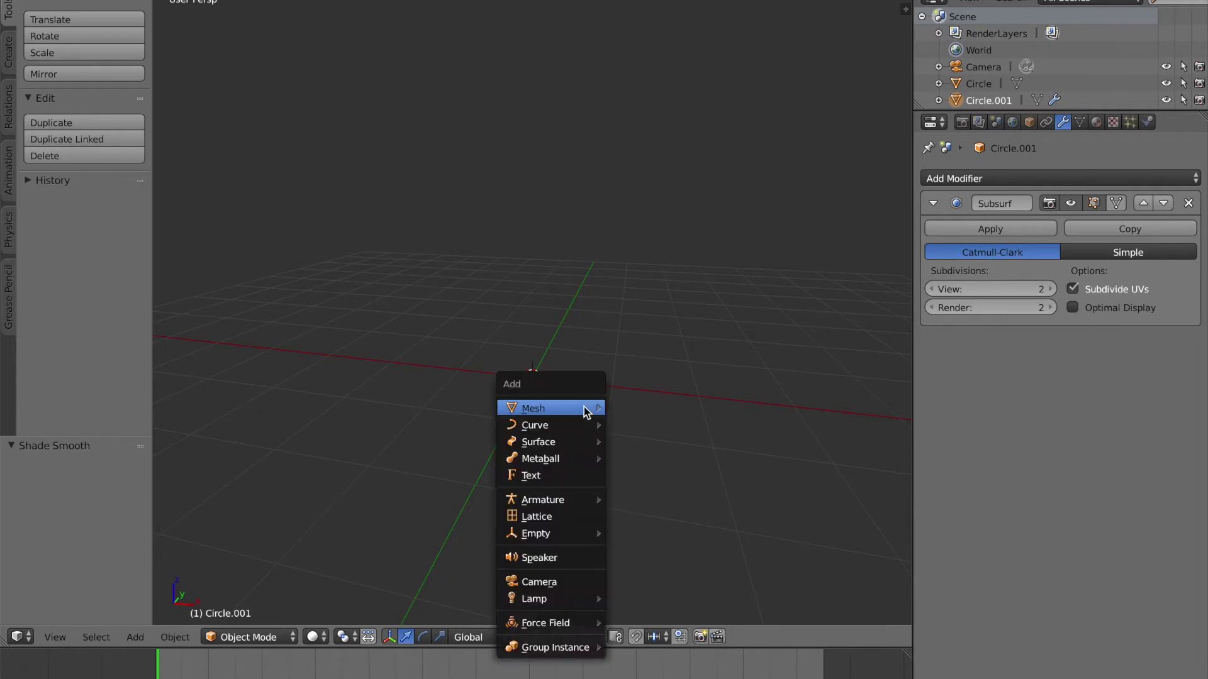
mouse_move(553, 425)
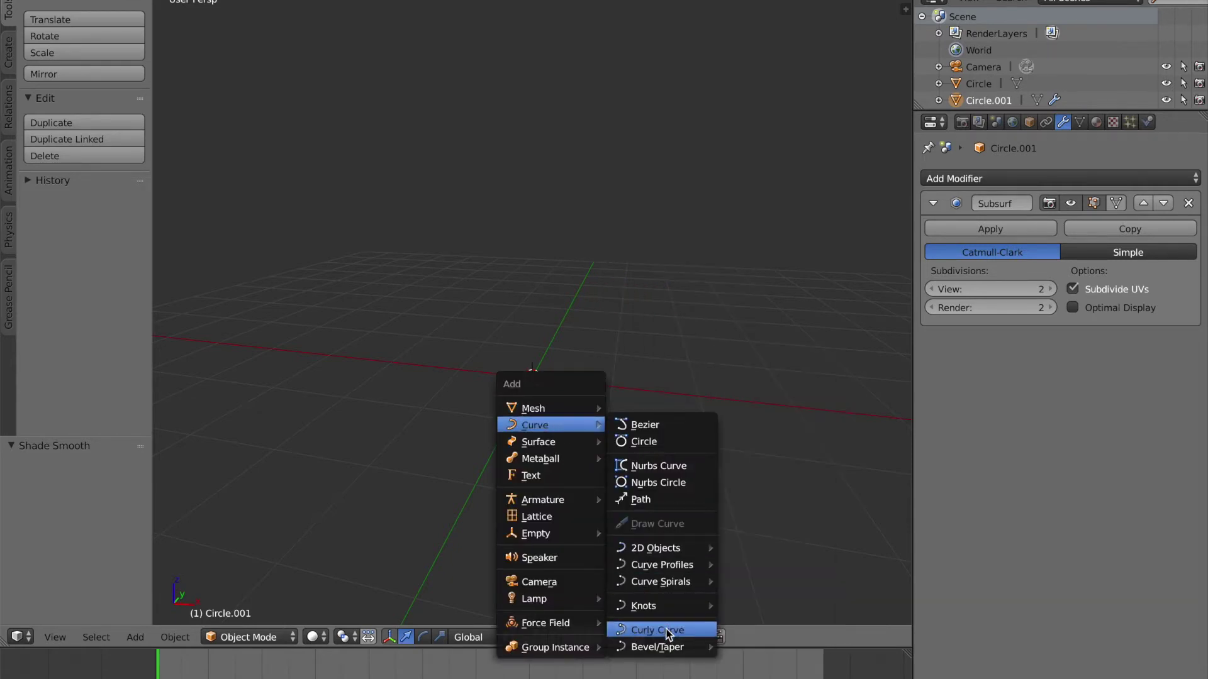
mouse_move(656, 579)
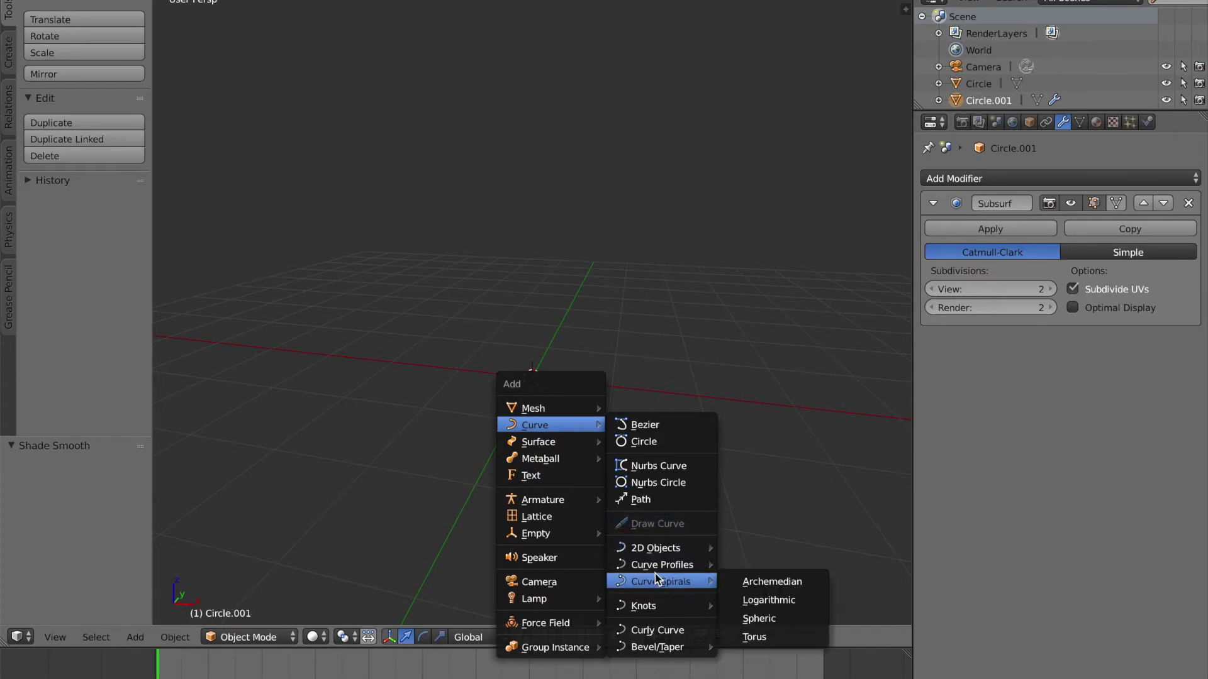
left_click(760, 619)
middle_click_drag(542, 446, 493, 417)
left_click_drag(65, 439, 274, 205)
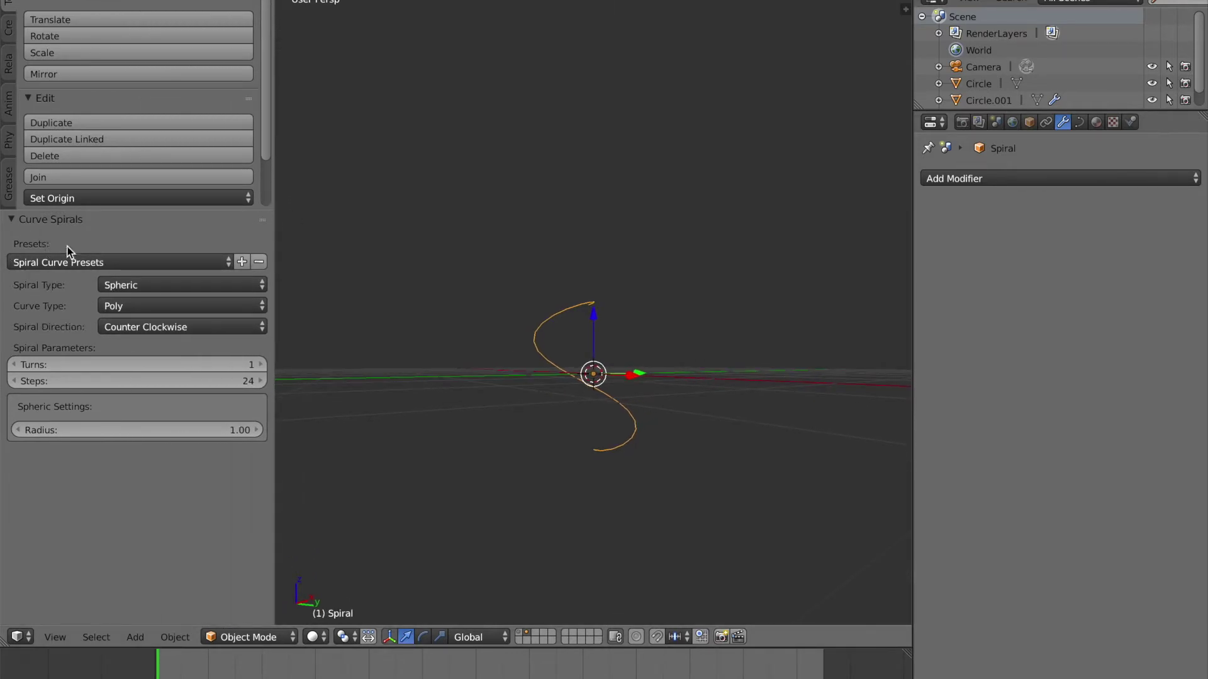
Set the spheric spiral's number of turns to 4
middle_click_drag(515, 351, 655, 394)
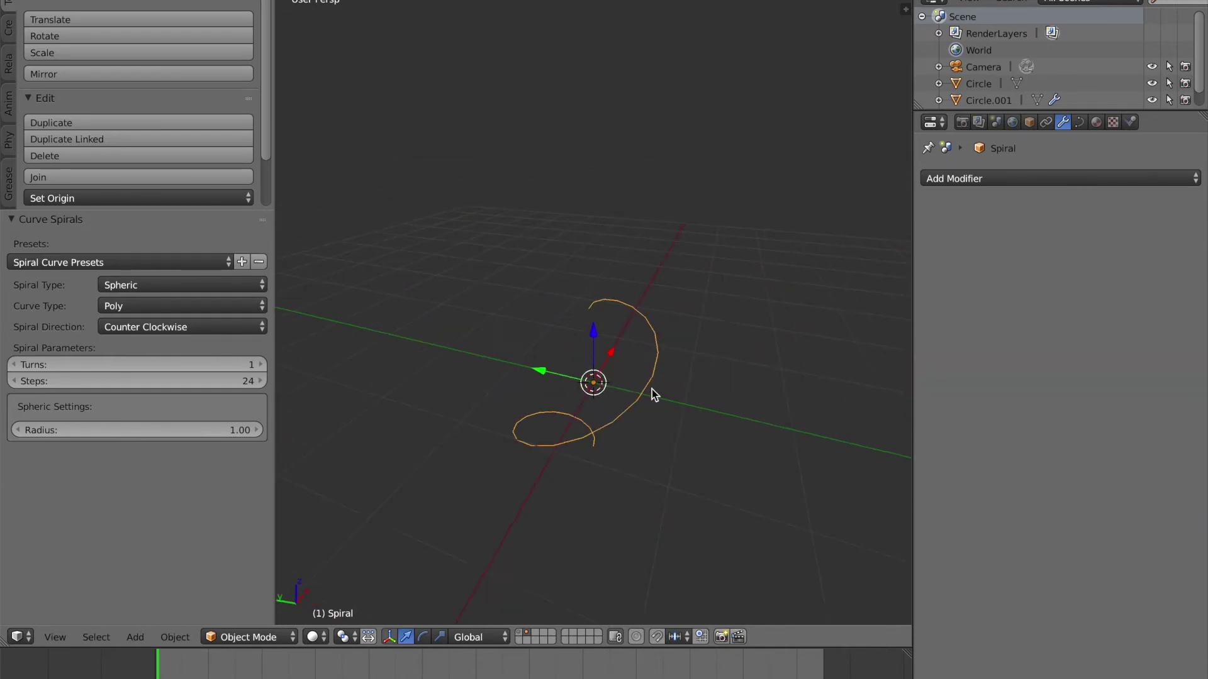
scroll(476, 356, "up", 2)
middle_click_drag(476, 356, 497, 303)
left_click_drag(104, 366, 129, 366)
mouse_move(426, 469)
middle_mouse_down()
mouse_move(458, 433)
mouse_move(485, 440)
mouse_move(445, 472)
mouse_move(438, 454)
middle_mouse_up()
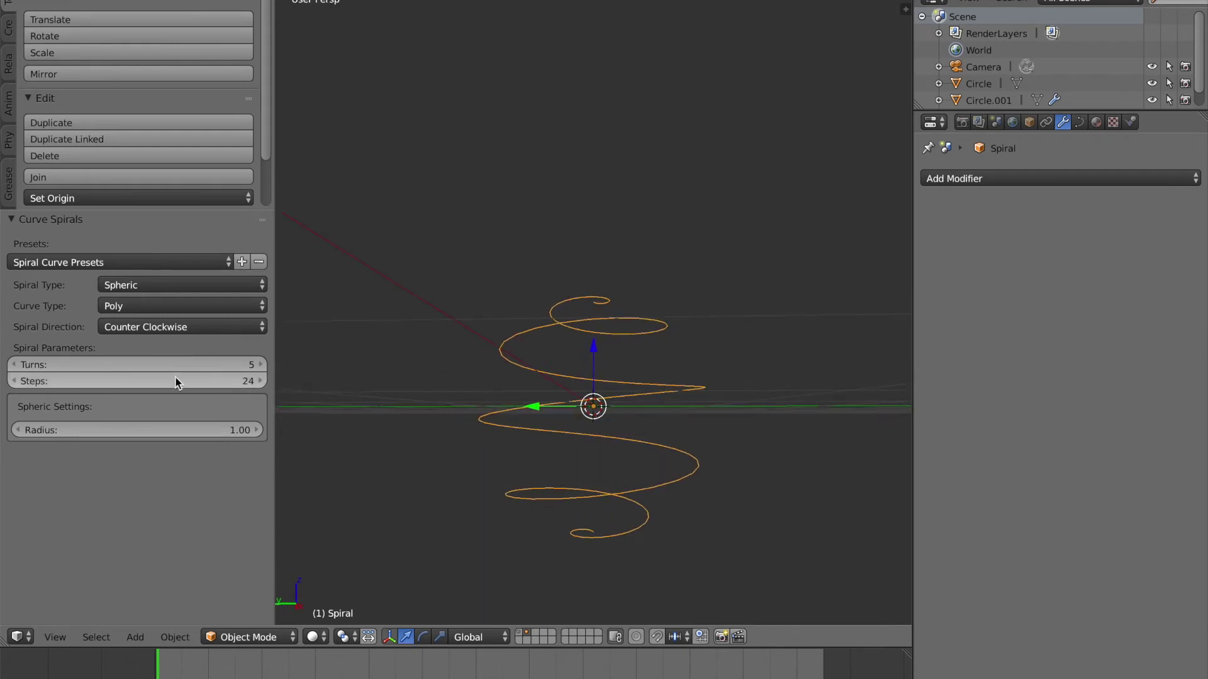
left_click(13, 365)
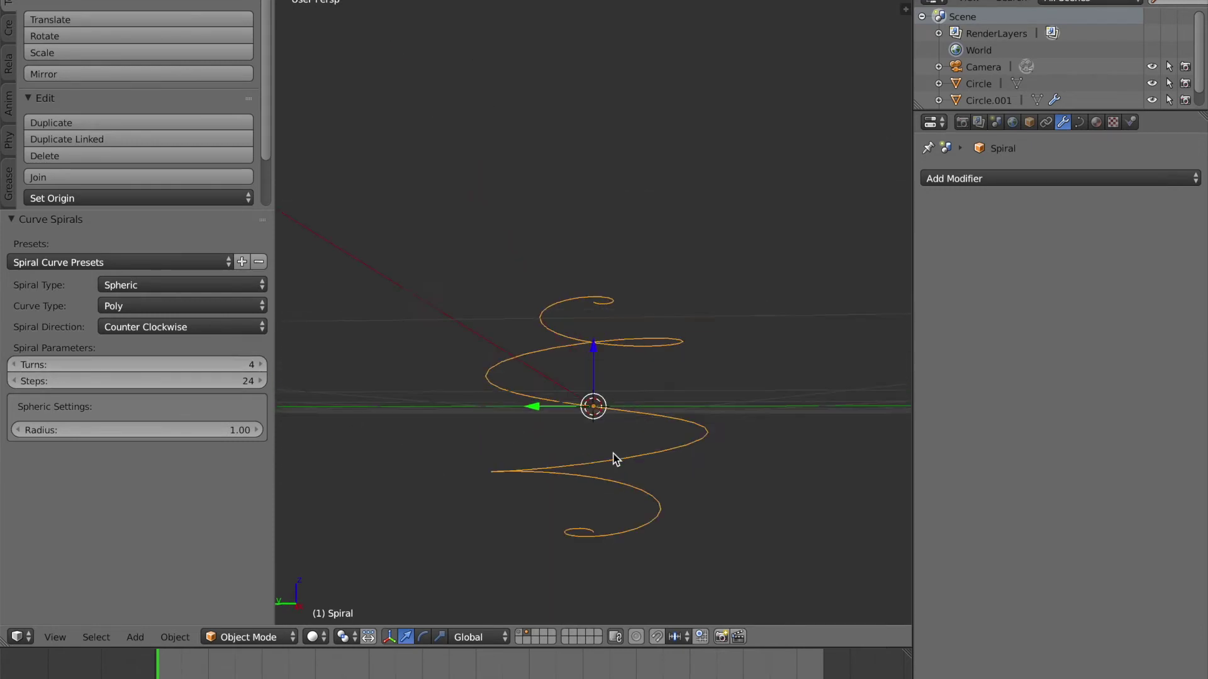
middle_click_drag(289, 409, 565, 441)
Smooth the spiral curve by setting its steps to 75
scroll(556, 459, "up", 5)
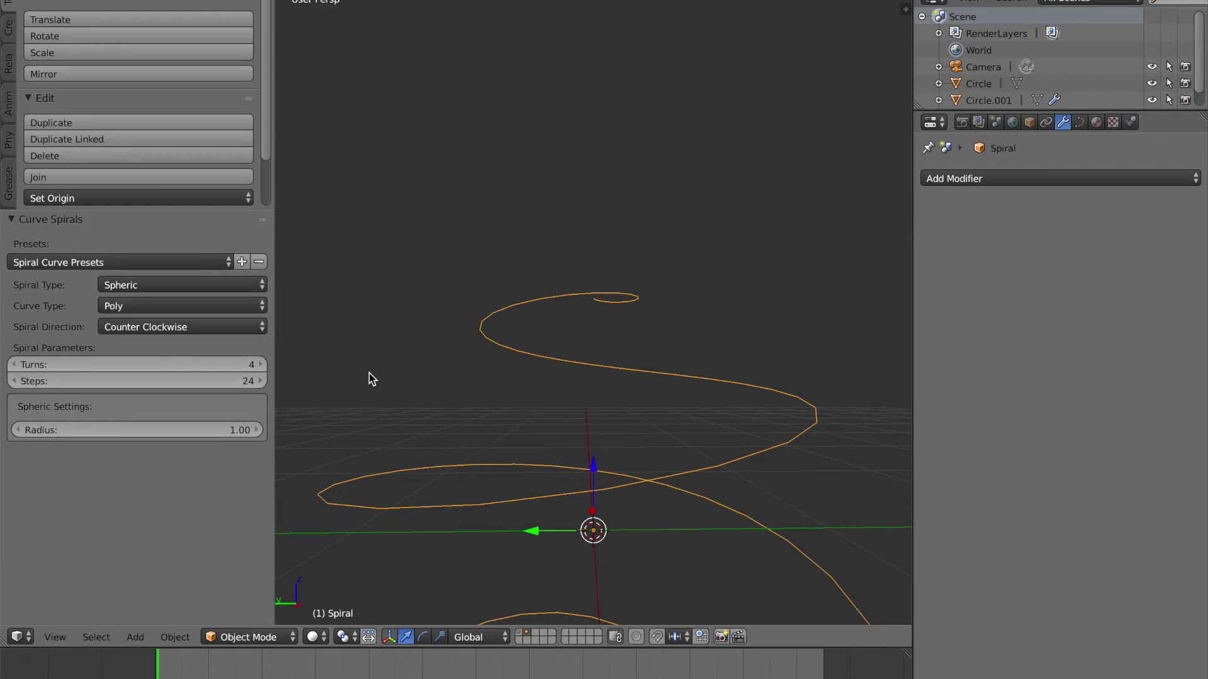
left_click_drag(123, 380, 249, 380)
scroll(558, 402, "down", 5)
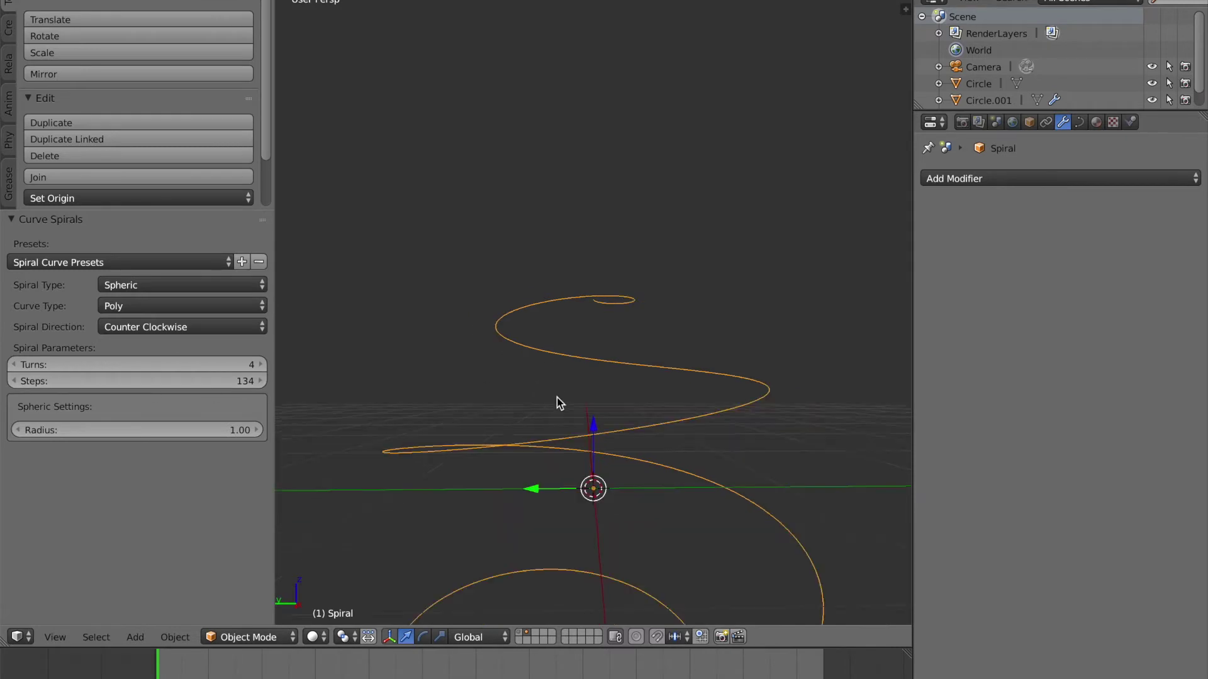
scroll(558, 403, "up", 2)
left_click(217, 379)
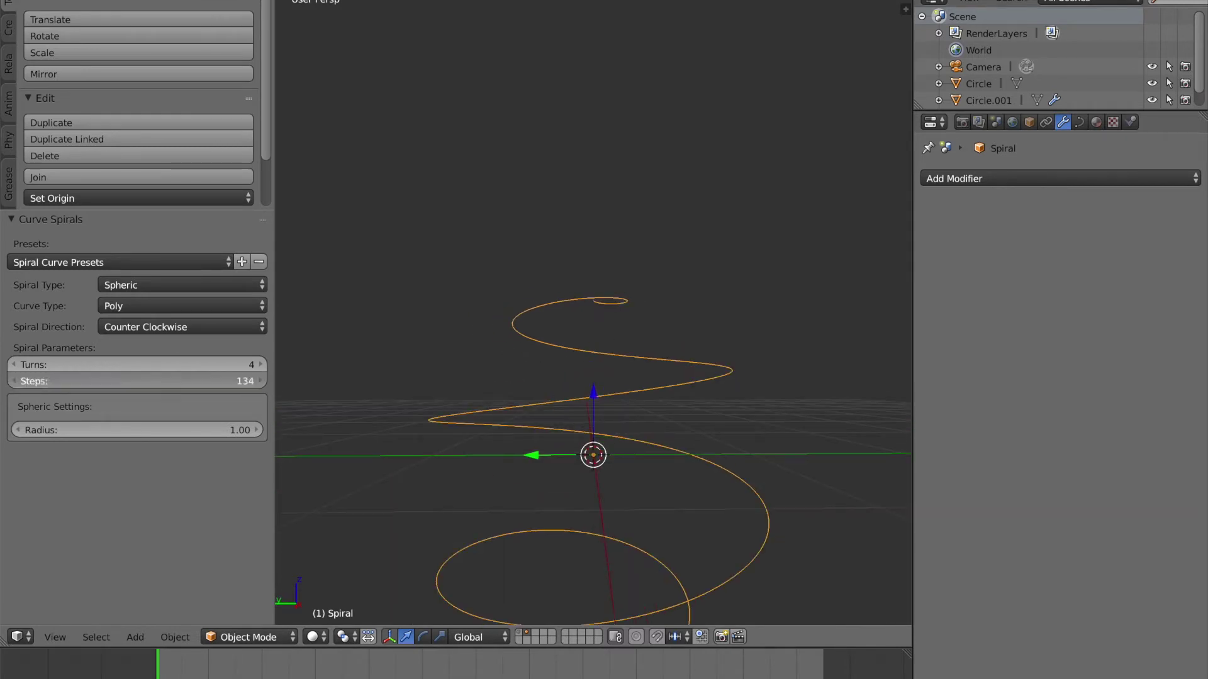
type("6")
type("75")
key("Return")
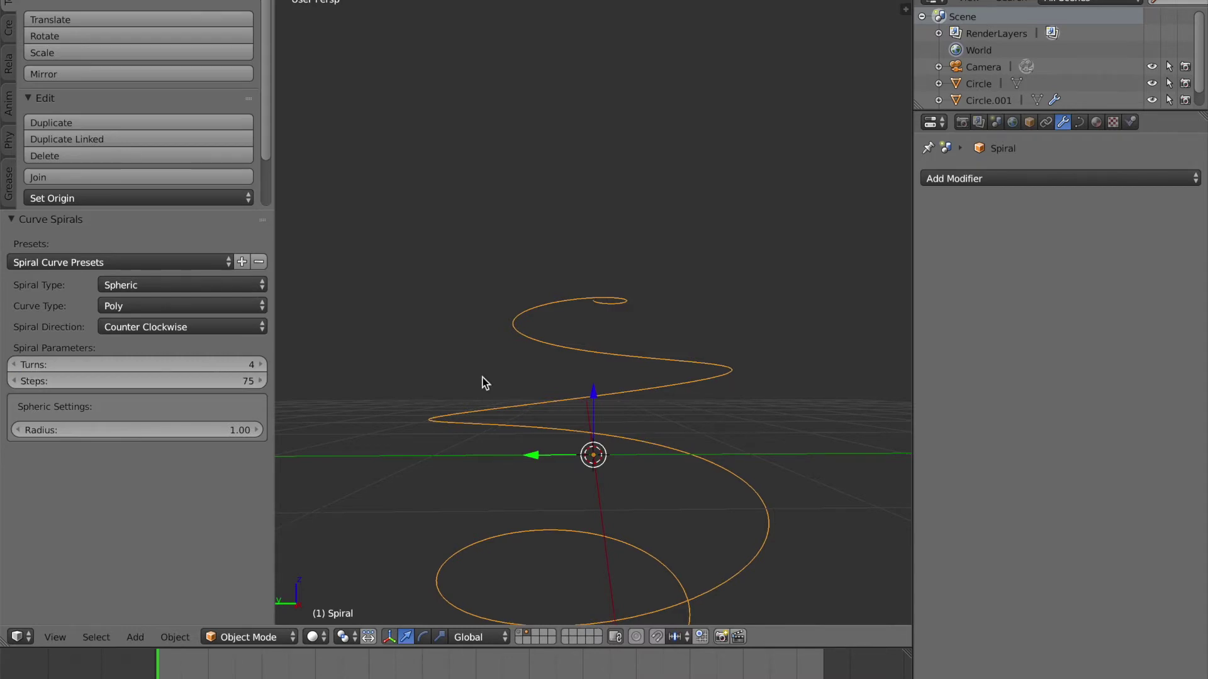
Inspect the spiral curve up close and from different angles, and save the file over the existing one
scroll(702, 479, "up", 3)
scroll(702, 478, "down", 2)
scroll(702, 478, "down", 2)
scroll(702, 478, "up", 1)
middle_click_drag(700, 458, 697, 443)
scroll(697, 442, "down", 3)
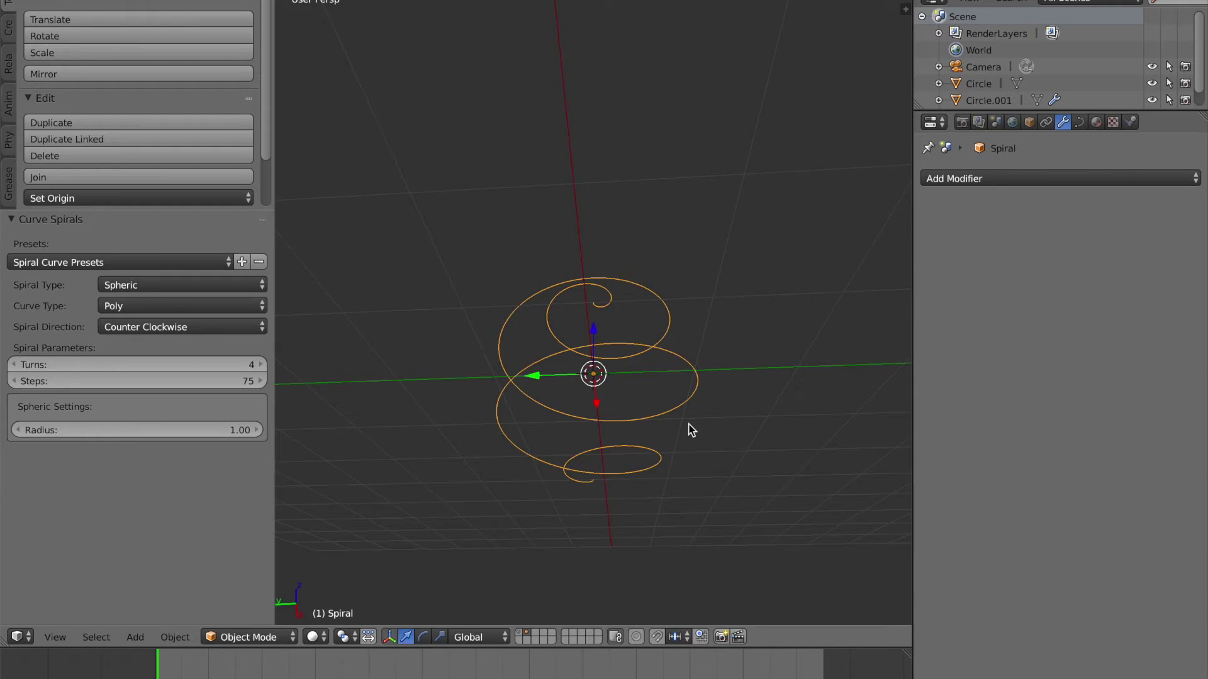
key("ctrl+s")
left_click(689, 425)
middle_click_drag(658, 445, 658, 477)
scroll(617, 409, "up", 3)
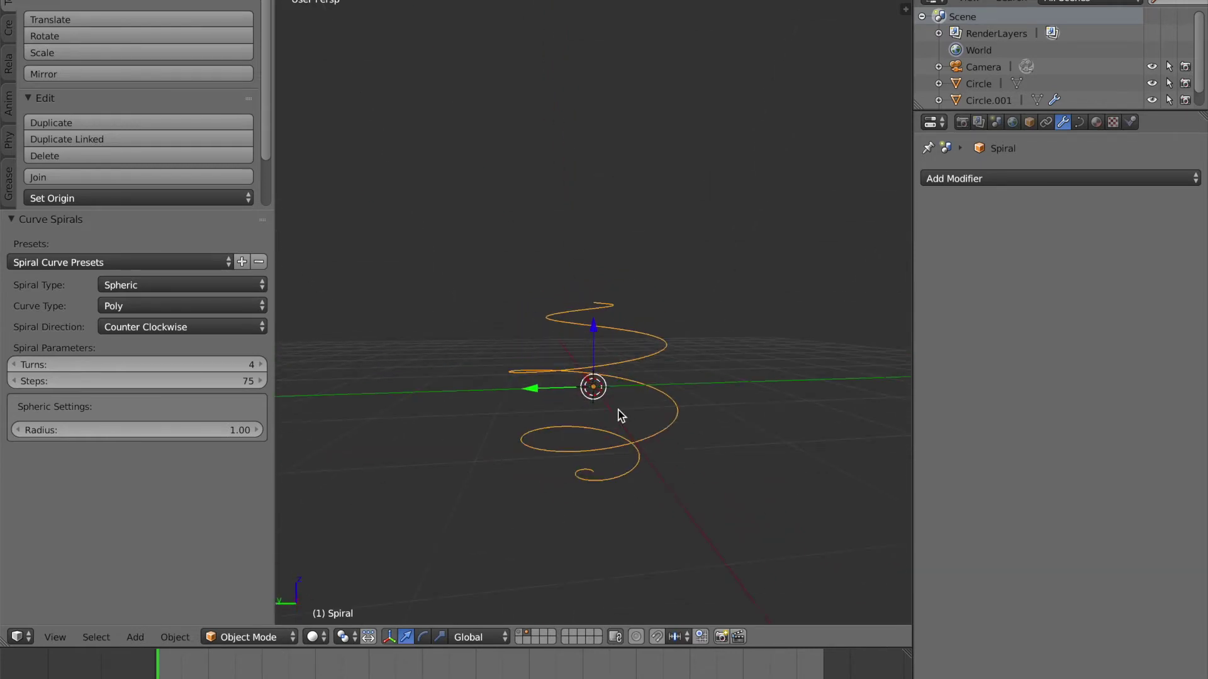
middle_click_drag(724, 455, 709, 448)
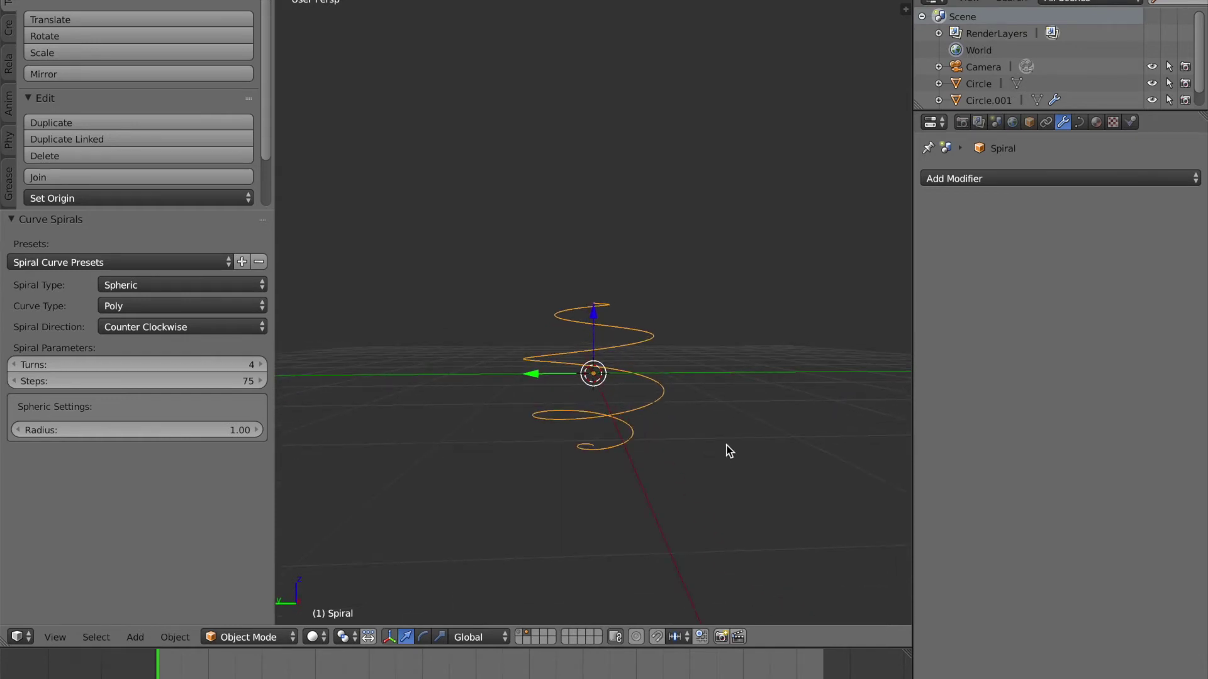
Rotate the spiral 90 degrees about the global Y axis and move it up about 1.059 along Z
key("KP_1")
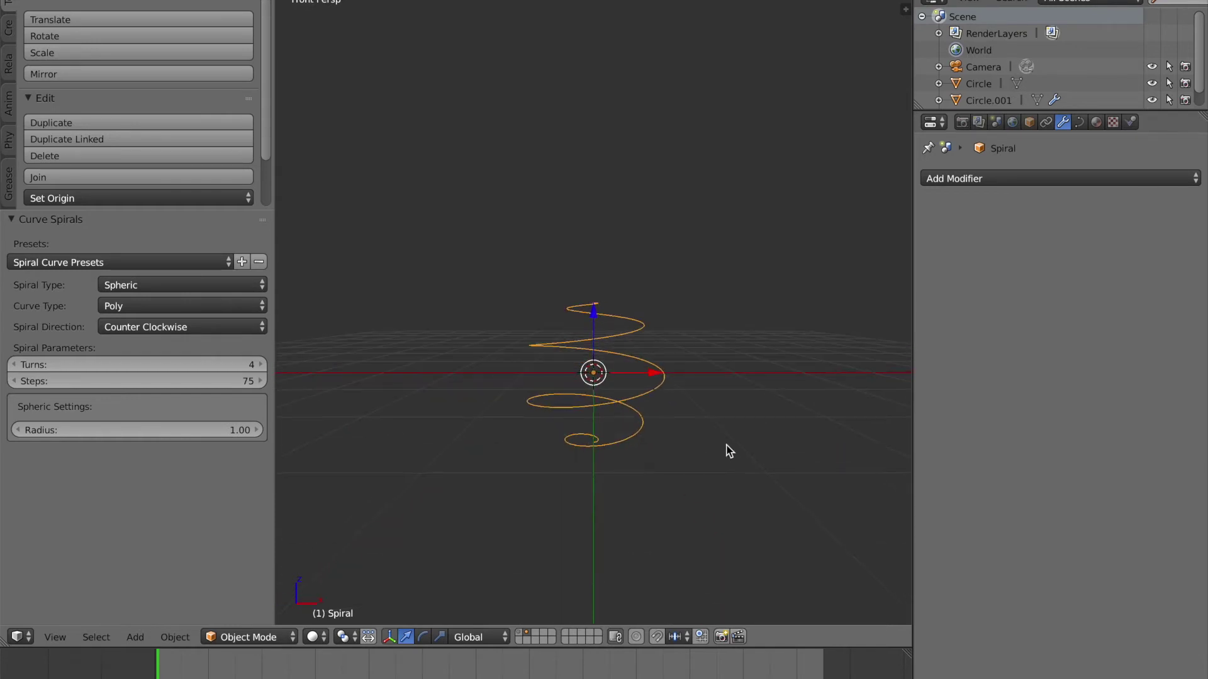
key("r")
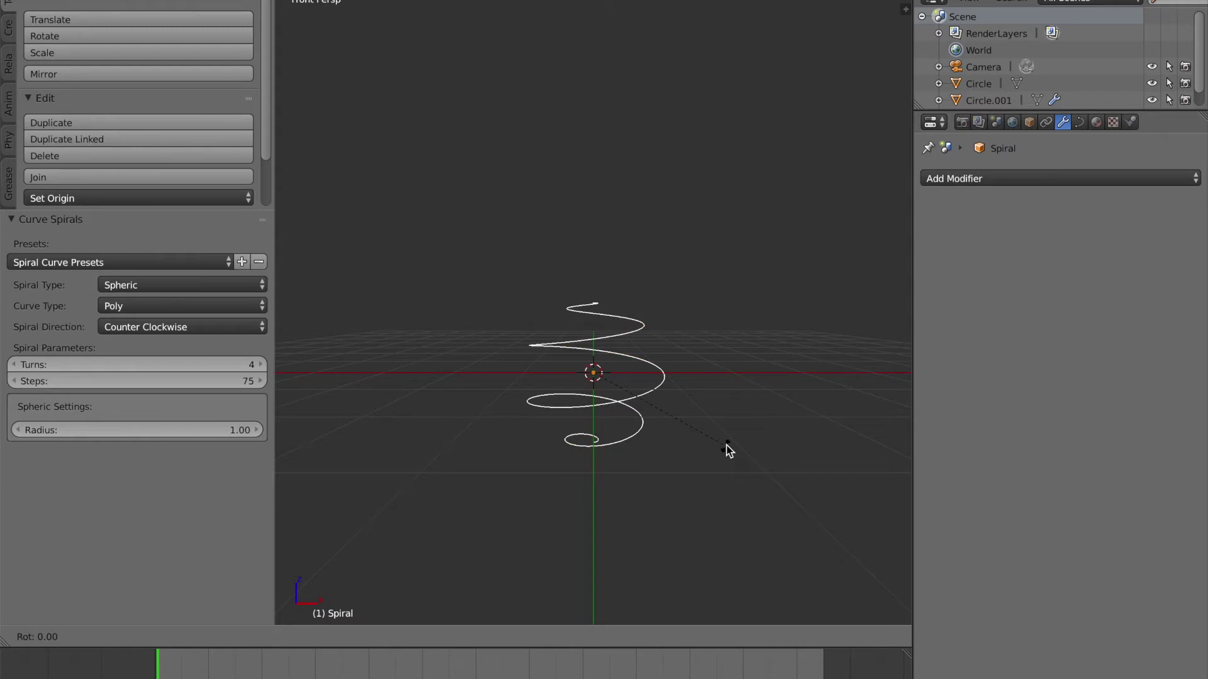
key("y")
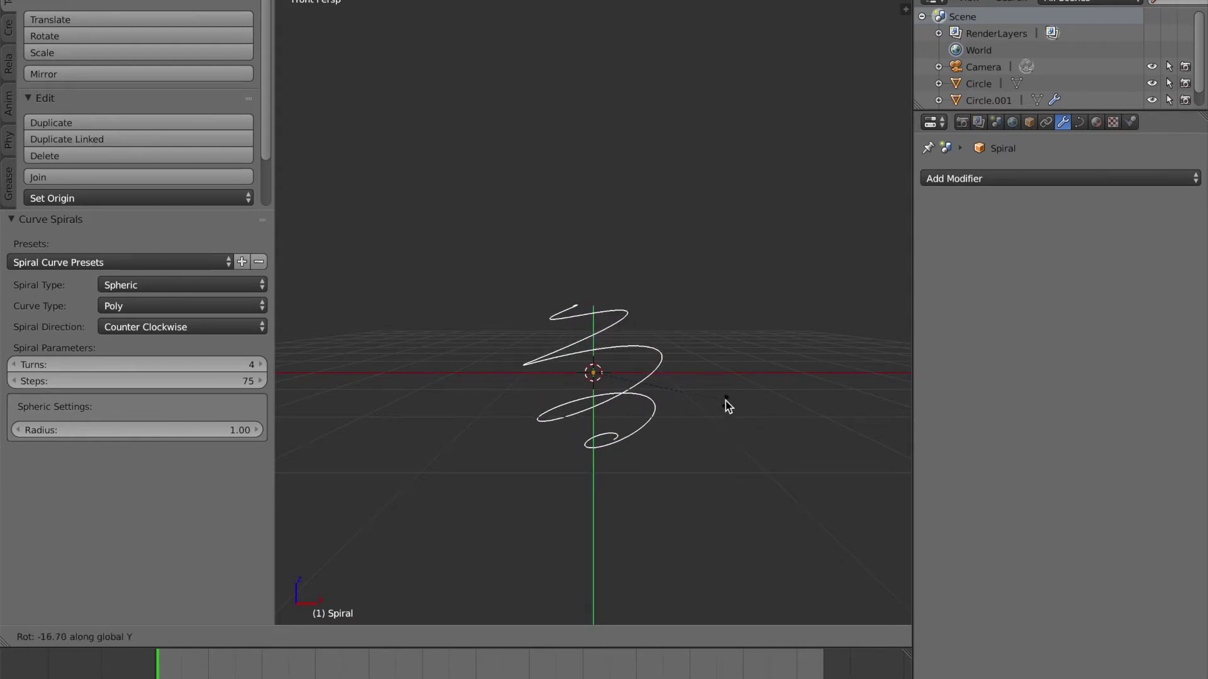
type("90")
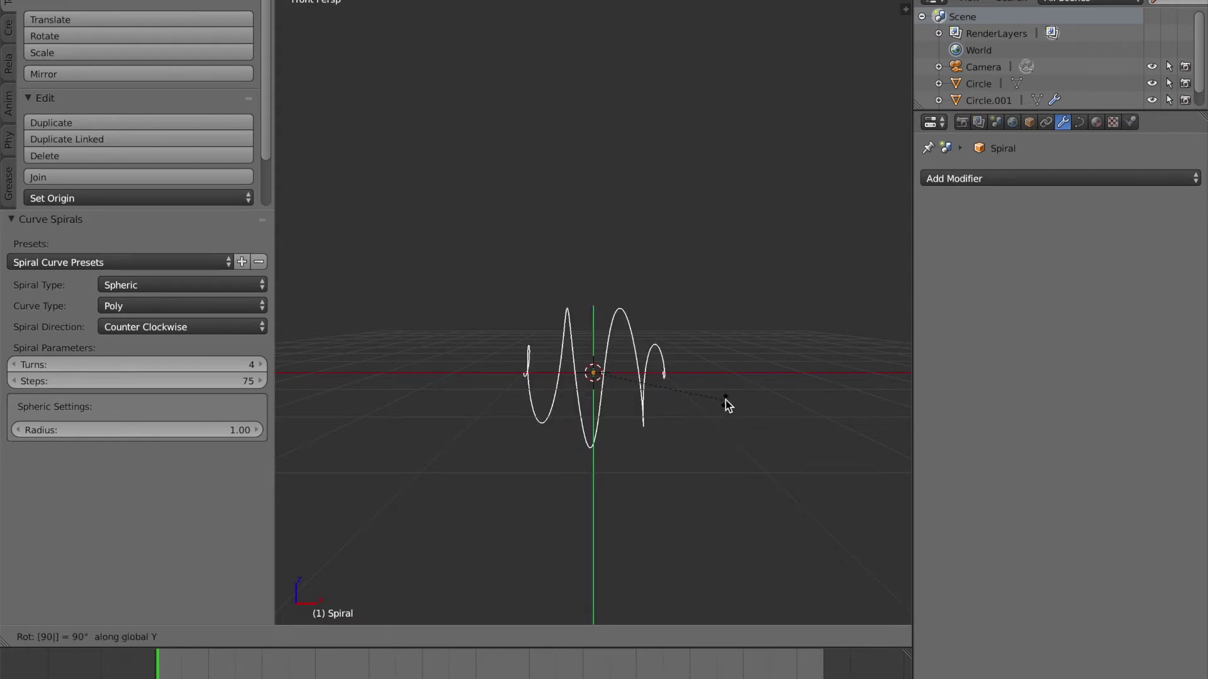
key("Return")
left_click_drag(599, 324, 599, 251)
mouse_move(599, 252)
middle_mouse_down()
mouse_move(647, 249)
mouse_move(604, 258)
middle_mouse_up()
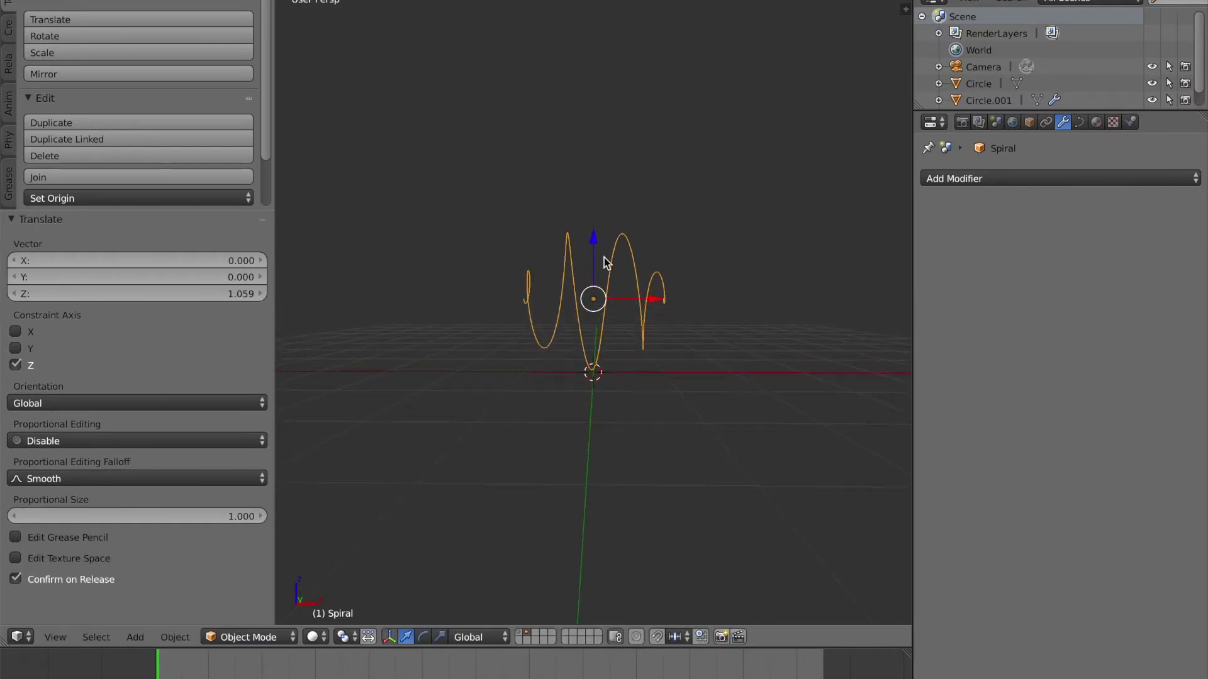
Stretch the spiral along X by a factor of about 1.564 and check its shape from the top and front
key("KP_1")
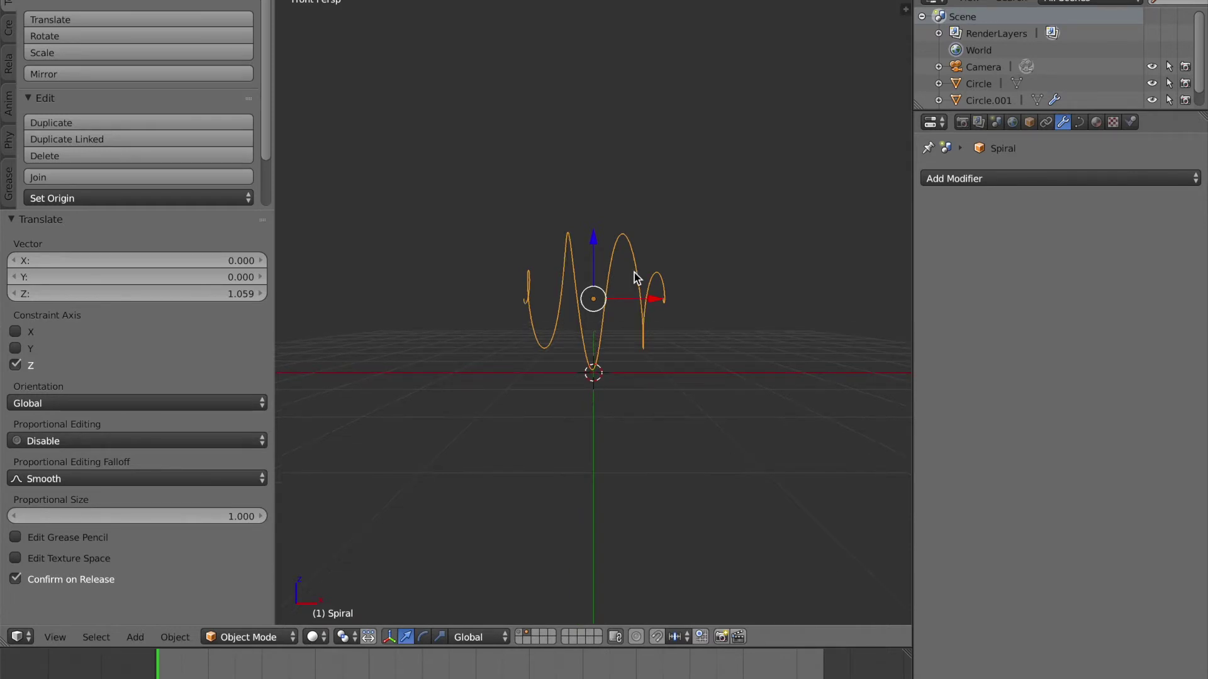
key("s")
key("x")
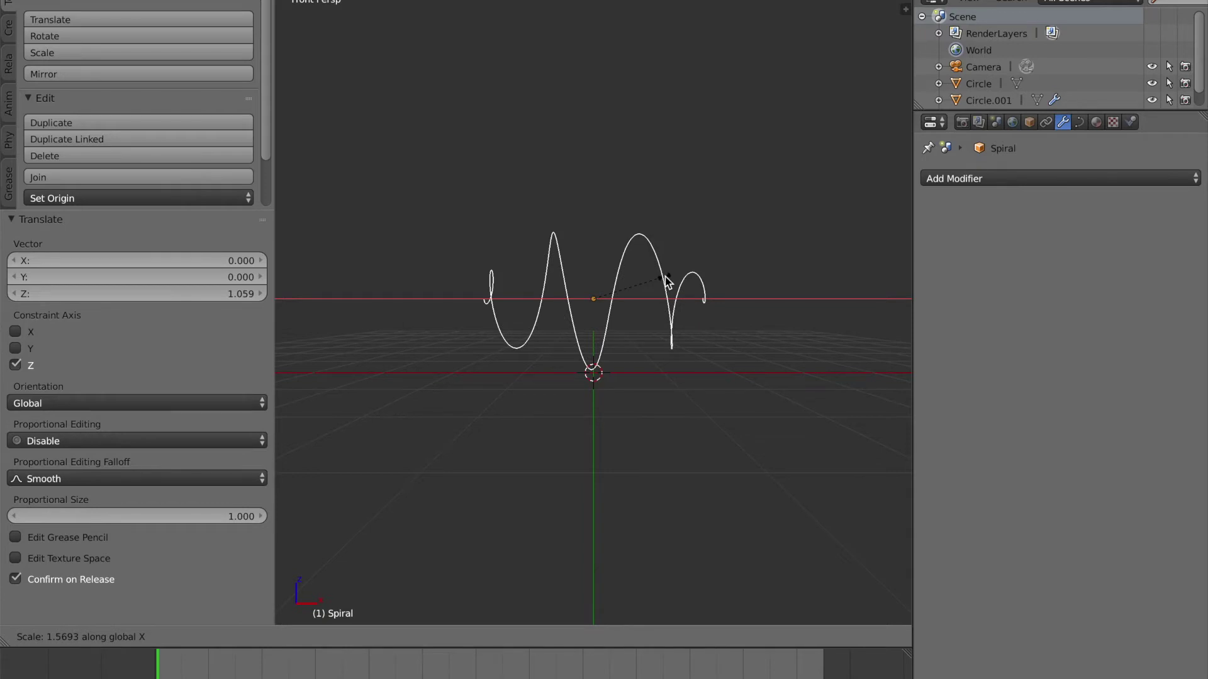
left_click(657, 281)
middle_click_drag(641, 281, 800, 284)
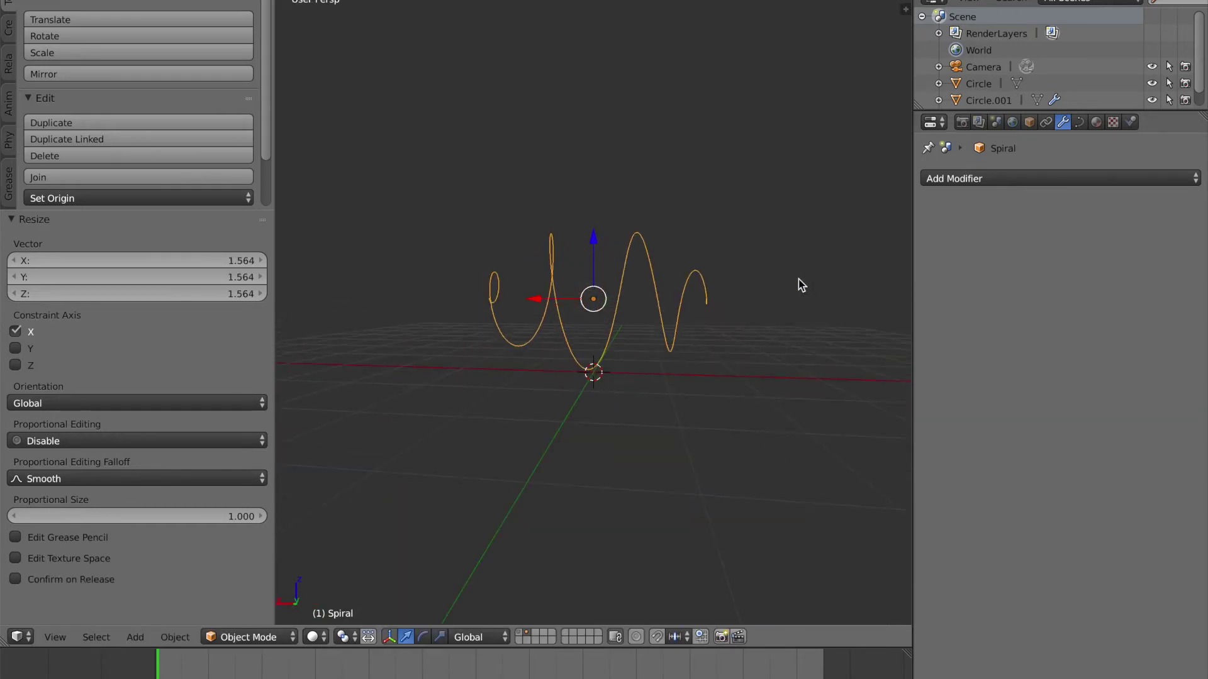
key("KP_7")
key("KP_1")
Add a 32-vertex cylinder at the origin, narrow the tool shelf, and scale the cylinder uniformly by about 0.077
scroll(798, 280, "down", 3)
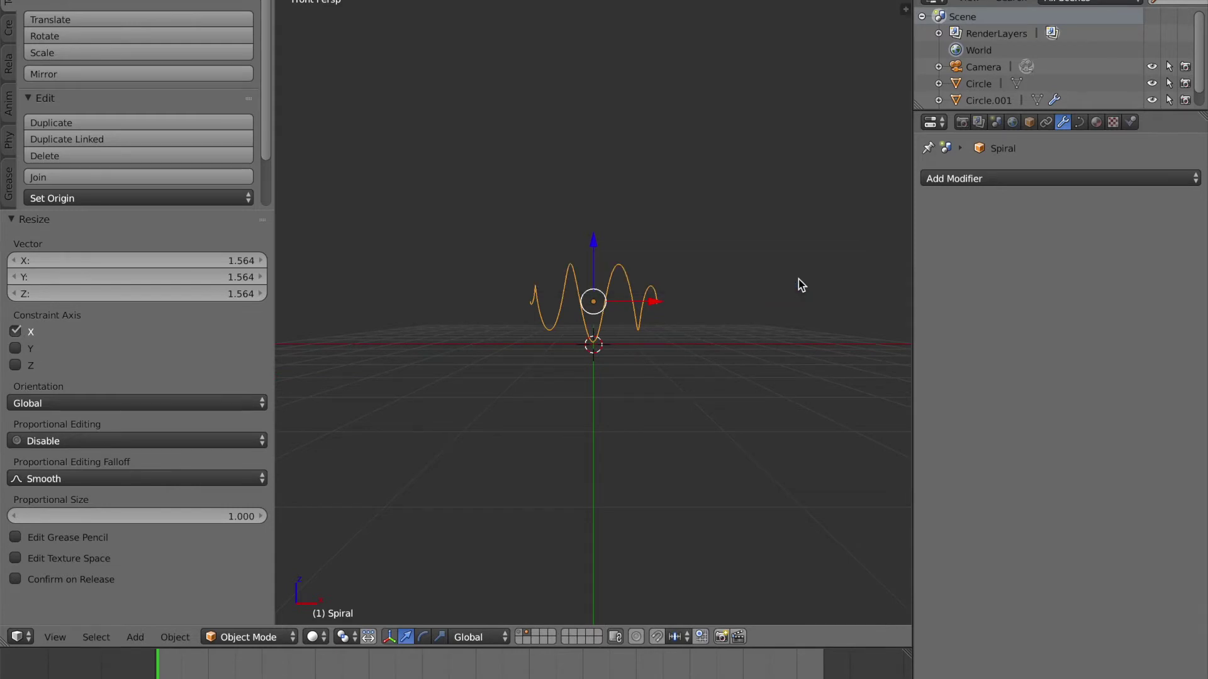
key("shift+a")
mouse_move(753, 281)
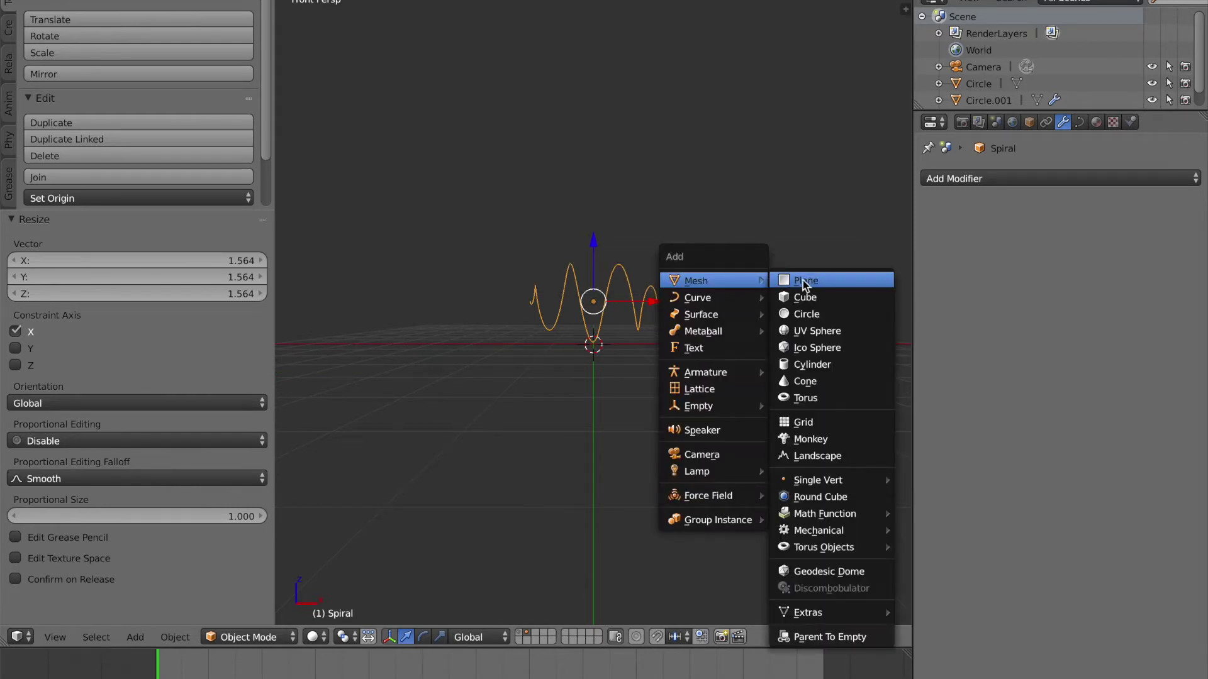
left_click(818, 366)
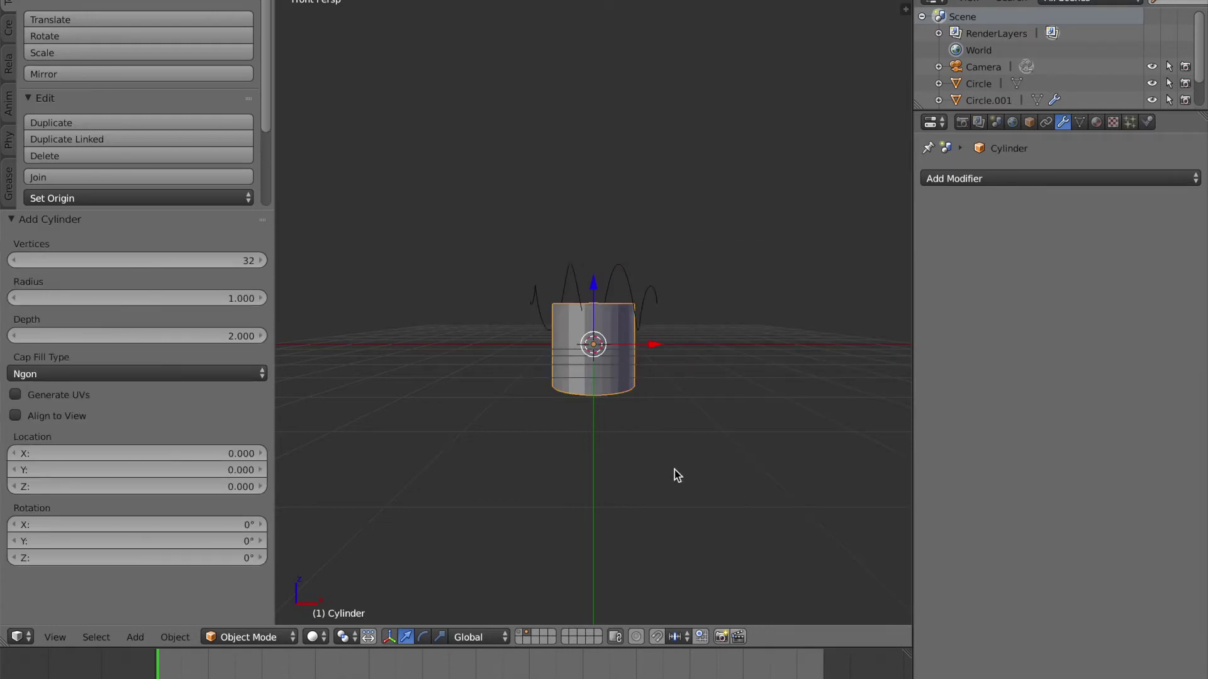
left_click_drag(274, 414, 72, 417)
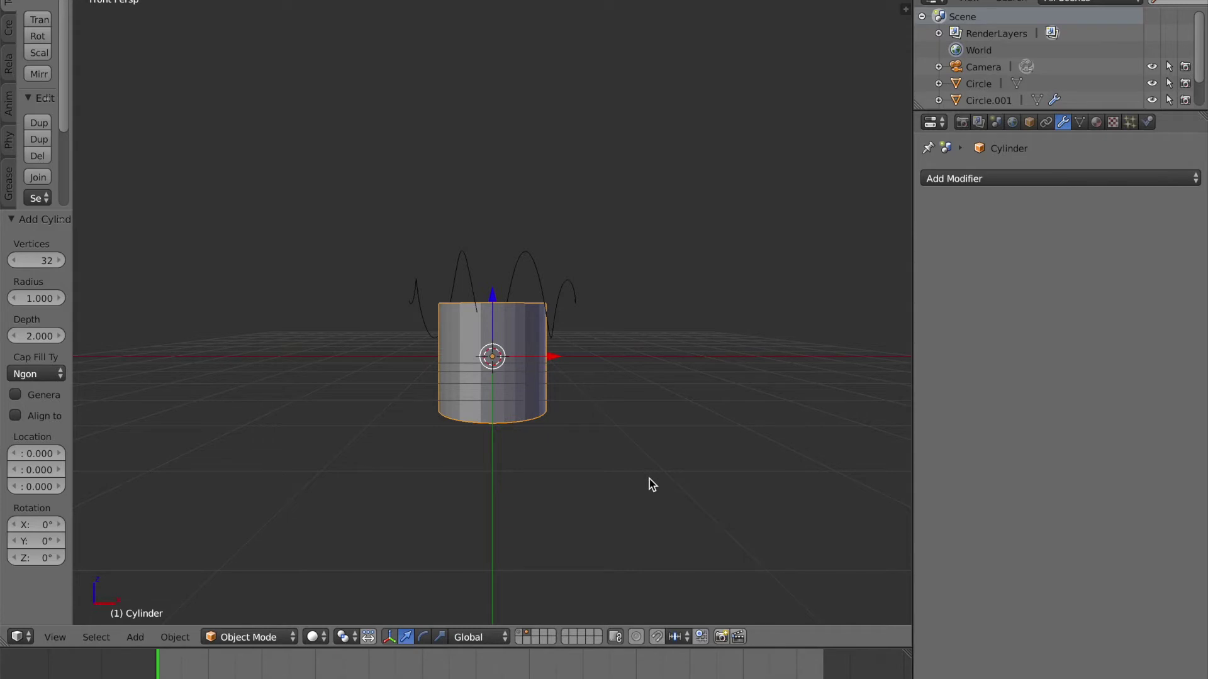
key("s")
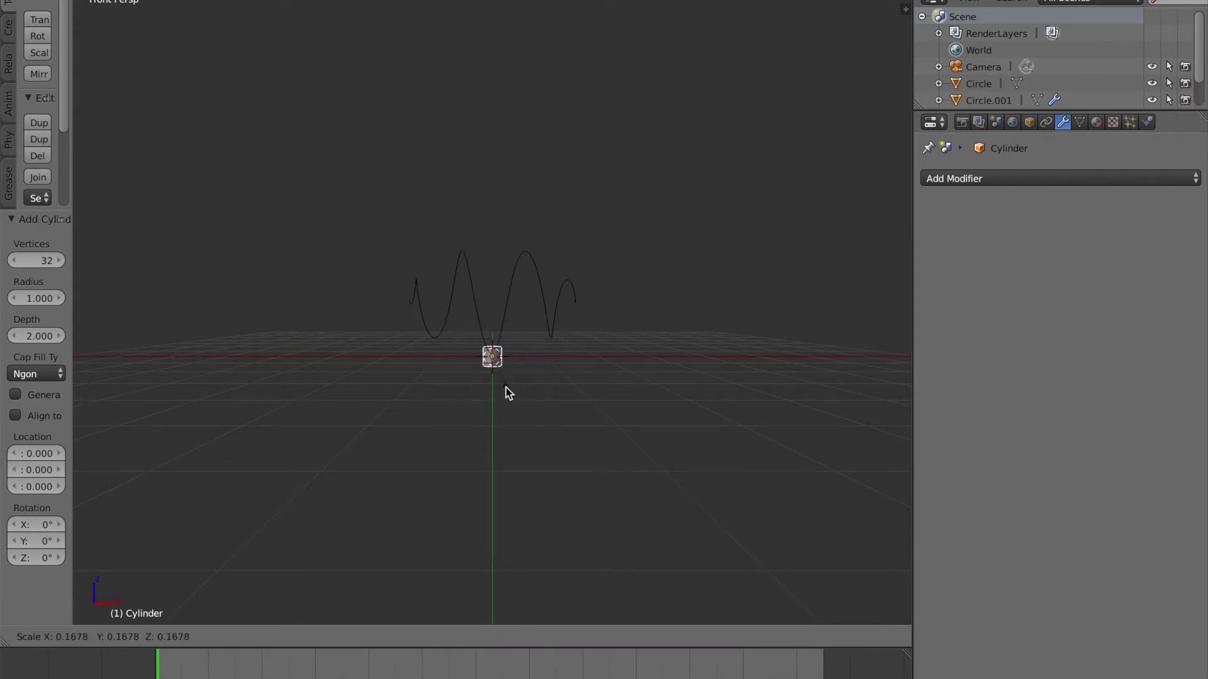
left_click(495, 380)
Stretch the small cylinder along Z by a factor of about 18.2 into a thin vertical rod
scroll(494, 396, "up", 2)
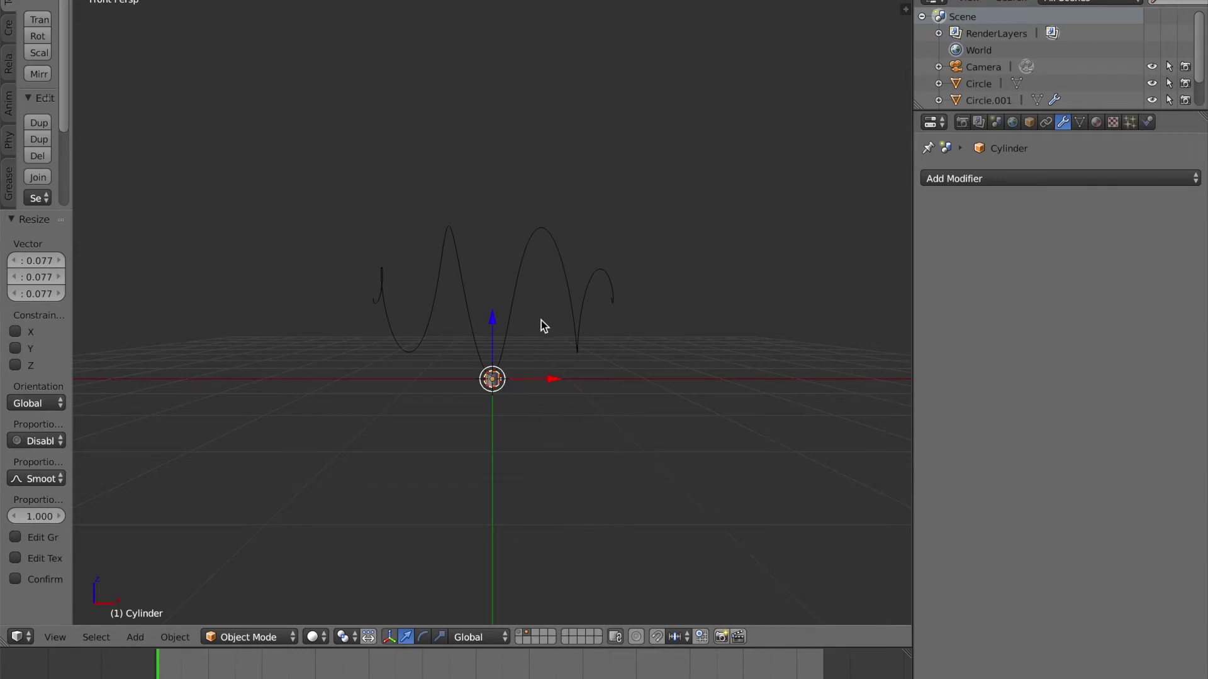
key("s")
key("z")
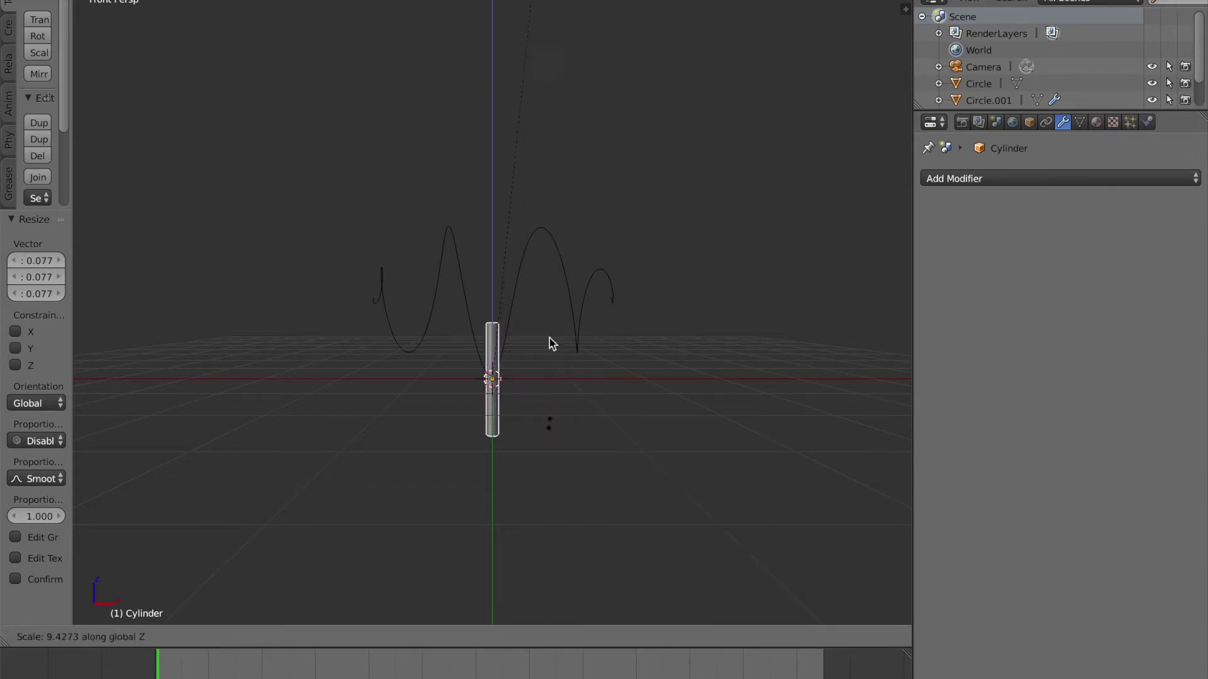
left_click(545, 588)
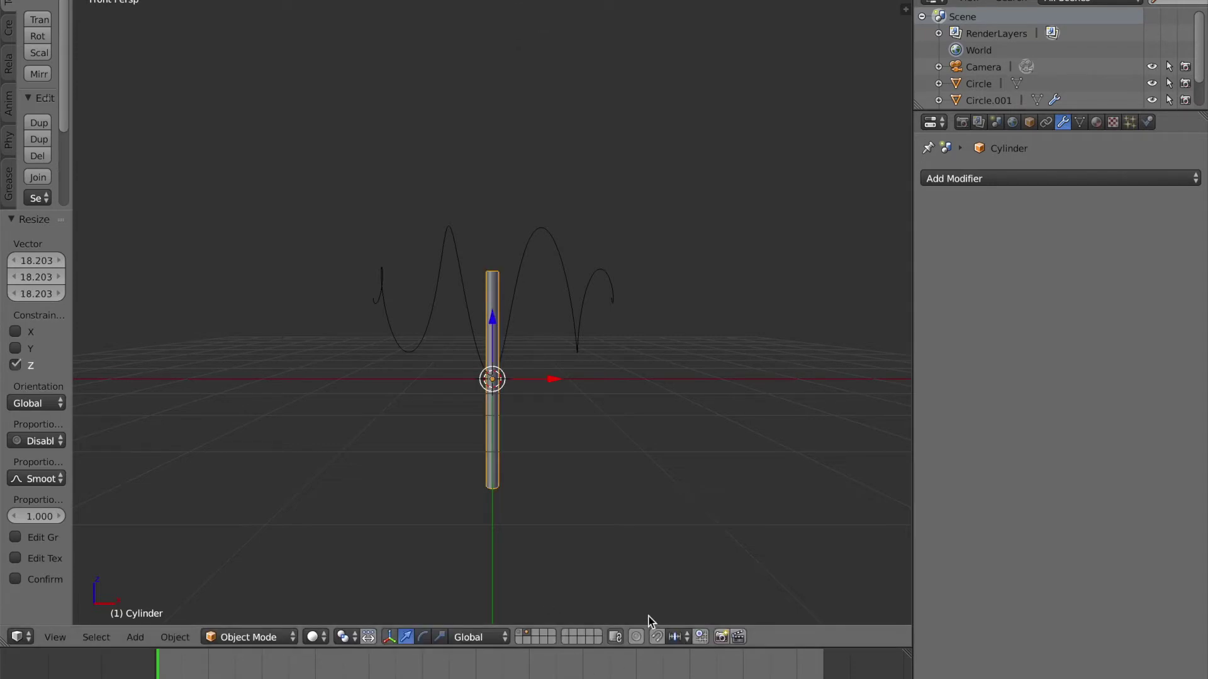
Thin the rod by scaling it uniformly by about 0.743, and stretch it along Z by a factor of about 1.729
key("s")
left_click(599, 564)
key("s")
key("z")
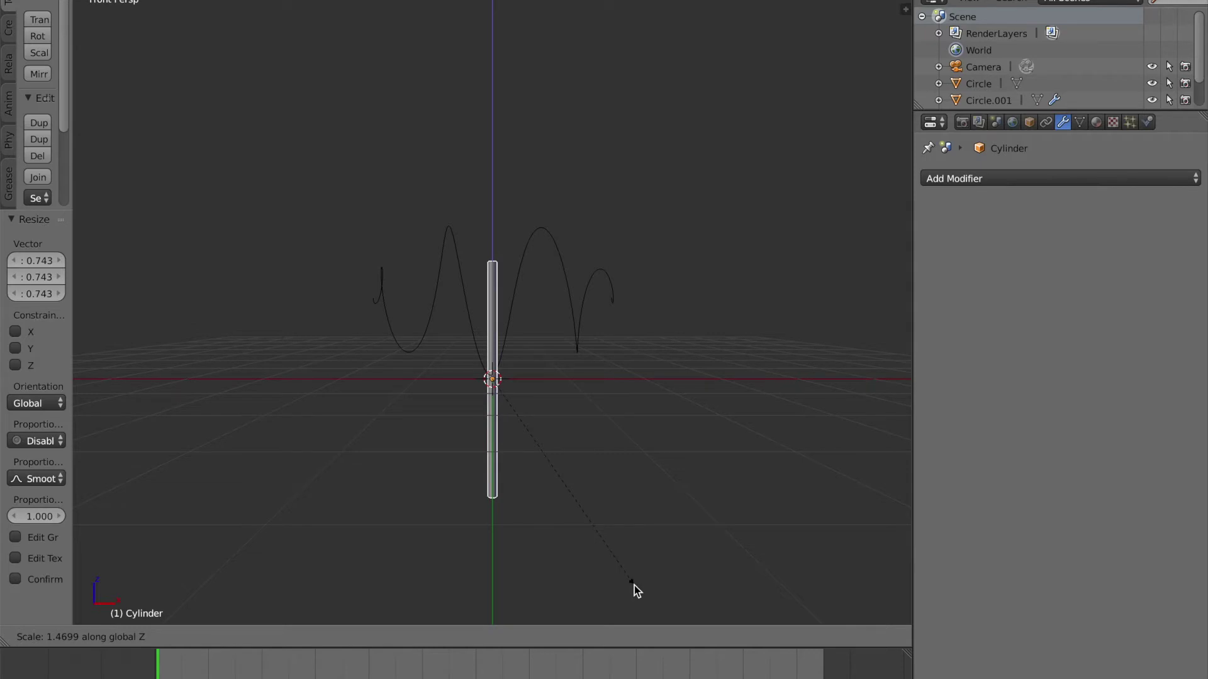
left_click(665, 623)
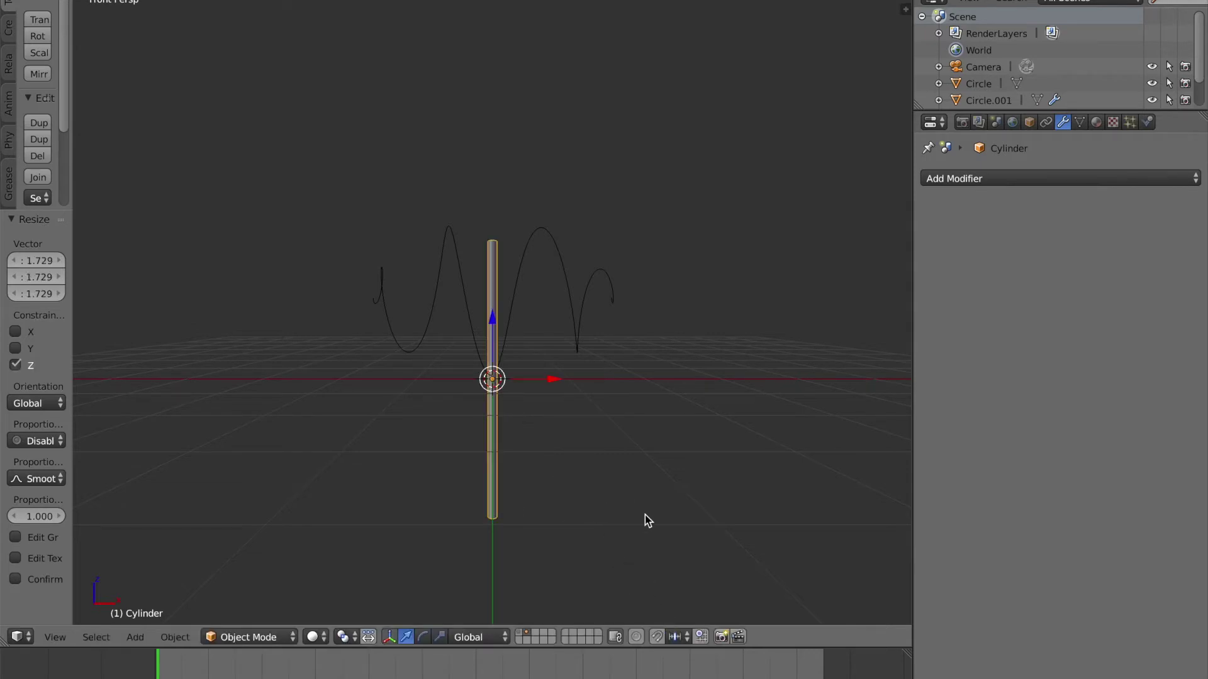
In an orthographic front view, rotate the rod about -29.5 degrees around the global Y axis
key("KP_5")
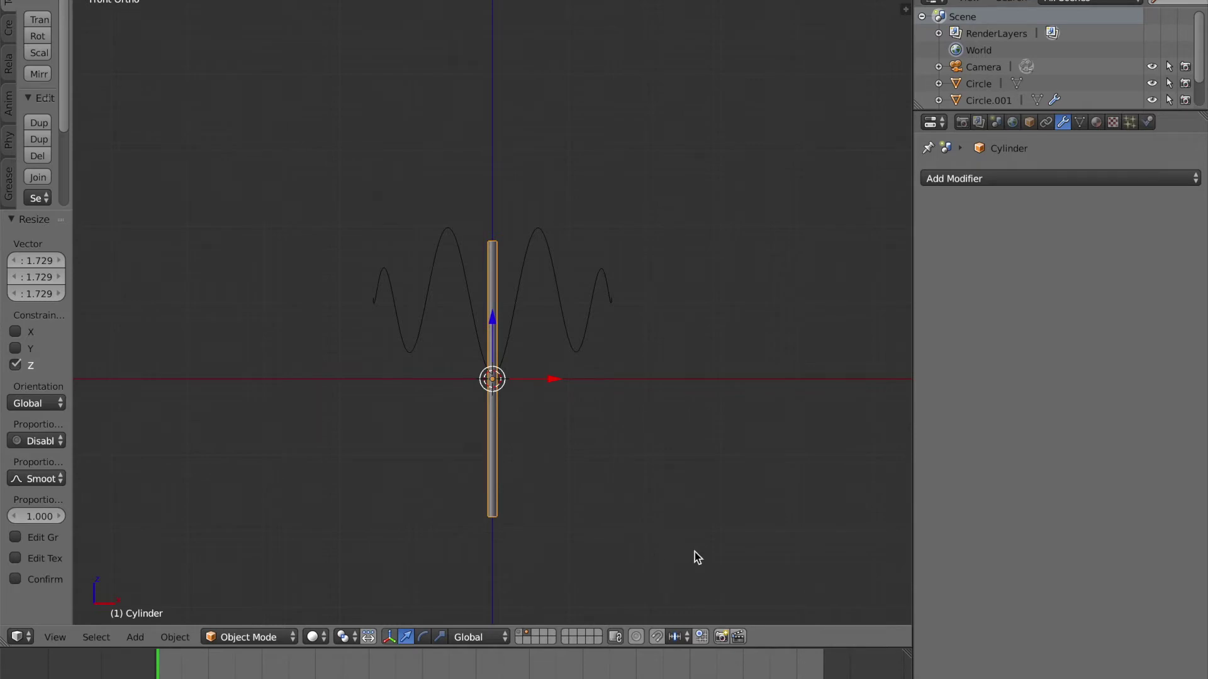
key("r")
key("y")
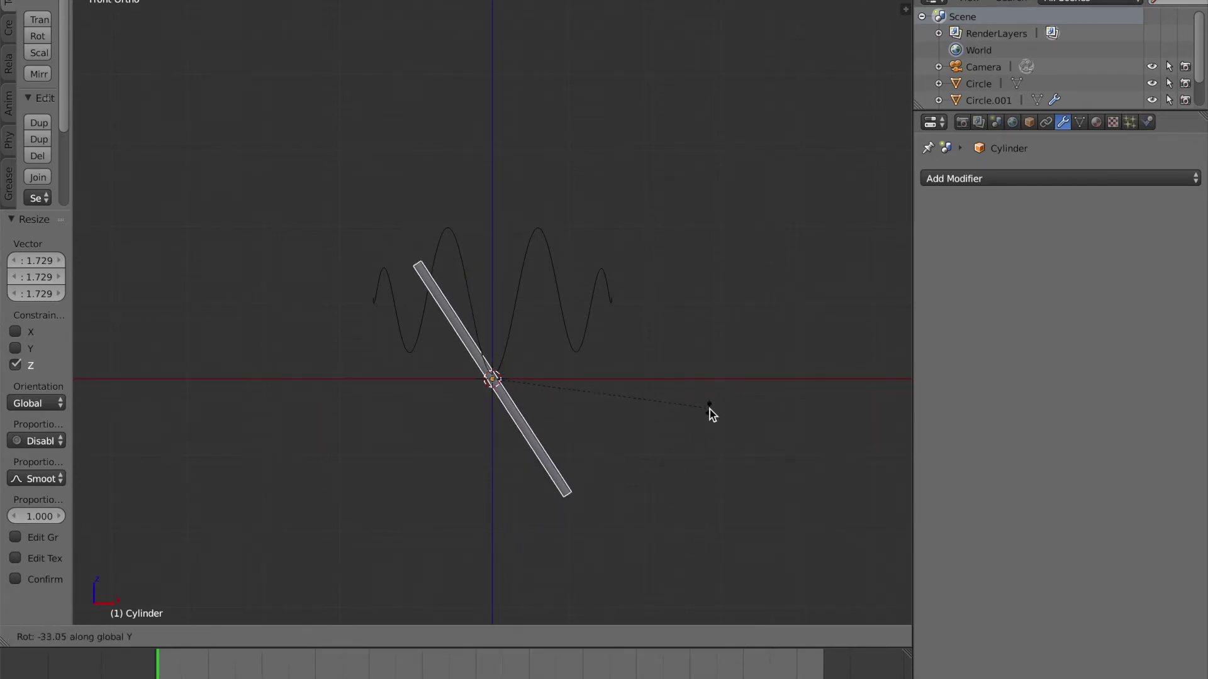
left_click(707, 421)
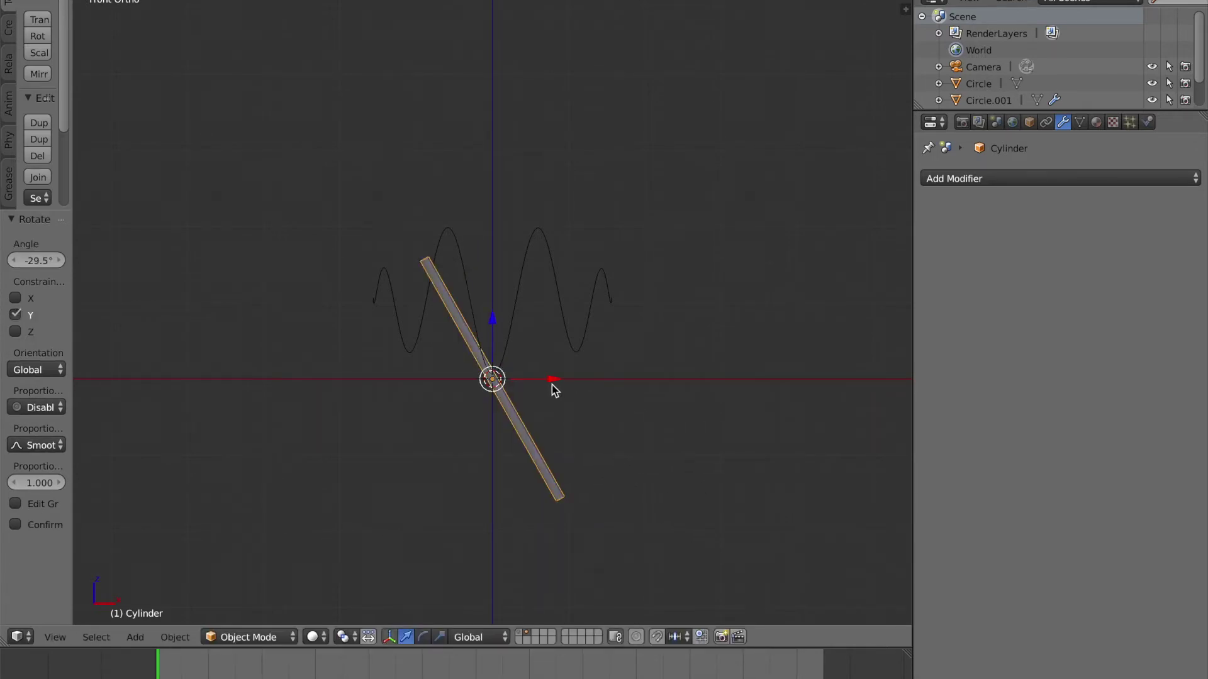
Shift the tilted rod along X and Z and rotate it slightly so its upper end meets the spiral's end on the negative X side
left_click_drag(556, 385, 439, 375)
left_click_drag(495, 423, 501, 425)
left_click(501, 424)
key("r")
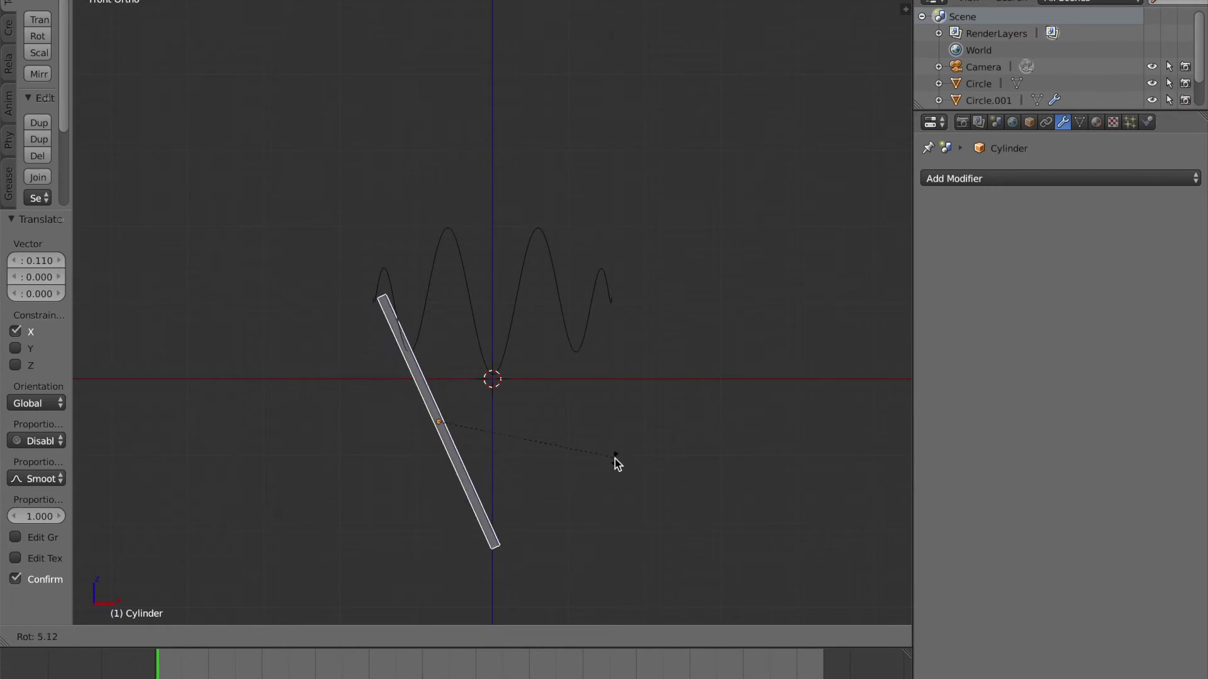
left_click(615, 465)
left_click_drag(508, 423, 501, 425)
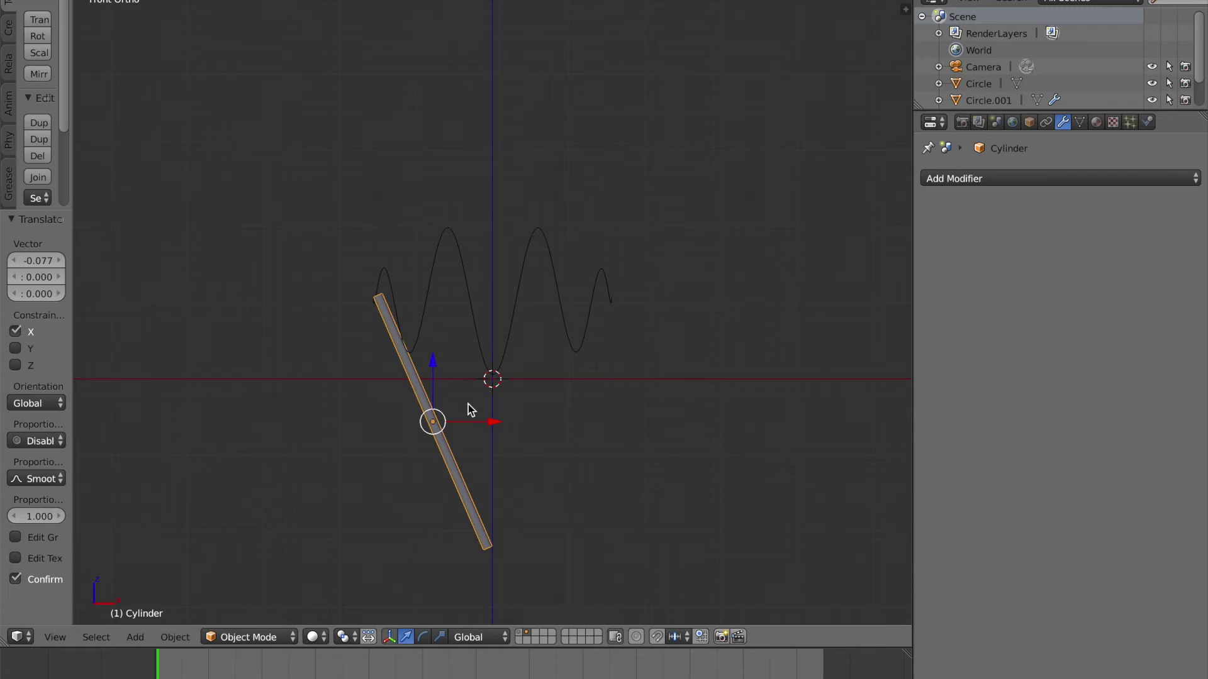
left_click_drag(437, 365, 438, 370)
left_click_drag(493, 426, 490, 419)
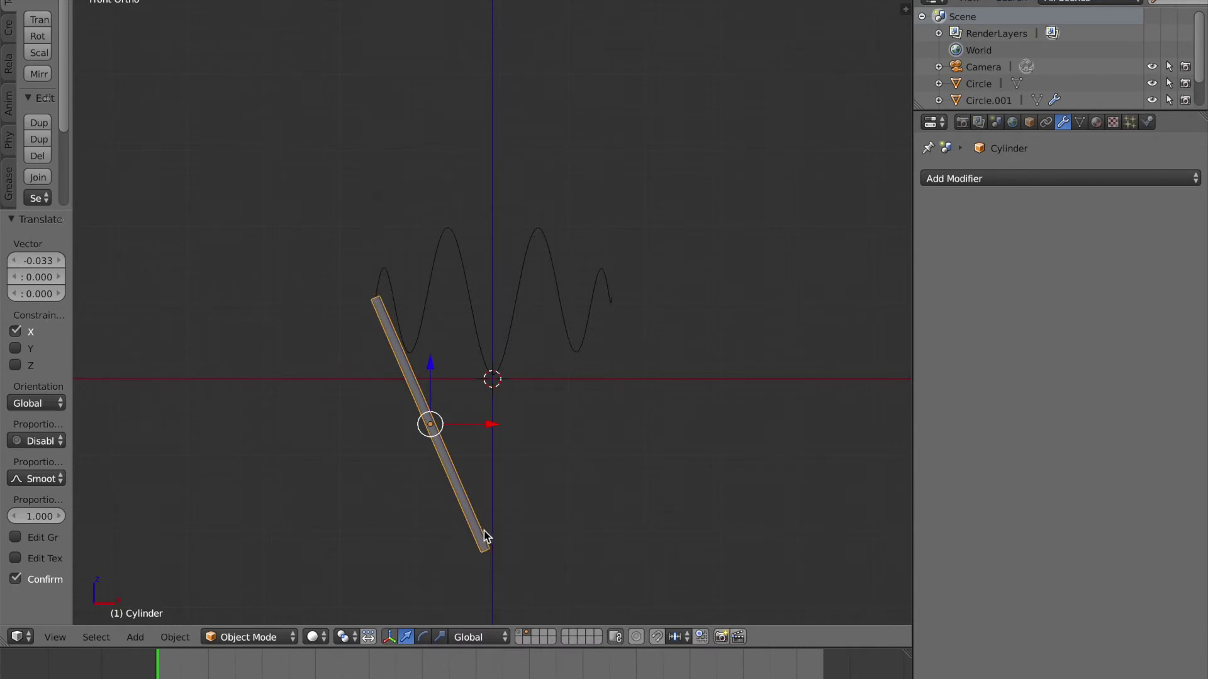
Duplicate the rod in place, rotate the copy about Y to lean the opposite way, and move it about 1.651 along X
middle_click_drag(480, 488, 551, 493)
key("KP_1")
key("shift+d")
right_click(664, 244)
key("r")
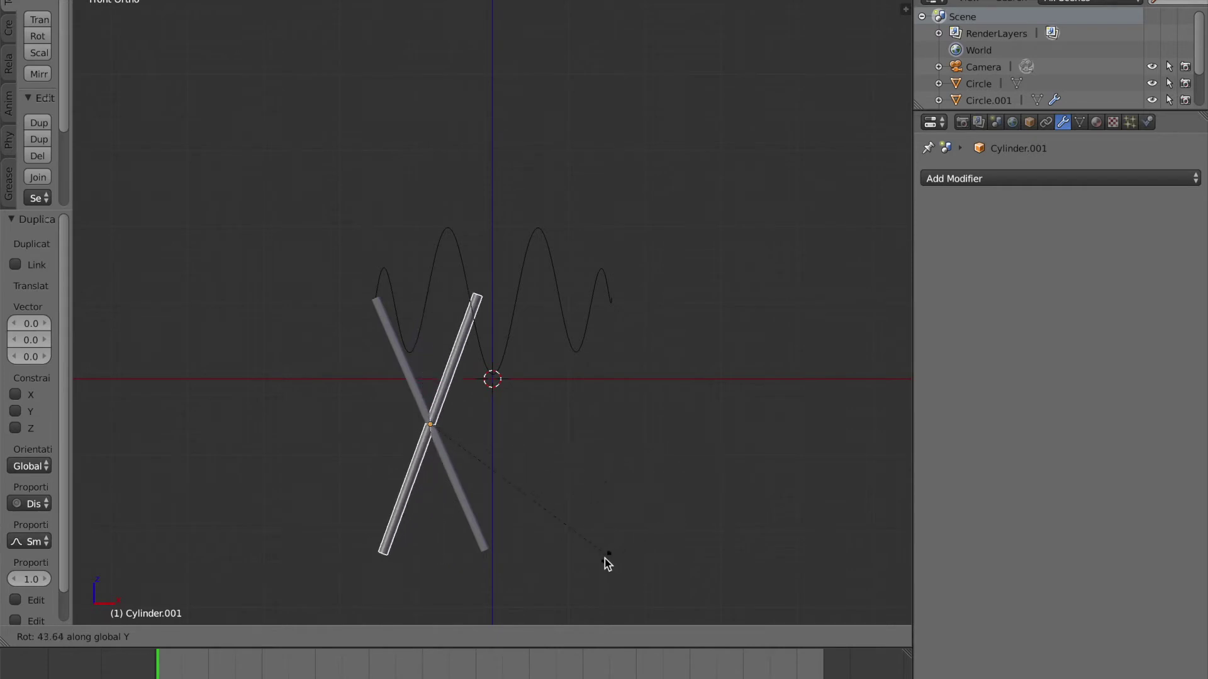
left_click(592, 568)
left_click_drag(500, 423, 617, 434)
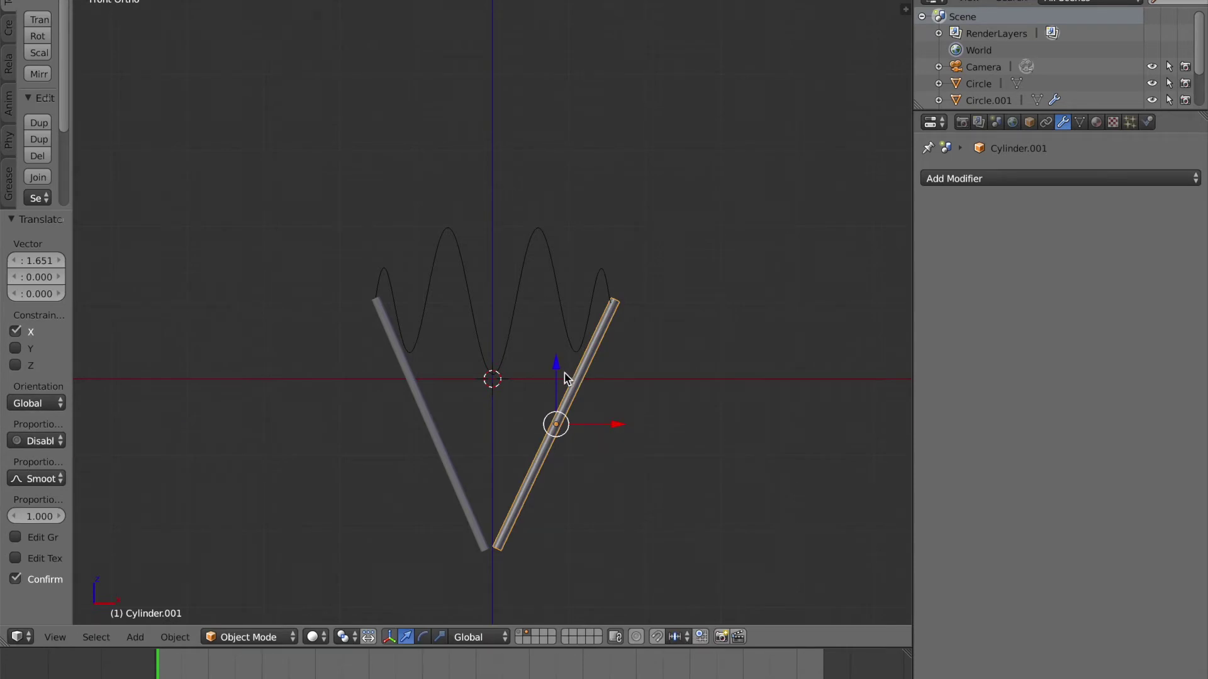
Fine-tune the duplicate rod with a rotation of about 0.979 degrees and a move of about -0.011 along X
key("r")
left_click(703, 418)
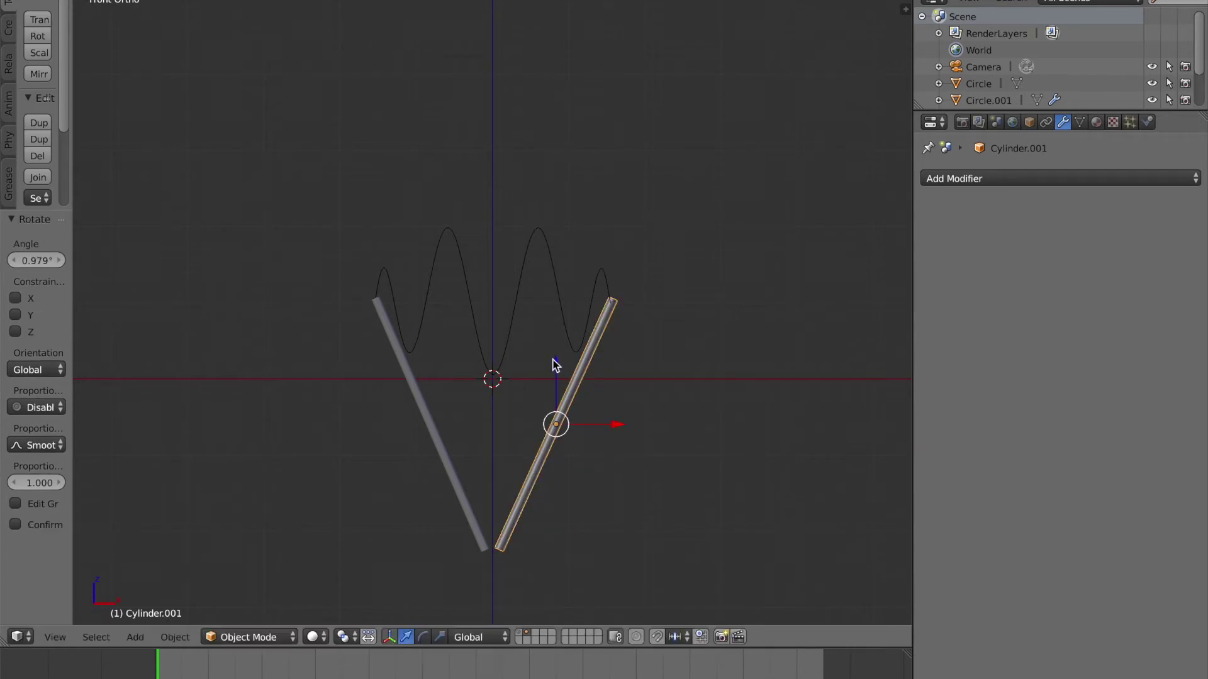
left_click_drag(617, 423, 614, 423)
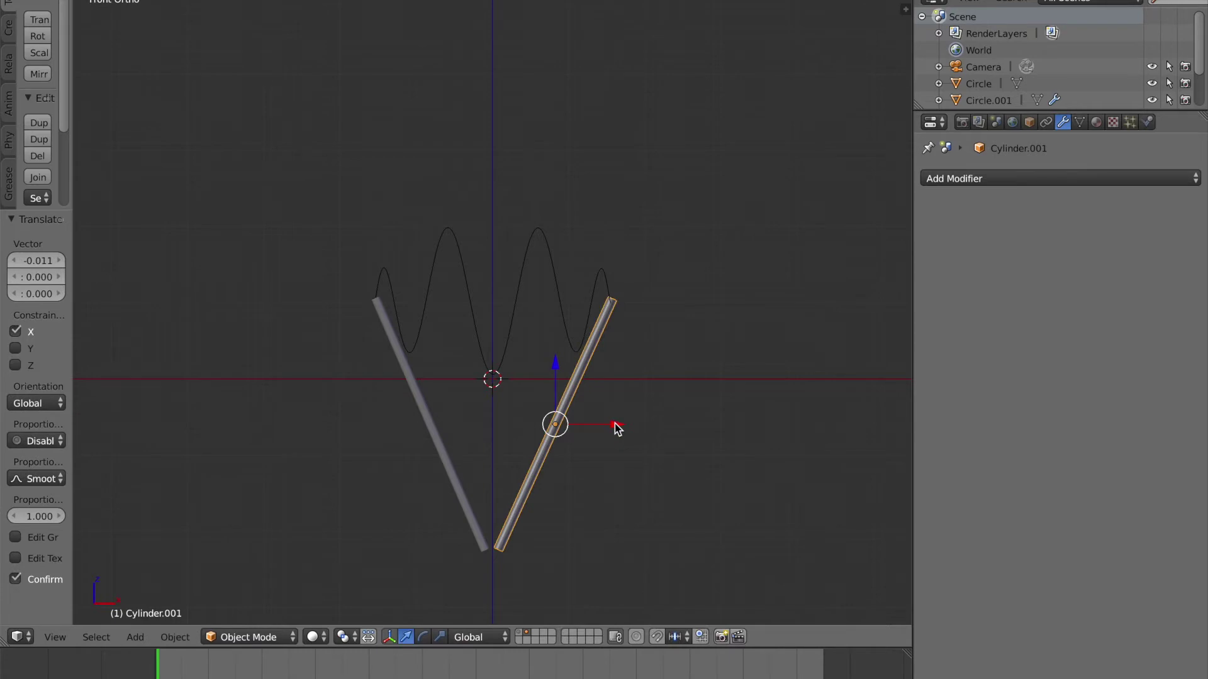
Check both rods against the spiral from other angles and save the file over the existing one
middle_click_drag(609, 423, 636, 473)
middle_click_drag(669, 470, 685, 414)
key("KP_1")
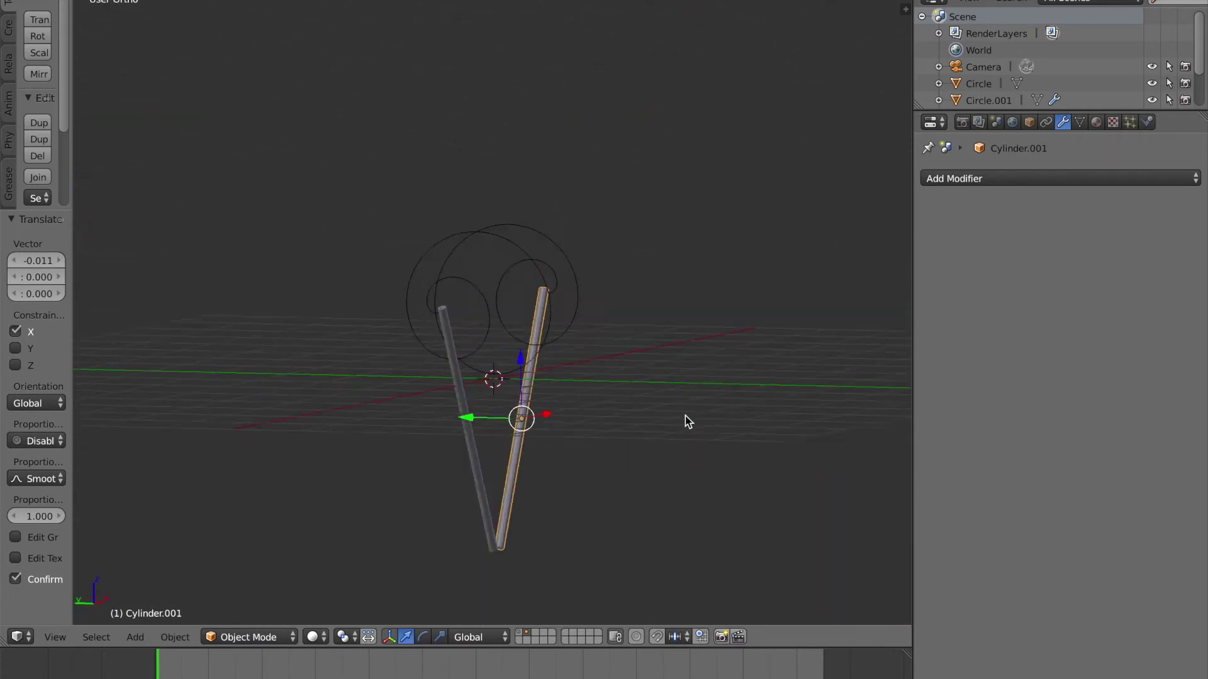
key("ctrl+s")
left_click(685, 416)
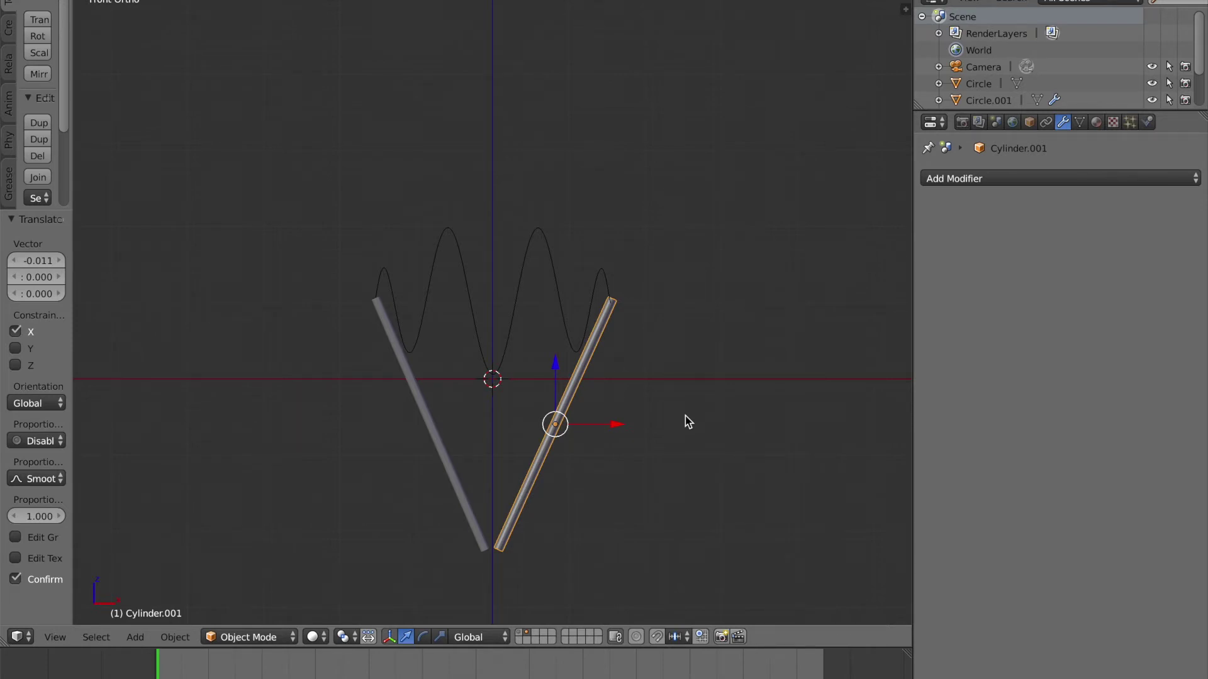
Select the spiral curve and look through the modifiers available for it
right_click(469, 298)
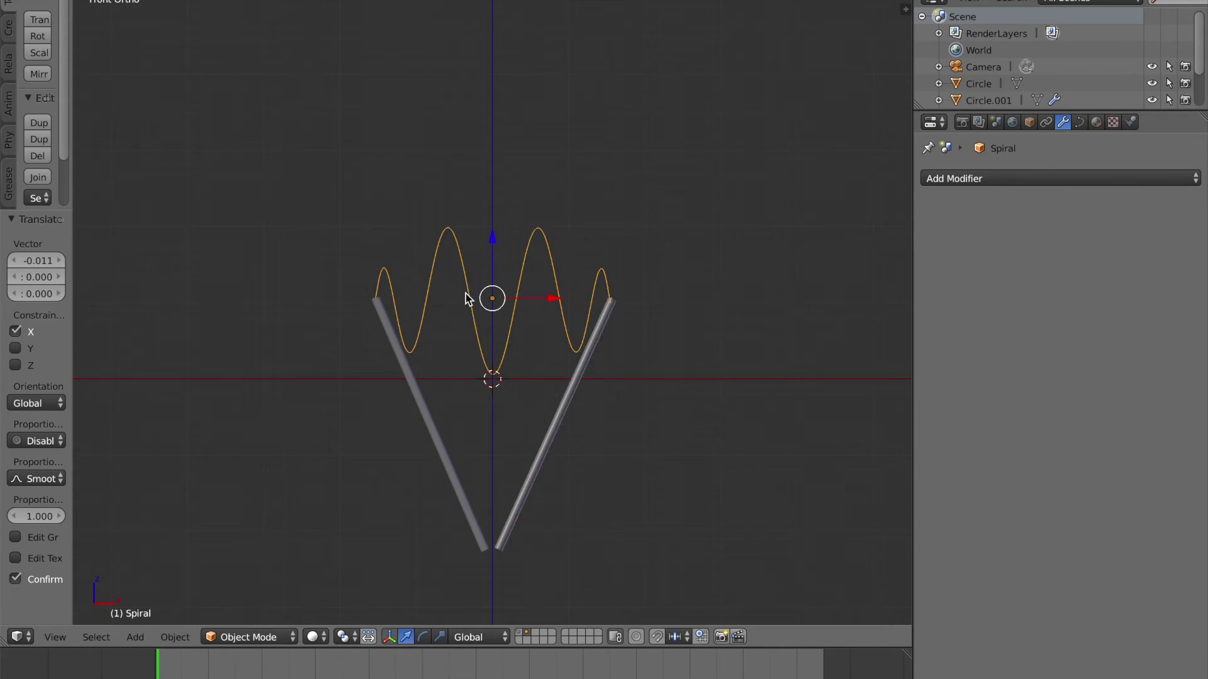
scroll(469, 347, "up", 3)
scroll(469, 347, "down", 3)
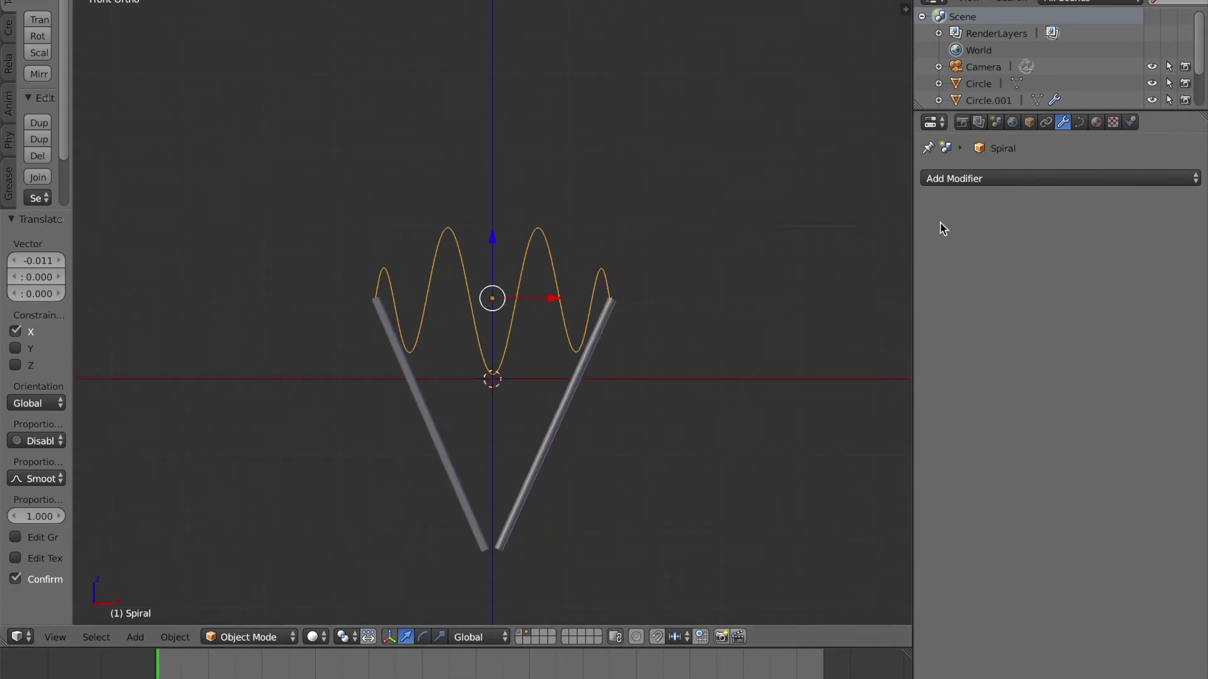
left_click(979, 180)
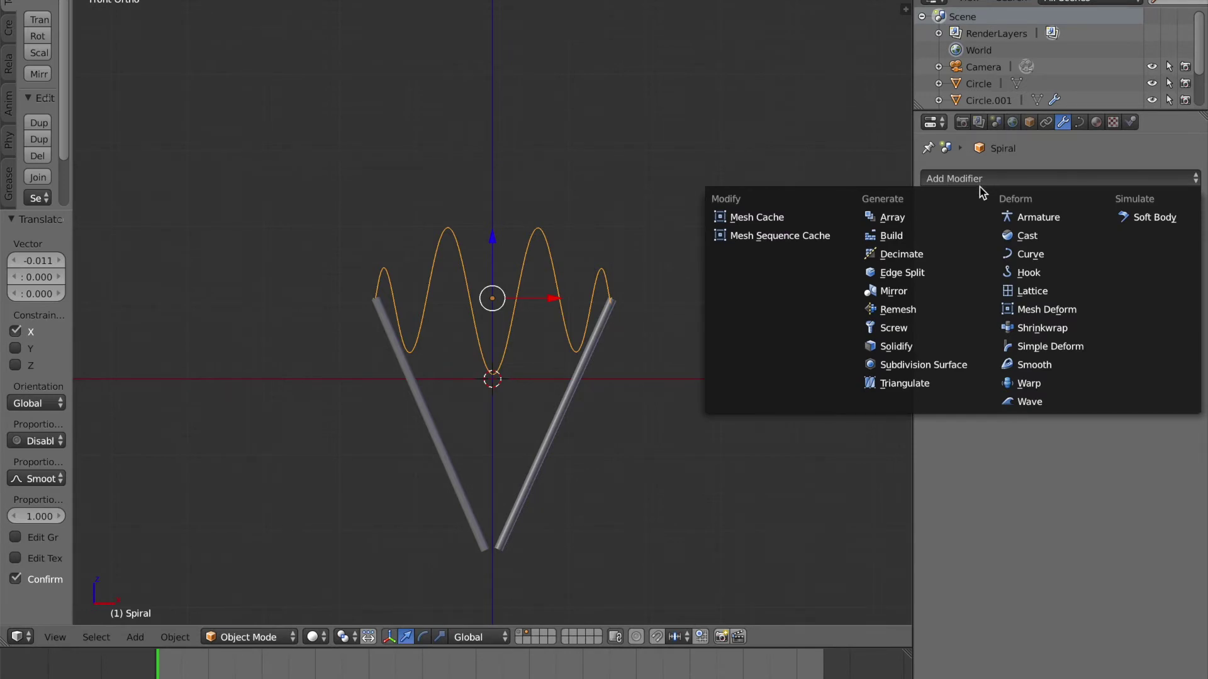
left_click(1070, 180)
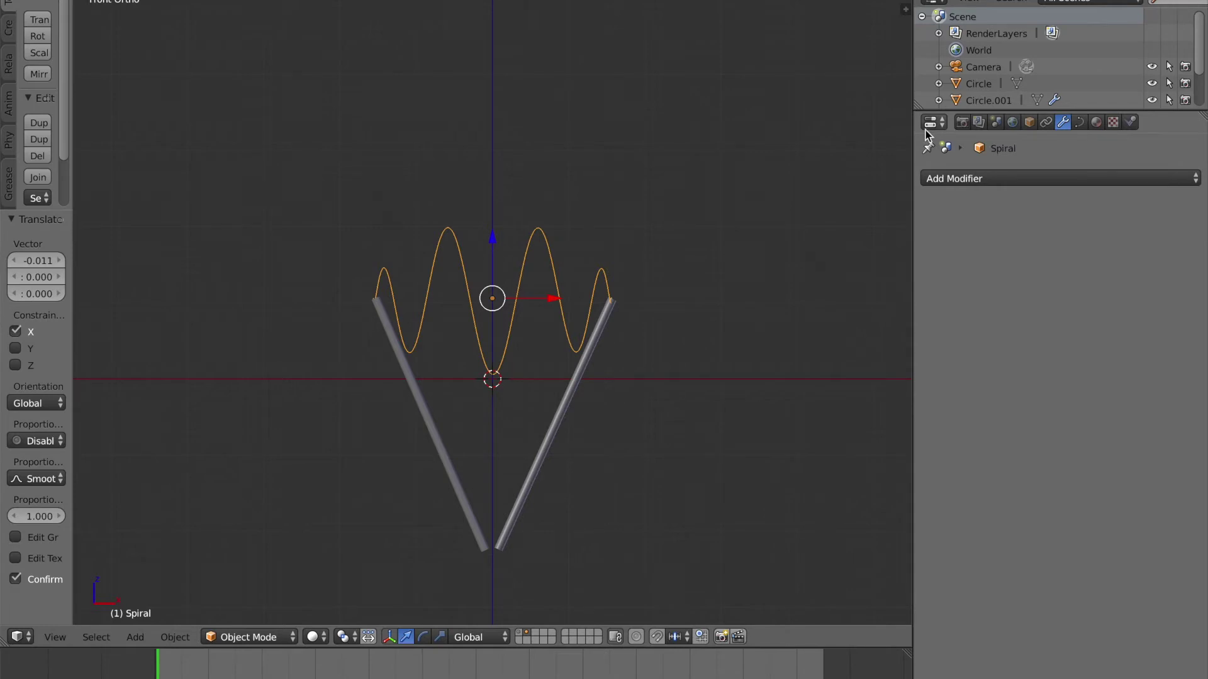
Look through the render, scene and object settings and bring up the spiral's curve data properties
left_click(961, 122)
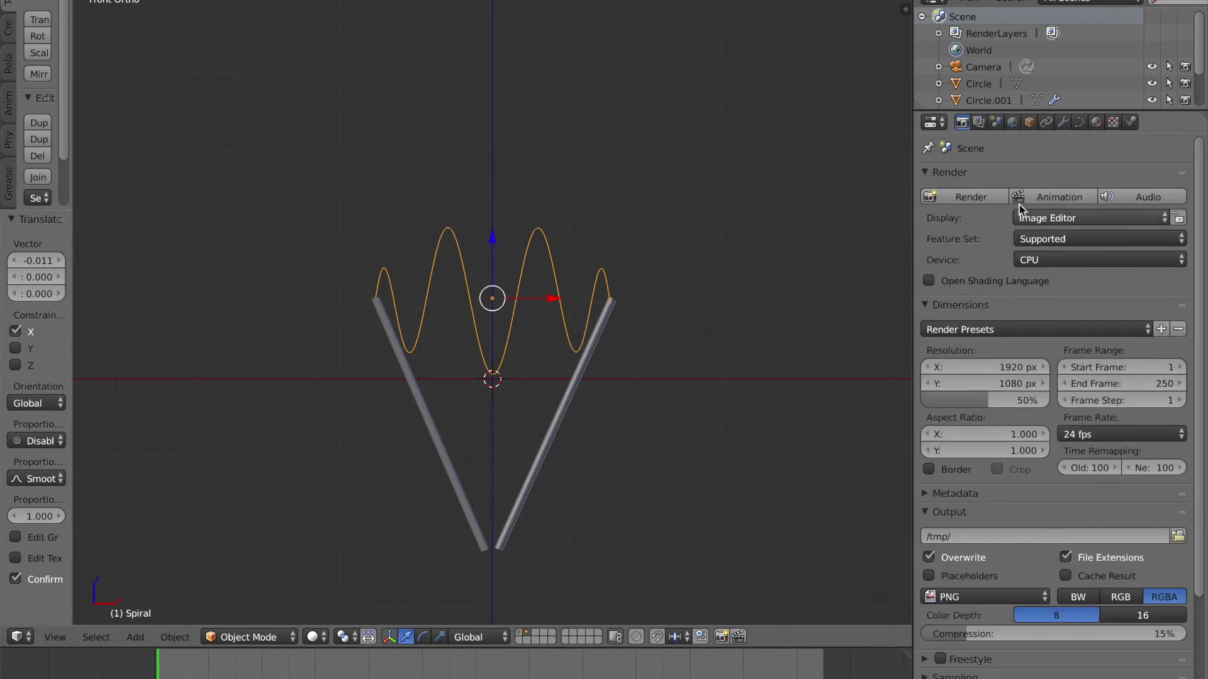
left_click(979, 122)
left_click(995, 122)
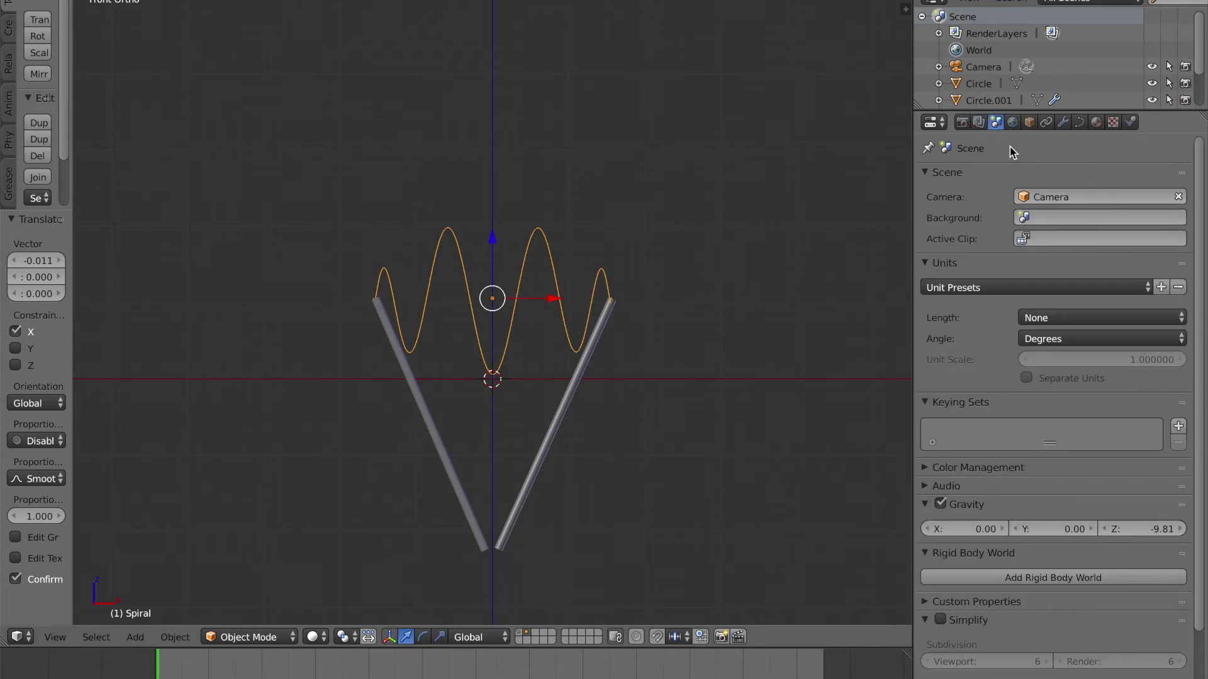
left_click(982, 123)
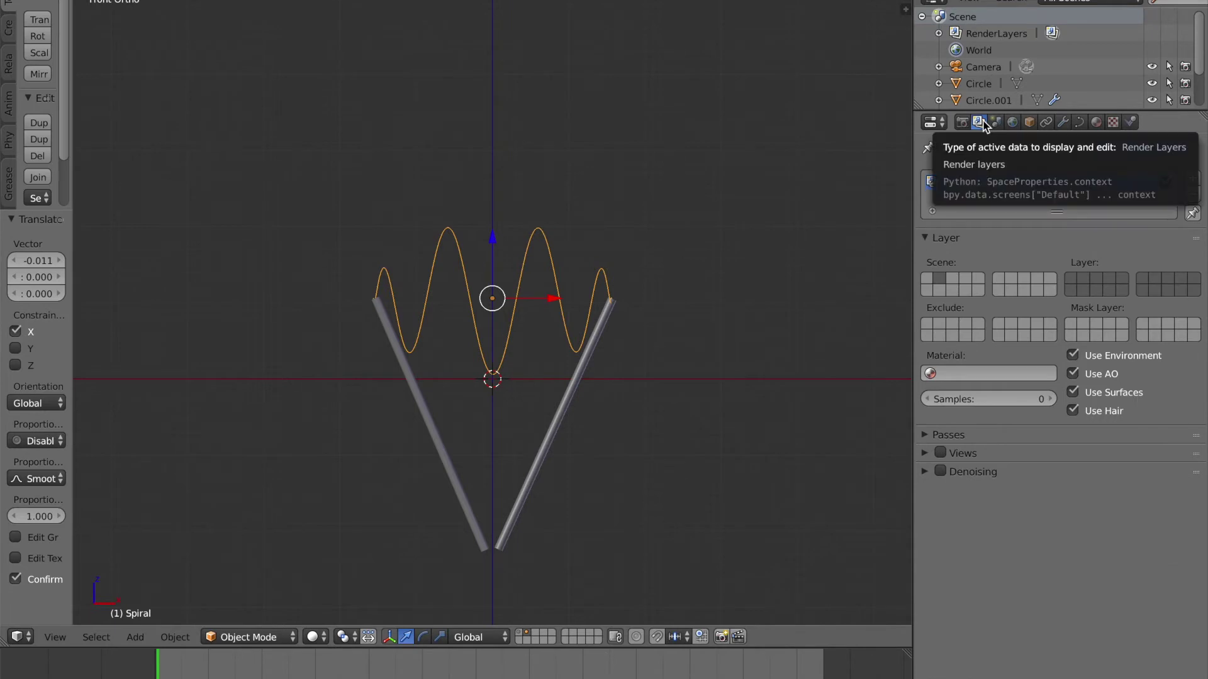
left_click(1013, 123)
left_click(1030, 122)
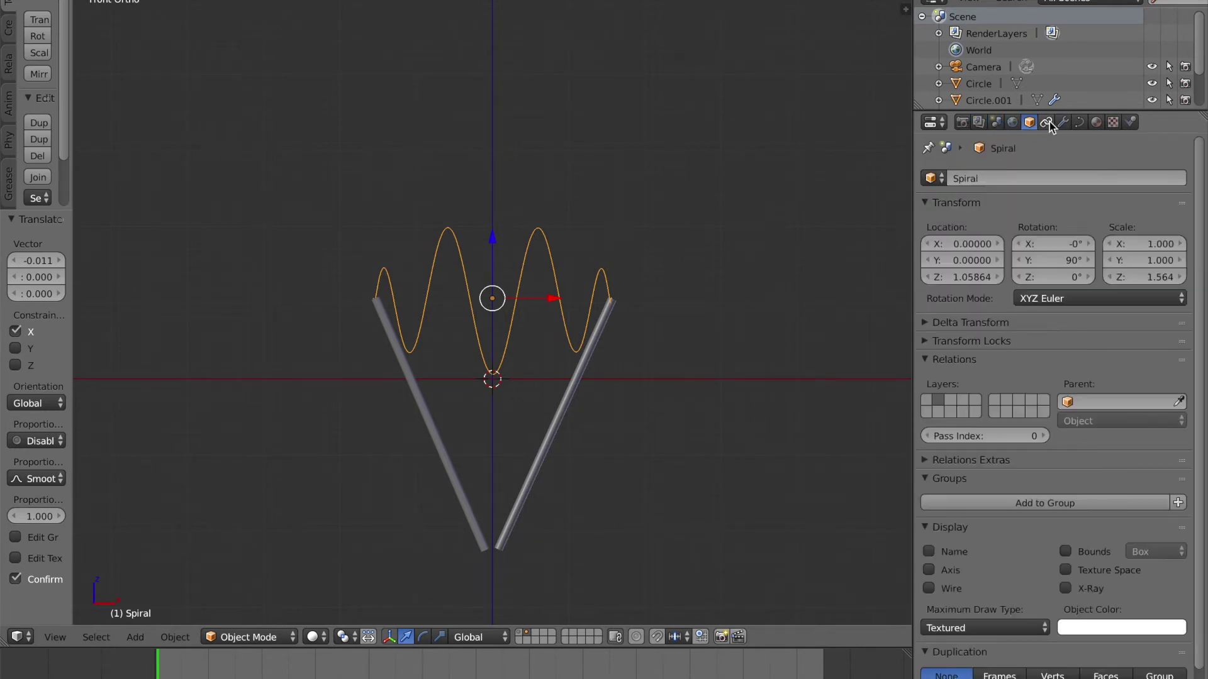
left_click(1046, 122)
left_click(1063, 122)
left_click(1081, 123)
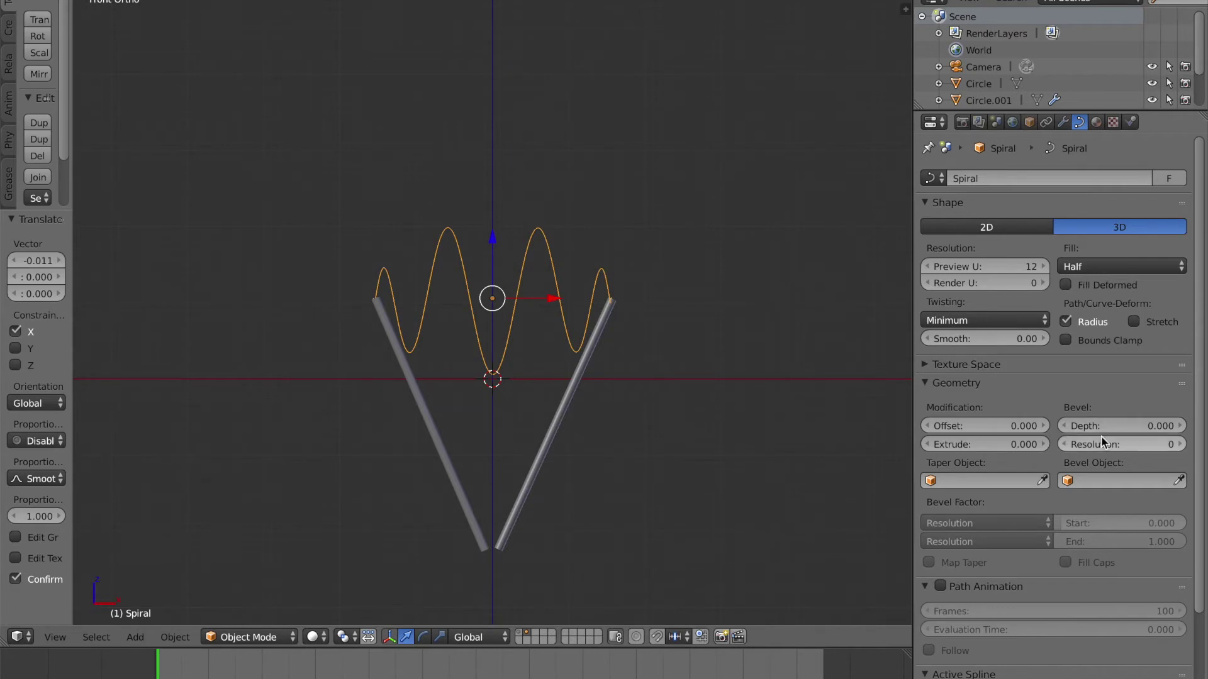
Compare the spiral and rods in the rendered preview and the solid view
scroll(552, 358, "up", 2)
key("shift+z")
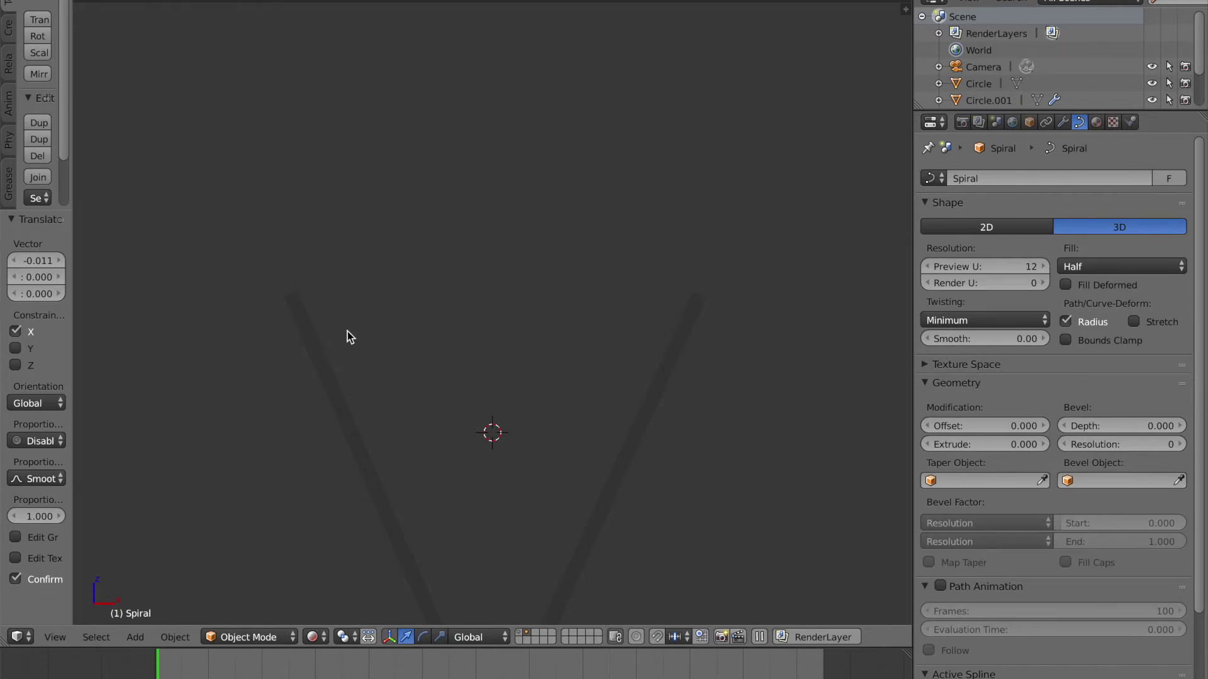
key("shift+z")
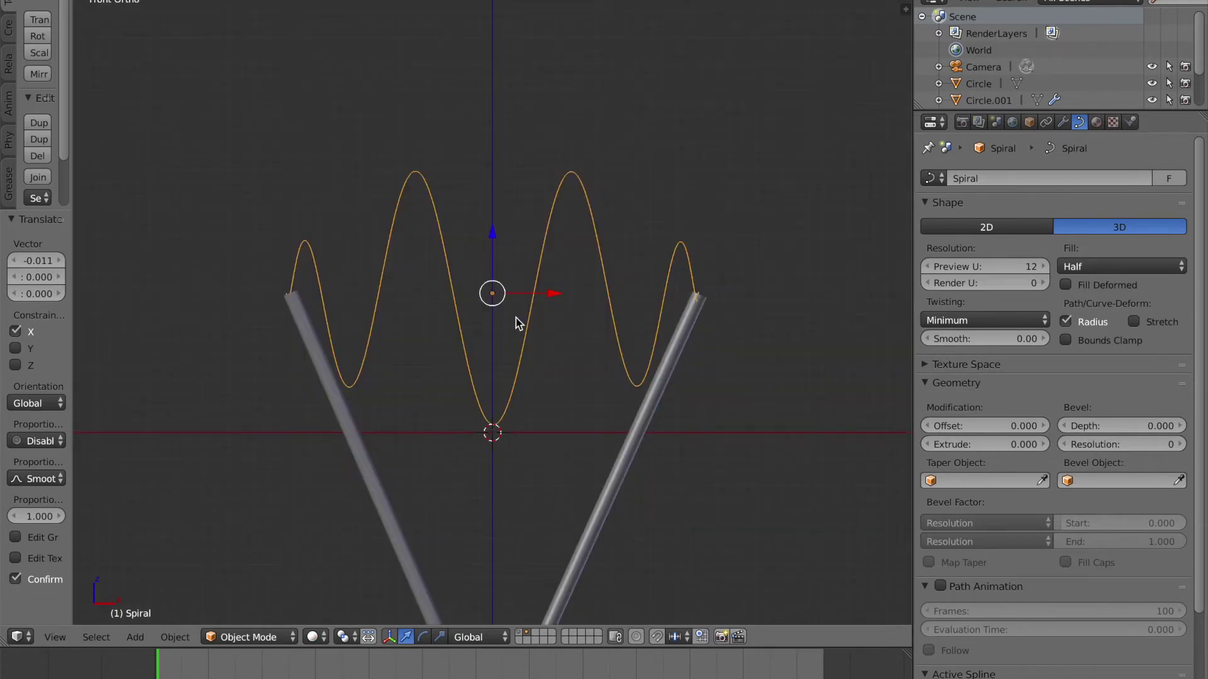
key("shift+z")
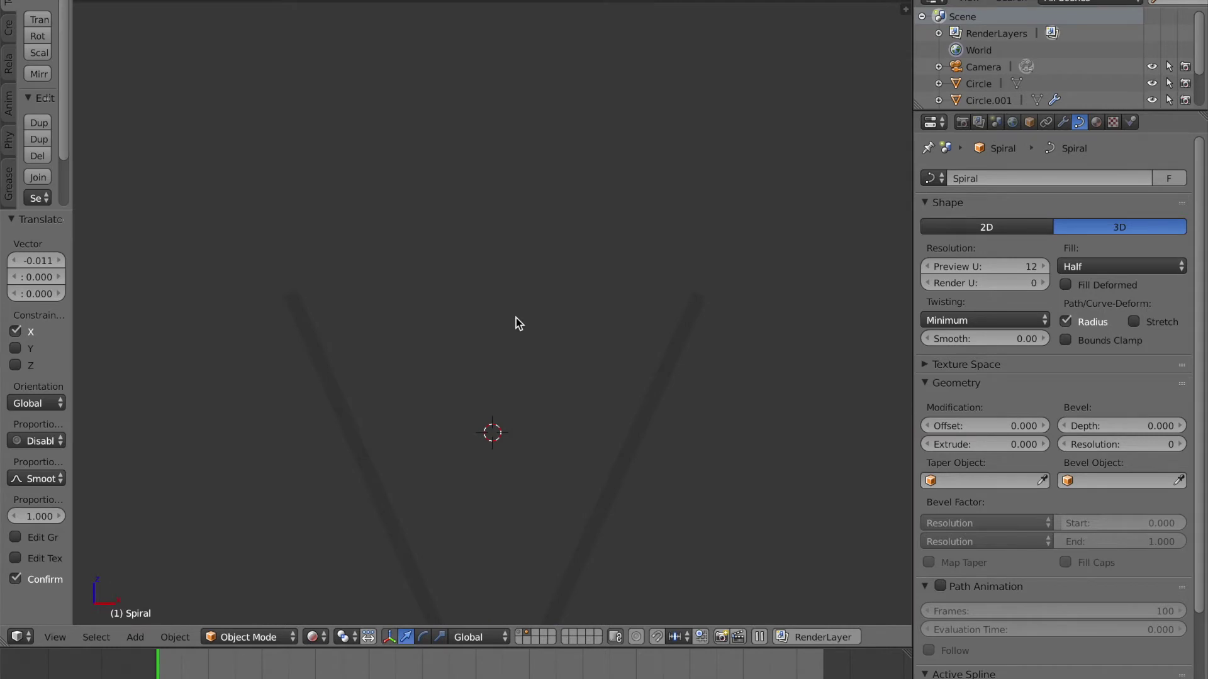
key("shift+z")
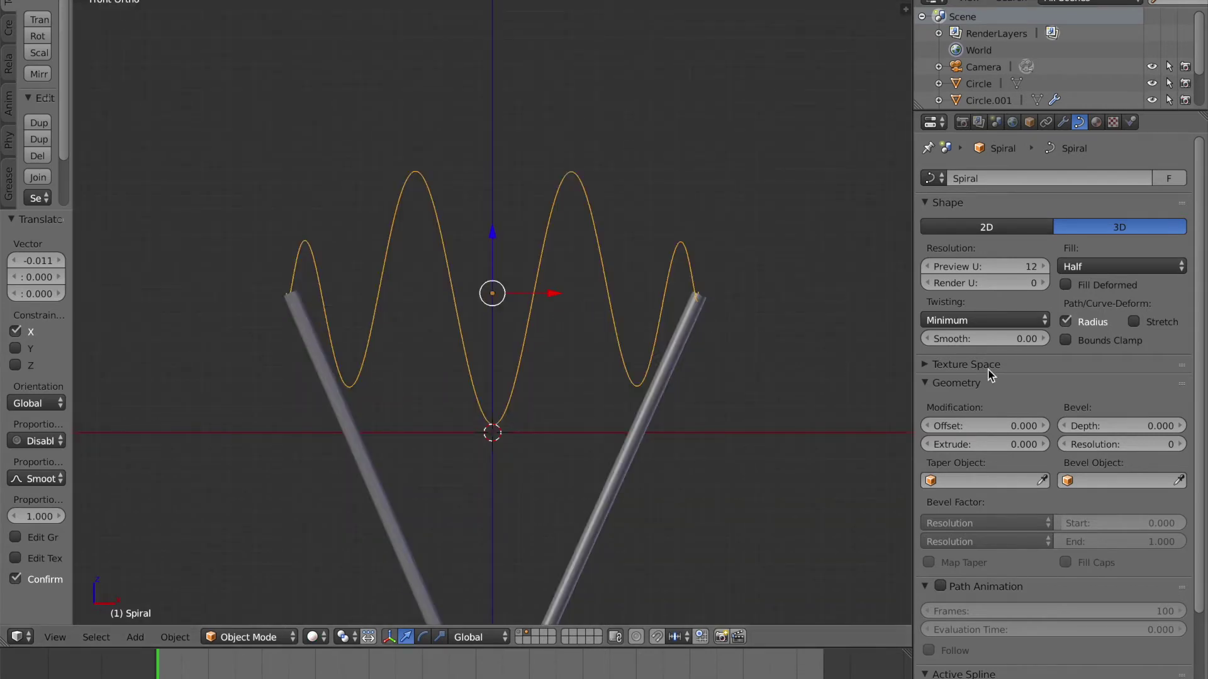
Give the spiral curve a bevel depth of 0.022 and a bevel resolution of 1
scroll(553, 364, "up", 2)
scroll(553, 365, "down", 1)
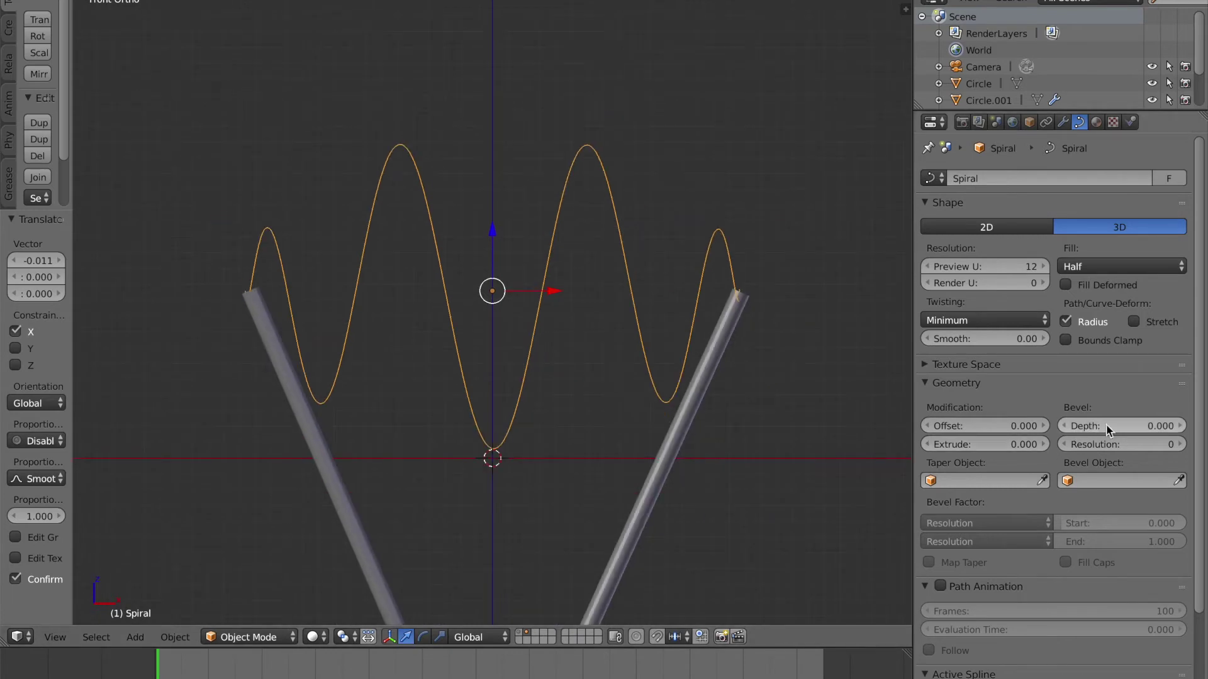
left_click_drag(1113, 425, 1123, 425)
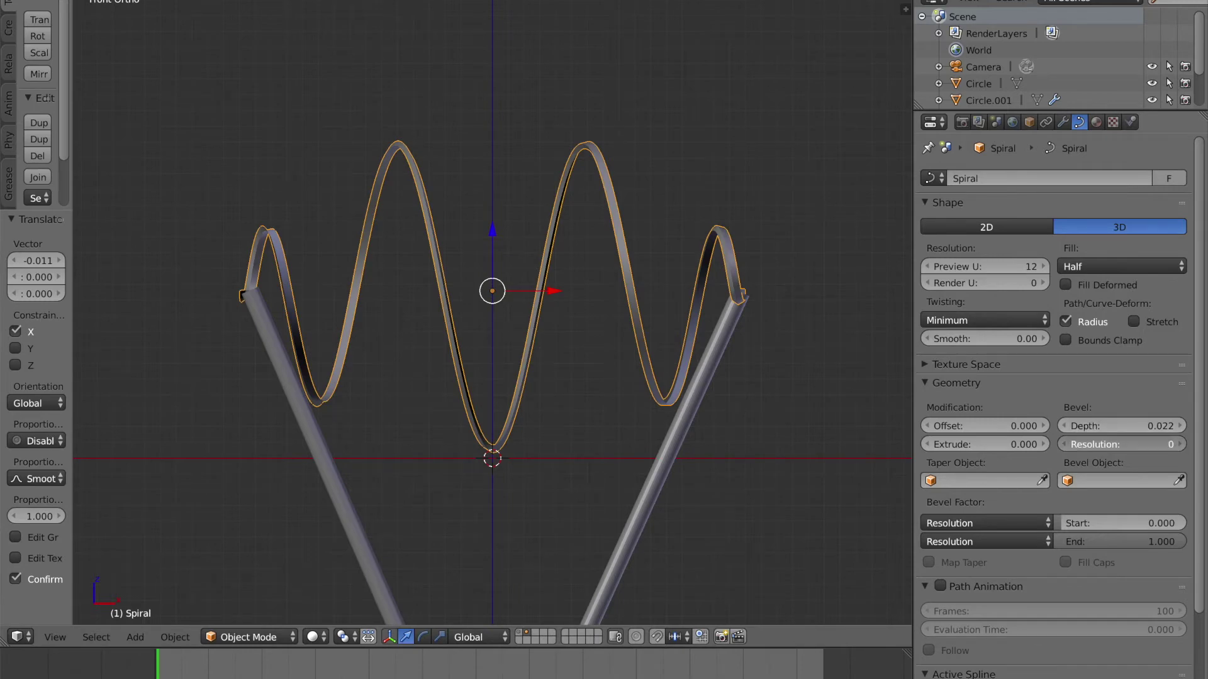
left_click(1180, 444)
Preview the beveled spiral rendered from an angle and increase its bevel depth to 0.046
middle_click_drag(862, 436, 752, 433)
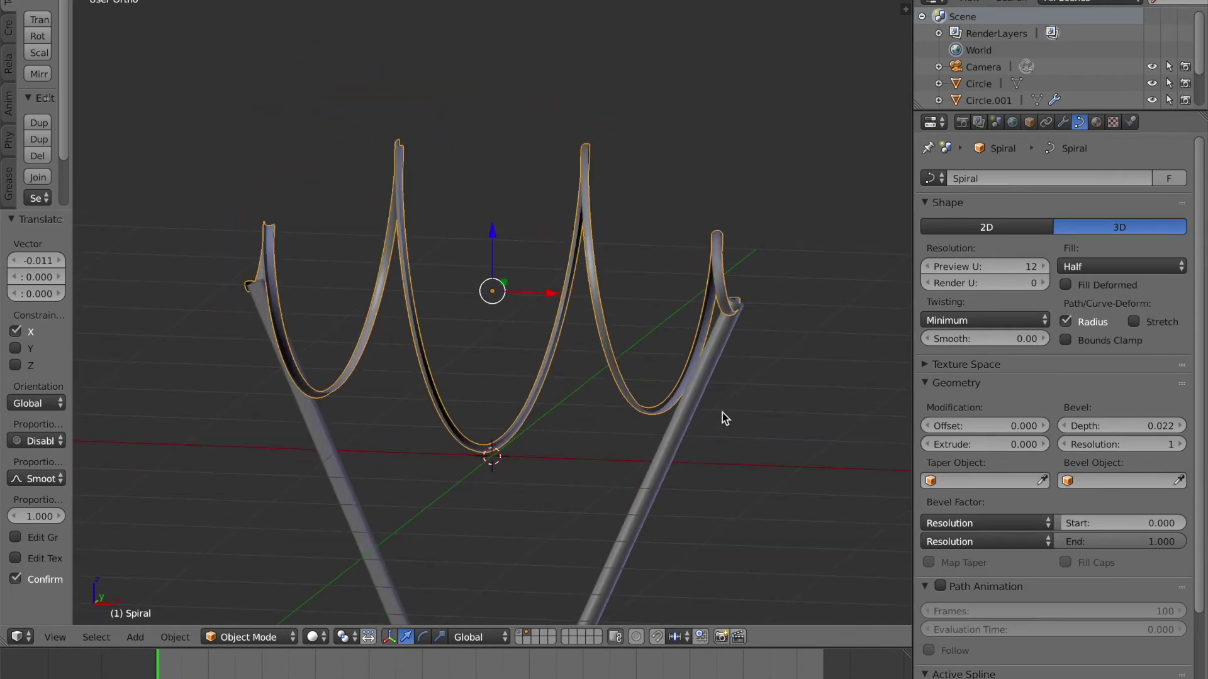
key("shift+z")
mouse_move(698, 417)
middle_mouse_down()
mouse_move(780, 425)
mouse_move(717, 453)
middle_mouse_up()
key("shift+z")
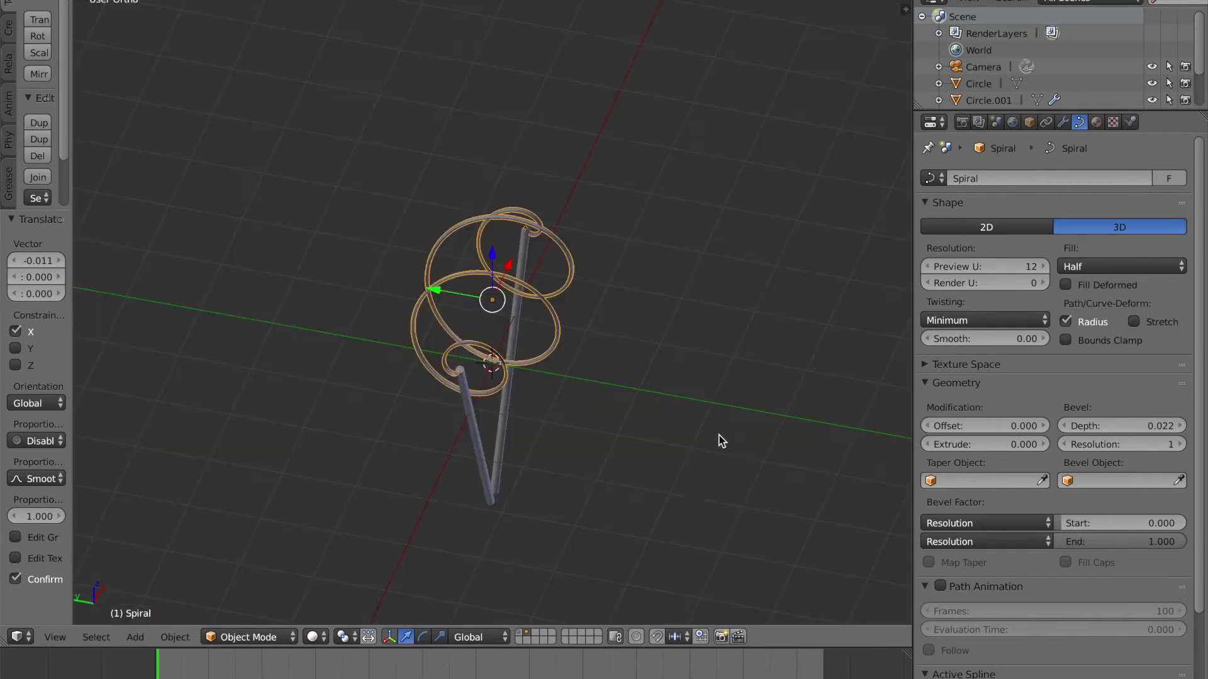
left_click_drag(1119, 426, 1158, 426)
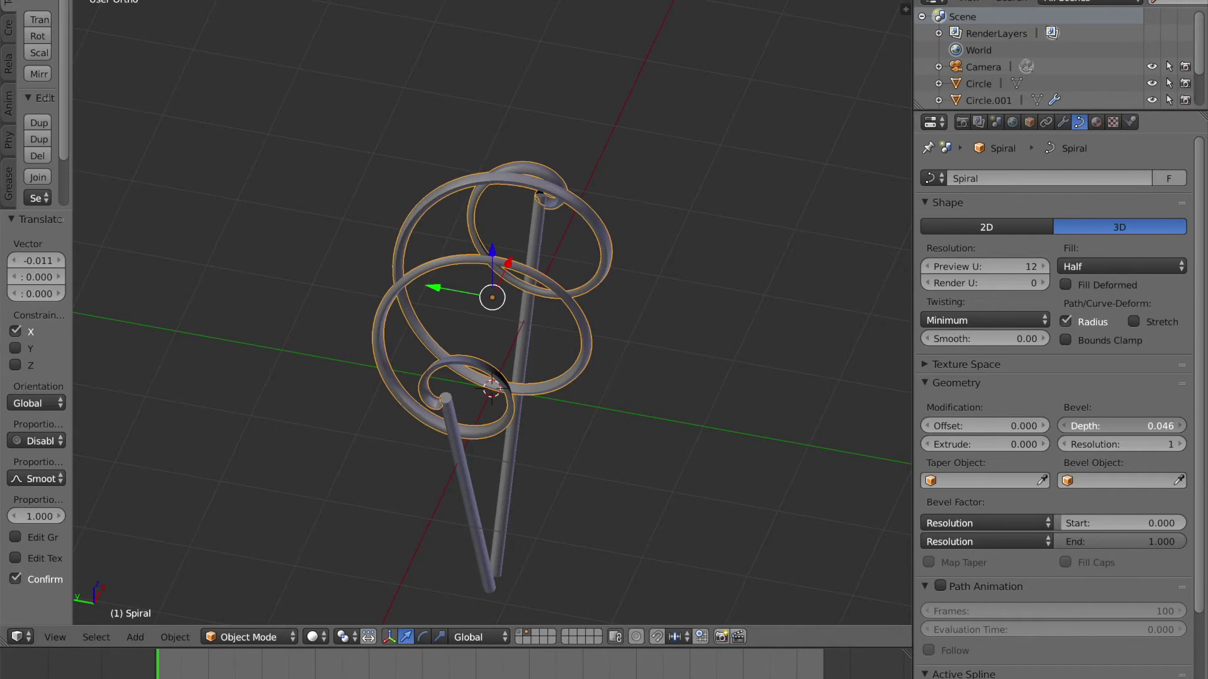
middle_click_drag(666, 398, 601, 361)
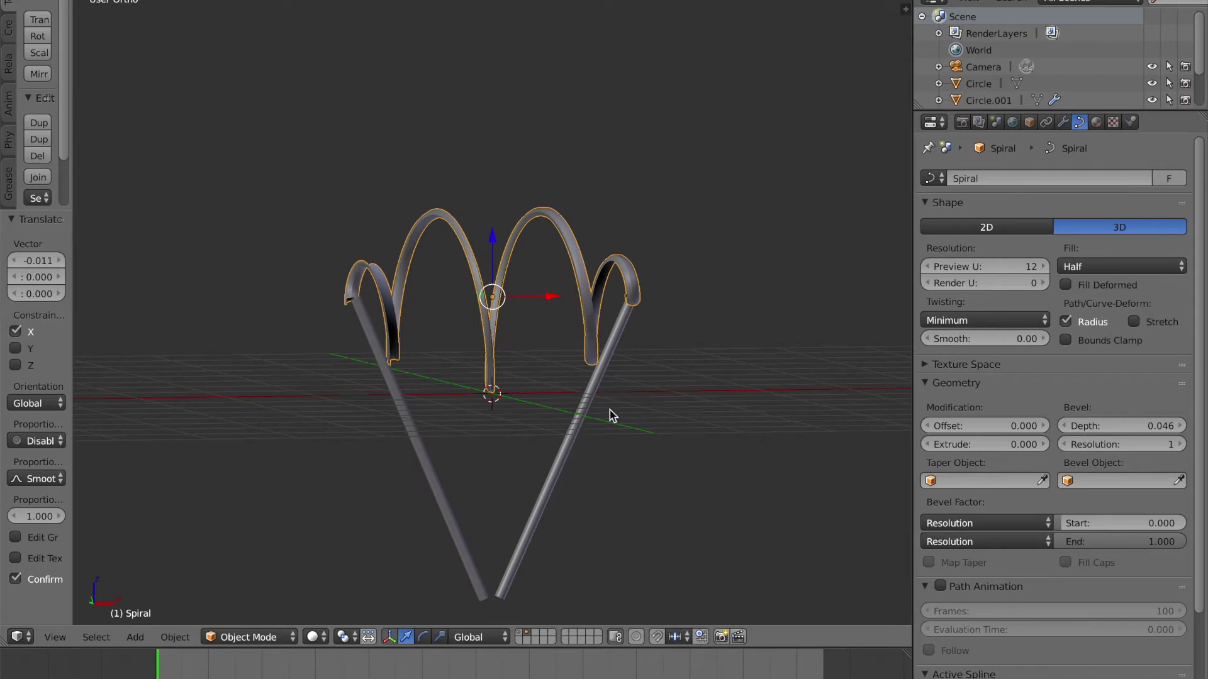
Add both rods to the spiral's selection and try moving all three parts together
right_click(568, 425, "shift")
right_click(437, 459, "shift")
key("g")
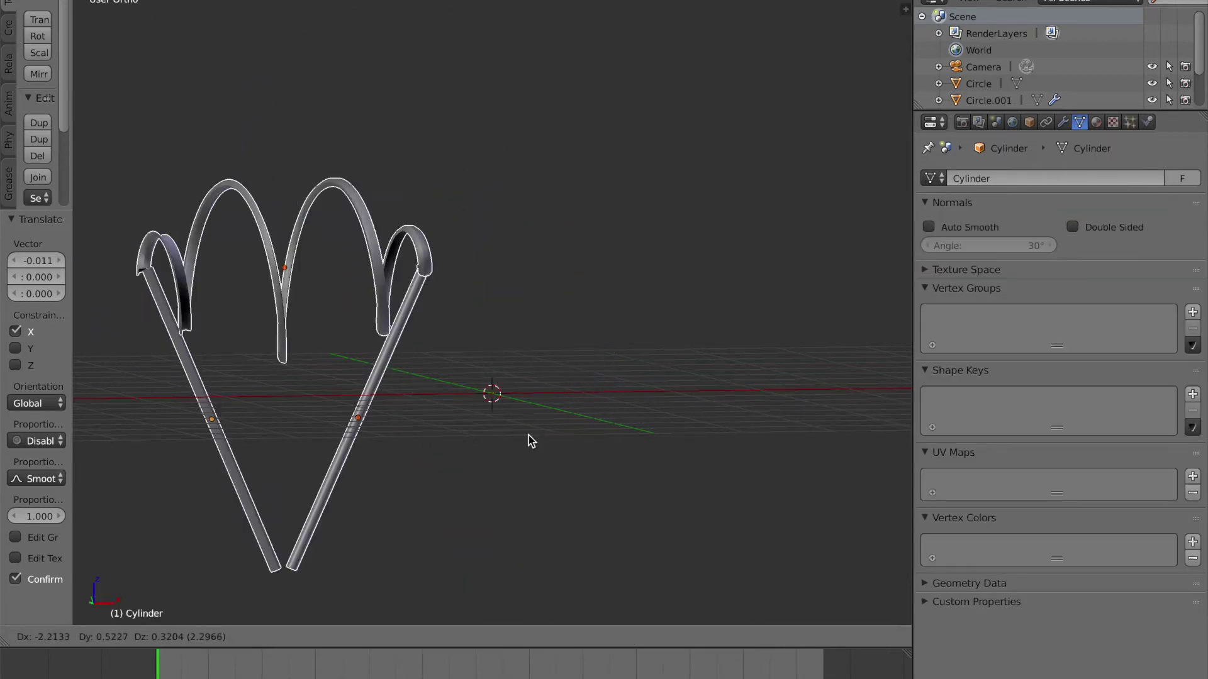
key("Escape")
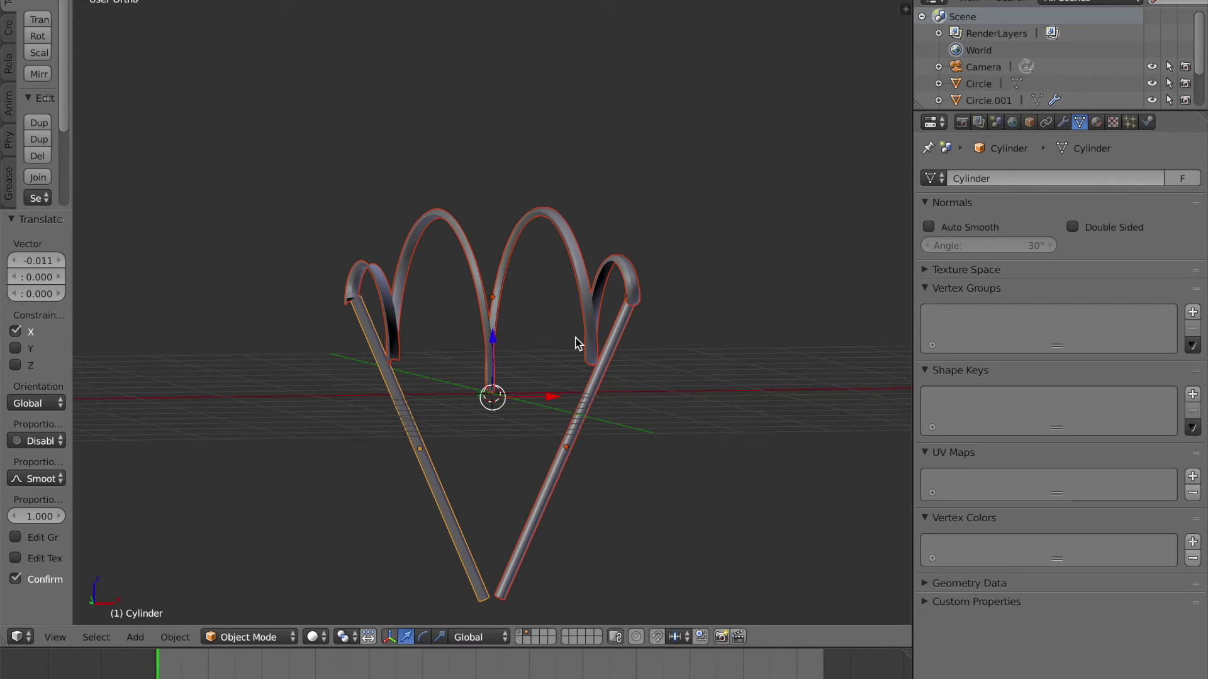
Select only the rod on the positive X side and save the file over the existing version
right_click(596, 382)
key("ctrl+s")
left_click(596, 382)
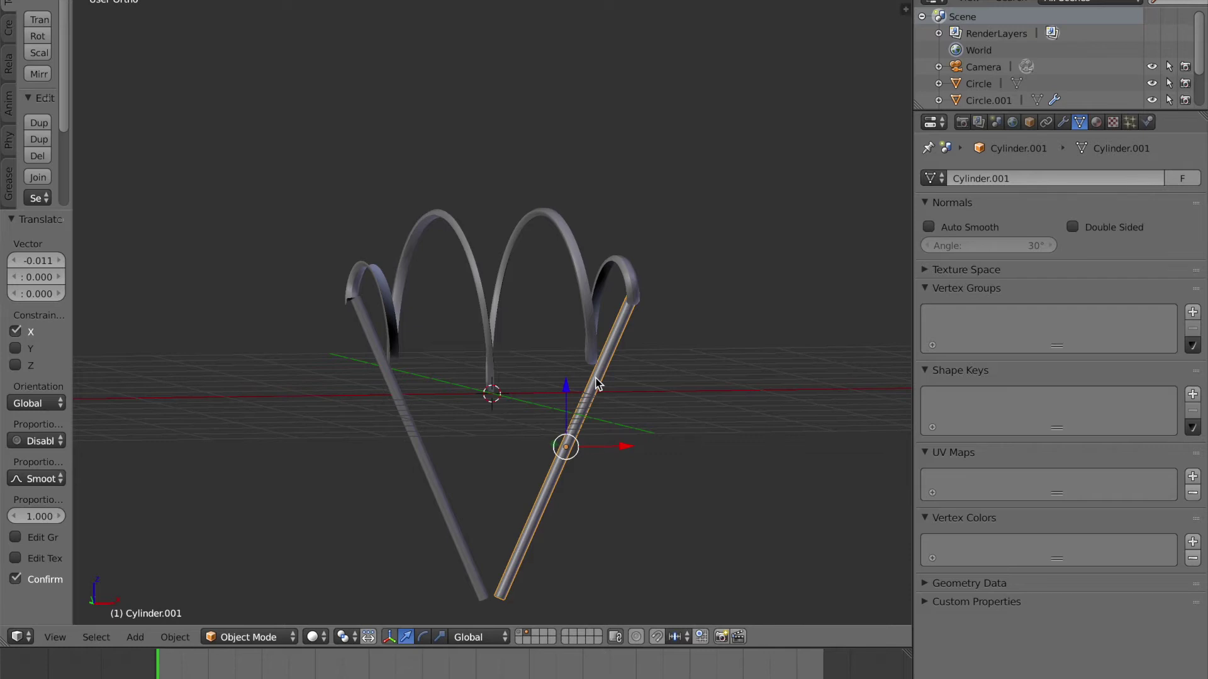
key("ctrl+s")
left_click(596, 382)
Add a Plain Axes empty at the origin between the two rods
key("shift+a")
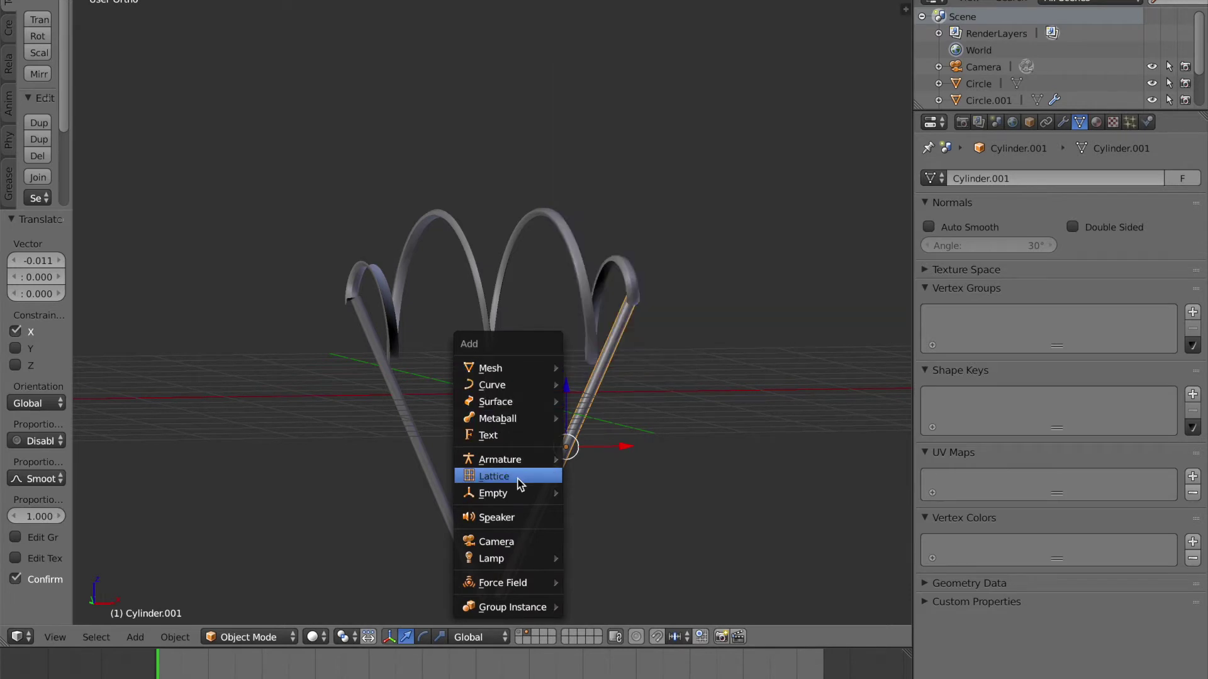
mouse_move(520, 493)
left_click(605, 493)
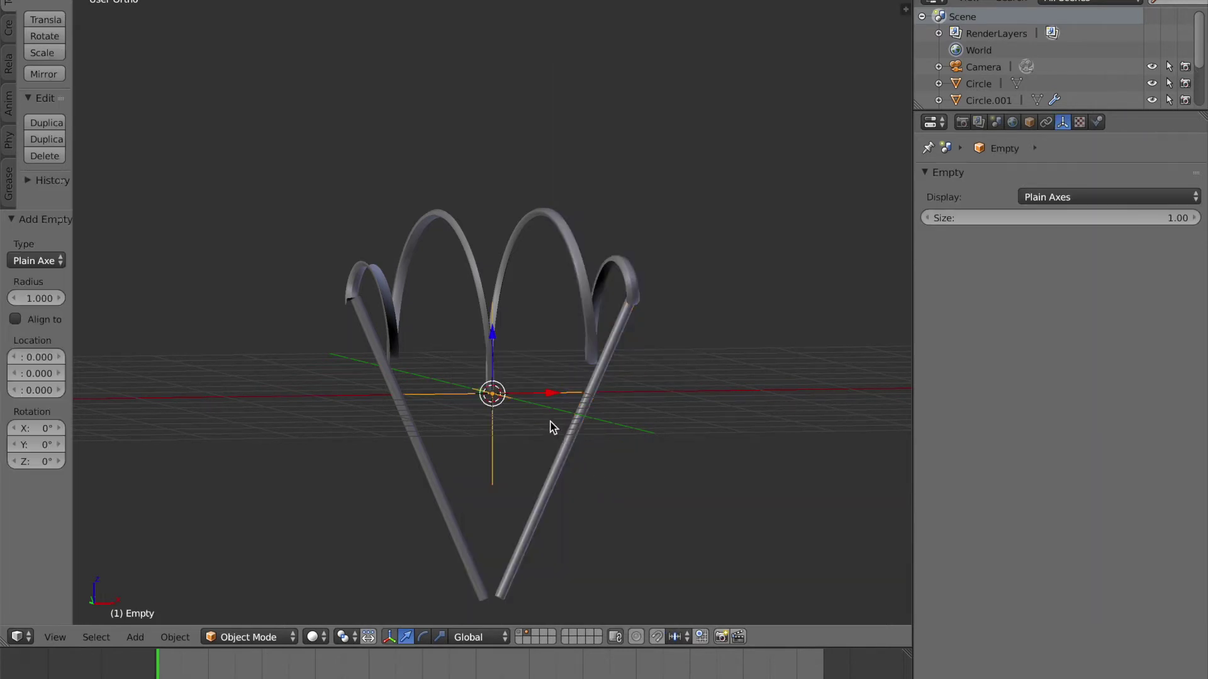
Scale the empty up by about 3.685 so its axes extend beyond the spiral and rods
scroll(555, 434, "down", 3)
middle_click_drag(556, 444, 587, 458)
scroll(584, 453, "up", 5)
key("shift+z")
key("shift+z")
scroll(574, 444, "down", 5)
key("s")
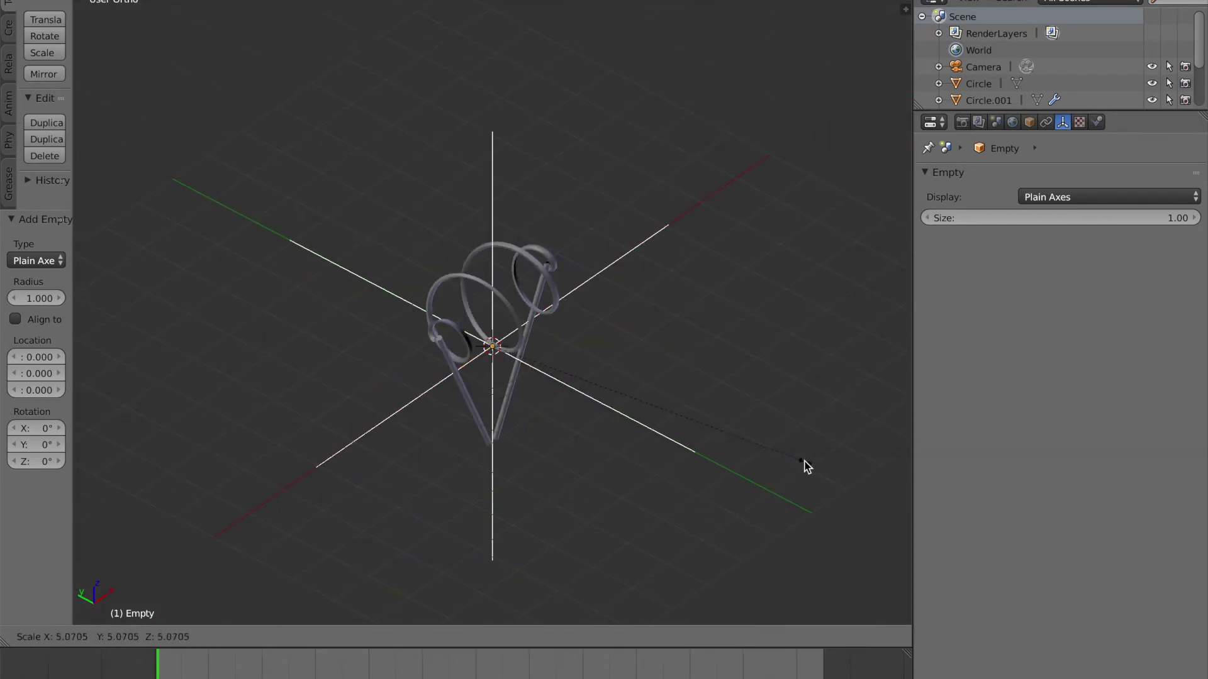
left_click(704, 444)
Parent the spiral and both rods to the empty using the Object parenting type
middle_click_drag(680, 437, 626, 398)
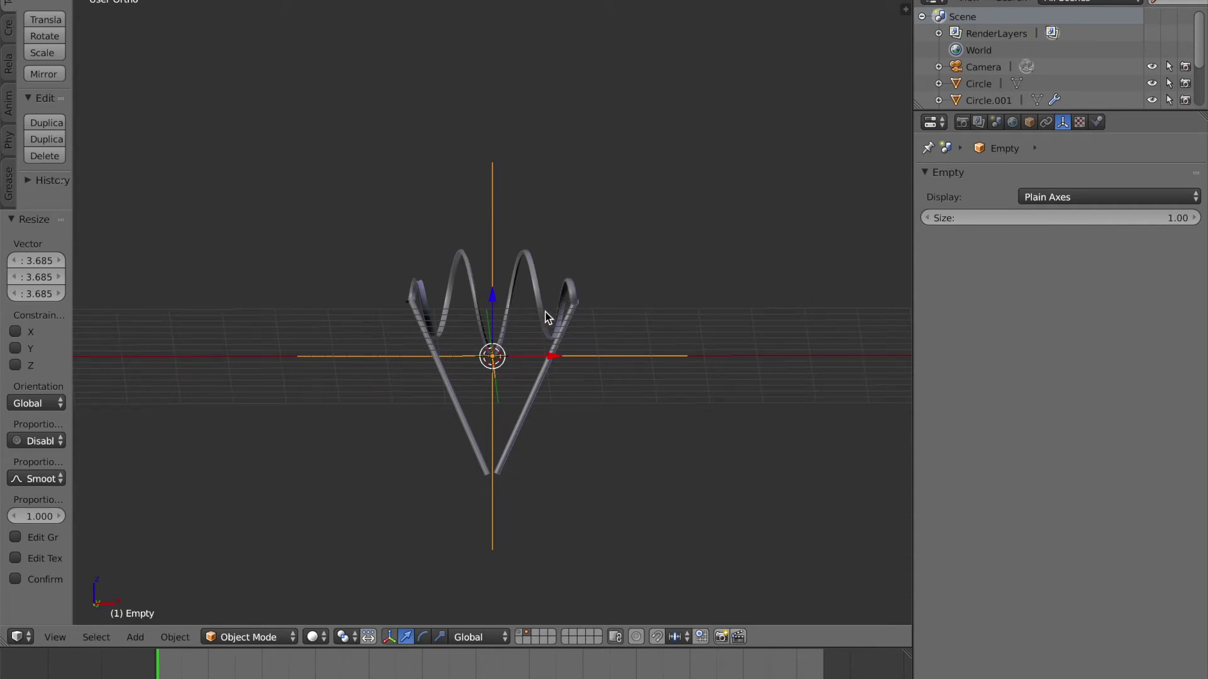
scroll(545, 386, "up", 3)
right_click(560, 414)
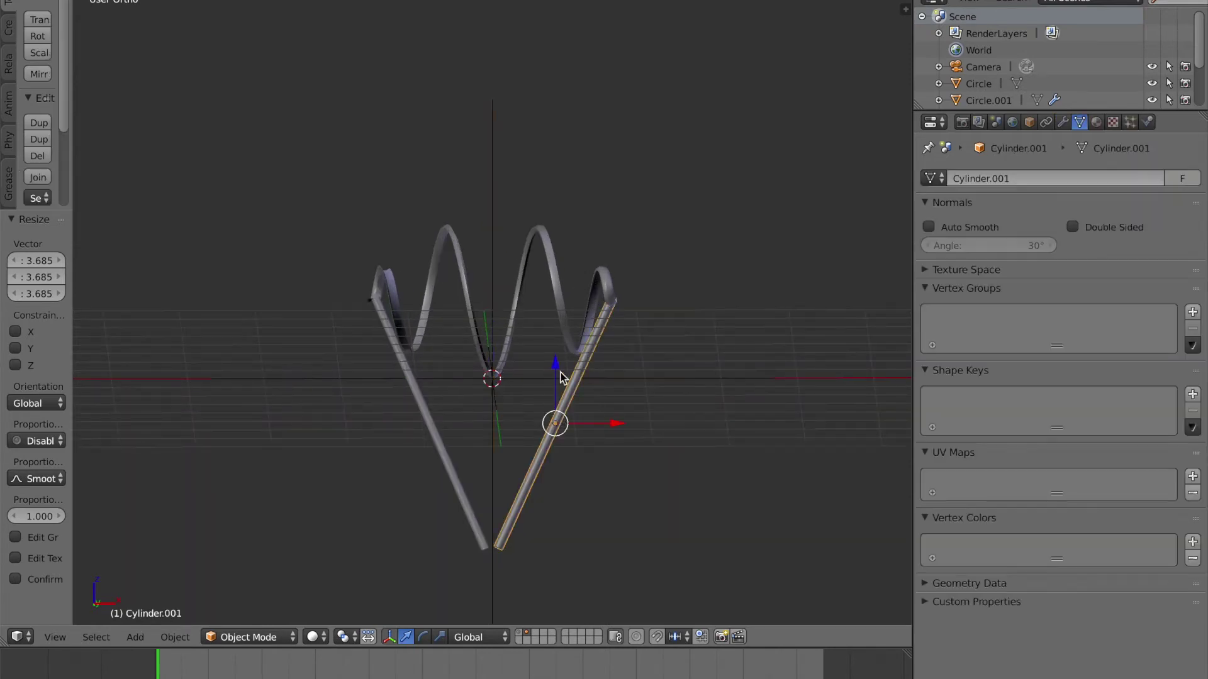
right_click(471, 315, "shift")
right_click(414, 376, "shift")
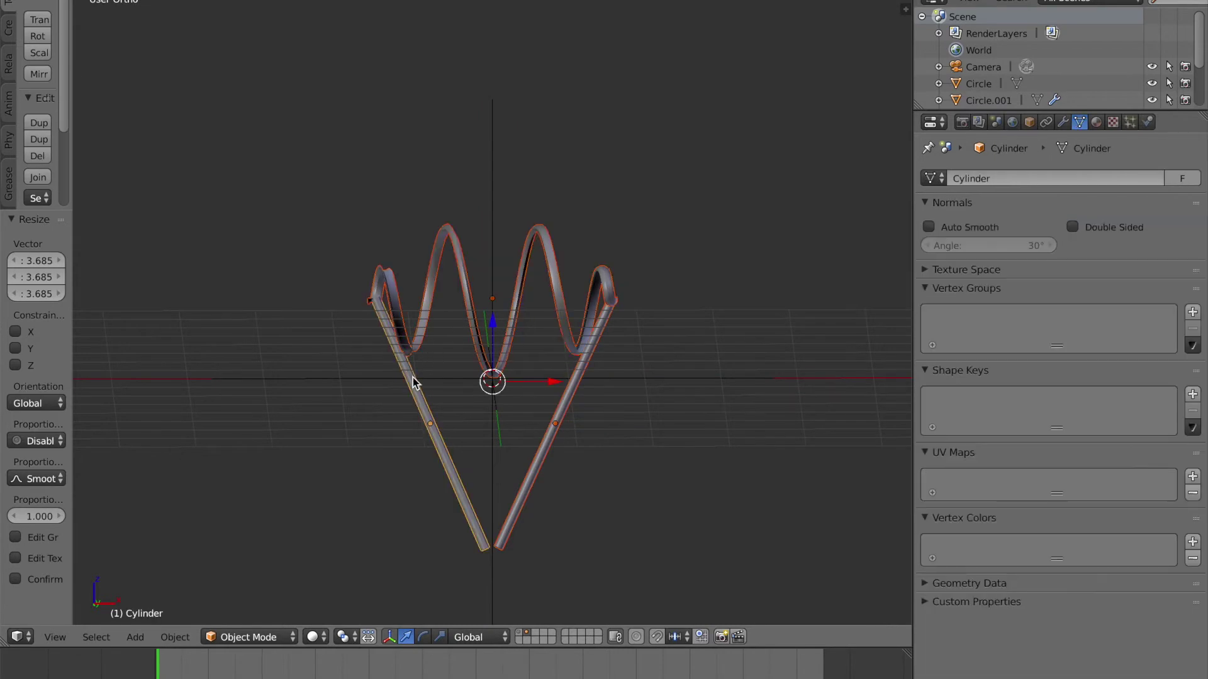
right_click(492, 152, "shift")
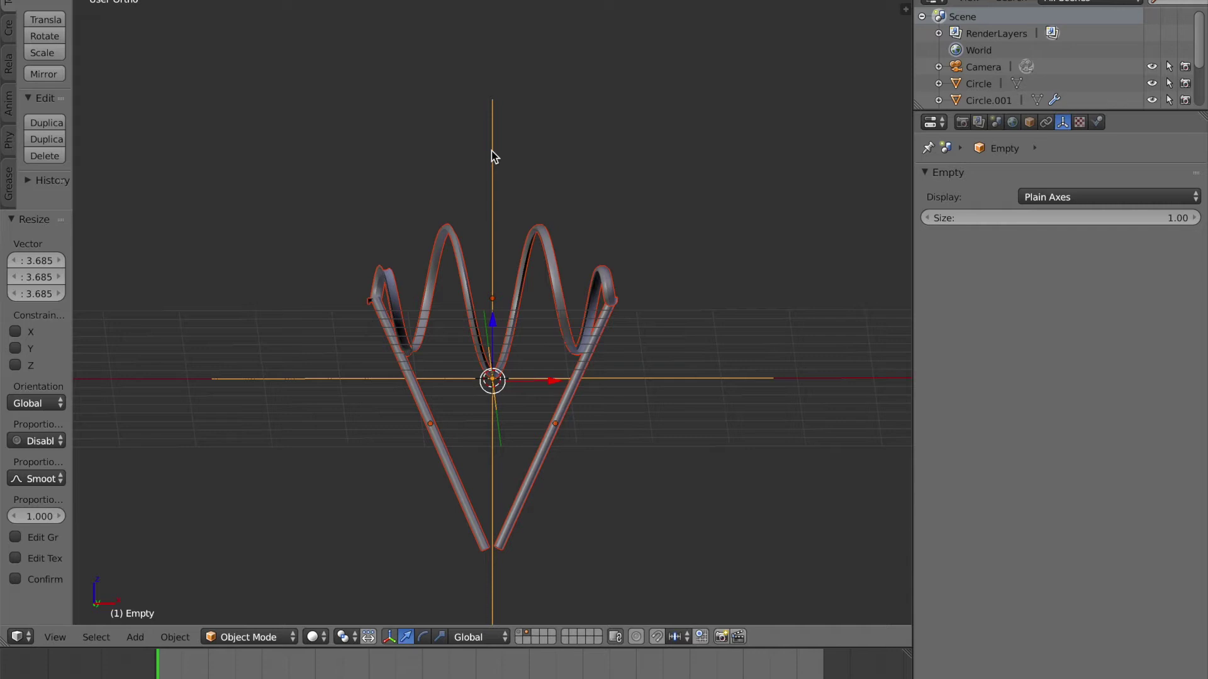
key("ctrl+p")
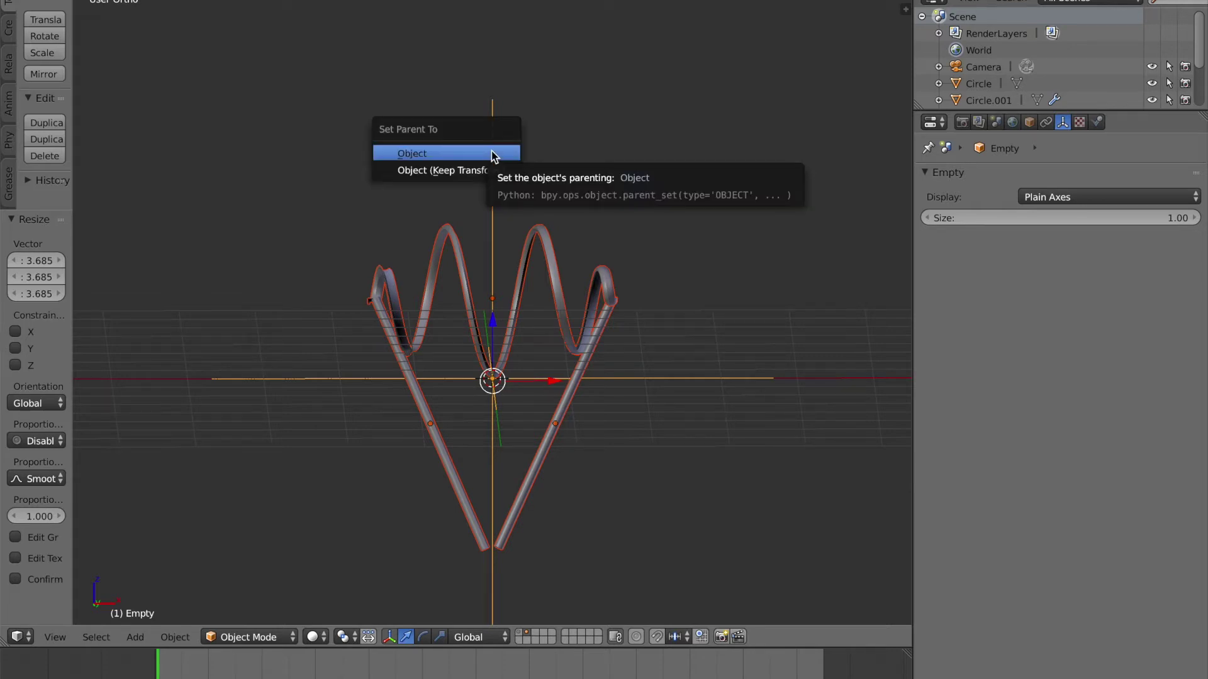
left_click(410, 154)
Try moving, rotating and scaling the empty to test that the spiral and rods follow it
right_click(495, 163)
key("g")
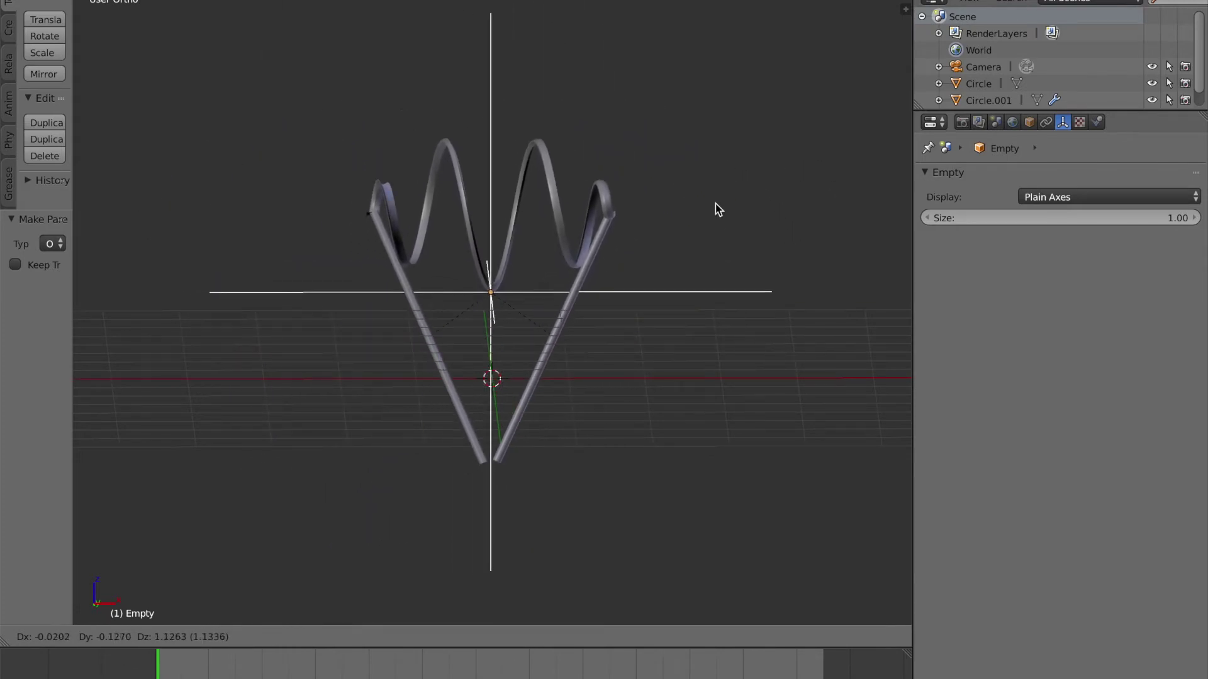
key("Escape")
key("ctrl+Left")
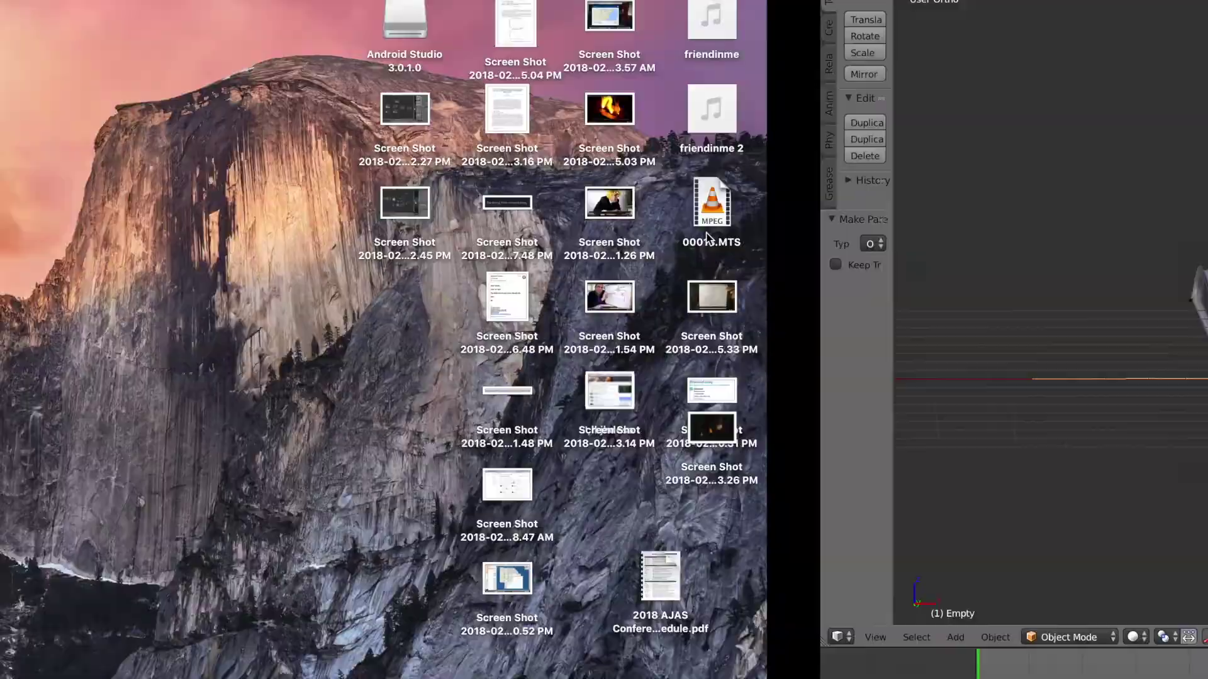
key("ctrl+Right")
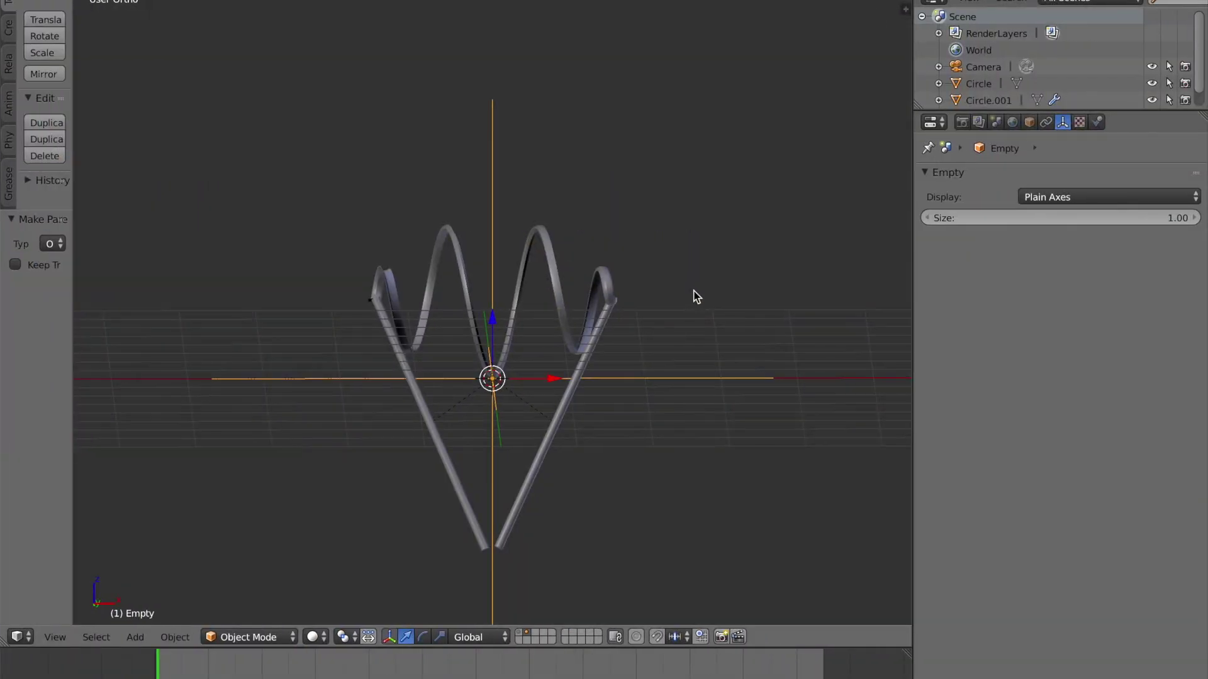
key("ctrl+Left")
key("ctrl+Right")
key("r")
key("Escape")
key("s")
key("Escape")
Save the file and select the empty together with the spiral and both rods on the second layer
key("ctrl+s")
left_click(555, 381)
left_click(520, 634)
left_click(526, 636)
key("a")
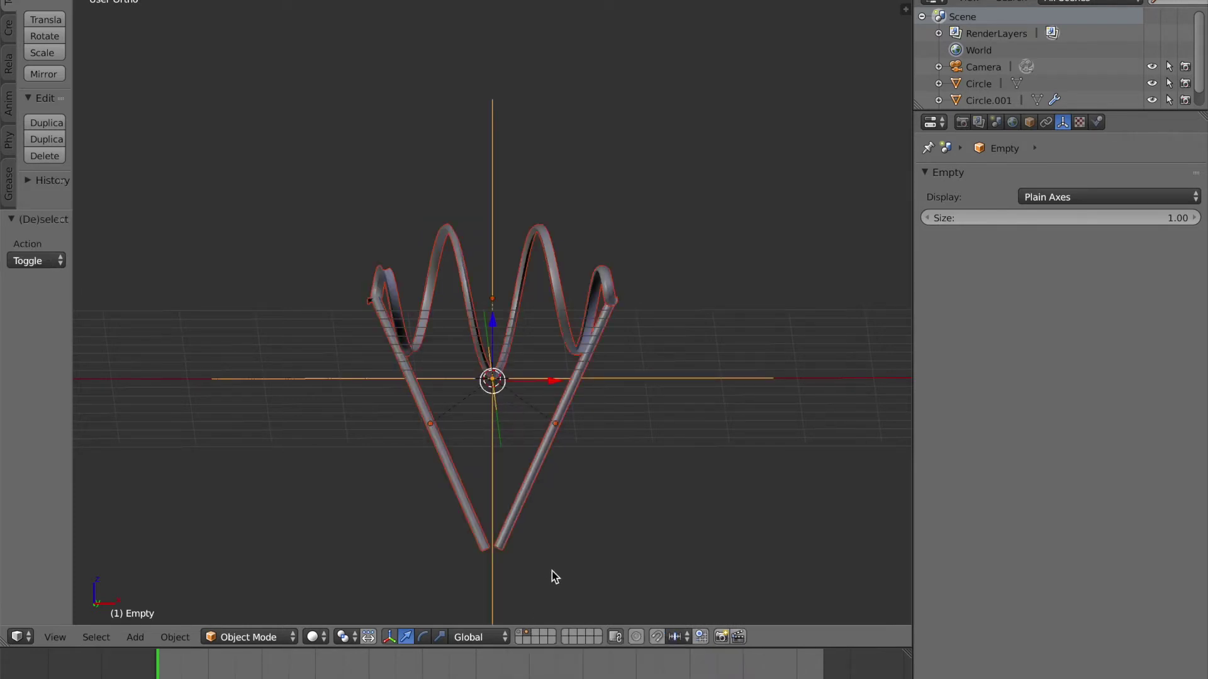
Move the selected filament parts and empty to layer 1, then return them to layer 2
key("m")
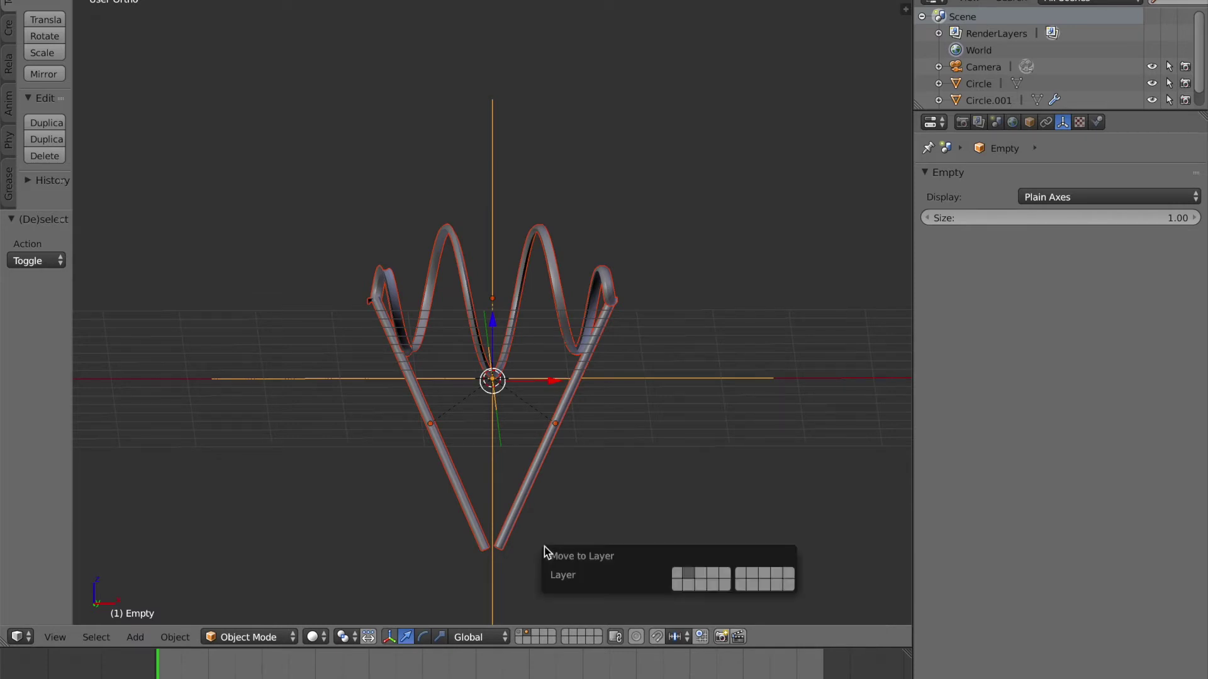
left_click(675, 573)
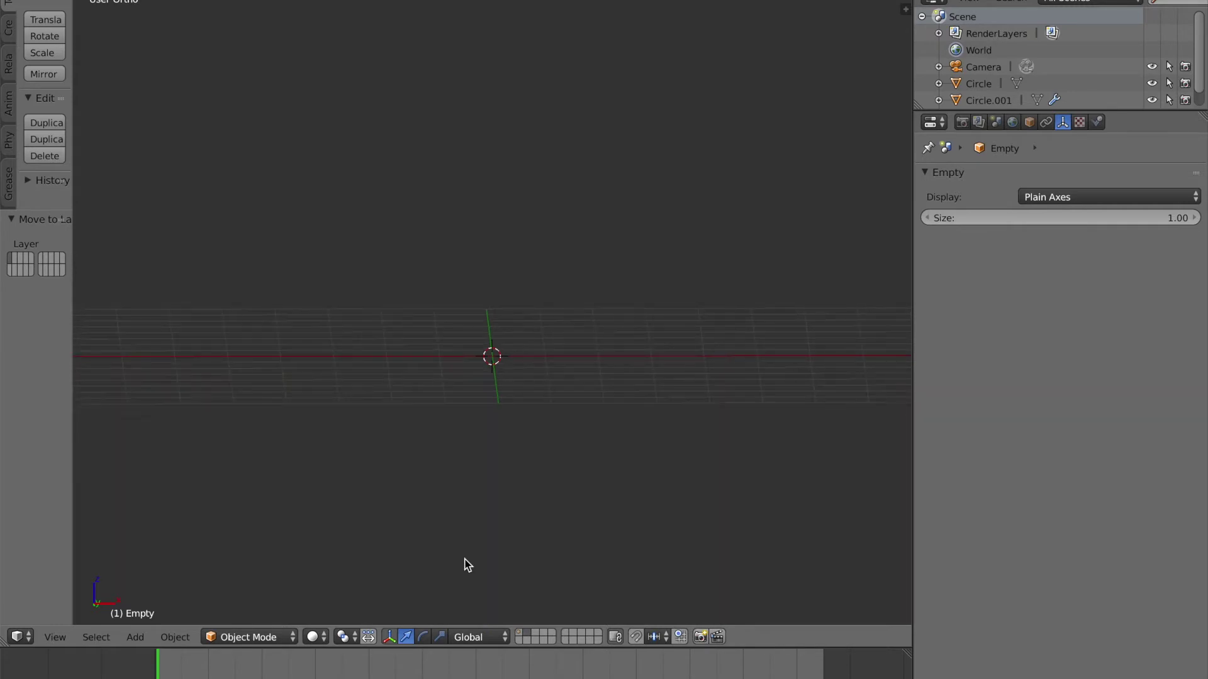
left_click(526, 632)
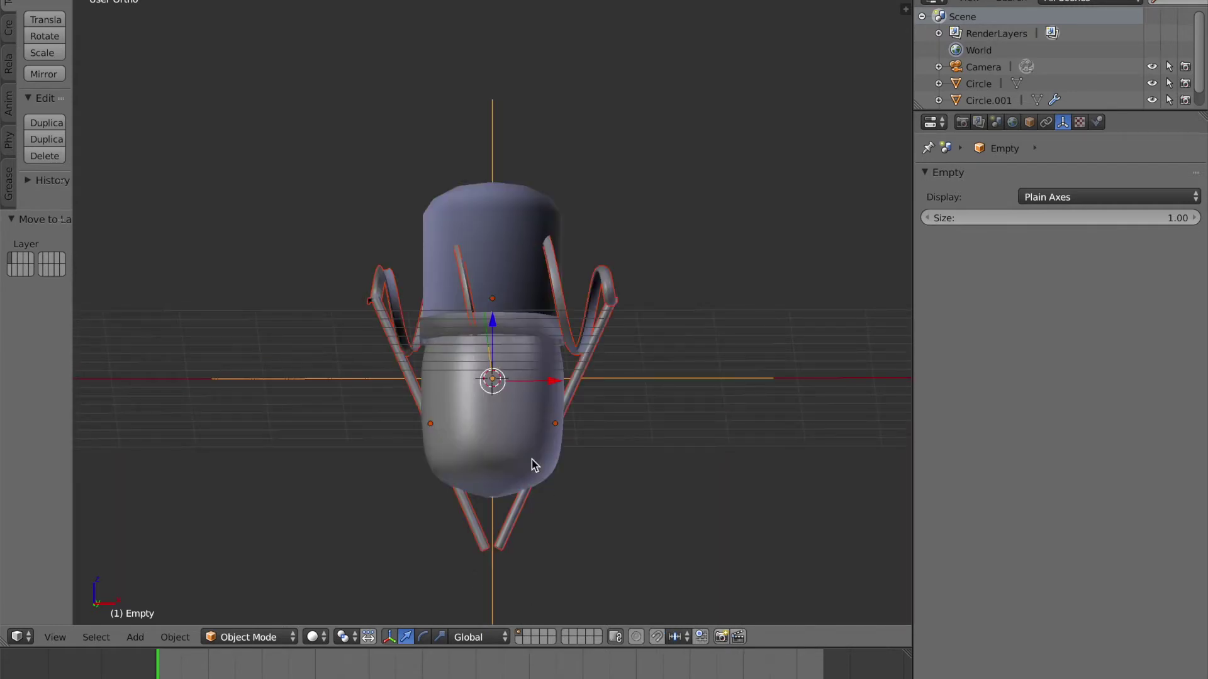
key("m")
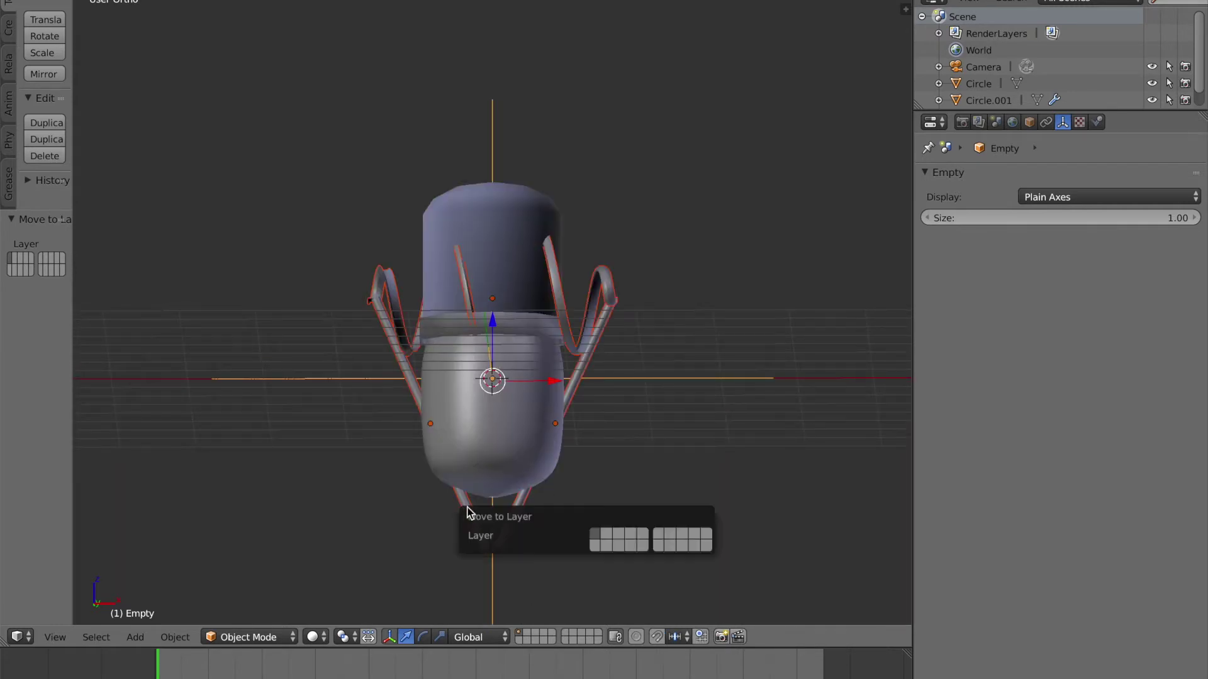
left_click(605, 538)
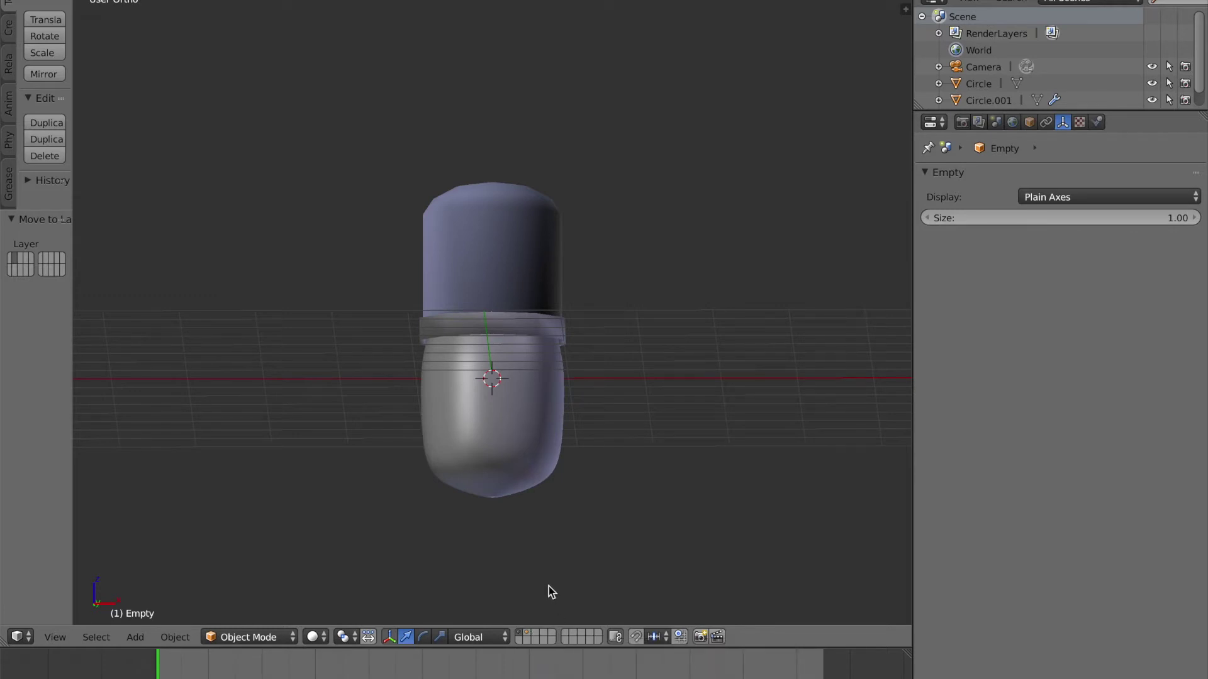
Look through the scene layers, comparing the bulb body on layer 1 with the filament on layer 2
key("2")
key("3")
key("4")
key("5")
key("6")
key("2")
key("1")
key("2")
key("3")
key("4")
key("5")
key("6")
key("7")
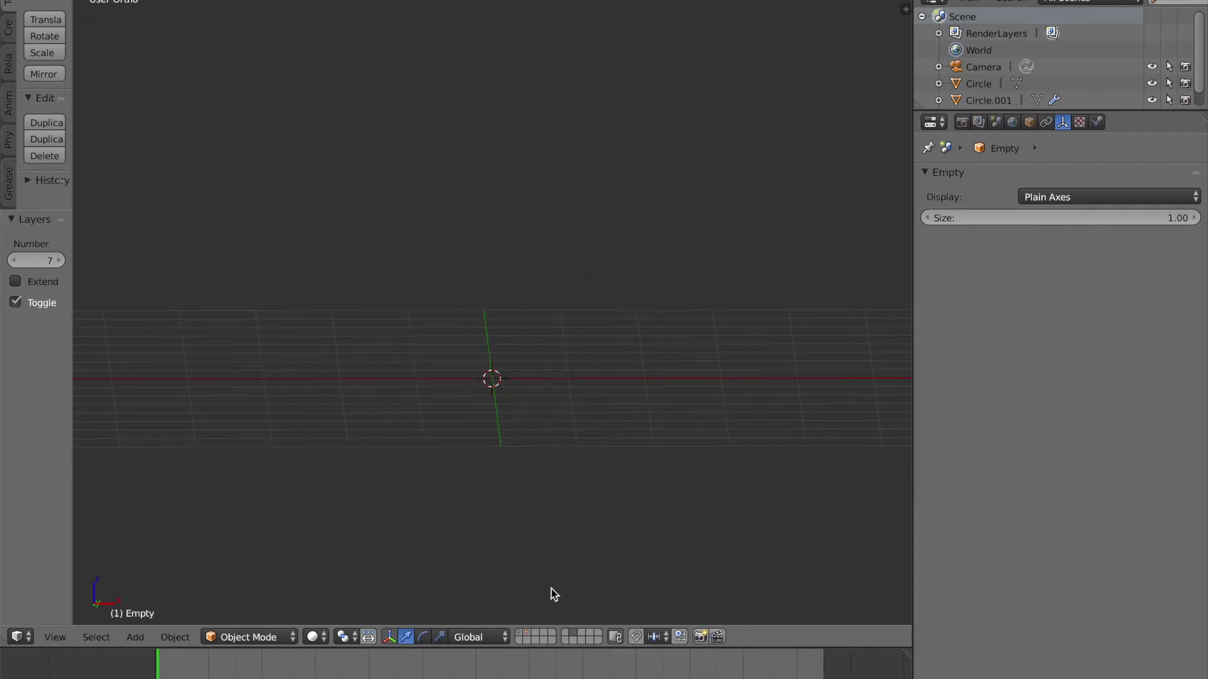
key("1")
key("2")
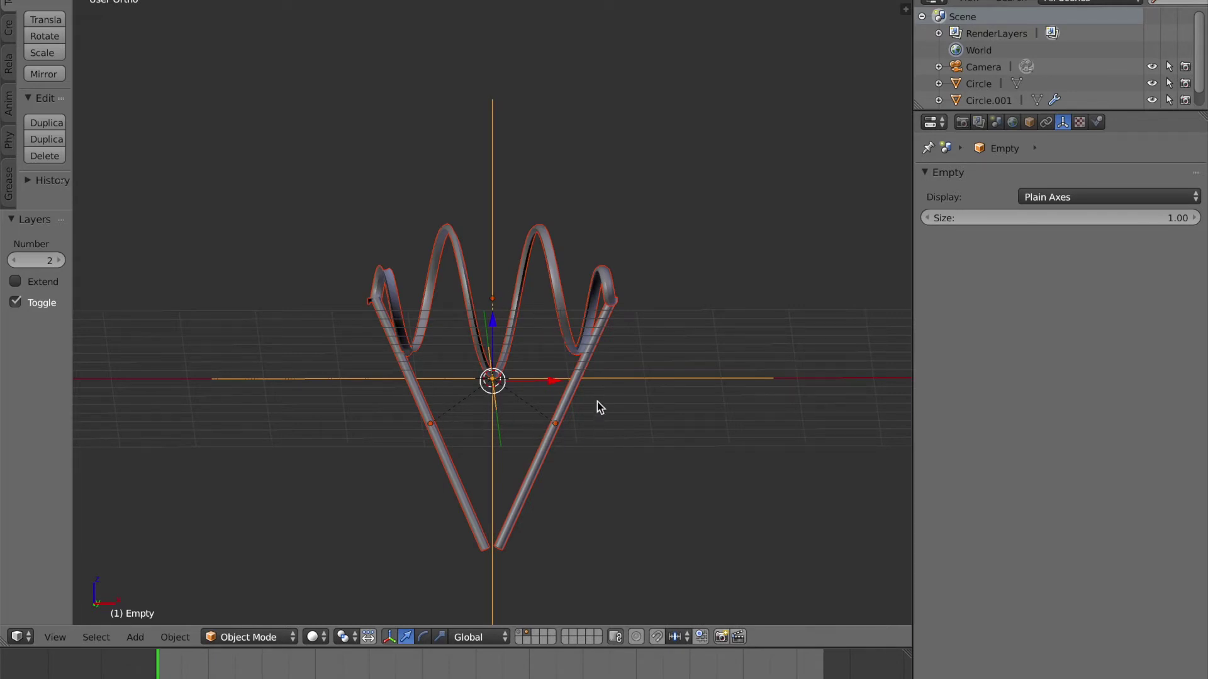
key("1")
key("2")
Move the filament parts and empty to layer 1, save the file and show layer 1
key("m")
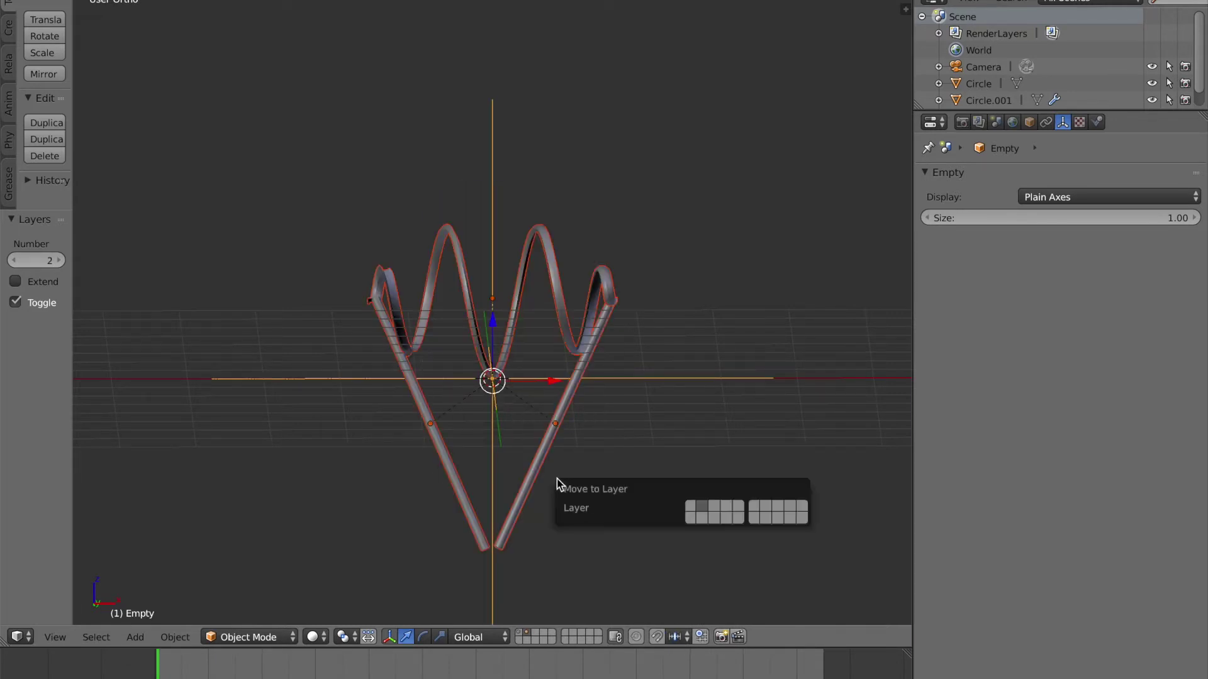
left_click(689, 508)
key("ctrl+s")
left_click(493, 406)
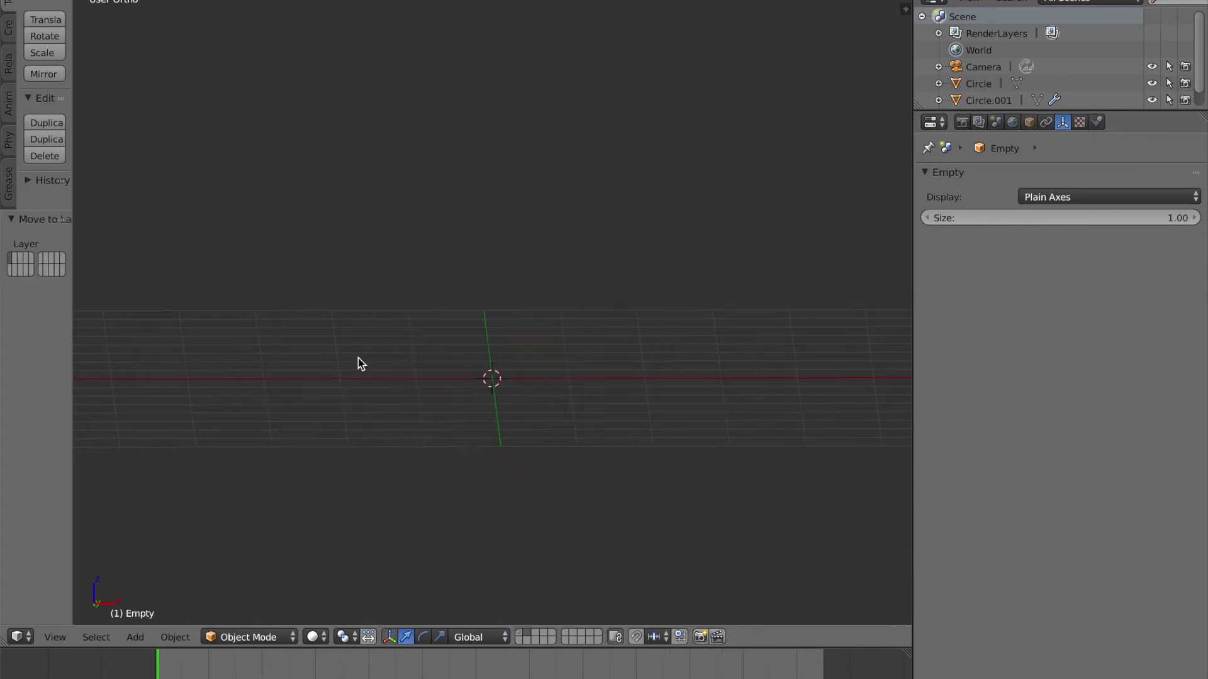
key("1")
Rotate the filament and its empty -180° about the Y axis, working in front wireframe view
scroll(501, 390, "up", 5)
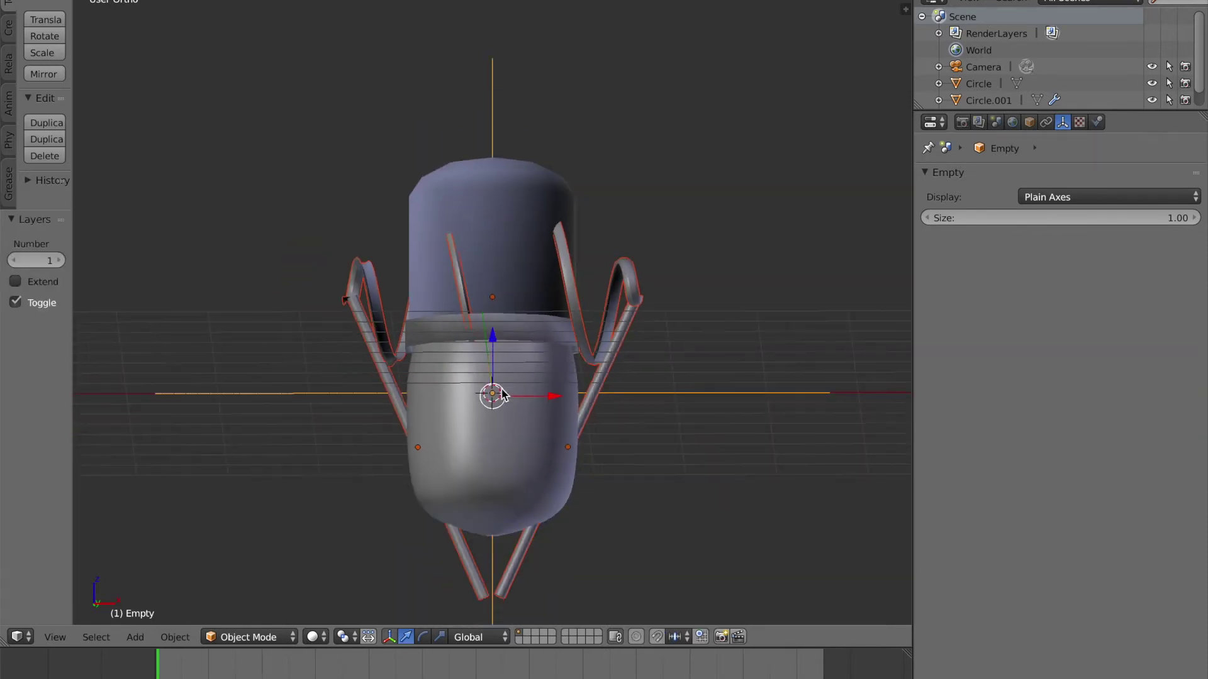
key("KP_5")
scroll(501, 395, "down", 5)
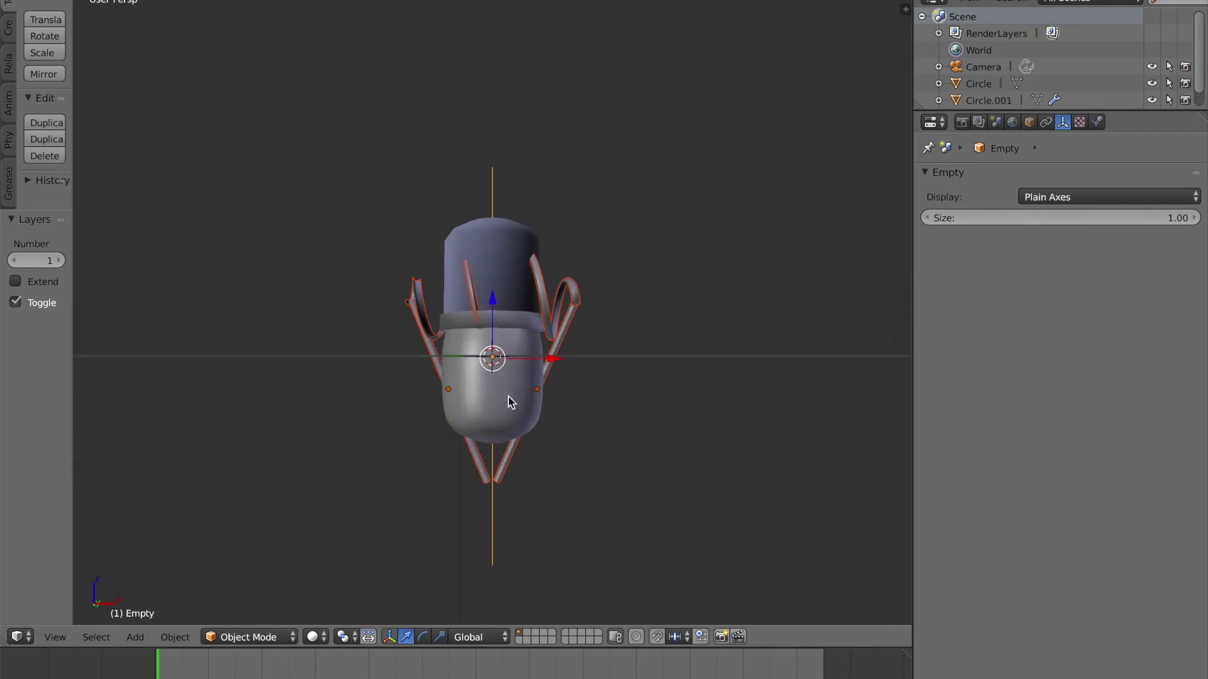
scroll(508, 397, "up", 4)
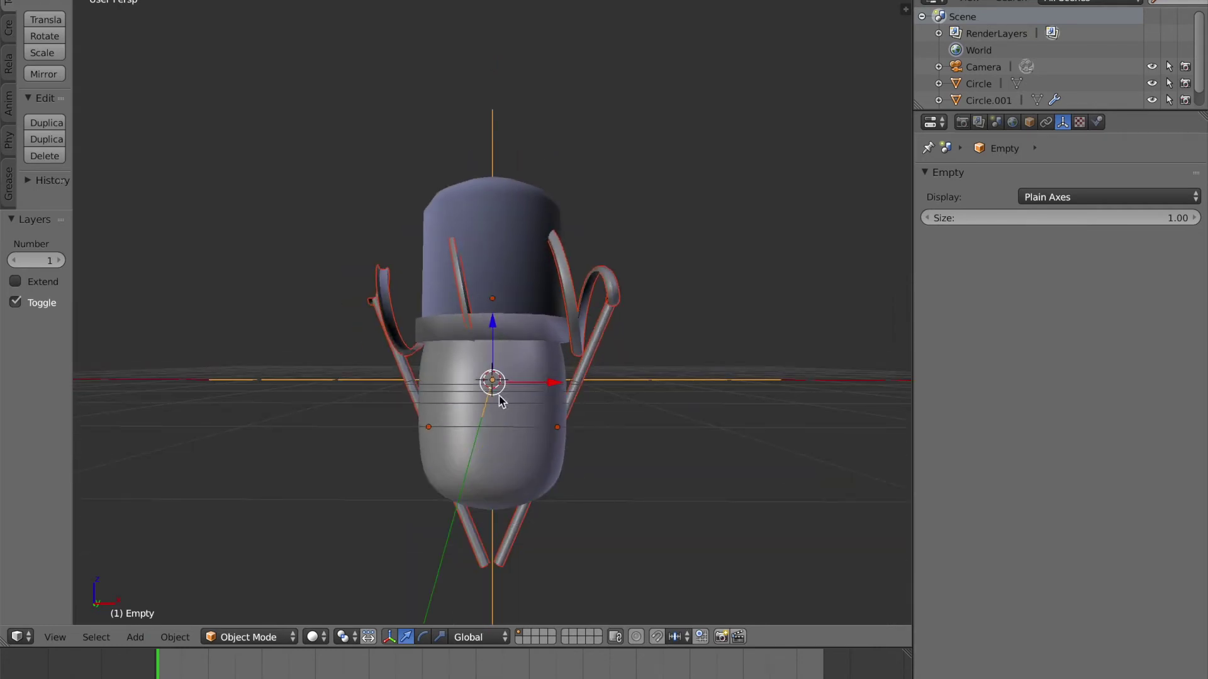
key("z")
key("z")
key("KP_5")
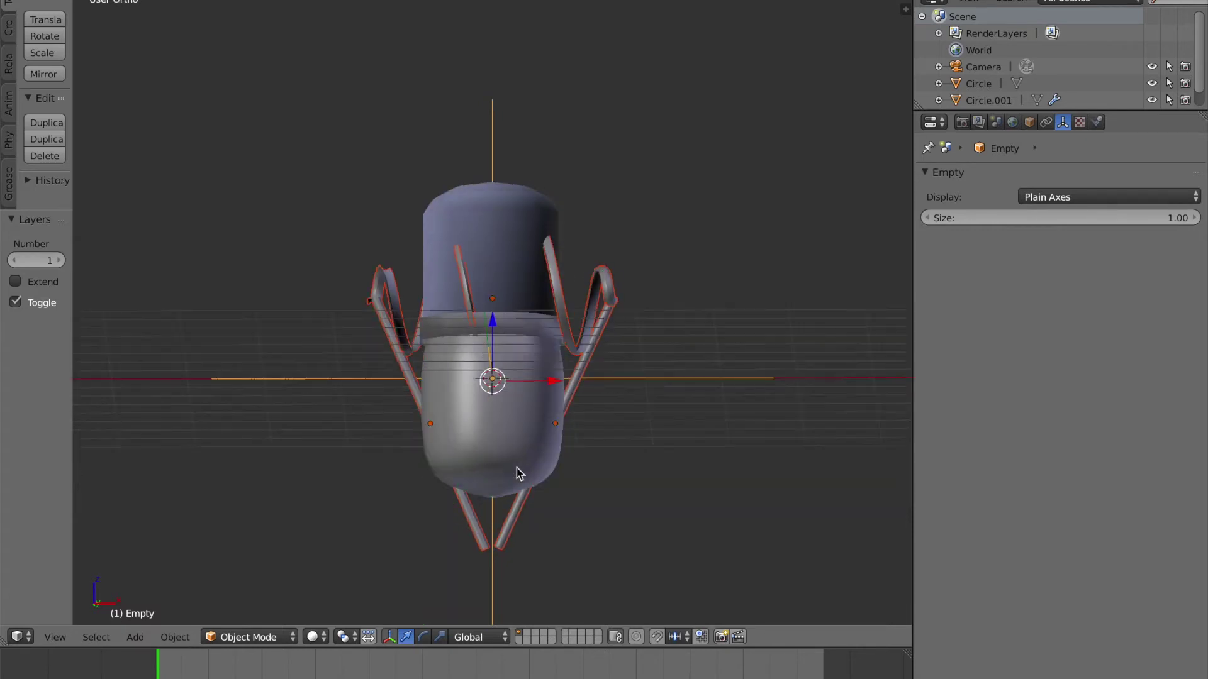
key("KP_1")
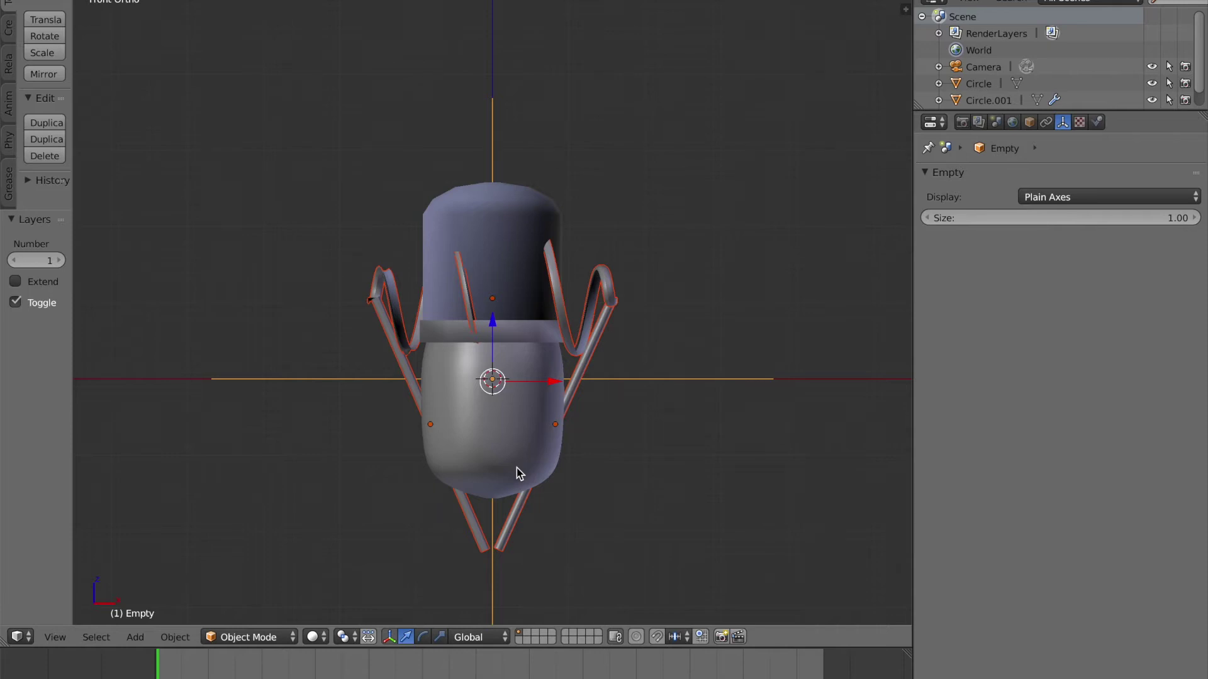
key("z")
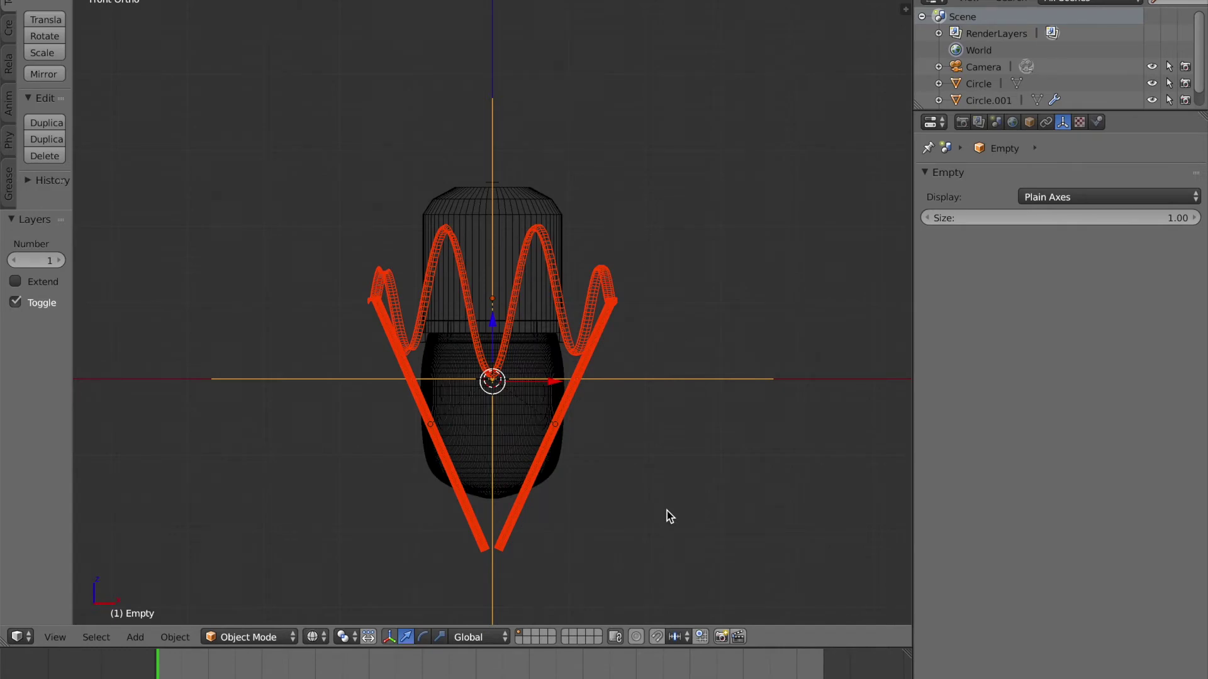
key("r")
key("y")
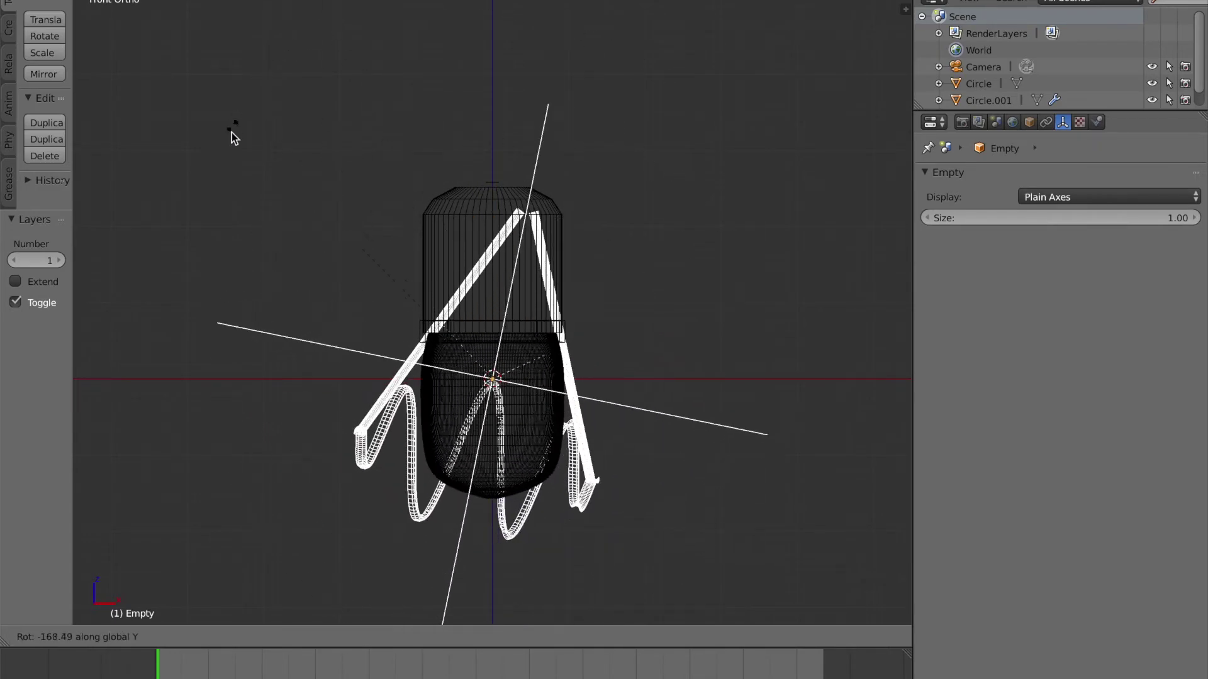
left_click(228, 204)
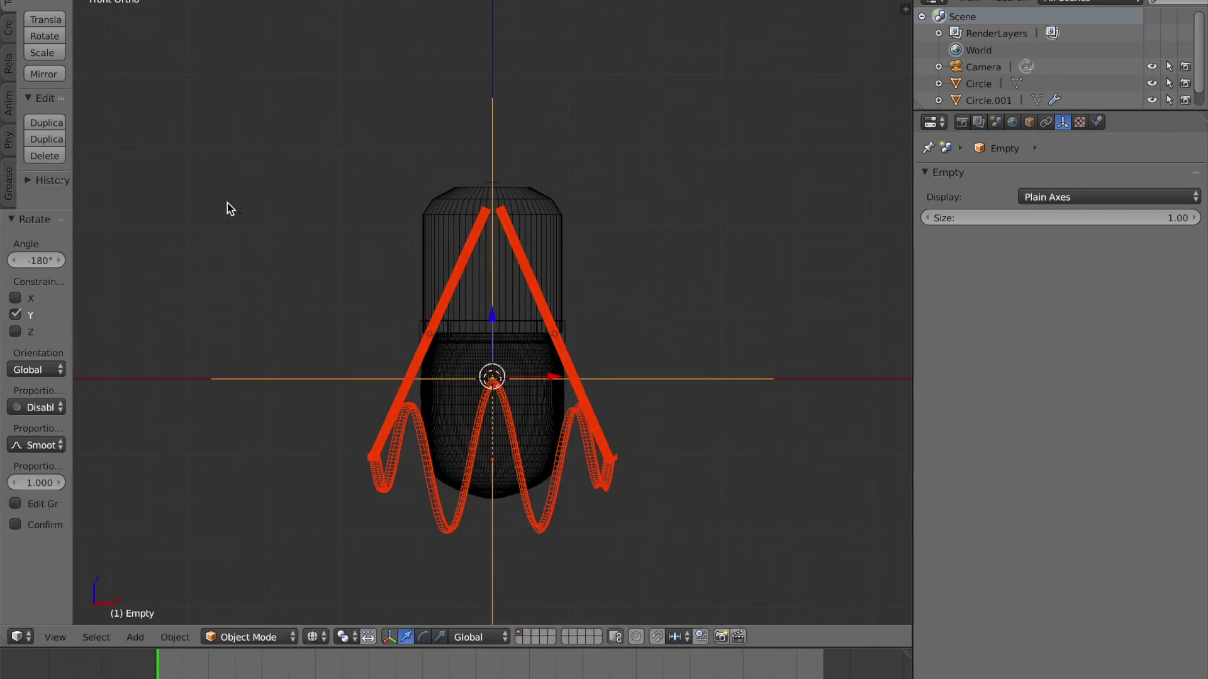
Scale the filament down uniformly to about 0.379 and shift it -0.033 along Z inside the bulb
key("s")
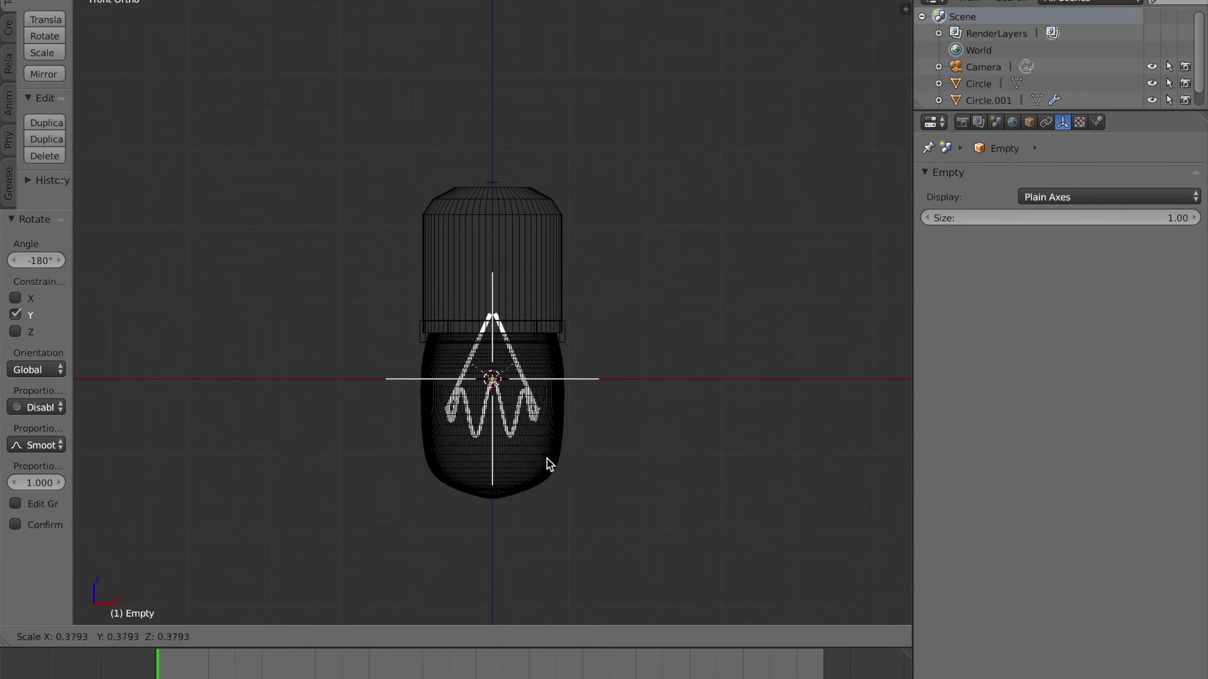
left_click(546, 459)
left_click_drag(493, 328, 493, 327)
Stretch the filament by about 1.393 along the Z axis and check it from the front
key("s")
key("z")
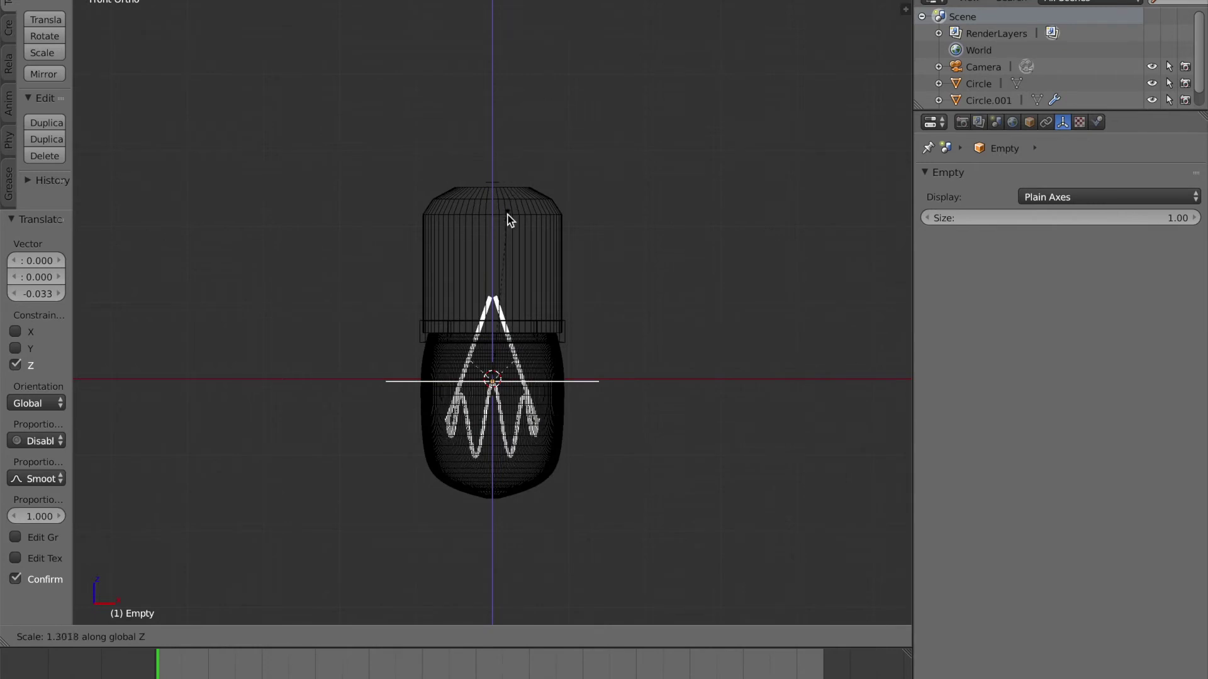
left_click(507, 203)
middle_click_drag(502, 227, 471, 251)
key("KP_1")
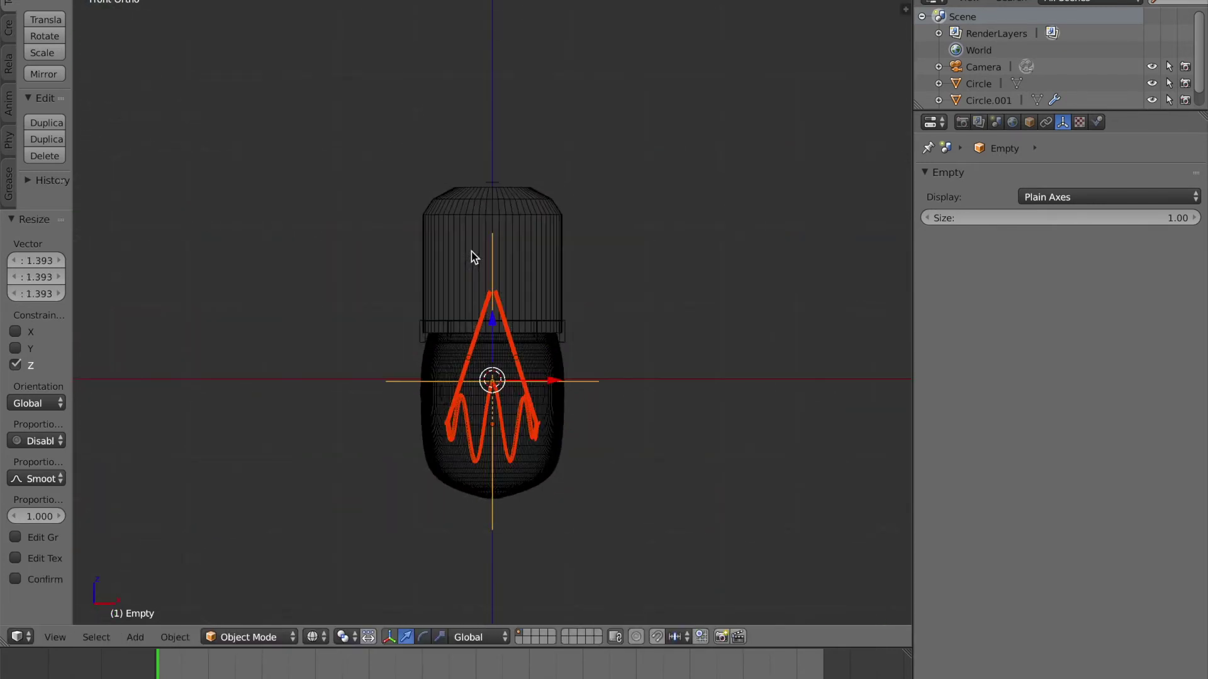
Inspect the filament inside the bulb from an angle and save the file
mouse_move(470, 252)
middle_mouse_down()
mouse_move(575, 272)
mouse_move(517, 277)
mouse_move(658, 281)
mouse_move(566, 291)
middle_mouse_up()
key("z")
key("z")
key("ctrl+s")
left_click(568, 292)
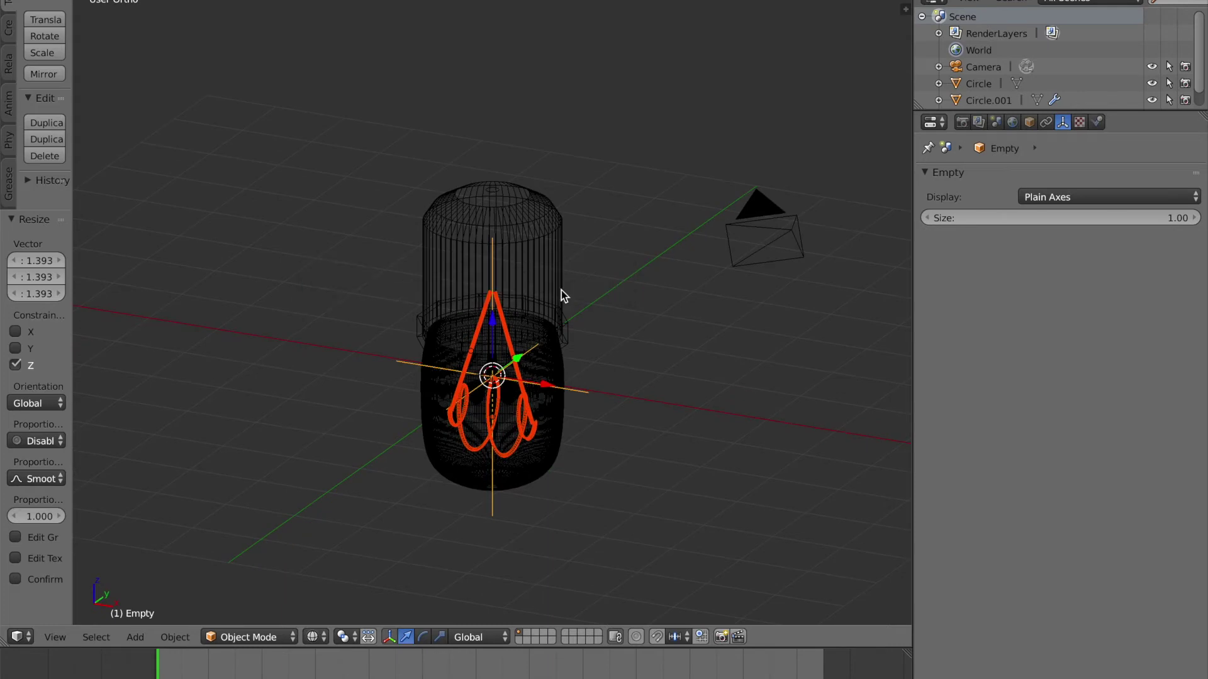
key("ctrl+s")
left_click(561, 291)
scroll(535, 340, "up", 3)
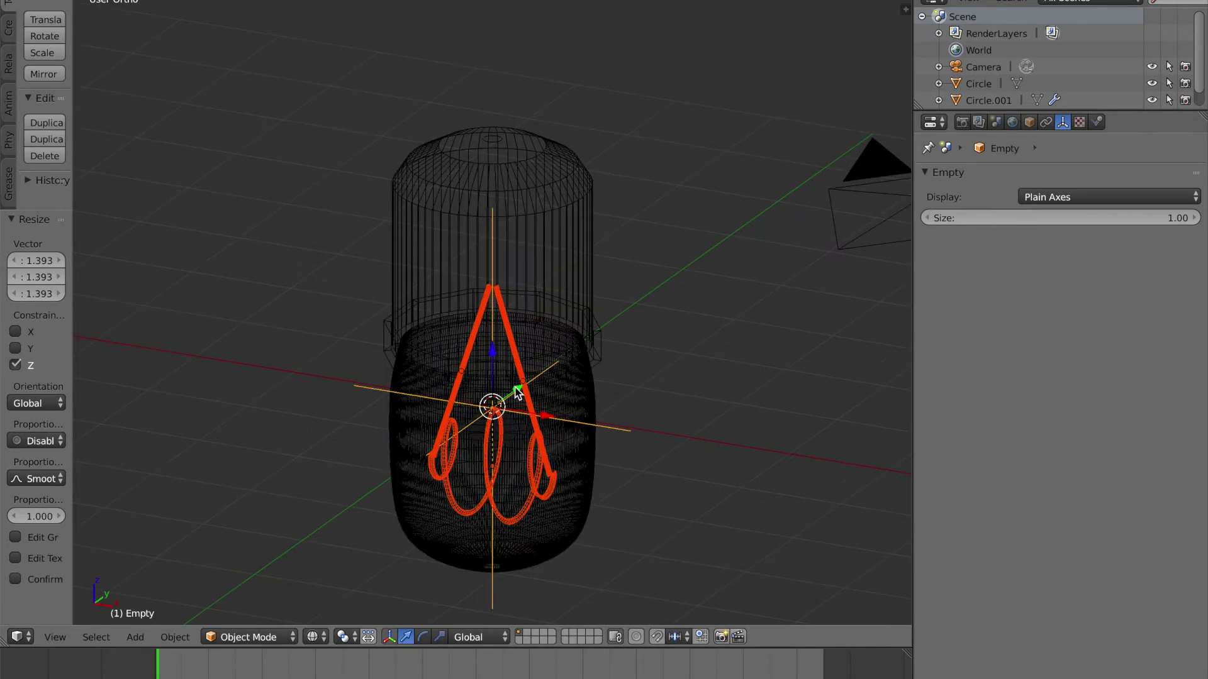
Return the viewport to solid shading, view the whole bulb and save the file
scroll(517, 393, "down", 1)
key("z")
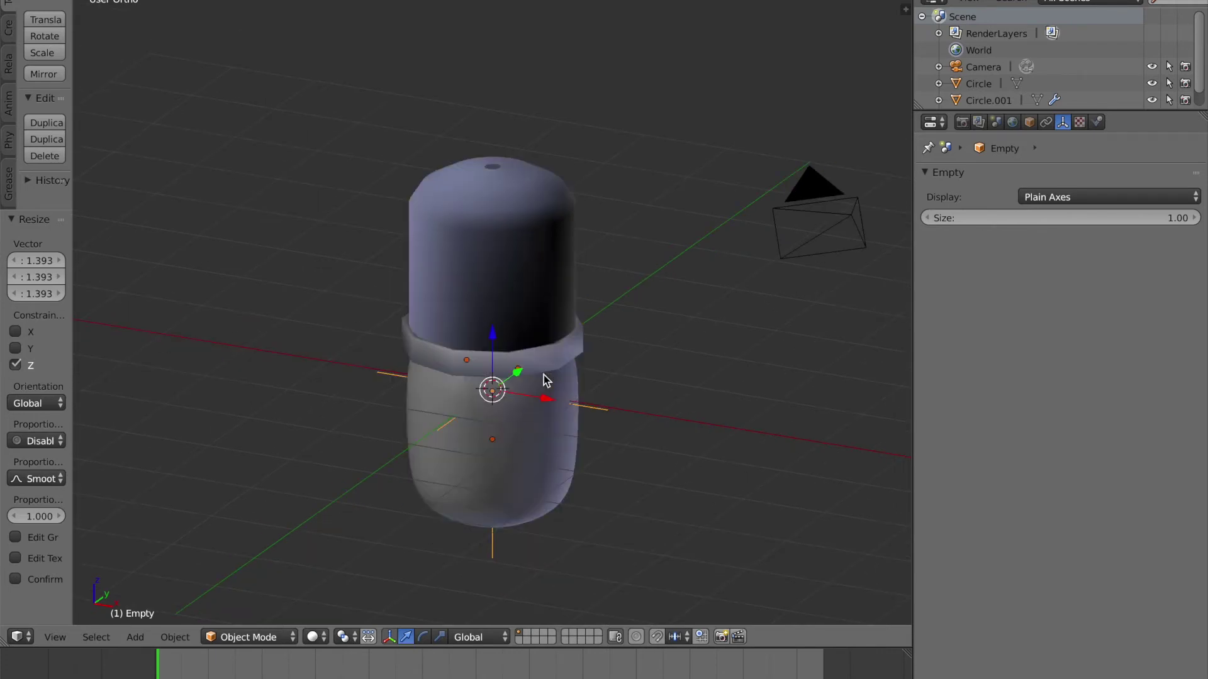
scroll(545, 378, "down", 2)
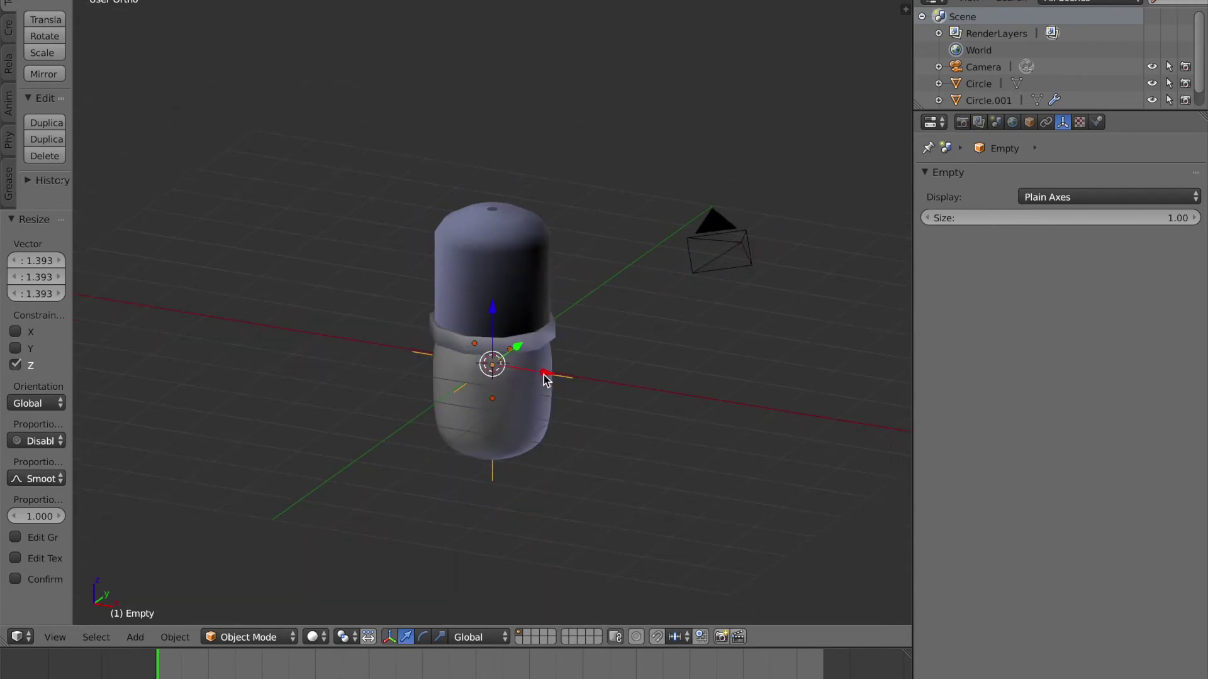
key("ctrl+s")
left_click(544, 375)
scroll(395, 345, "down", 1)
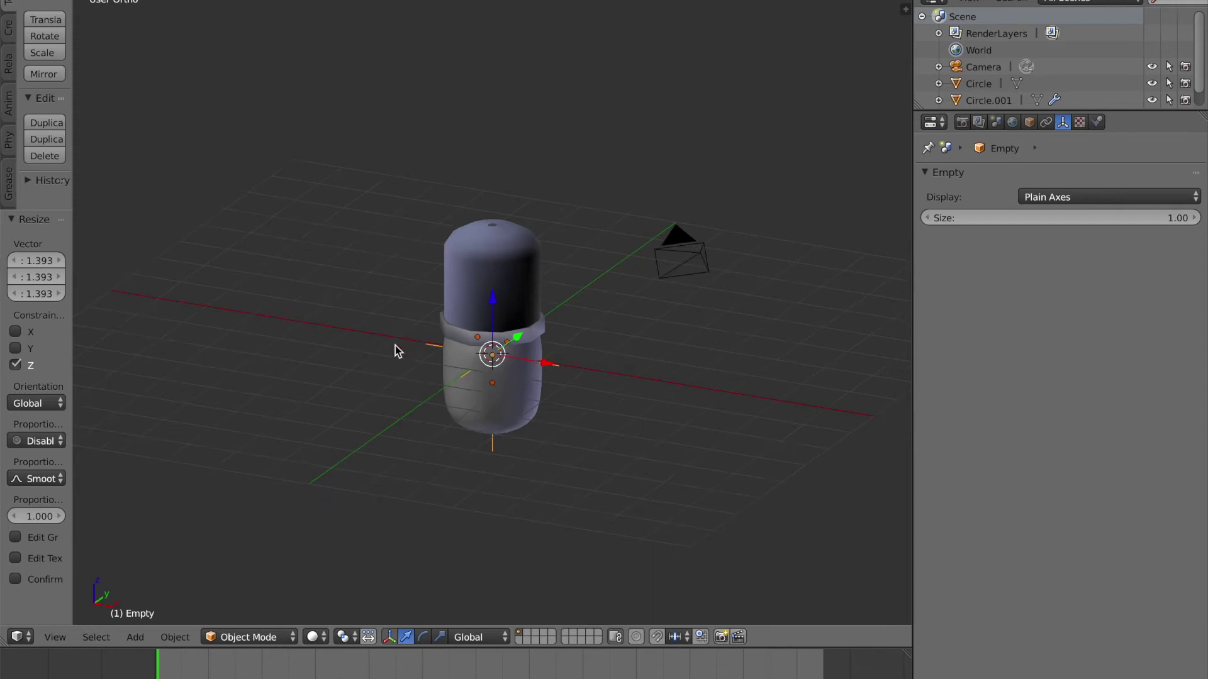
Add a Bezier curve and raise it about 2.932 along the Z axis to the top of the bulb
key("KP_1")
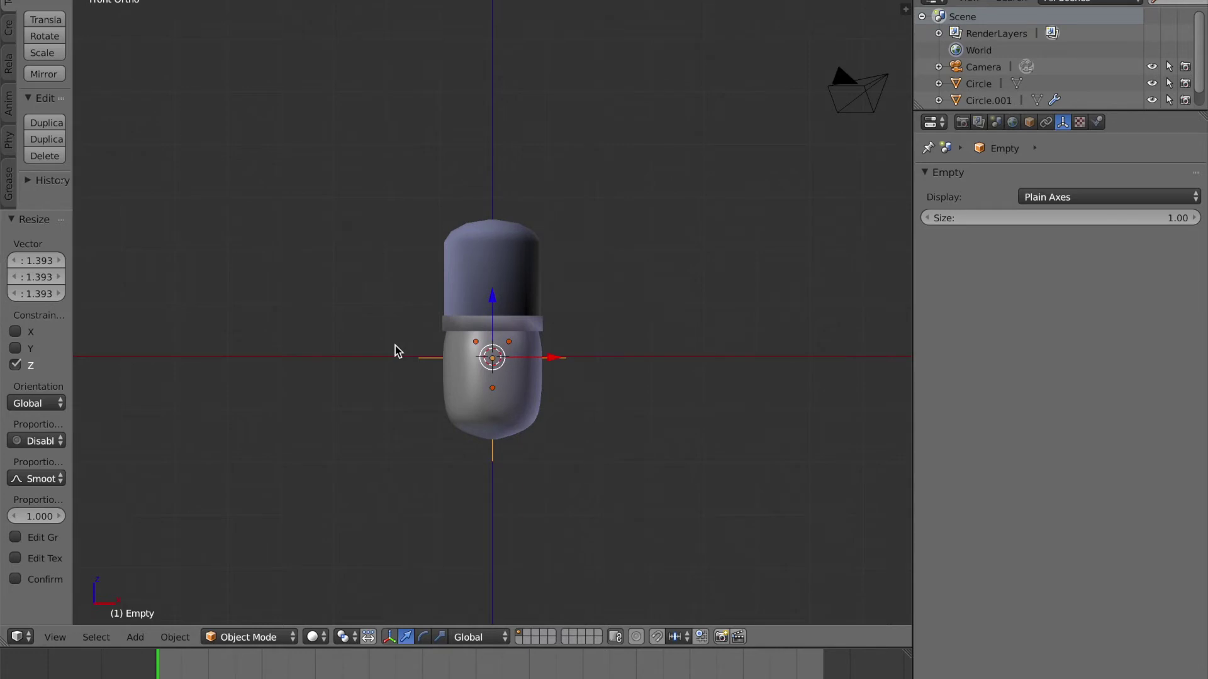
key("shift+a")
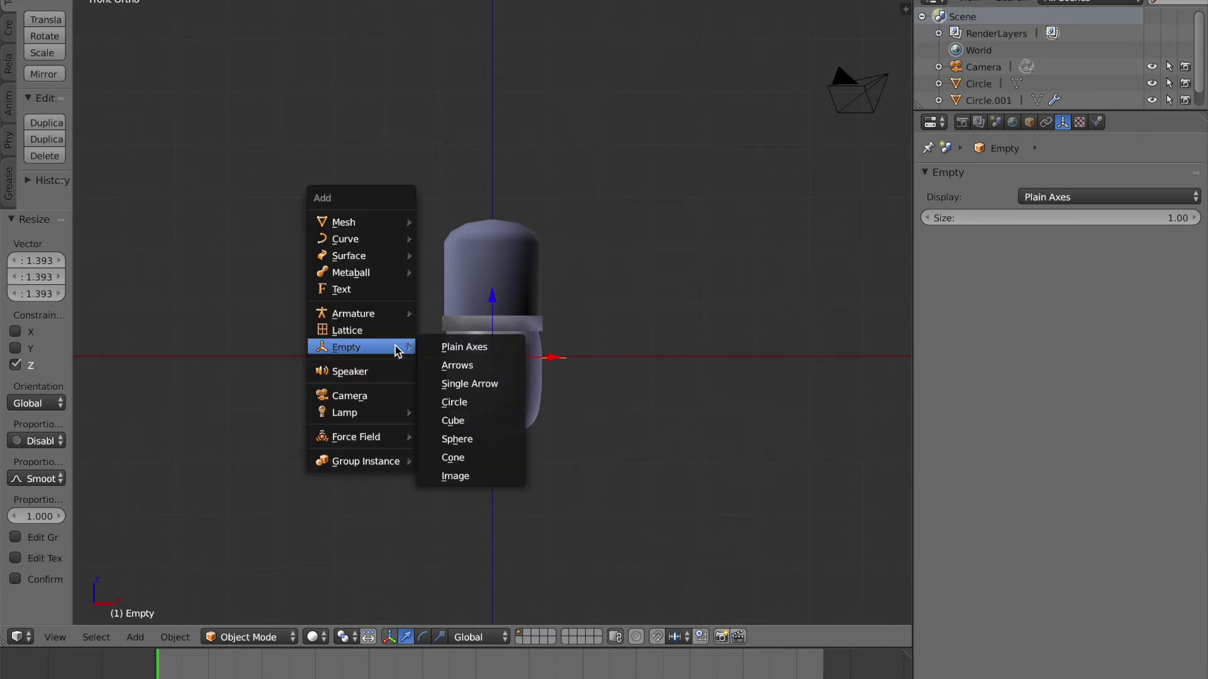
mouse_move(390, 239)
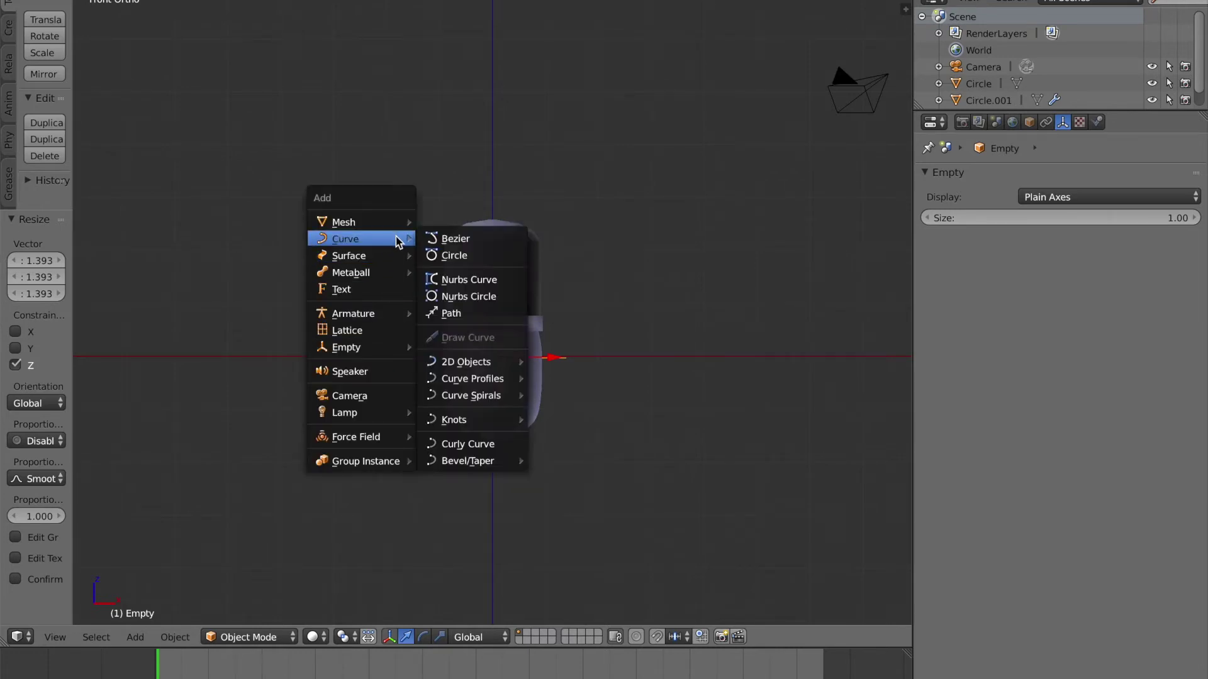
left_click(430, 239)
middle_click_drag(507, 384, 518, 349)
left_click_drag(492, 300, 504, 181)
scroll(479, 279, "up", 4)
scroll(480, 279, "down", 4)
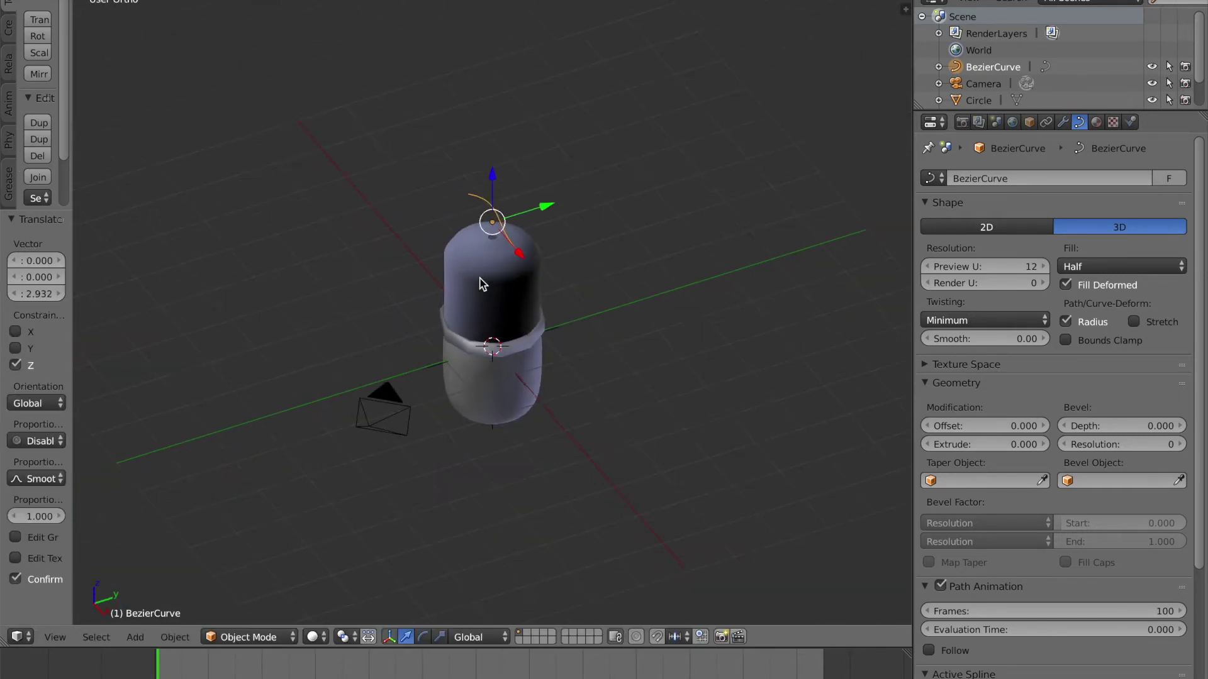
Scale the Bezier curve up uniformly to about 11.61 and rotate it 180° about the Z axis
scroll(481, 283, "down", 3)
key("s")
left_click(573, 334)
middle_click_drag(573, 334, 629, 361)
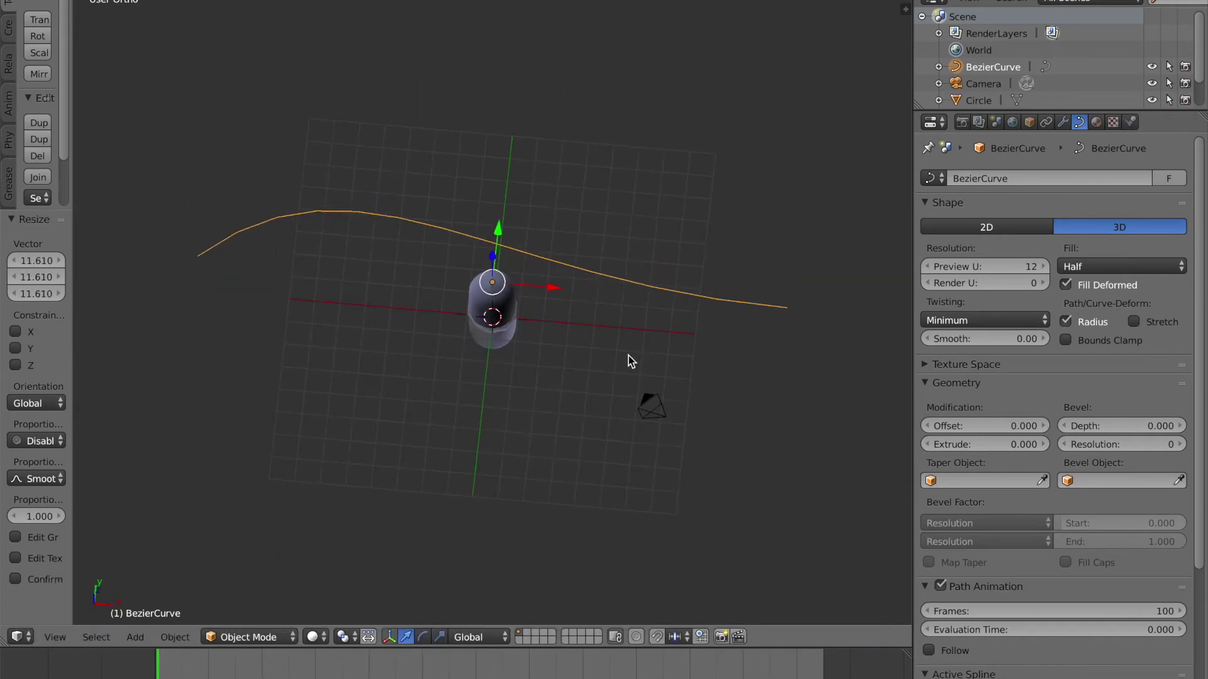
key("r")
type("z")
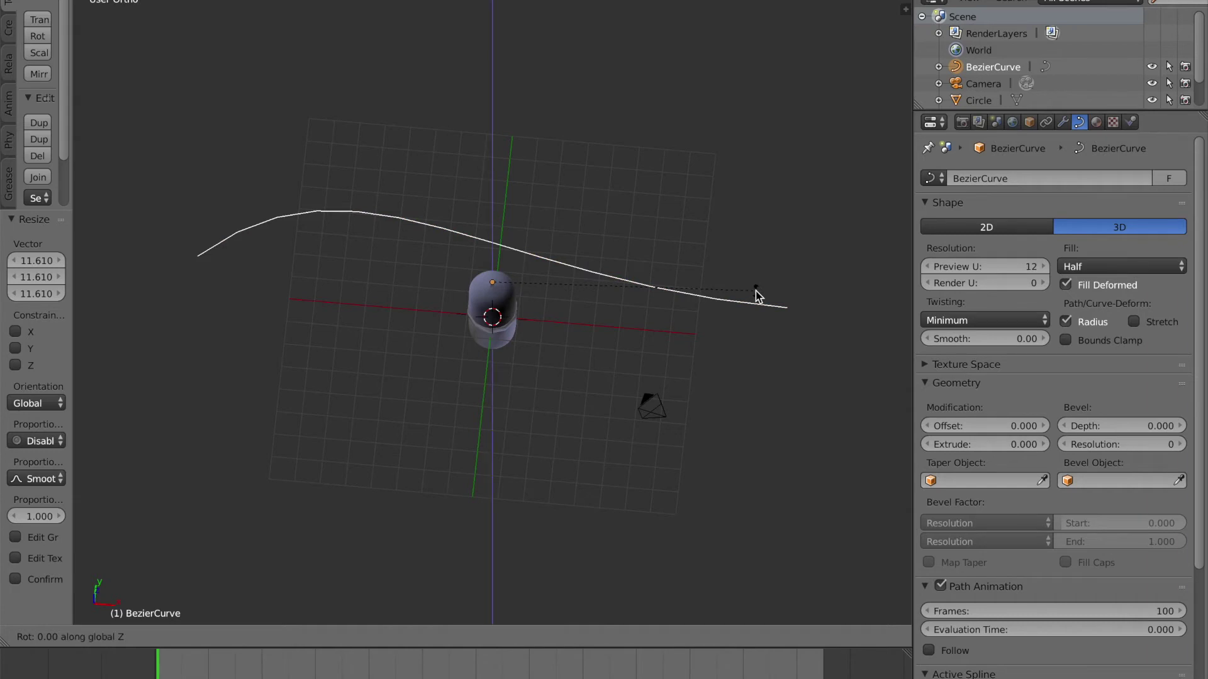
type("180")
key("Return")
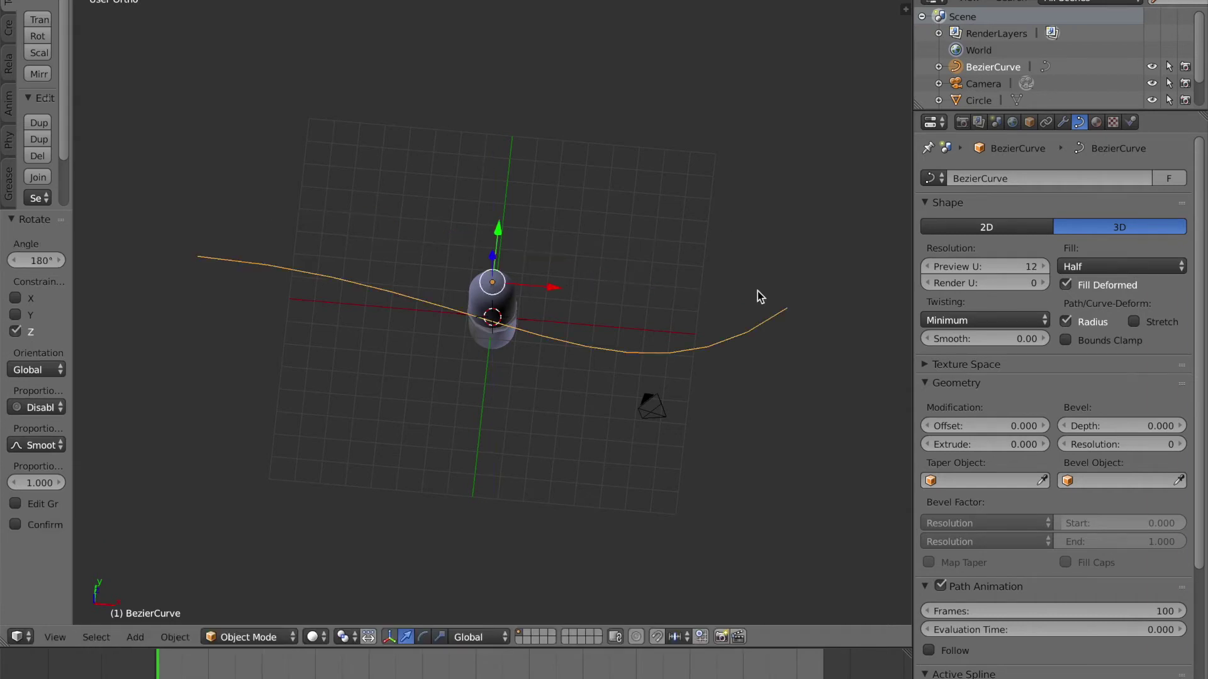
In Edit Mode, rotate the handles of the Bezier curve's end point on the positive X side to flatten its bend
key("Tab")
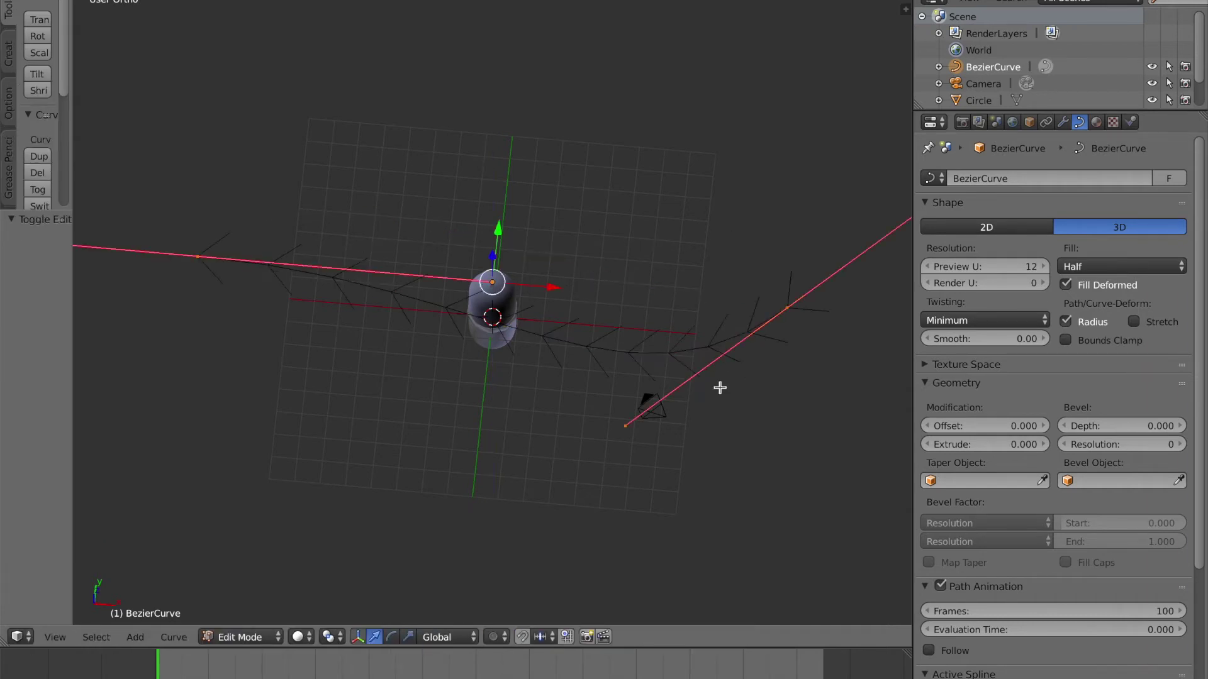
scroll(720, 383, "down", 3)
right_click(658, 309)
right_click(319, 278)
right_click(659, 322)
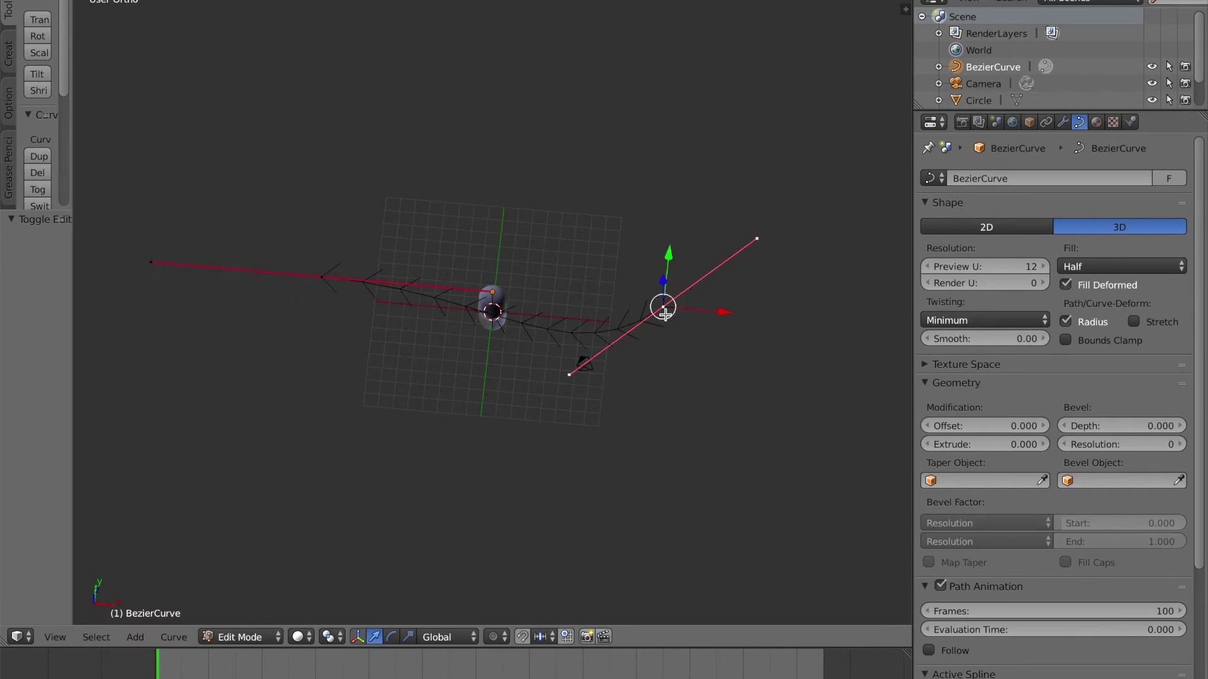
key("g")
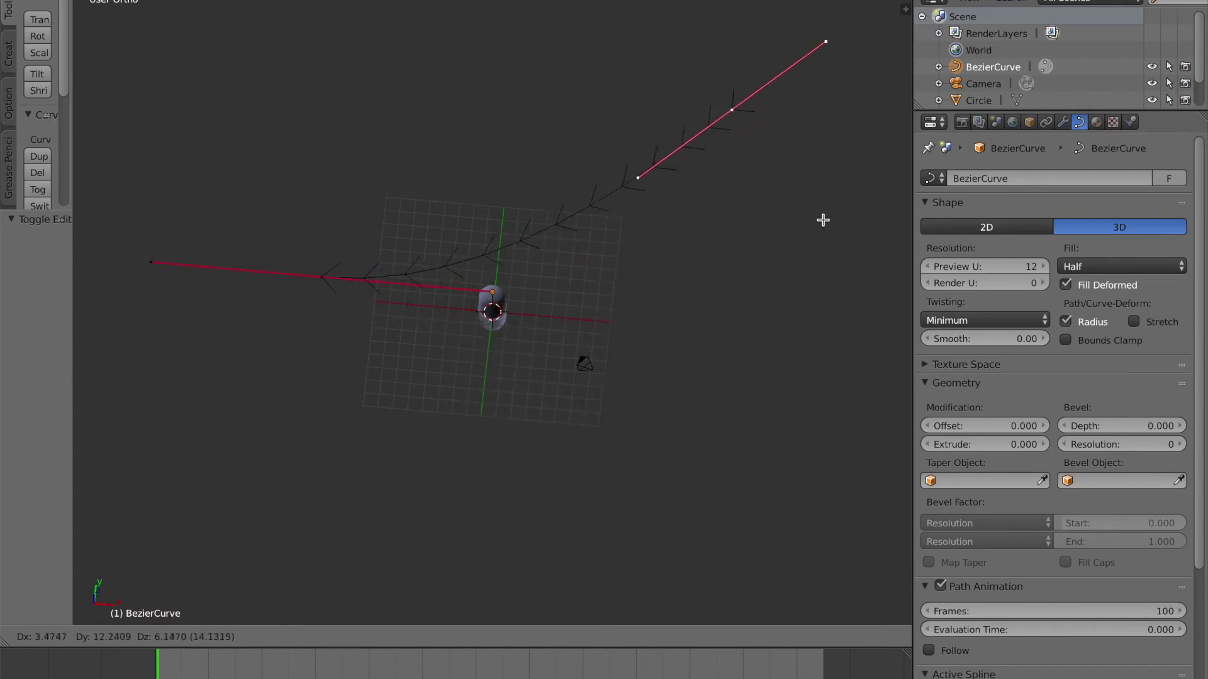
right_click(823, 354)
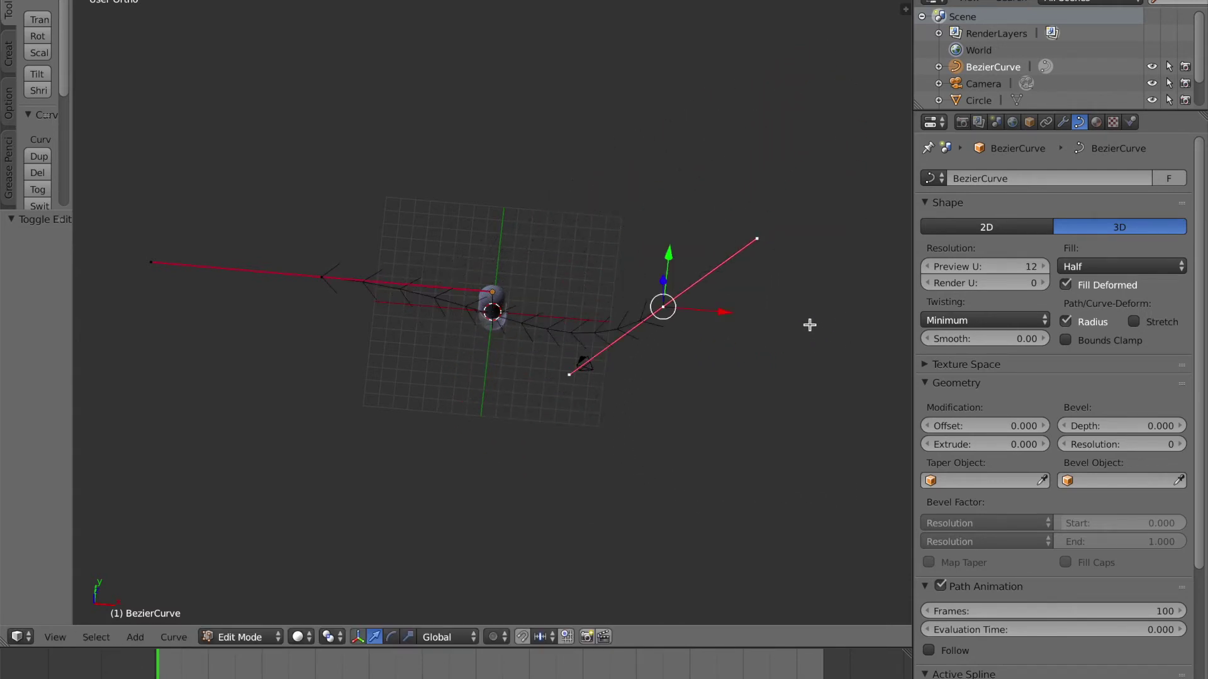
key("r")
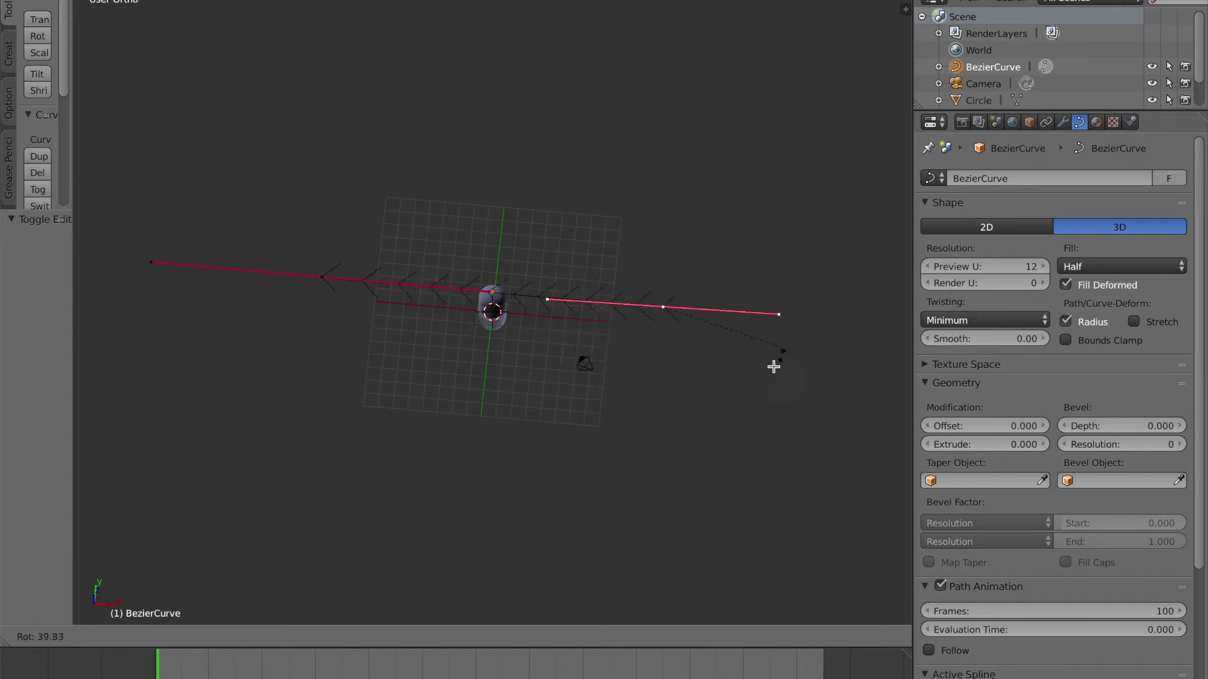
left_click(768, 281)
key("r")
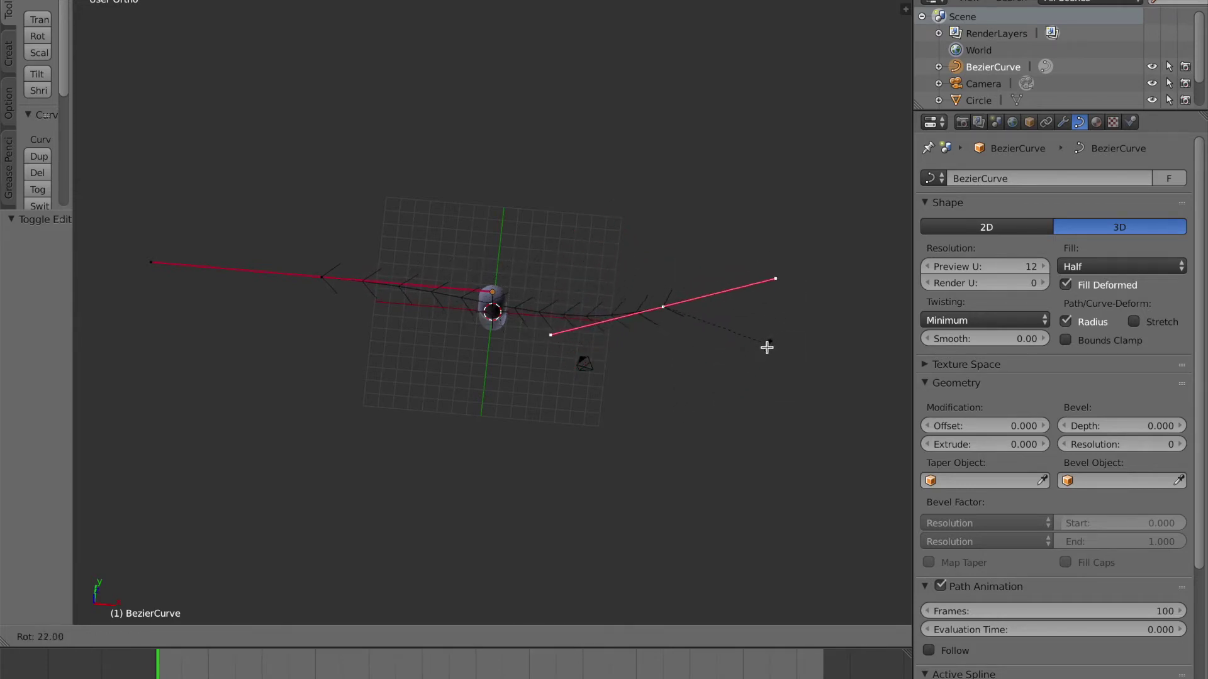
left_click(766, 347)
key("Tab")
Shift the Bezier curve about 0.774 and another 0.198 along the Y axis so it runs across the bulb's centre
scroll(750, 377, "up", 10)
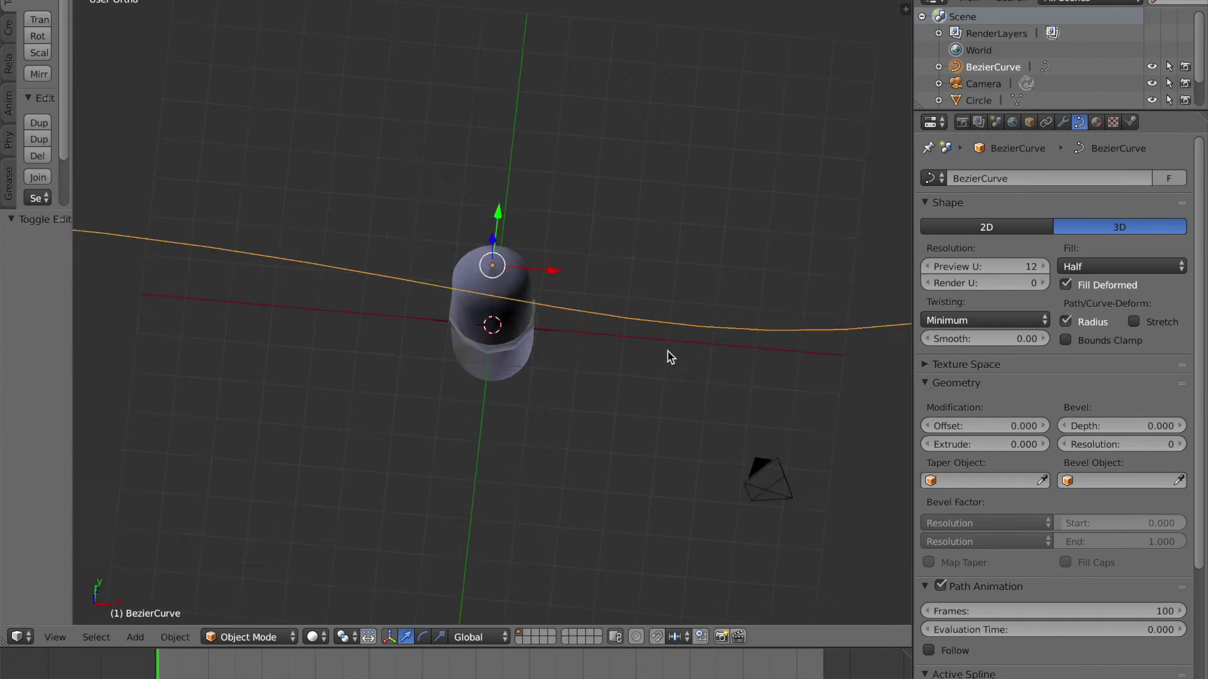
middle_click_drag(530, 206, 527, 192)
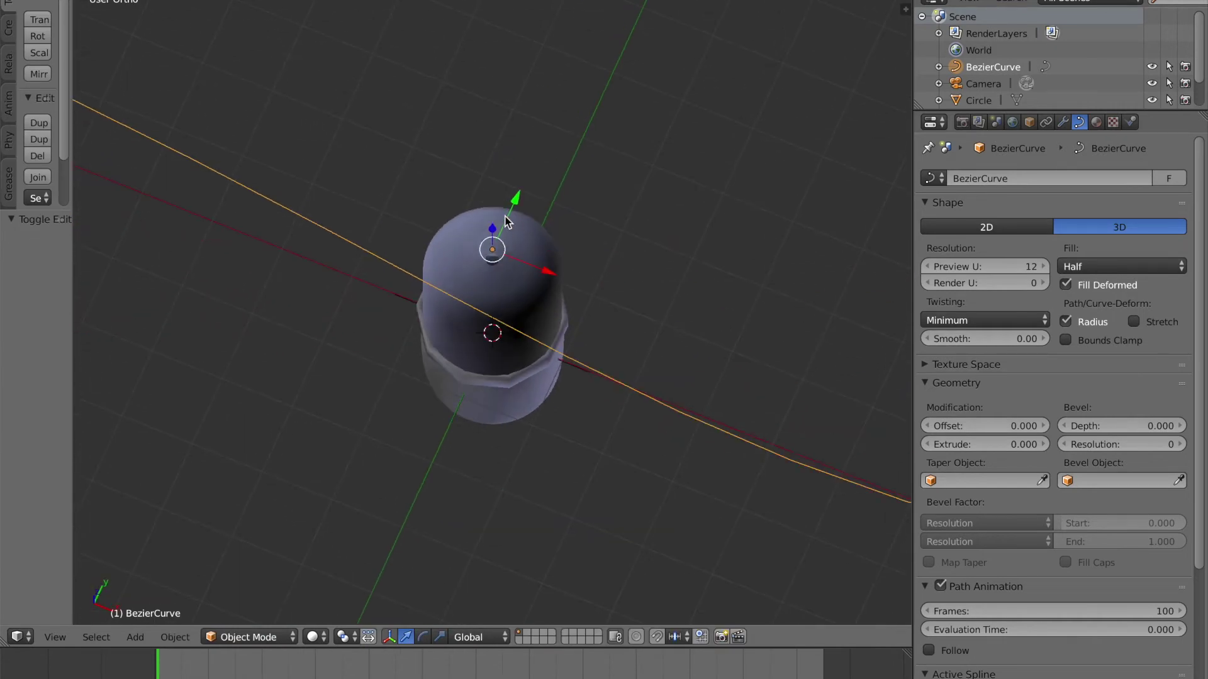
key("g")
key("y")
left_click(558, 172)
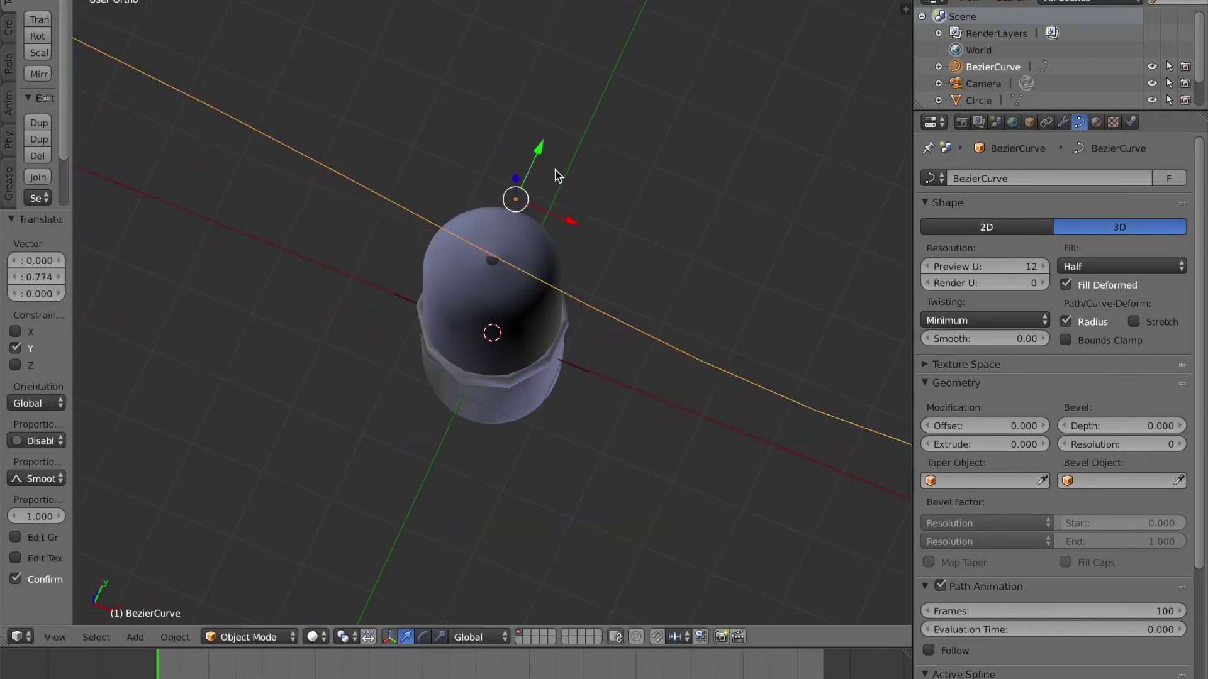
key("KP_7")
key("g")
key("y")
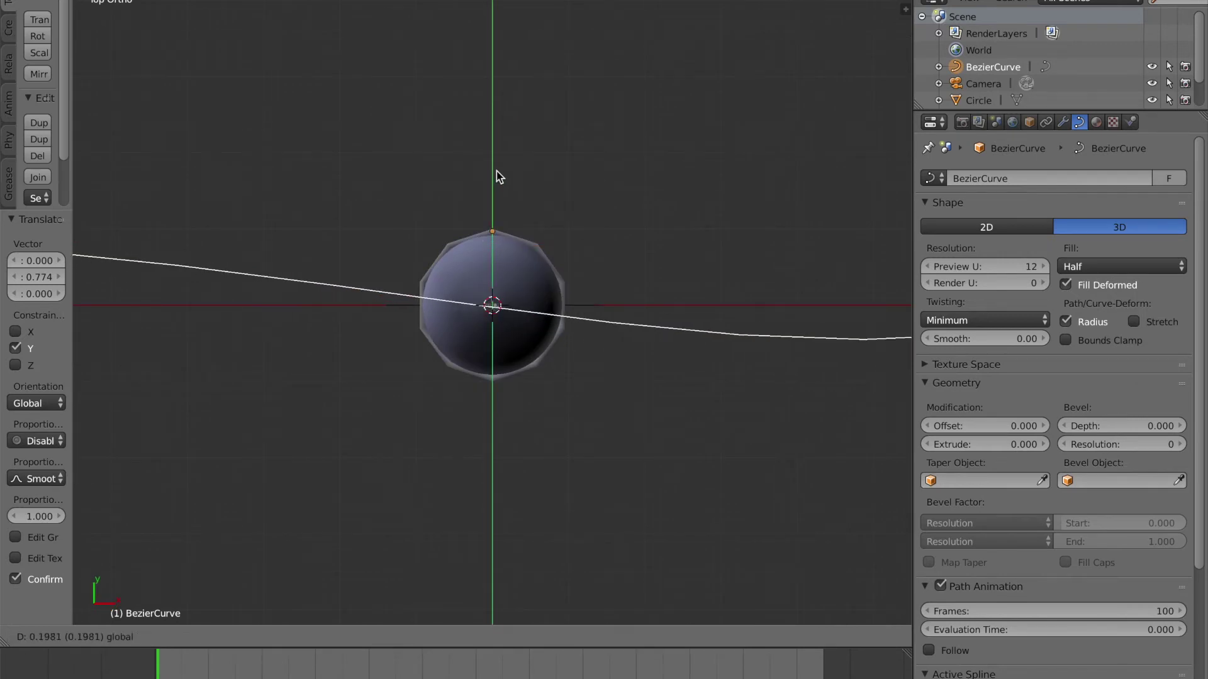
left_click(496, 171)
Lower the Bezier curve about 0.76 along the Z axis and inspect it in perspective view
middle_click_drag(542, 335, 518, 270)
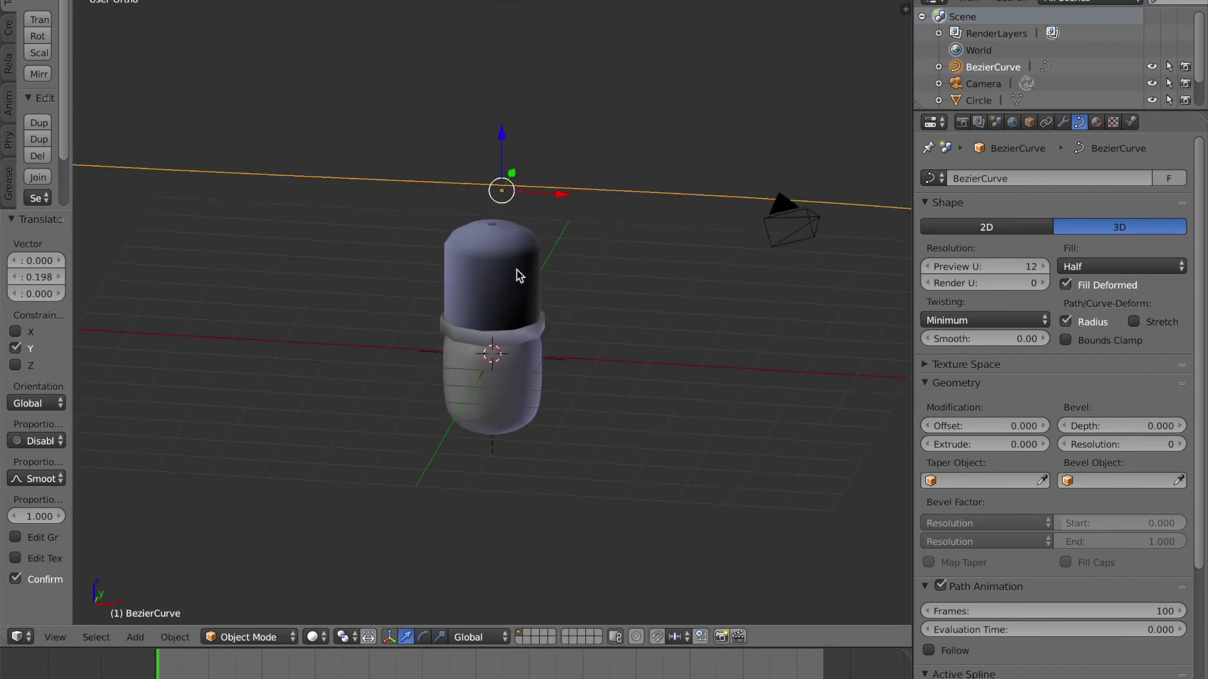
key("g")
key("z")
left_click(492, 180)
middle_click_drag(496, 183, 452, 215)
scroll(445, 181, "up", 3)
key("KP_5")
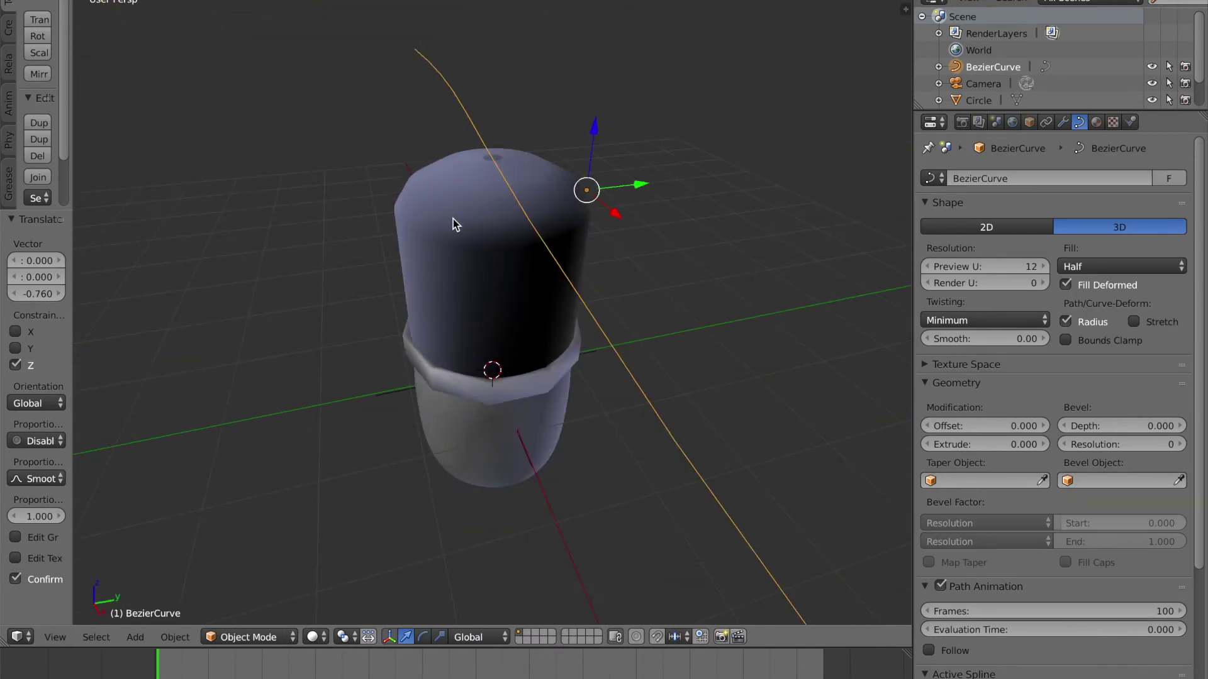
Shift the Bezier curve about 0.366 further along the Y axis and save the file
key("KP_1")
key("KP_7")
left_click_drag(522, 271, 352, 202)
key("ctrl+s")
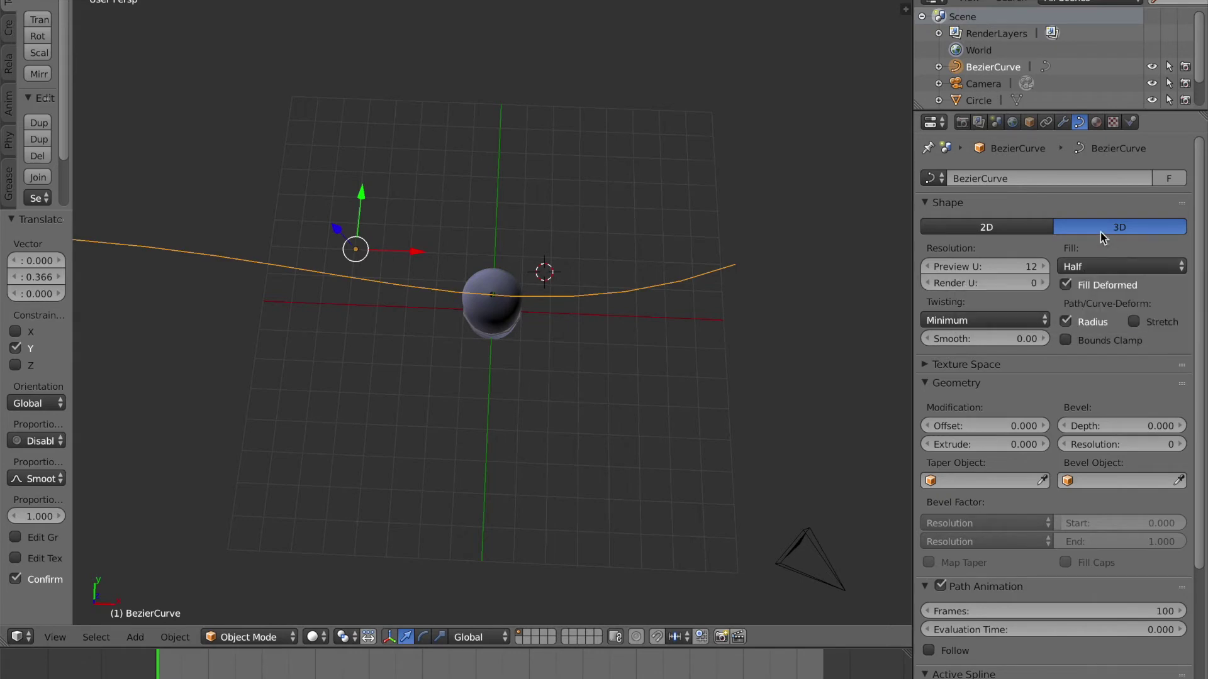
Set the Bezier curve's fill mode to Full and its bevel depth to 0.004
left_click(1117, 268)
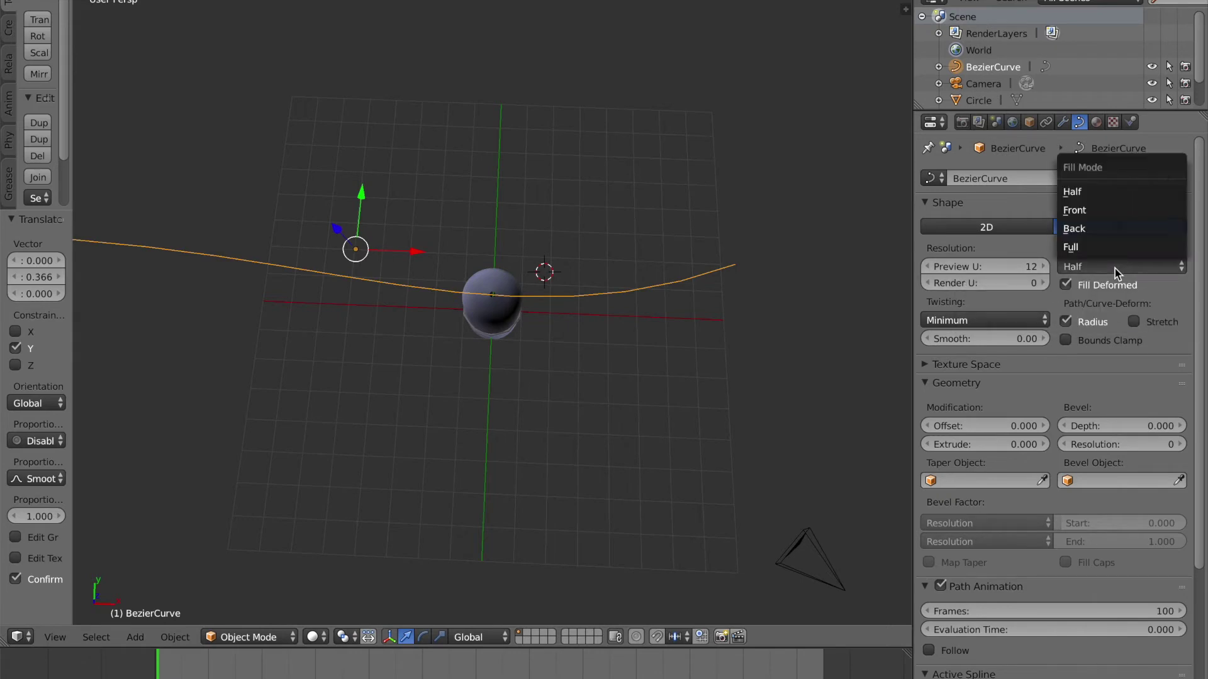
left_click(1096, 248)
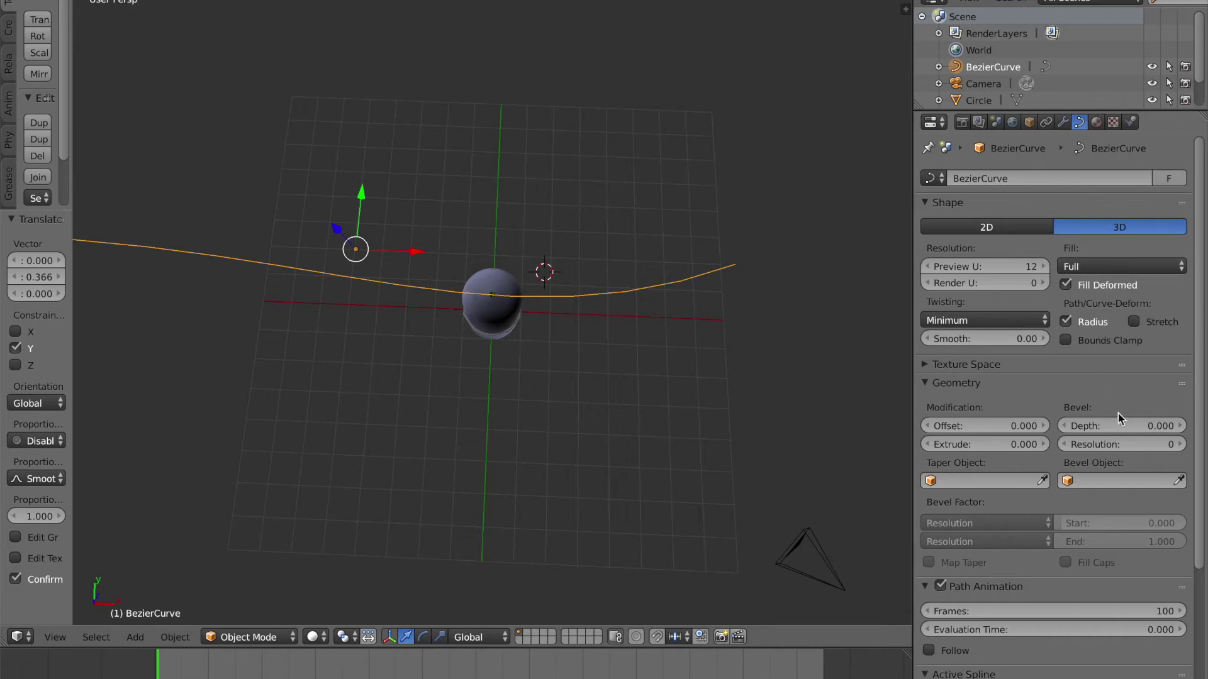
left_click_drag(1108, 423, 1126, 422)
middle_click_drag(775, 310, 693, 291)
scroll(705, 252, "up", 5)
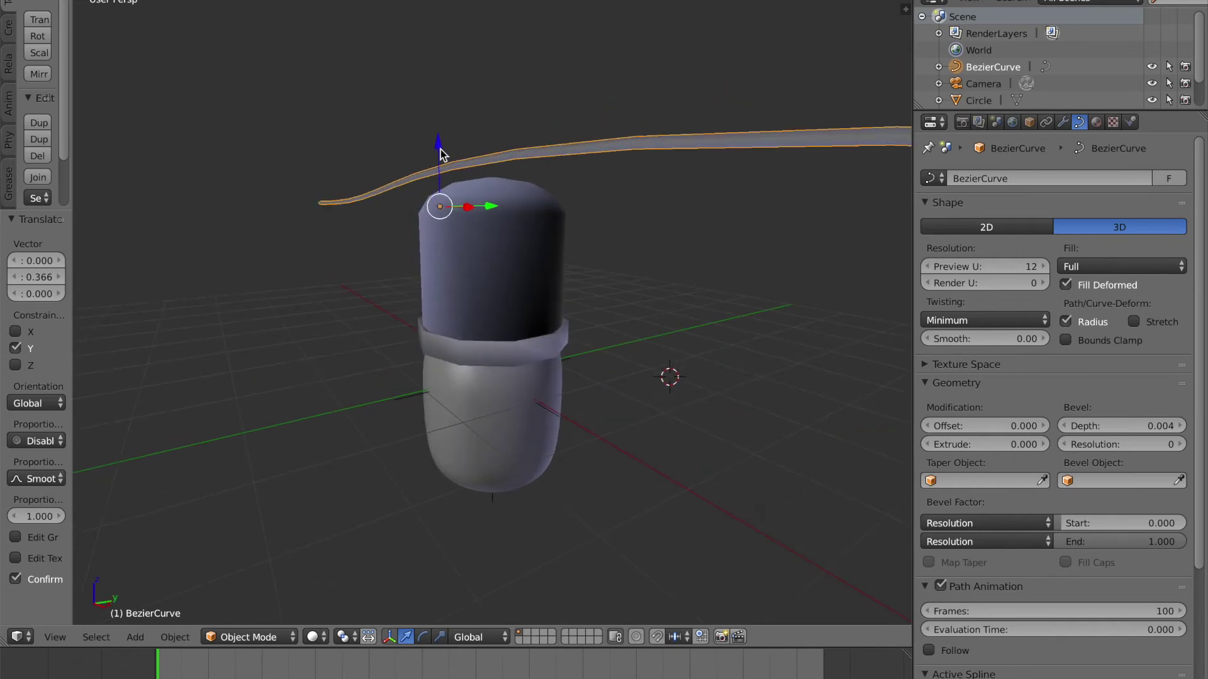
Lower the beveled curve about 0.179 along the Z axis onto the top of the bulb
key("g")
key("z")
left_click(446, 162)
Try the Half fill mode on the beveled curve and restore Full
left_click(1070, 266)
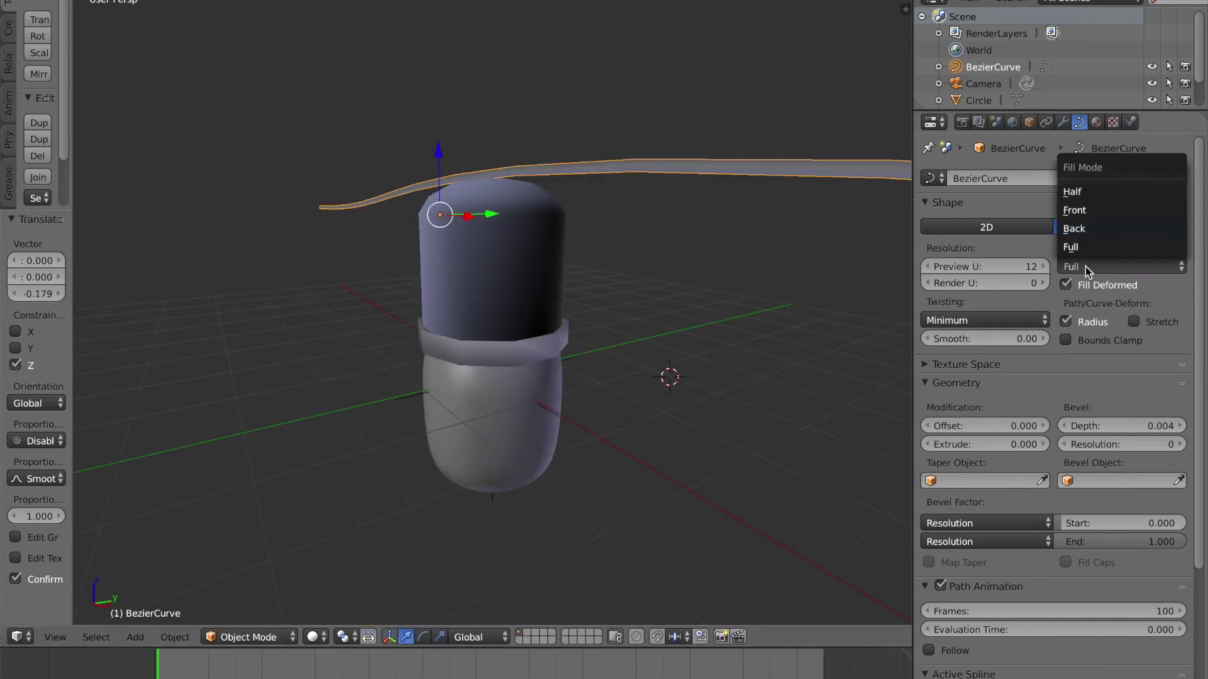
left_click(1076, 192)
scroll(712, 267, "up", 3)
mouse_move(712, 266)
middle_mouse_down()
mouse_move(674, 285)
mouse_move(699, 282)
middle_mouse_up()
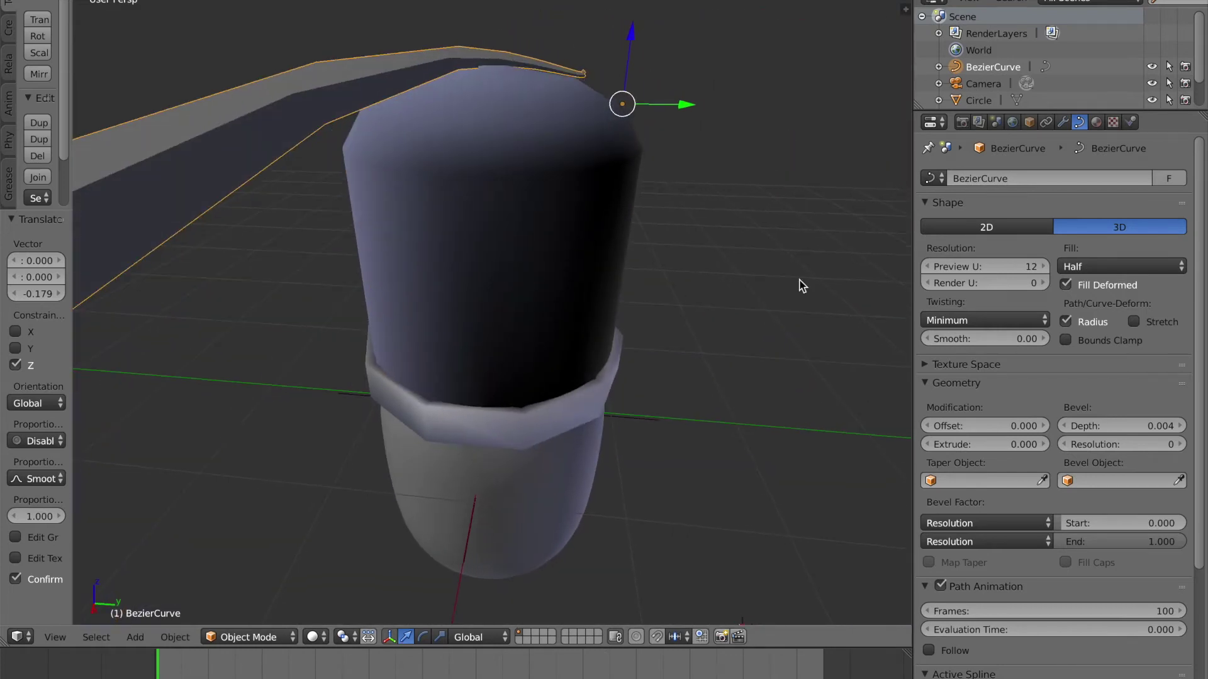
left_click(1117, 269)
left_click(1133, 246)
scroll(585, 277, "down", 3)
middle_click_drag(566, 277, 604, 276)
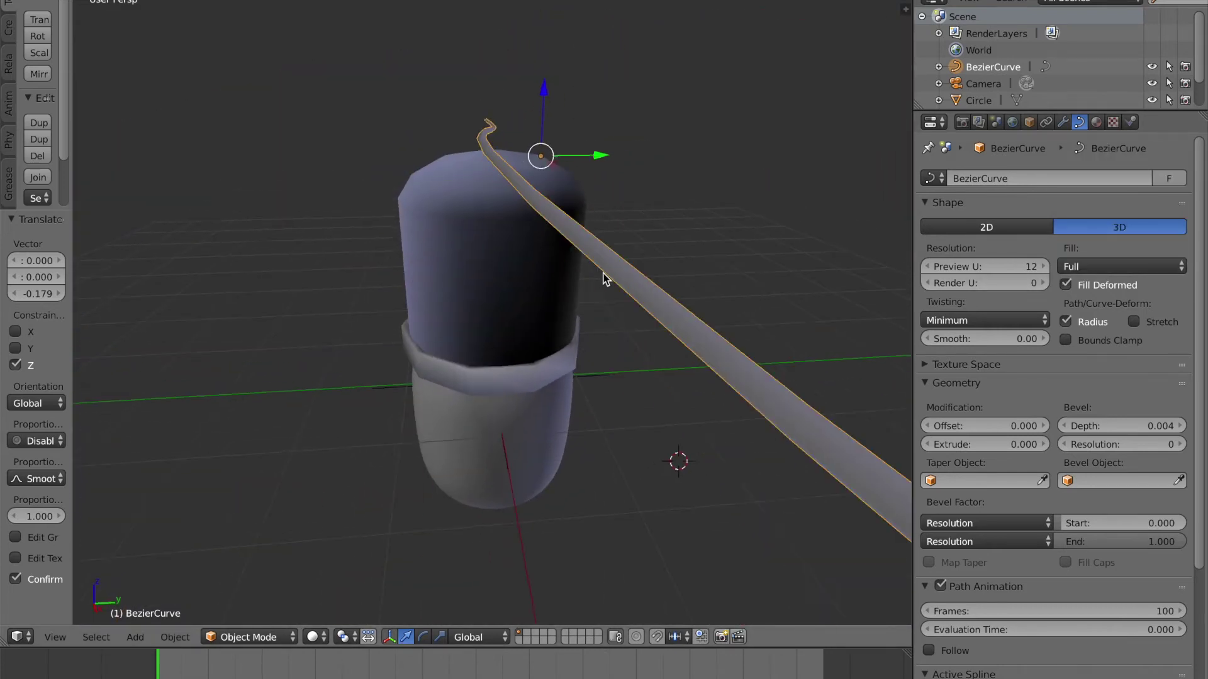
Set the curve's bevel resolution to 3 to round the wire, and save the file
scroll(603, 275, "down", 1)
left_click(1179, 444)
left_click(1179, 444)
middle_click_drag(752, 357, 715, 342)
scroll(715, 342, "down", 1)
scroll(714, 345, "down", 4)
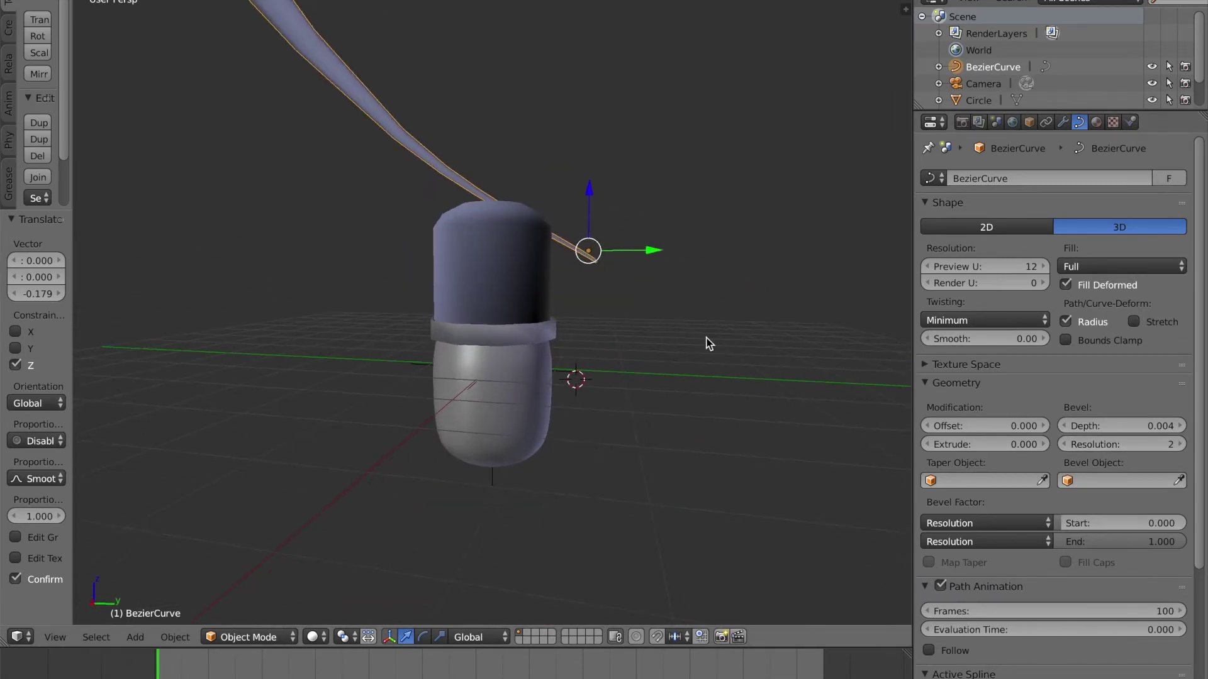
left_click(1066, 441)
left_click(1177, 444)
left_click(1178, 444)
middle_click_drag(637, 346, 668, 324)
key("ctrl+s")
scroll(545, 355, "up", 4)
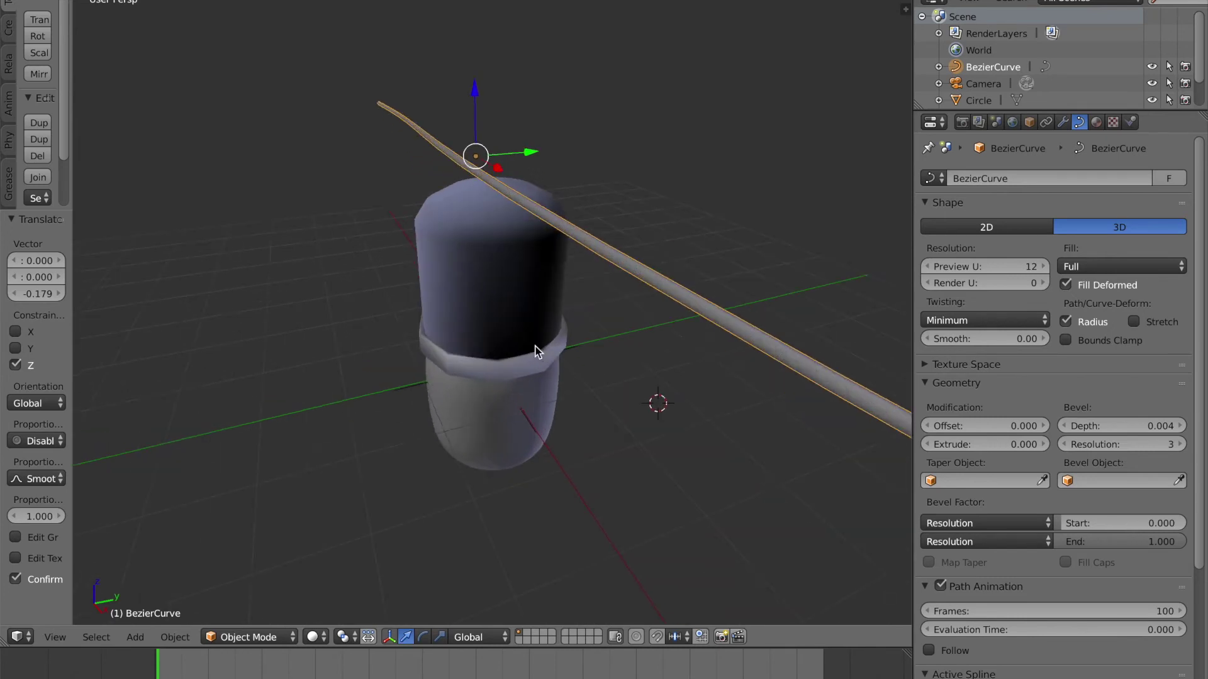
Select all parts of the bulb together and move them about 5.217 along the X axis
right_click(520, 343)
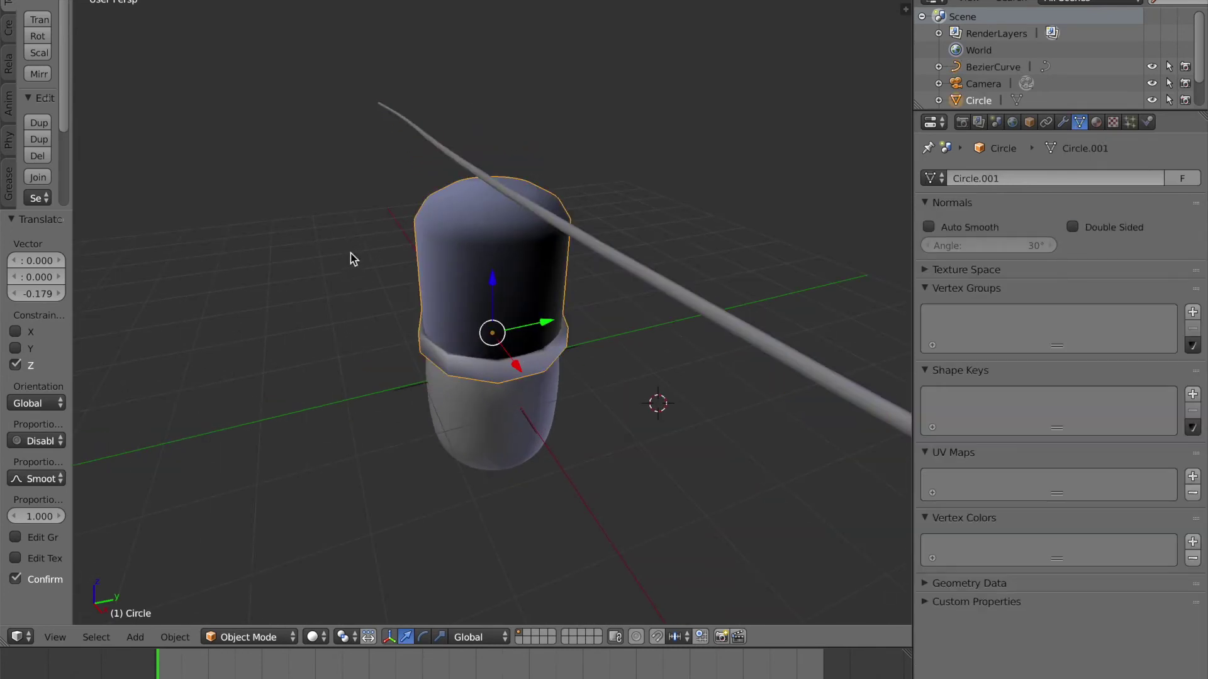
right_click(643, 269)
right_click(430, 284)
key("b")
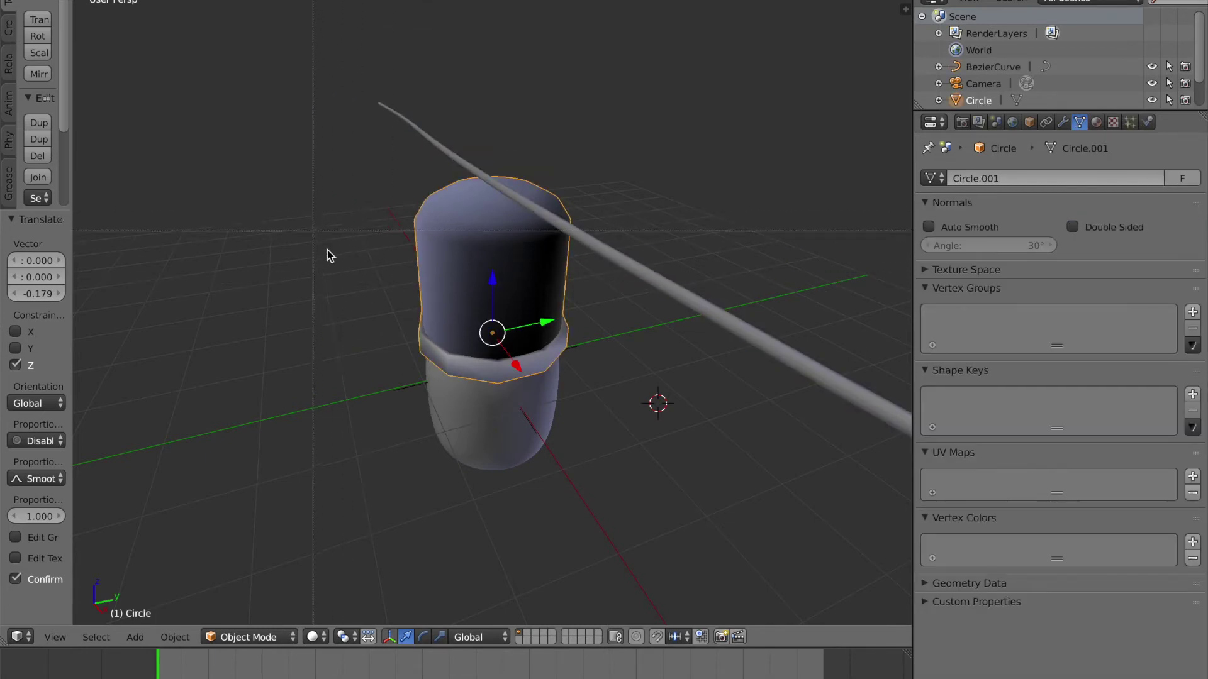
left_click_drag(308, 214, 518, 507)
key("g")
right_click(630, 381)
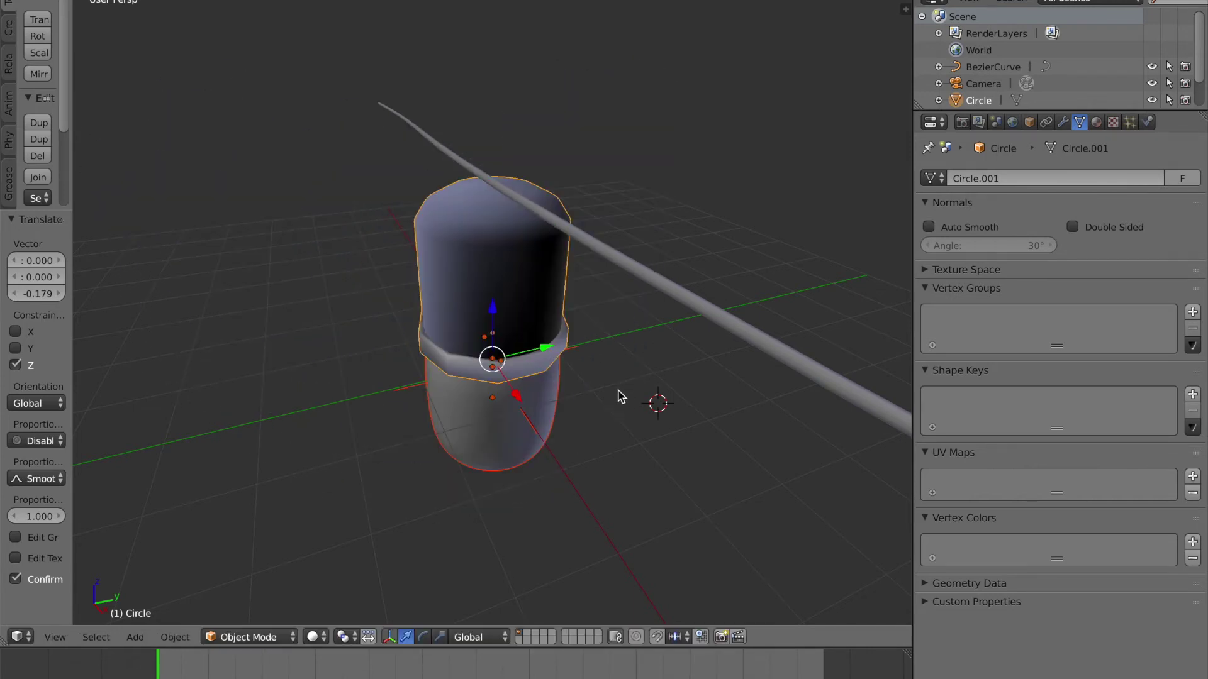
scroll(599, 404, "down", 3)
middle_click_drag(597, 403, 555, 359)
key("g")
key("x")
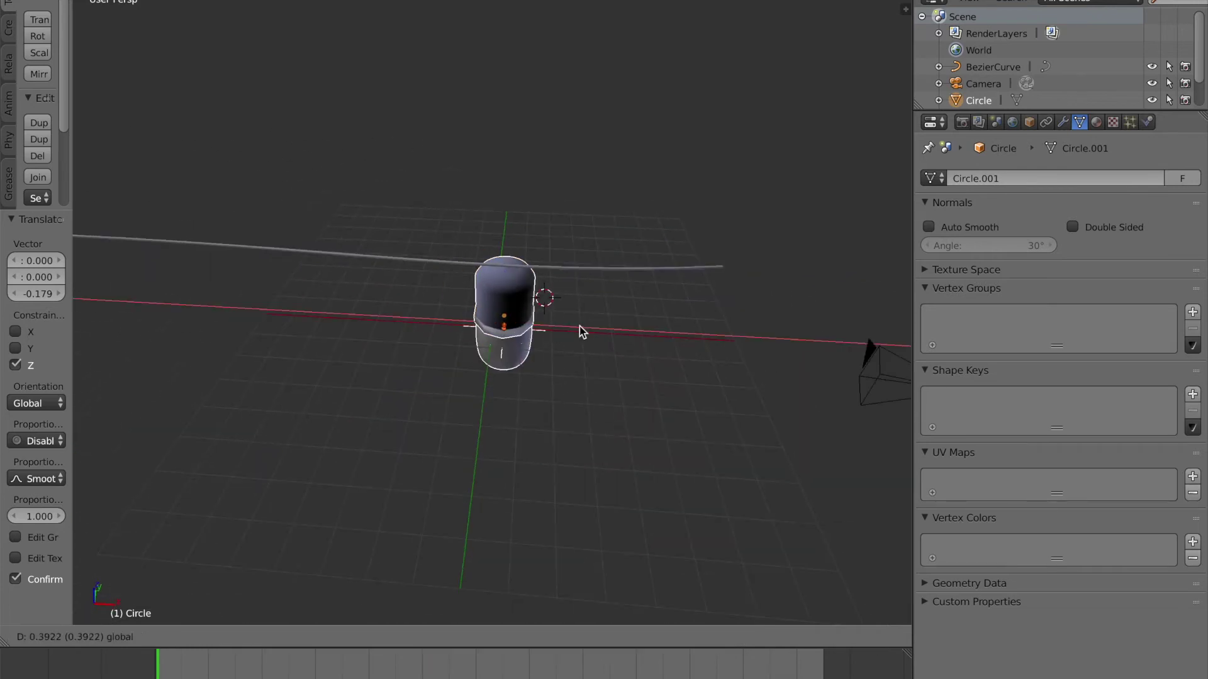
left_click(714, 335)
Shift the whole bulb along the Y and Z axes to line it up beneath the wire
middle_click_drag(714, 335, 655, 415)
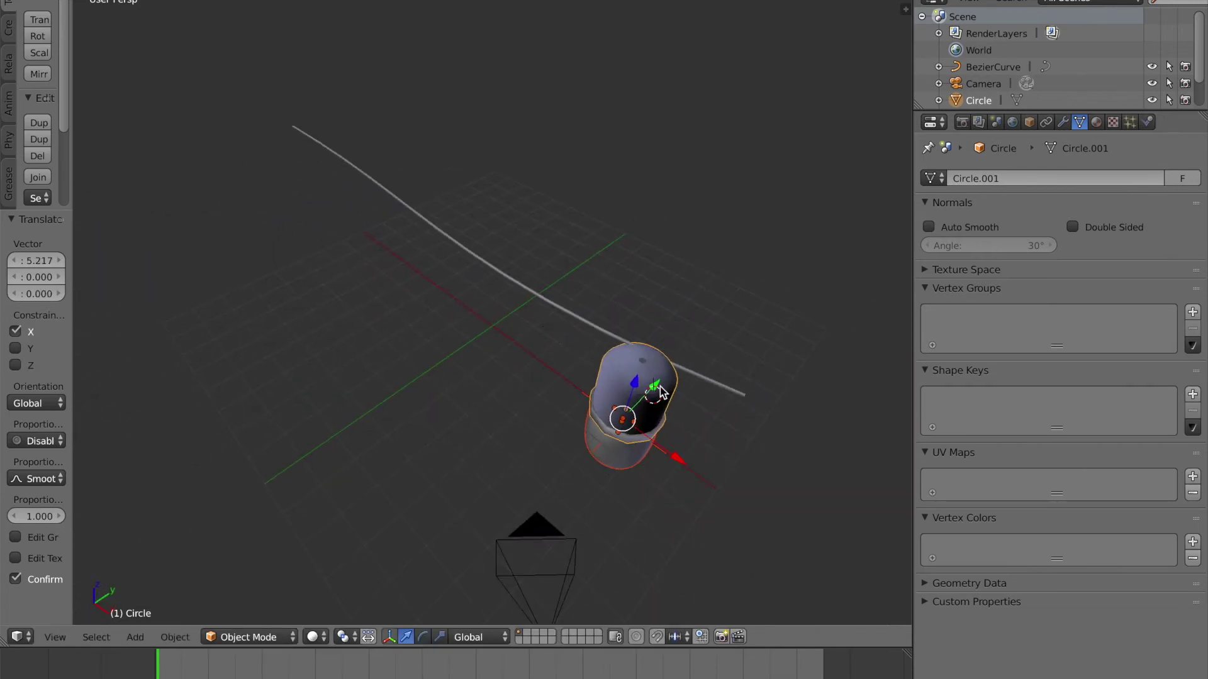
key("g")
key("y")
left_click(657, 404)
middle_click_drag(657, 404, 635, 327)
key("g")
key("z")
left_click(620, 336)
key("g")
key("z")
left_click(613, 334)
middle_click_drag(613, 334, 609, 379)
key("g")
key("y")
left_click(640, 377)
Scale the bulb down and raise it about 0.559 along the Z axis up to the wire
scroll(673, 399, "down", 1)
scroll(606, 340, "up", 3)
left_click_drag(574, 386, 587, 389)
key("s")
left_click(567, 385)
left_click_drag(536, 333, 541, 296)
mouse_move(541, 295)
middle_mouse_down()
mouse_move(569, 298)
mouse_move(564, 282)
mouse_move(445, 291)
mouse_move(503, 301)
mouse_move(570, 281)
mouse_move(529, 316)
mouse_move(571, 307)
mouse_move(538, 280)
middle_mouse_up()
scroll(569, 298, "down", 2)
scroll(568, 293, "up", 7)
scroll(564, 281, "down", 4)
scroll(529, 316, "up", 2)
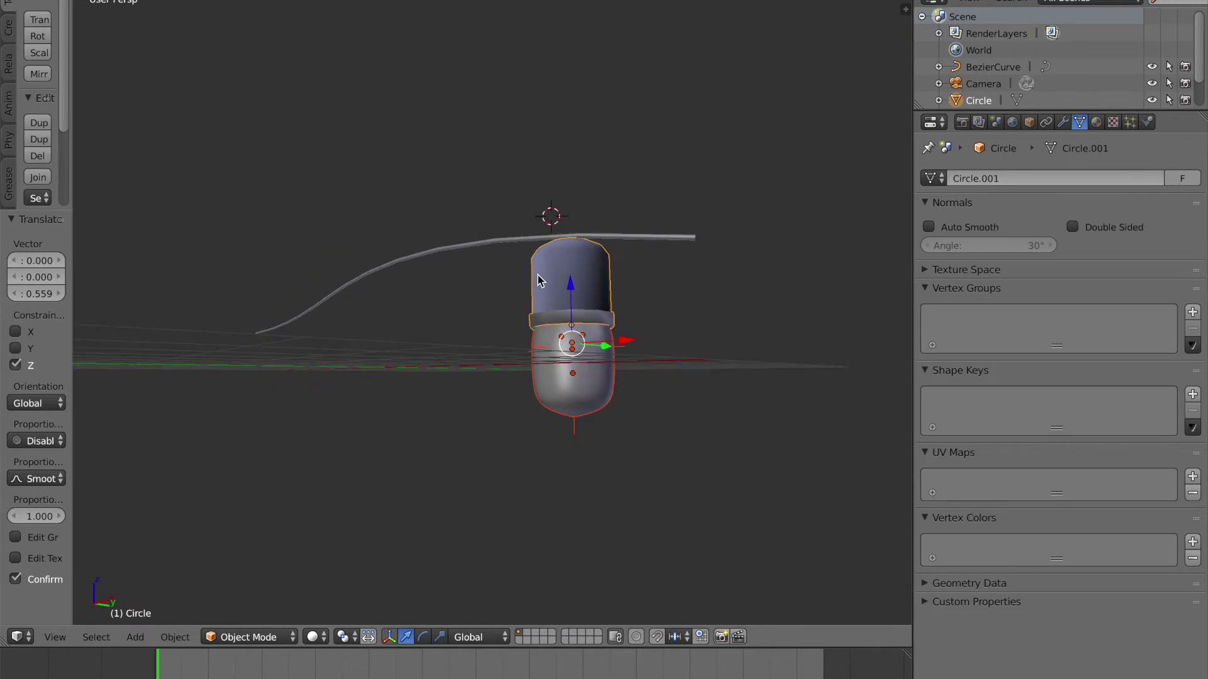
Align the camera to the current view and fly it back to frame the bulb and wire
key("ctrl+alt+KP_0")
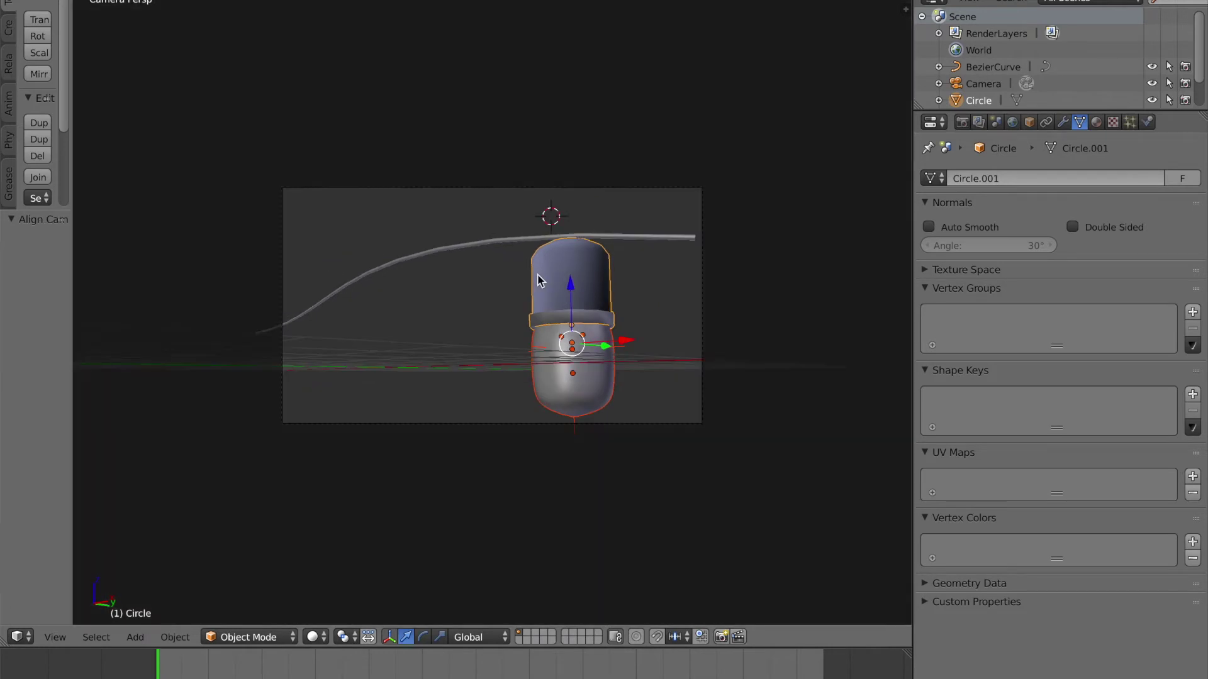
right_click(591, 185)
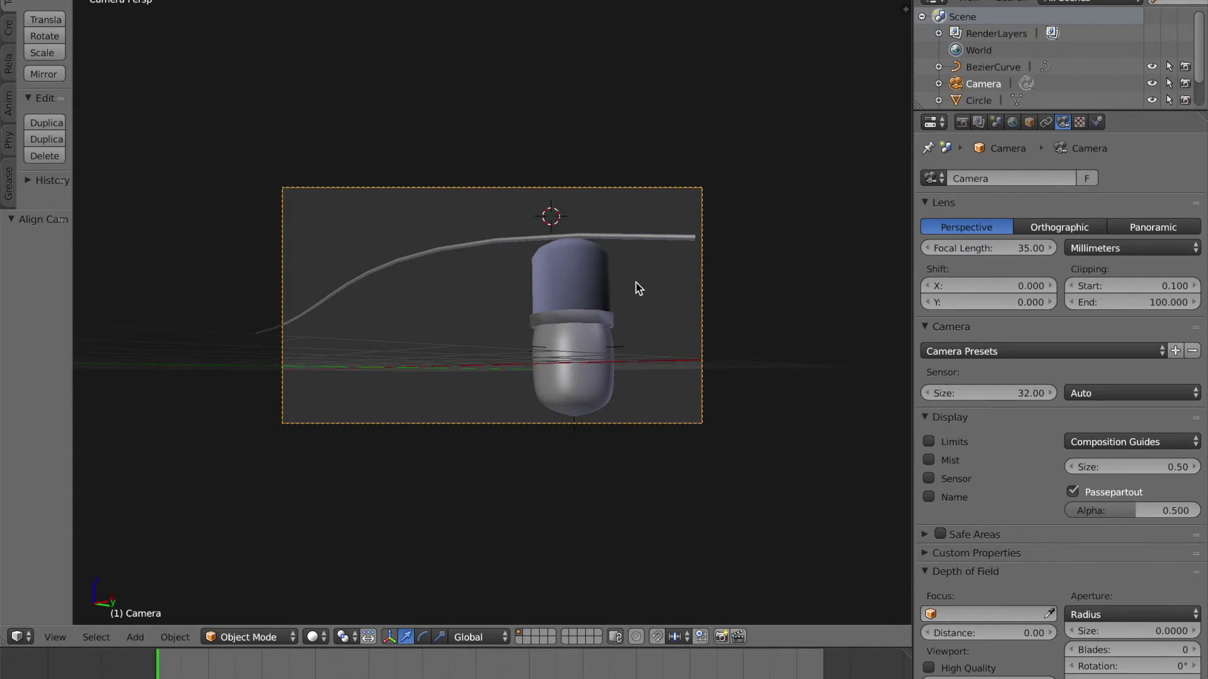
key("g")
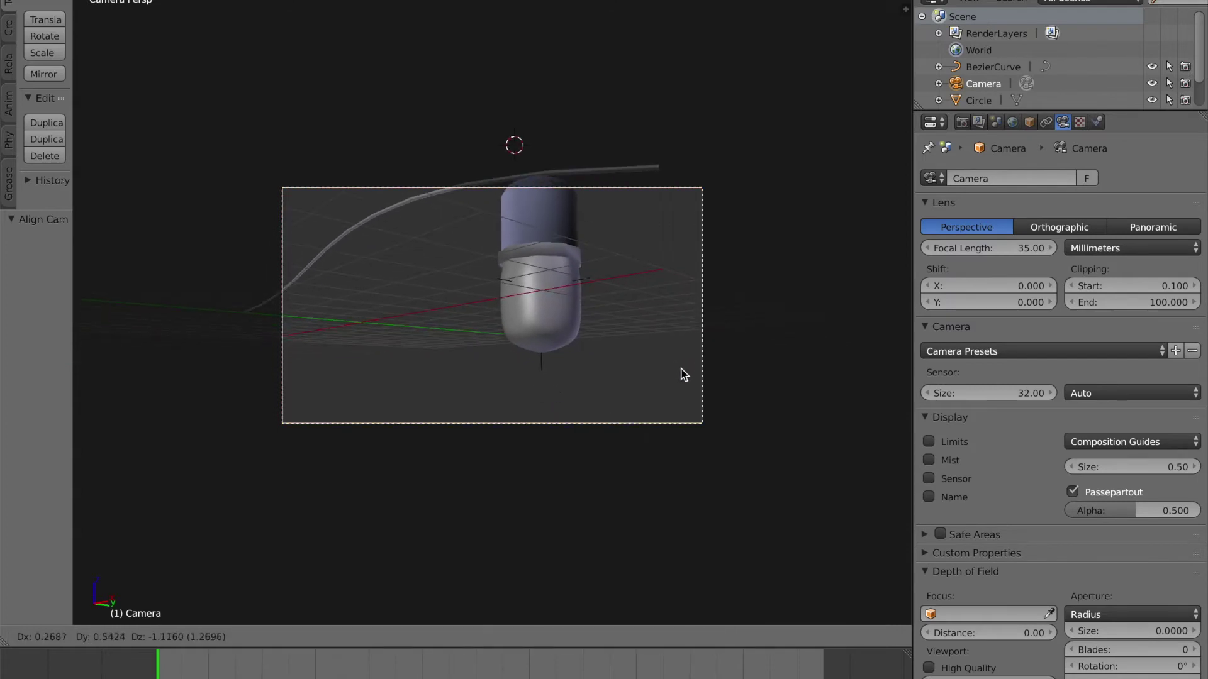
right_click(609, 305)
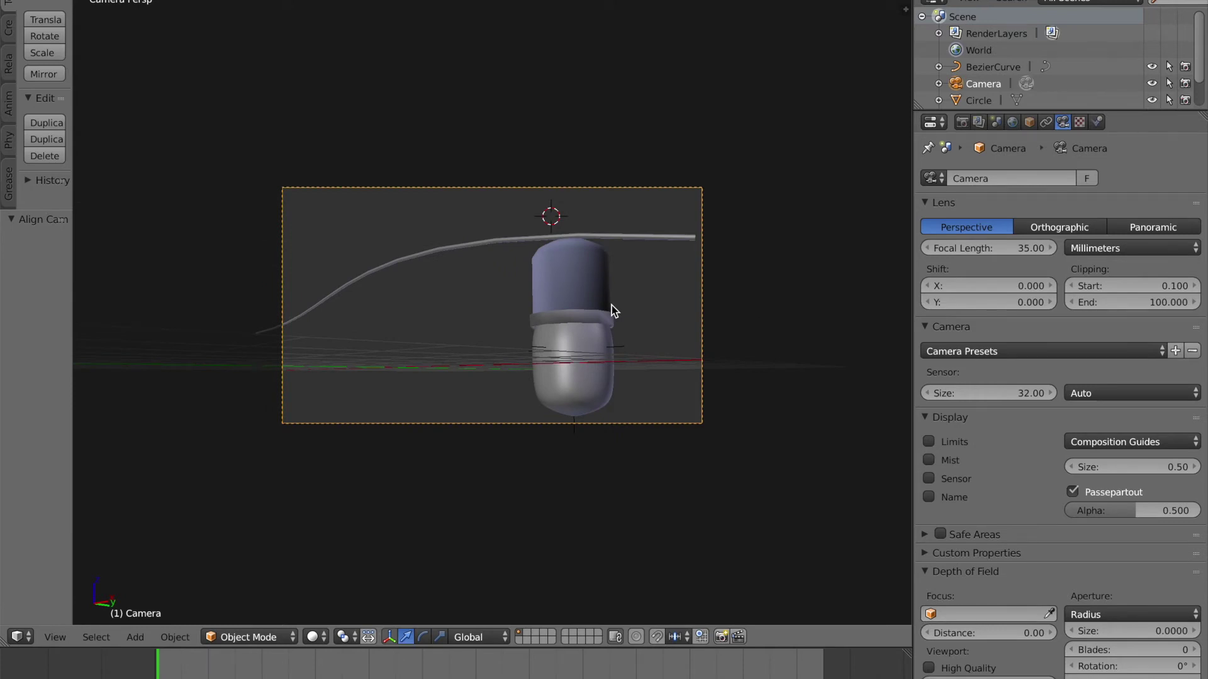
key("shift+f")
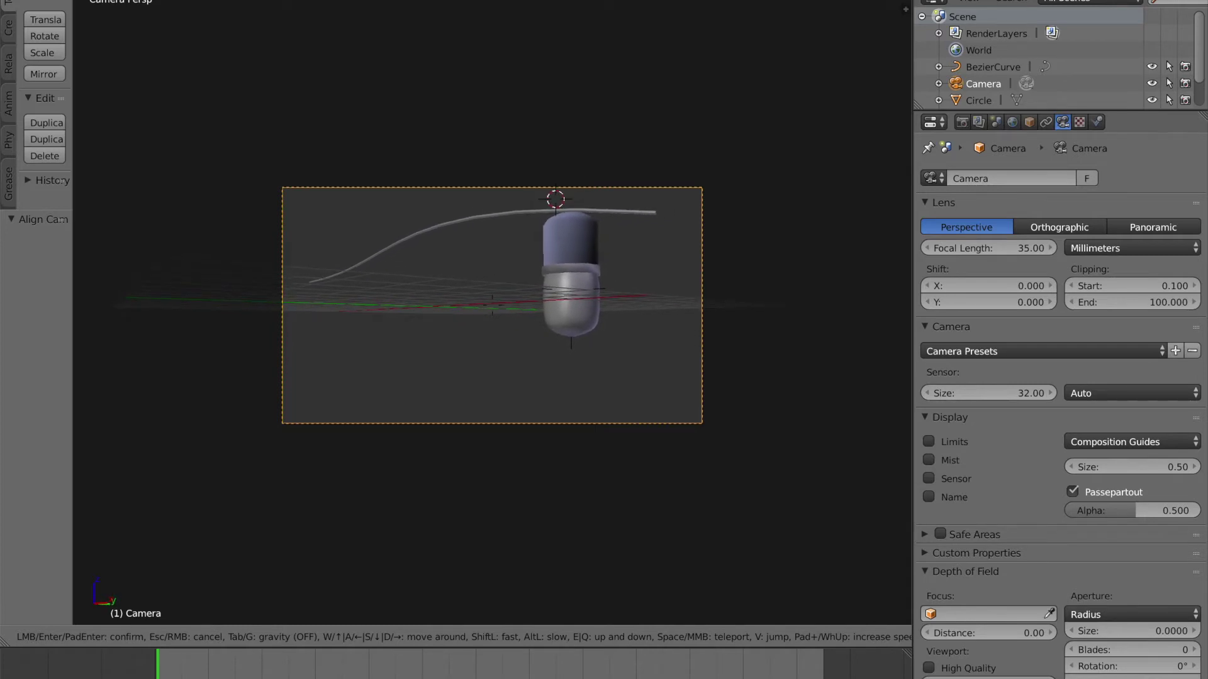
key("Return")
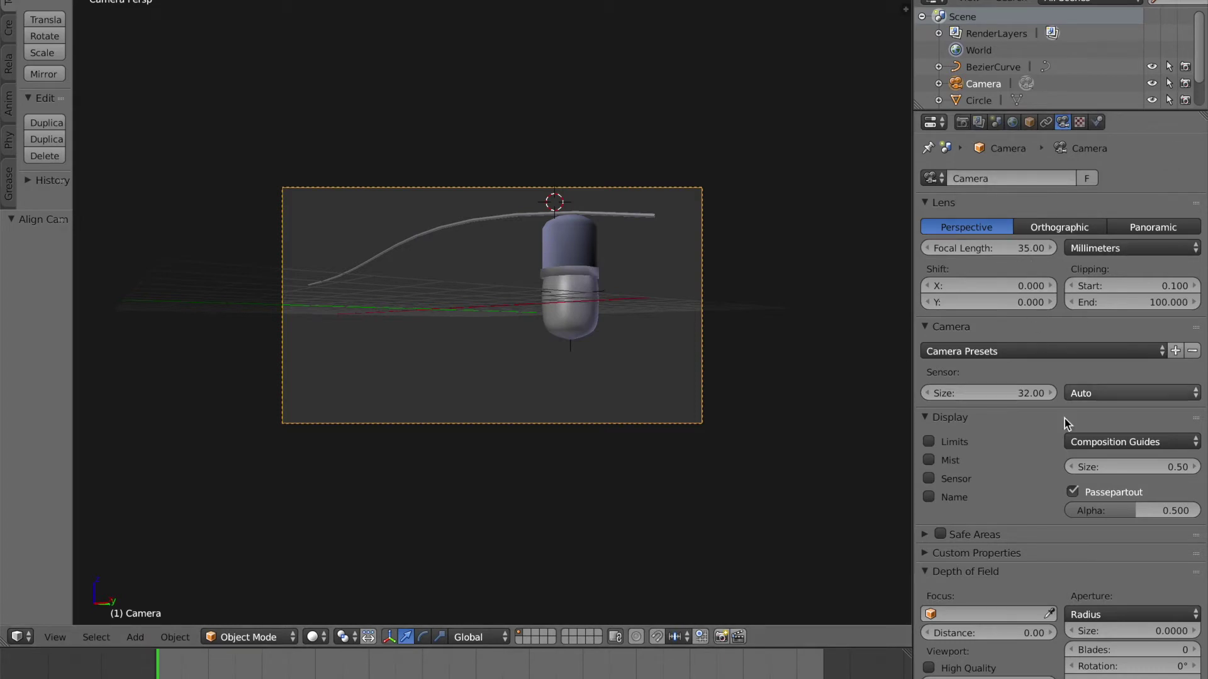
Turn on the Thirds composition guide for the camera
left_click(1088, 443)
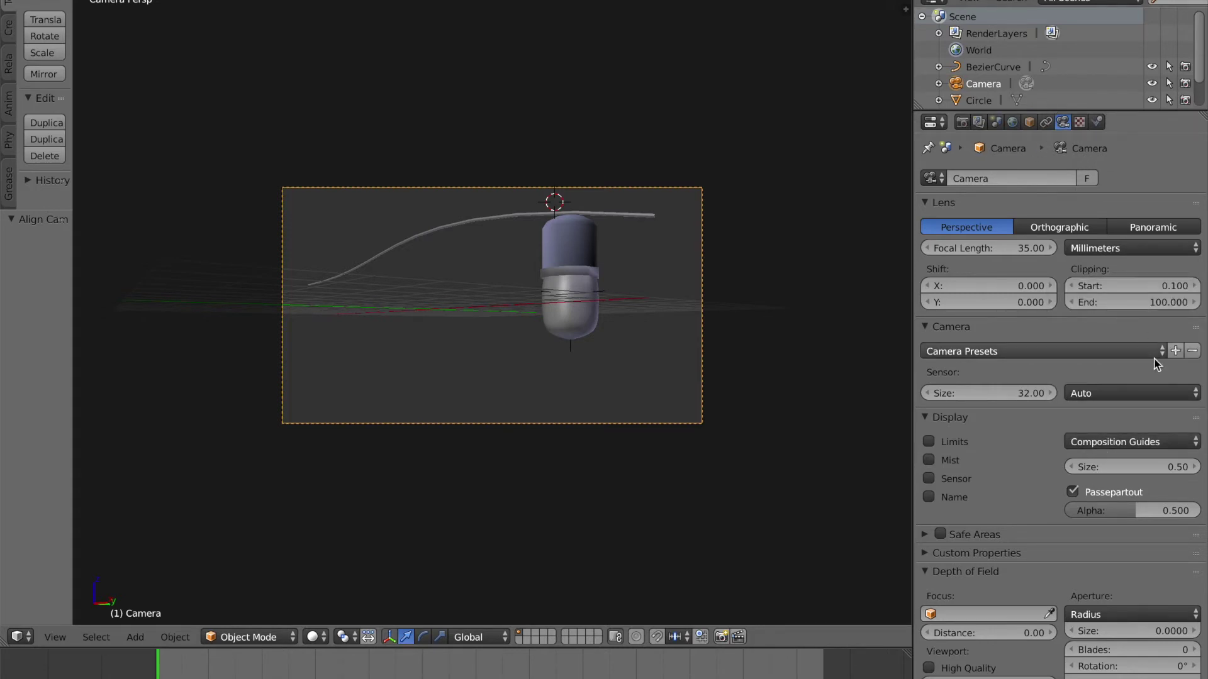
left_click(1118, 444)
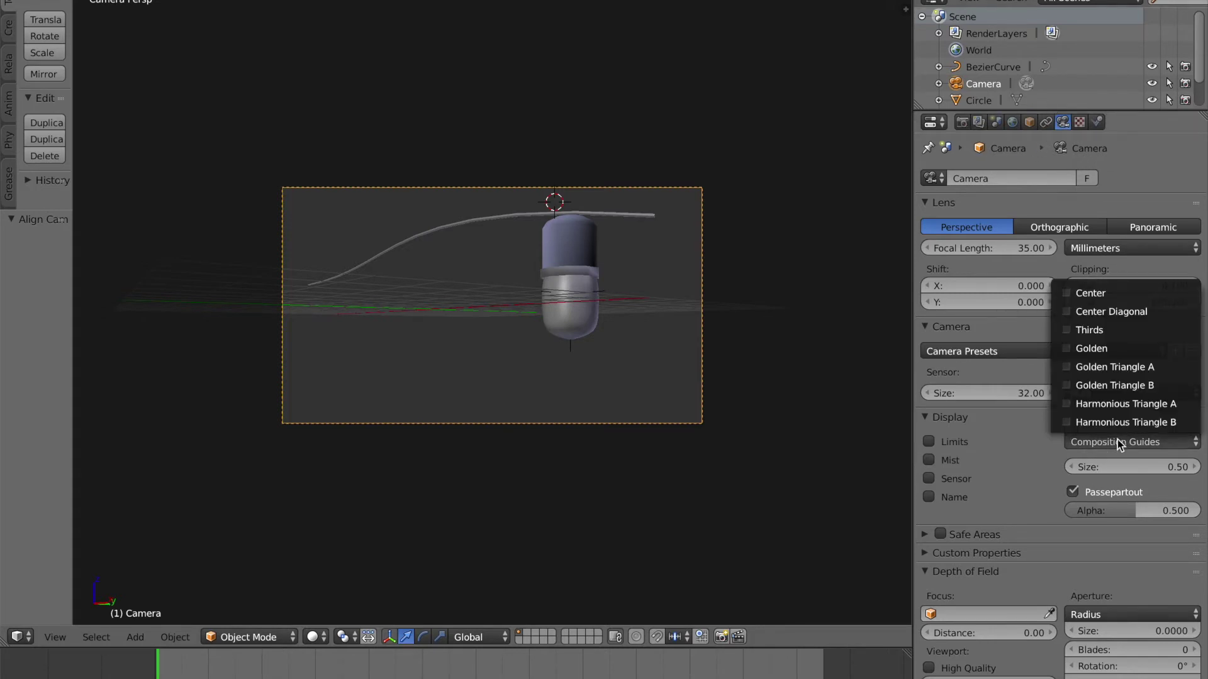
left_click(1067, 331)
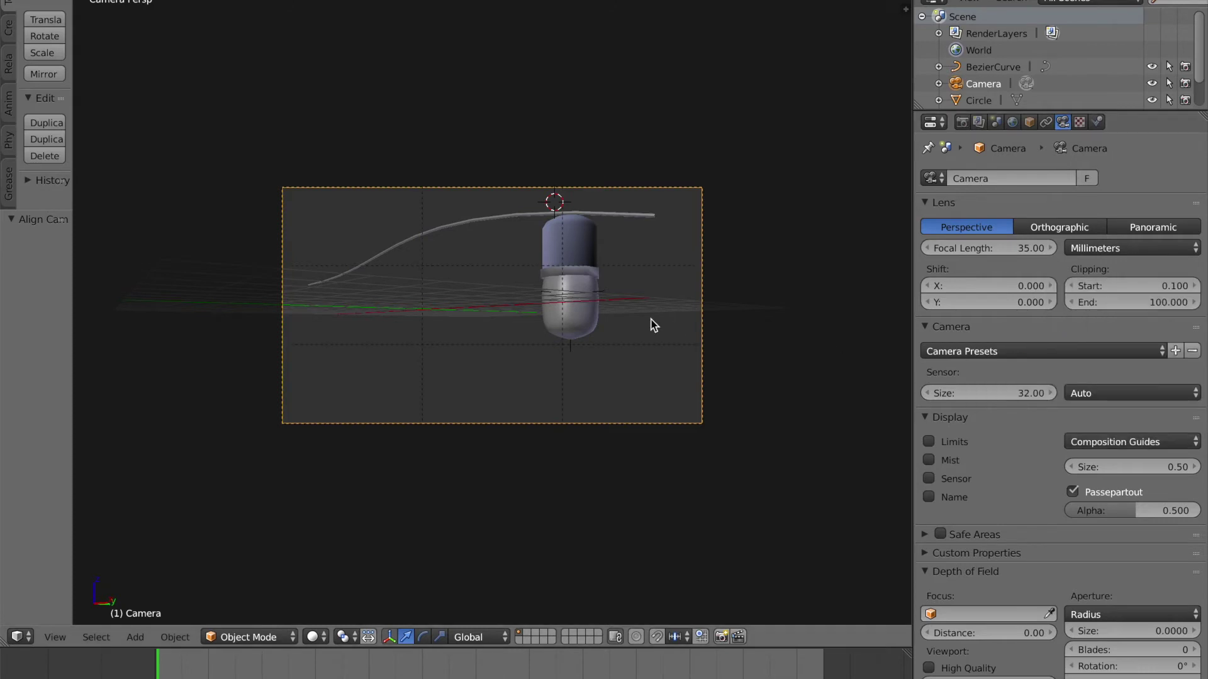
scroll(652, 325, "up", 3)
scroll(651, 325, "down", 2)
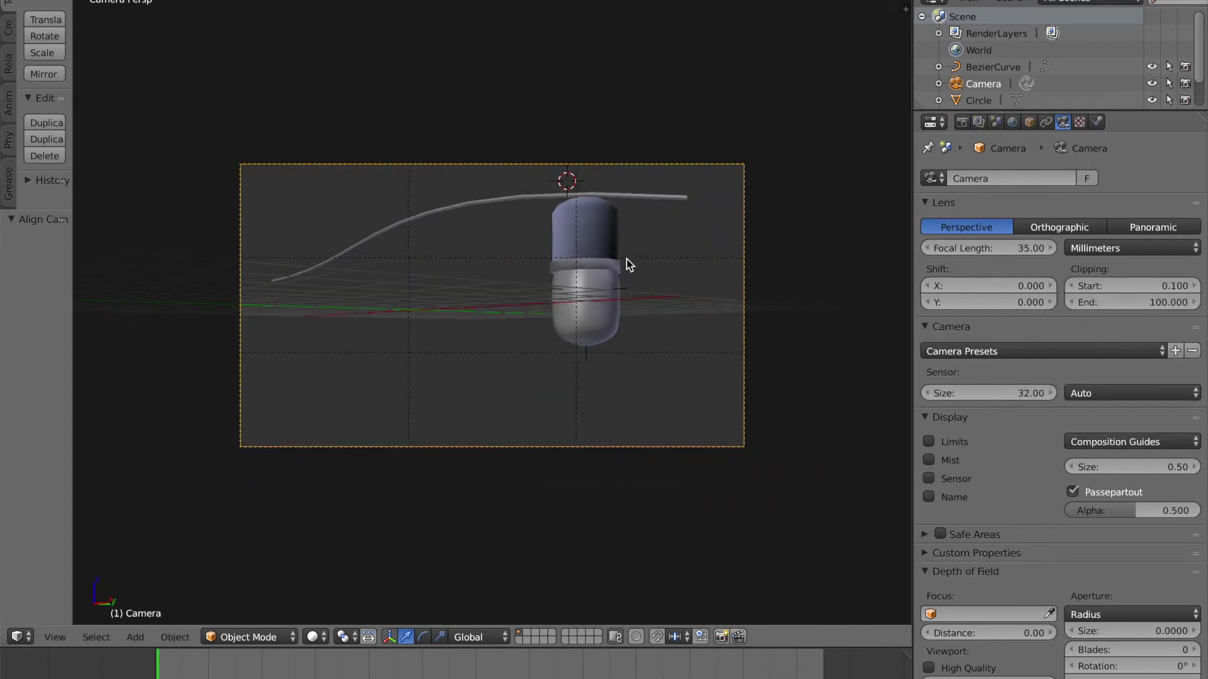
Move the Bezier curve wire about 1.456 along the X axis so its near end leaves the camera frame
right_click(667, 194)
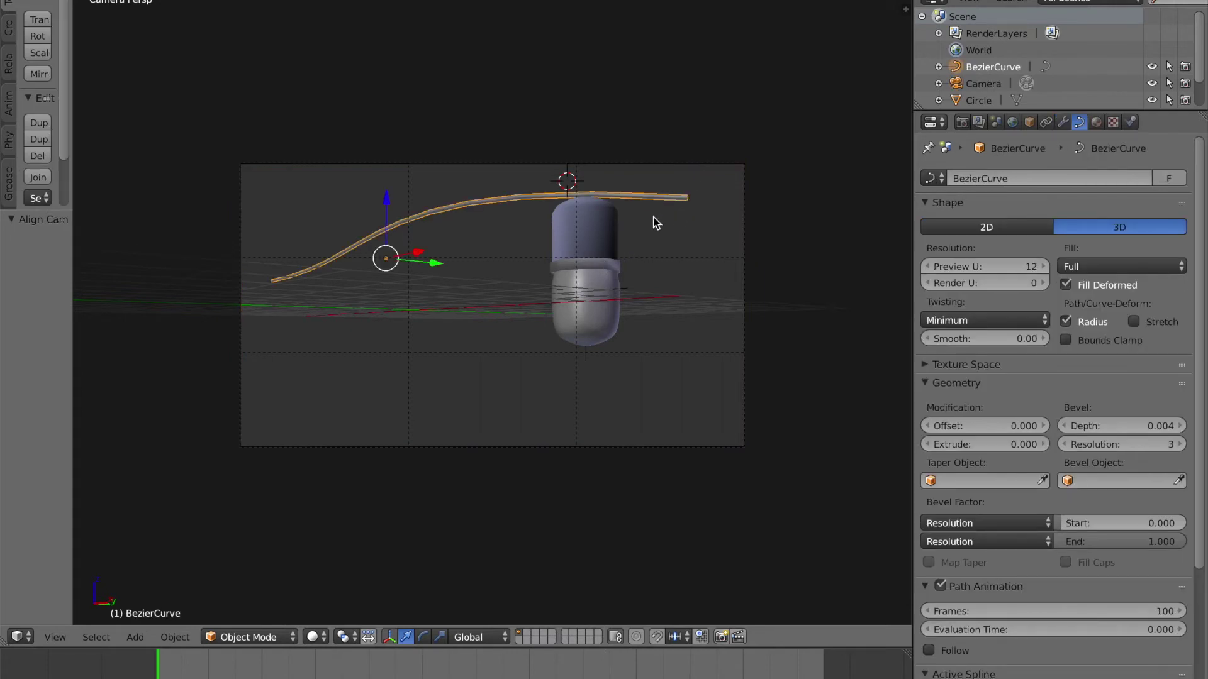
mouse_move(445, 262)
left_mouse_down()
mouse_move(463, 264)
mouse_move(441, 246)
left_mouse_up()
right_click(463, 264)
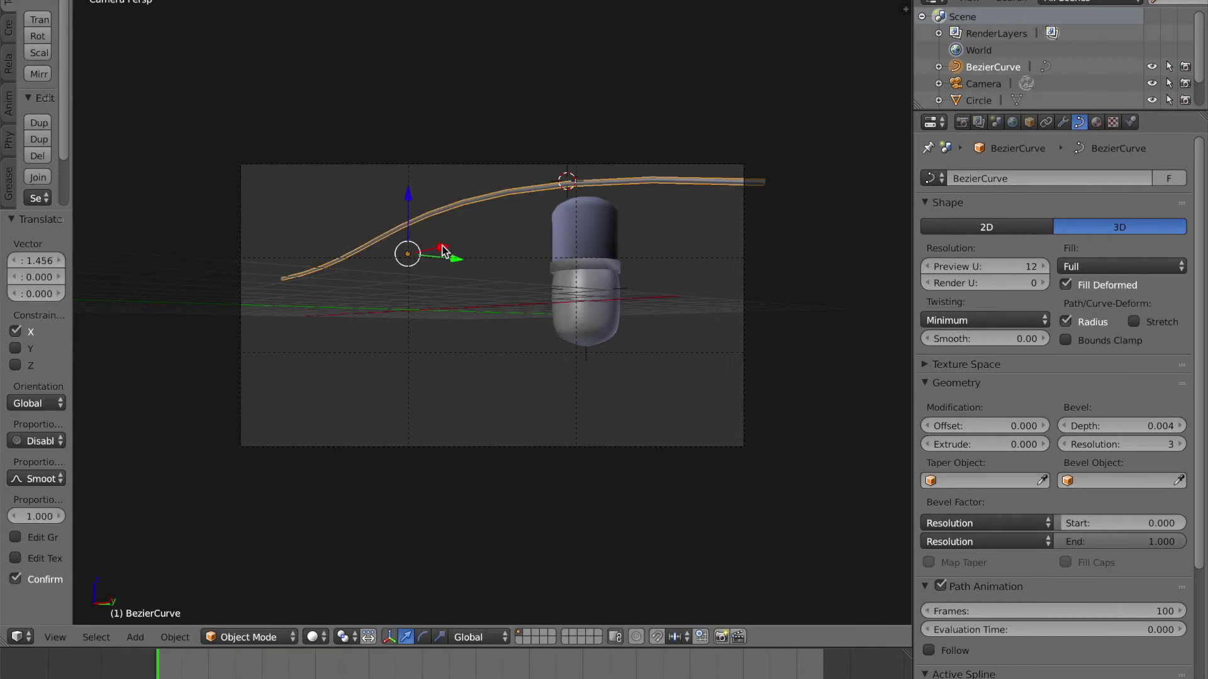
Select all the bulb's parts in camera view and raise them about 0.254 along the Z axis
right_click(587, 229)
key("b")
left_click_drag(516, 208, 666, 370)
key("g")
key("z")
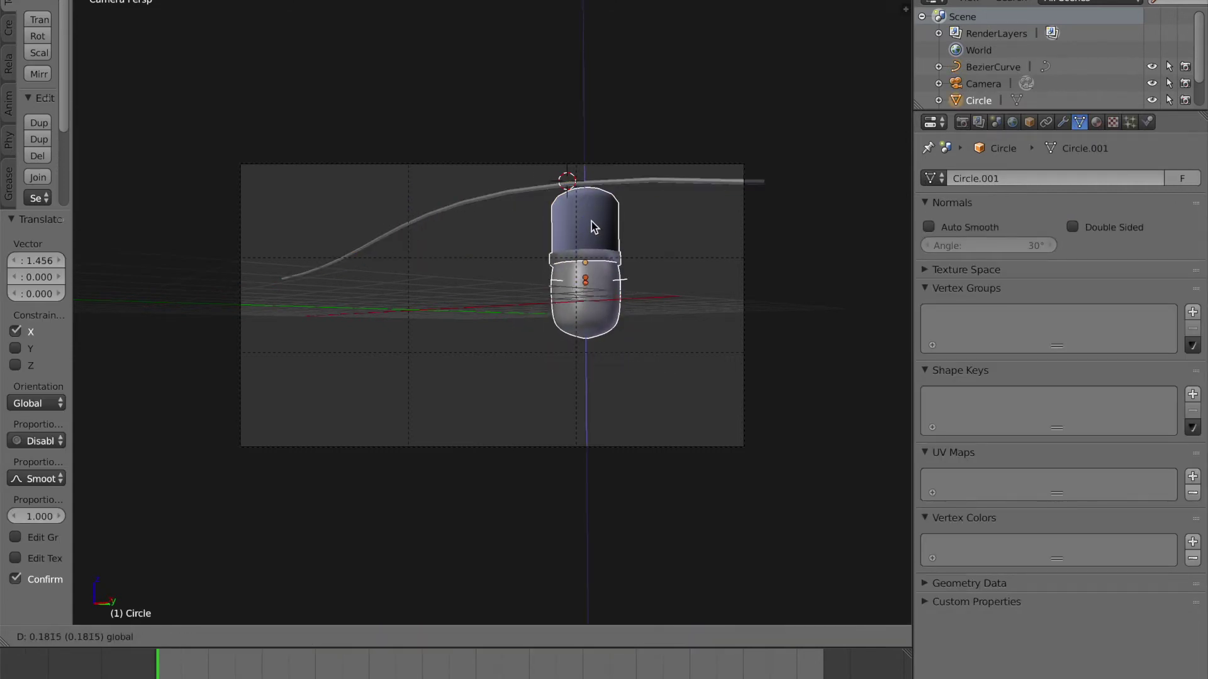
left_click(591, 220)
Tilt the bulb slightly, shift it toward the wire, and lower it about 0.212 along the Z axis
key("r")
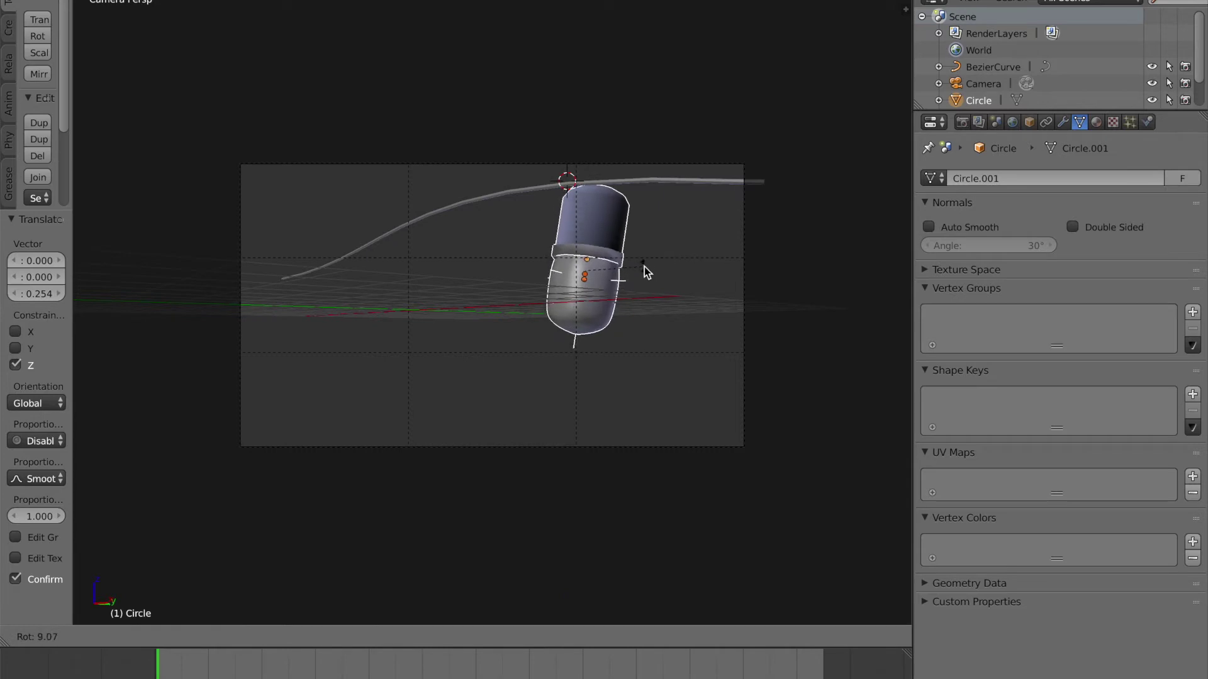
left_click(639, 287)
left_click_drag(634, 269, 619, 268)
left_click_drag(570, 224, 569, 220)
left_click_drag(616, 267, 606, 268)
middle_click_drag(606, 268, 579, 289)
left_click_drag(544, 320, 512, 334)
left_click_drag(451, 294, 448, 294)
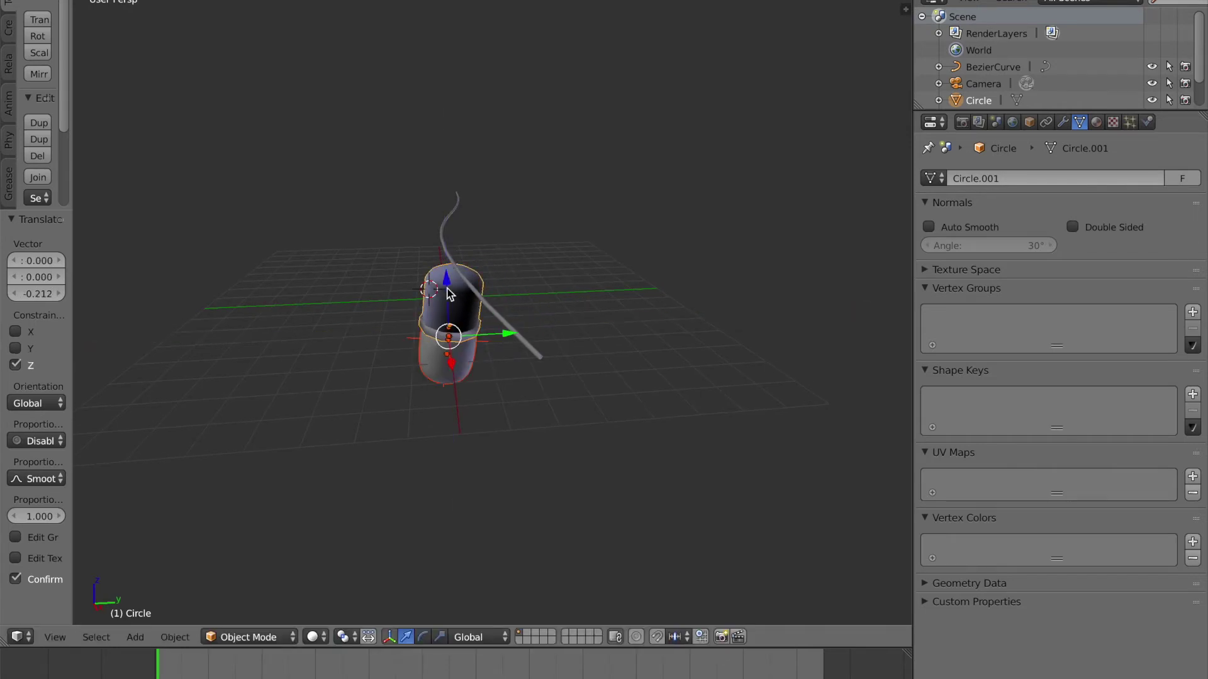
Move the tilted bulb about 0.901 along X and 0.133 along Y to sit under the wire
key("KP_0")
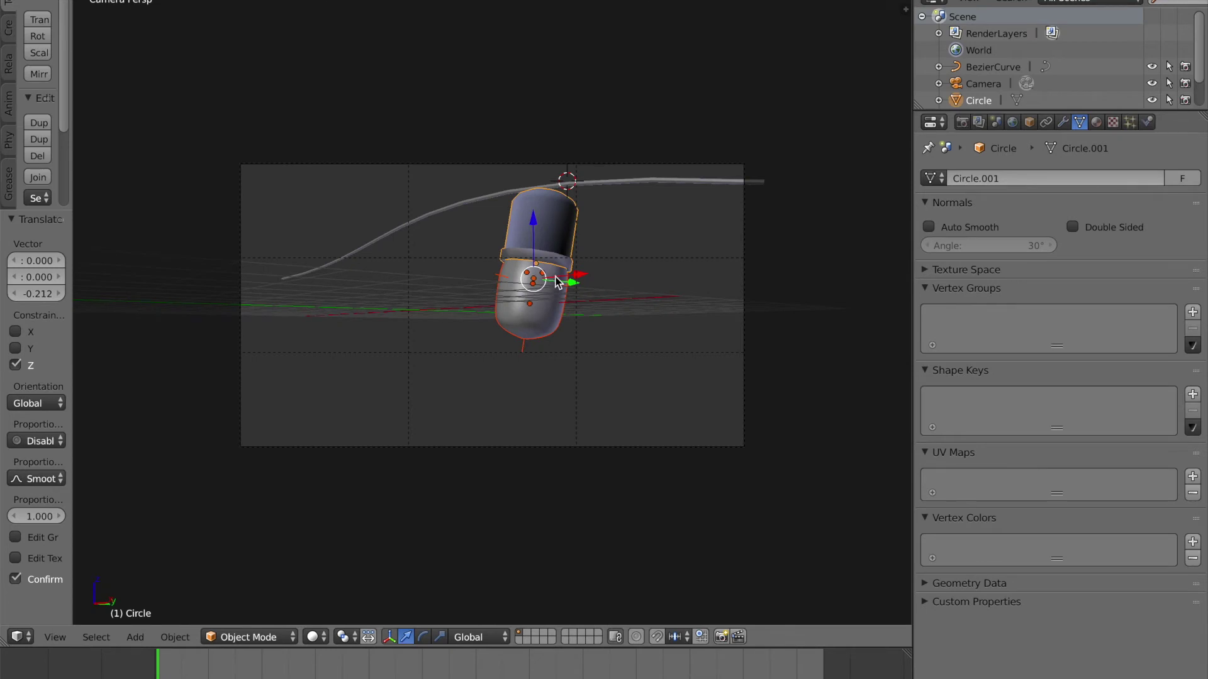
left_click_drag(574, 277, 603, 270)
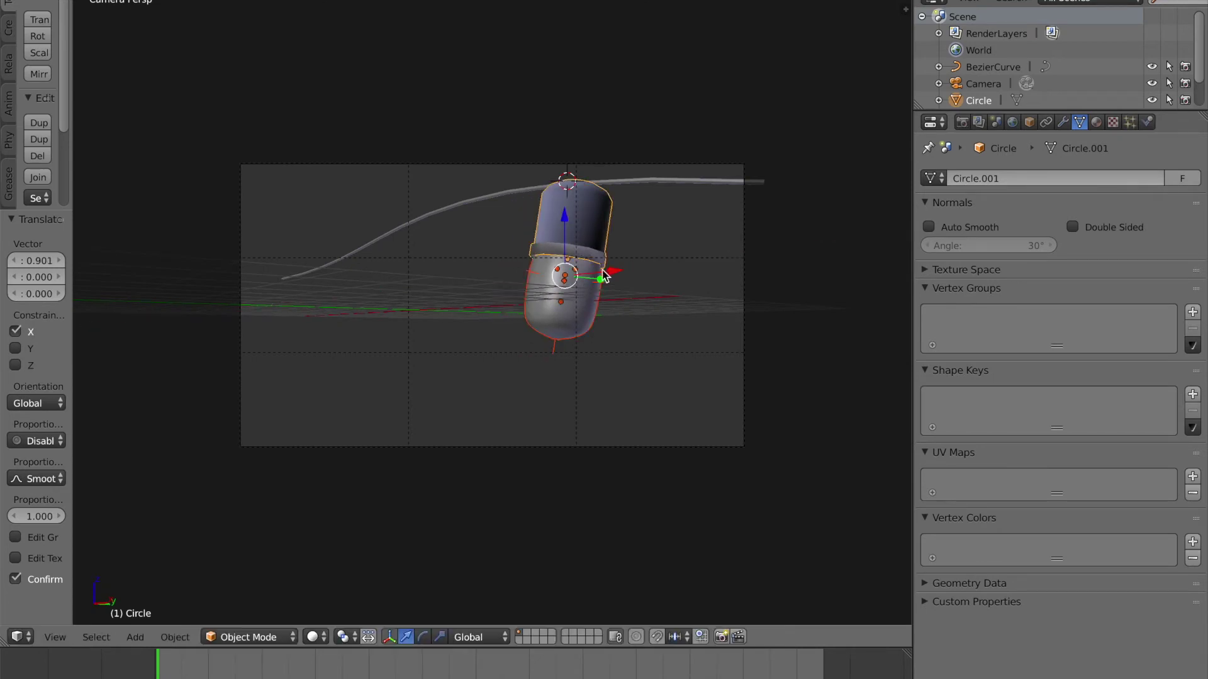
key("KP_0")
left_click_drag(542, 350, 546, 355)
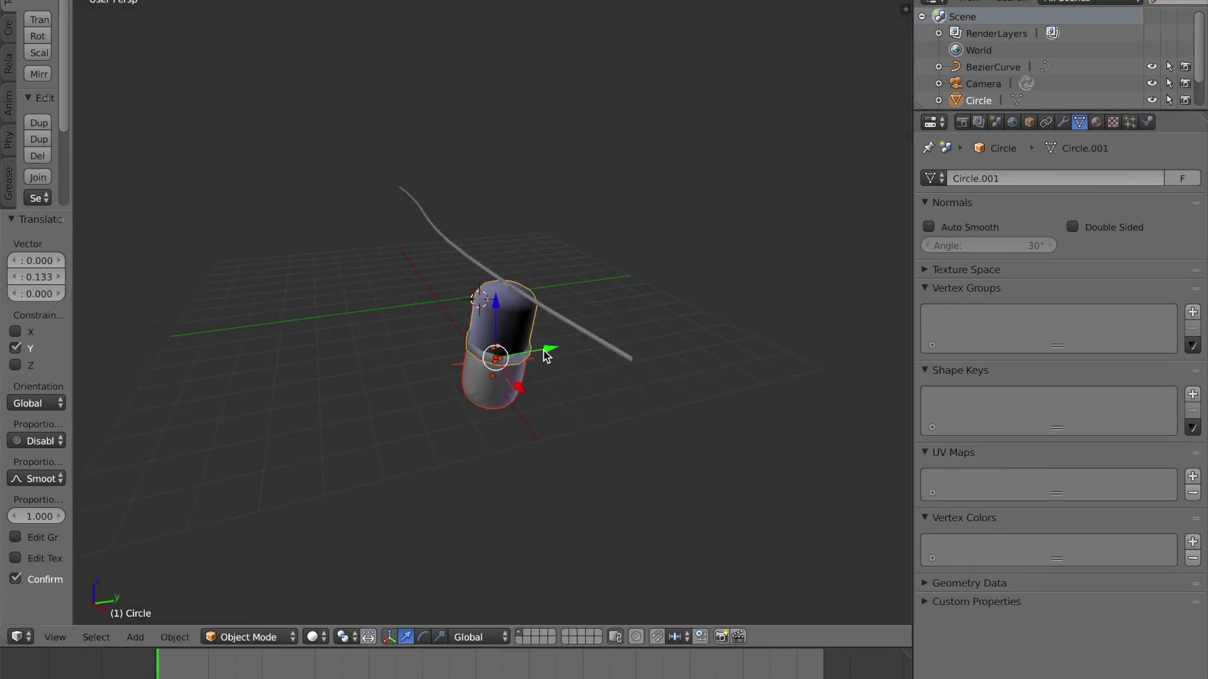
Scale the bulb down slightly in camera view and raise it about 0.272 along Z to meet the wire
key("KP_0")
key("s")
left_click(599, 331)
left_click_drag(573, 226, 576, 207)
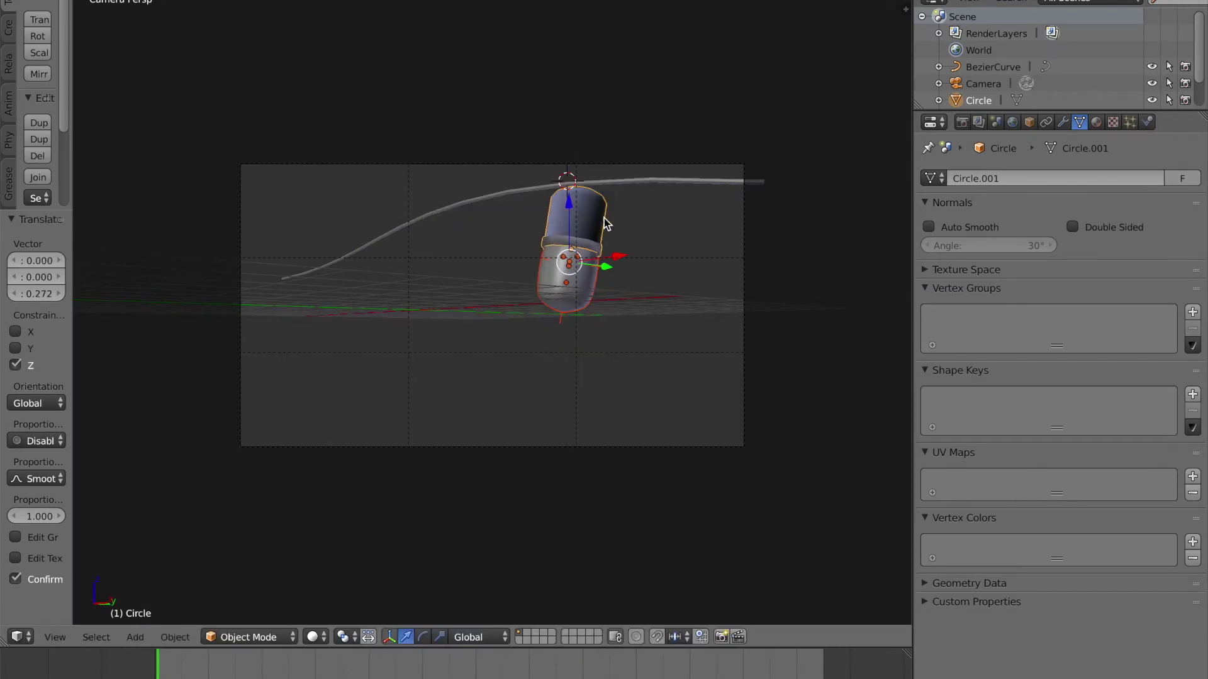
Duplicate the bulb, move the copy about -4.363 along X, and rotate it about -31.6 degrees
key("shift+d")
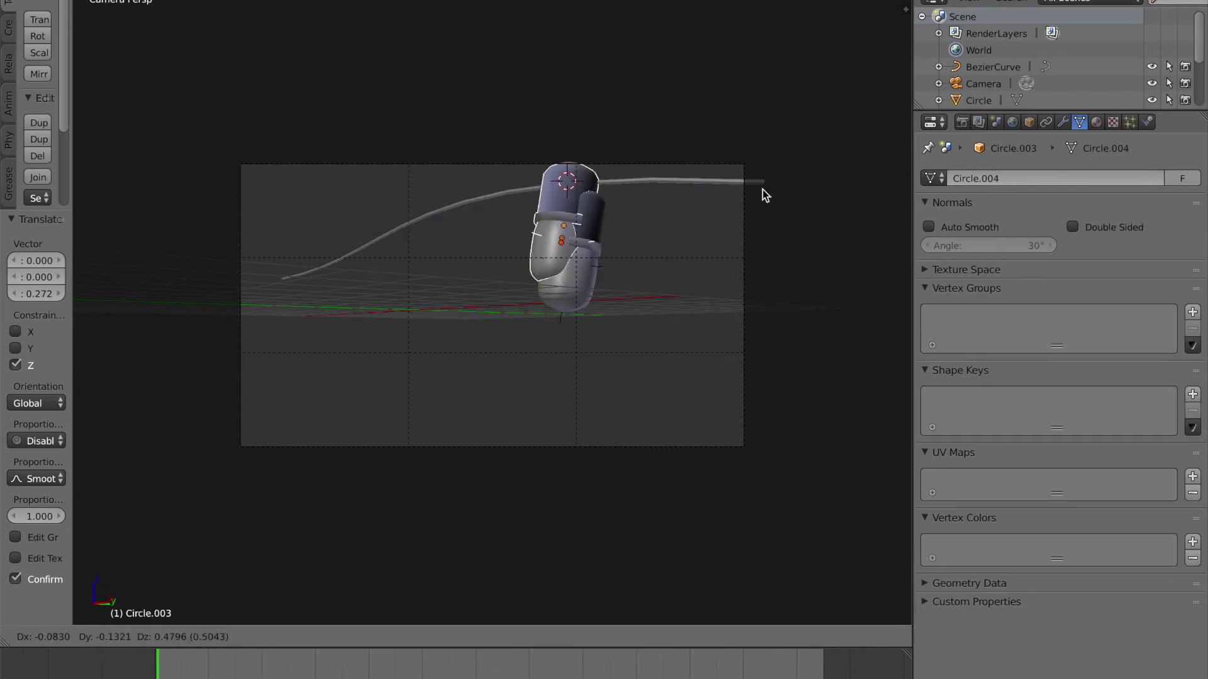
right_click(661, 155)
left_click_drag(620, 261, 497, 264)
key("r")
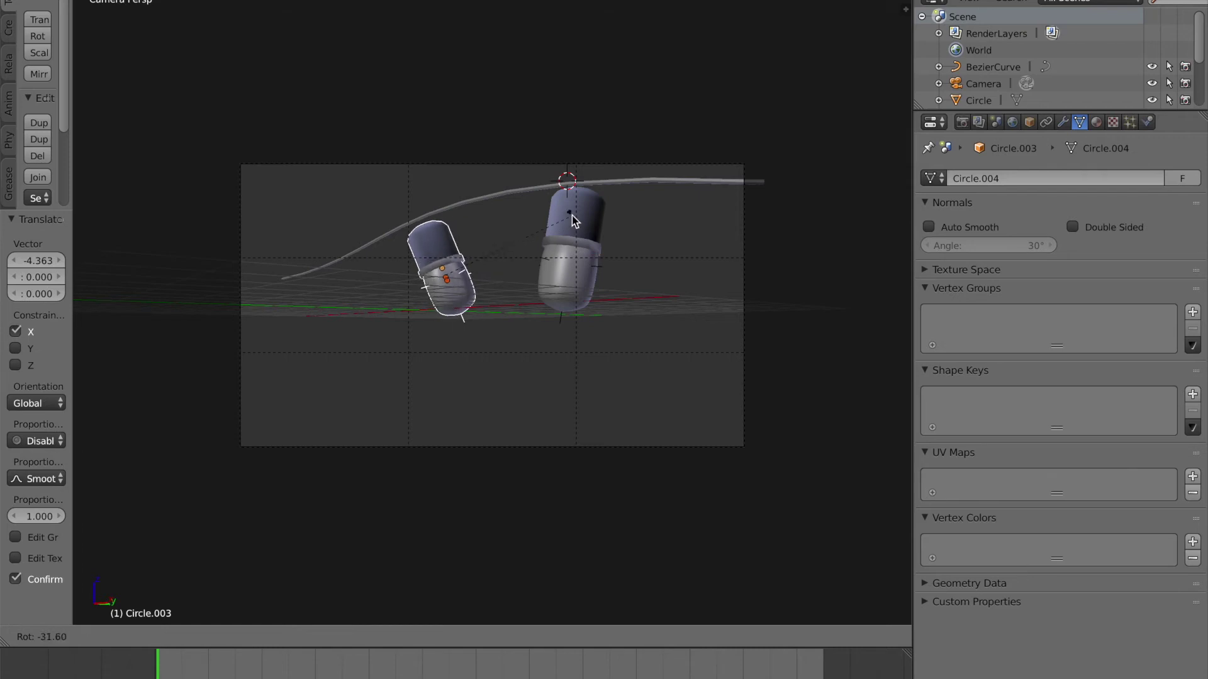
left_click(572, 215)
Scale the second bulb to about 0.83 and adjust its X and Z position to hang from the wire
left_click_drag(447, 223, 456, 214)
left_click_drag(476, 259, 487, 268)
key("s")
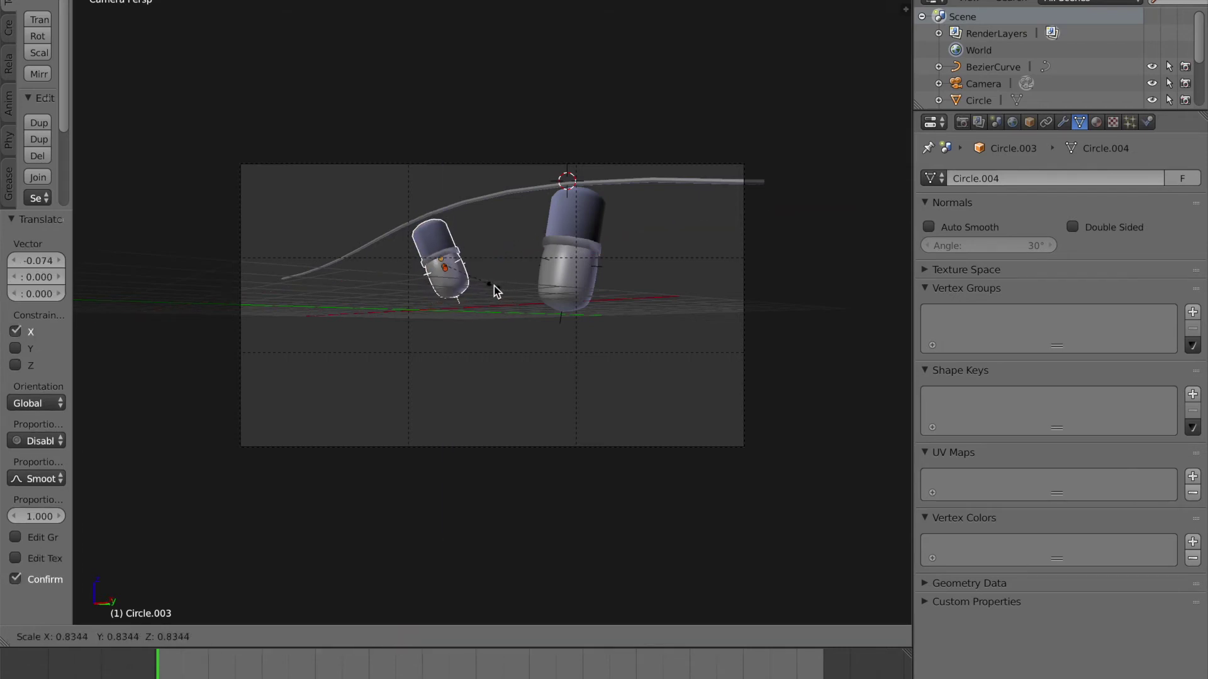
left_click(491, 287)
left_click_drag(454, 222, 448, 207)
Duplicate the second bulb, move the copy toward the wire's far end, and rotate it to a different tilt
key("shift+d")
right_click(447, 245)
left_click_drag(484, 259, 345, 238)
key("r")
left_click(416, 313)
Save the file over the existing version
key("ctrl+s")
left_click(442, 255)
key("ctrl+s")
left_click(442, 255)
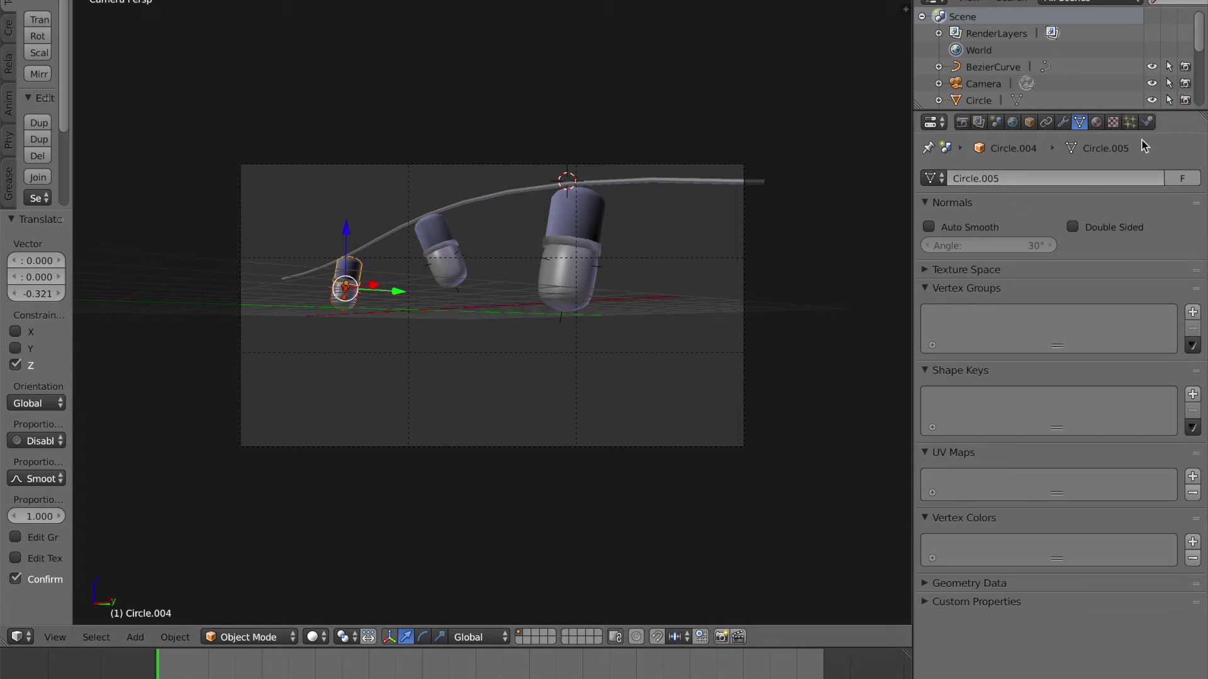
Show the selected bulb part's material settings and set a render border around the largest bulb in camera view
left_click(1095, 122)
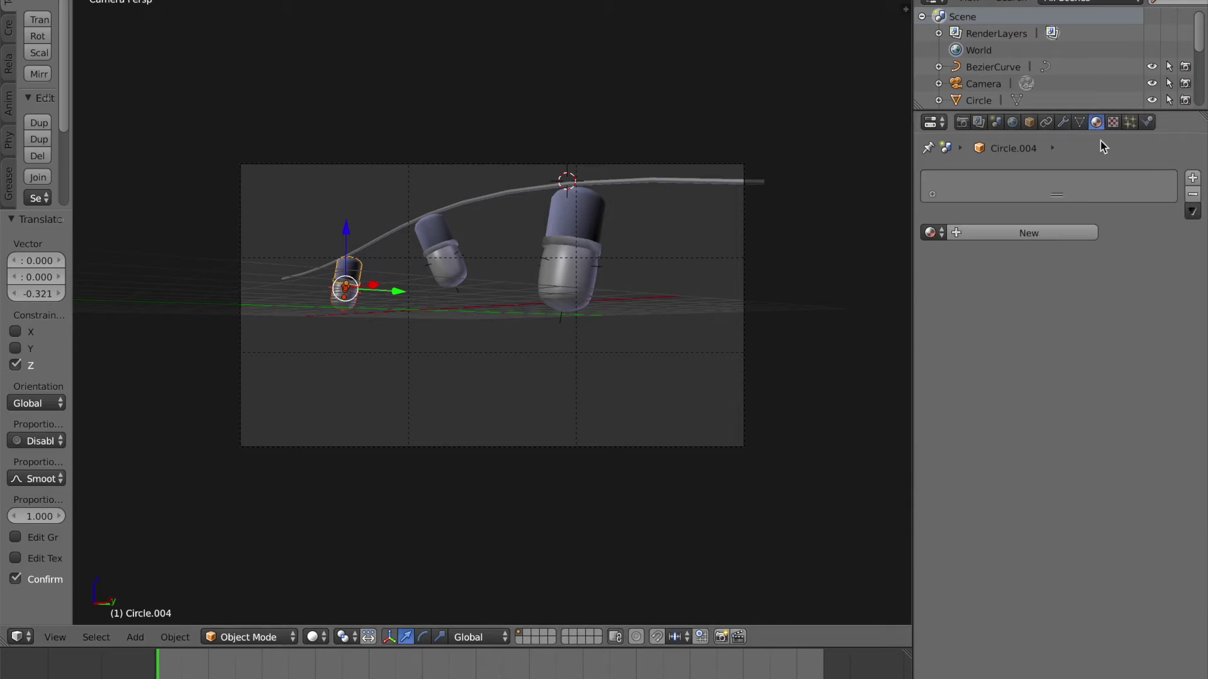
left_click(930, 232)
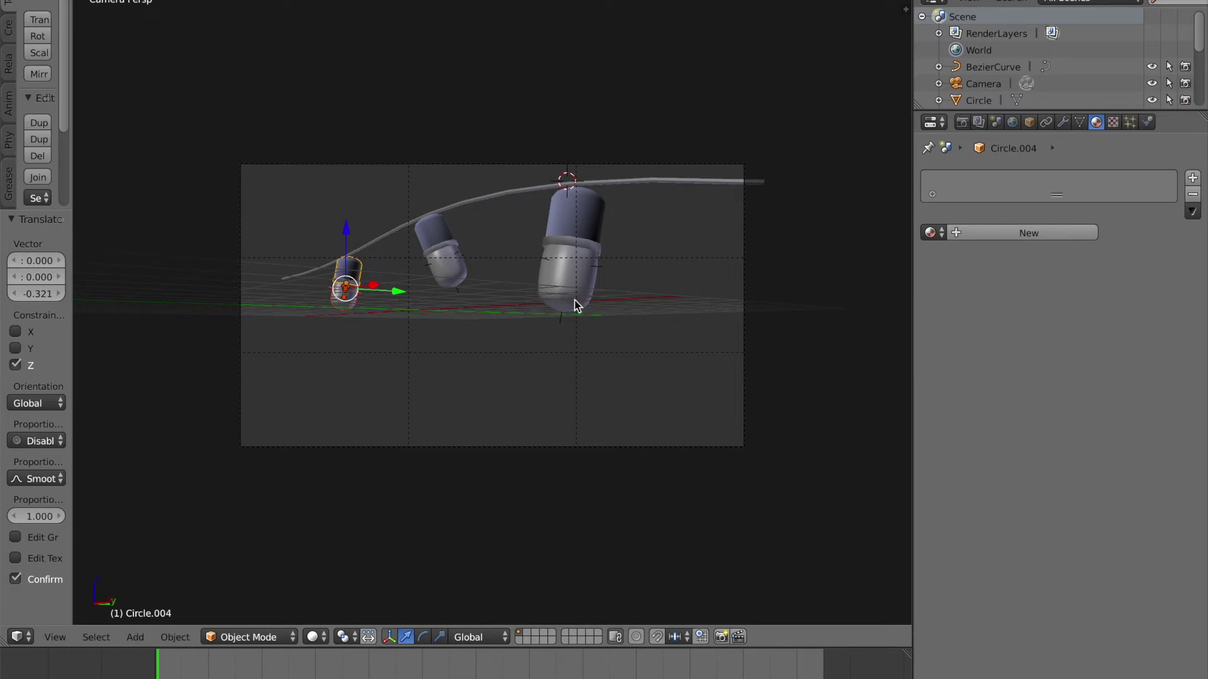
scroll(664, 297, "up", 6)
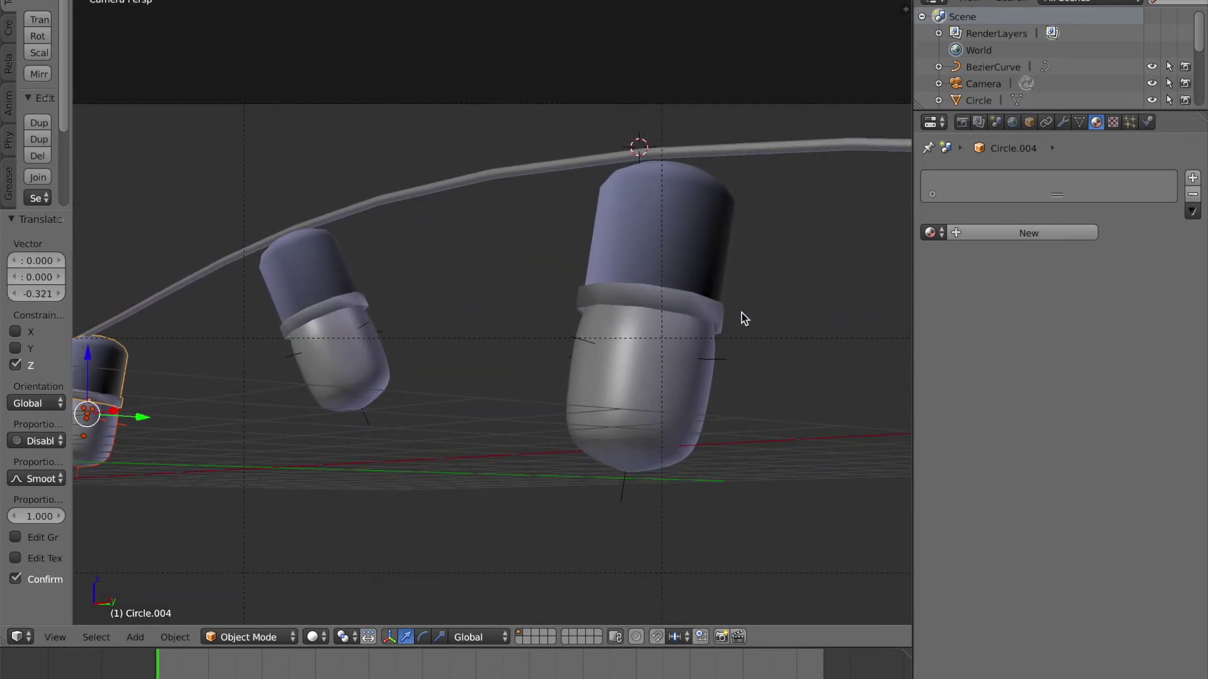
scroll(802, 278, "down", 4)
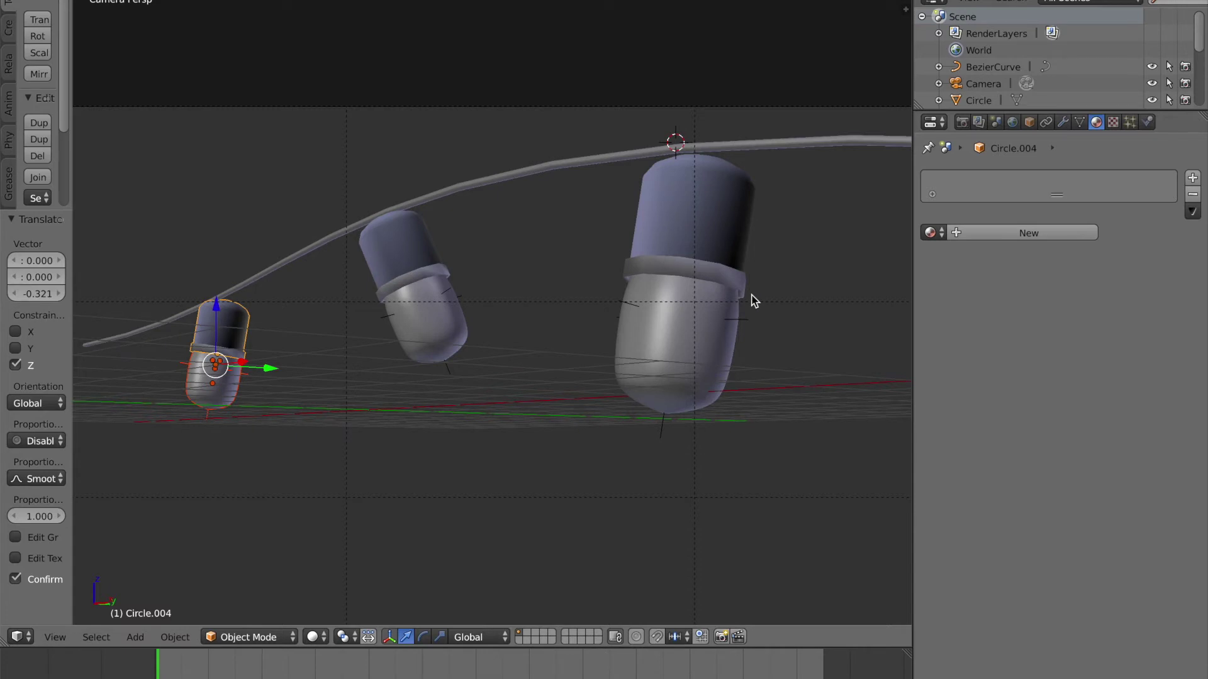
key("b")
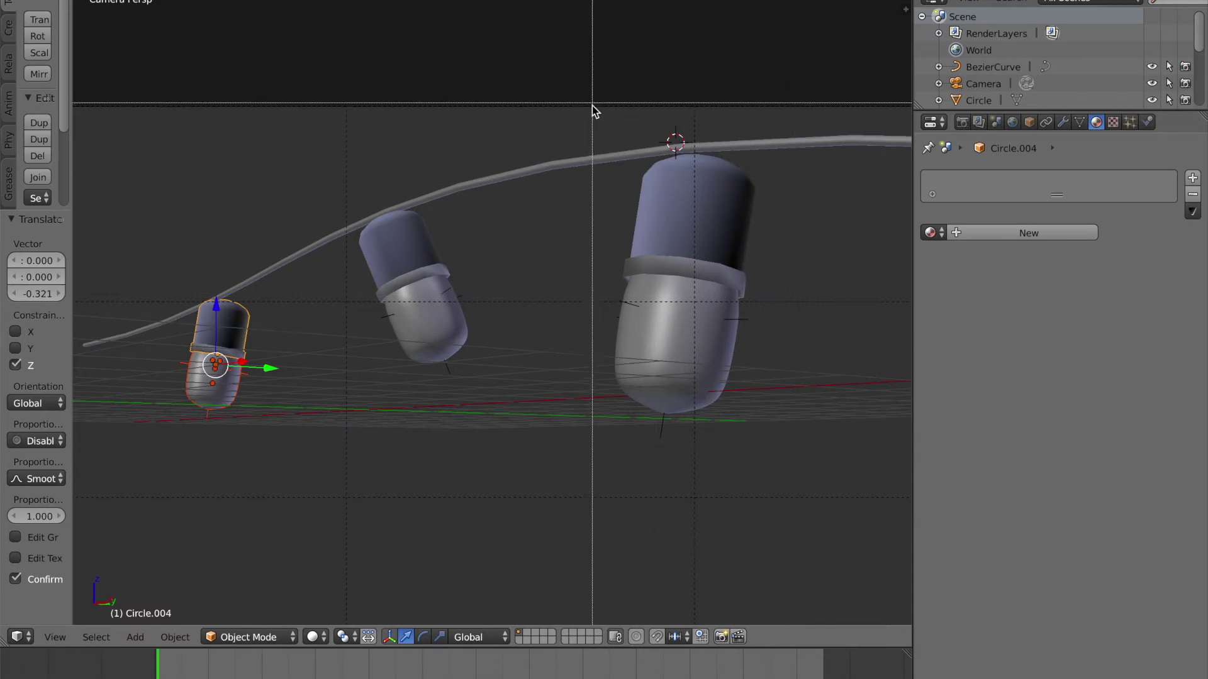
left_click_drag(590, 132, 780, 438)
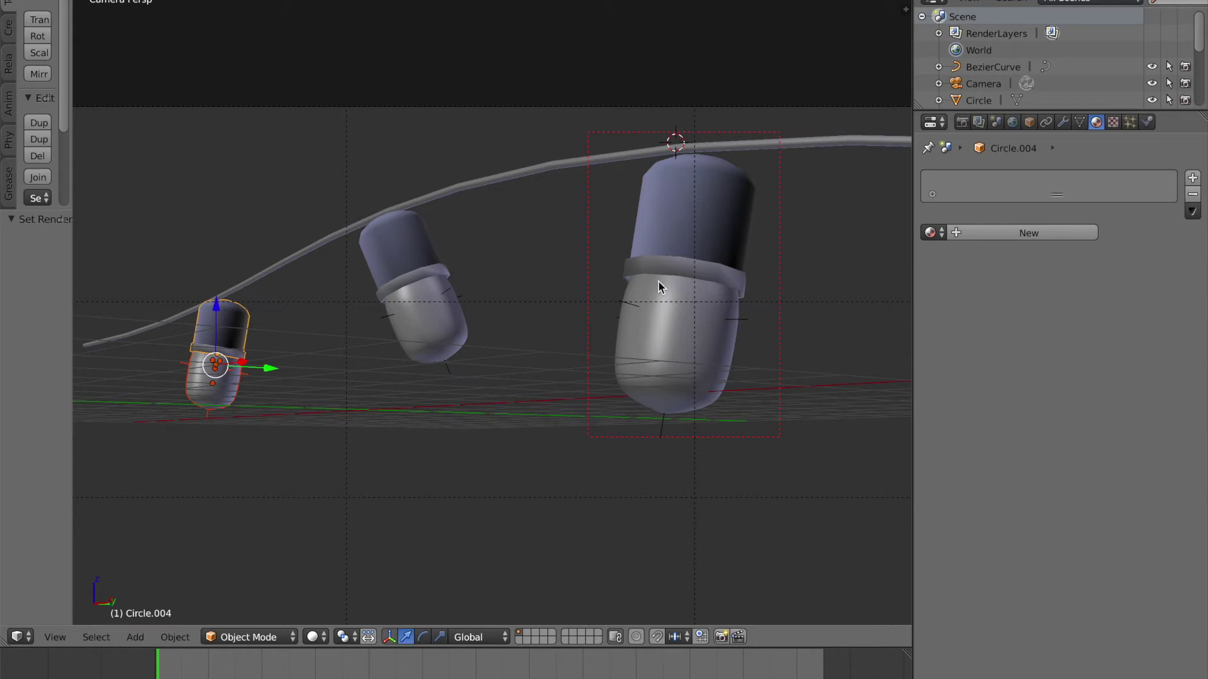
Preview the render border area in rendered shading, return to solid shading, and save over the existing file
key("shift+z")
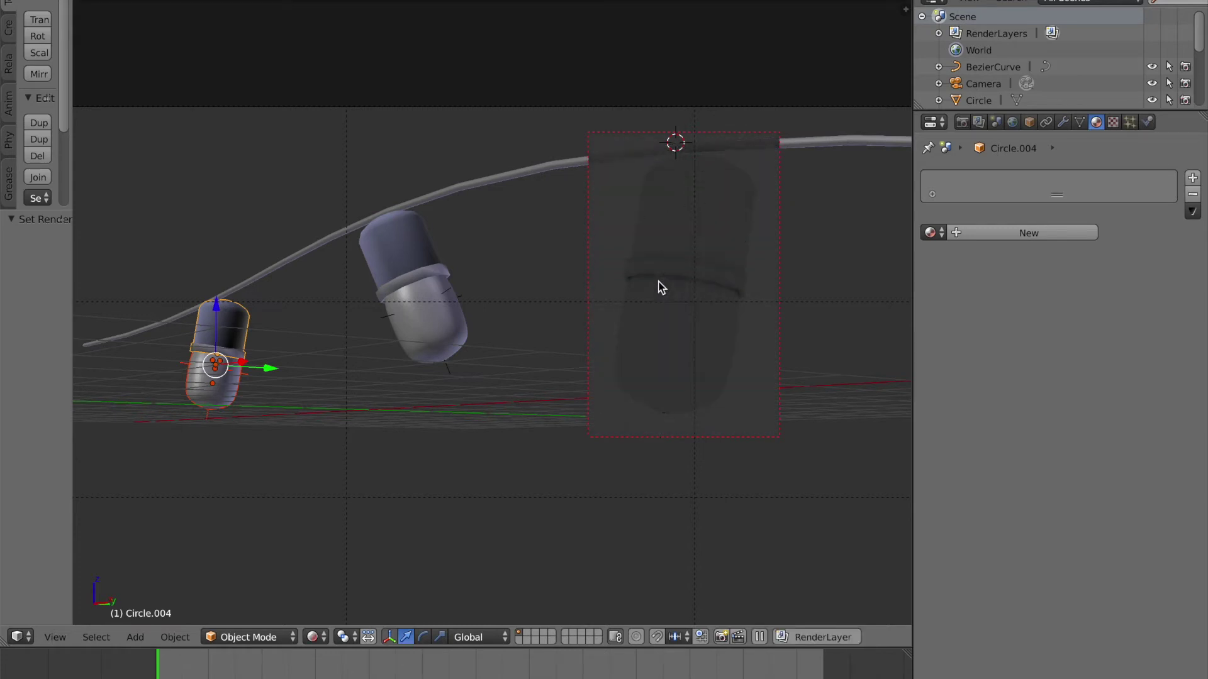
key("shift+z")
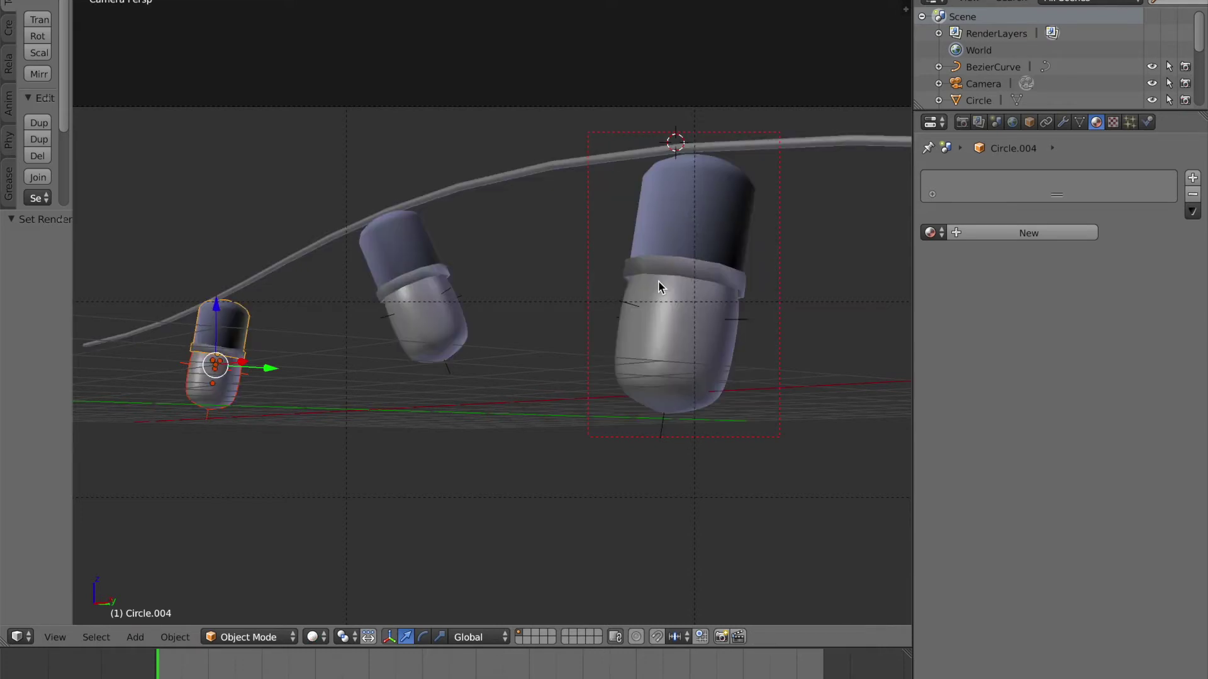
key("ctrl+s")
left_click(658, 281)
scroll(703, 273, "down", 2)
scroll(704, 275, "down", 1)
key("ctrl+s")
left_click(707, 273)
scroll(706, 278, "up", 3)
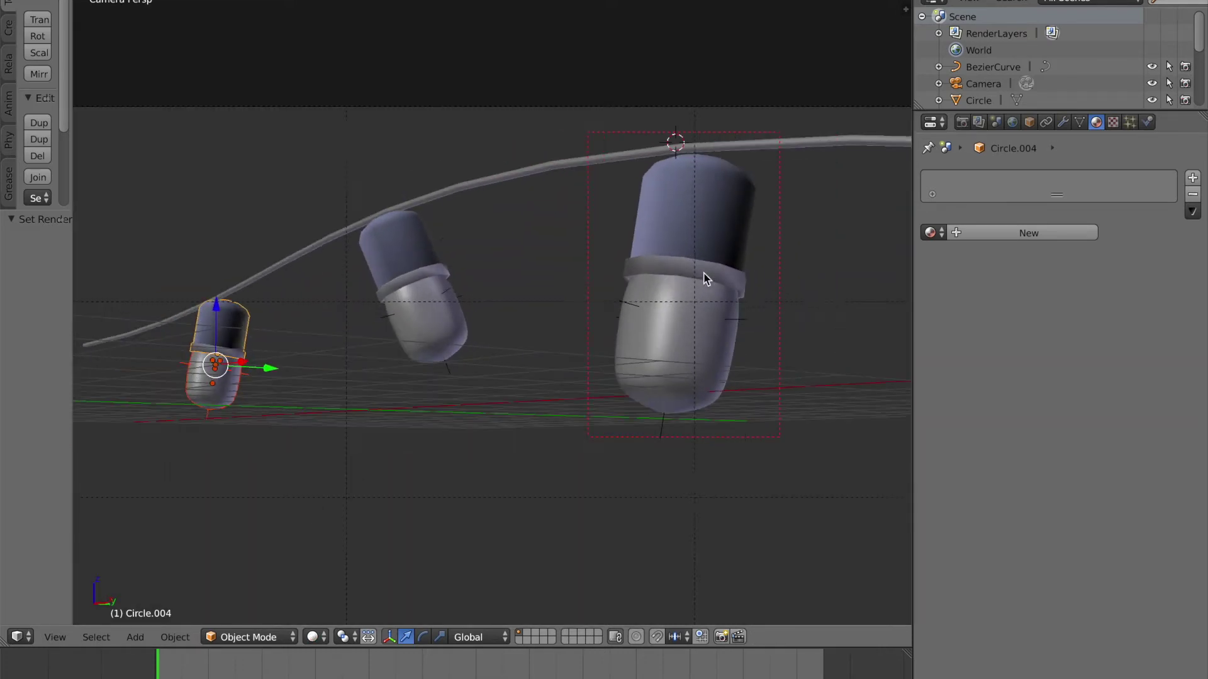
key("ctrl+s")
left_click(706, 278)
Add a Sun lamp at the 3D cursor above the largest bulb
key("shift+a")
mouse_move(706, 447)
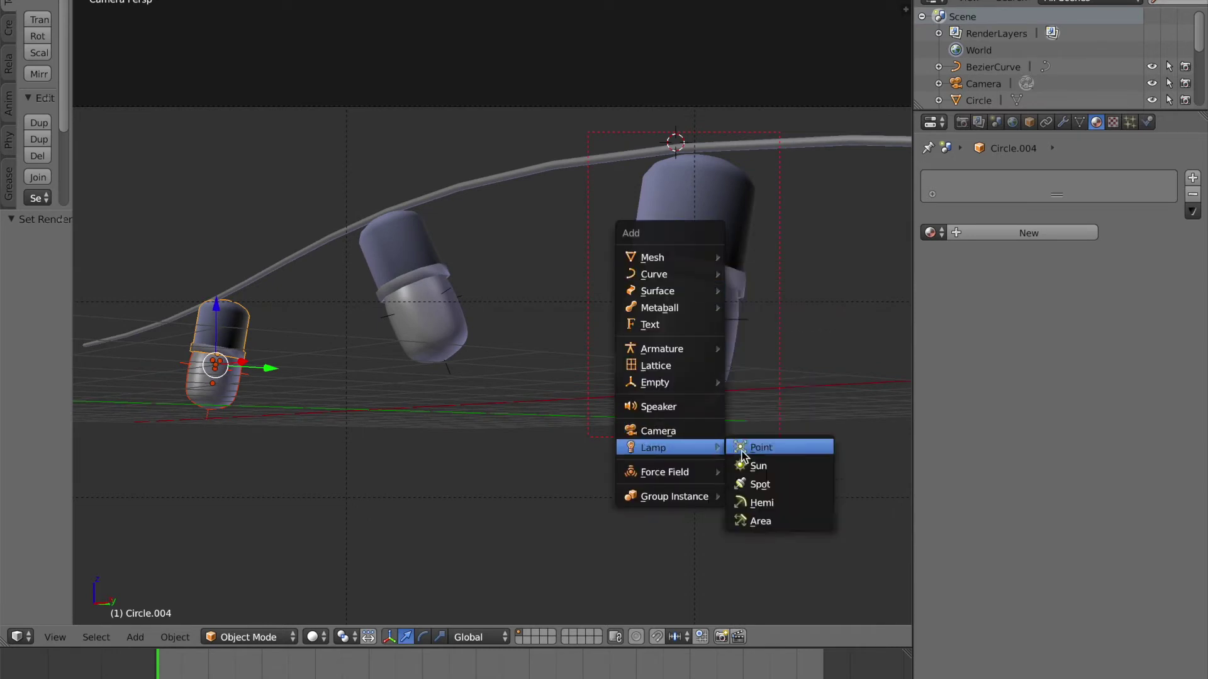
left_click(753, 468)
key("r")
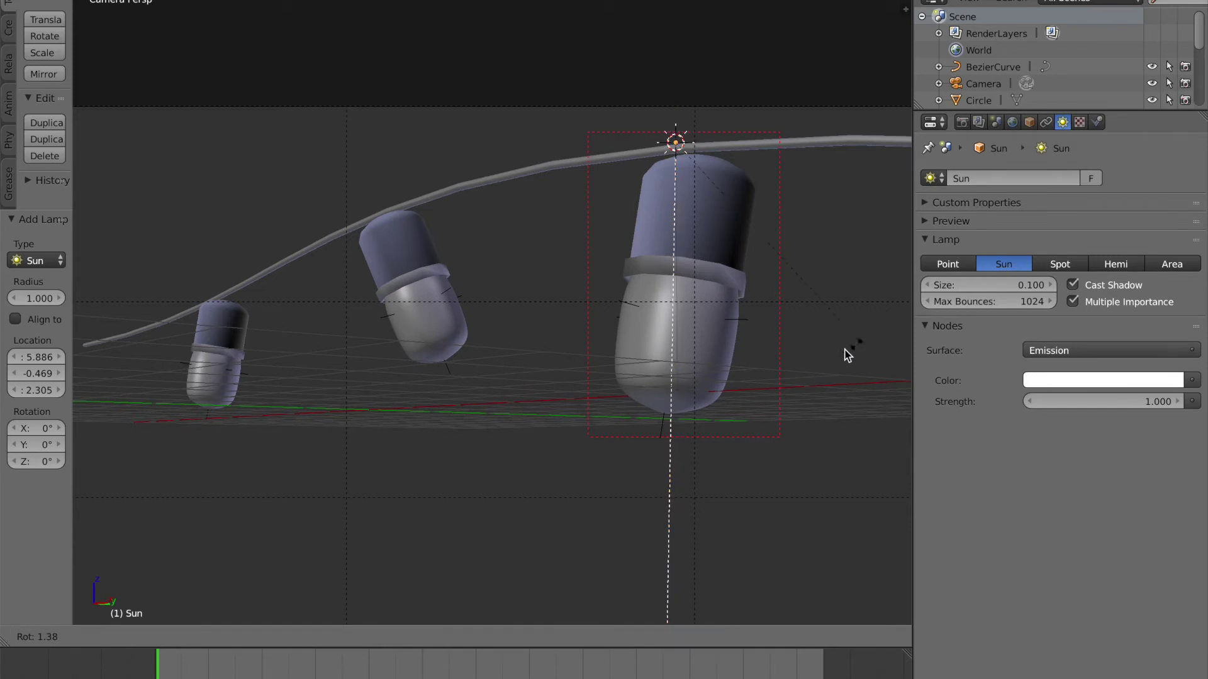
right_click(800, 349)
key("shift+a")
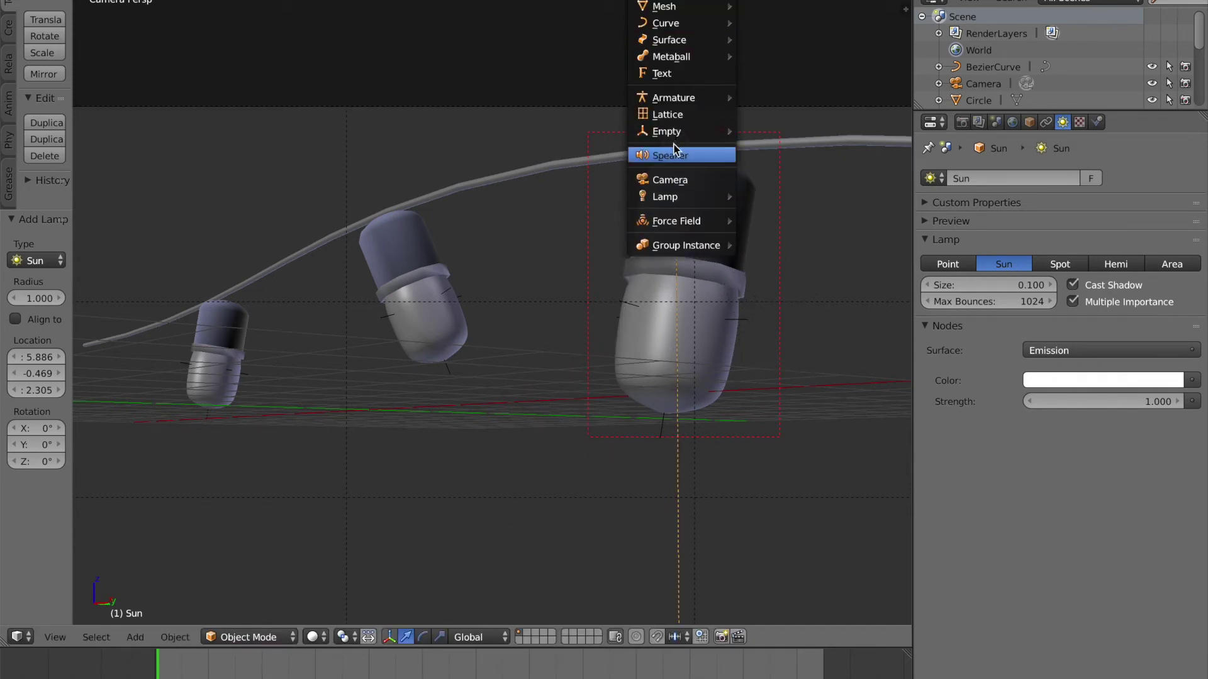
mouse_move(674, 194)
left_click(794, 215)
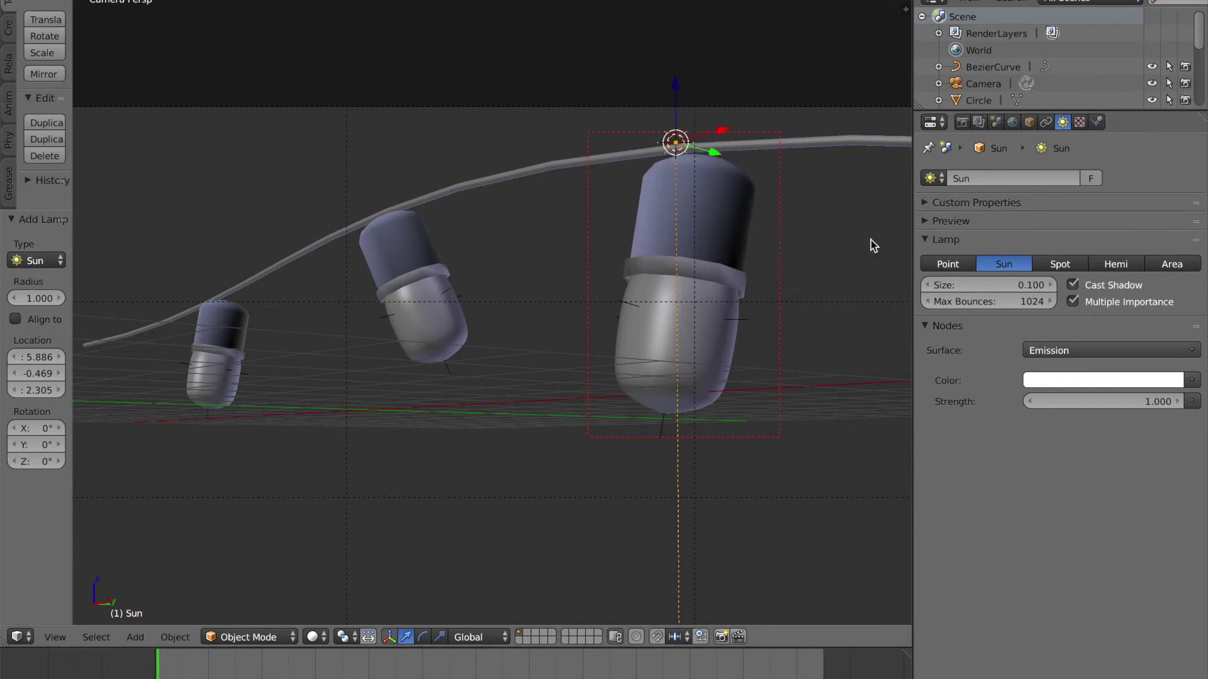
Rotate the Sun lamp about 64.5° in camera view and turn it around the global Z axis to aim it at the bulbs
key("r")
left_click(680, 237)
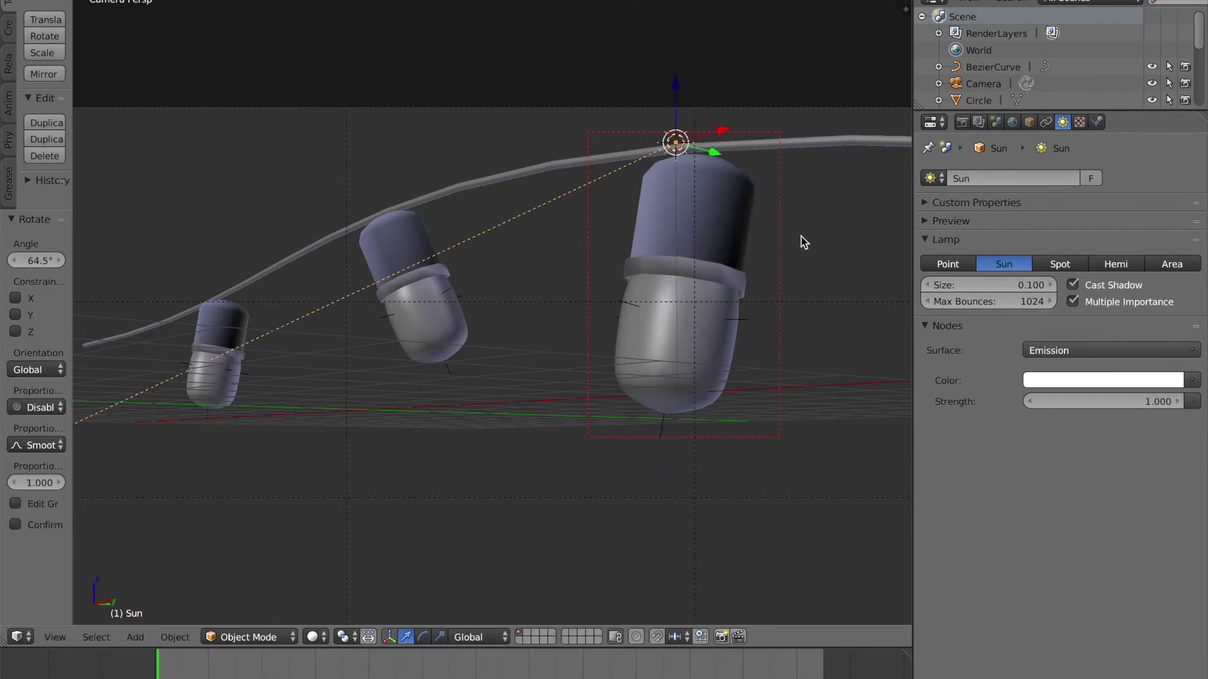
key("r")
key("z")
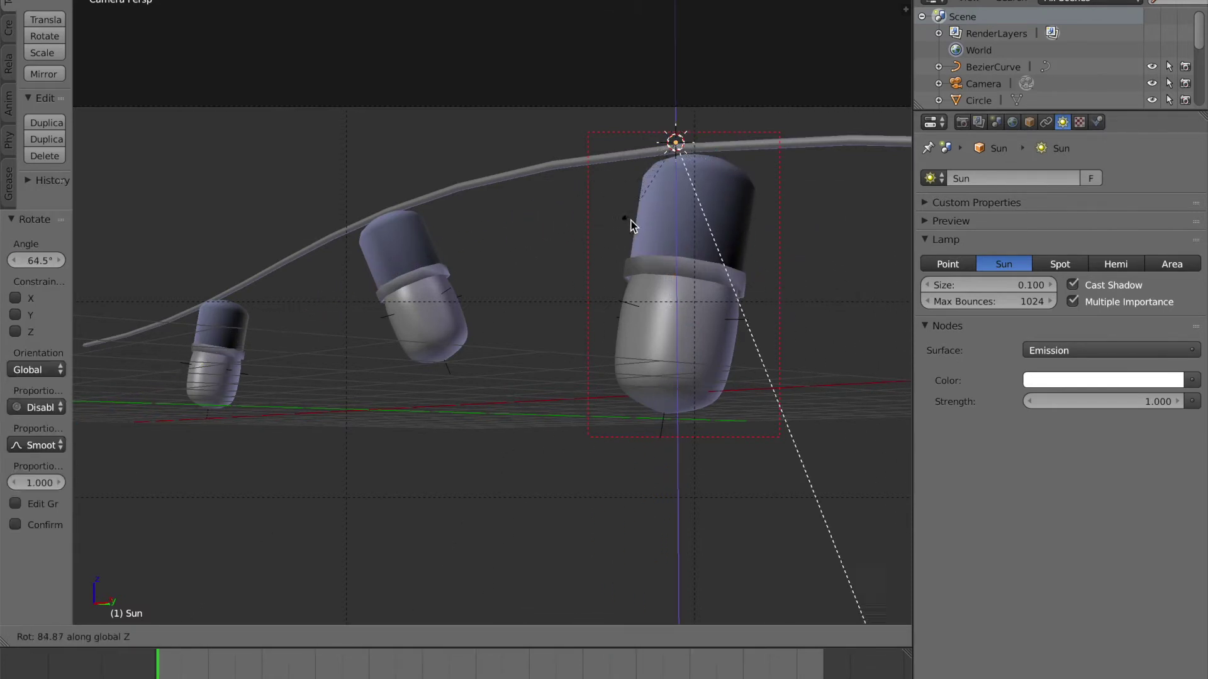
left_click(635, 227)
middle_click_drag(635, 227, 664, 262)
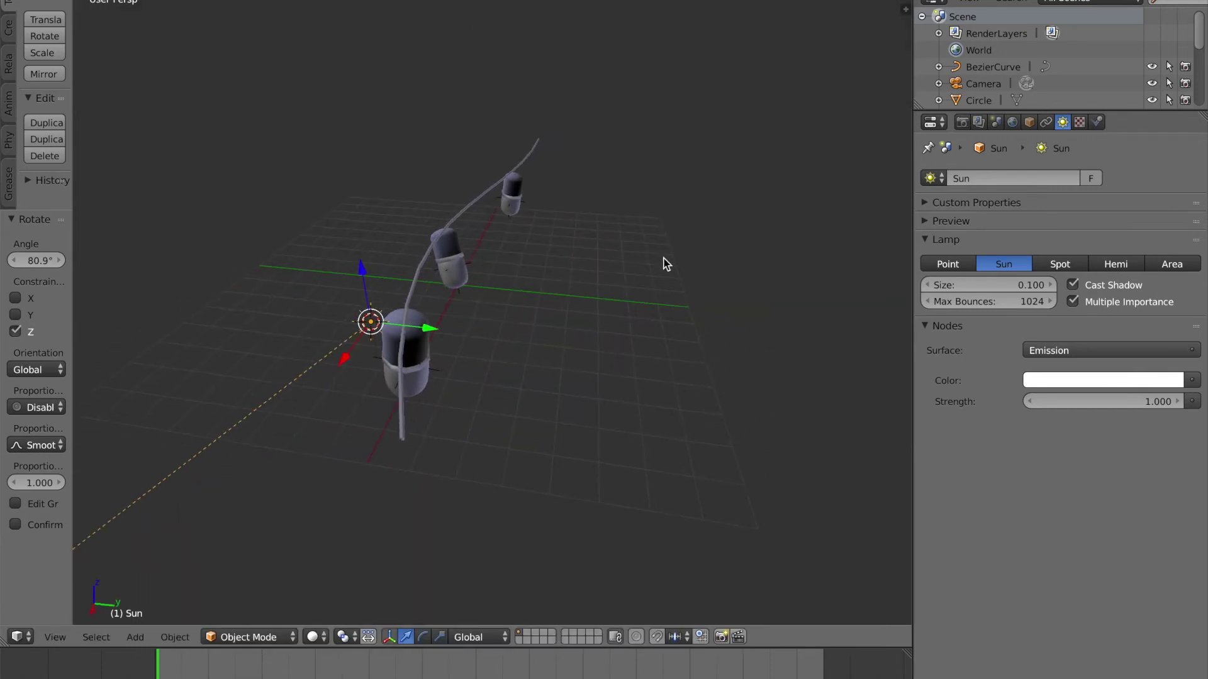
key("r")
key("z")
left_click(240, 235)
Move the Sun lamp about -1.598 along Y and preview its lighting on the largest bulb in rendered camera view
key("g")
key("y")
left_click(363, 326)
key("KP_0")
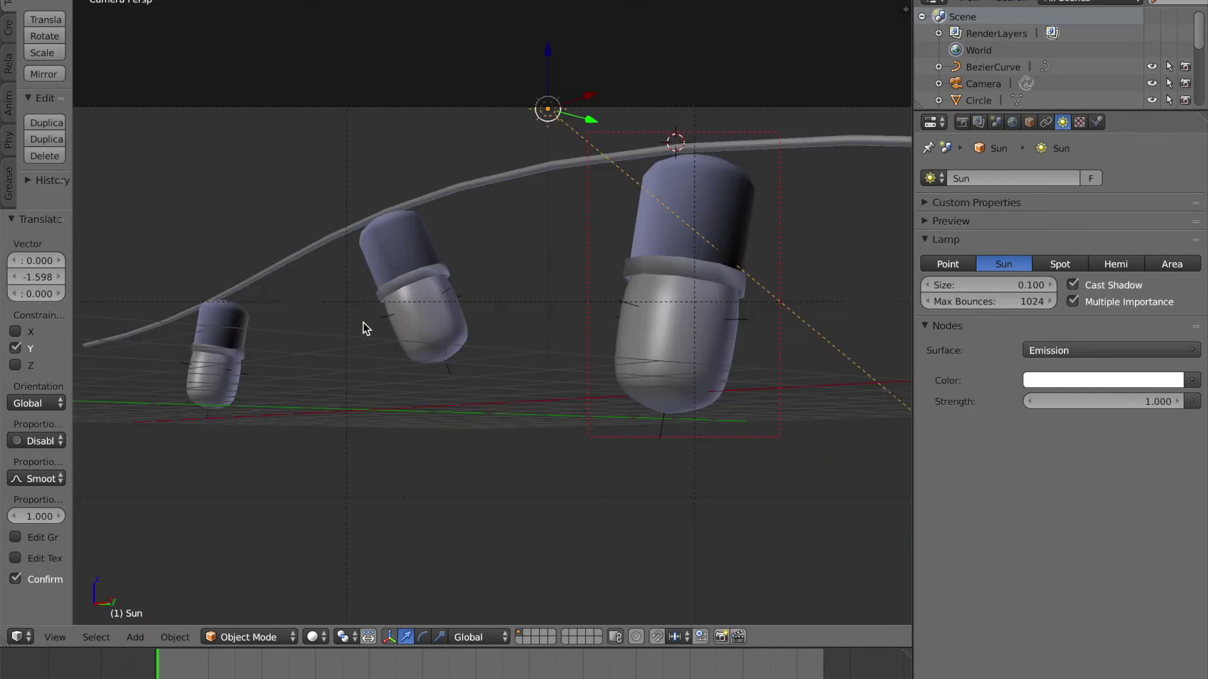
key("shift+z")
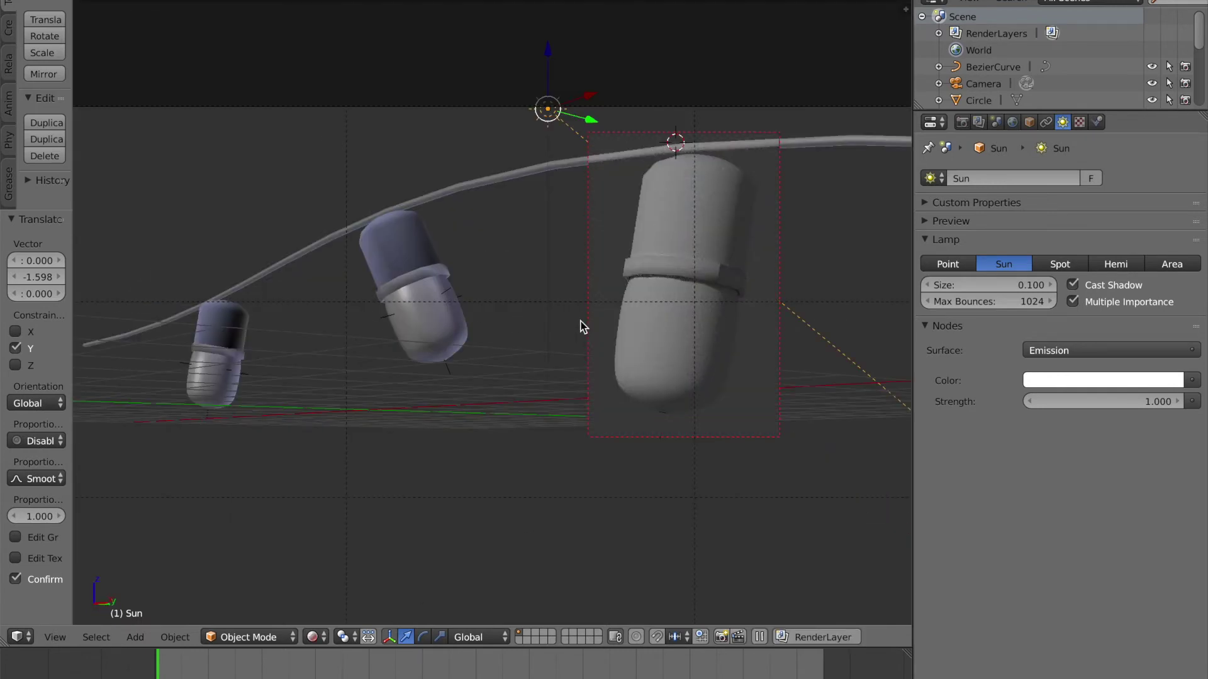
key("shift+z")
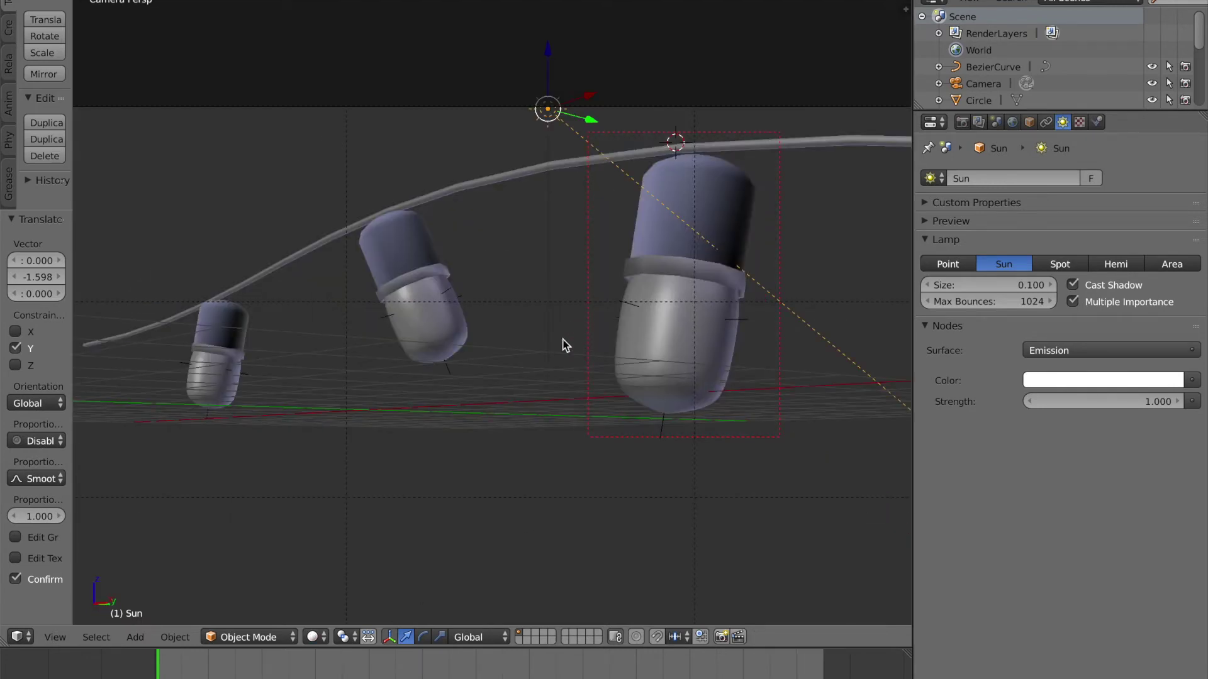
Darken the world background color to about 0.011 for R, G and B
left_click(1012, 123)
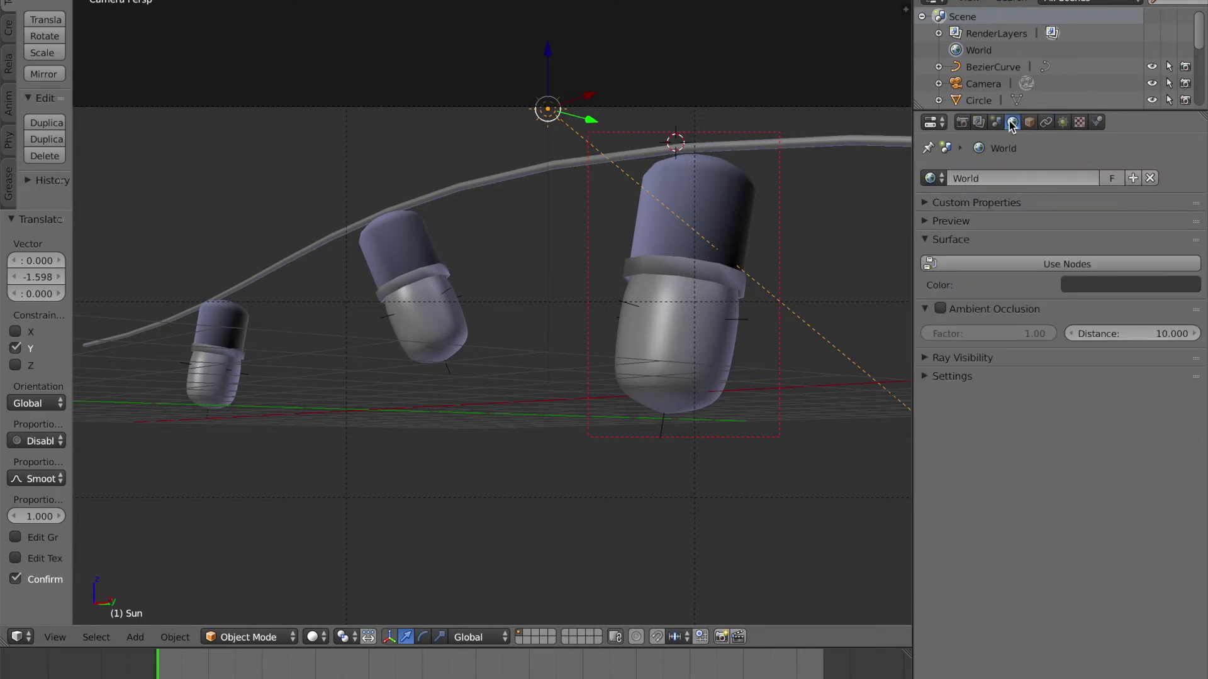
left_click(1115, 284)
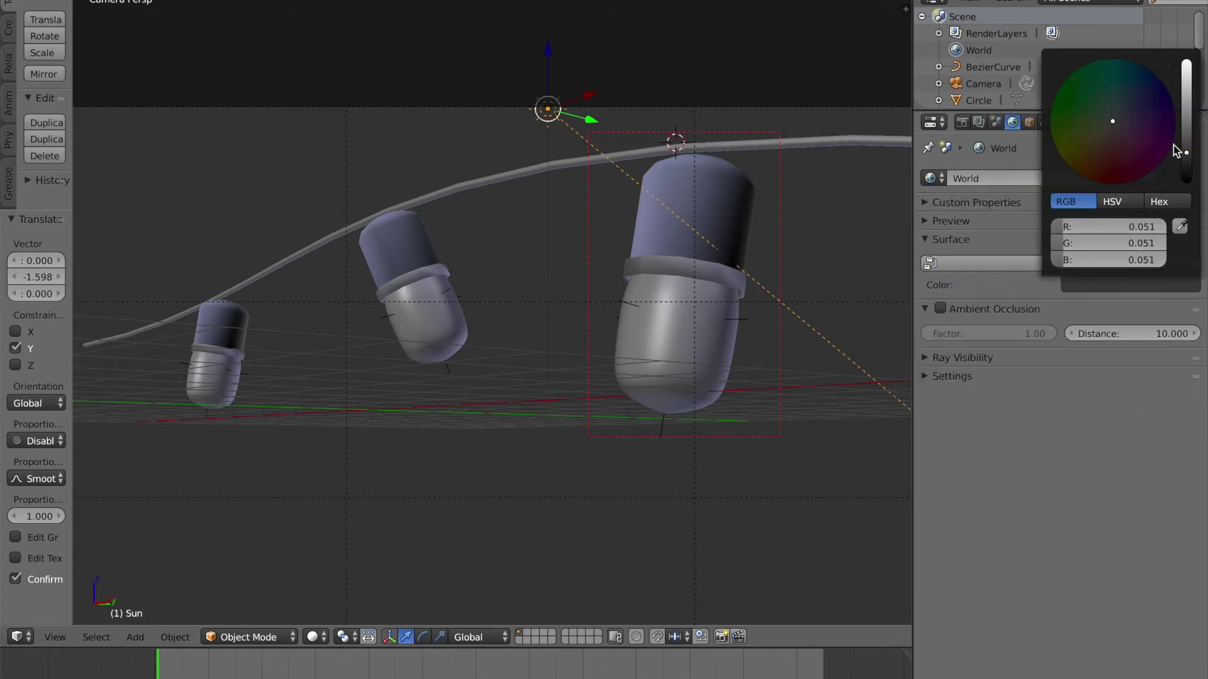
left_click_drag(1186, 150, 1186, 170)
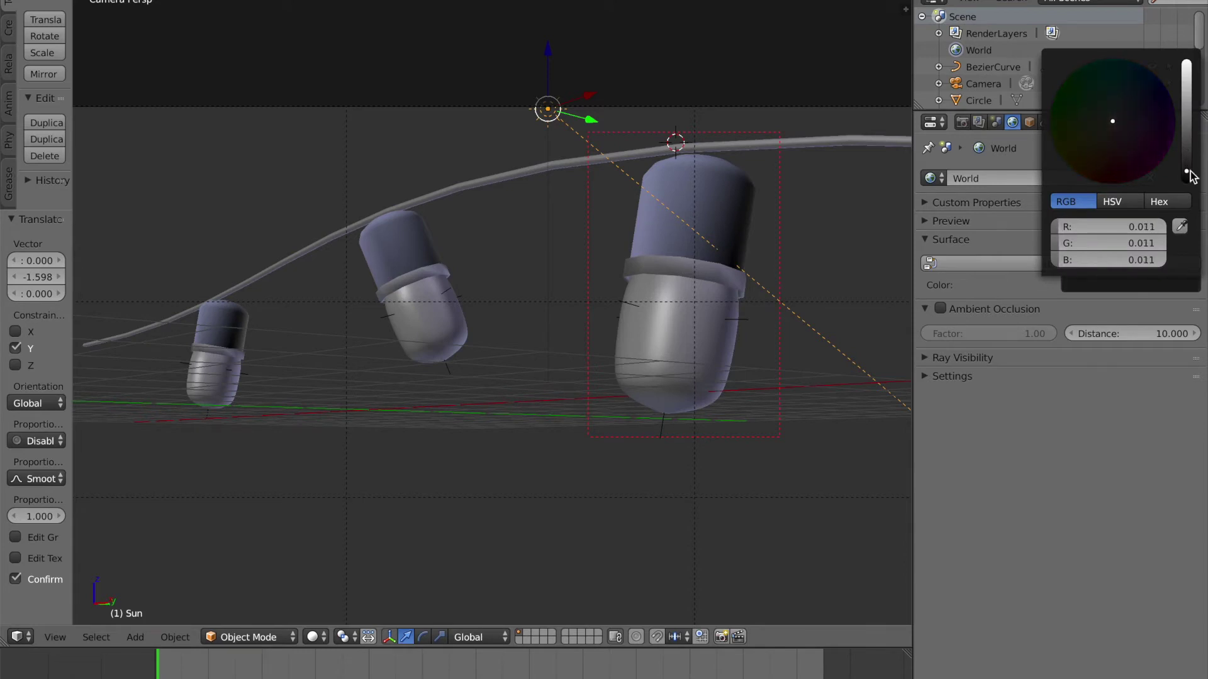
Save the file, check the largest bulb in rendered shading, and select its cap in solid shading
key("ctrl+s")
left_click(647, 206)
key("shift+z")
key("ctrl+s")
left_click(669, 221)
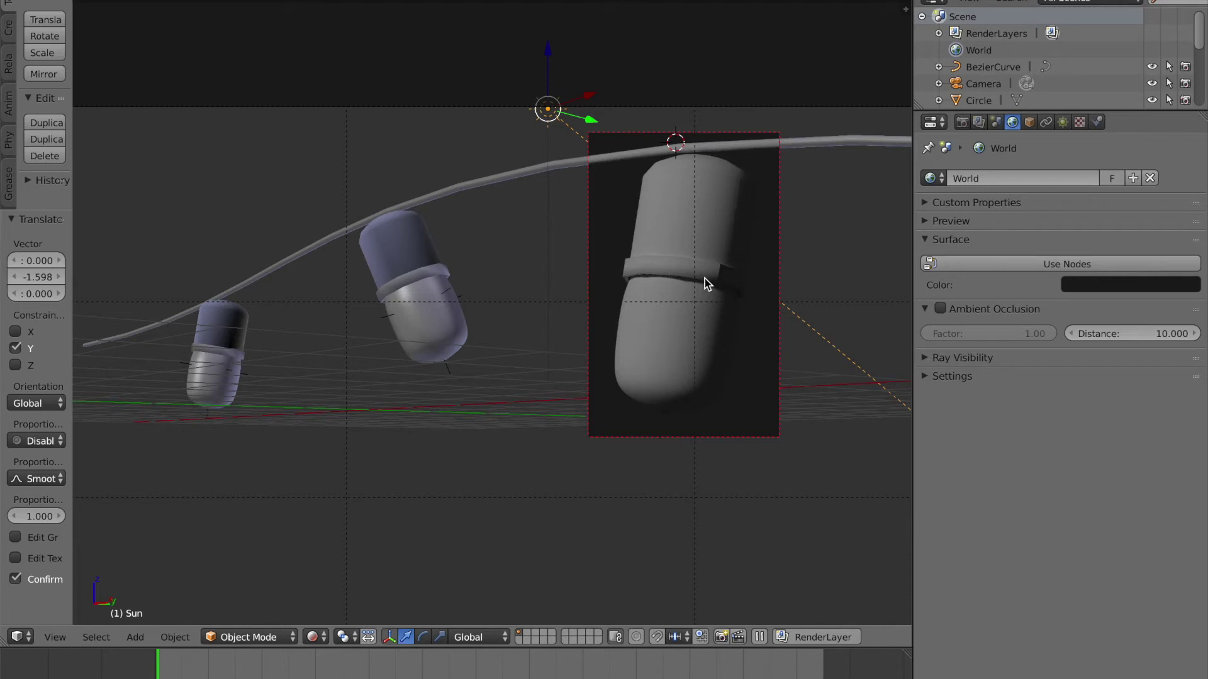
key("ctrl+s")
left_click(700, 279)
right_click(723, 236)
key("shift+z")
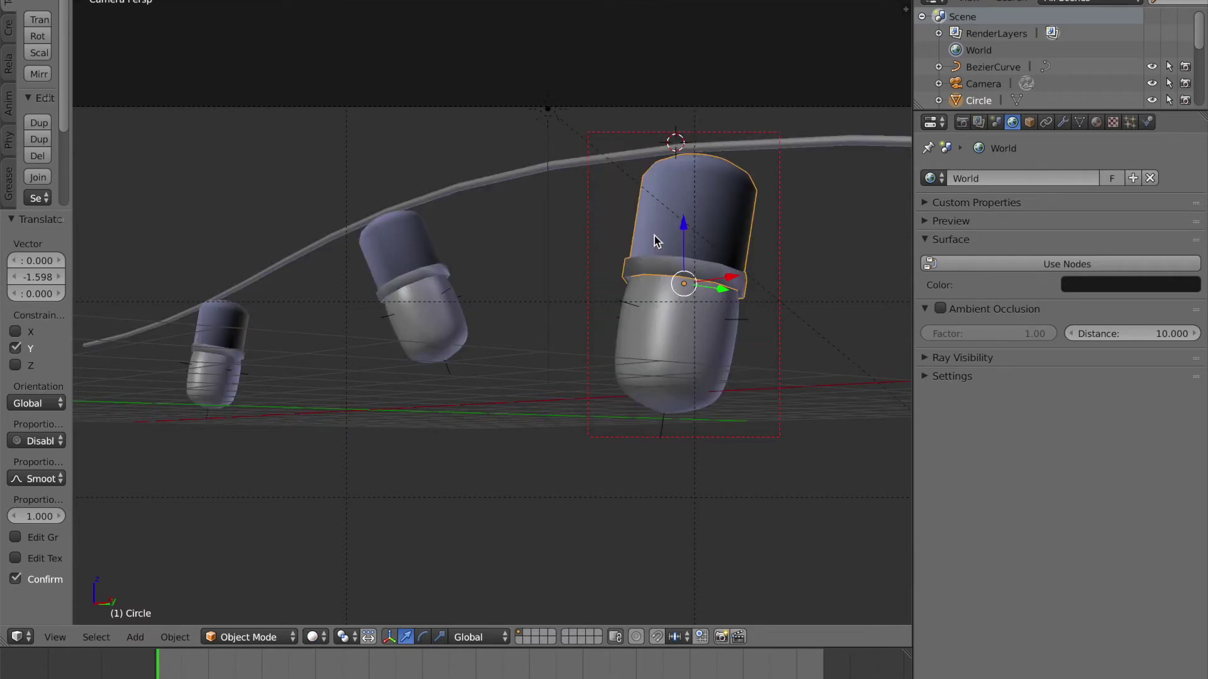
Enlarge the 3D view by hiding the tool shelf and narrowing the properties area, and save over the file
left_click_drag(74, 498, 191, 481)
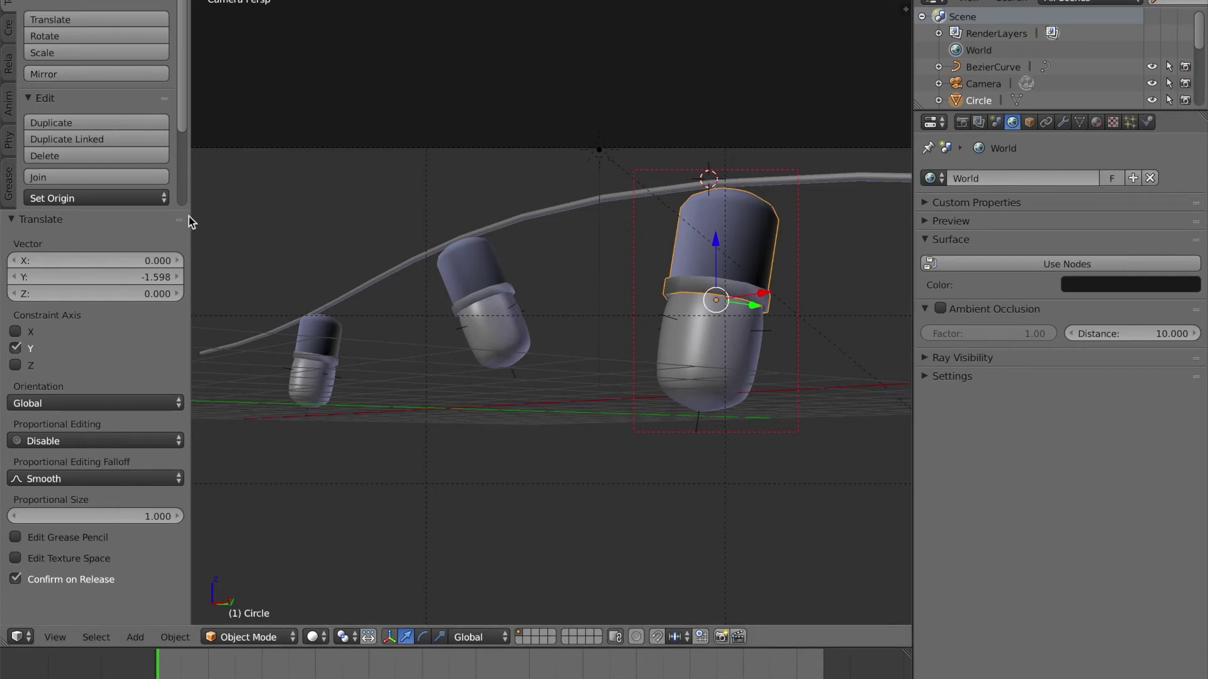
key("t")
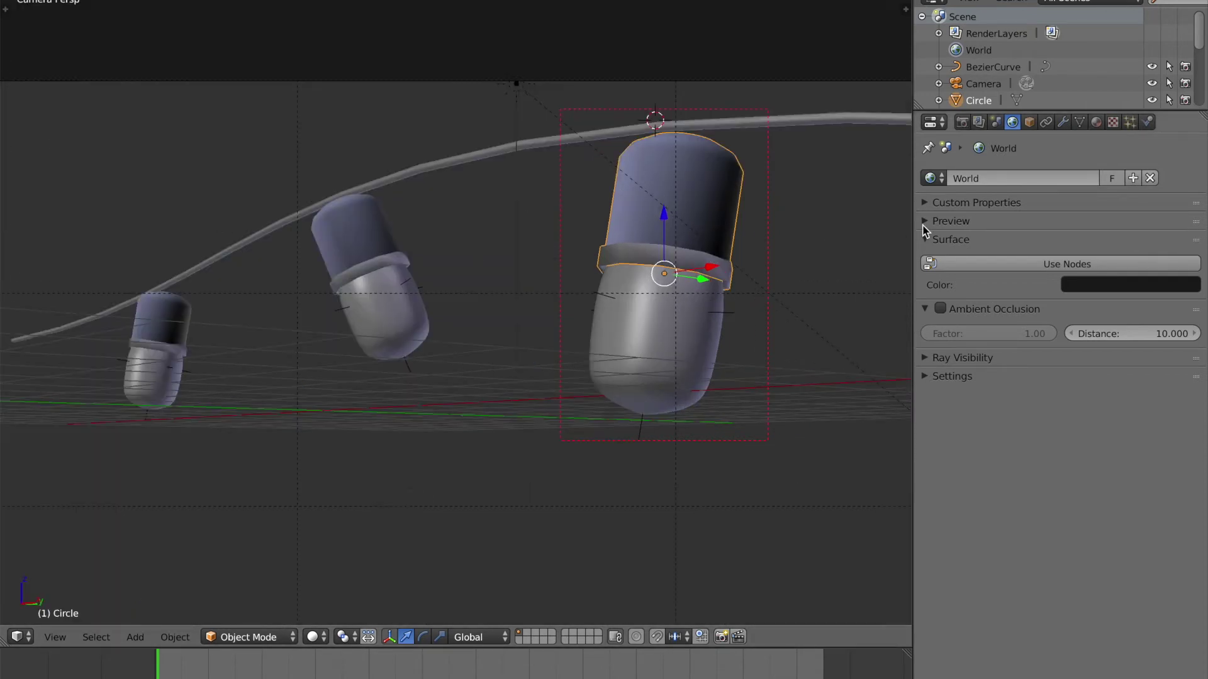
left_click_drag(913, 227, 1085, 227)
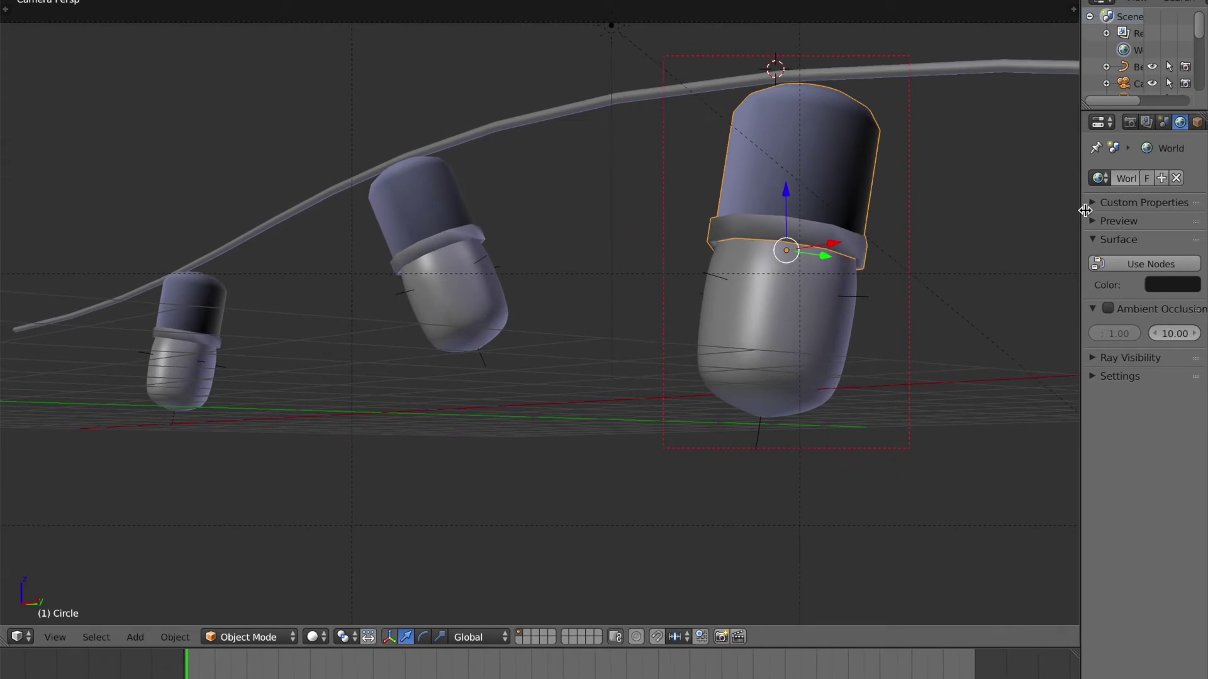
key("ctrl+s")
left_click(816, 278)
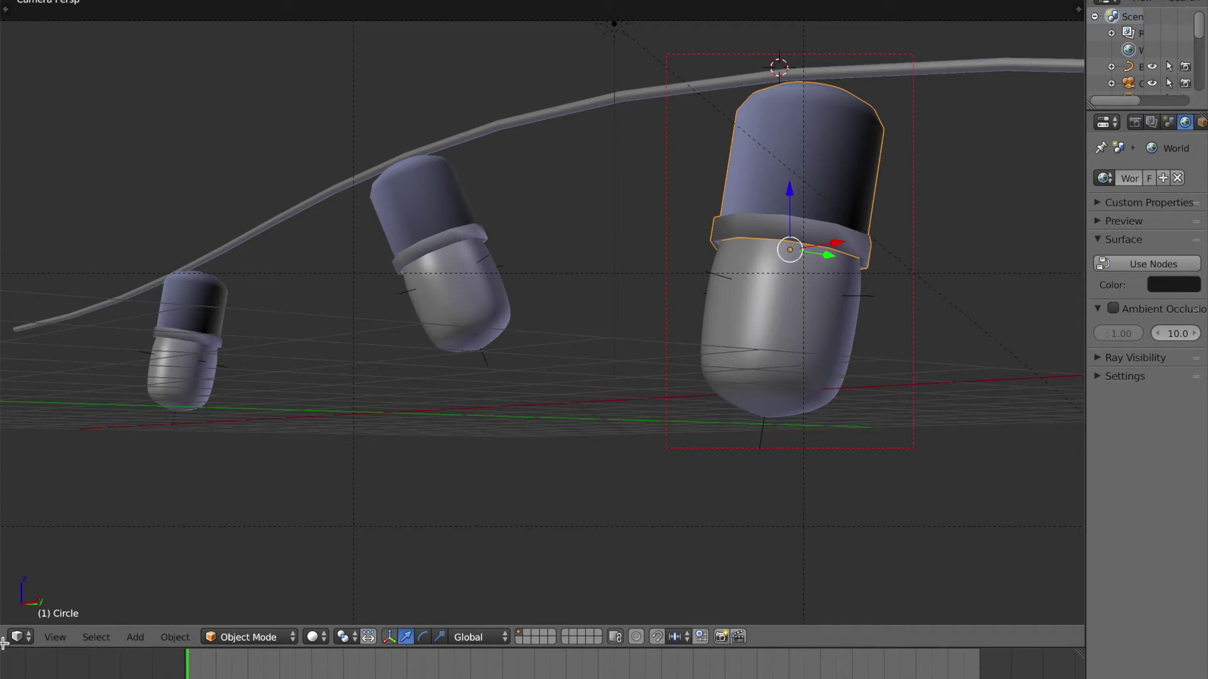
Split the 3D view into two side-by-side areas, switch one to the Node Editor, and save the file
left_click_drag(3, 642, 566, 606)
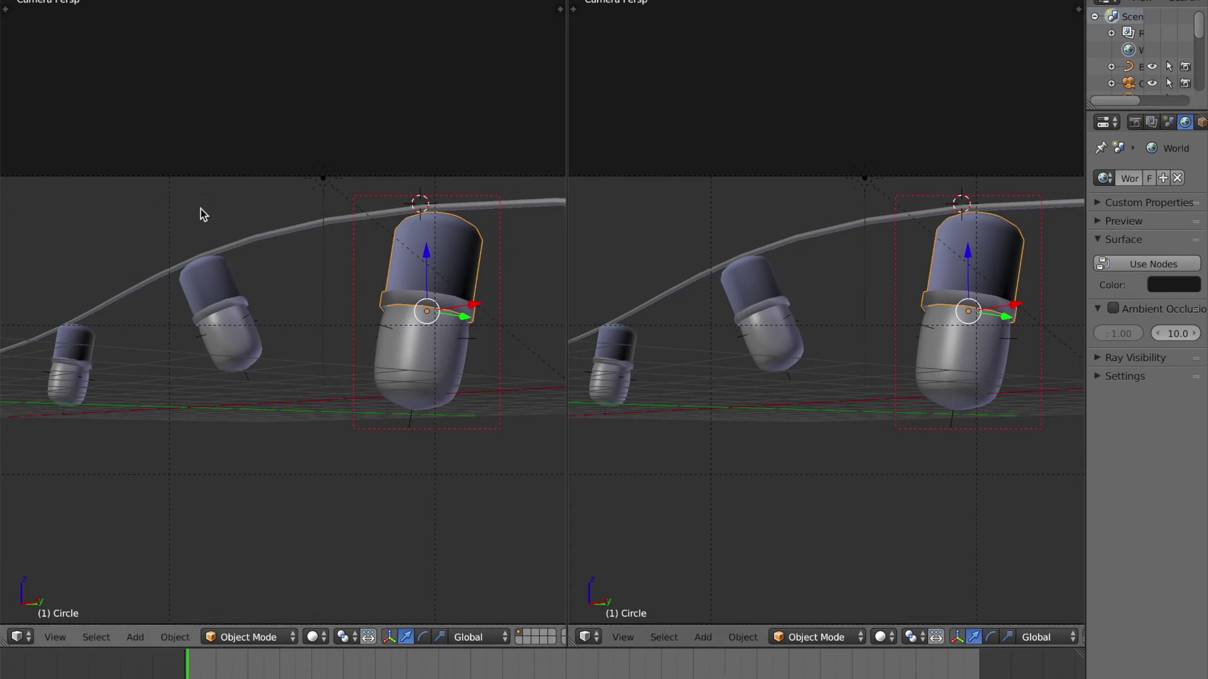
left_click(17, 638)
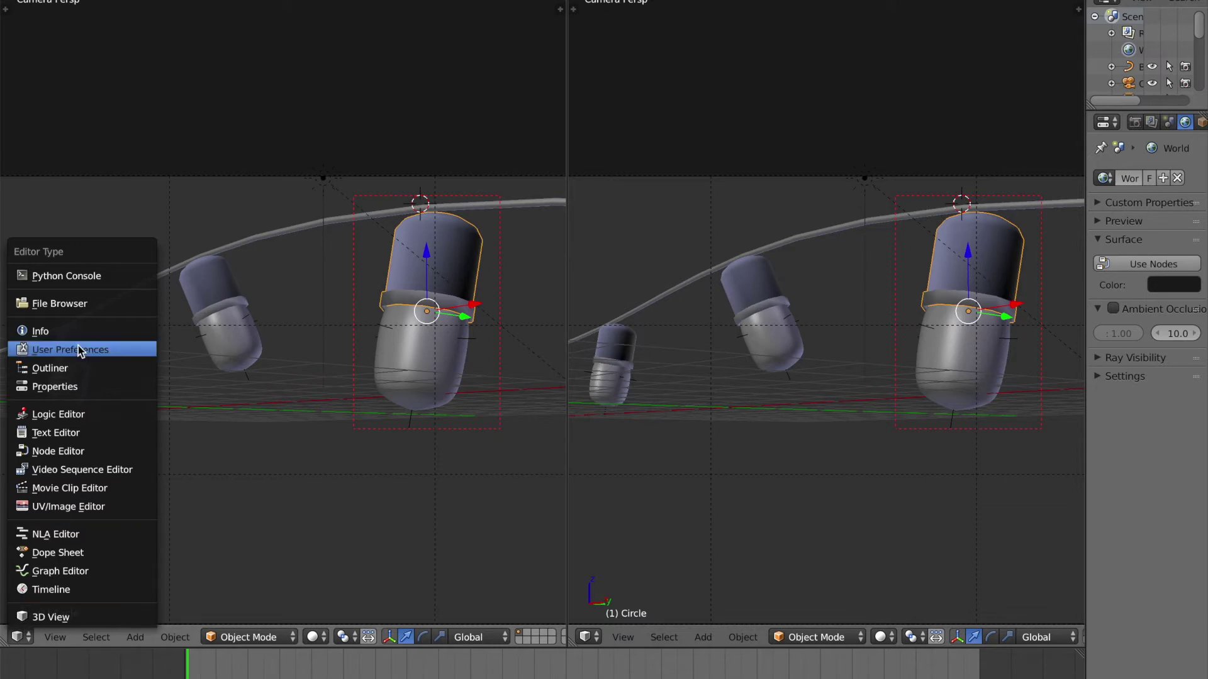
left_click(56, 450)
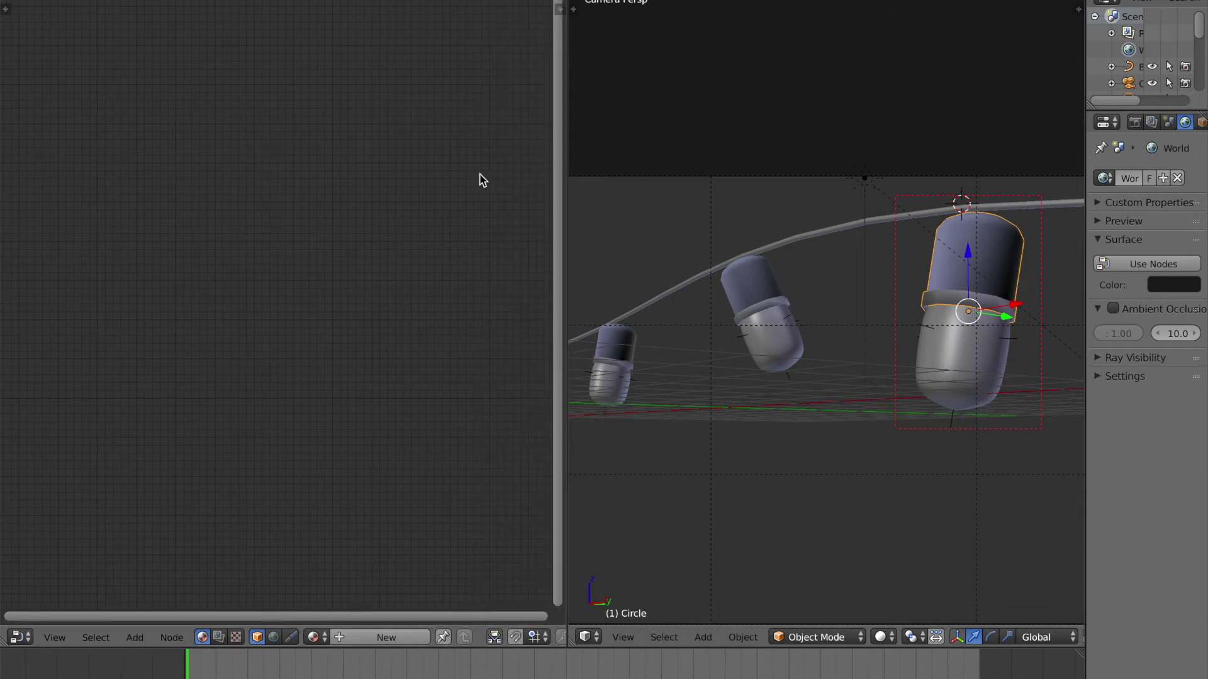
key("ctrl+s")
left_click(483, 178)
Widen the Node Editor, center the largest bulb in the remaining 3D view, and save over the existing file
left_click_drag(567, 174, 828, 177)
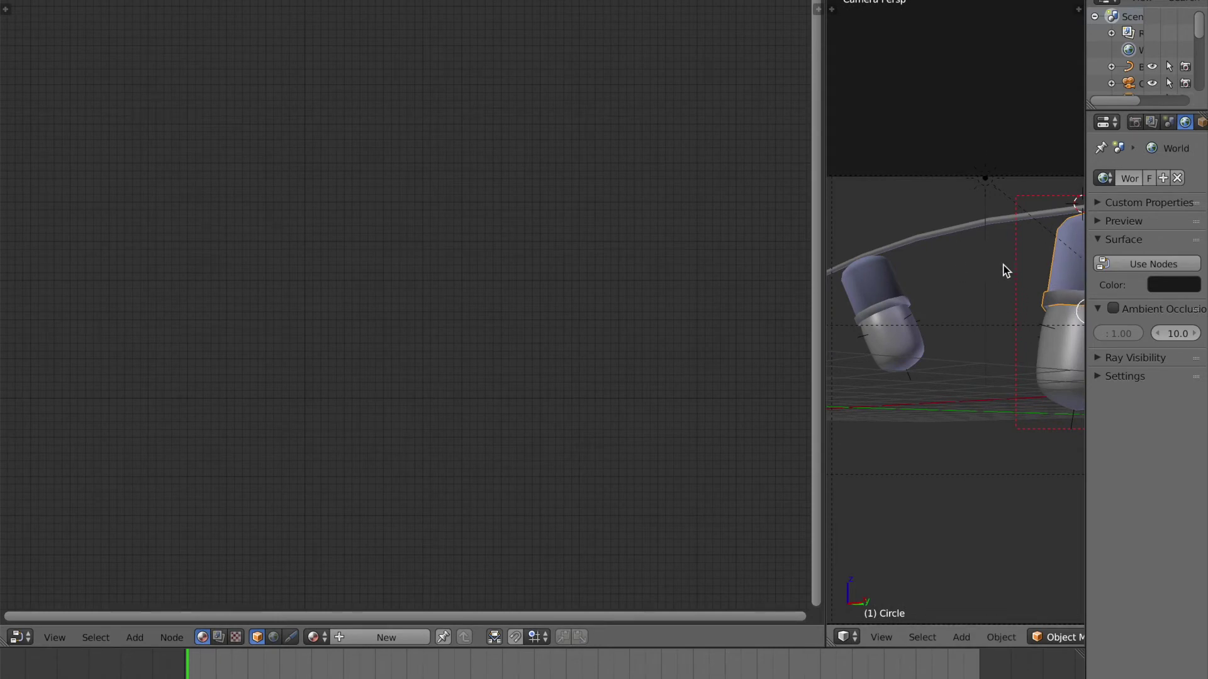
middle_click_drag(989, 270, 863, 284, "shift")
key("ctrl+s")
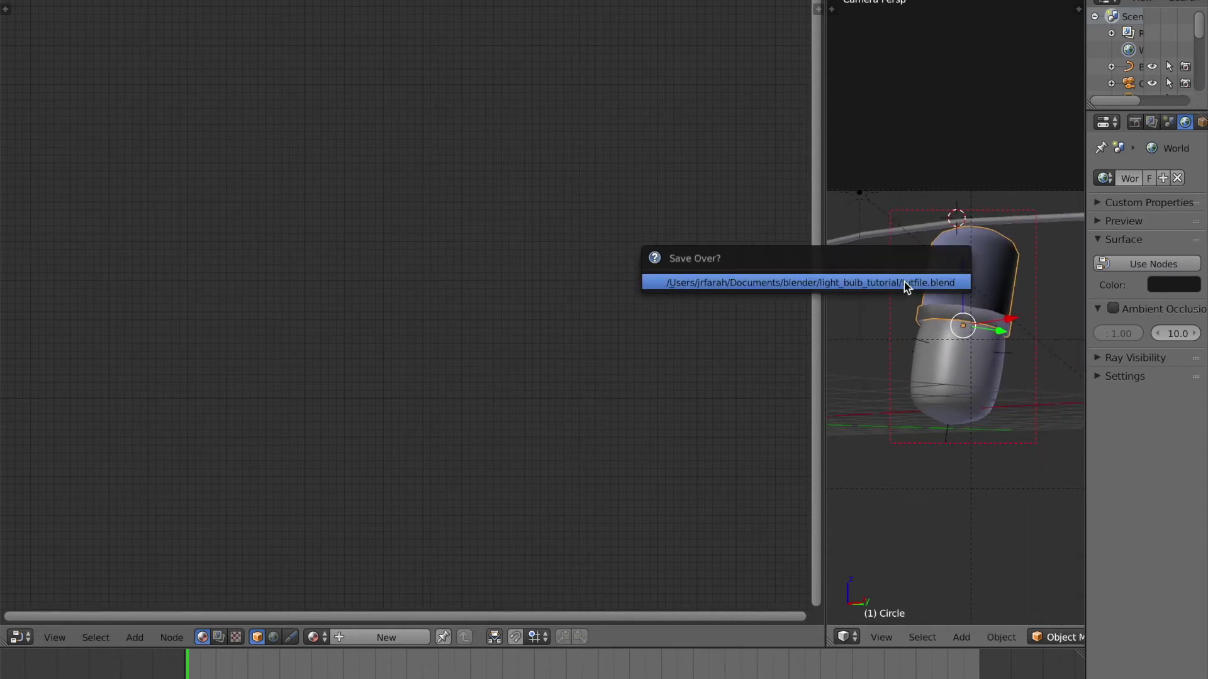
left_click(904, 282)
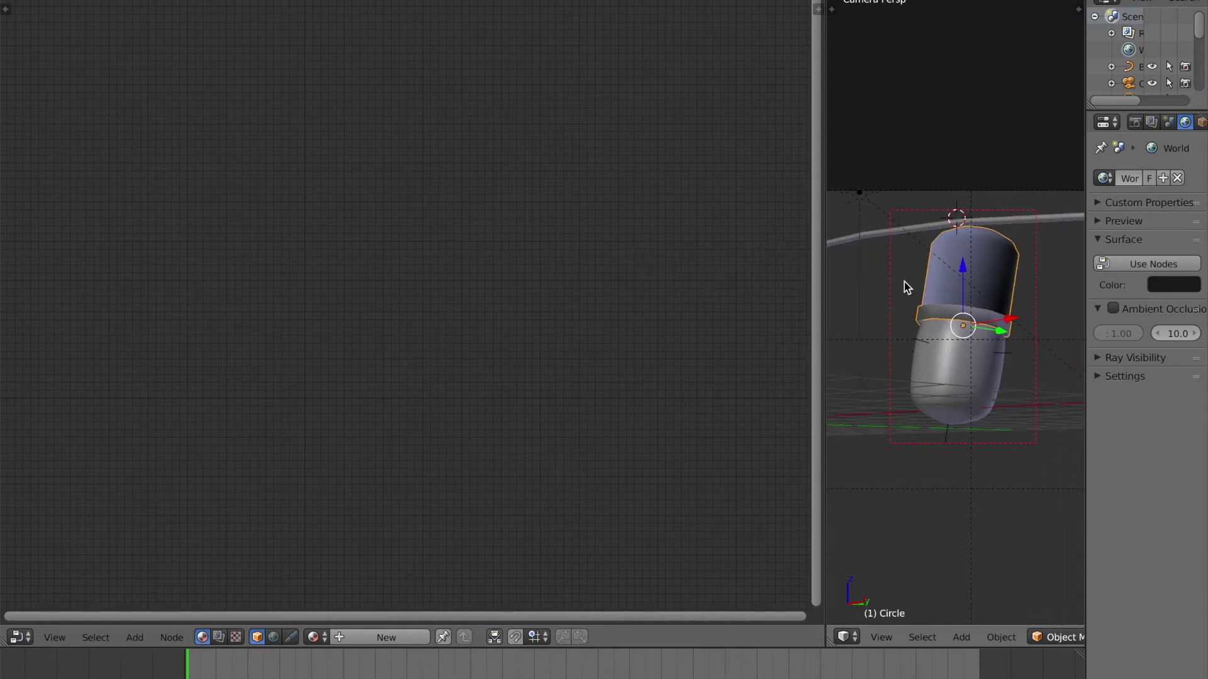
Preview the largest bulb up close in rendered shading, return to solid shading, and save the file
scroll(928, 281, "up", 3)
key("shift+z")
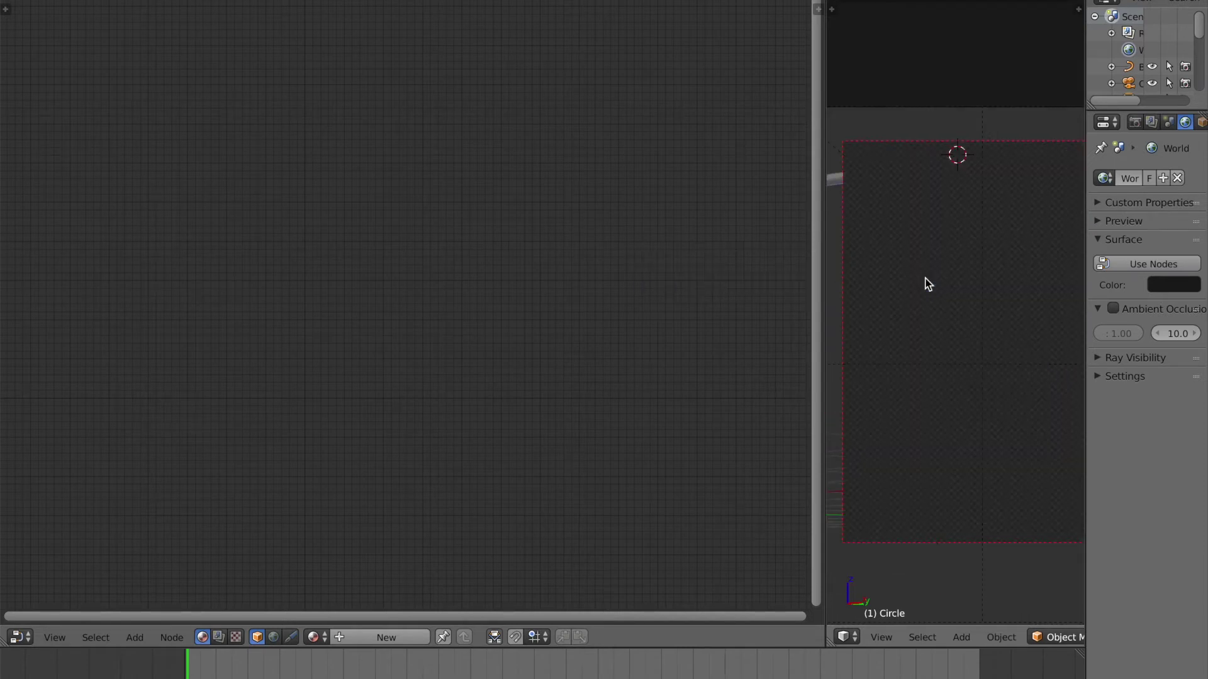
key("z")
key("z")
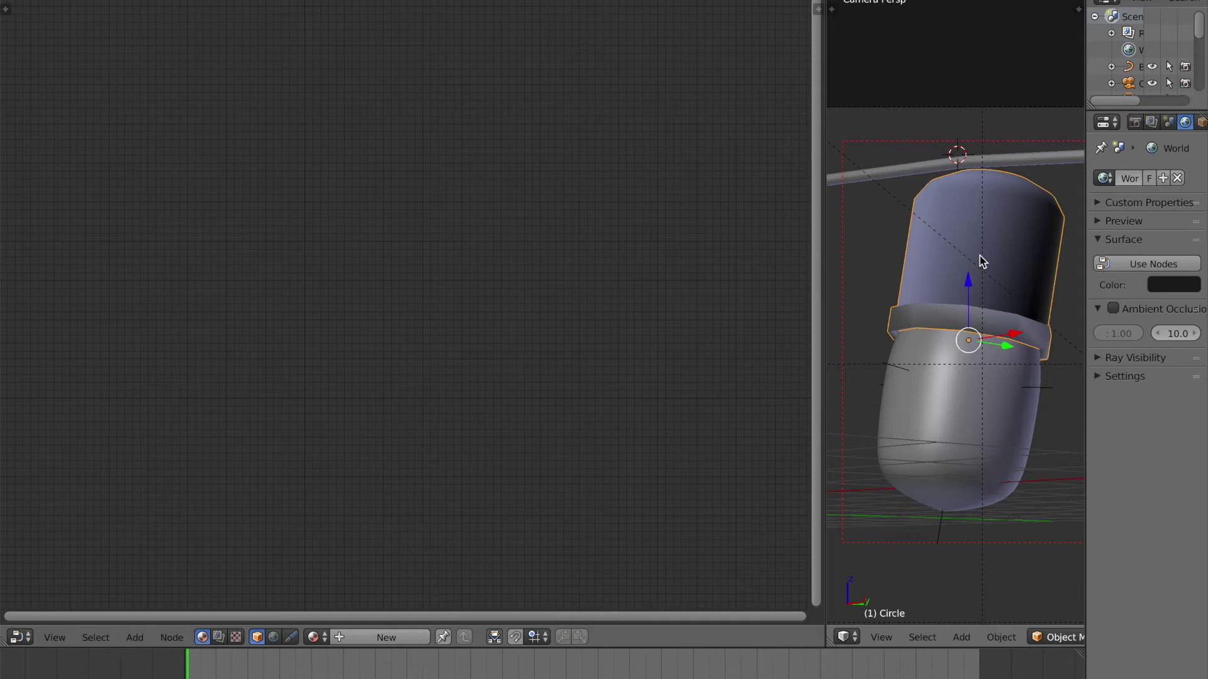
key("ctrl+s")
left_click(979, 256)
key("ctrl+s")
left_click(560, 319)
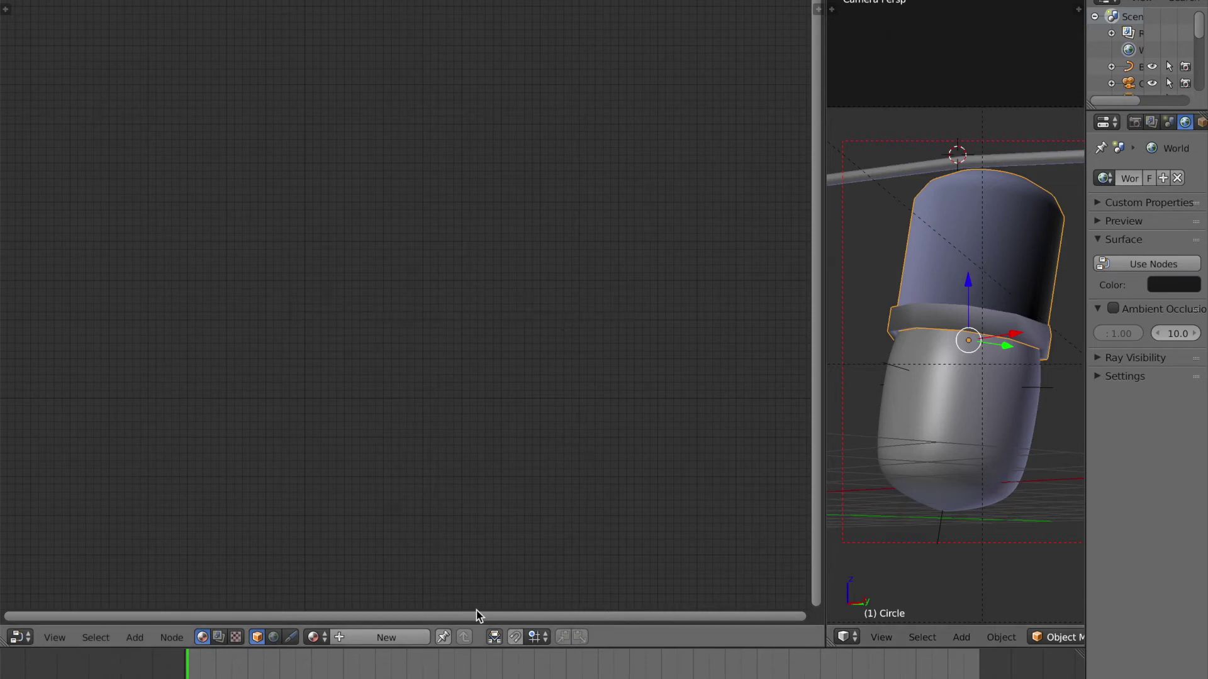
Create a new material on the selected bulb cap and name it metal
left_click(360, 637)
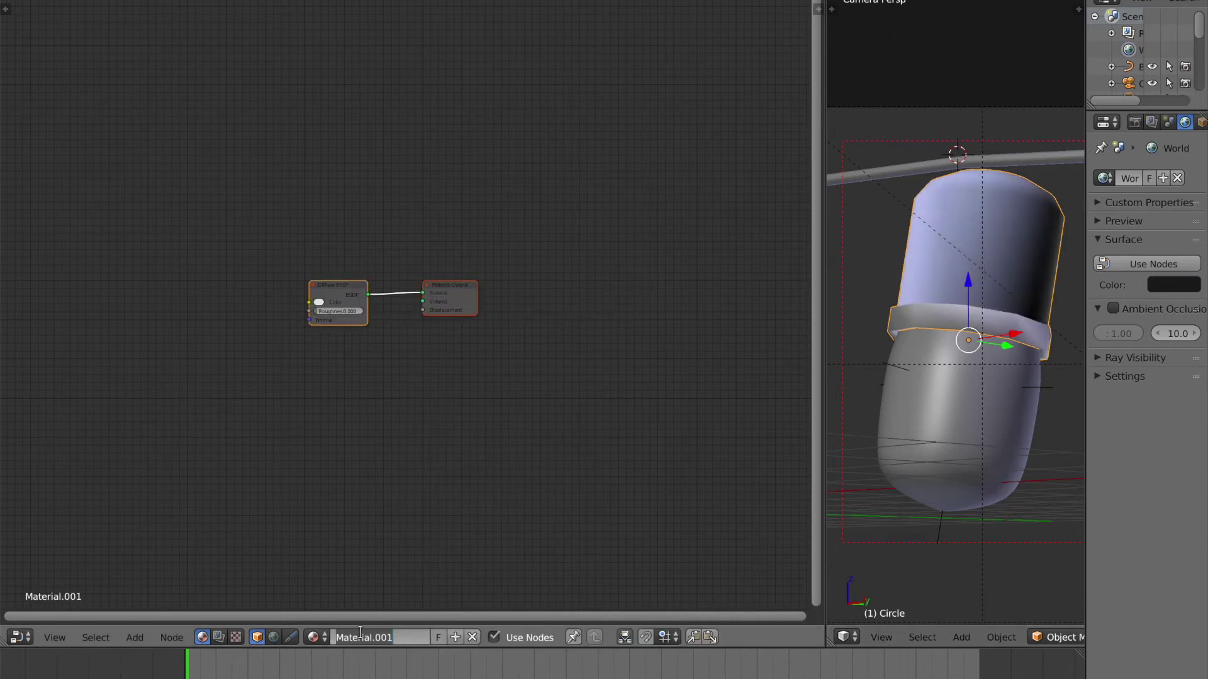
left_click(360, 636)
type("mt")
type("tal")
key("Return")
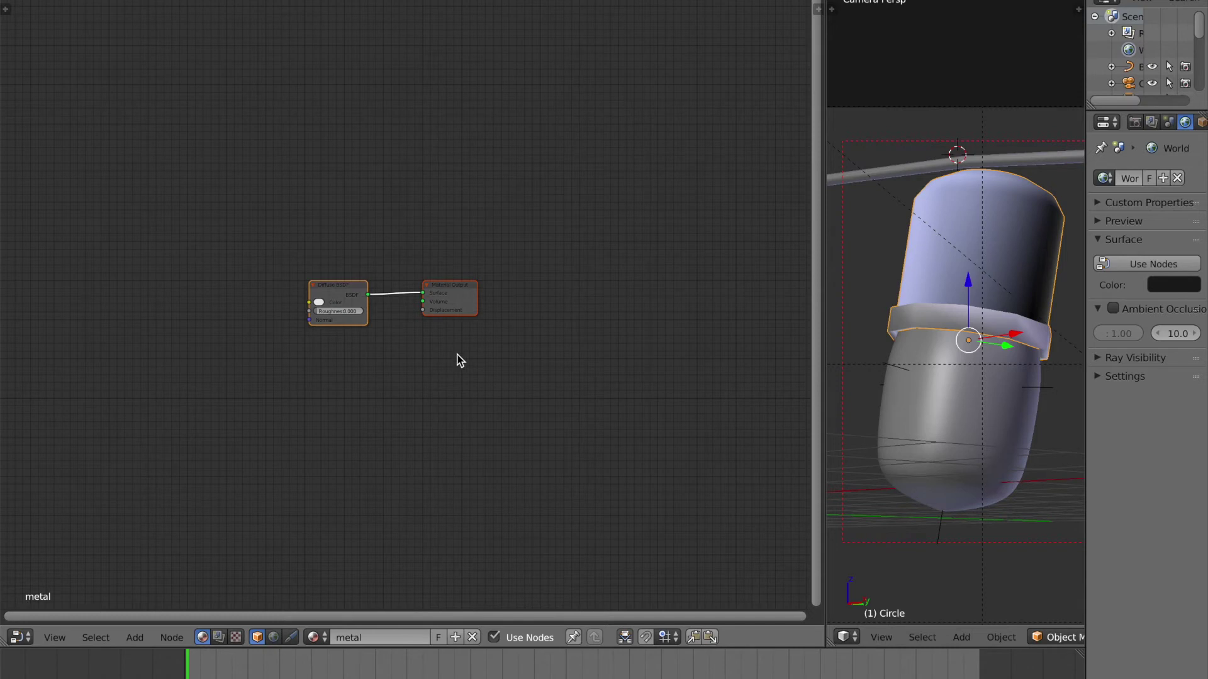
Space out the Diffuse BSDF and Material Output nodes of the metal material to leave room between them
scroll(441, 346, "up", 5)
scroll(490, 289, "down", 2)
left_click(280, 283)
left_click_drag(507, 280, 591, 274)
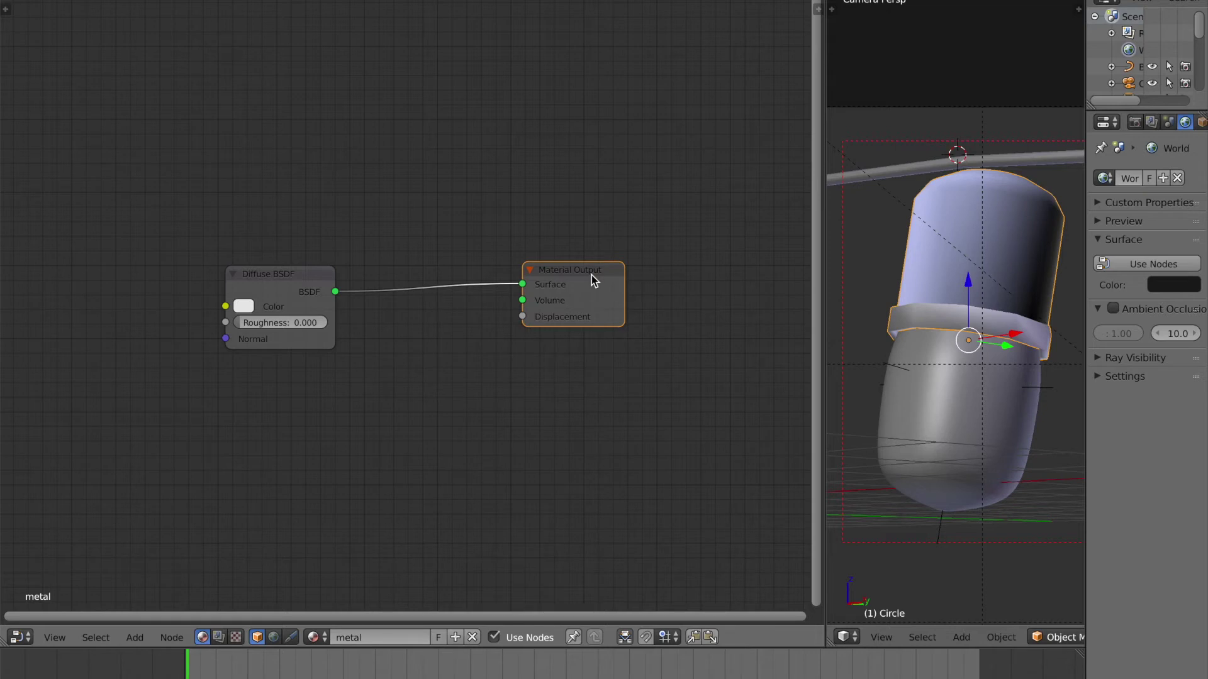
mouse_move(304, 289)
left_mouse_down()
mouse_move(400, 186)
mouse_move(327, 272)
mouse_move(305, 278)
left_mouse_up()
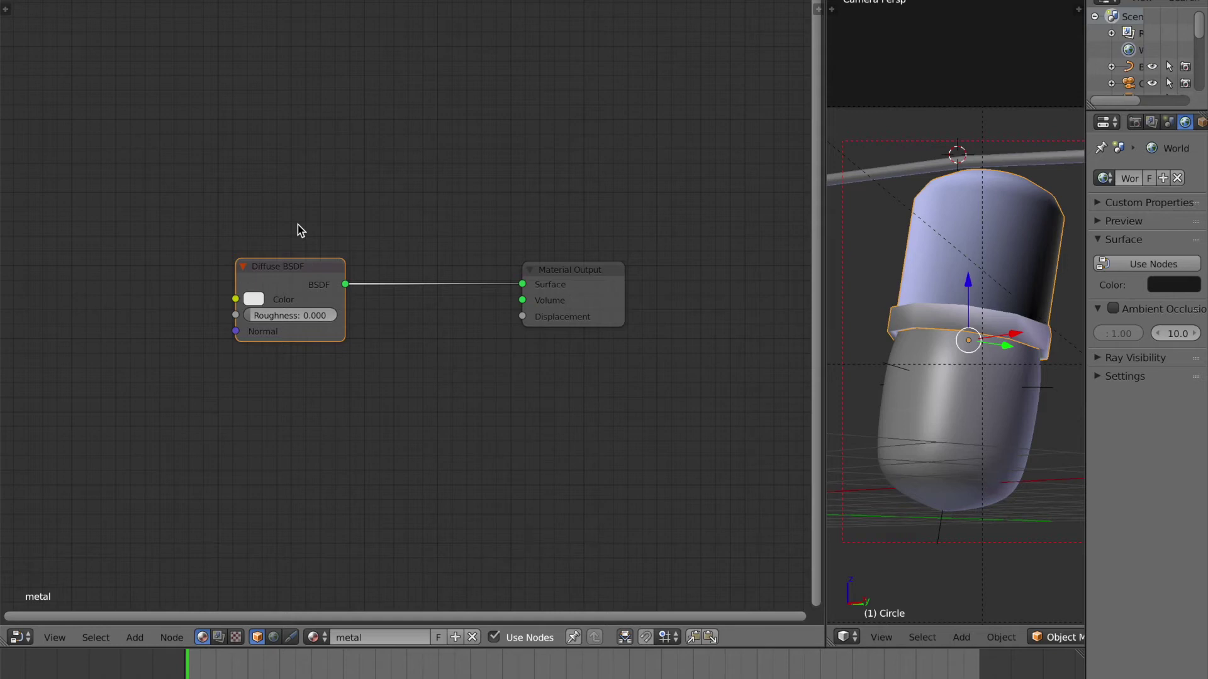
Disconnect the Diffuse BSDF from the Material Output's Surface input and reposition the Diffuse BSDF node
left_click_drag(287, 293, 318, 302)
left_click_drag(522, 282, 478, 281)
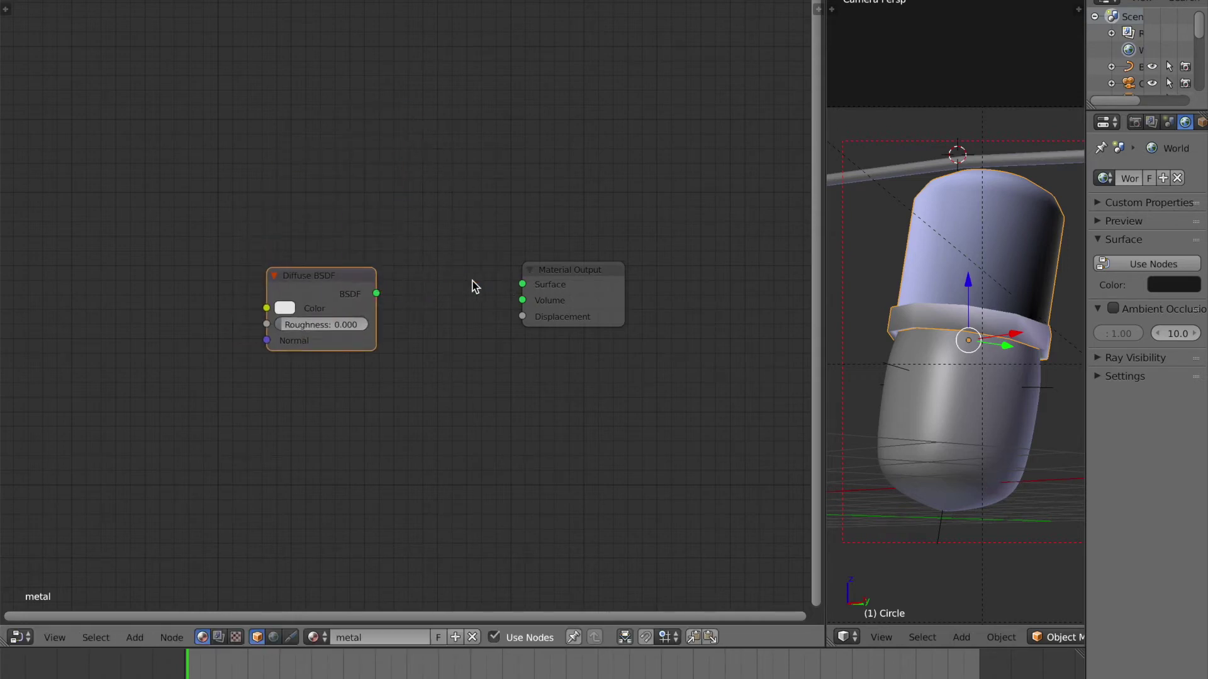
left_click_drag(337, 284, 259, 219)
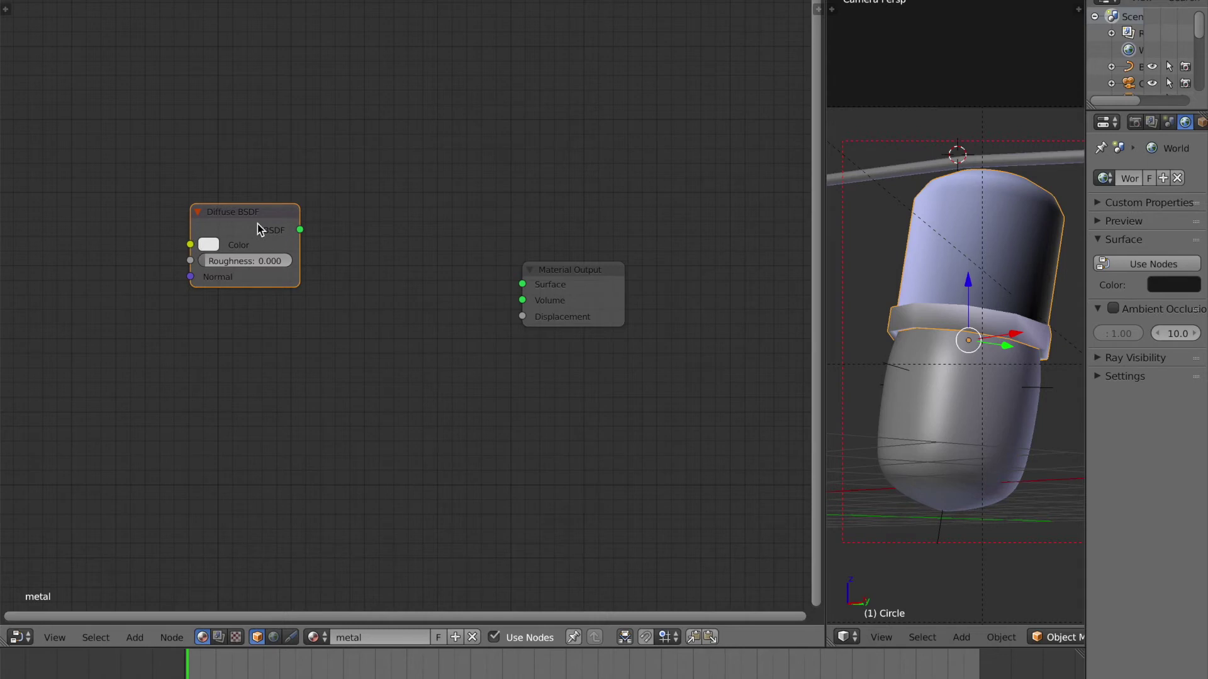
left_click_drag(258, 224, 292, 261)
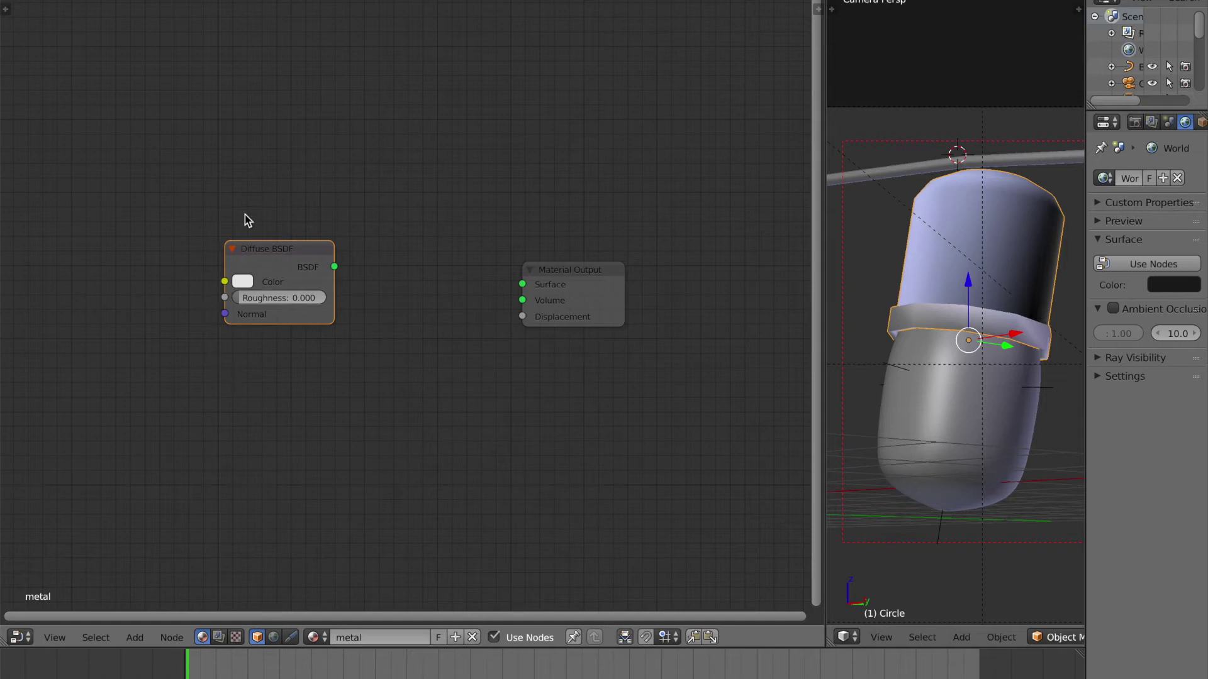
left_click_drag(277, 249, 215, 228)
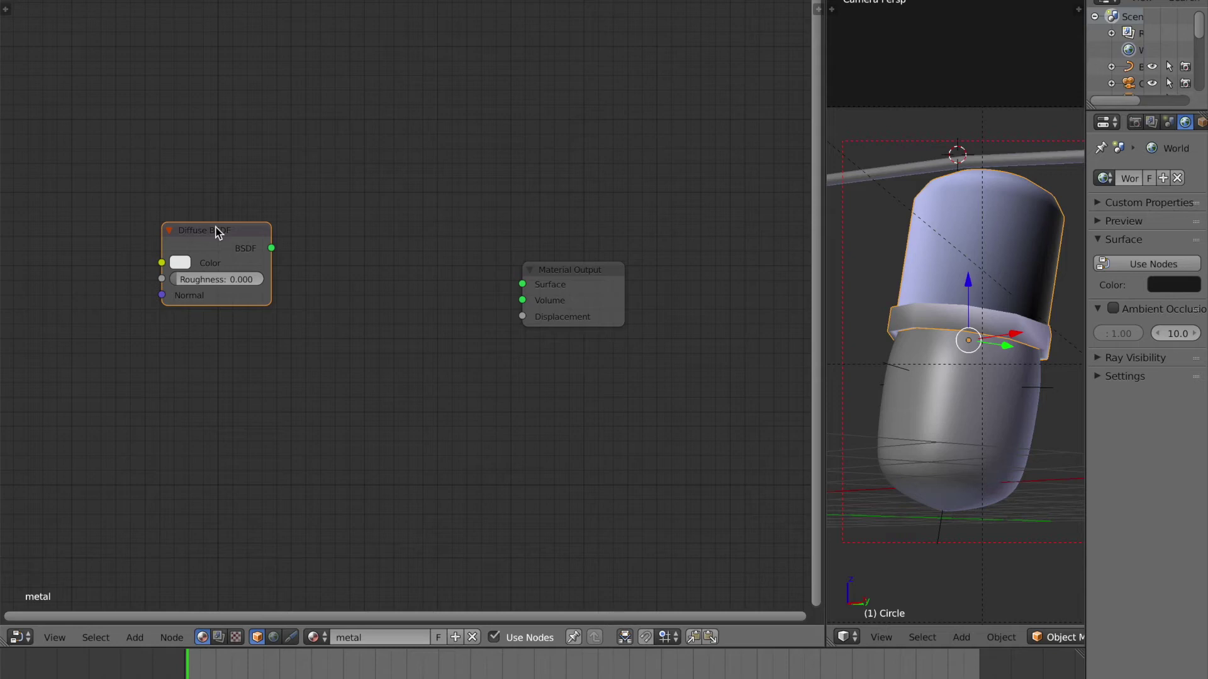
left_click_drag(222, 224, 267, 236)
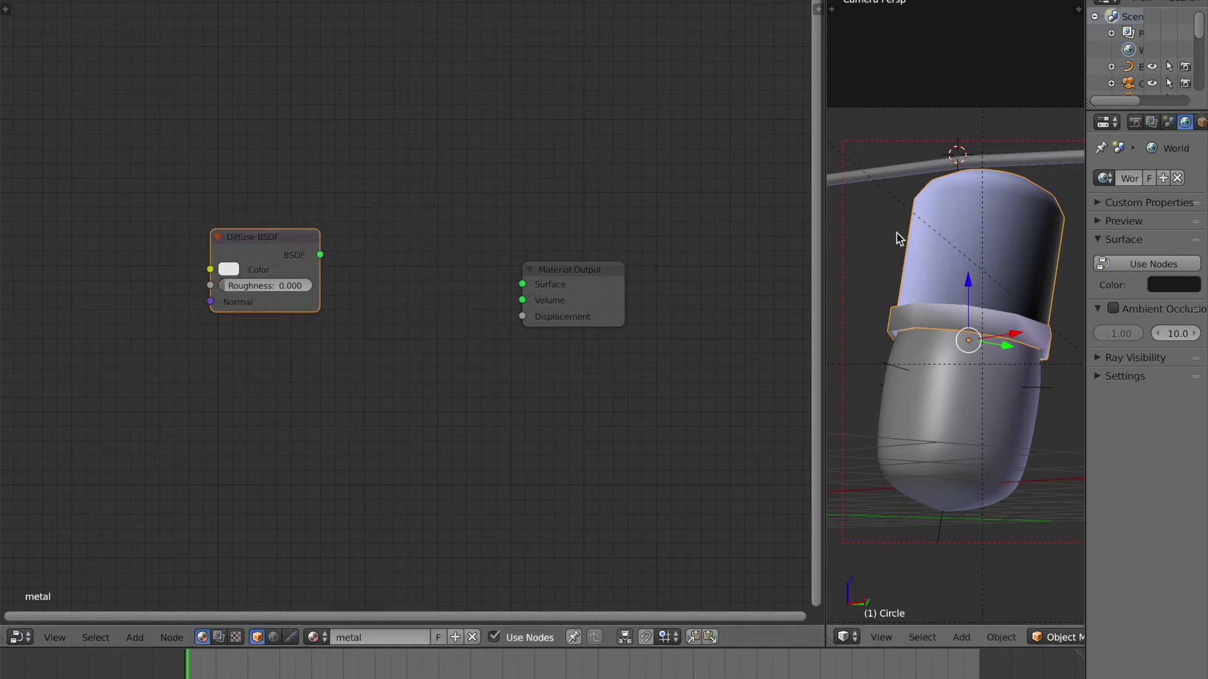
Examine the metal material's preview and surface options in a widened Properties editor, and narrow the editor again
left_click_drag(1085, 185, 871, 204)
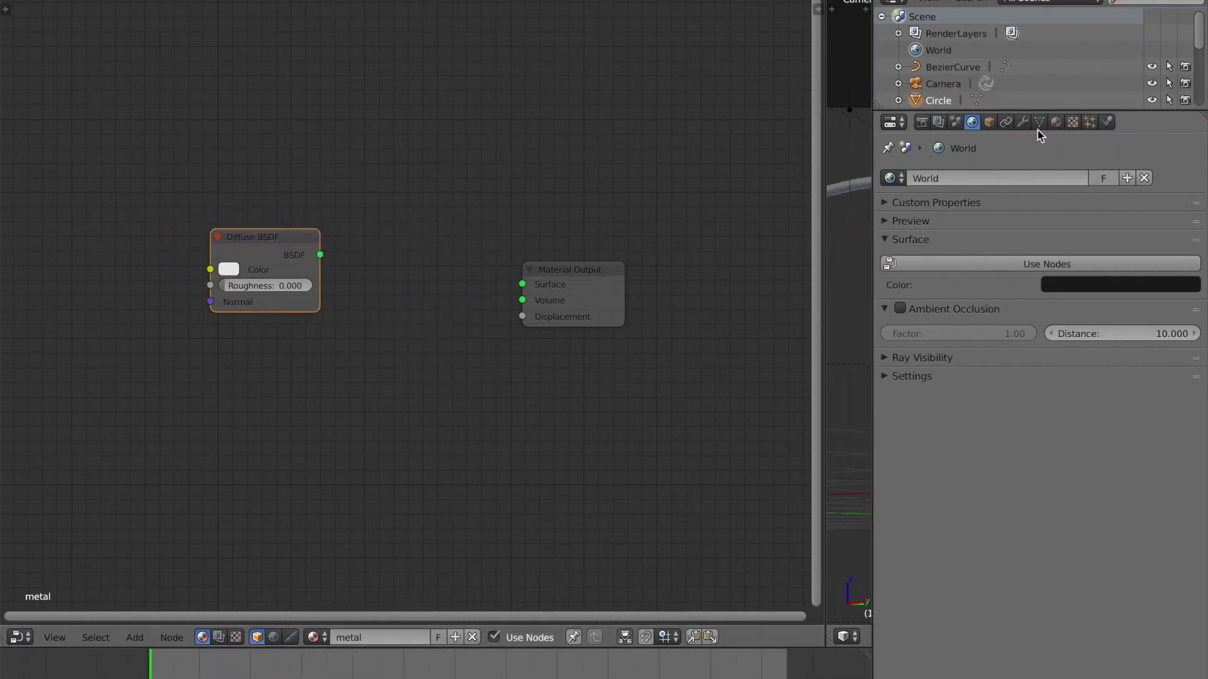
left_click(1054, 122)
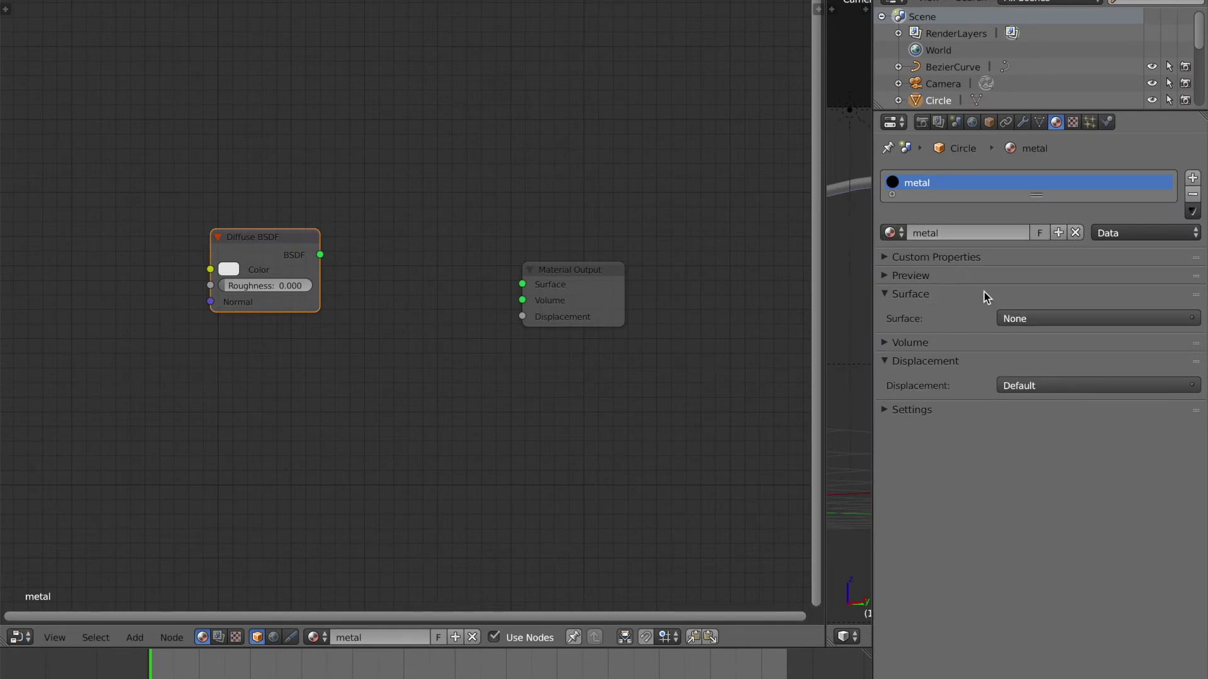
left_click(930, 275)
left_click(929, 274)
left_click(1042, 315)
left_click_drag(873, 169, 1107, 164)
Shift the Diffuse BSDF and Material Output nodes slightly and try pulling links out of their input and output sockets
left_click_drag(285, 228, 295, 256)
left_click_drag(220, 296, 305, 249)
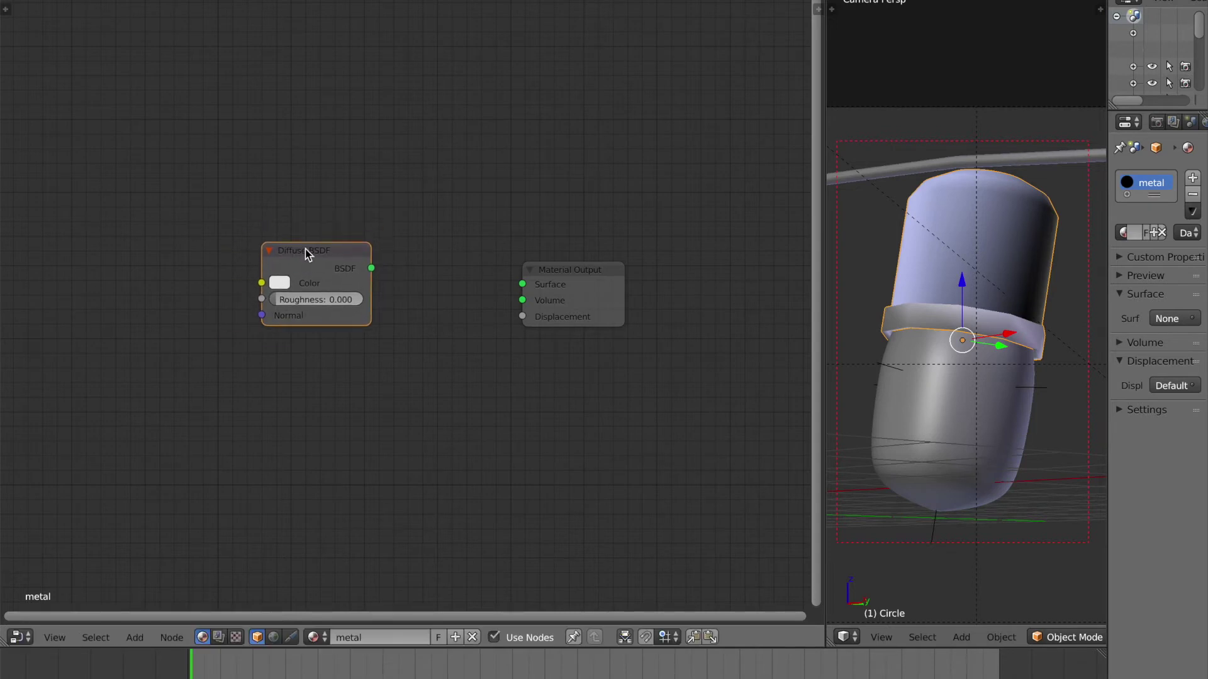
left_click_drag(330, 254, 307, 250)
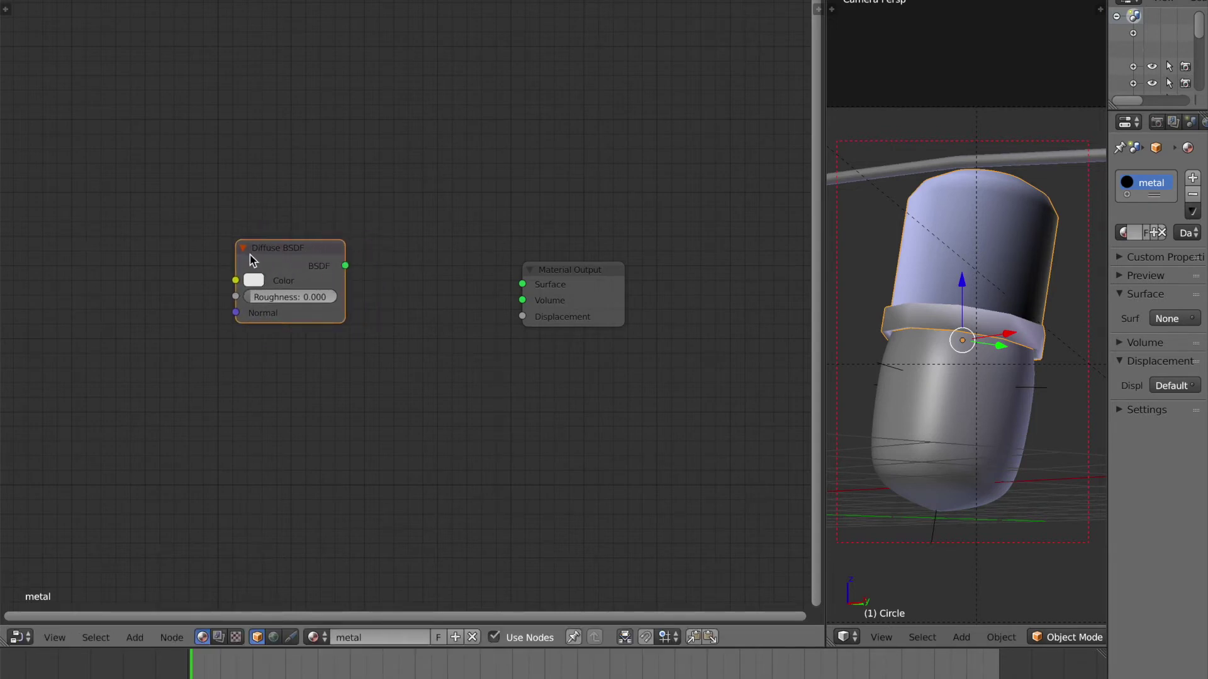
left_click_drag(236, 280, 402, 199)
left_click_drag(522, 284, 440, 252)
mouse_move(553, 275)
left_mouse_down()
mouse_move(534, 267)
mouse_move(550, 269)
left_mouse_up()
left_click_drag(345, 265, 410, 276)
Add an Image Texture node beside the Diffuse BSDF, move it around, and delete it
key("shift+a")
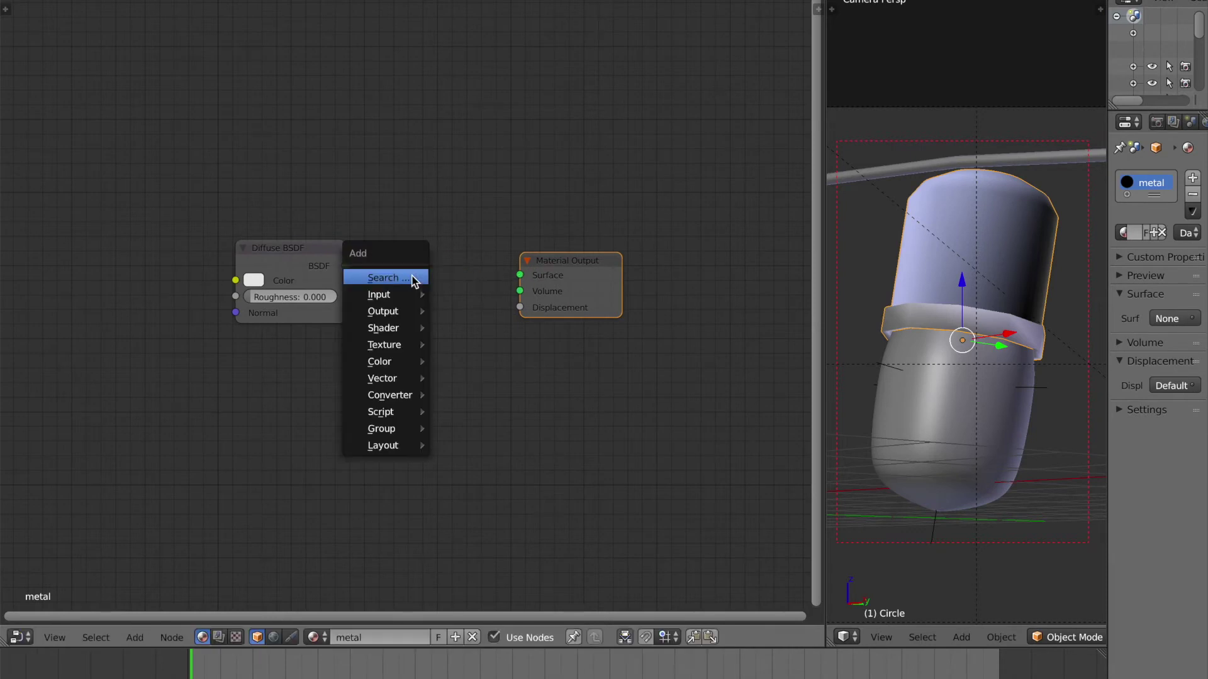
left_click(410, 276)
type("image")
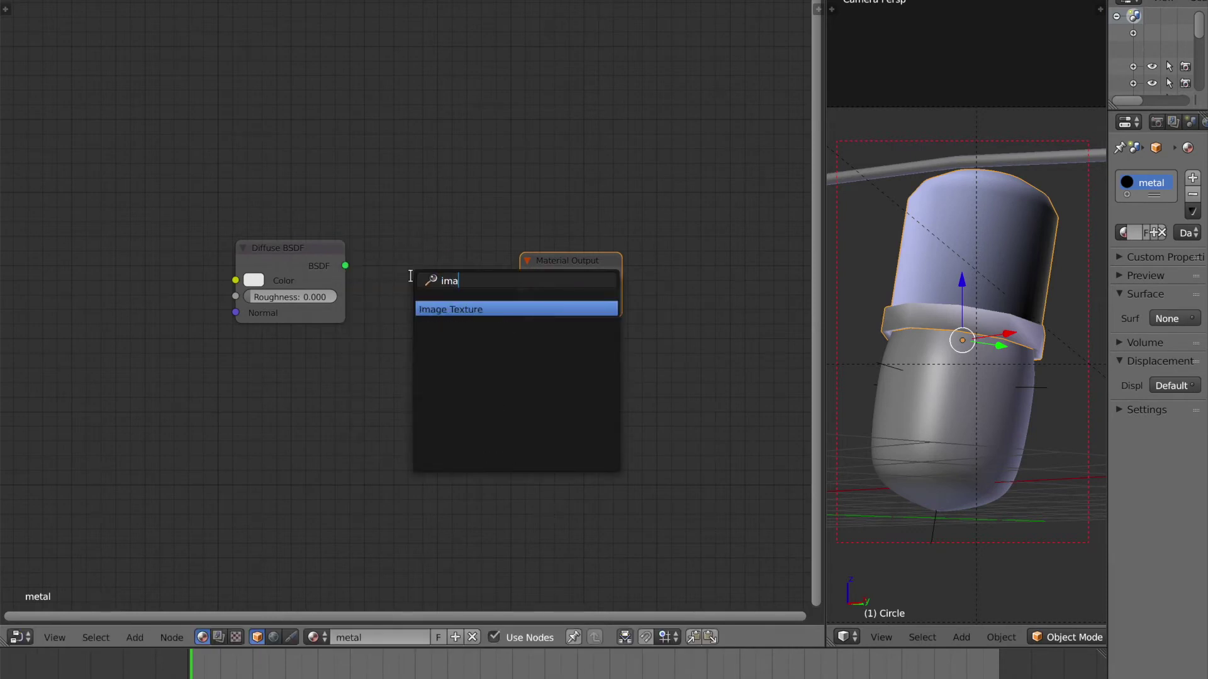
key("Return")
left_click(52, 225)
left_click_drag(180, 238, 200, 256)
left_click_drag(181, 254, 141, 228)
key("x")
Reposition the unconnected Diffuse BSDF and Material Output nodes, leaving a wide gap between them
left_click(304, 253)
left_click_drag(303, 249, 334, 250)
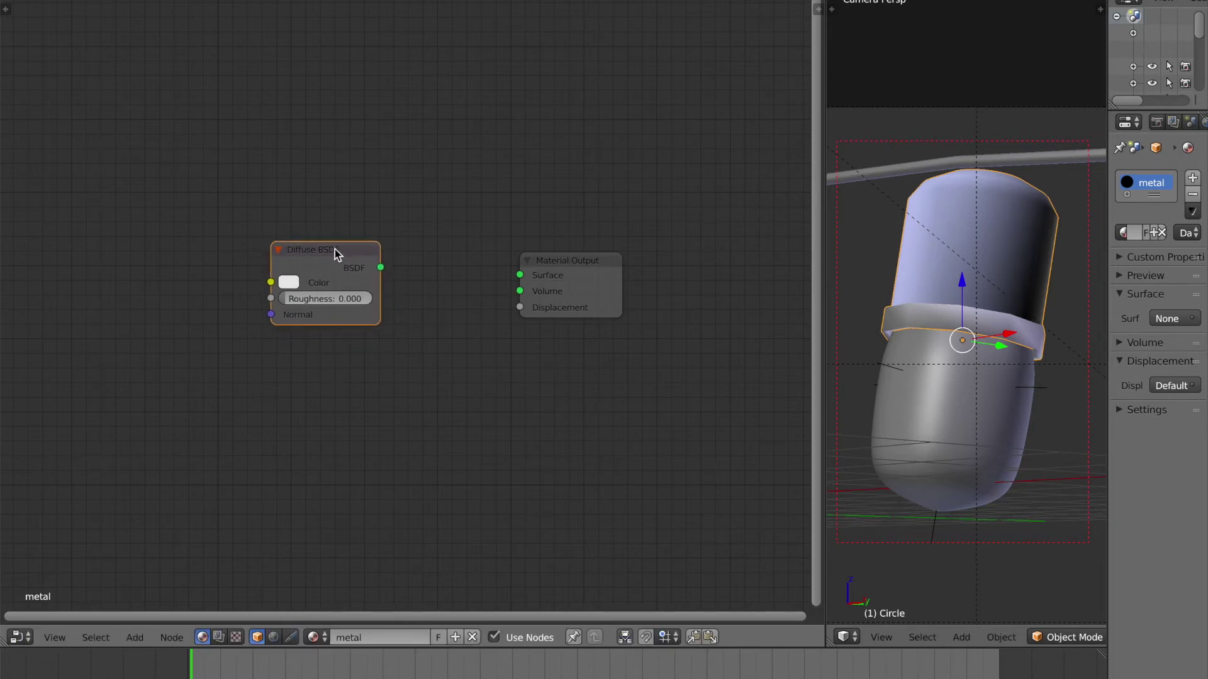
left_click_drag(334, 249, 326, 258)
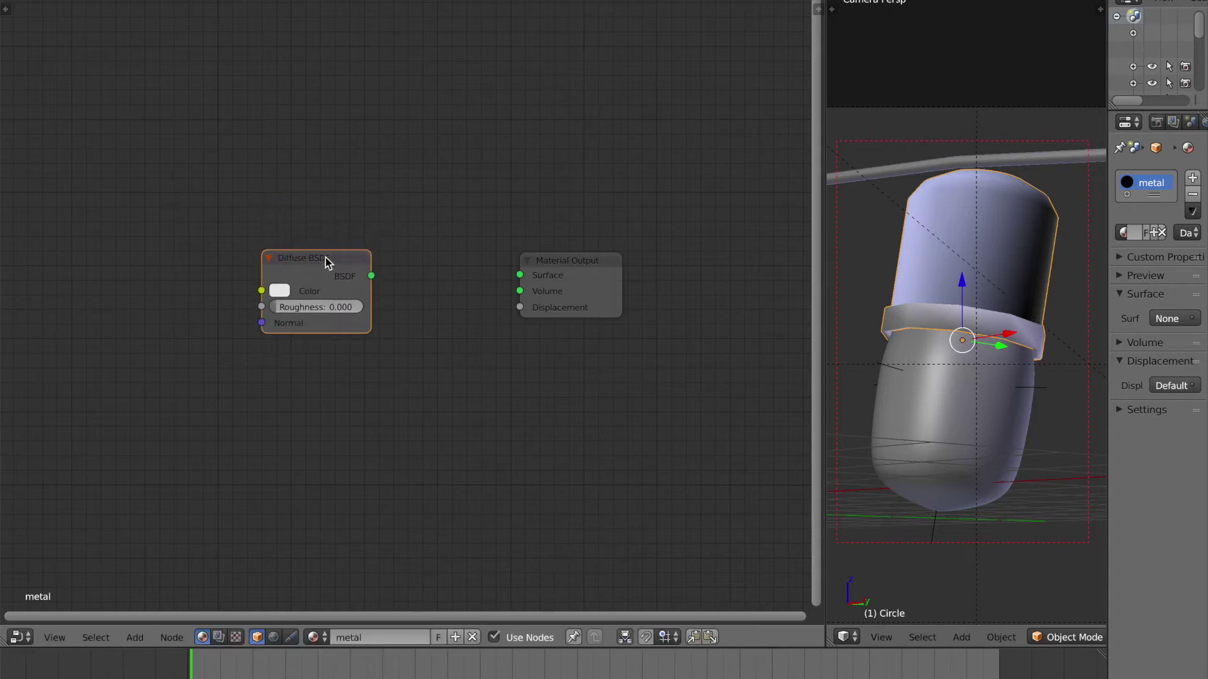
left_click_drag(599, 292, 631, 269)
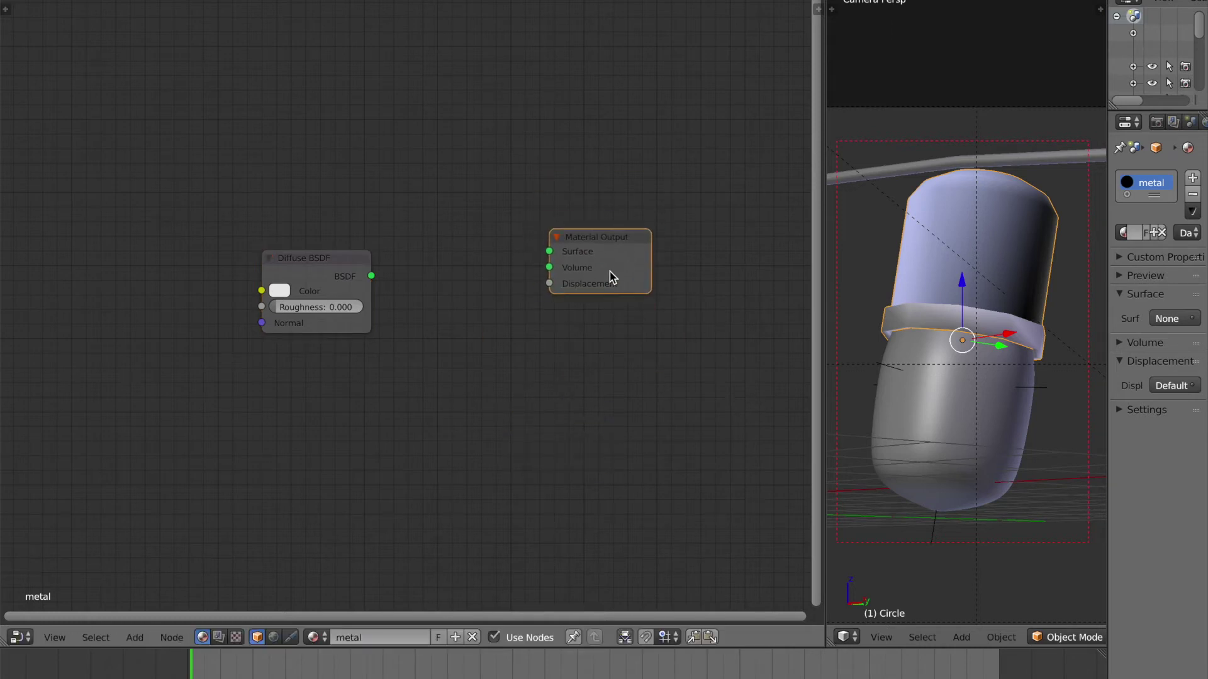
left_click_drag(597, 256, 593, 274)
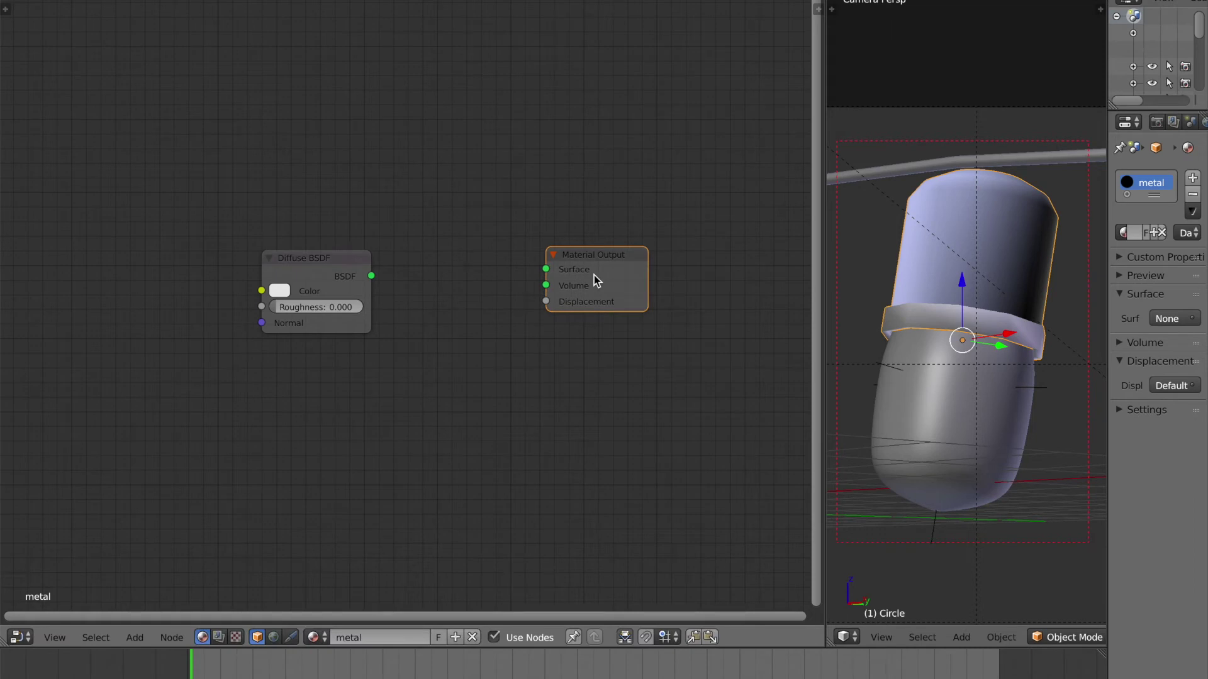
left_click_drag(594, 275, 583, 299)
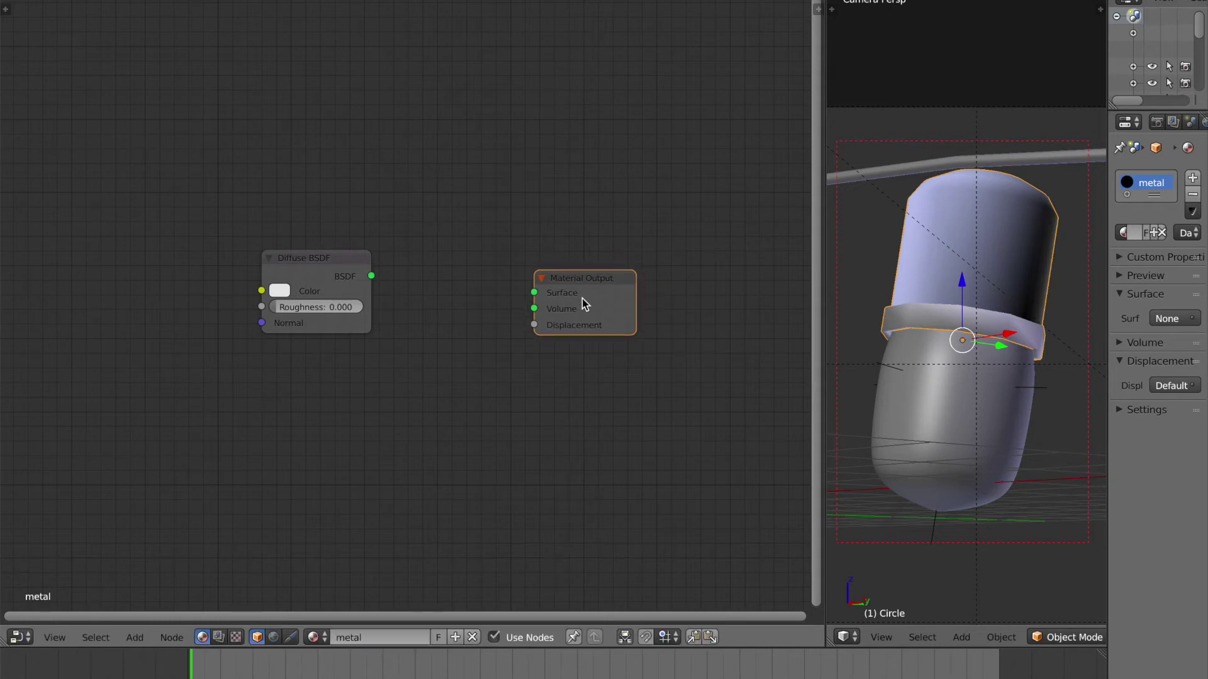
Save over the existing file and move the Material Output node closer to the Diffuse BSDF
key("ctrl+s")
left_click(583, 298)
left_click_drag(582, 298, 540, 276)
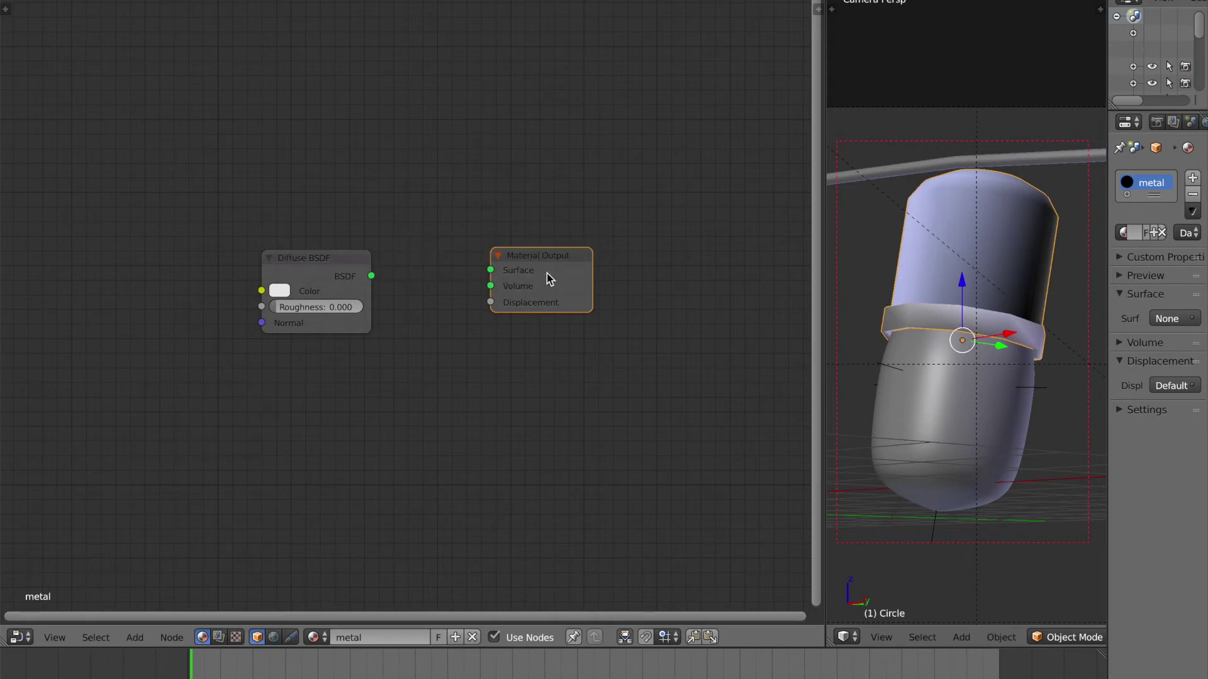
left_click_drag(549, 262, 552, 282)
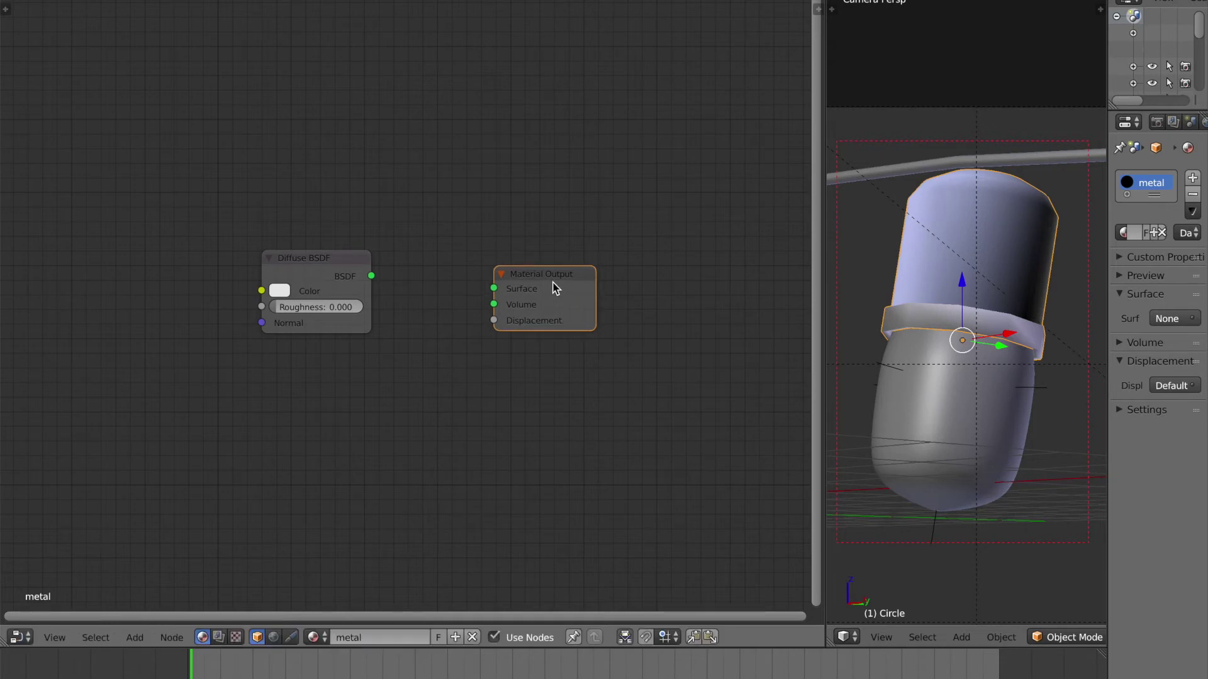
Connect the Diffuse BSDF output to the Material Output's Surface input and switch the 3D viewport to rendered shading
mouse_move(348, 261)
left_mouse_down()
mouse_move(399, 276)
mouse_move(348, 281)
left_mouse_up()
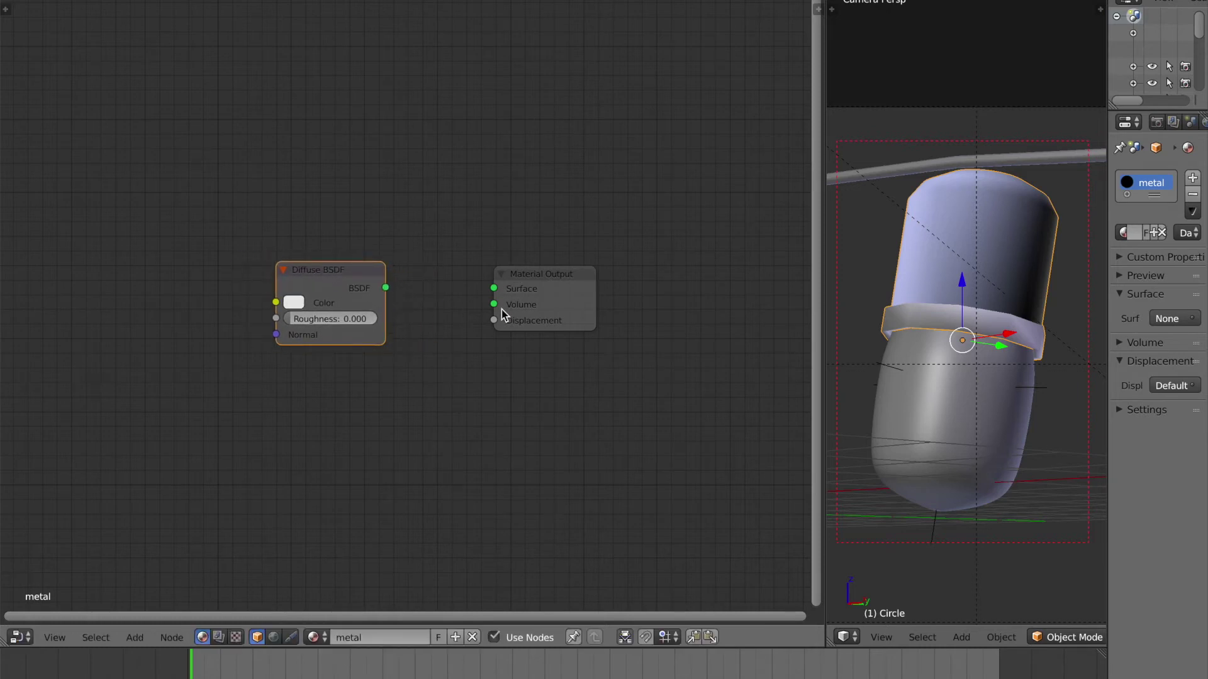
left_click_drag(386, 288, 547, 283)
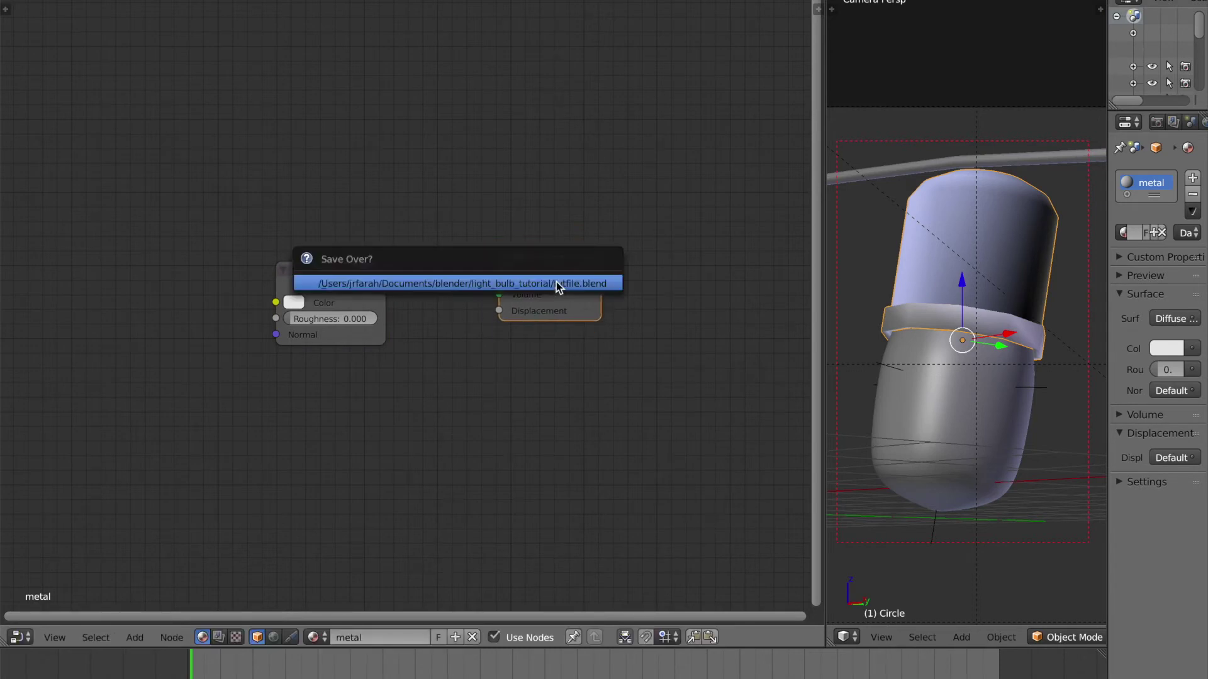
left_click_drag(376, 274, 341, 269)
left_click_drag(498, 279, 560, 261)
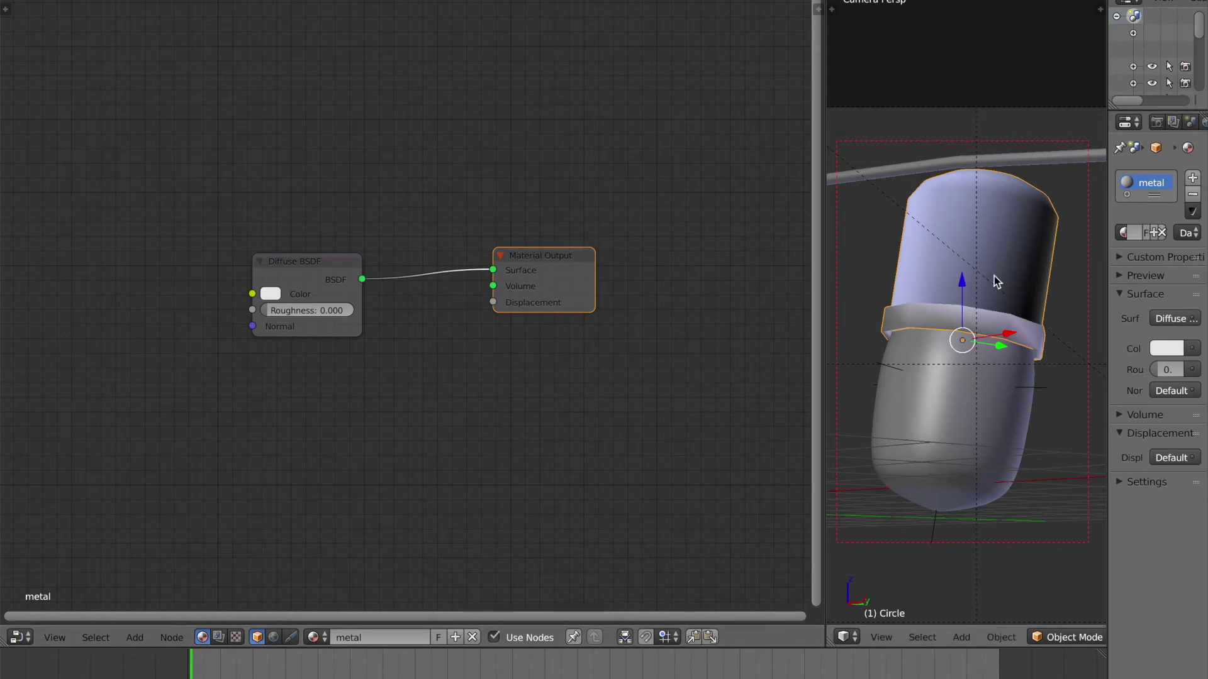
key("shift+z")
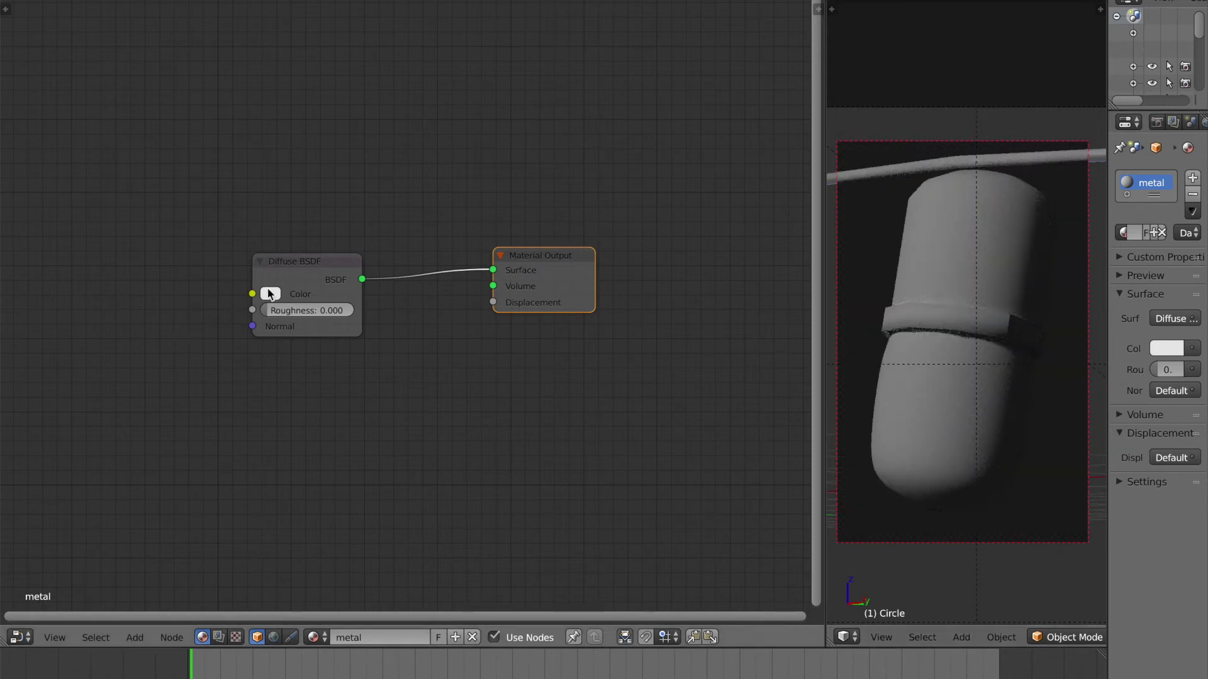
left_click(269, 293)
mouse_move(318, 138)
left_mouse_down()
mouse_move(305, 168)
mouse_move(355, 163)
mouse_move(328, 119)
left_mouse_up()
right_click(327, 120)
Save over the existing file and reposition the Diffuse BSDF node closer to the Material Output
key("ctrl+s")
left_click(427, 414)
left_click_drag(308, 256, 335, 251)
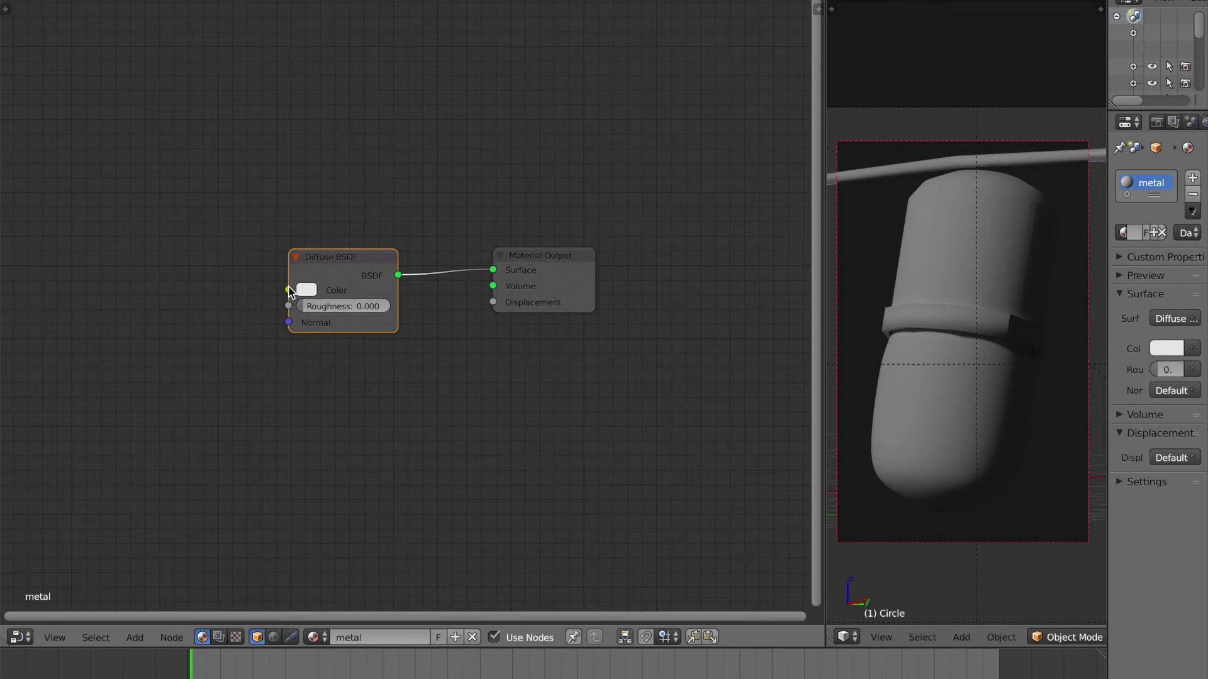
Add an Image Texture node before the Diffuse BSDF and connect its Color output to the shader's Color input
key("shift+a")
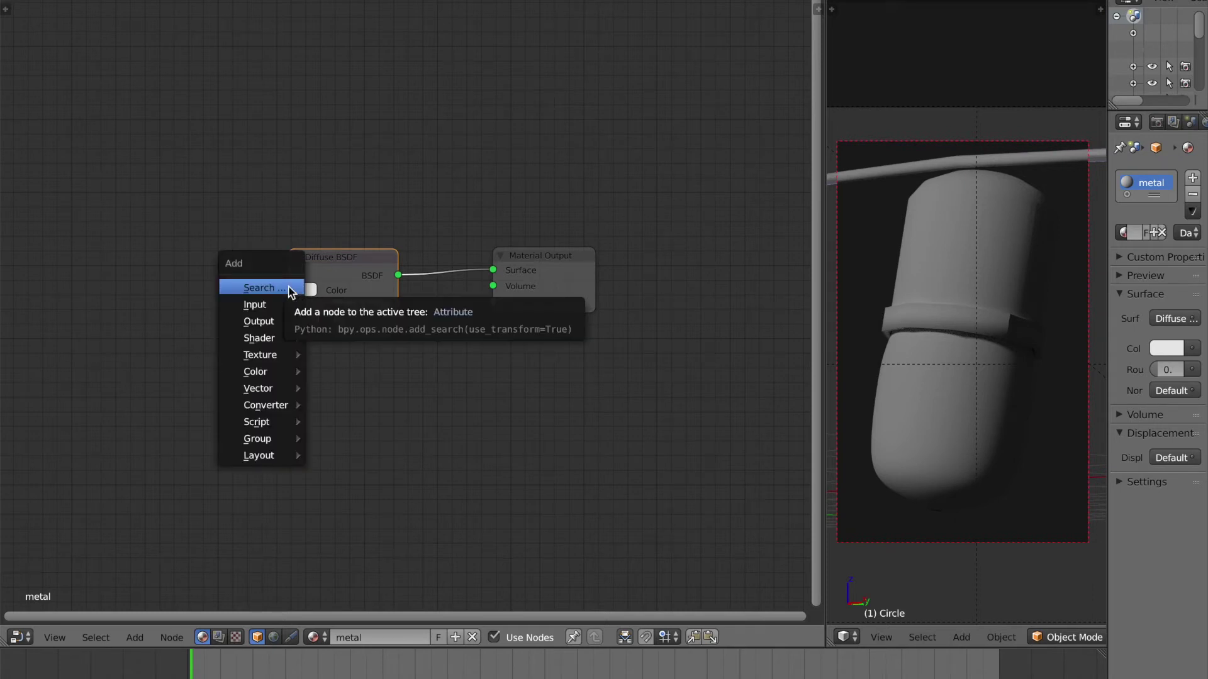
left_click(291, 289)
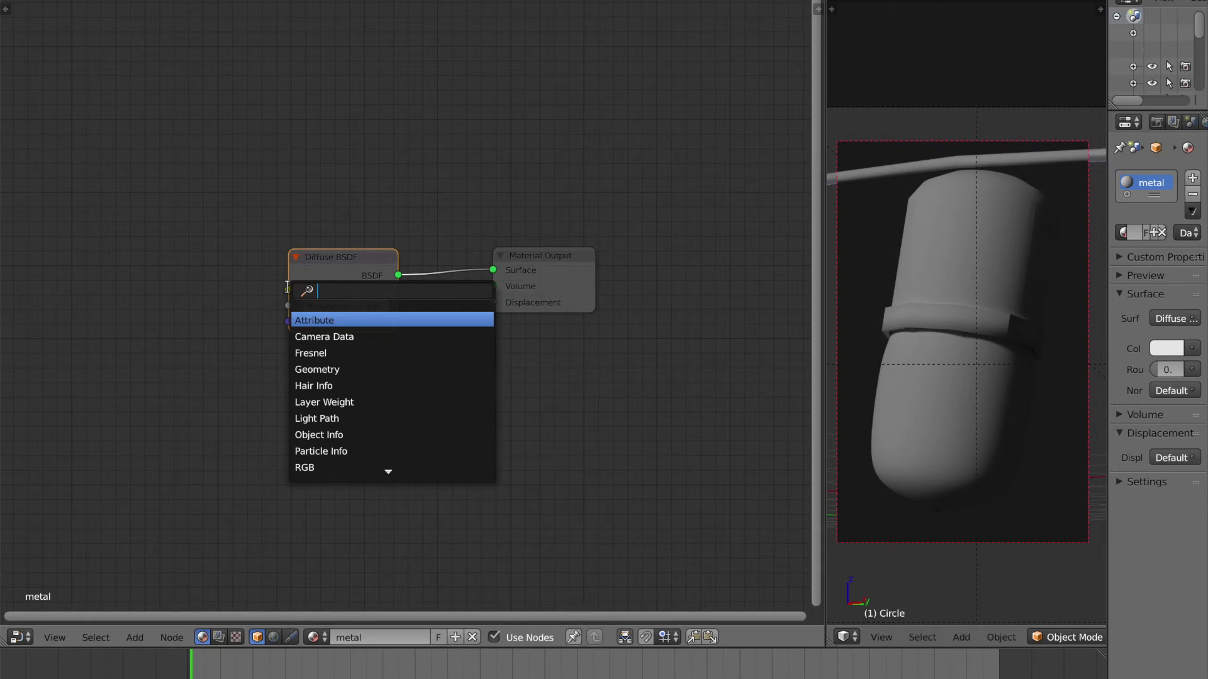
type("image")
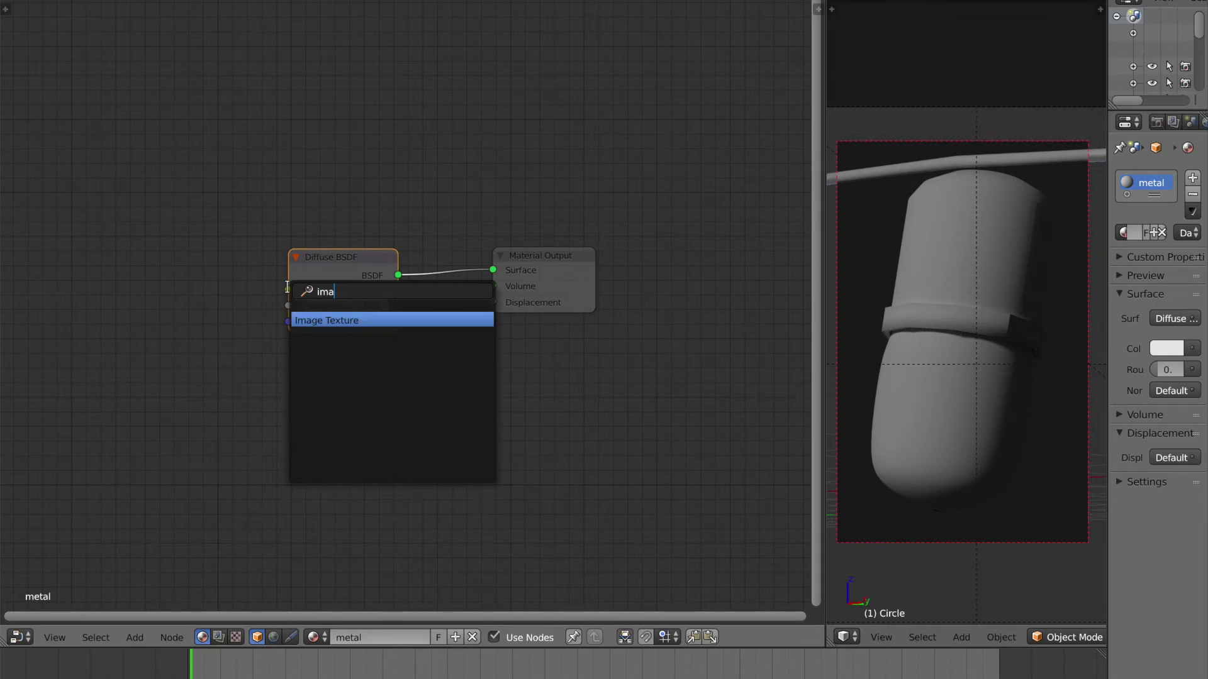
key("Return")
left_click(213, 281)
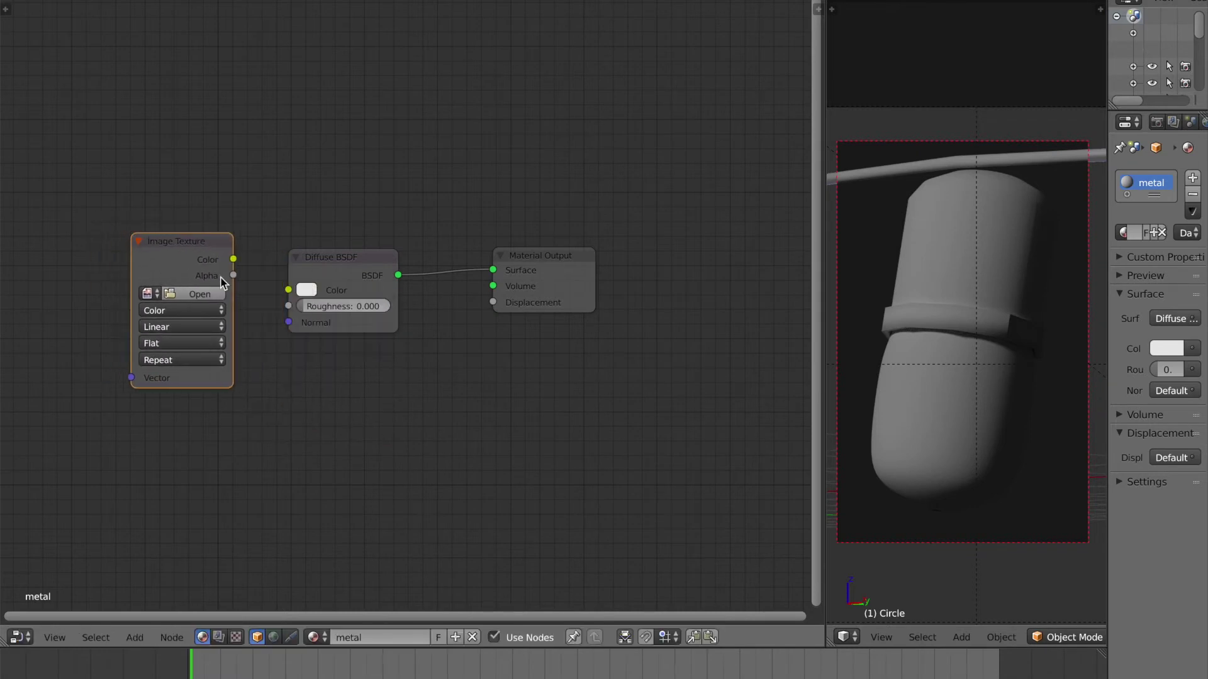
left_click_drag(234, 259, 220, 219)
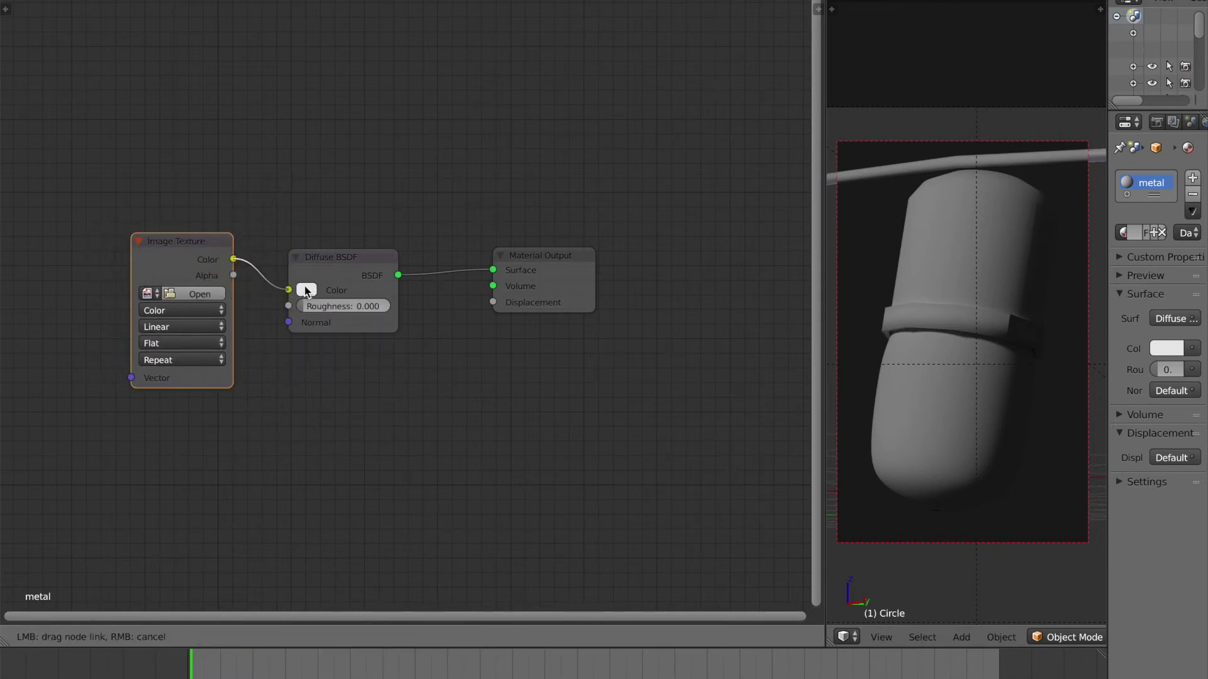
left_click_drag(301, 286, 312, 286)
left_click_drag(234, 259, 288, 290)
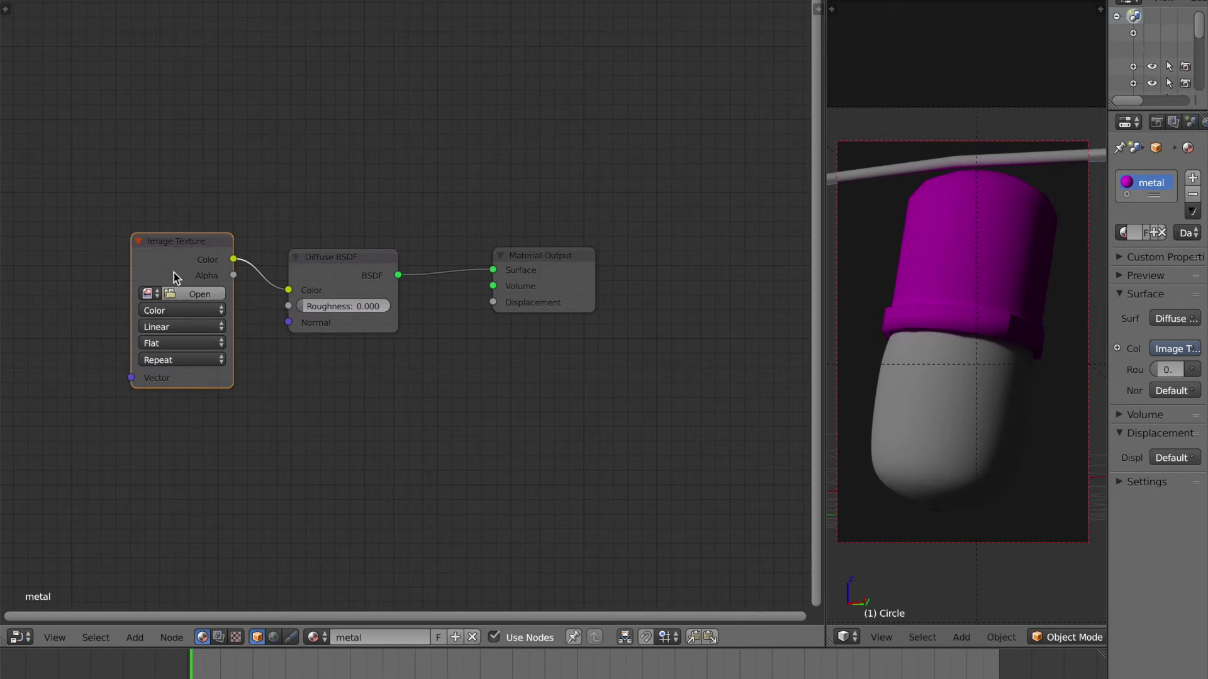
Load grunge1.jpg from the bookmarked textures folder into the Image Texture node, browsing the files as thumbnails
left_click(195, 295)
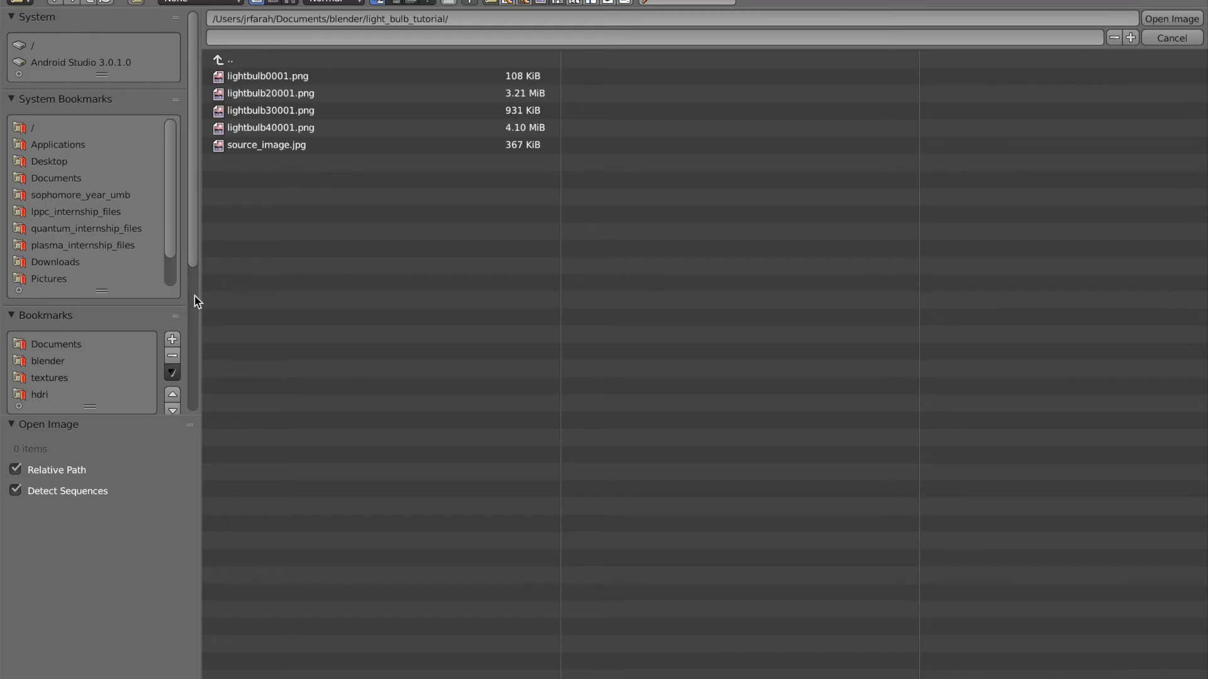
left_click(58, 376)
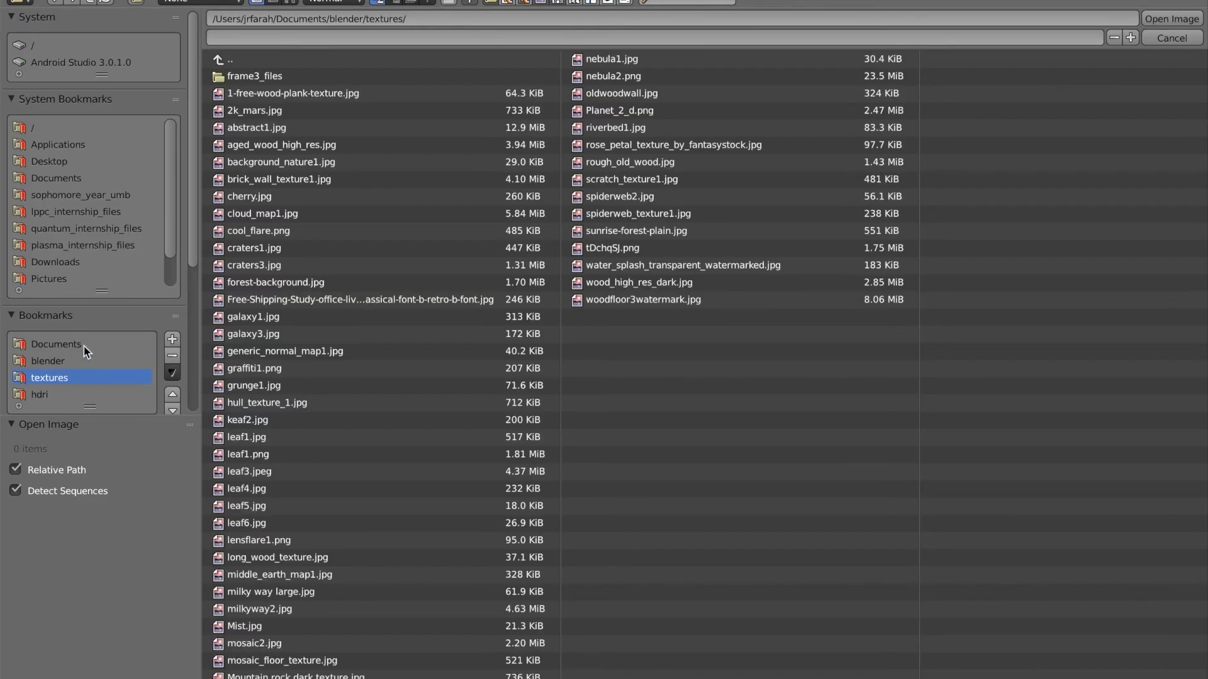
left_click(290, 2)
scroll(531, 269, "down", 1)
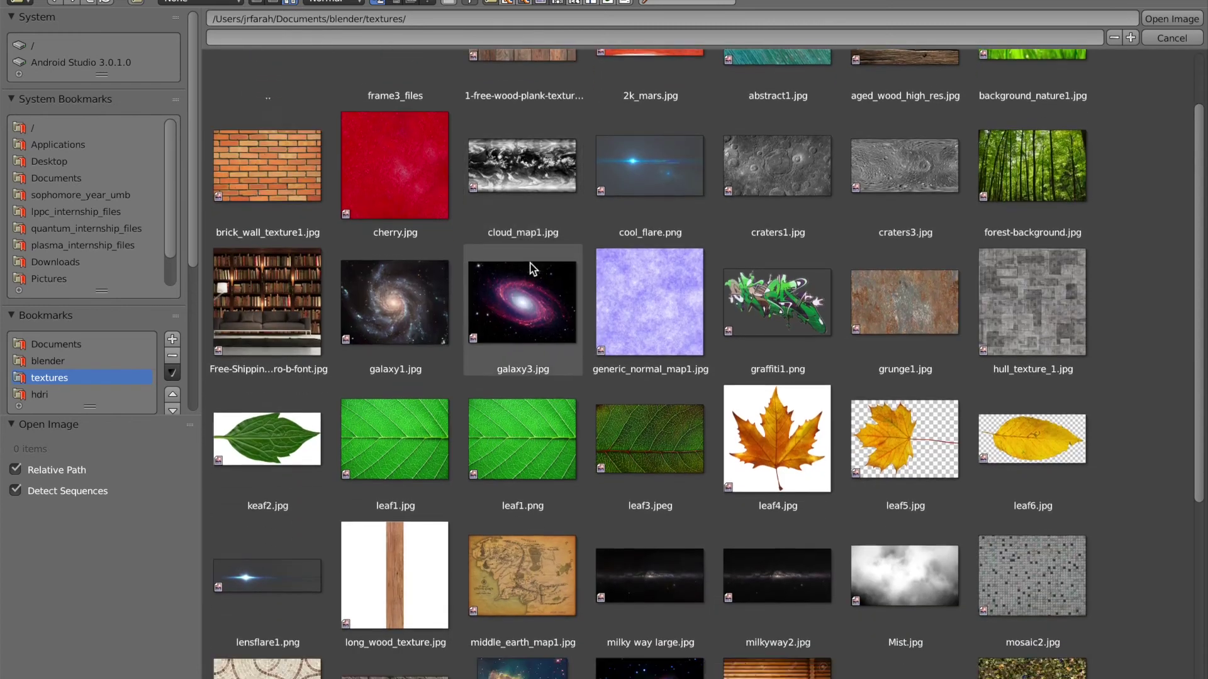
scroll(531, 269, "down", 1)
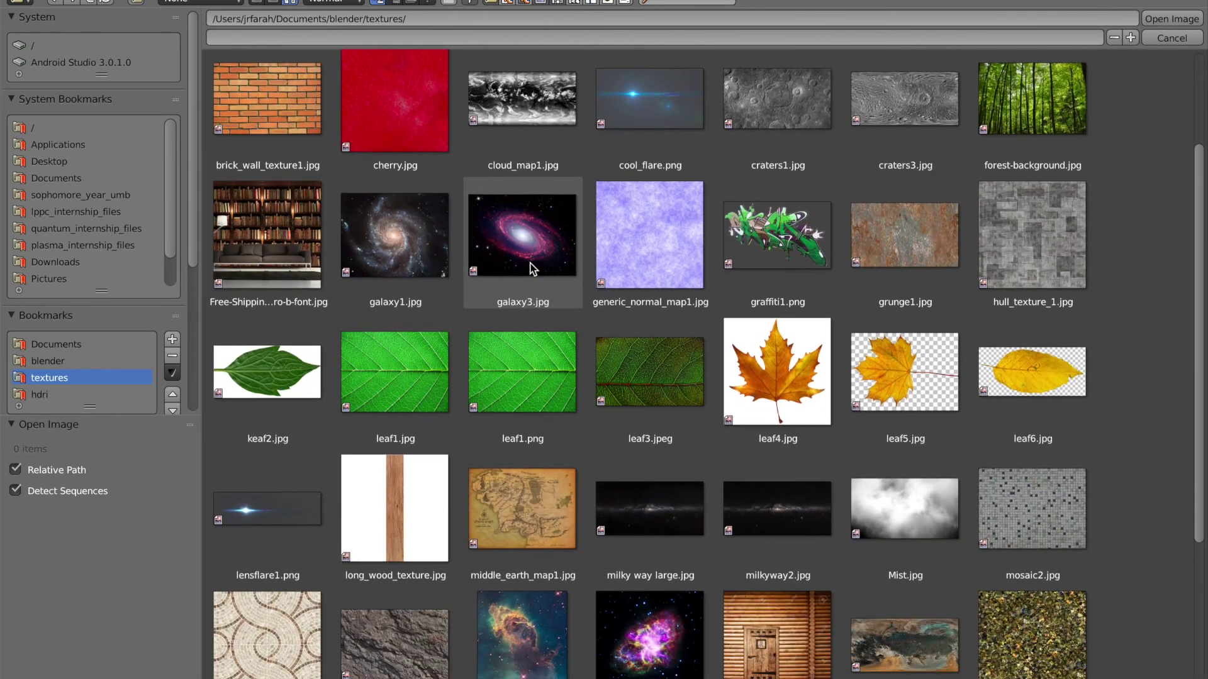
double_click(912, 224)
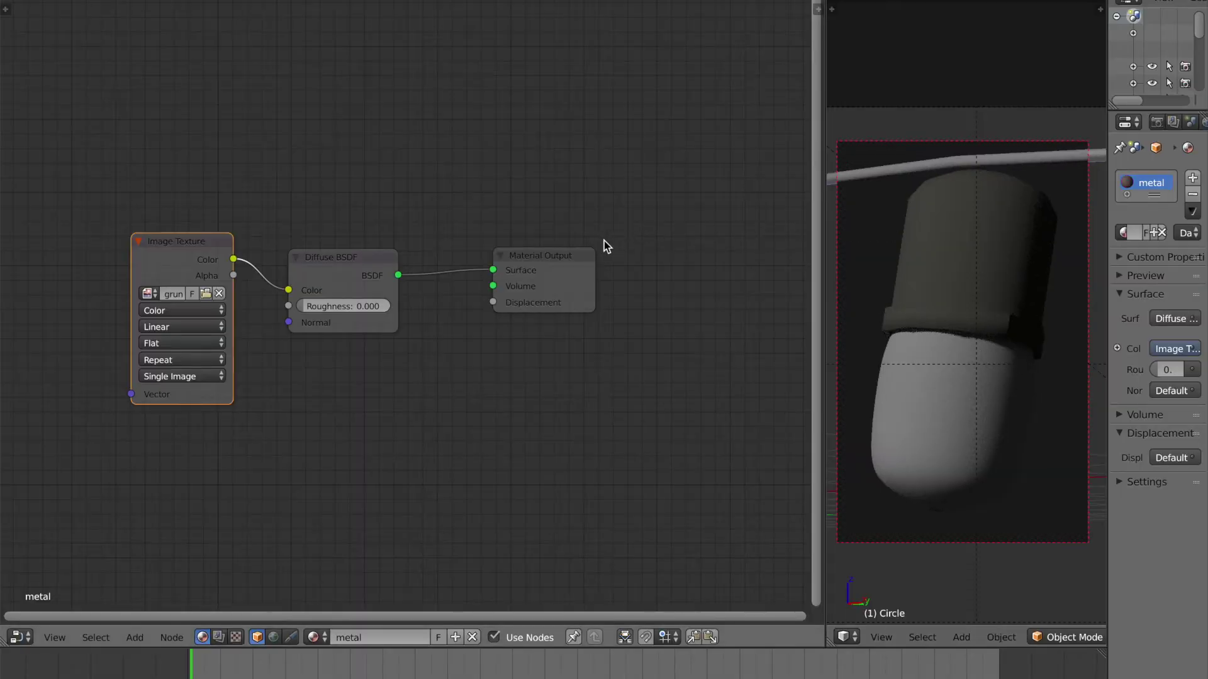
Save the project over the existing blend file
left_click(575, 227)
key("ctrl+s")
left_click(436, 344)
key("ctrl+s")
left_click(435, 343)
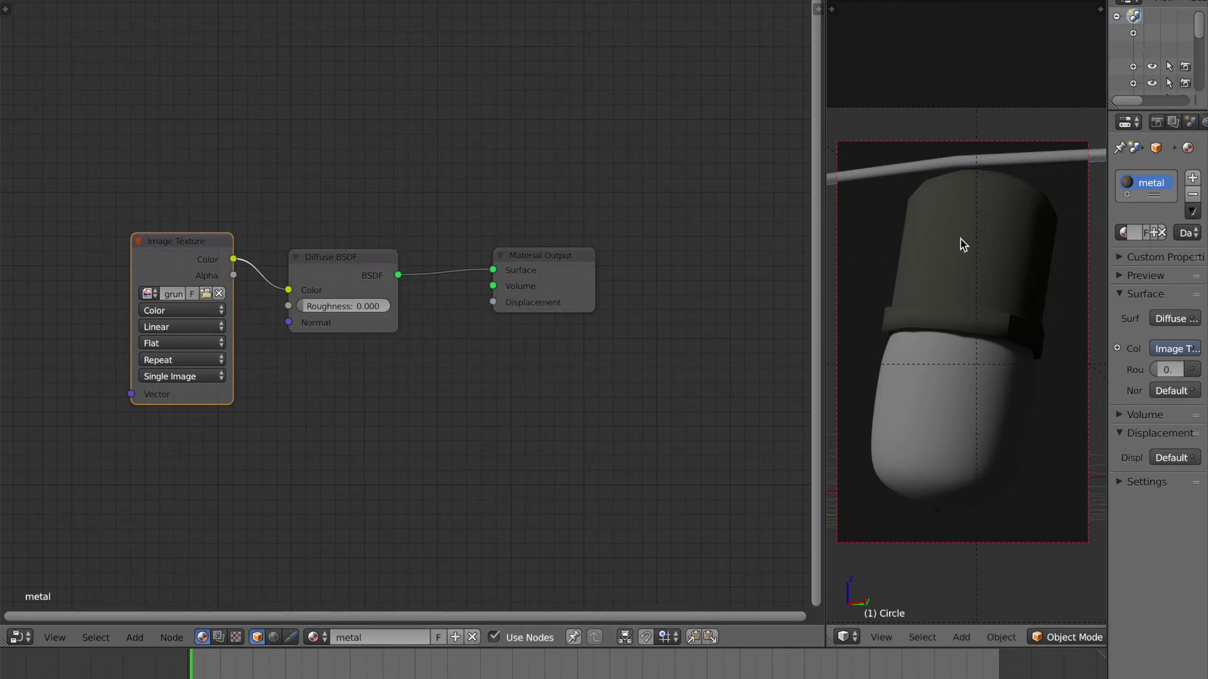
Add a Mapping node before the Image Texture node and connect its Vector output to the texture's Vector input
scroll(390, 302, "down", 1)
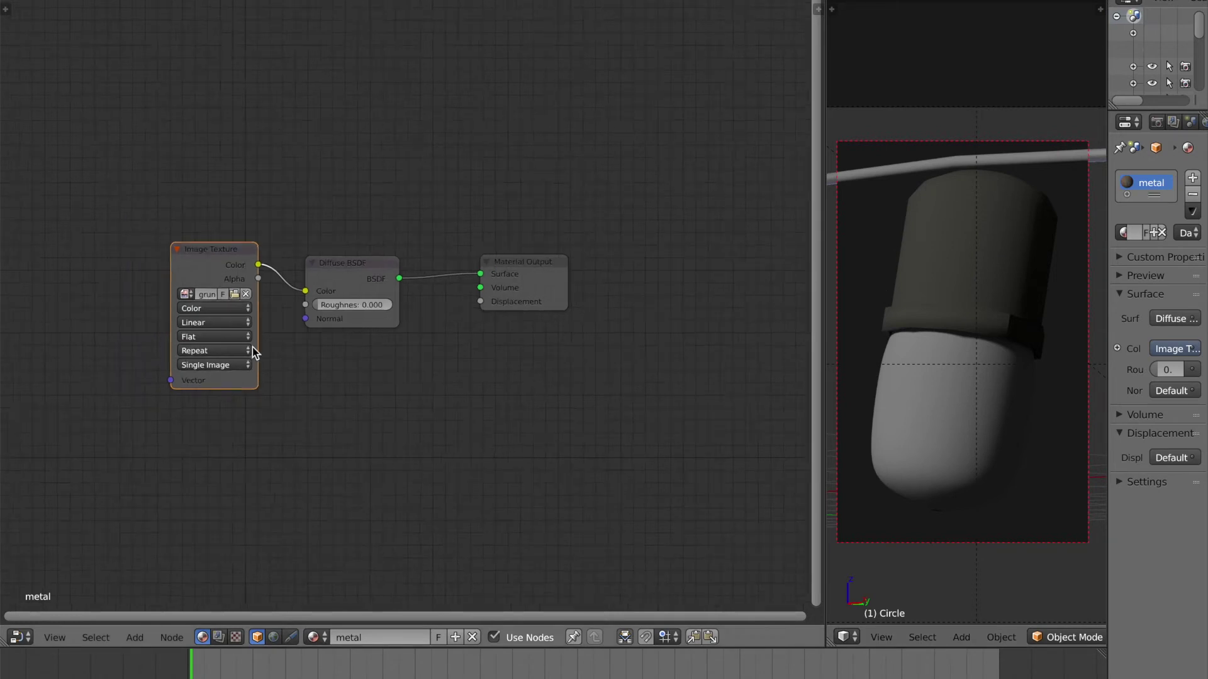
middle_click_drag(251, 347, 308, 351)
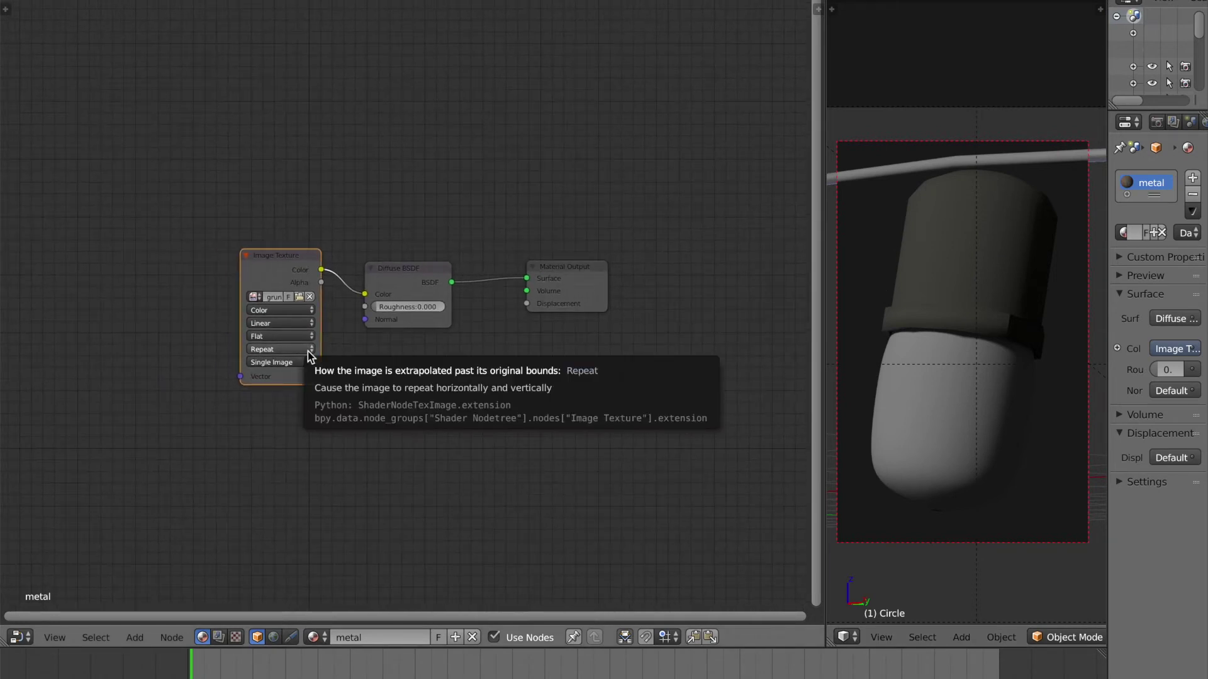
left_click_drag(281, 270, 267, 275)
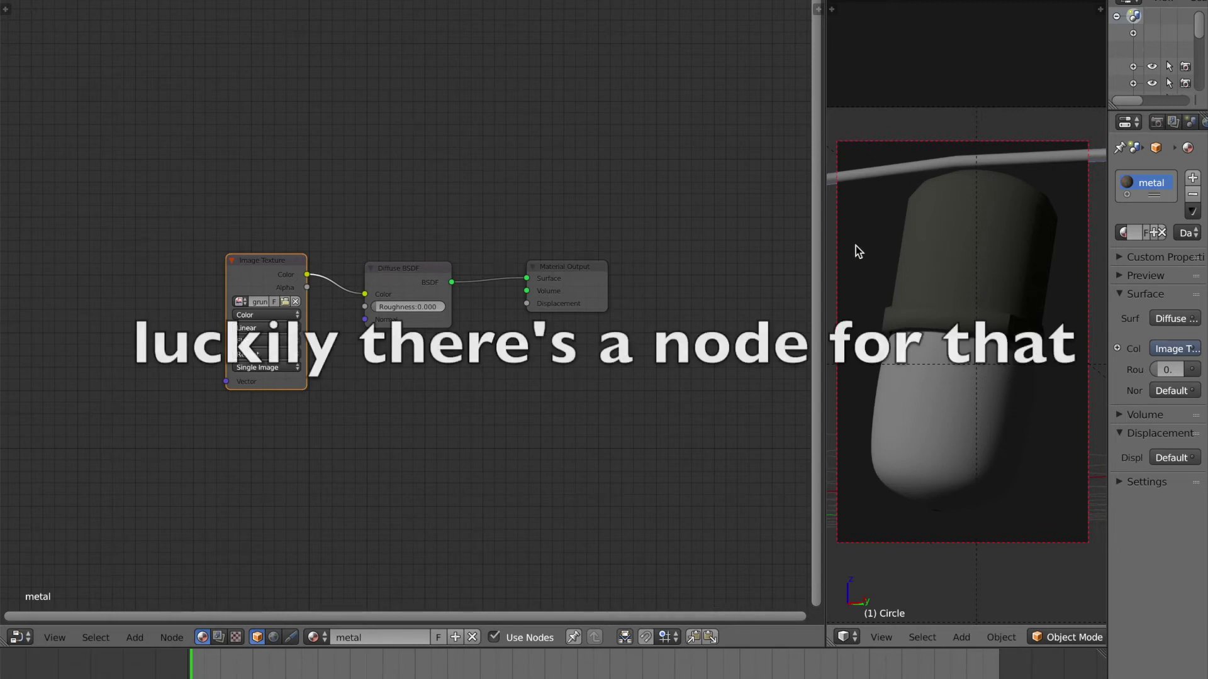
scroll(527, 352, "down", 2)
middle_click_drag(523, 351, 560, 351)
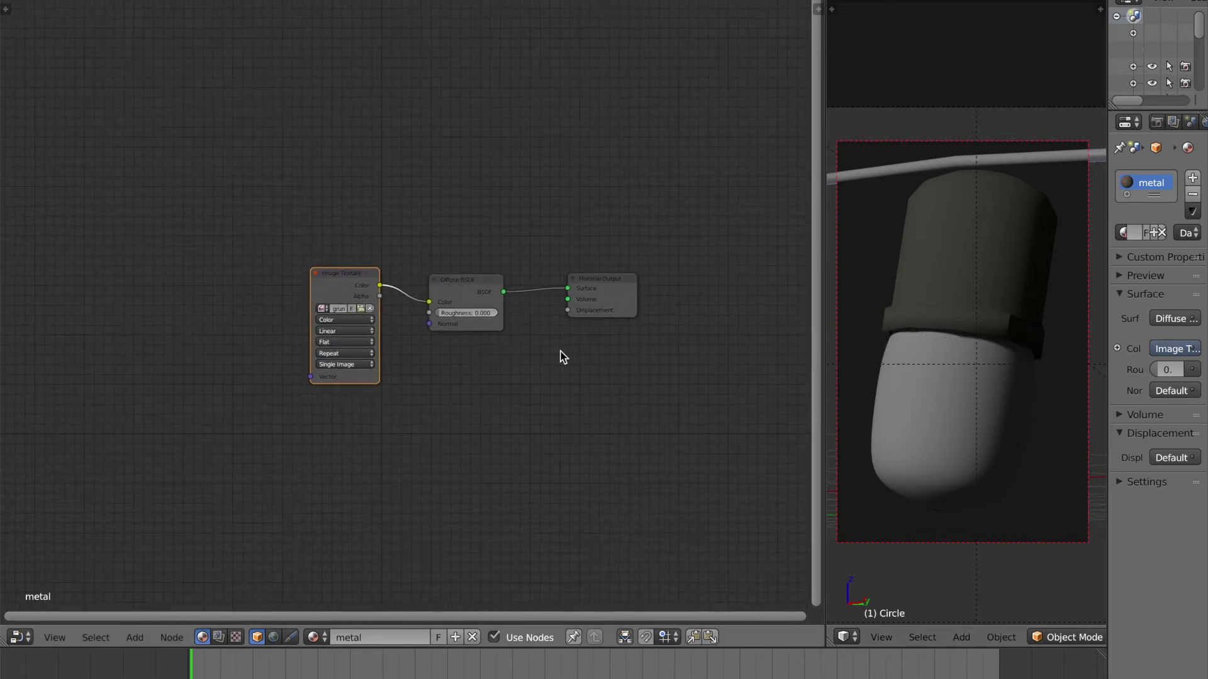
key("shift+a")
left_click(558, 351)
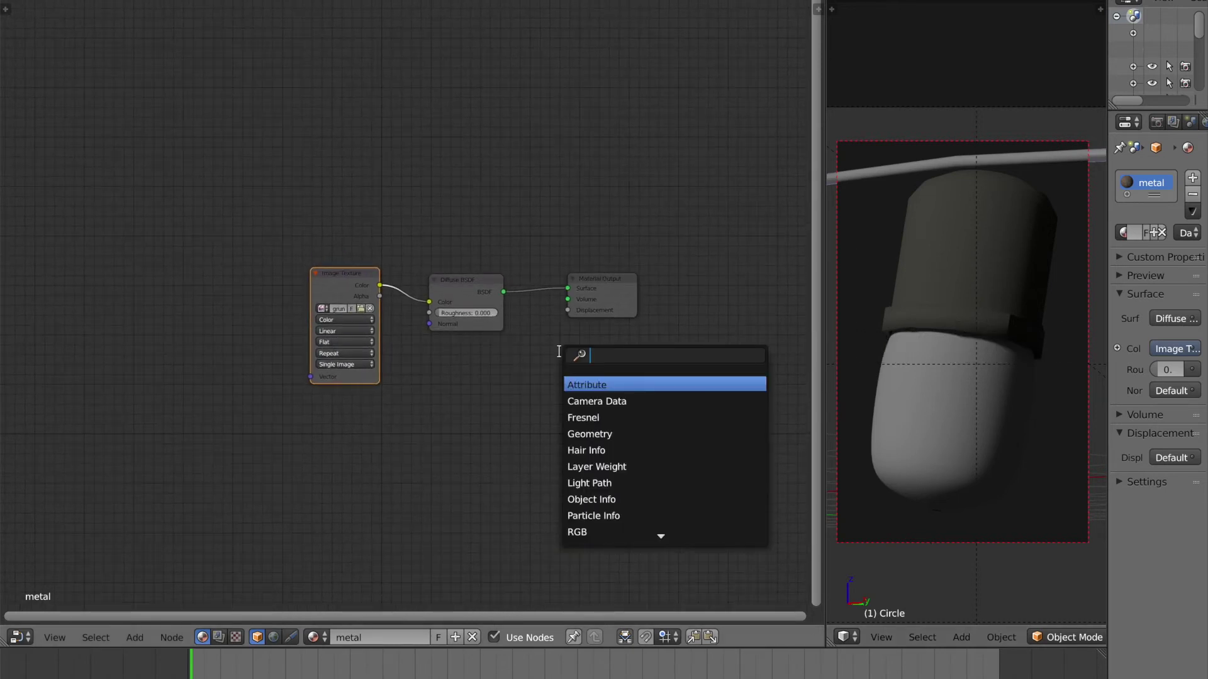
type("mapping")
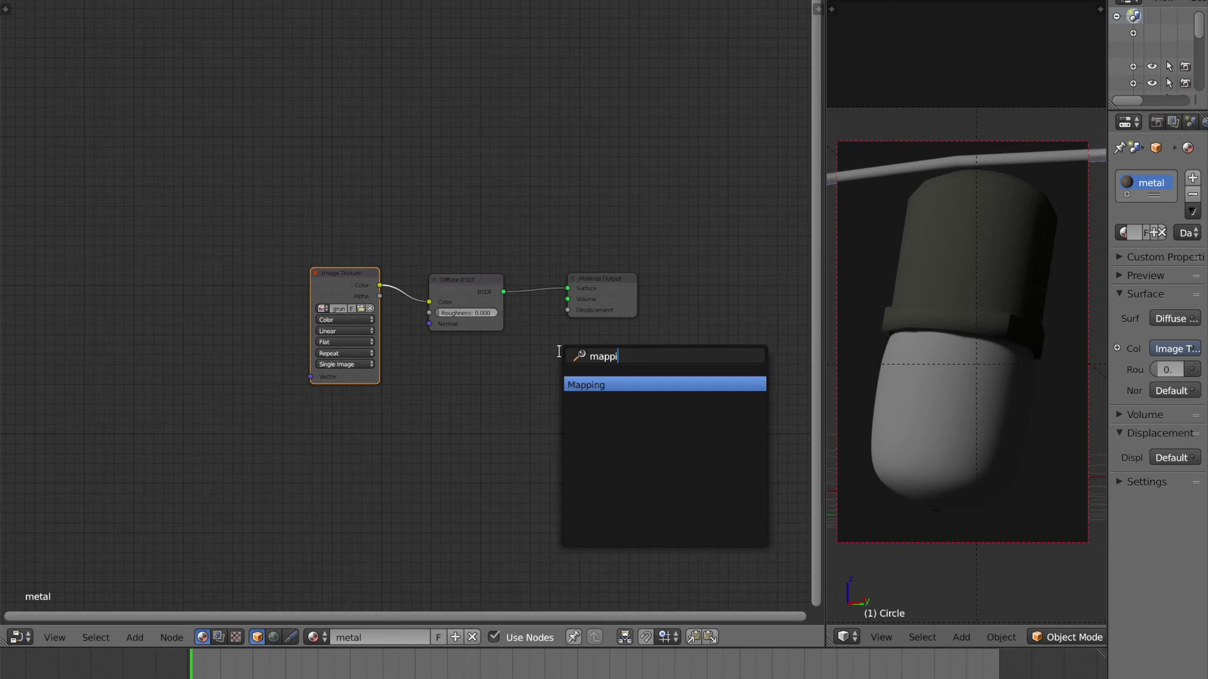
key("Return")
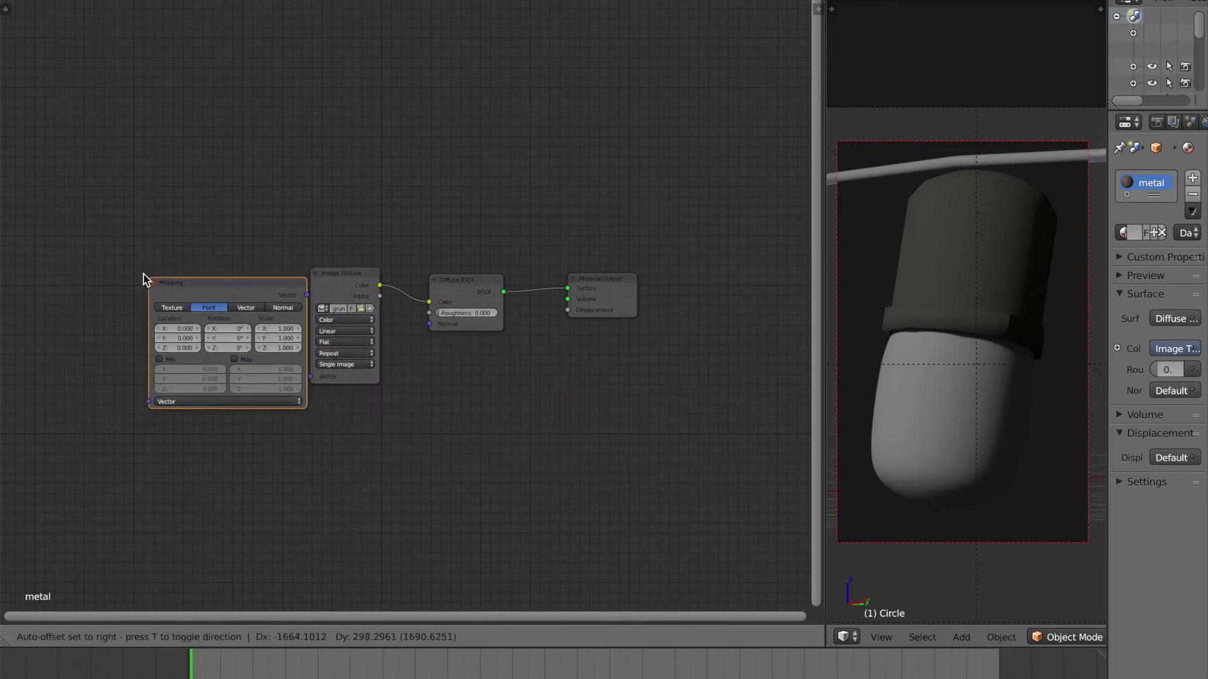
left_click(139, 273)
left_click_drag(283, 290, 311, 377)
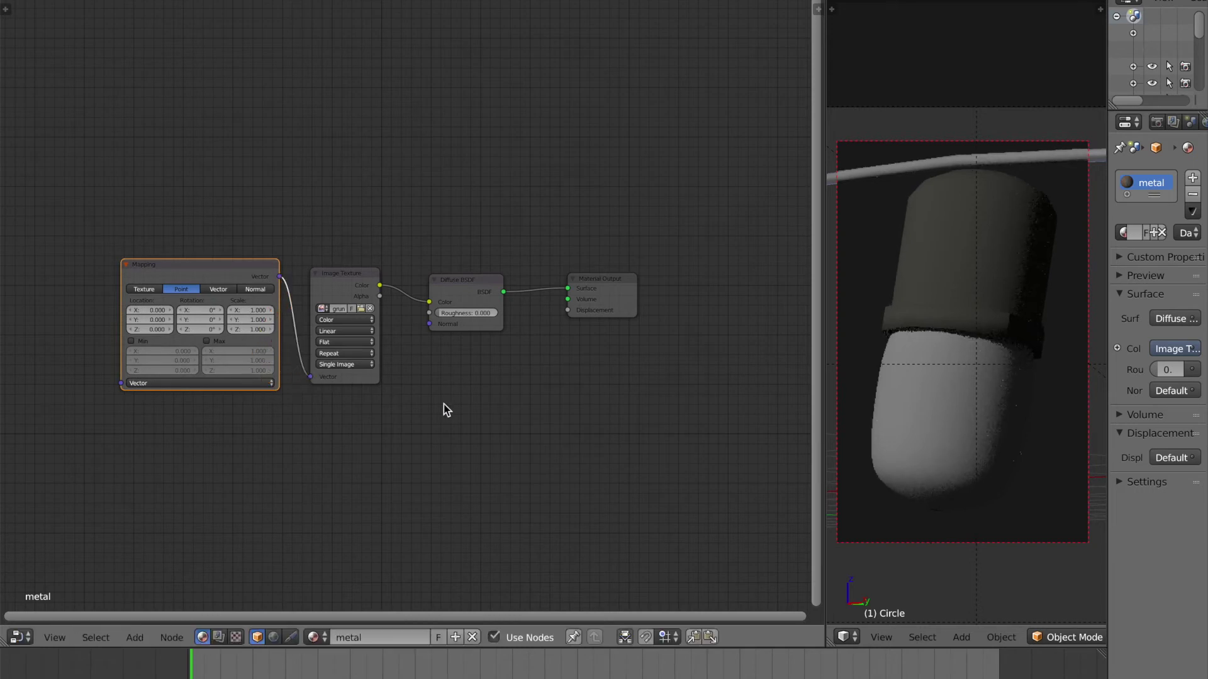
Add a Texture Coordinate node before the Mapping node and connect its Generated output to the Mapping node's Vector input
key("shift+a")
left_click(539, 422)
type("tex")
key("Return")
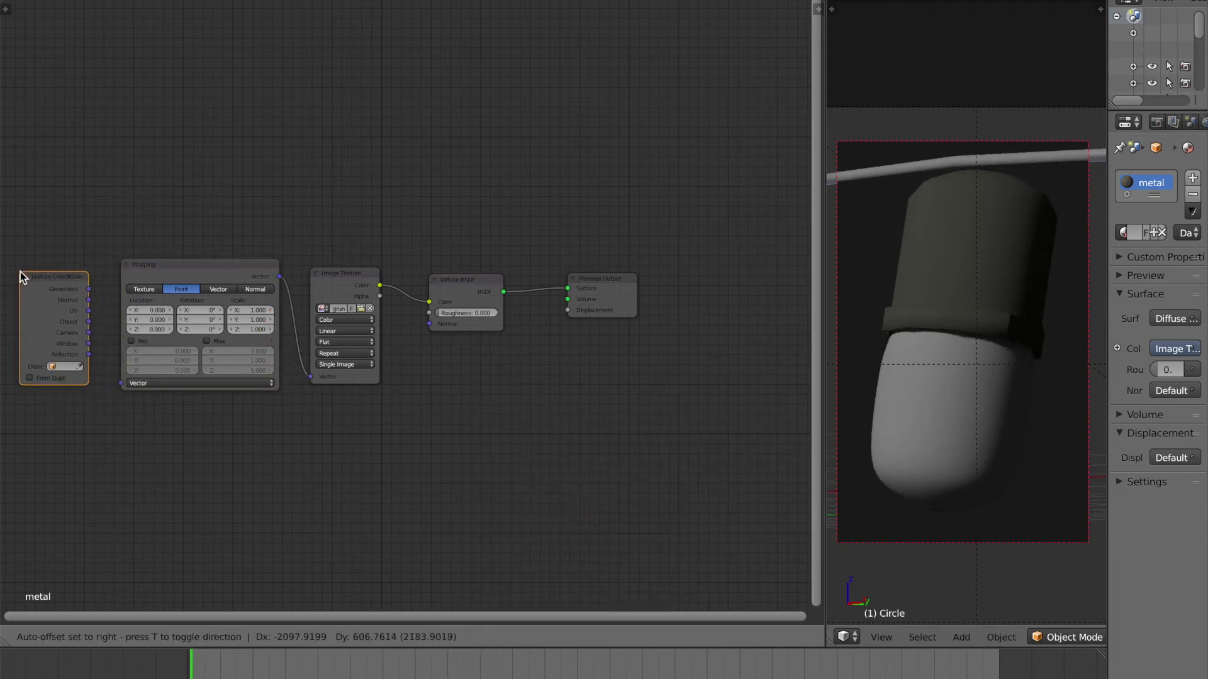
left_click(20, 271)
mouse_move(85, 292)
left_mouse_down()
mouse_move(63, 289)
mouse_move(100, 309)
left_mouse_up()
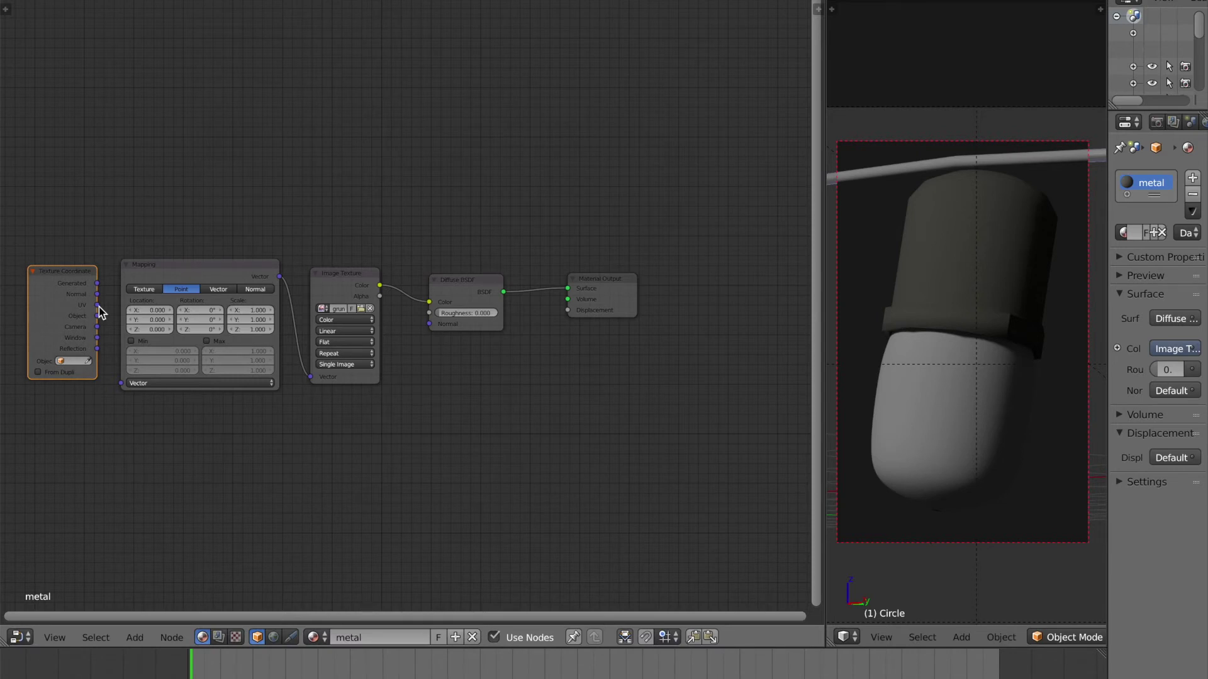
left_click_drag(97, 283, 121, 274)
left_click_drag(114, 332, 120, 385)
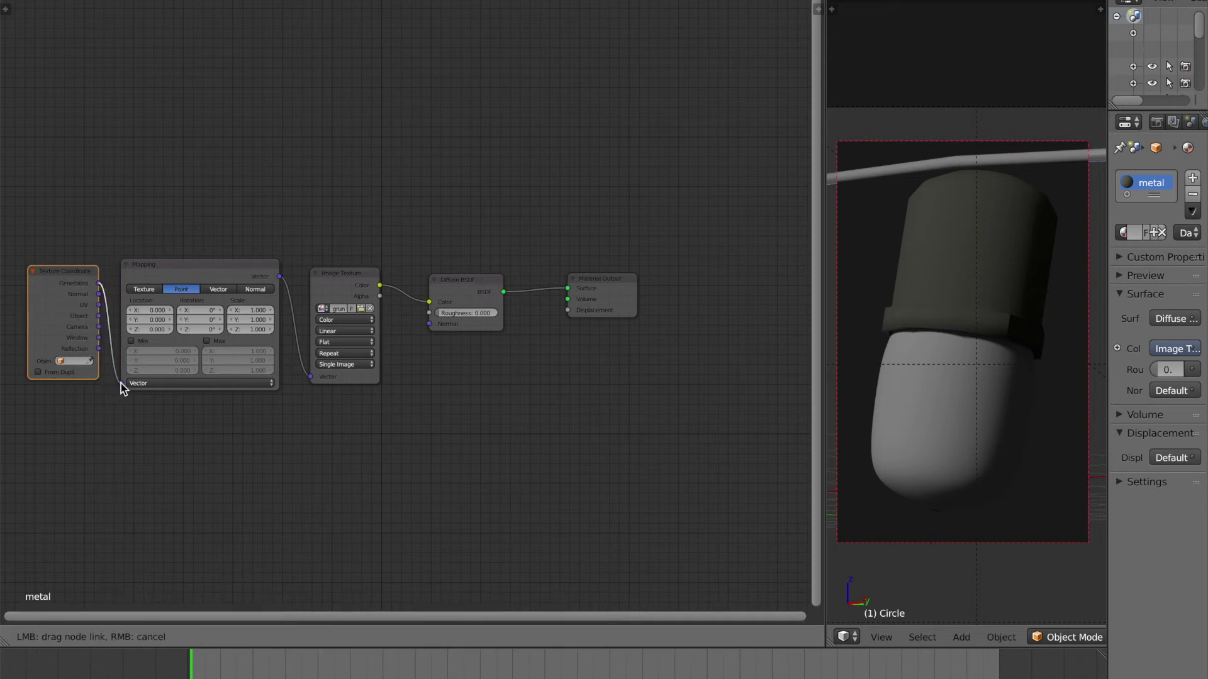
left_click_drag(121, 383, 121, 383)
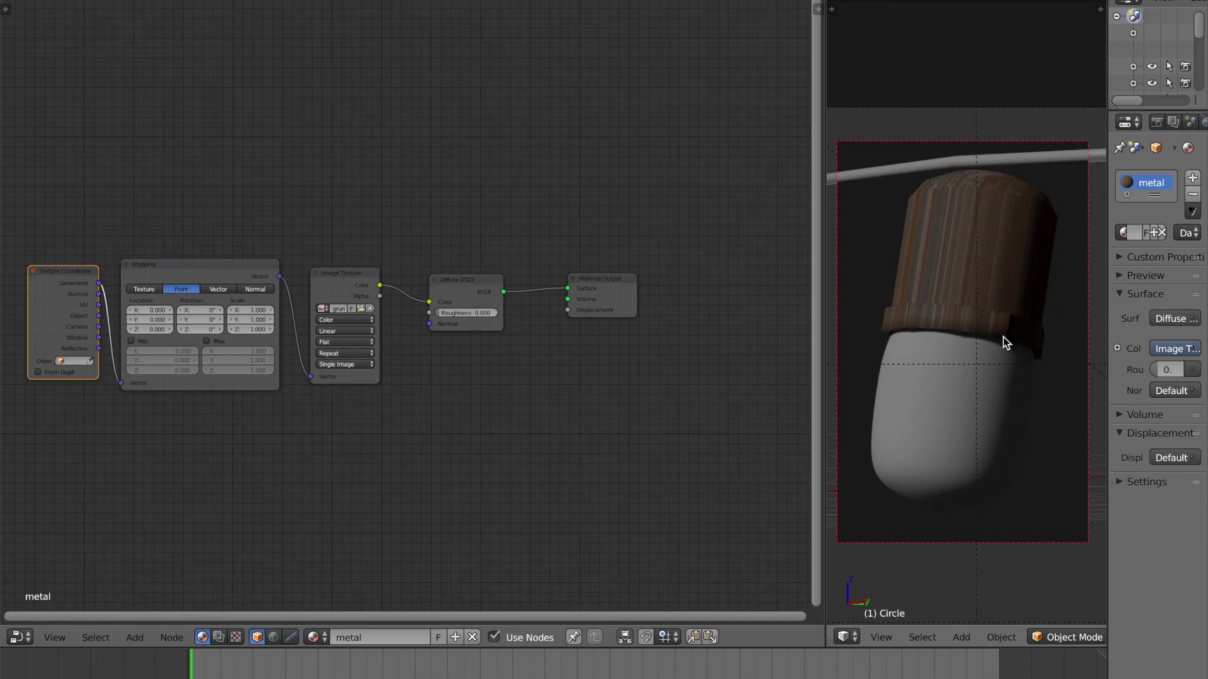
Set the Image Texture node's projection to Box and inspect the grunge texture on the bulb's metal cap
scroll(481, 436, "up", 3)
left_click(286, 380)
left_click(284, 381)
left_click(289, 392)
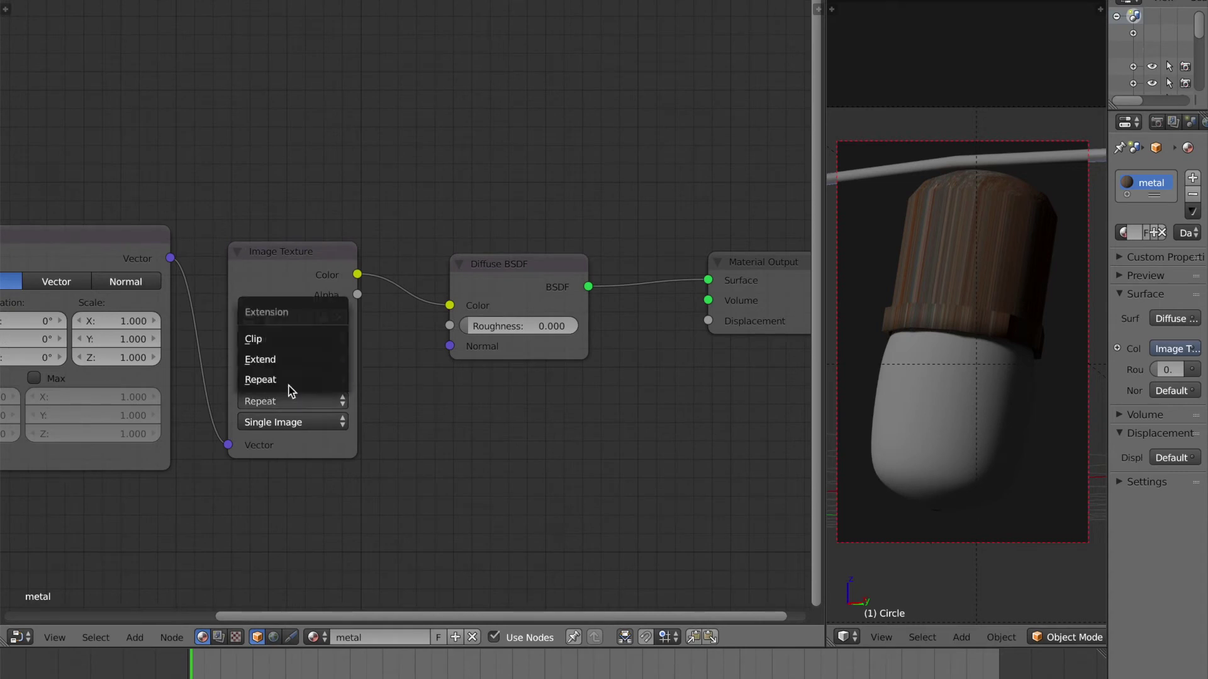
left_click(325, 380)
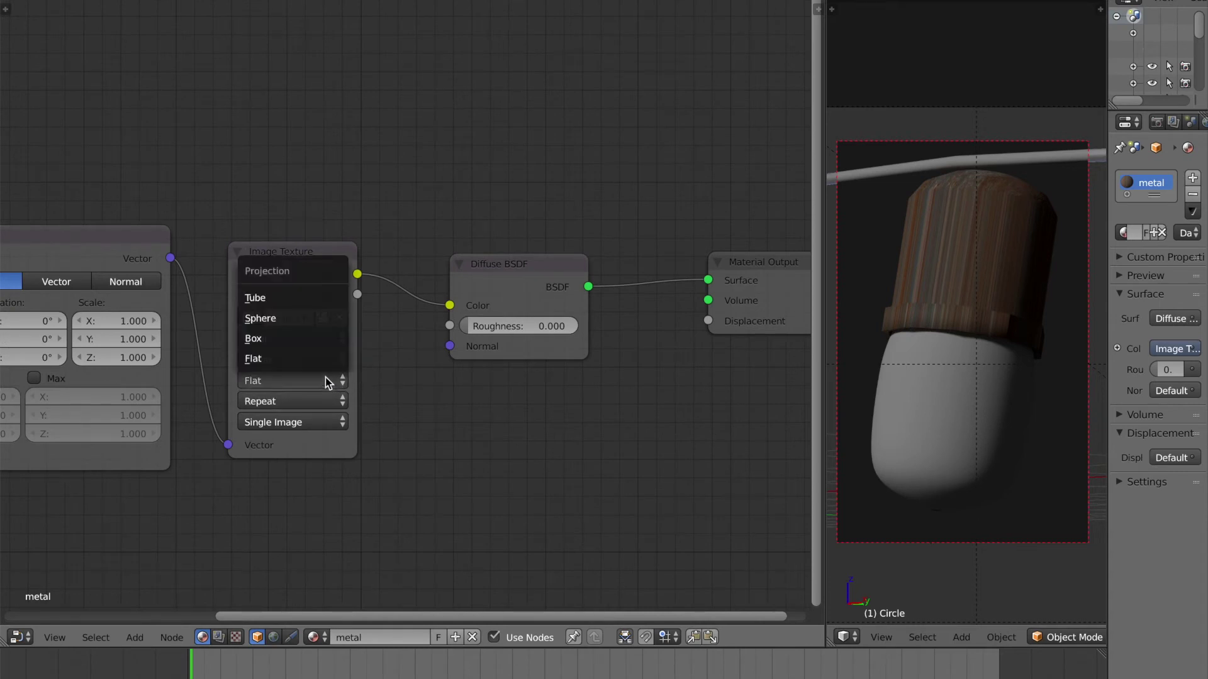
left_click(290, 336)
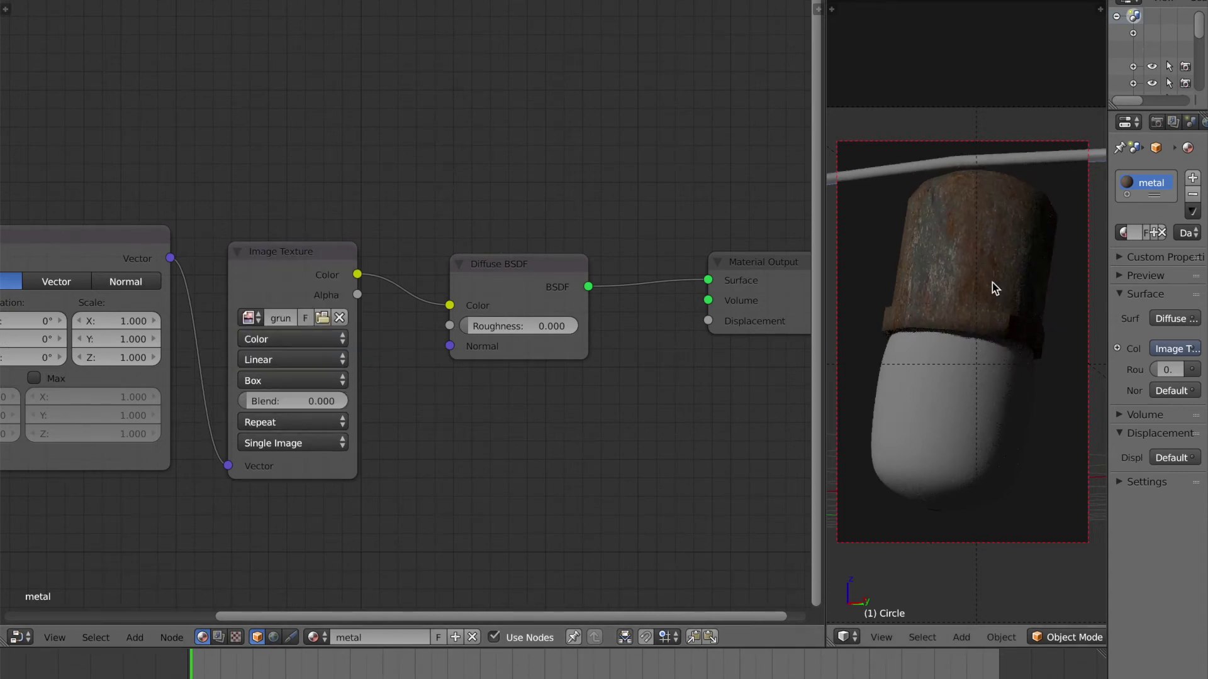
scroll(944, 269, "up", 5)
scroll(972, 322, "down", 5)
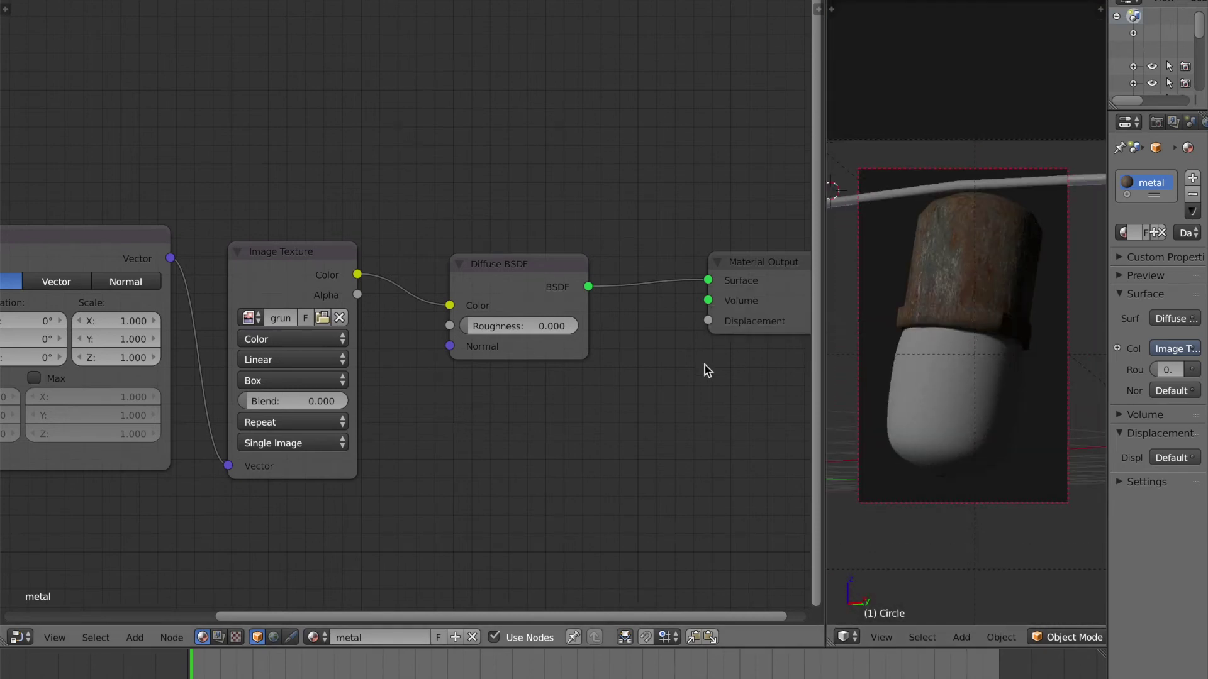
Save the blend file again, overwriting the existing version
scroll(569, 380, "down", 2)
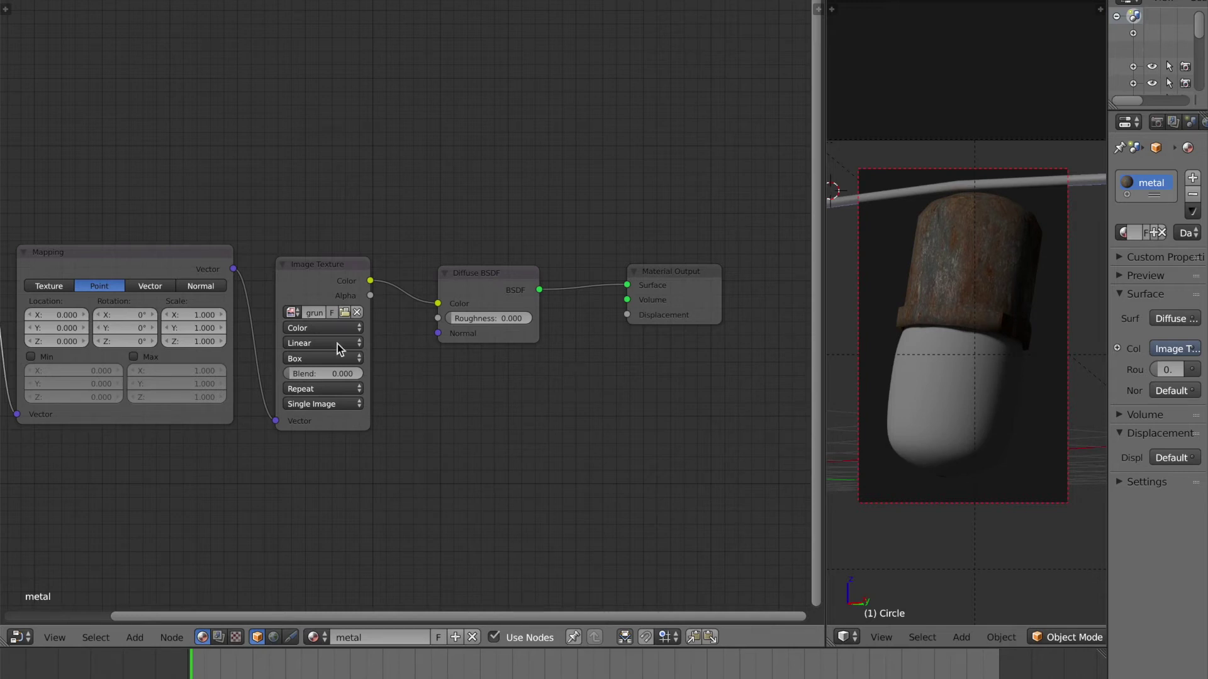
key("ctrl+s")
left_click(380, 335)
Add a Glossy BSDF node and place it below the Image Texture node
key("shift+a")
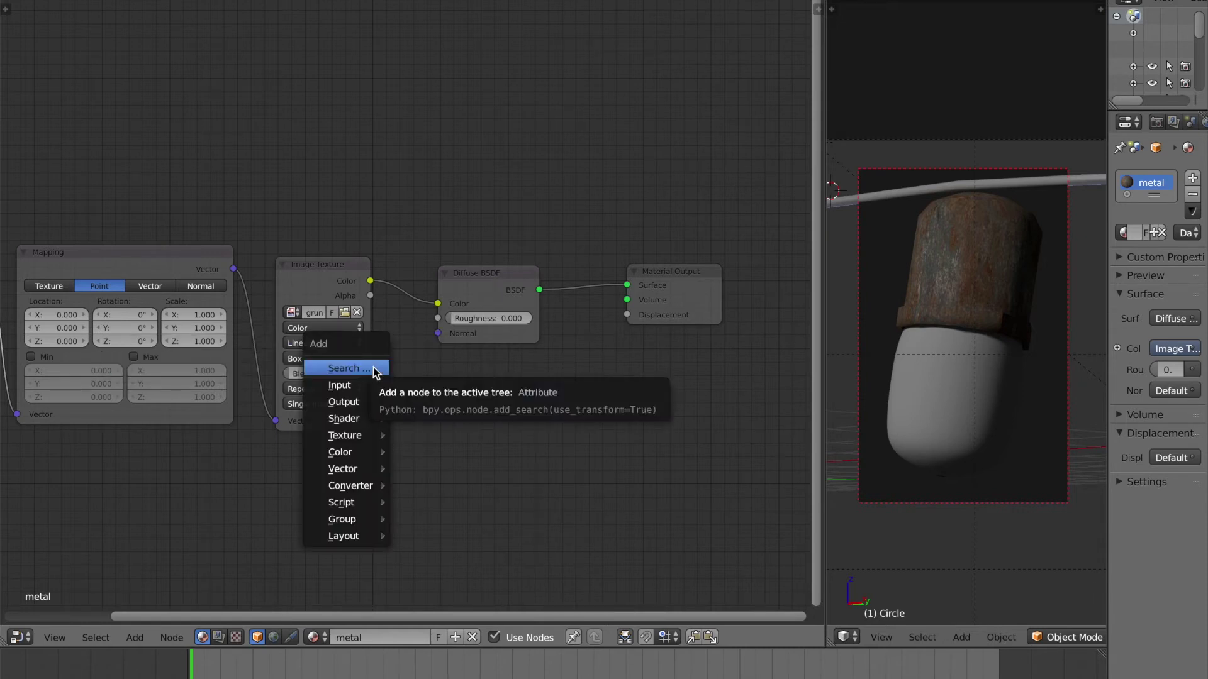
left_click(372, 367)
type("gloss")
key("Return")
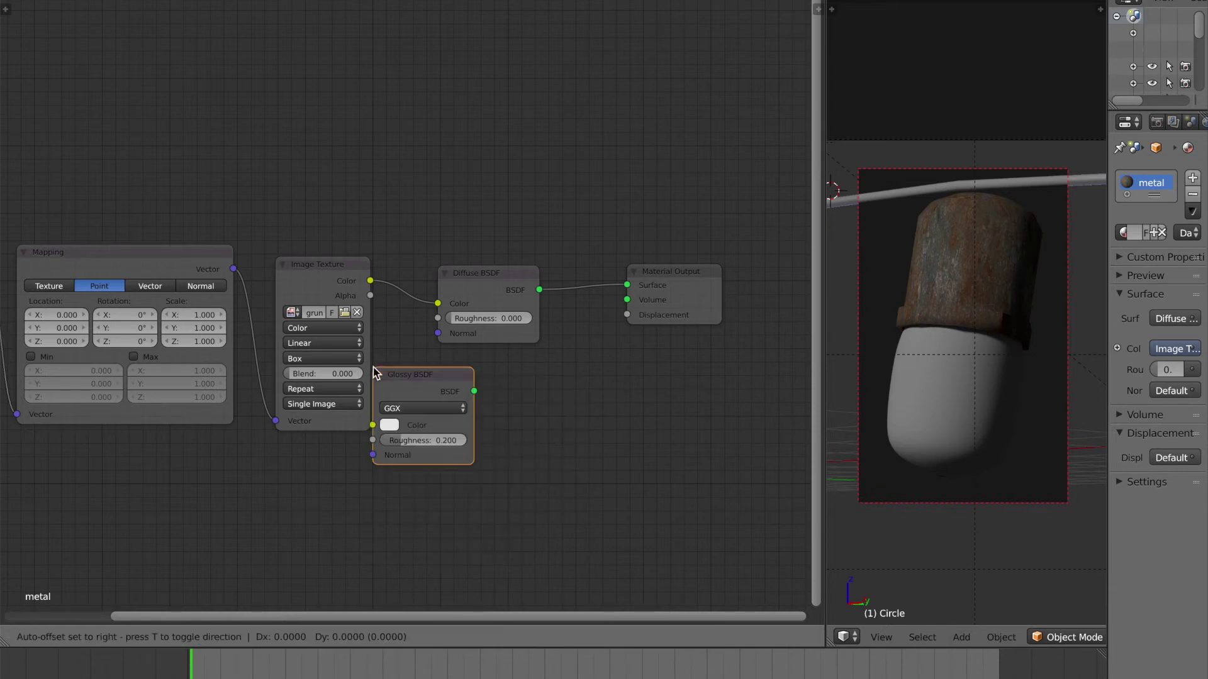
key("ctrl+s")
left_click(294, 450)
left_click_drag(375, 475, 614, 322)
Insert a Mix Shader node into the link between the Diffuse BSDF and the Material Output
left_click_drag(479, 272, 467, 286)
key("shift+a")
left_click(470, 288)
type("mix")
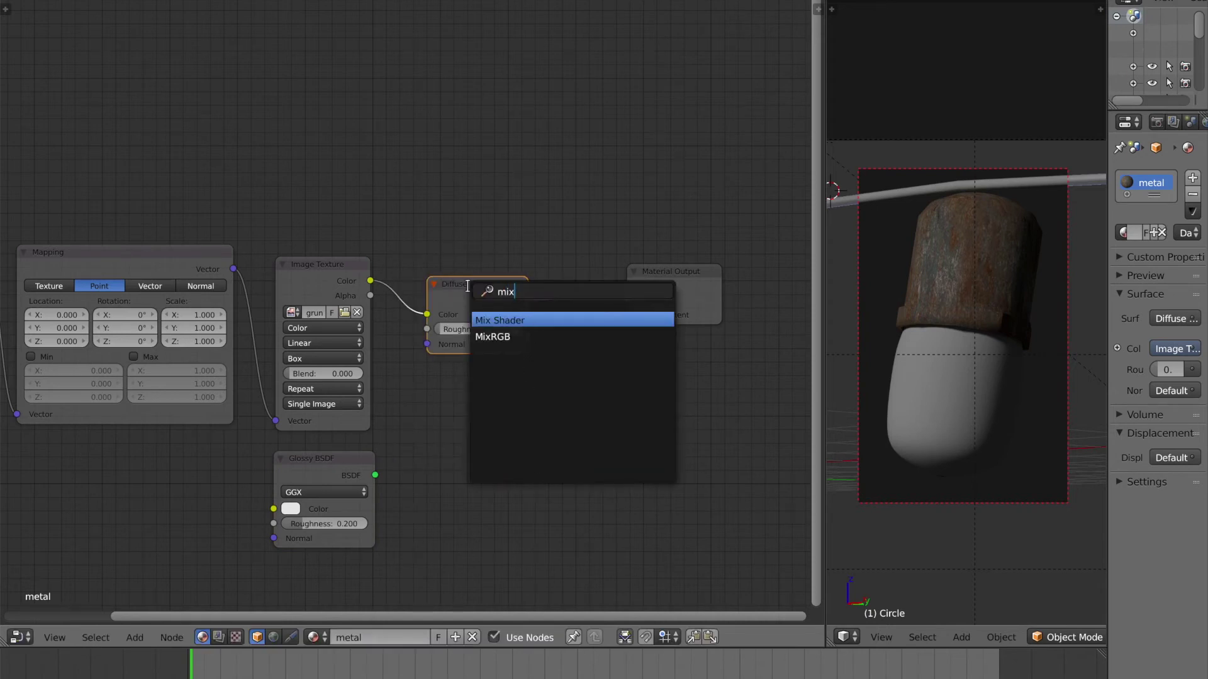
key("Return")
left_click(585, 287)
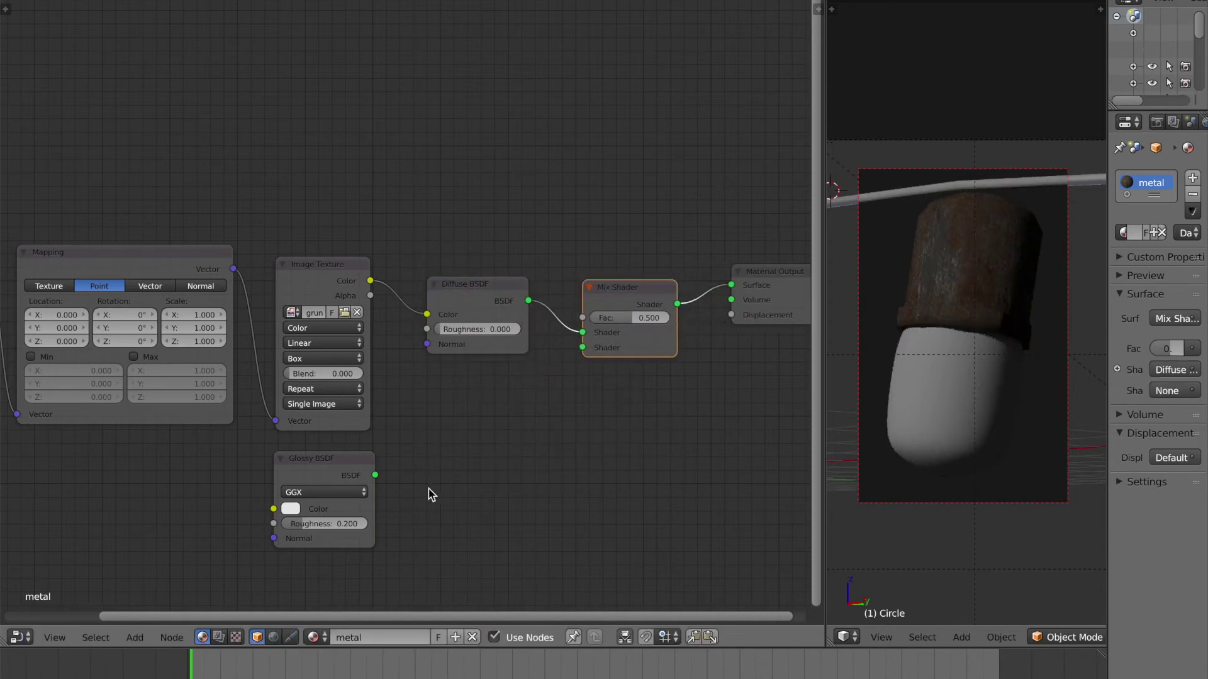
Connect the Glossy BSDF output to the Mix Shader's second Shader input and set the mix Fac to 0.555
left_click_drag(375, 475, 583, 347)
left_click_drag(314, 466, 398, 468)
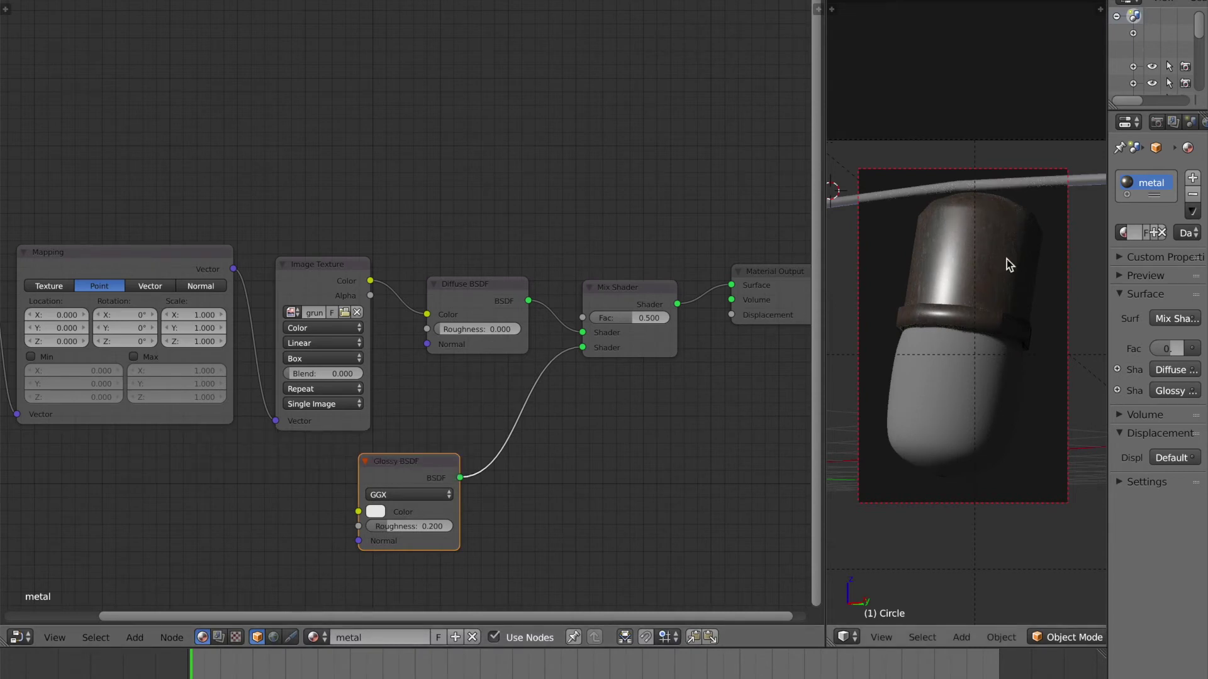
mouse_move(639, 321)
left_mouse_down()
mouse_move(608, 320)
mouse_move(660, 320)
mouse_move(637, 318)
left_mouse_up()
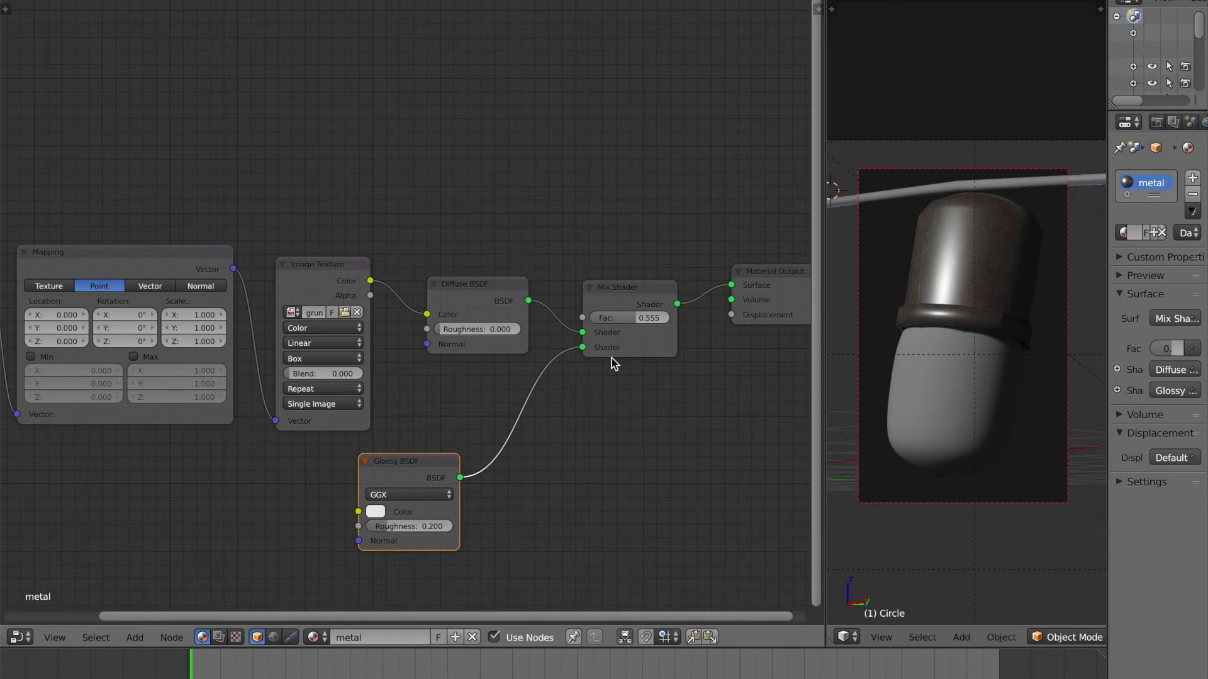
scroll(871, 272, "up", 1)
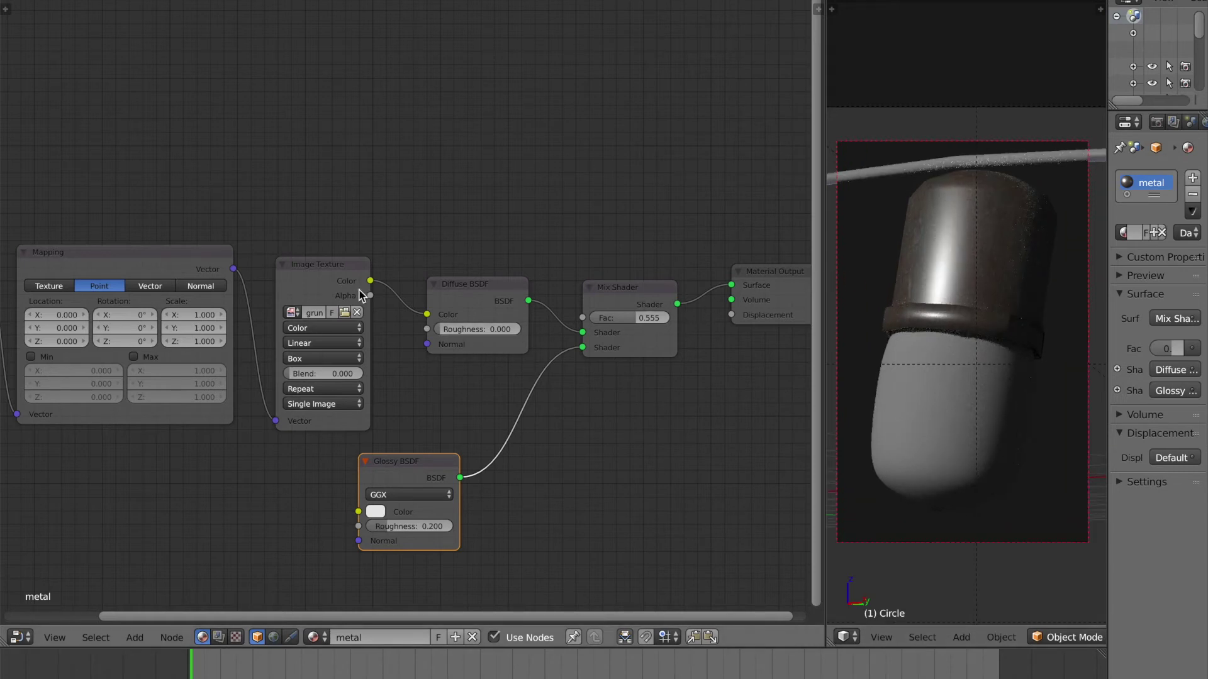
Shift the Image Texture and Diffuse BSDF nodes slightly to make room between them
left_click_drag(362, 294, 354, 293)
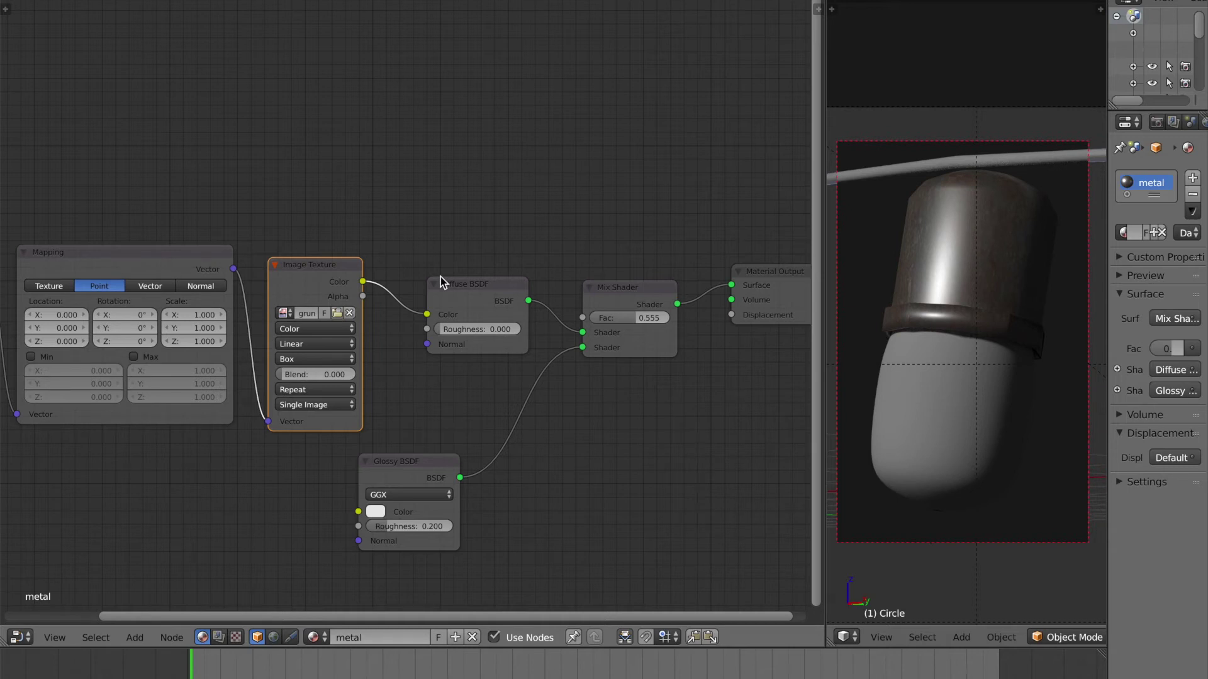
left_click_drag(583, 320, 495, 295)
key("shift+a")
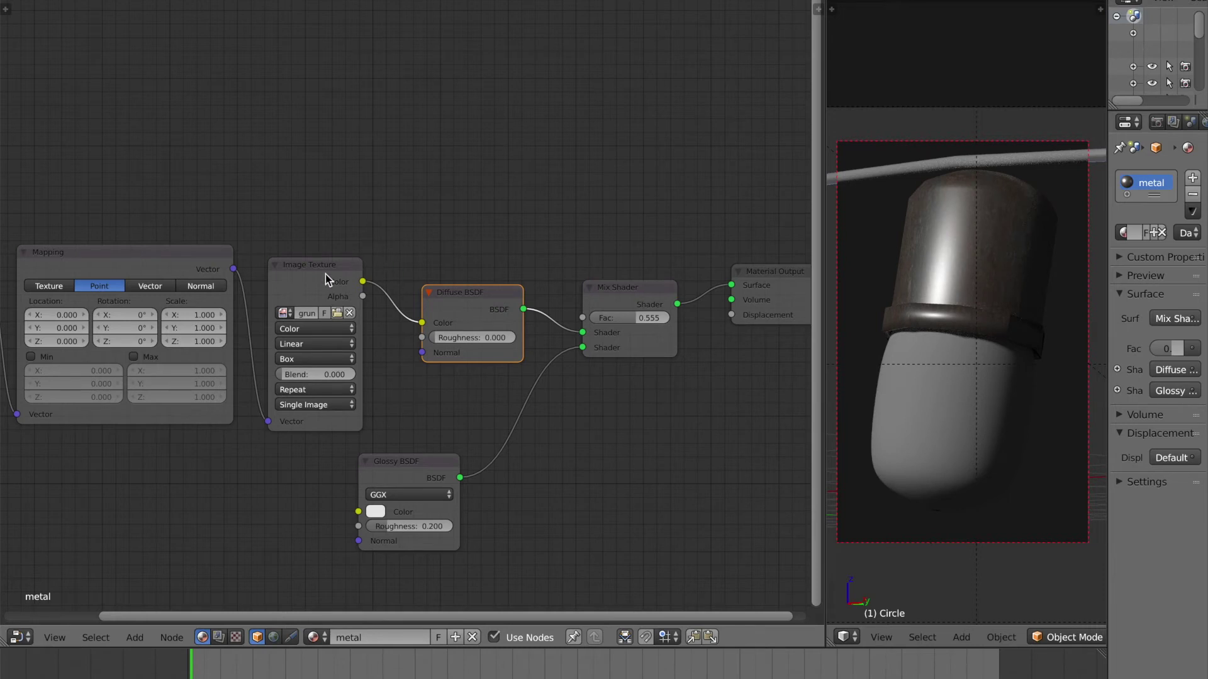
left_click_drag(325, 274, 319, 273)
Add an RGB to BW node above the Diffuse BSDF and wire the image's Color through it into the Mix Shader's Fac
key("shift+a")
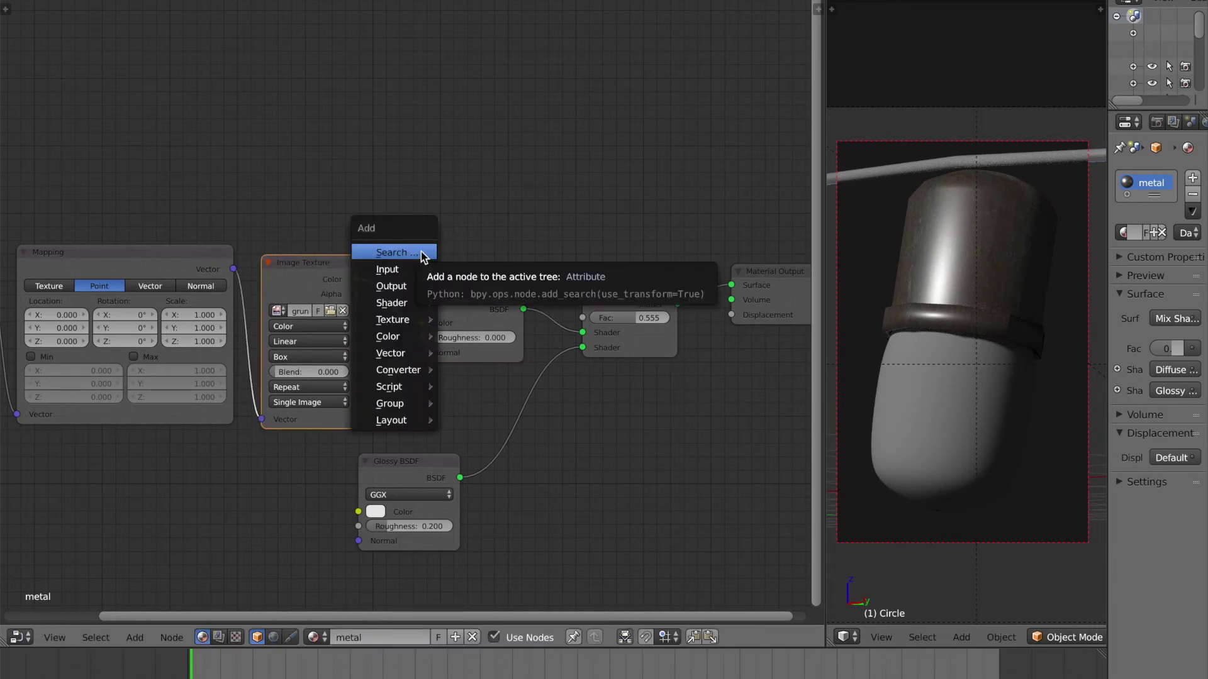
left_click(421, 254)
type("blac")
key("BackSpace")
key("BackSpace")
key("BackSpace")
key("BackSpace")
type("rgb")
key("Down")
key("Down")
key("Down")
key("Down")
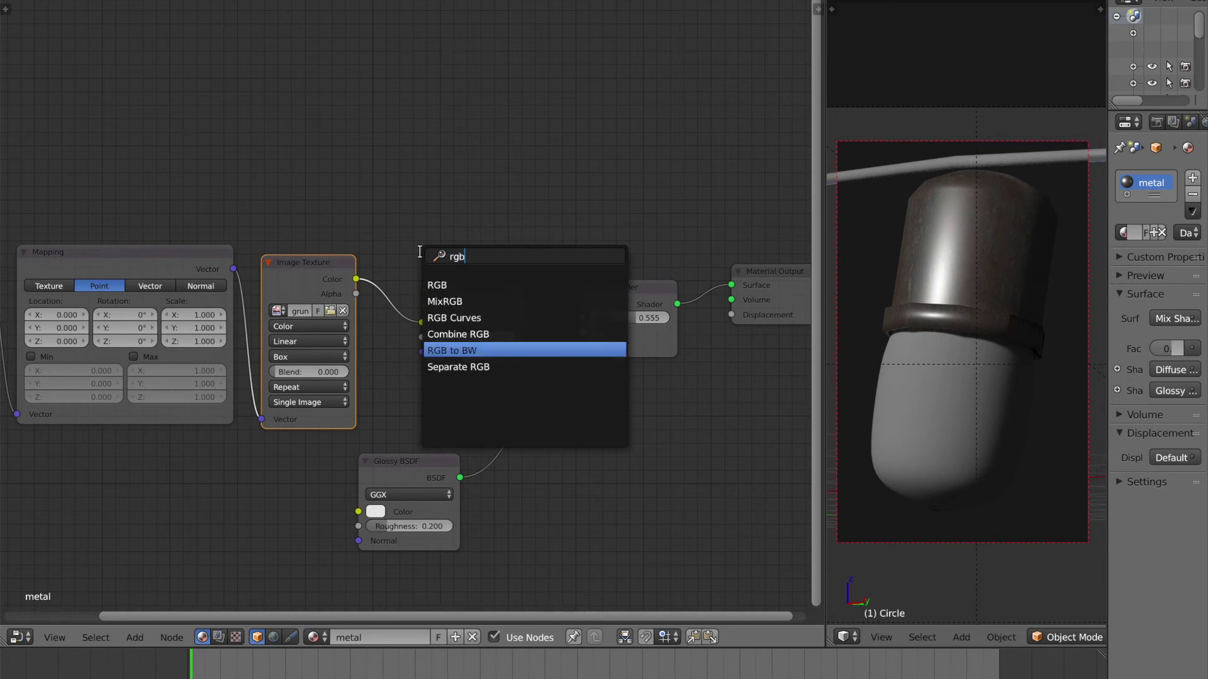
key("Return")
left_click(415, 242)
left_click_drag(356, 279, 375, 250)
left_click_drag(469, 236, 589, 316)
Inspect the glossy reflections on the metal cap from another angle and return to the camera view
mouse_move(868, 327)
middle_mouse_down()
mouse_move(888, 315)
mouse_move(933, 329)
mouse_move(874, 344)
middle_mouse_up()
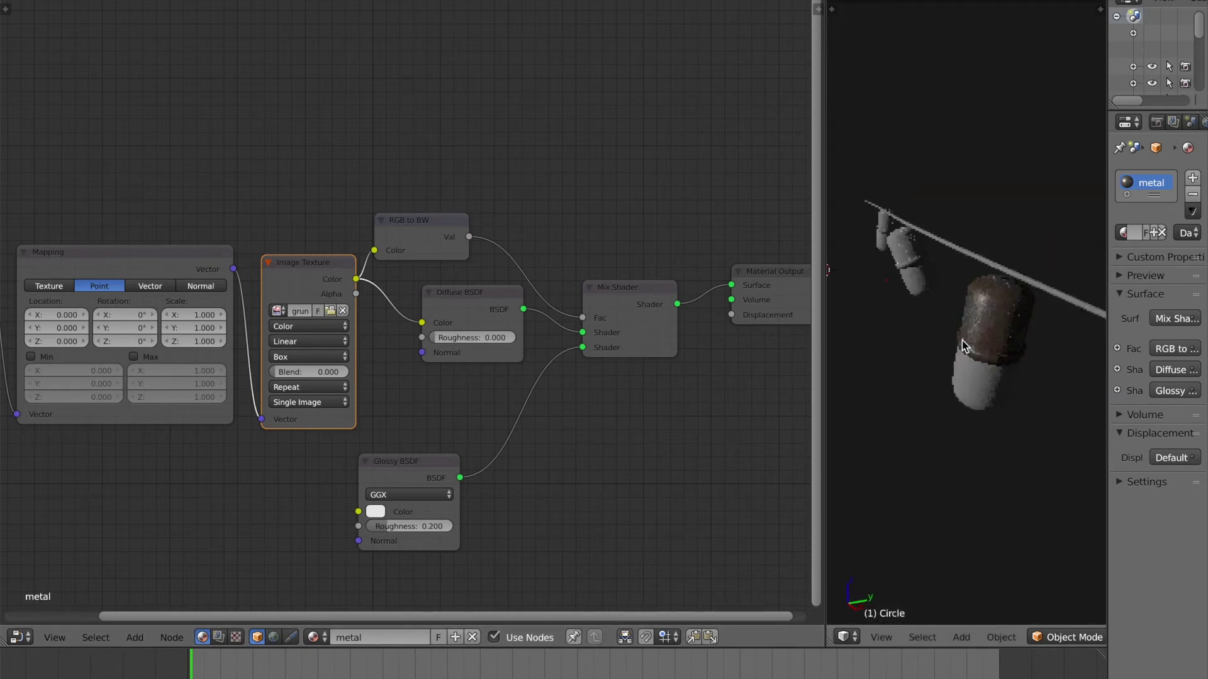
scroll(951, 332, "up", 5)
scroll(936, 331, "up", 3)
scroll(944, 334, "down", 3)
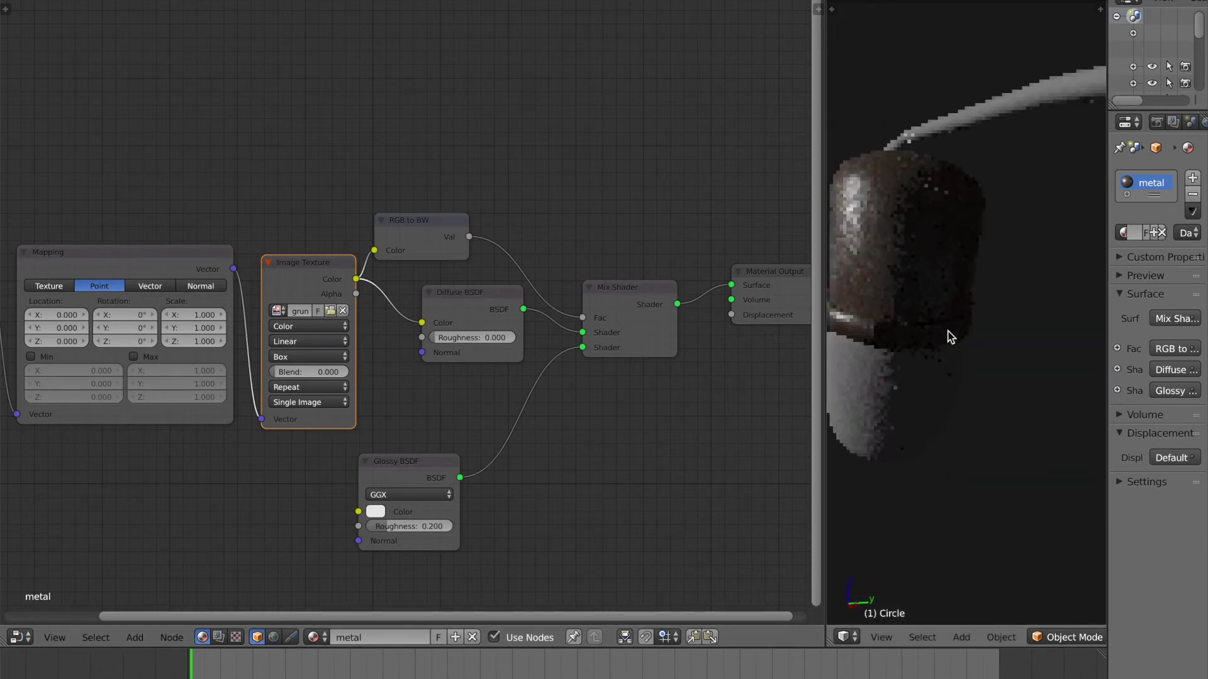
key("KP_0")
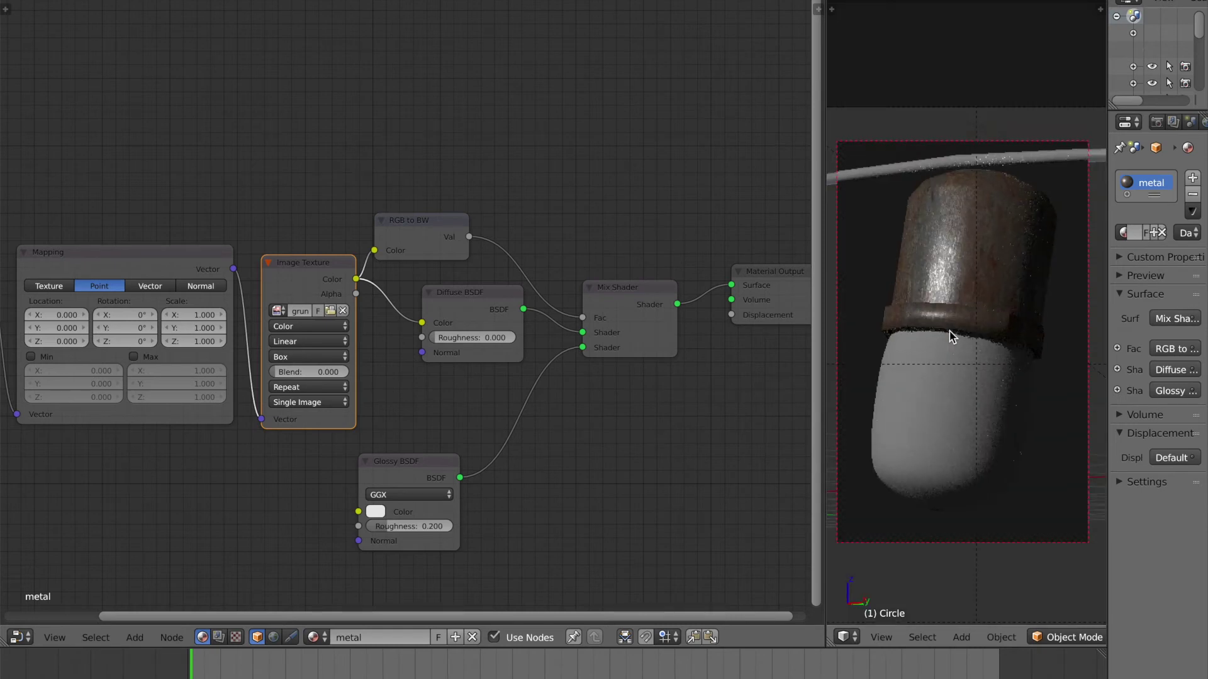
Save the blend file, overwriting the existing version
key("ctrl+s")
left_click(948, 330)
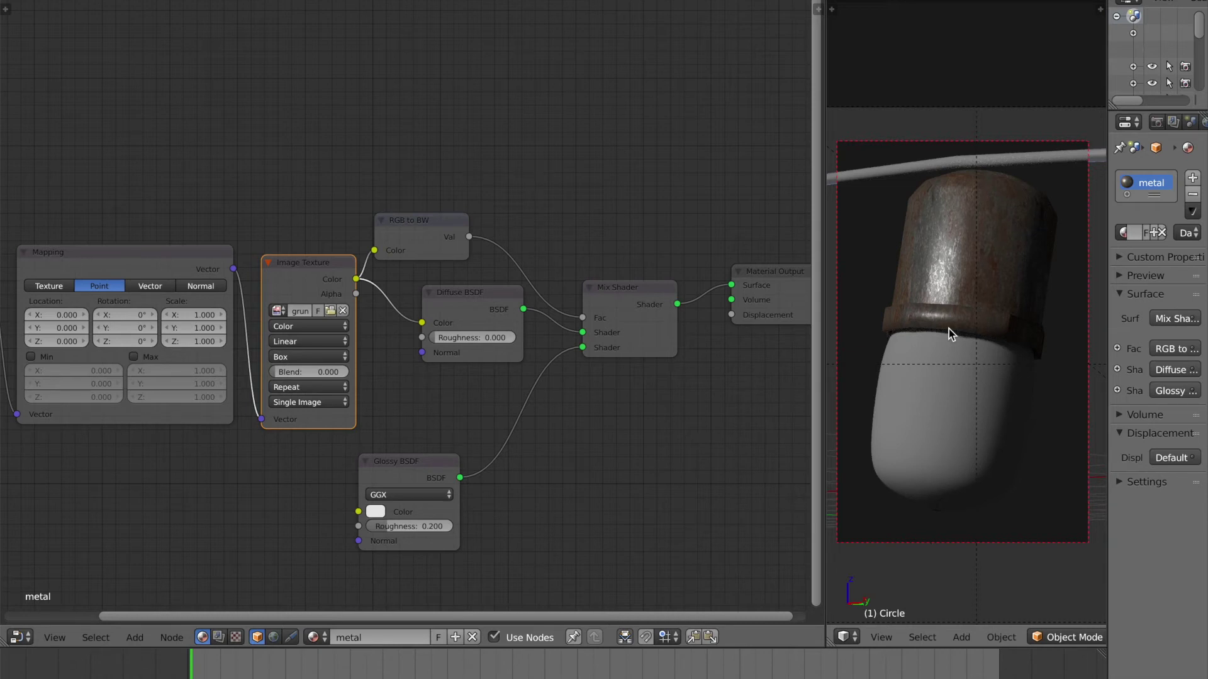
key("ctrl+s")
left_click(747, 365)
scroll(743, 365, "down", 4)
middle_click_drag(742, 366, 626, 358)
scroll(625, 358, "up", 2)
key("ctrl+s")
left_click(625, 359)
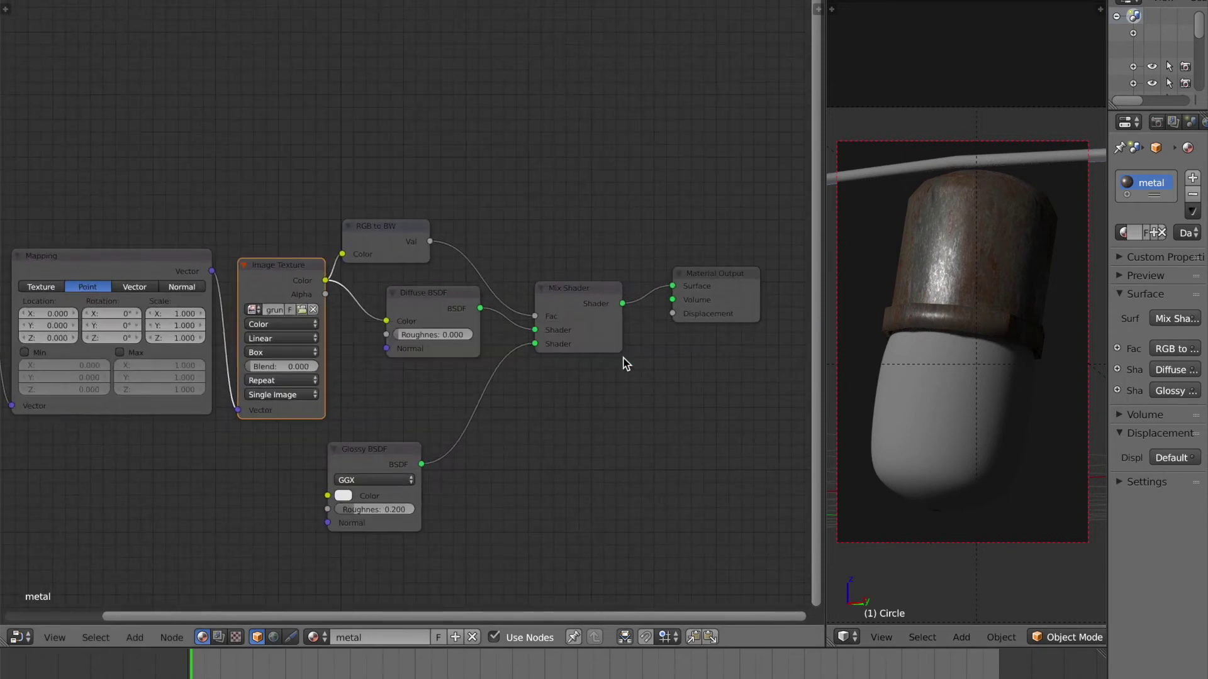
Spread out the shader nodes, widening the gap between the Image Texture node and the Diffuse and Glossy nodes, and save the file
scroll(626, 364, "down", 2)
scroll(633, 356, "down", 2, "ctrl")
left_click_drag(585, 310, 723, 314)
left_click_drag(473, 307, 594, 303)
left_click_drag(297, 422, 410, 306)
left_click_drag(391, 309, 487, 318)
left_click_drag(342, 255, 467, 247)
left_click_drag(456, 312, 472, 336)
key("Escape")
left_click_drag(239, 282, 244, 278)
key("ctrl+s")
left_click(273, 306)
left_click_drag(463, 250, 372, 235)
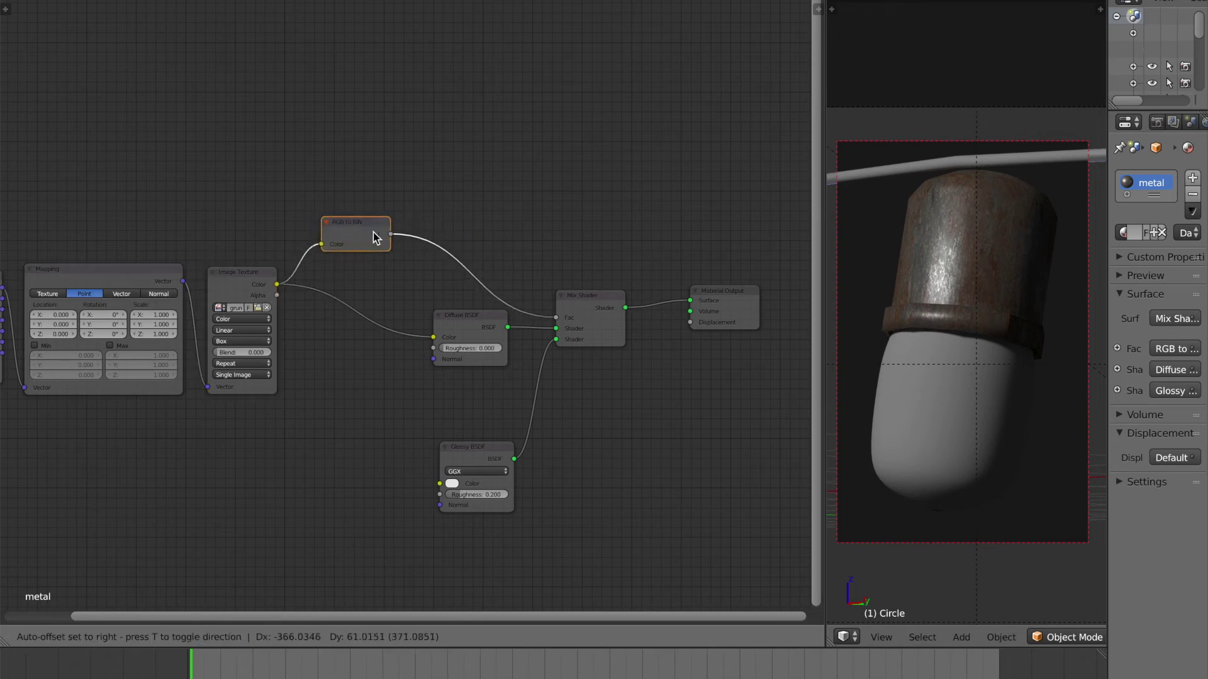
Add a Bump node just before the Glossy BSDF node
key("shift+a")
left_click(373, 234)
type("bump")
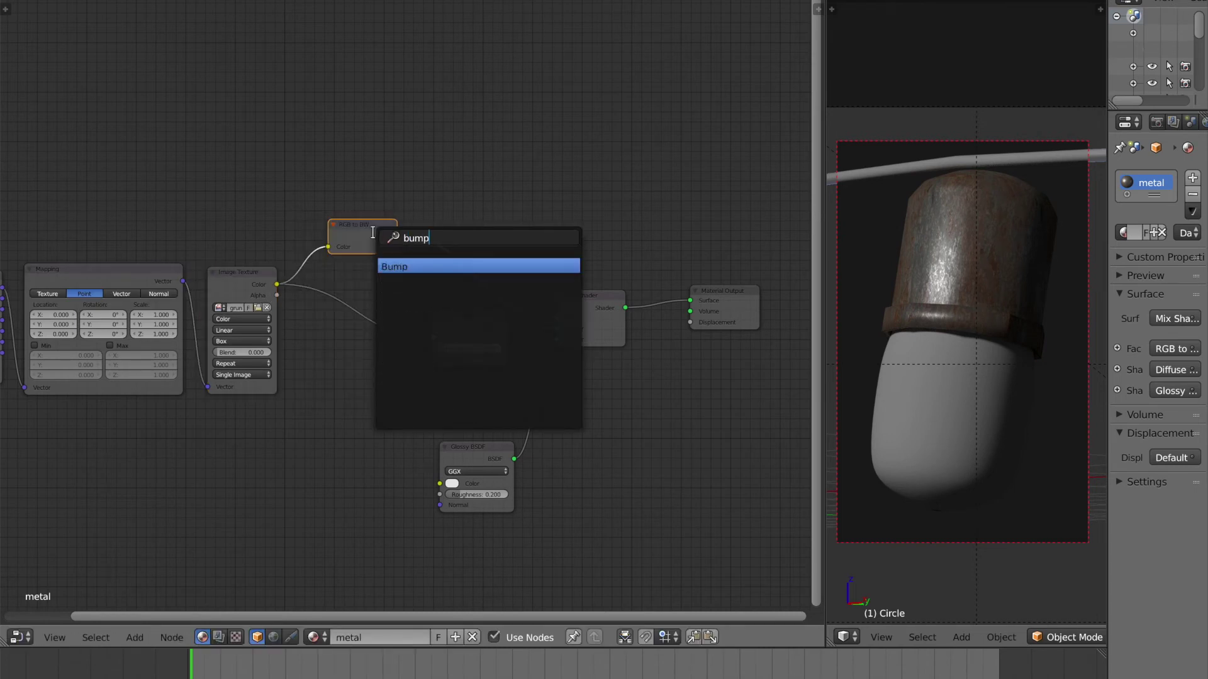
key("Return")
left_click(347, 452)
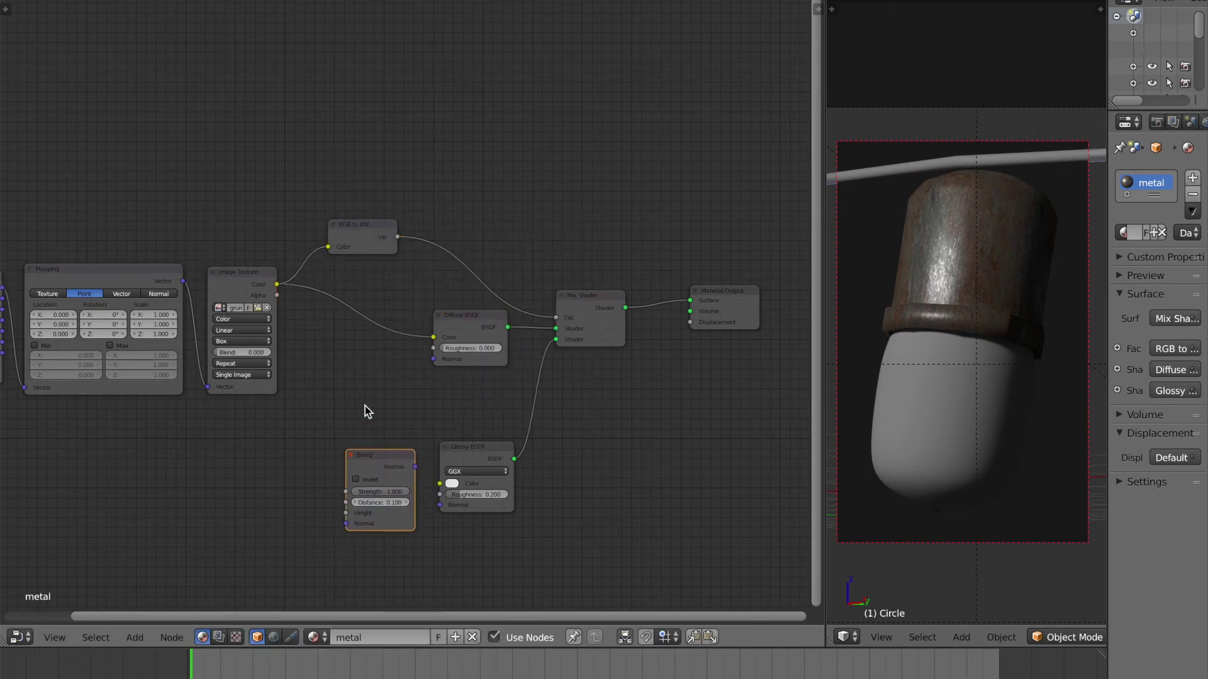
Connect the RGB to BW Val to the Bump Height, and the Bump Normal to both the Diffuse and Glossy Normal inputs
left_click_drag(368, 243, 346, 512)
left_click_drag(380, 467, 436, 356)
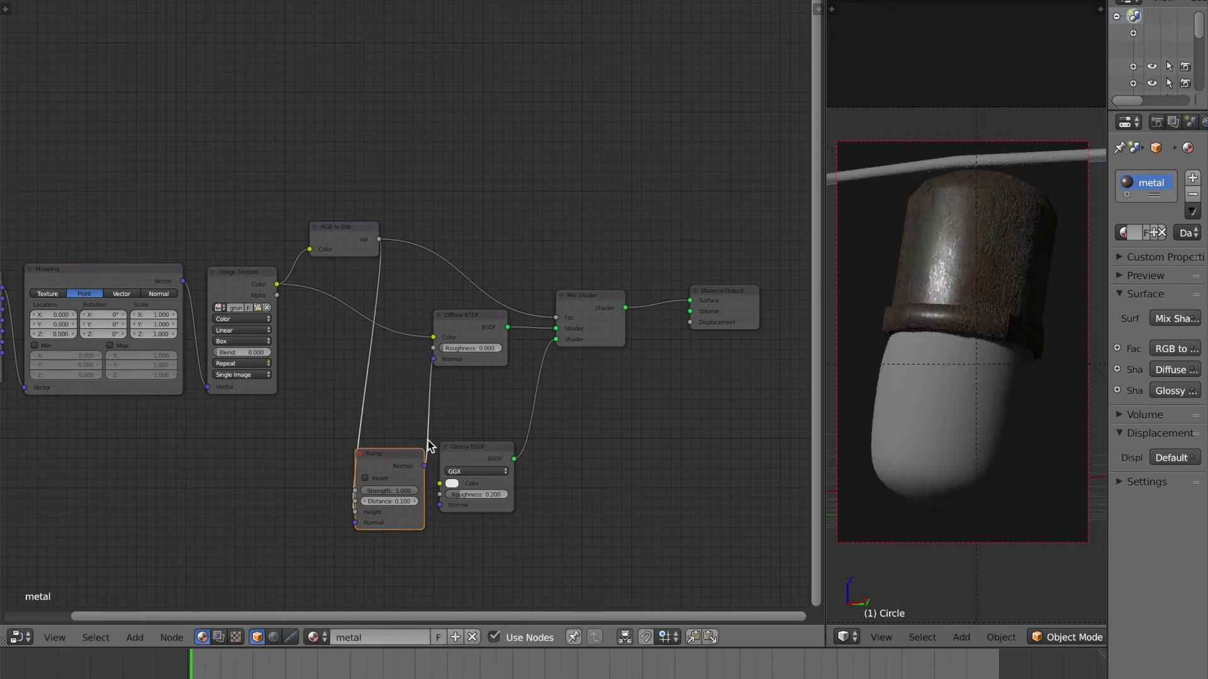
left_click_drag(423, 468, 440, 505)
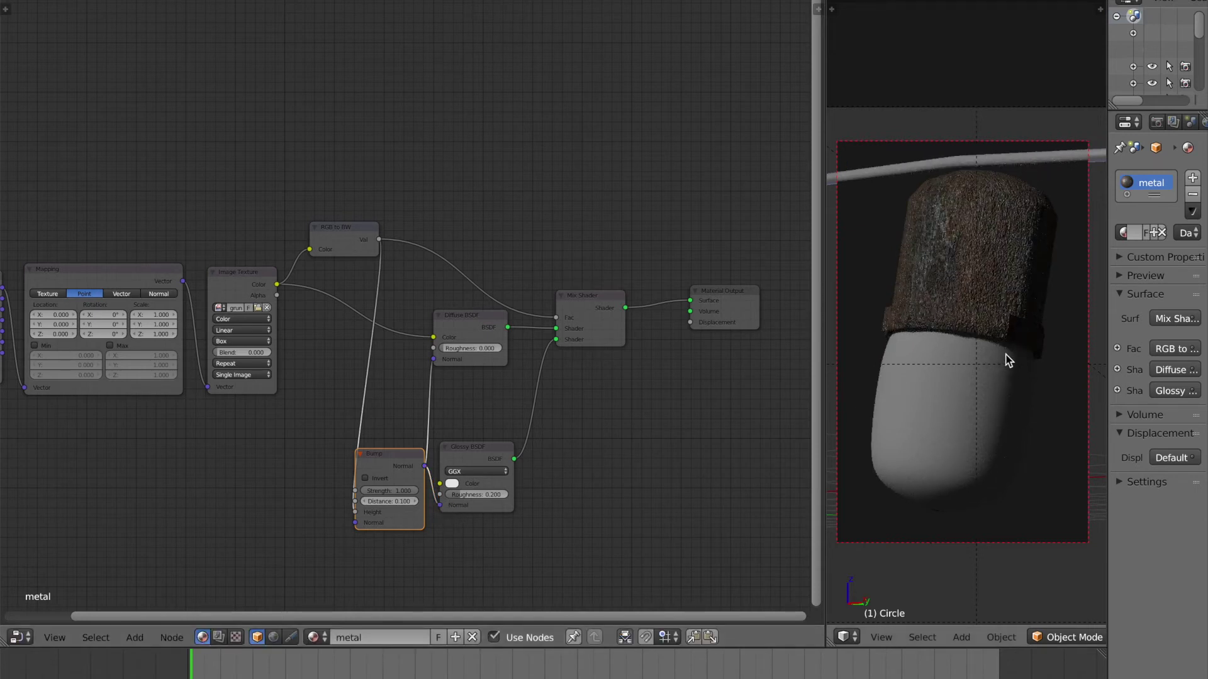
Set the Bump node's Strength to 0.336
scroll(409, 547, "up", 5)
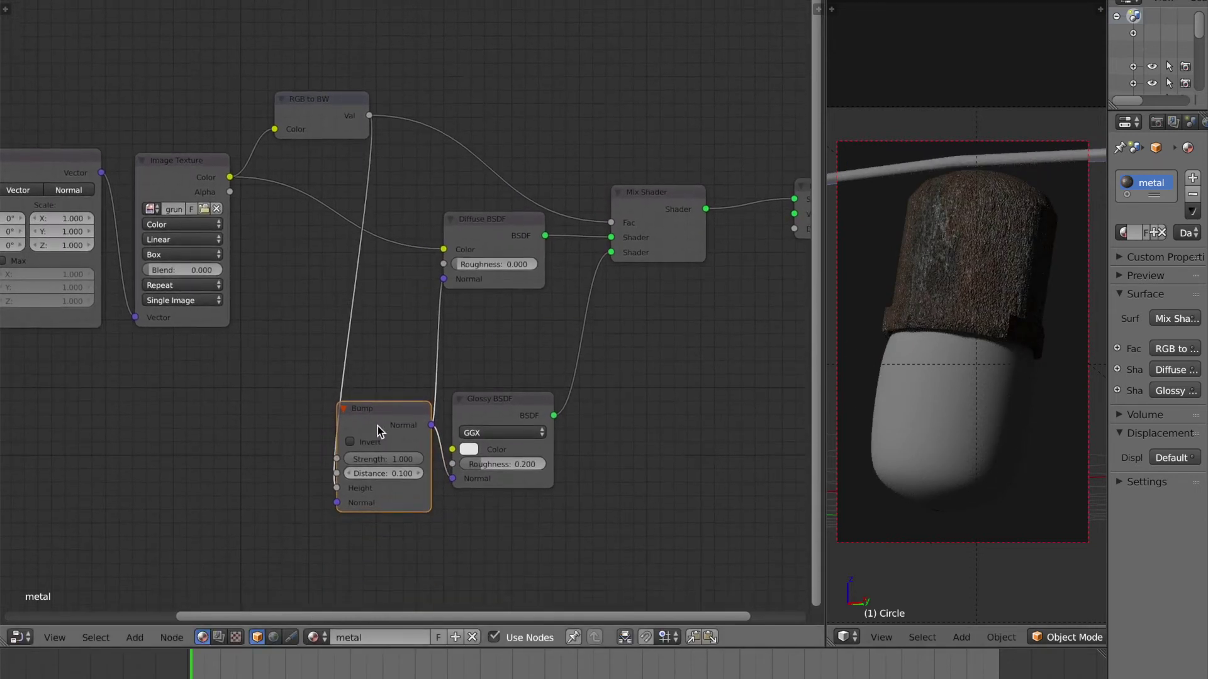
middle_click_drag(383, 472, 396, 318)
left_click_drag(423, 448, 354, 445)
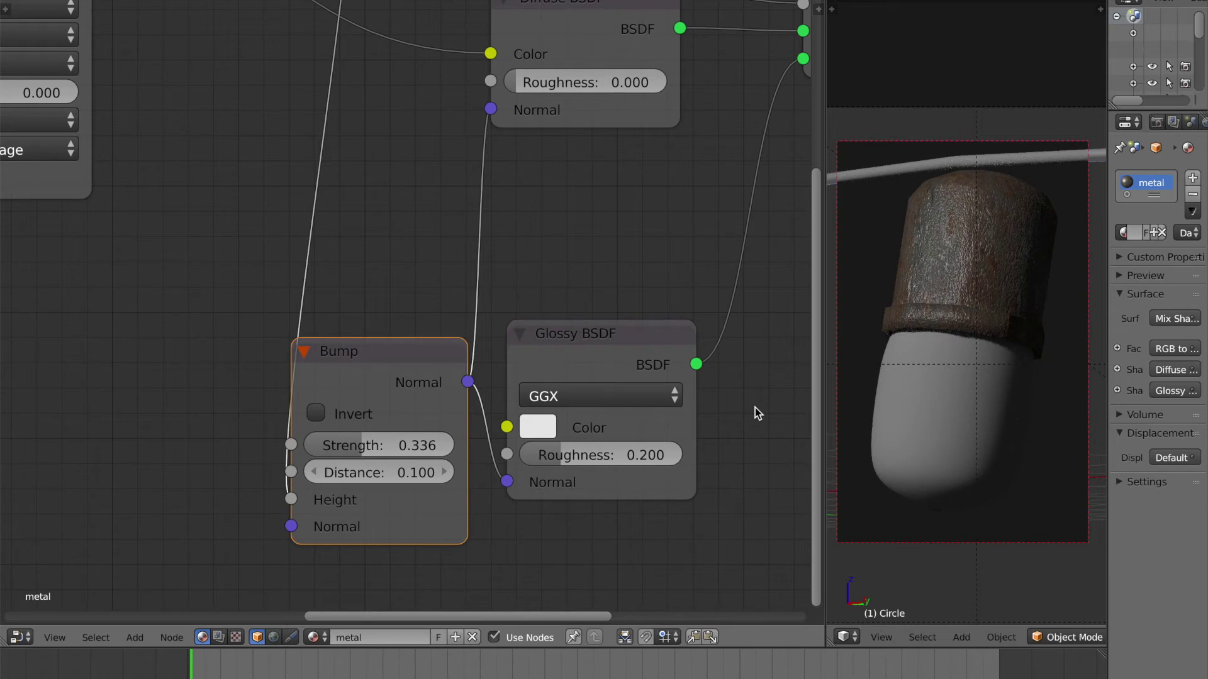
scroll(658, 451, "down", 1)
Save the blend file with the reduced bump strength
key("ctrl+s")
left_click(700, 404)
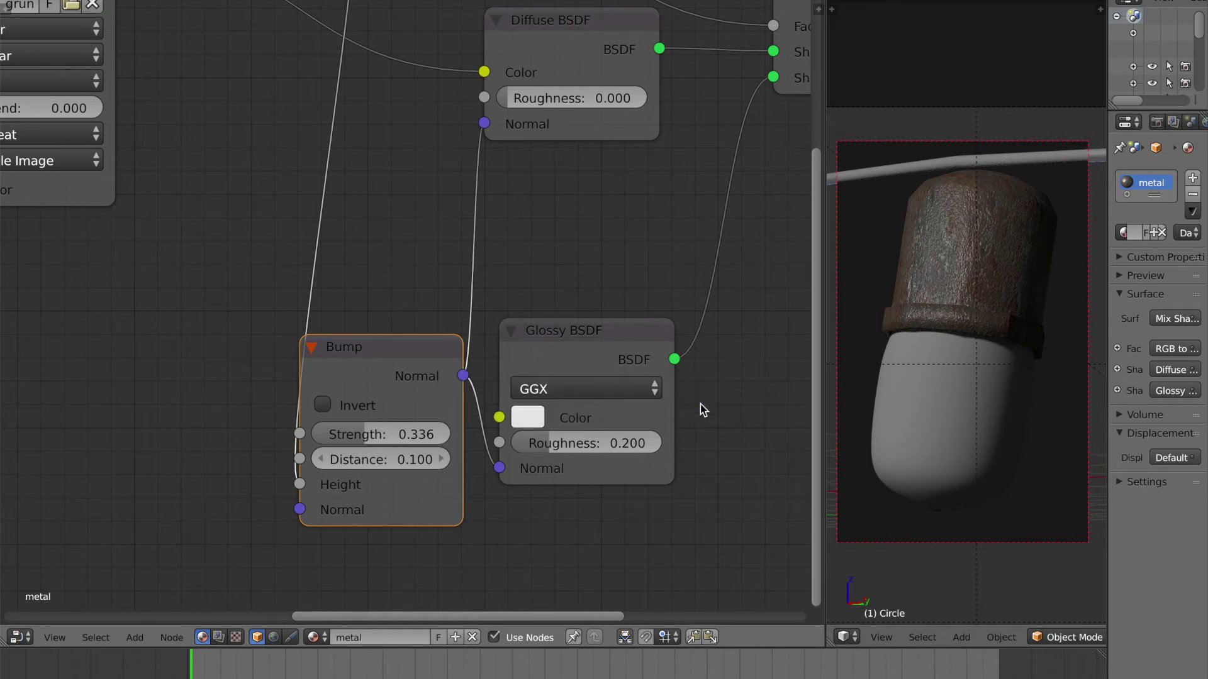
key("ctrl+s")
left_click(700, 404)
scroll(673, 330, "down", 3)
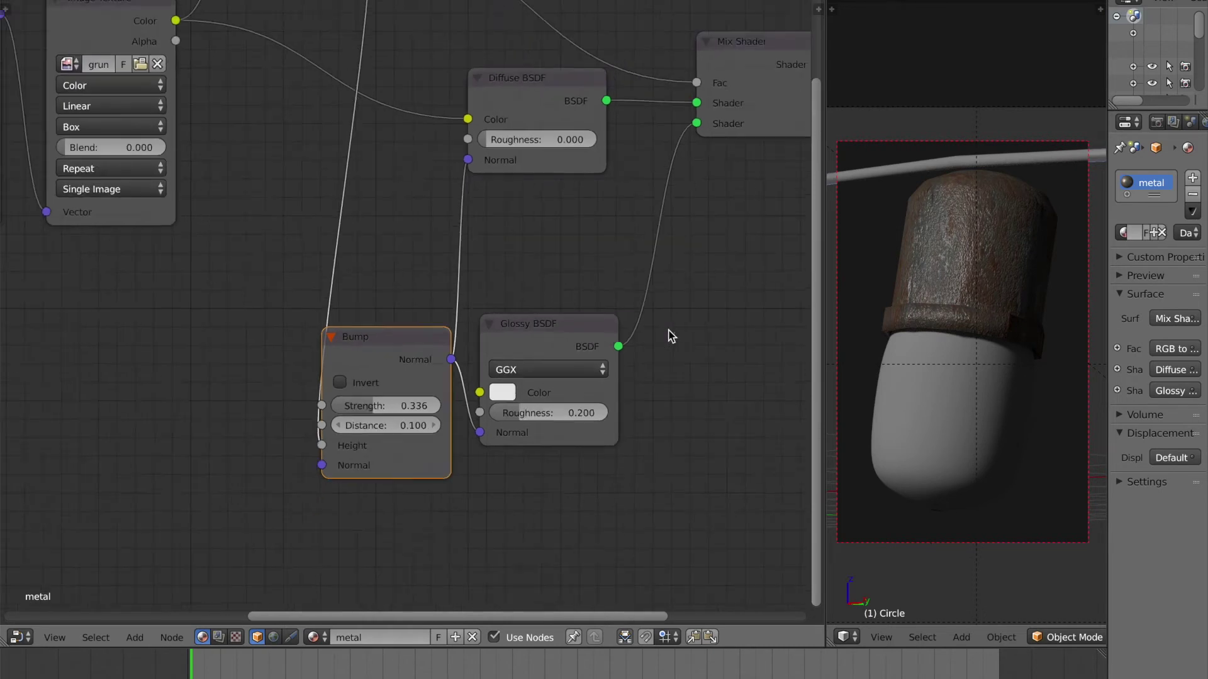
middle_click_drag(669, 337, 596, 391)
key("ctrl+s")
left_click(591, 334)
Insert an RGB Curves node into the color link between the Image Texture and the Diffuse BSDF
key("shift+a")
left_click(591, 332)
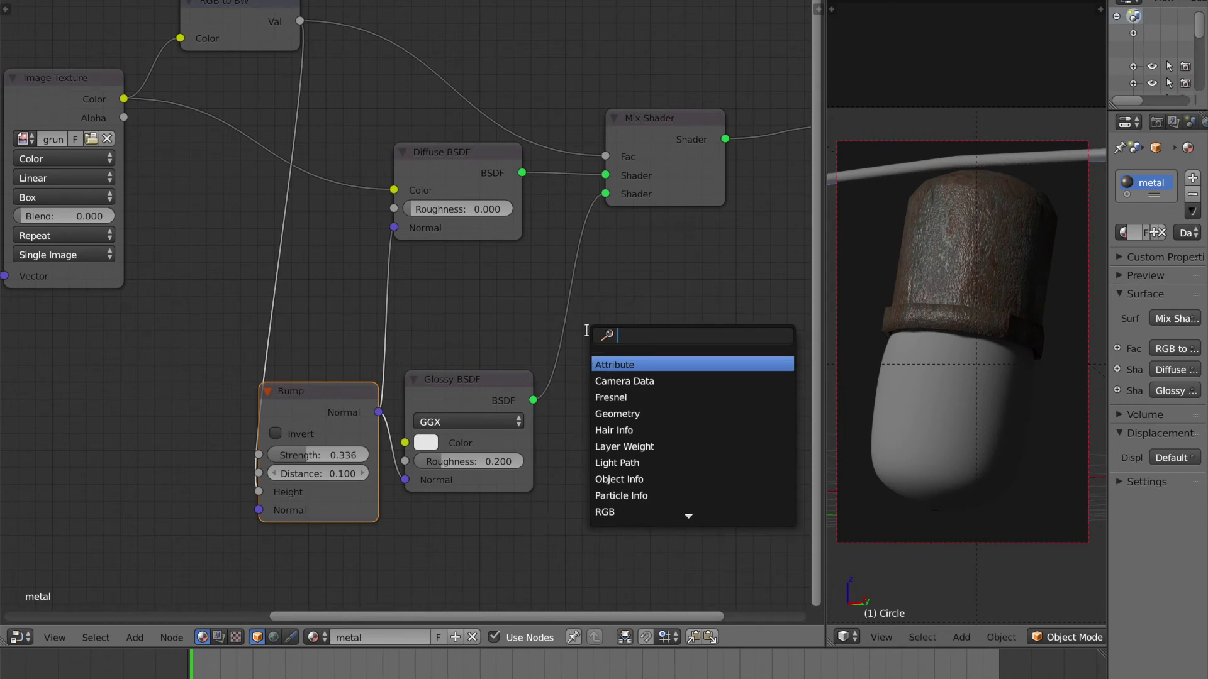
type("rgb")
key("Down")
key("Down")
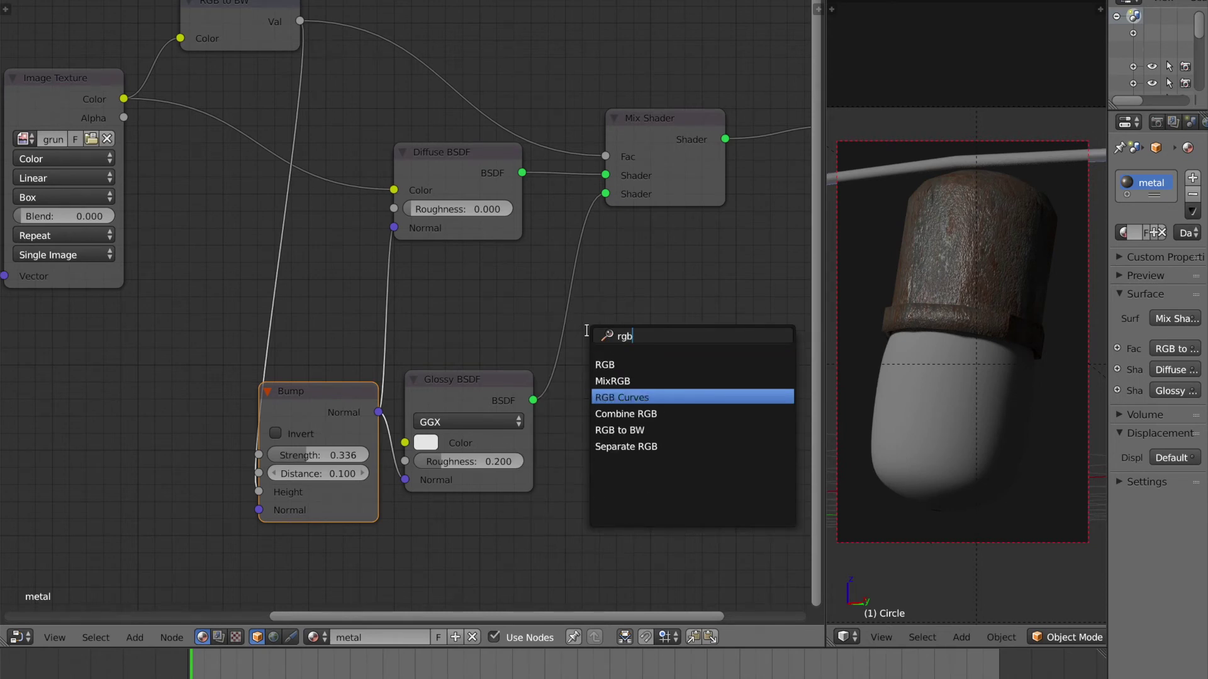
key("Return")
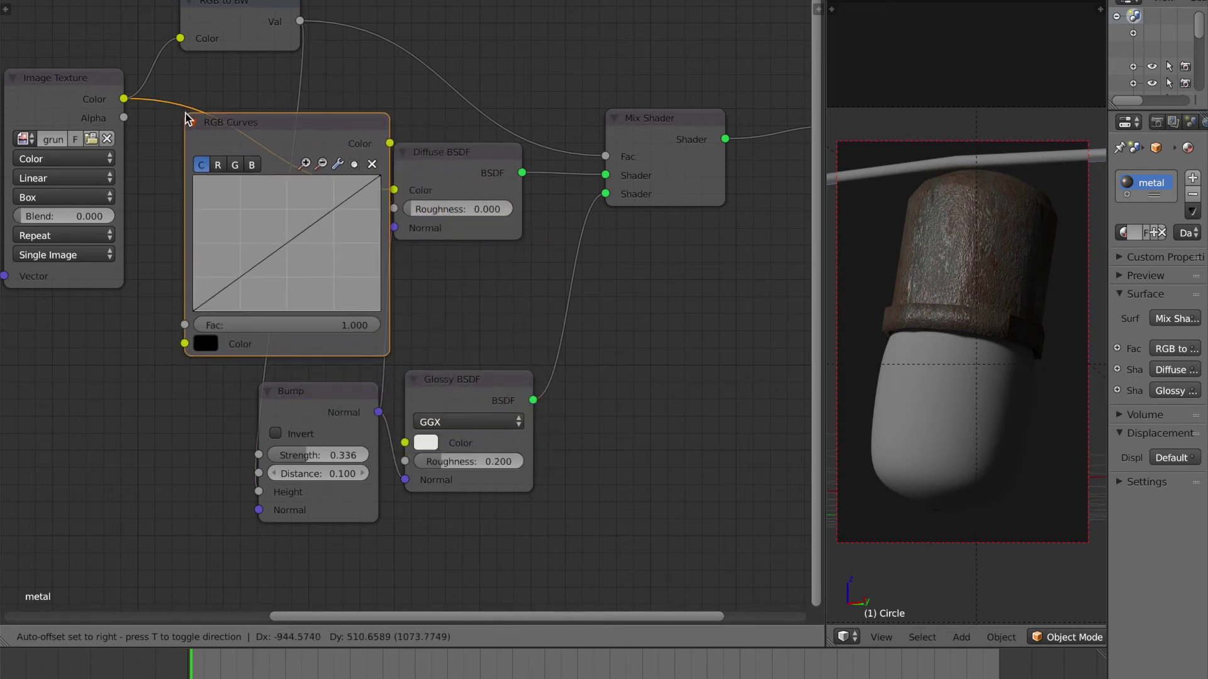
left_click(187, 118)
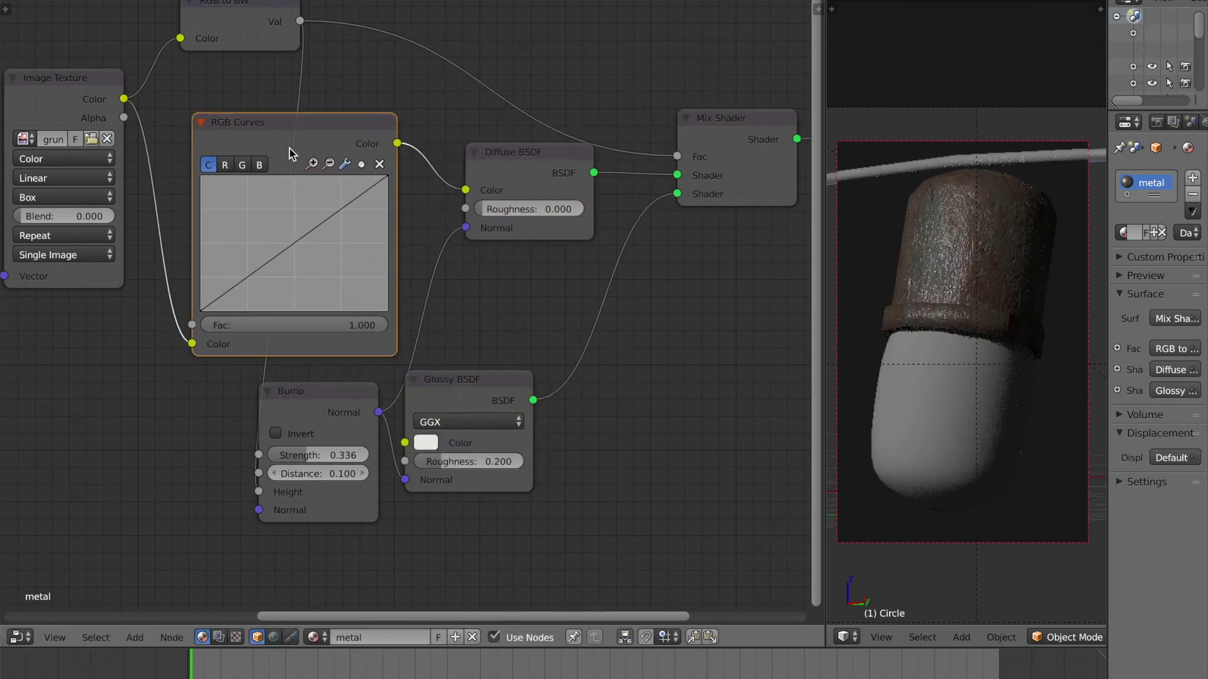
left_click_drag(339, 132, 327, 118)
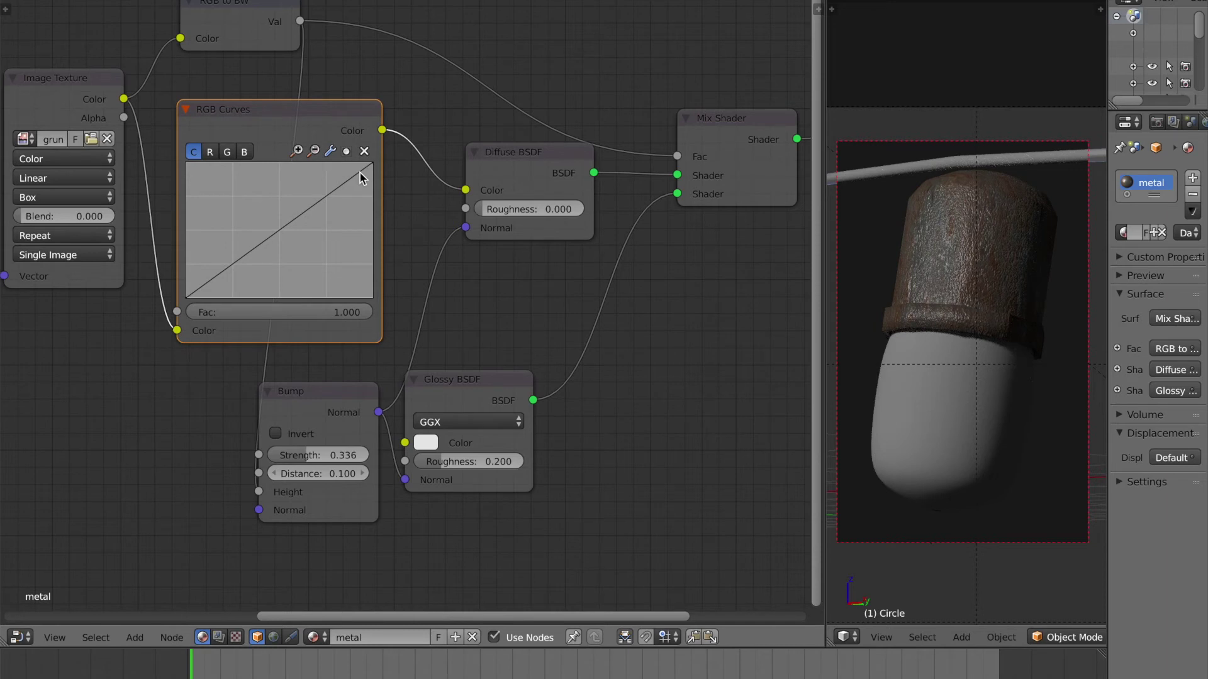
Try bending the combined, red and blue curves of the RGB Curves node, resetting the curves after each trial
mouse_move(268, 230)
left_mouse_down()
mouse_move(323, 249)
mouse_move(250, 207)
mouse_move(280, 234)
left_mouse_up()
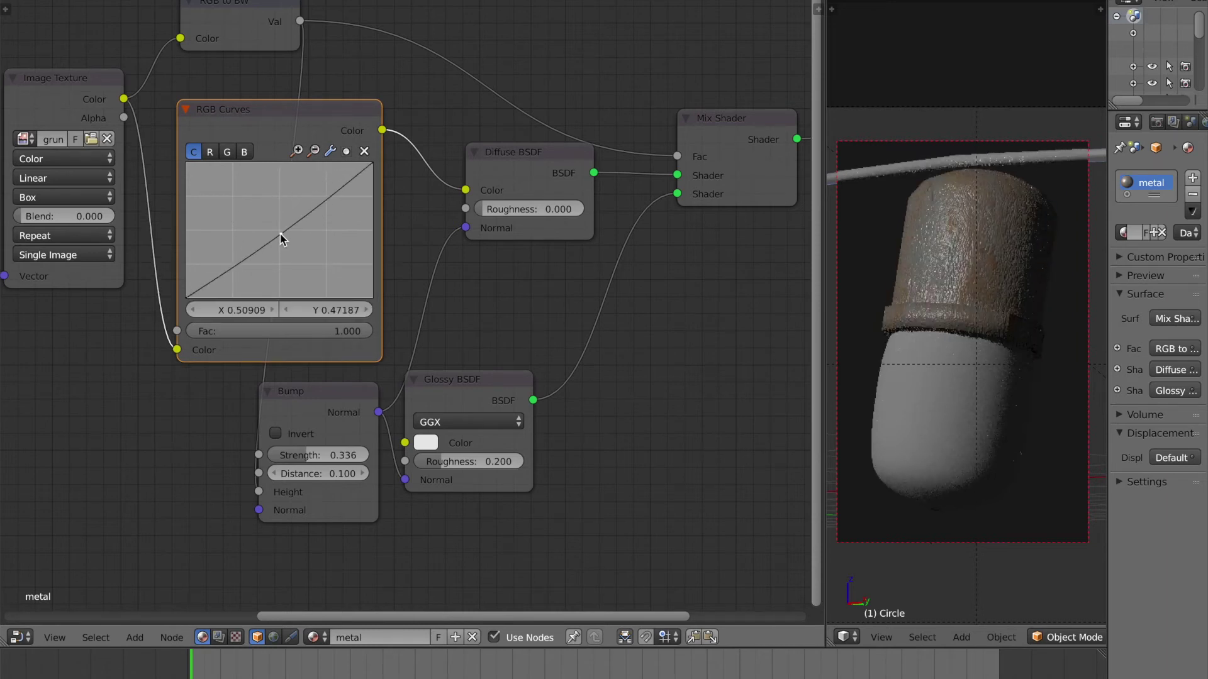
left_click(364, 151)
left_click(211, 152)
left_click_drag(267, 229, 252, 205)
left_click(244, 151)
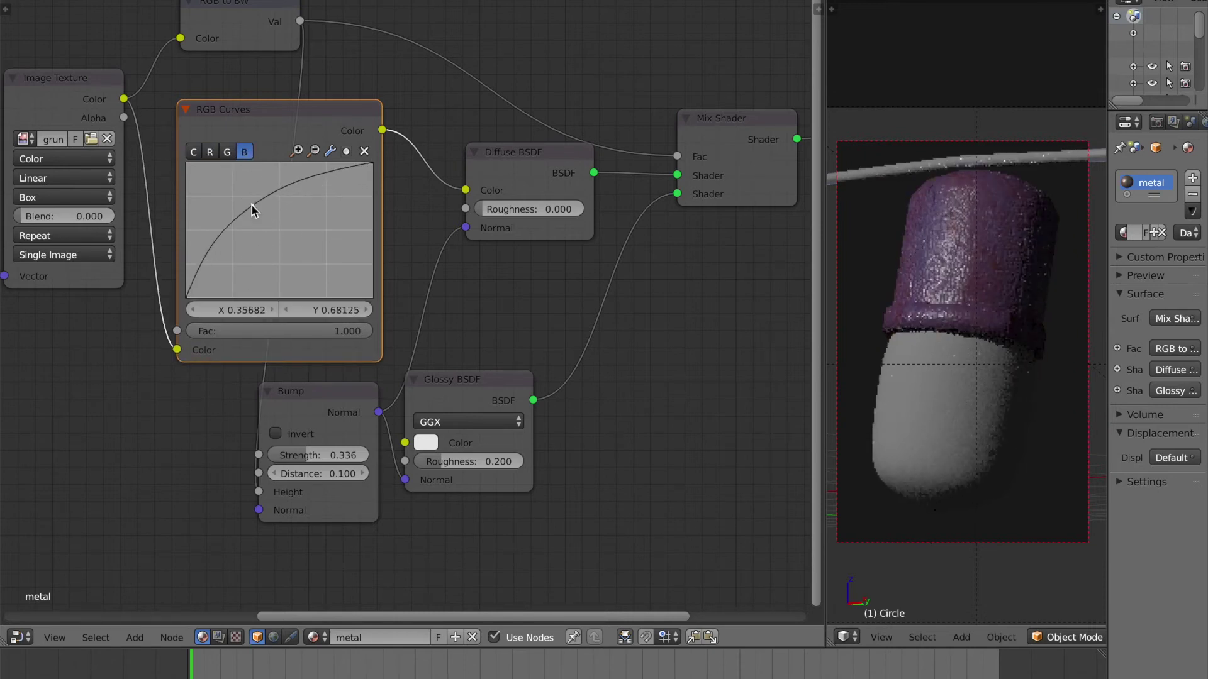
left_click(364, 152)
left_click(209, 152)
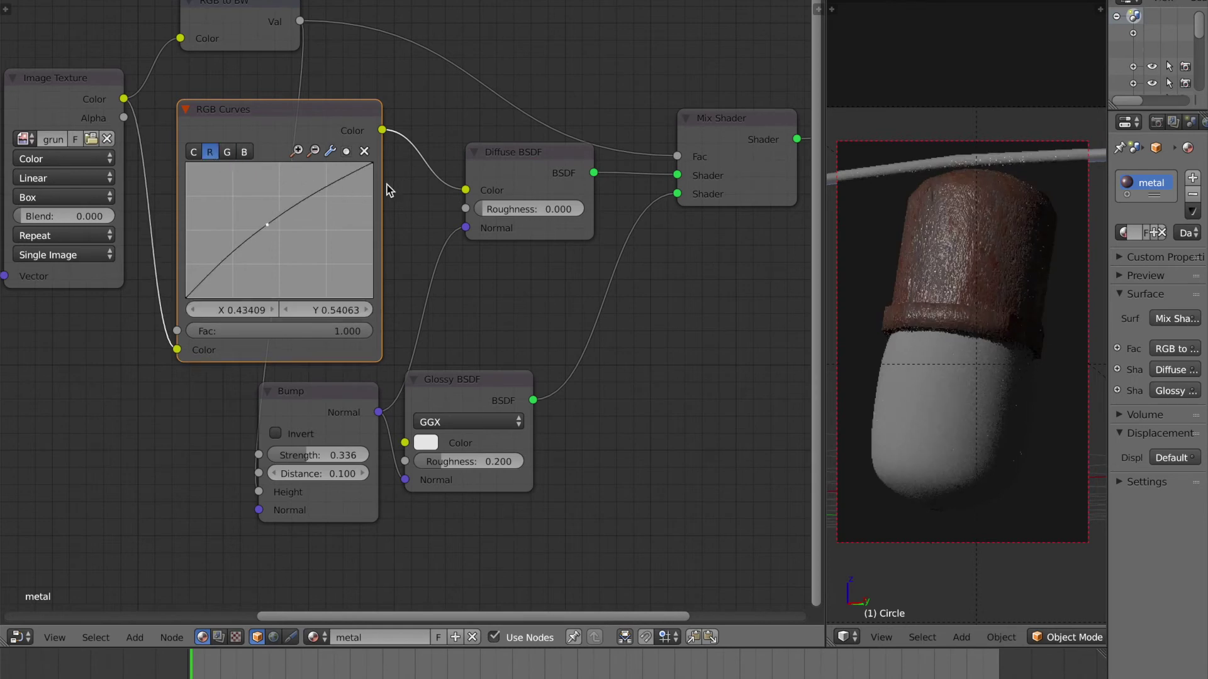
left_click(364, 153)
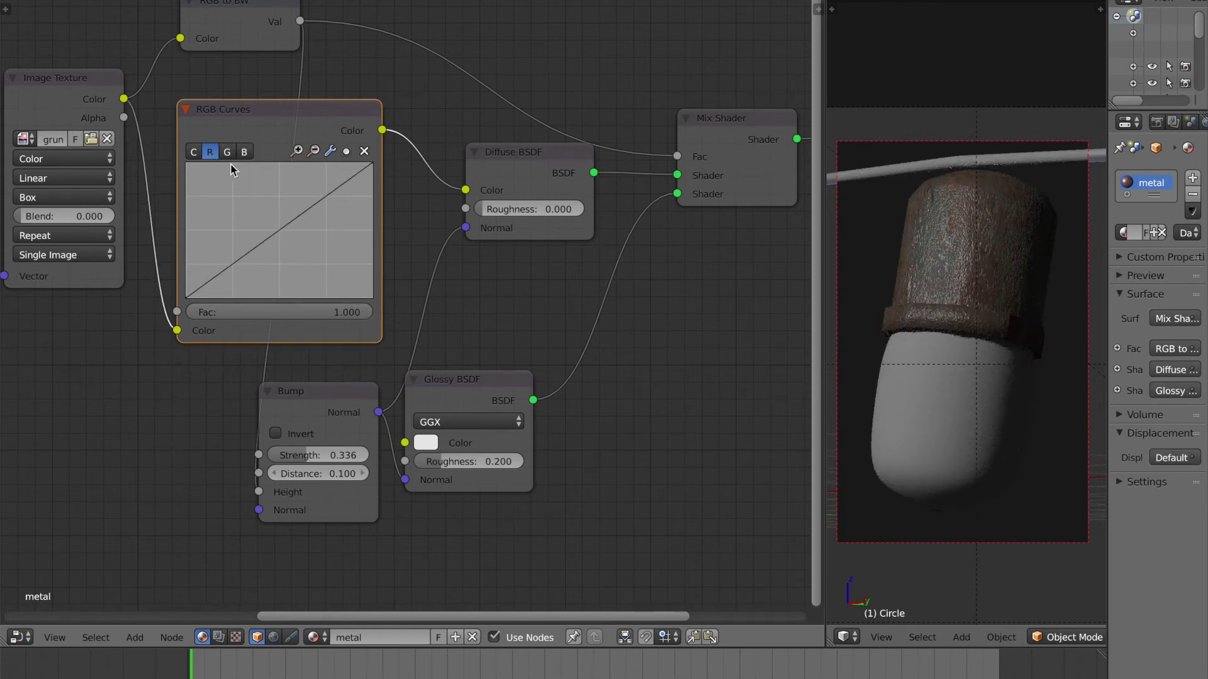
Darken the diffuse color by pulling the combined curve down to a point at X 0.65227, Y 0.30000
left_click_drag(271, 236, 308, 257)
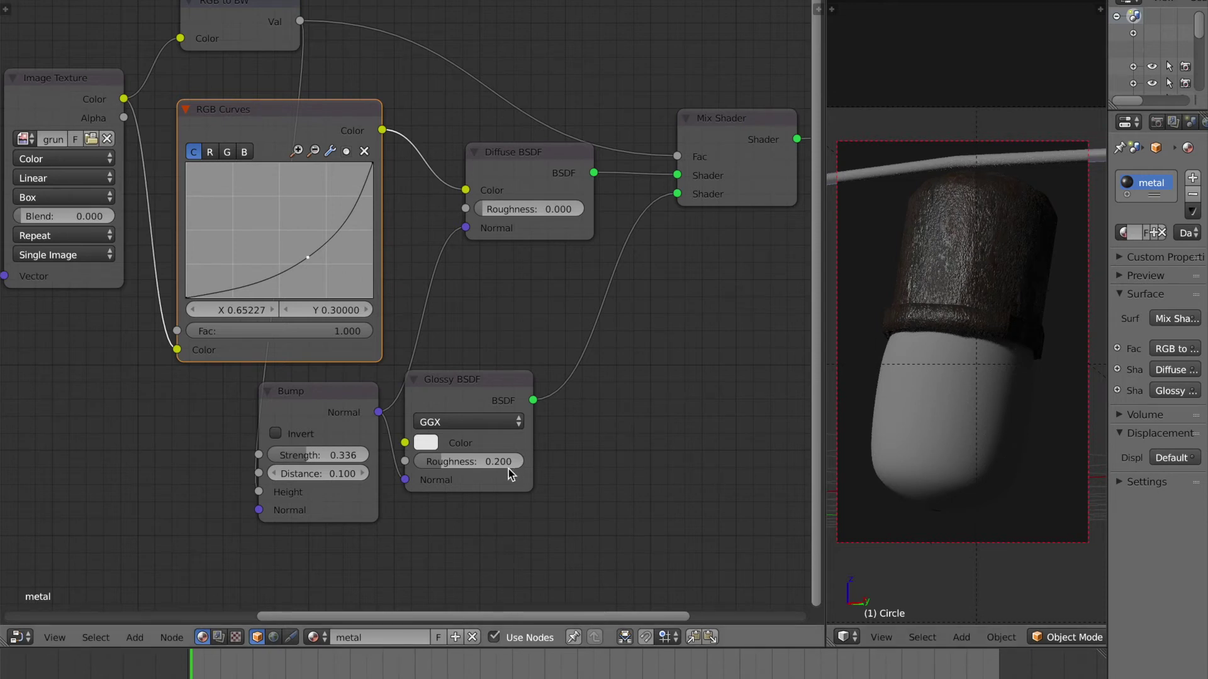
Lower the Glossy BSDF's roughness to 0.158 and save the blend file
mouse_move(486, 466)
left_mouse_down()
mouse_move(499, 467)
mouse_move(481, 466)
left_mouse_up()
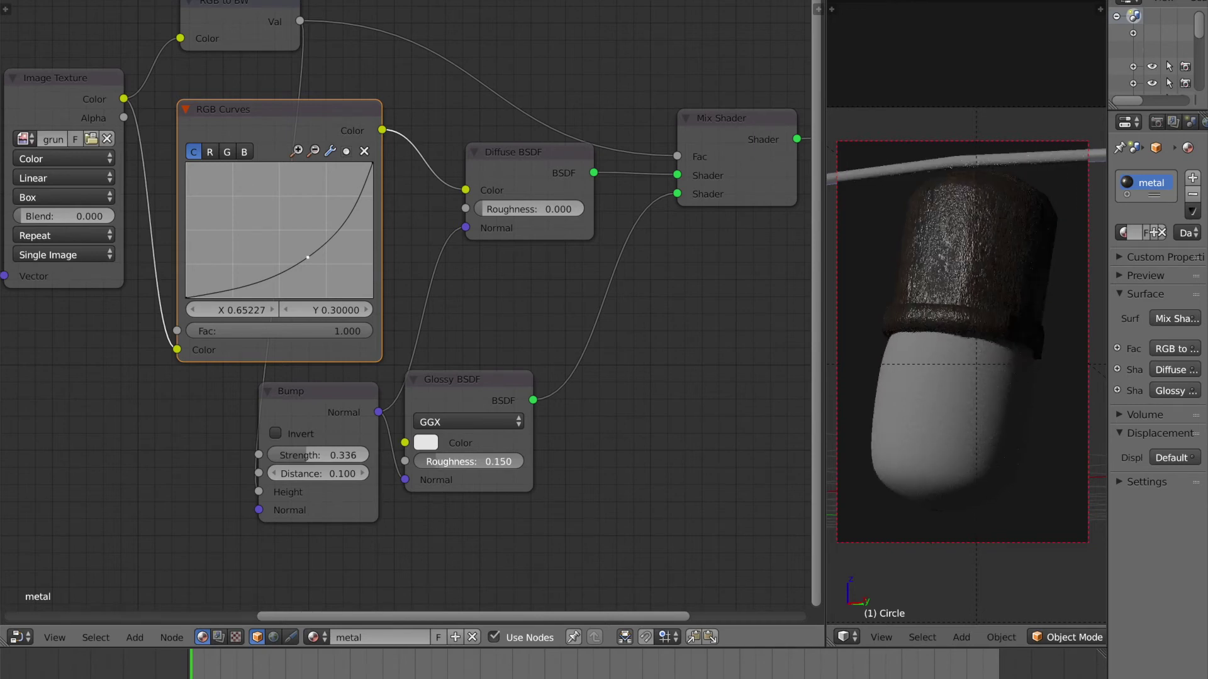
left_click_drag(481, 466, 478, 467)
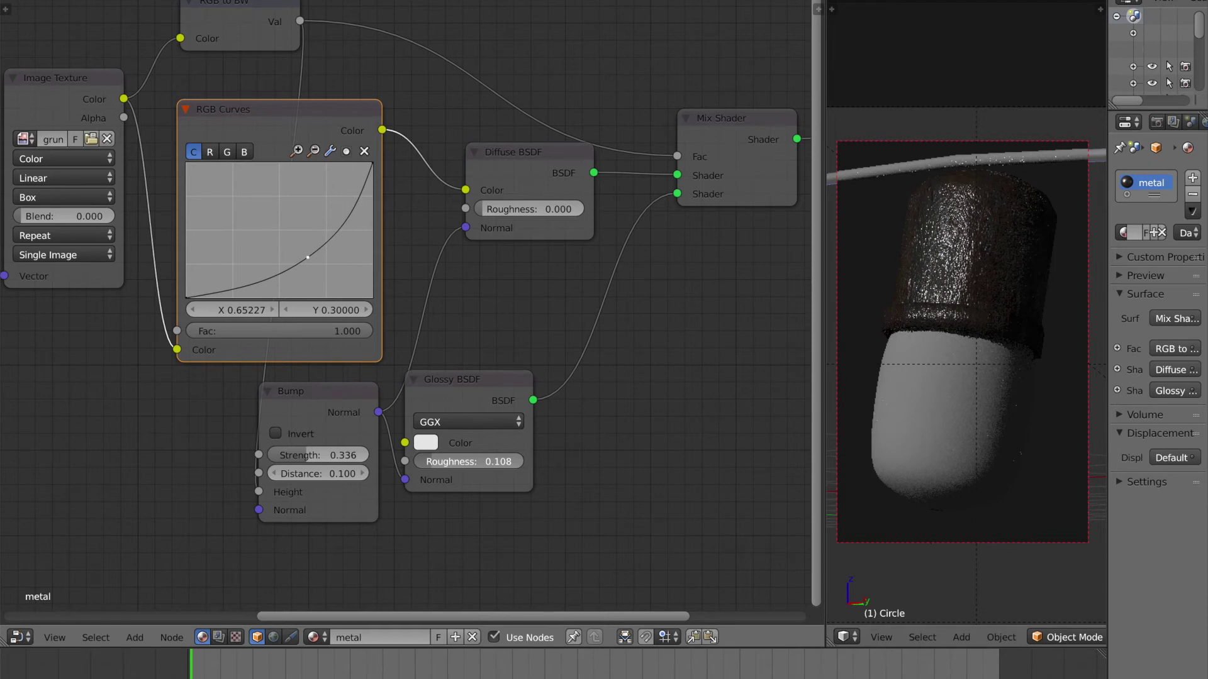
mouse_move(480, 465)
left_mouse_down()
mouse_move(505, 465)
mouse_move(485, 466)
left_mouse_up()
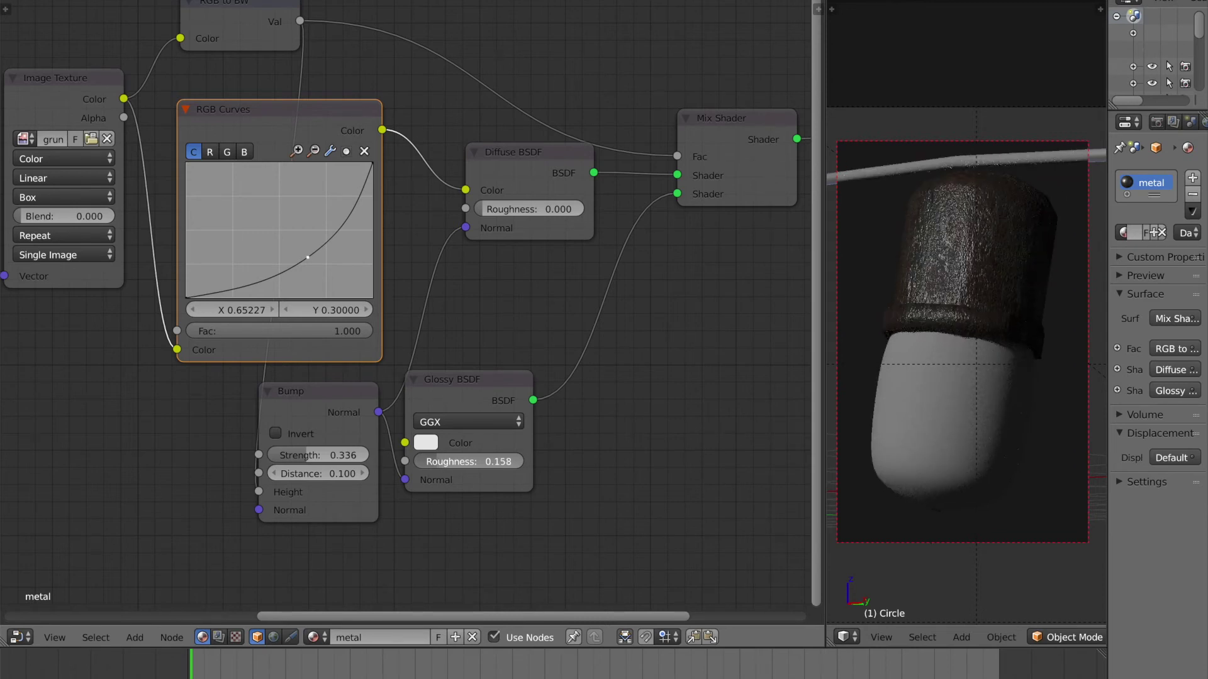
key("ctrl+s")
left_click(528, 420)
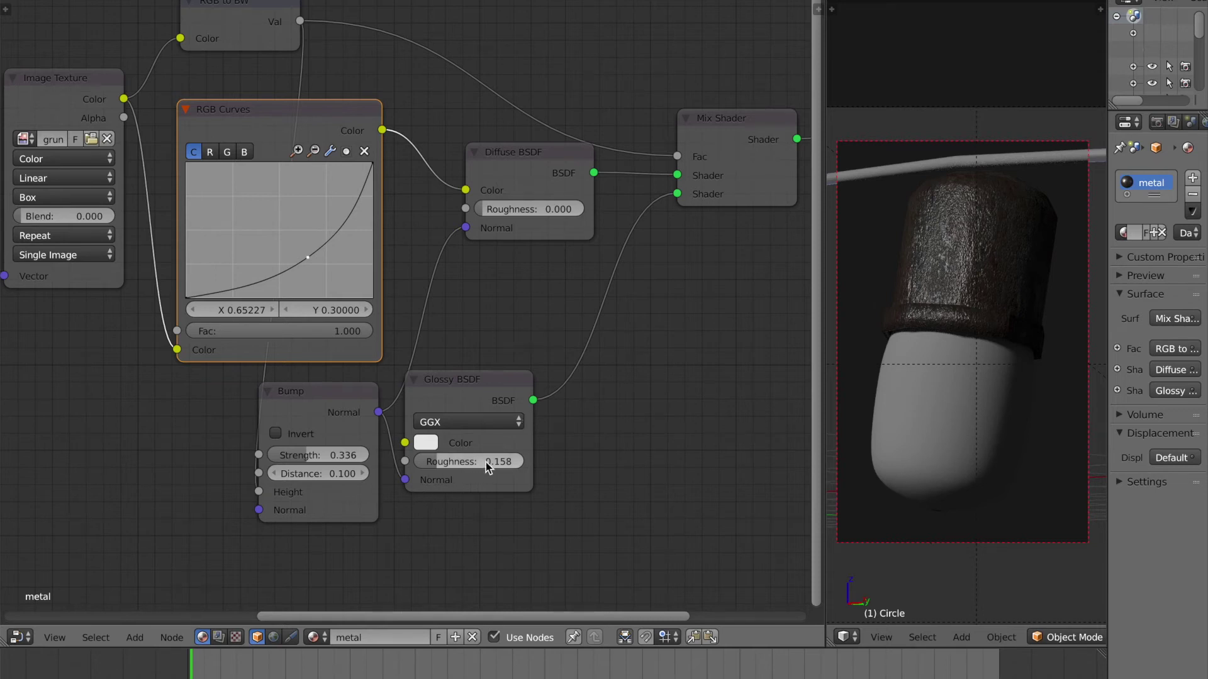
Tint the Glossy BSDF's color to a pale warm beige-pink and save the blend file
scroll(486, 462, "down", 3)
scroll(501, 456, "up", 1)
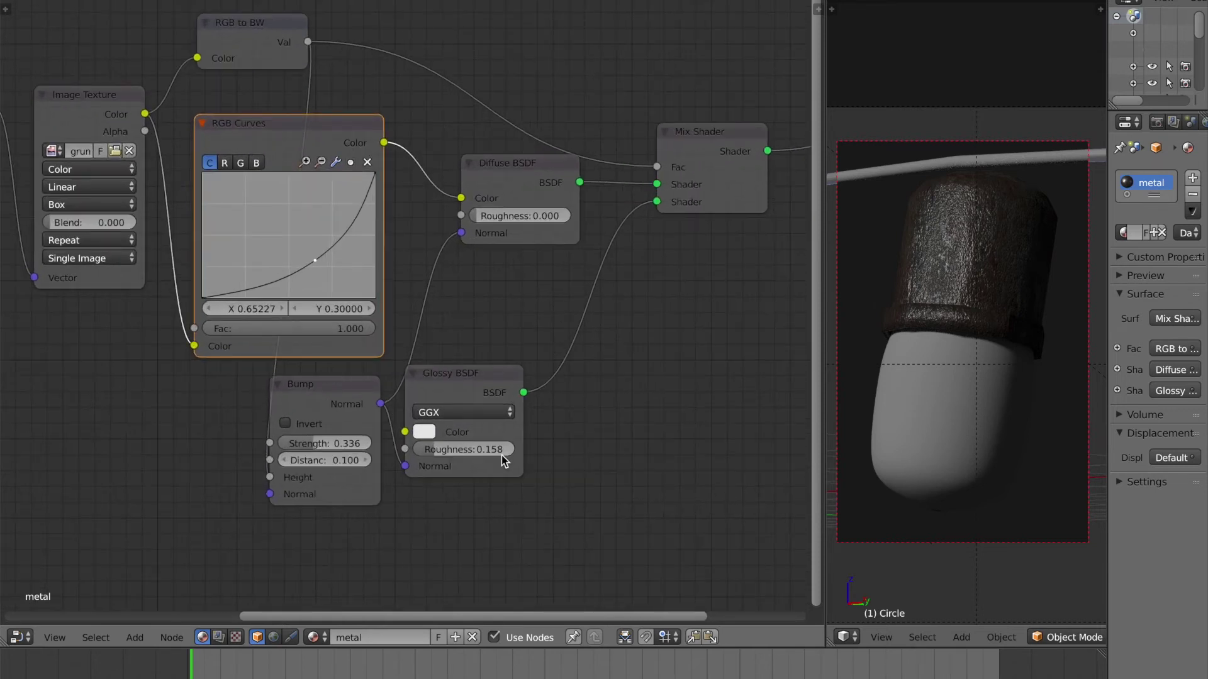
left_click(425, 434)
left_click_drag(477, 288, 476, 269)
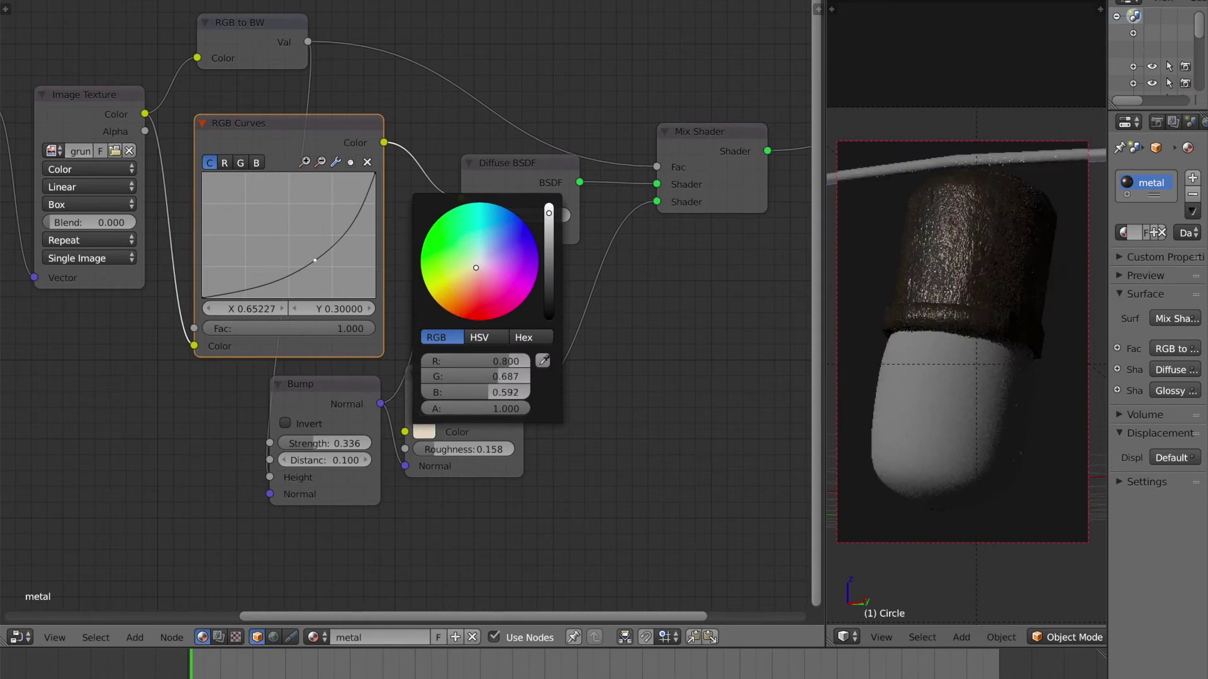
key("ctrl+s")
left_click(651, 320)
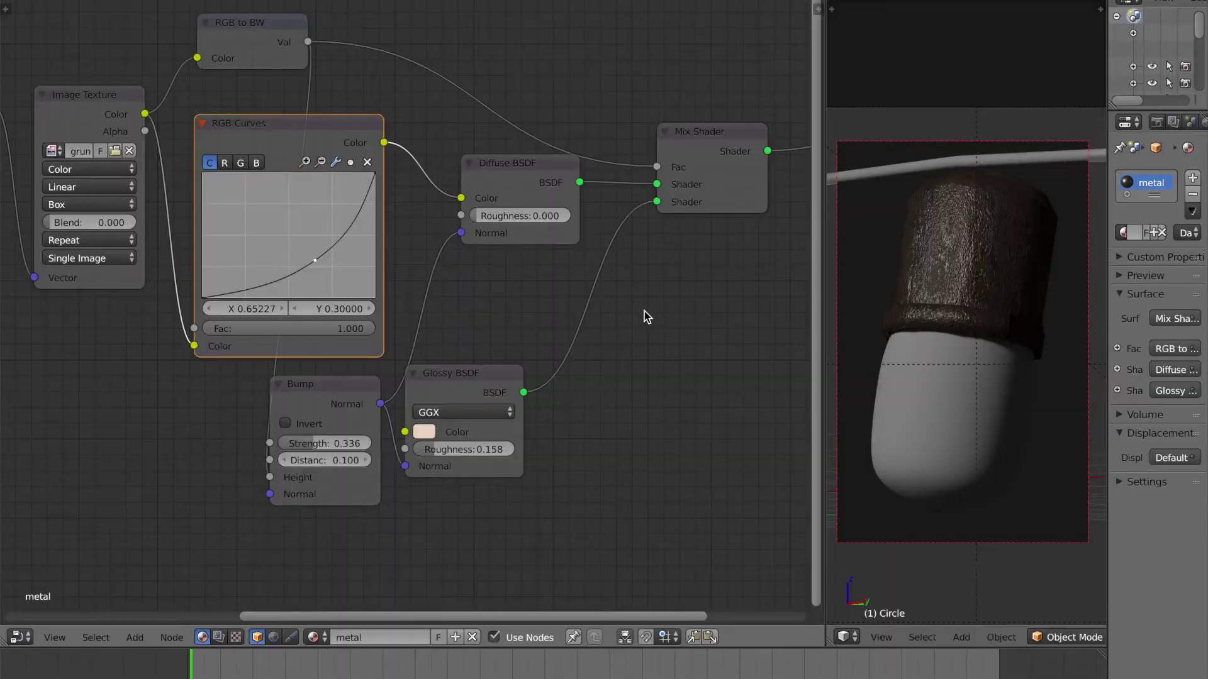
key("ctrl+s")
left_click(654, 312)
Move the Material Output node down and farther away from the Mix Shader
scroll(668, 332, "down", 5)
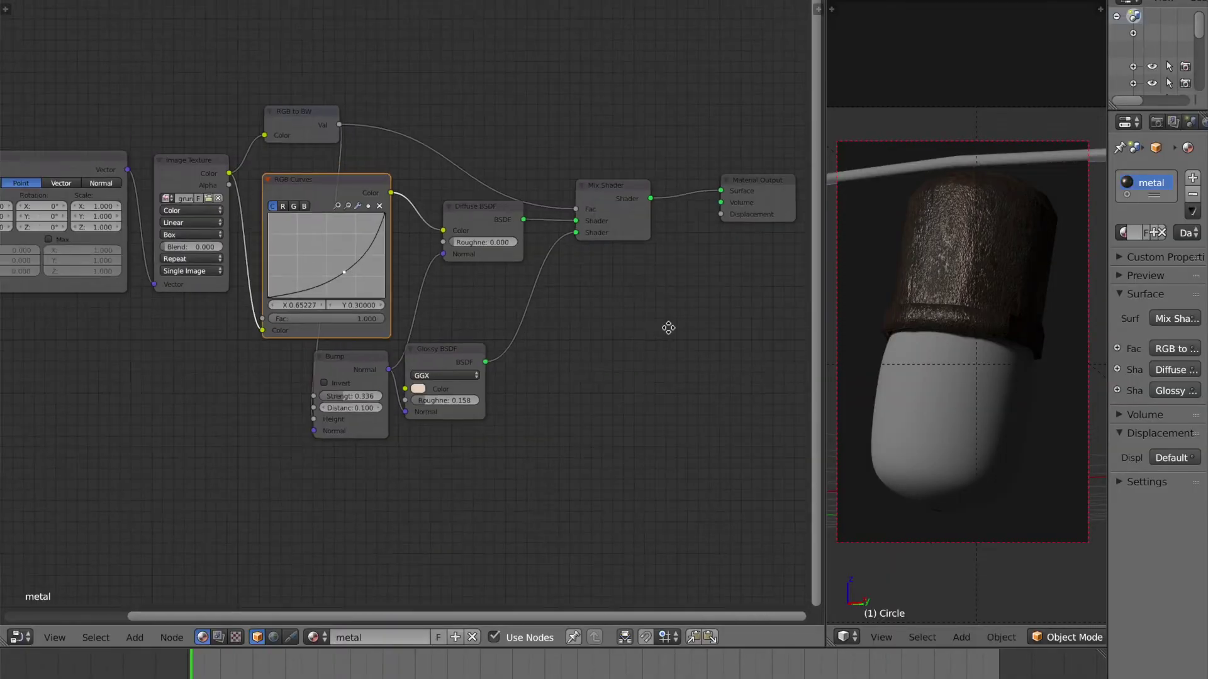
left_click_drag(527, 178, 703, 351)
scroll(549, 330, "down", 2)
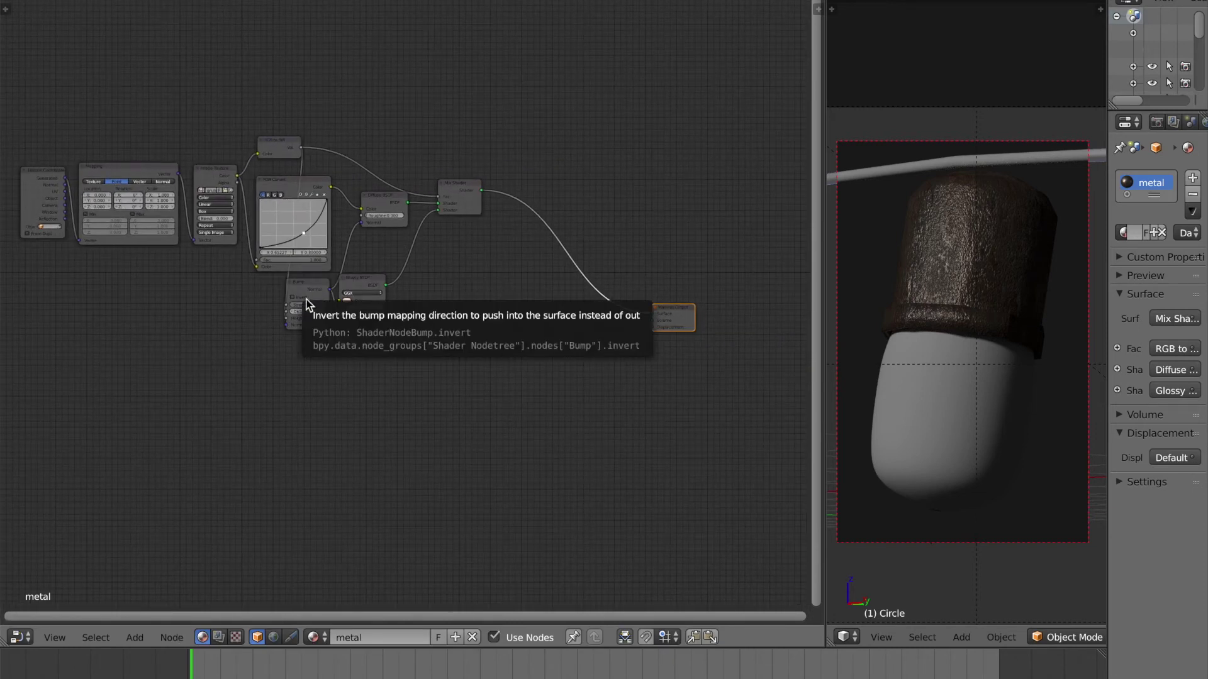
Add a Frame node just above the Texture Coordinate node
key("shift+a")
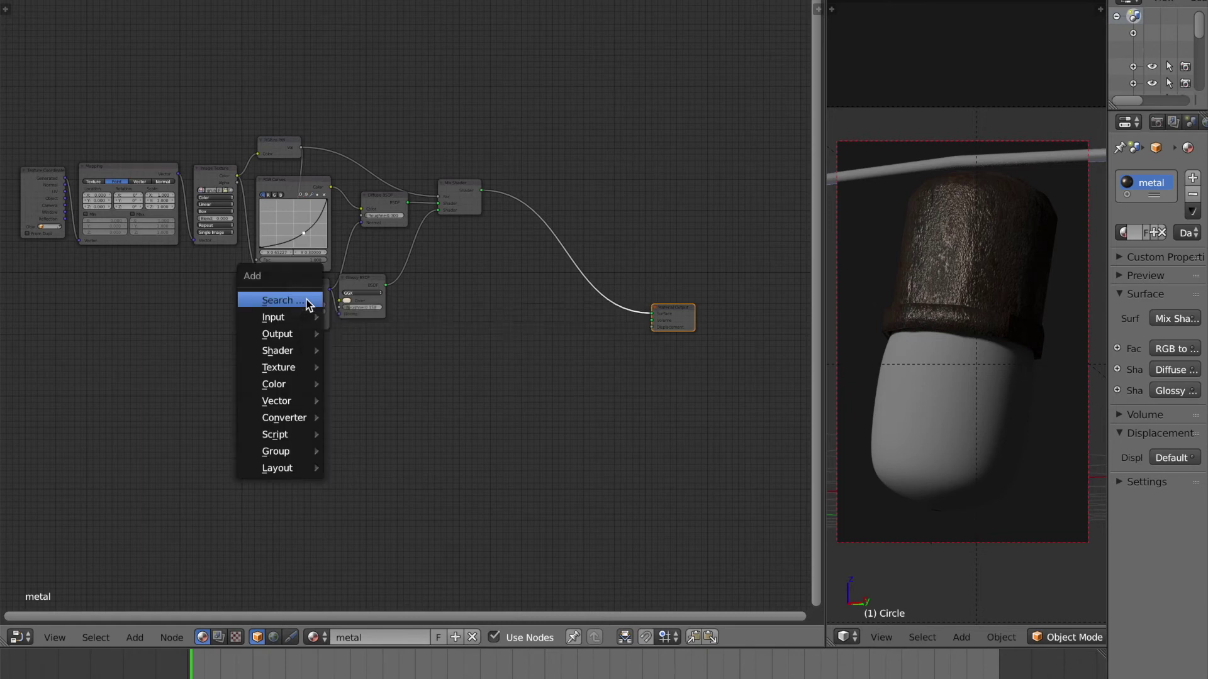
left_click(307, 302)
type("frame")
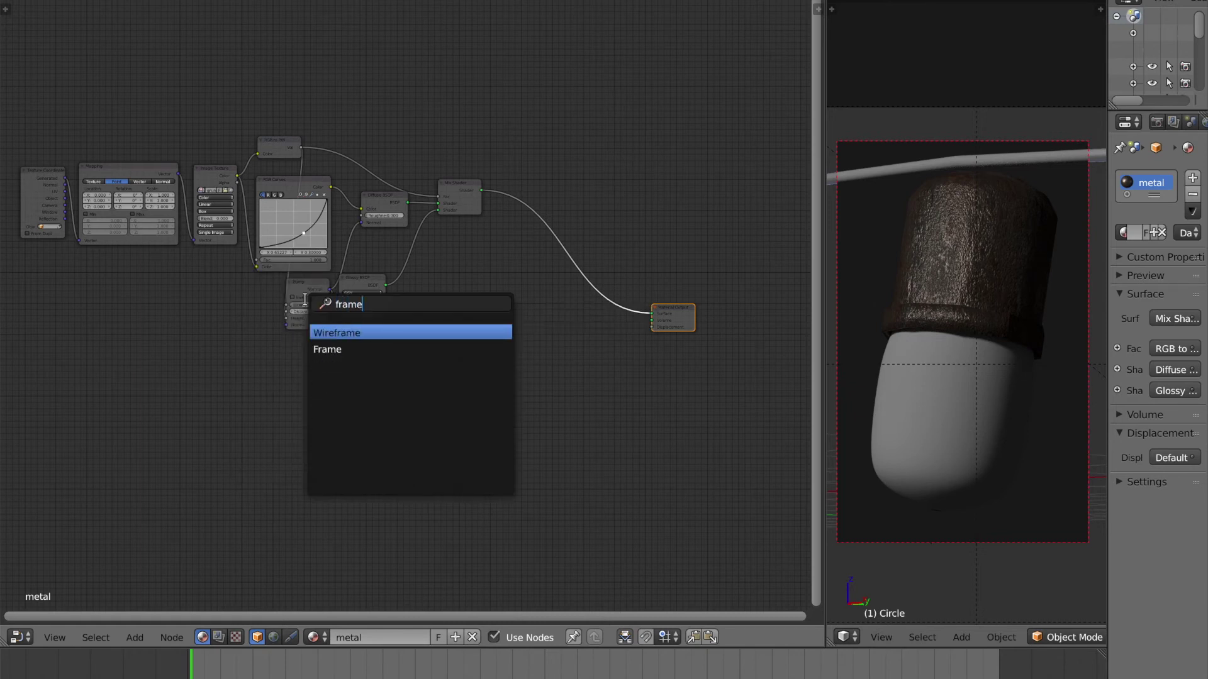
key("Down")
key("Return")
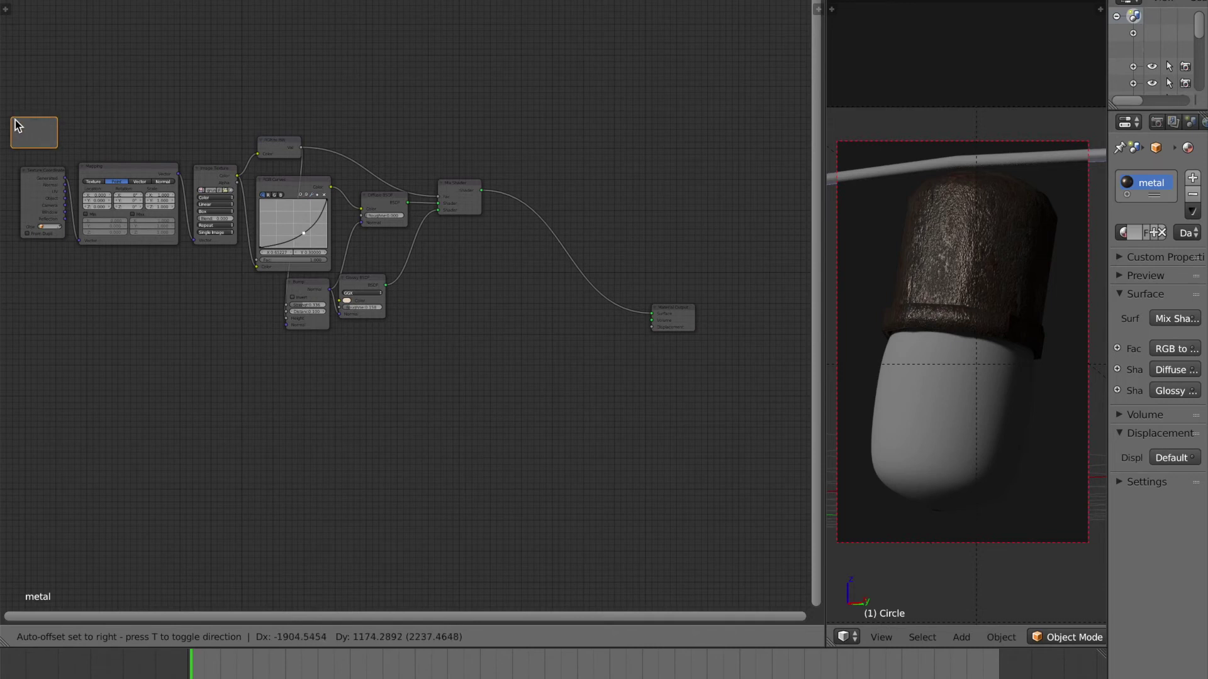
left_click(19, 115)
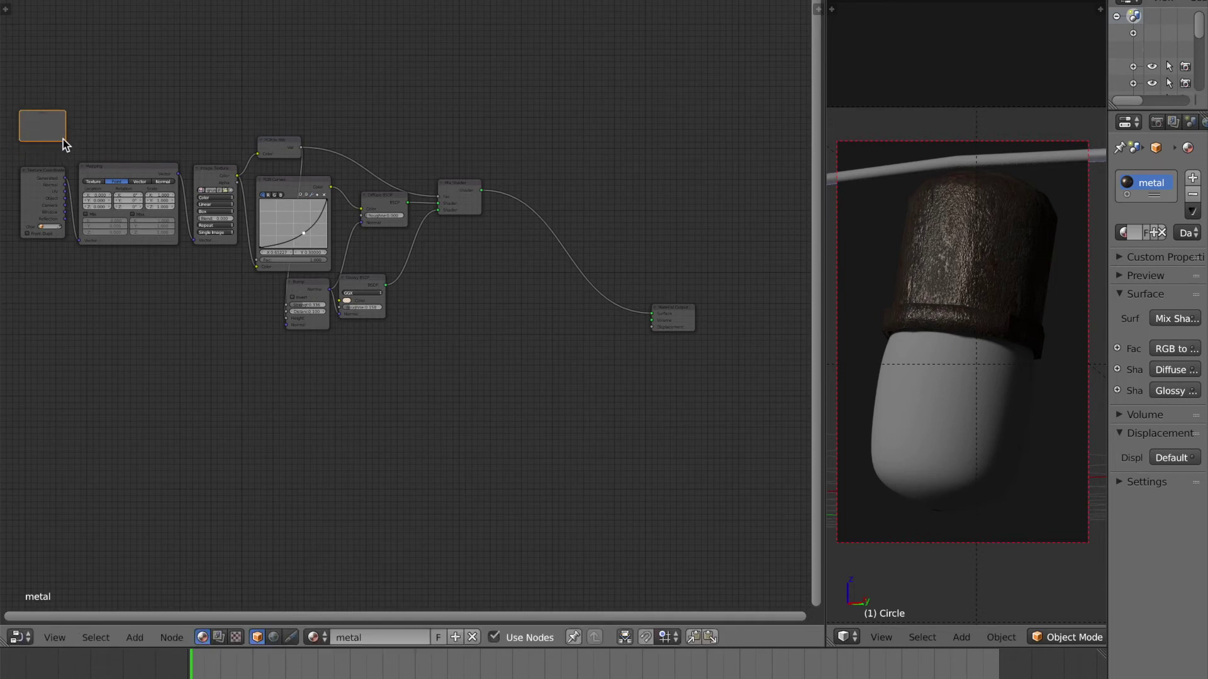
Enlarge the frame so it encloses every metal node except the Material Output
scroll(55, 136, "up", 2)
middle_click_drag(49, 133, 121, 144)
left_click_drag(81, 122, 604, 367)
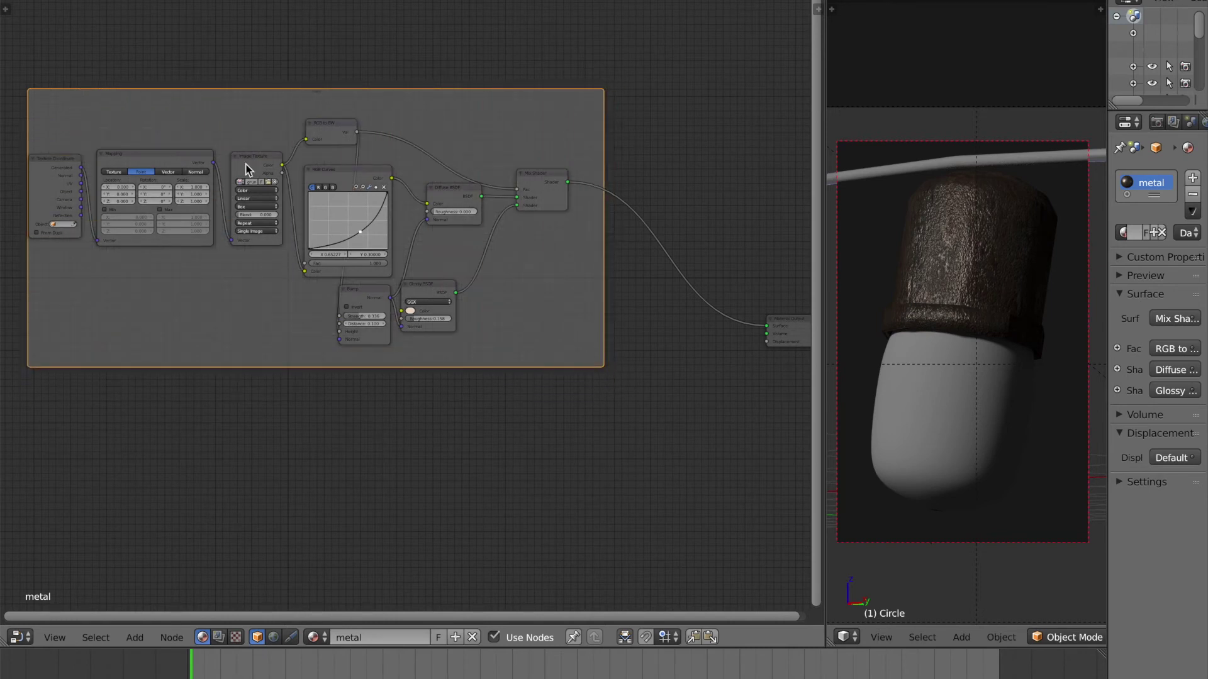
left_click_drag(168, 96, 161, 93)
scroll(666, 118, "up", 1)
scroll(497, 138, "down", 2)
Label the frame "Metal material" and save the blend file
key("n")
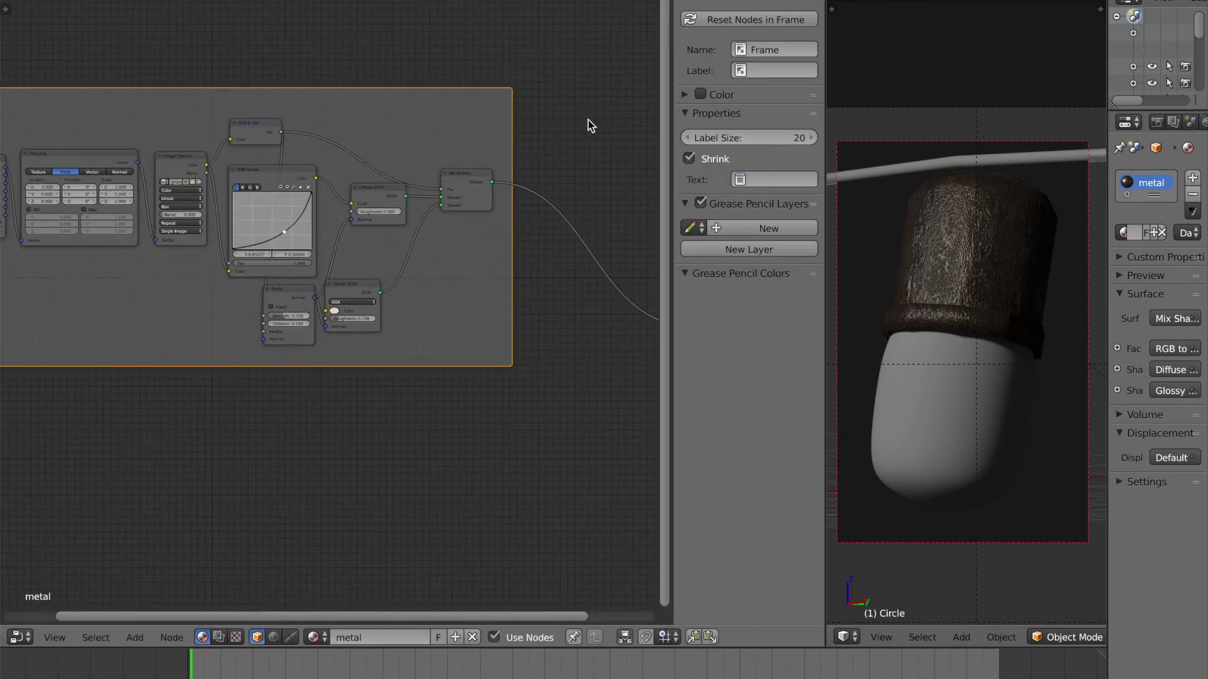
left_click(786, 69)
type("Metal material")
key("Return")
scroll(367, 34, "up", 4)
middle_click_drag(368, 34, 261, 129)
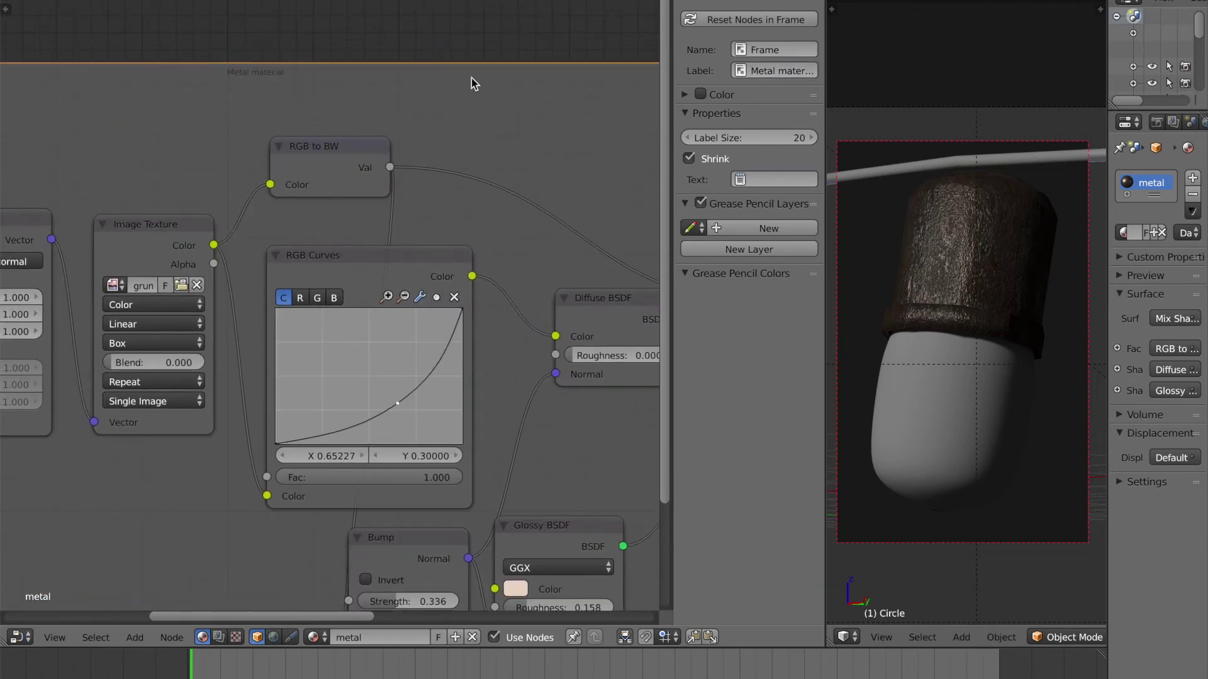
key("n")
scroll(508, 207, "down", 7)
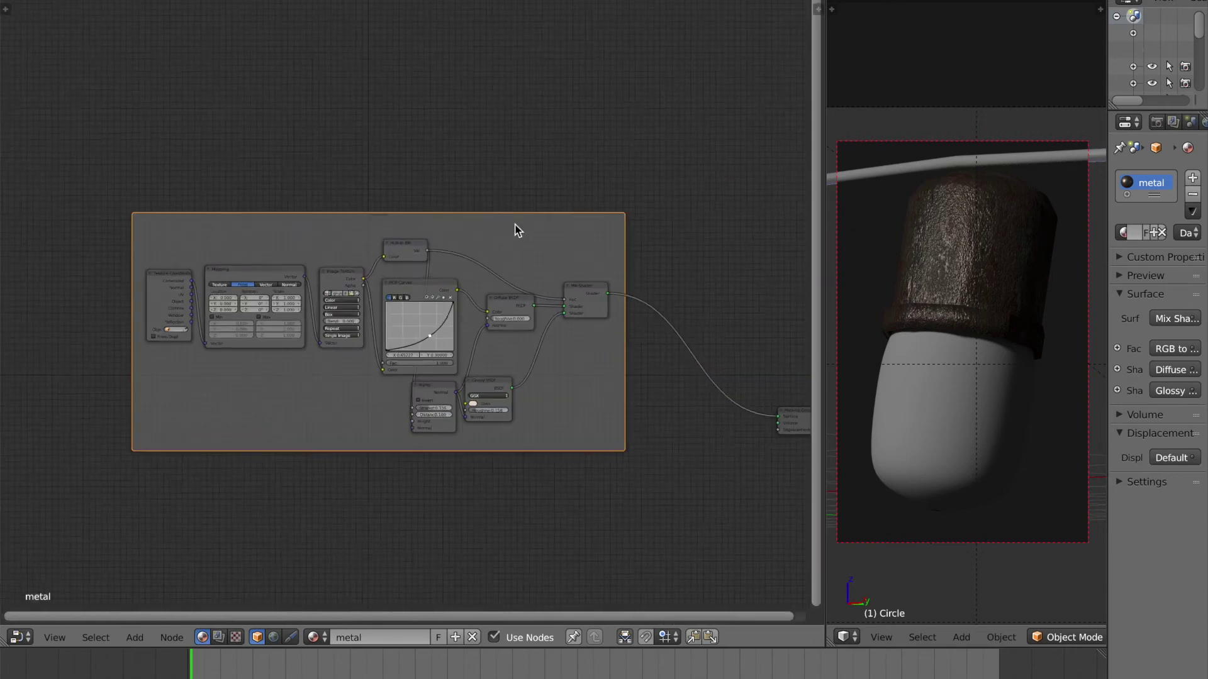
middle_click_drag(517, 225, 405, 96)
key("ctrl+s")
left_click(417, 105)
Insert a second Mix Shader into the link before the Material Output, save the file, and space out the two nodes below the frame
key("shift+a")
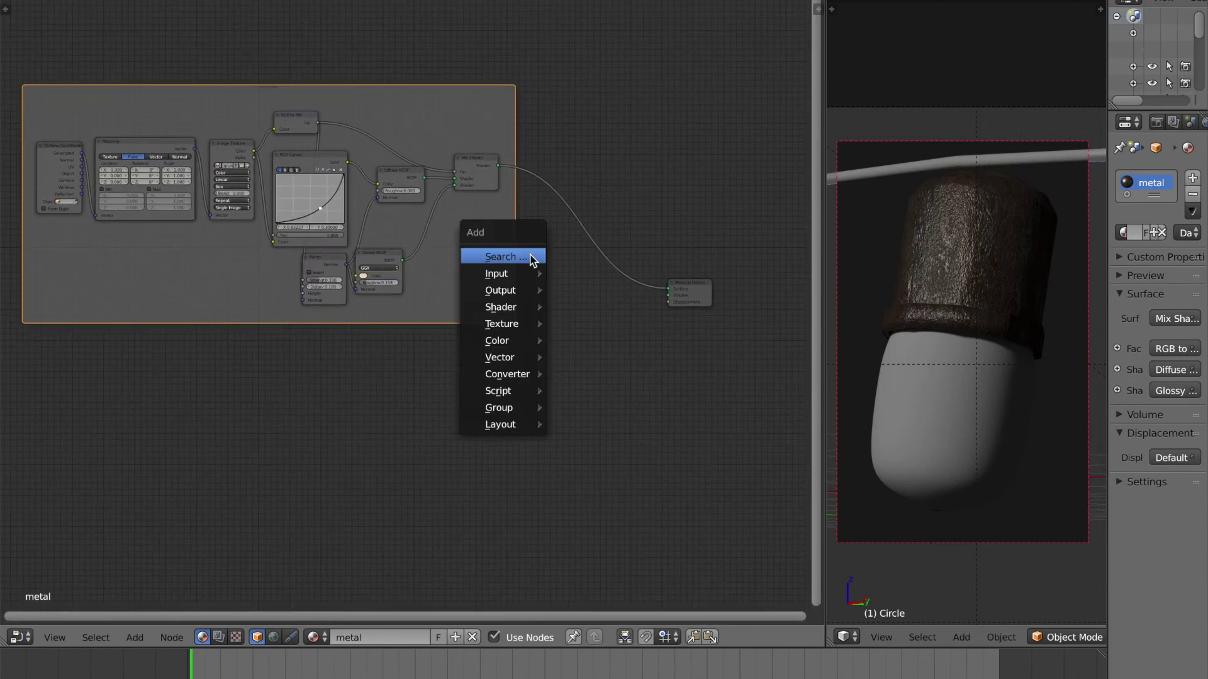
left_click(529, 256)
type("mix")
key("Return")
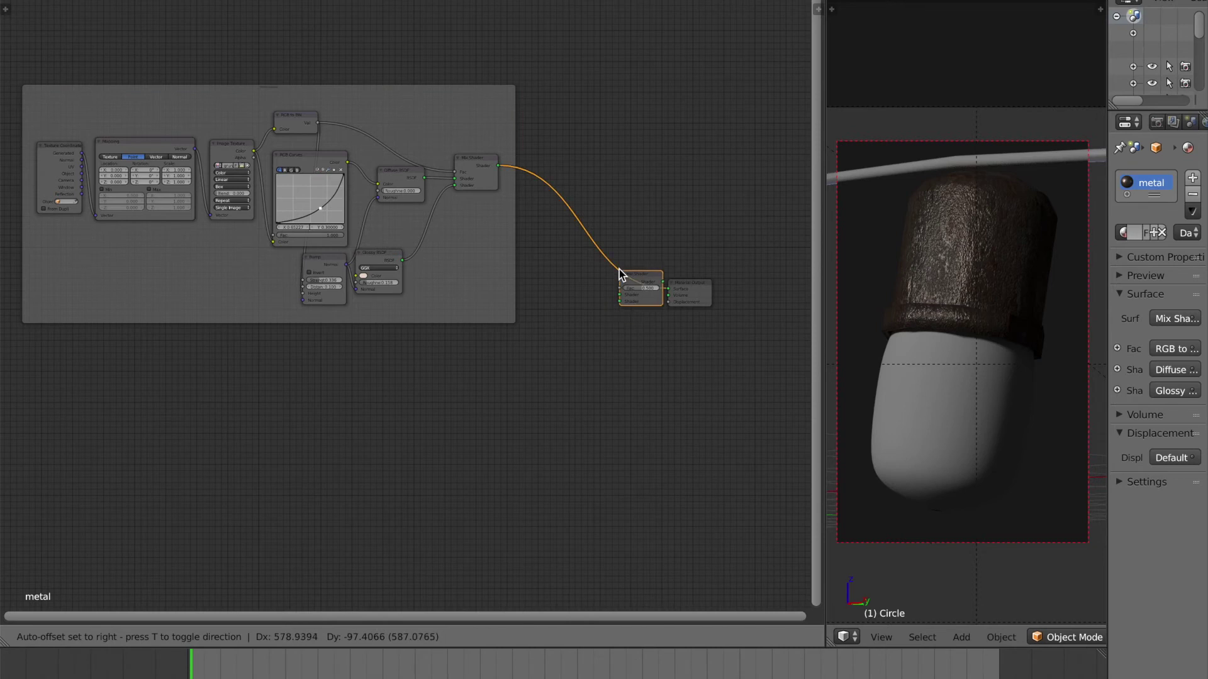
left_click(620, 280)
key("ctrl+s")
left_click(619, 271)
left_click_drag(618, 275, 619, 301)
left_click_drag(691, 290, 707, 328)
left_click_drag(632, 309, 635, 324)
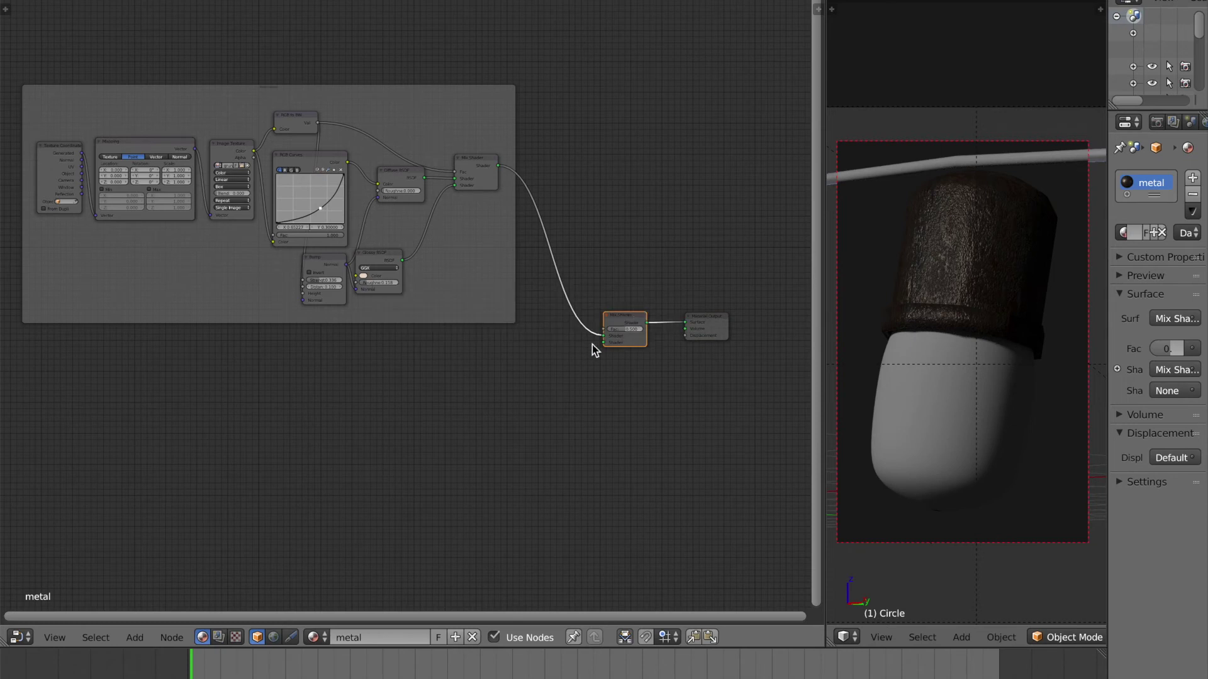
key("shift+a")
left_click(515, 335)
type("ima")
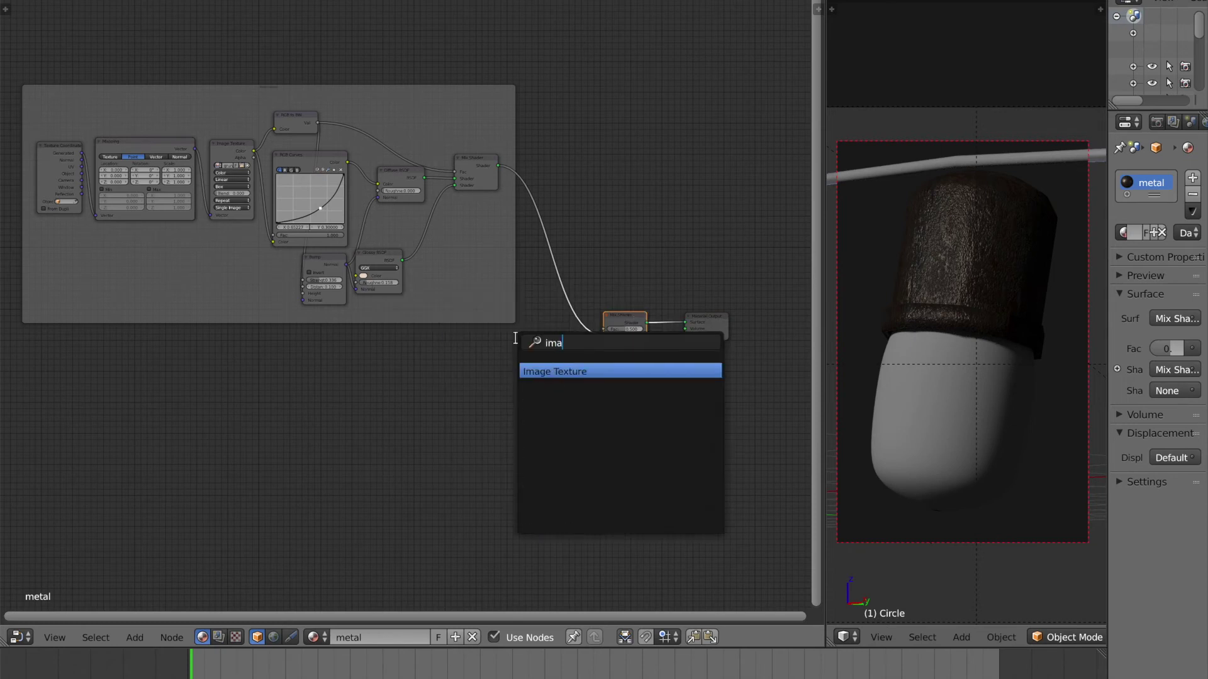
key("Return")
key("Escape")
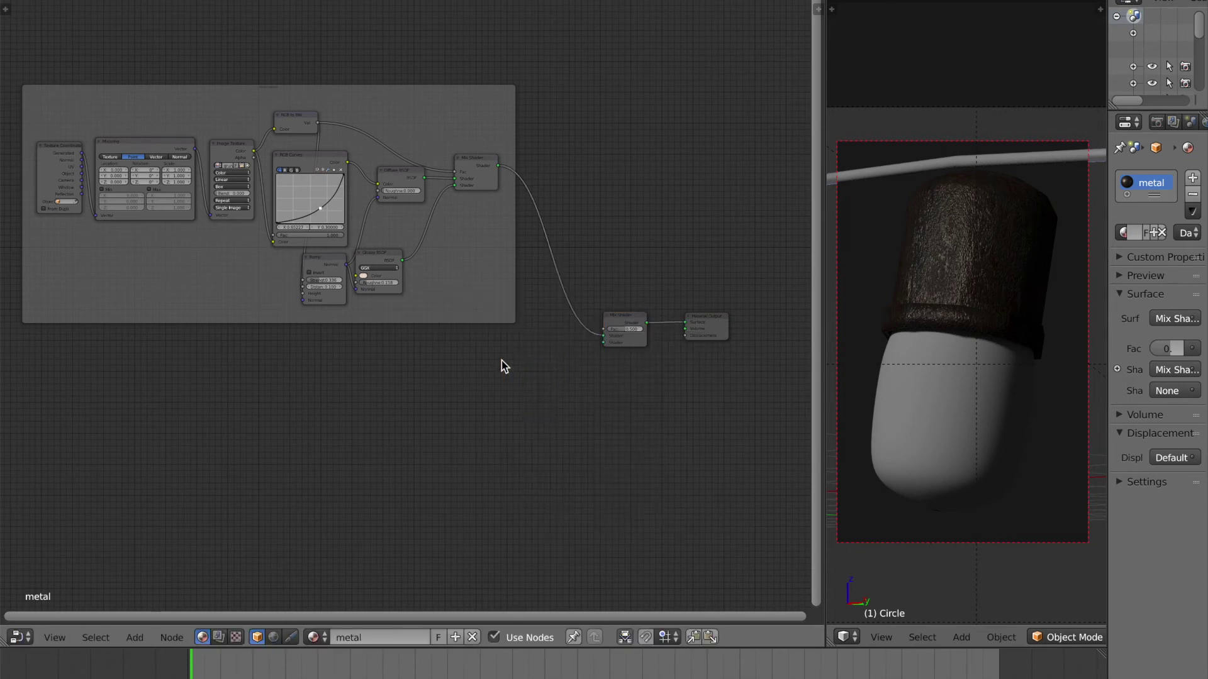
Add a Diffuse BSDF below the frame, connect it to the new Mix Shader's second shader input, and save the file
key("shift+a")
left_click(500, 360)
type("diff")
key("Return")
left_click(497, 360)
left_click_drag(591, 402, 707, 367)
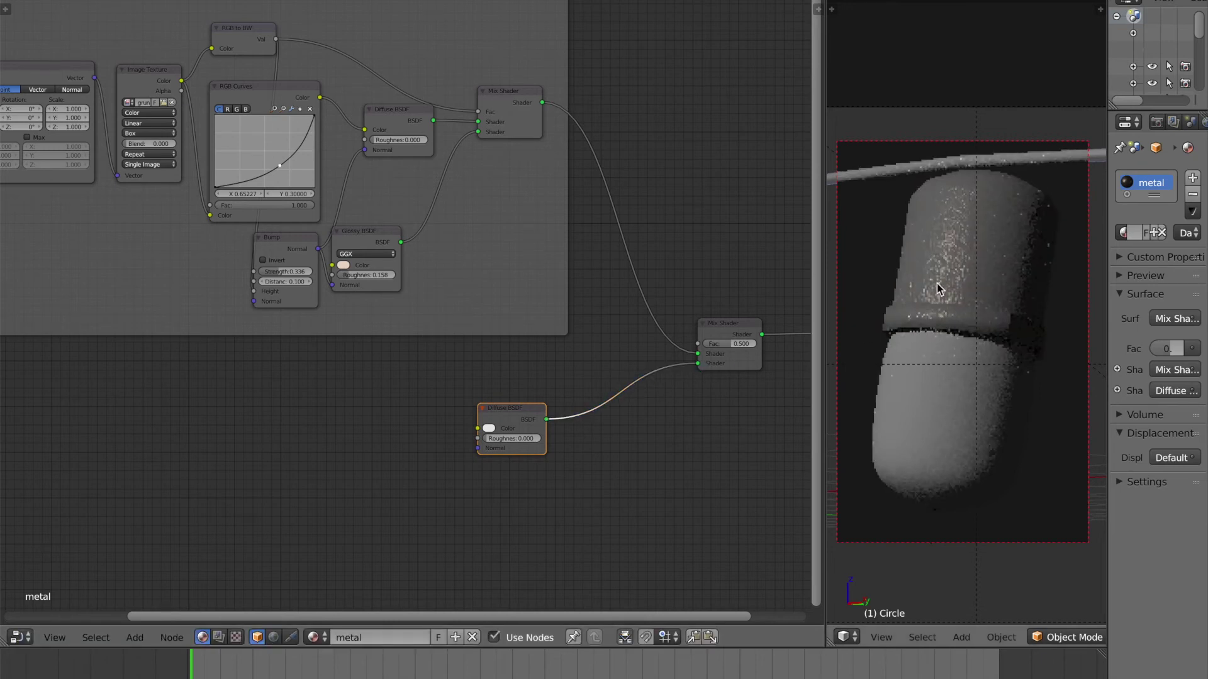
key("ctrl+s")
left_click(651, 340)
scroll(625, 372, "down", 2)
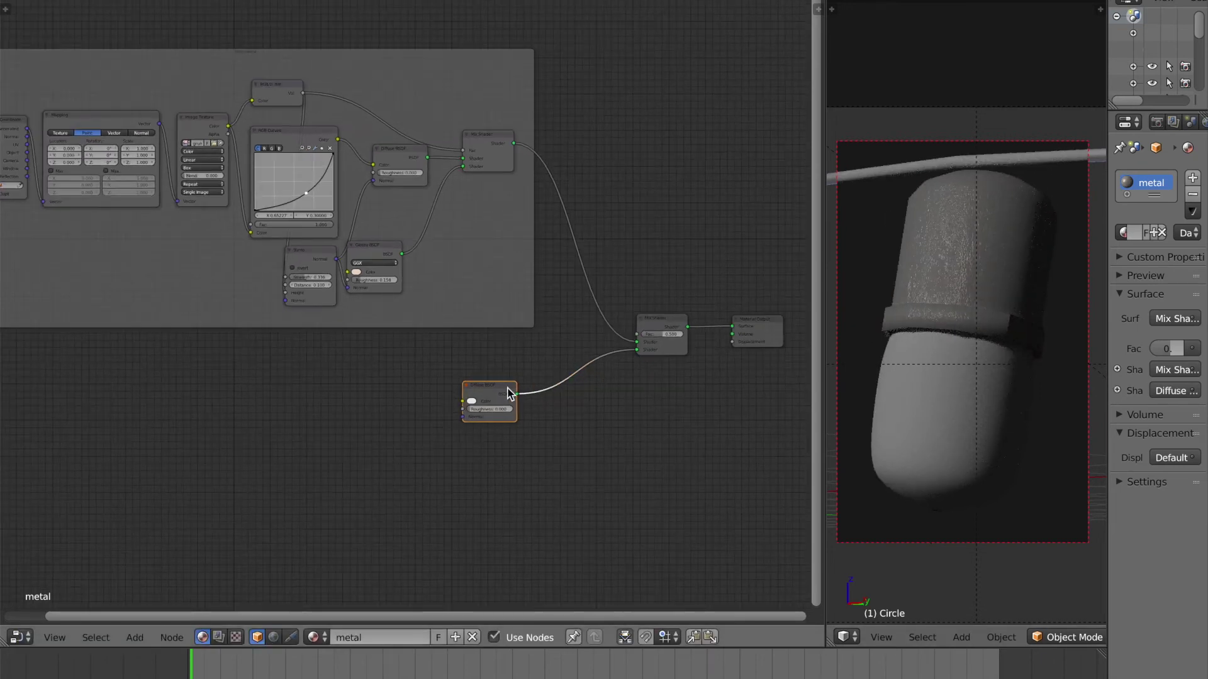
key("ctrl+s")
left_click(501, 390)
left_click(51, 2)
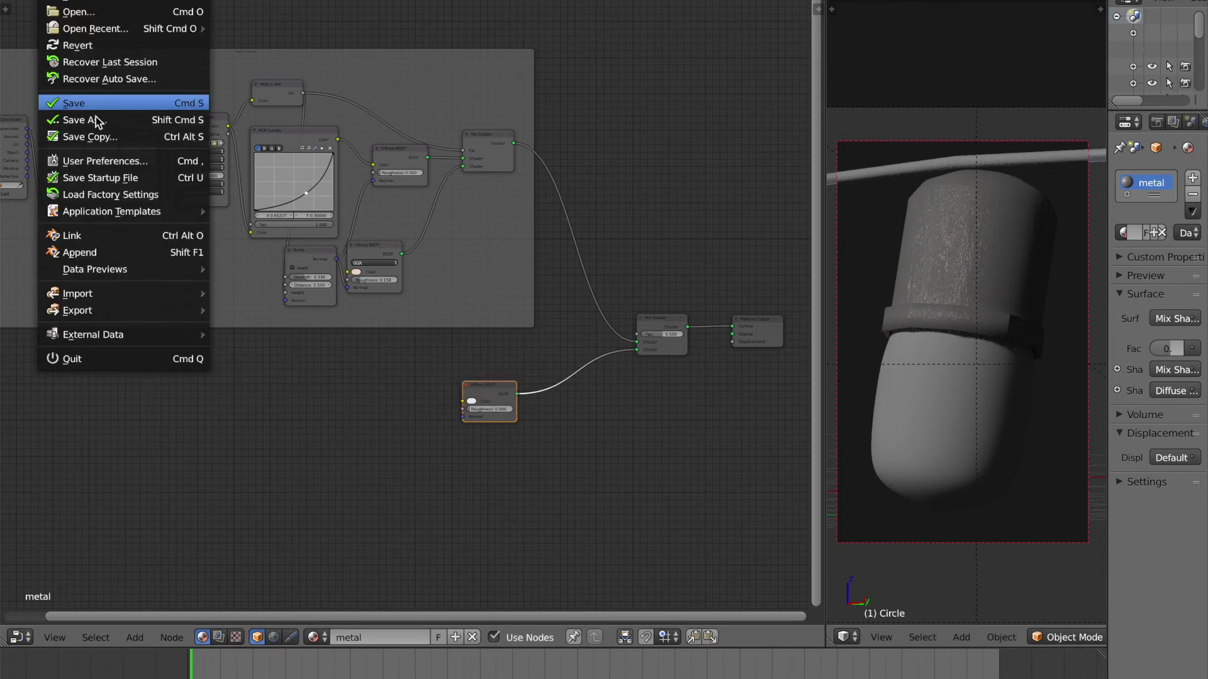
left_click(97, 136)
key("Escape")
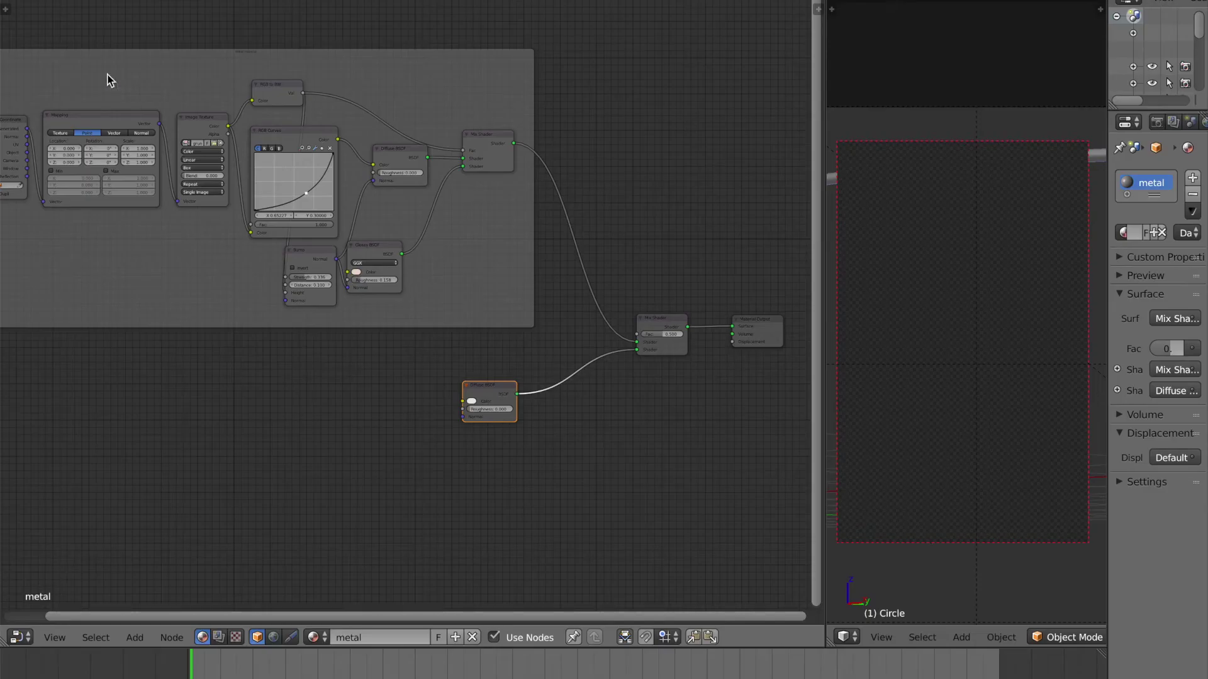
Find the Node Wrangler add-on in the user preferences and save the user settings
left_click(50, 2)
left_click(91, 160)
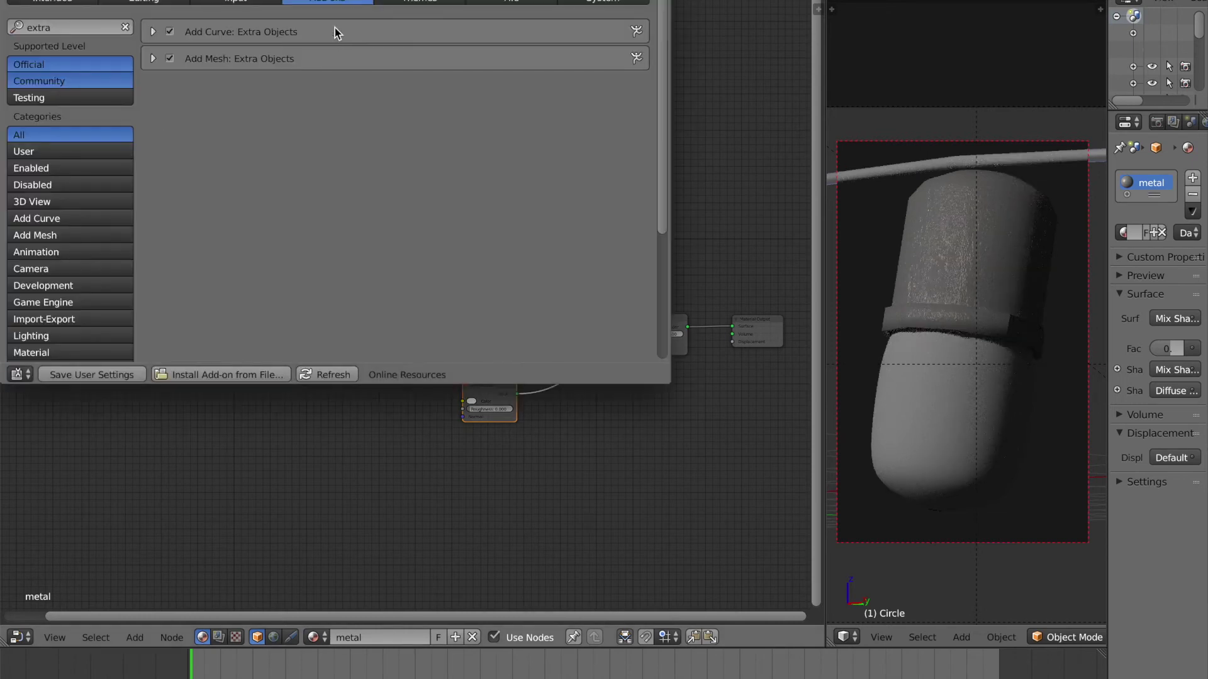
left_click(34, 20)
type("node wr")
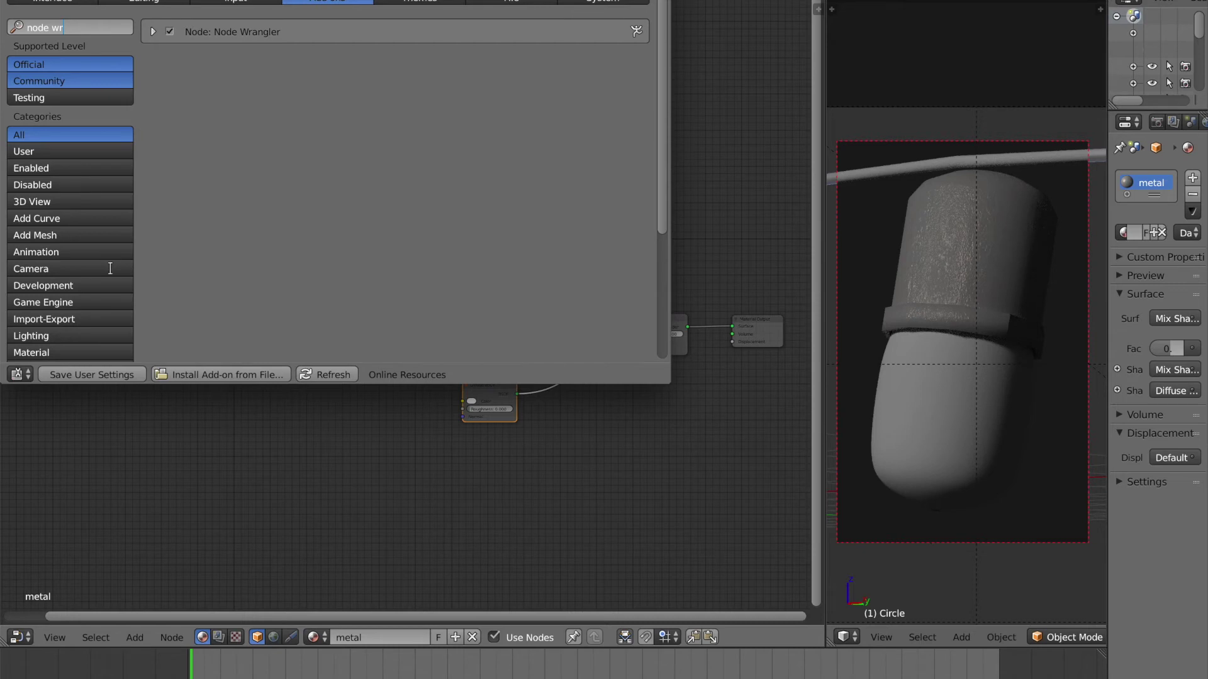
left_click(117, 372)
left_click(22, 1)
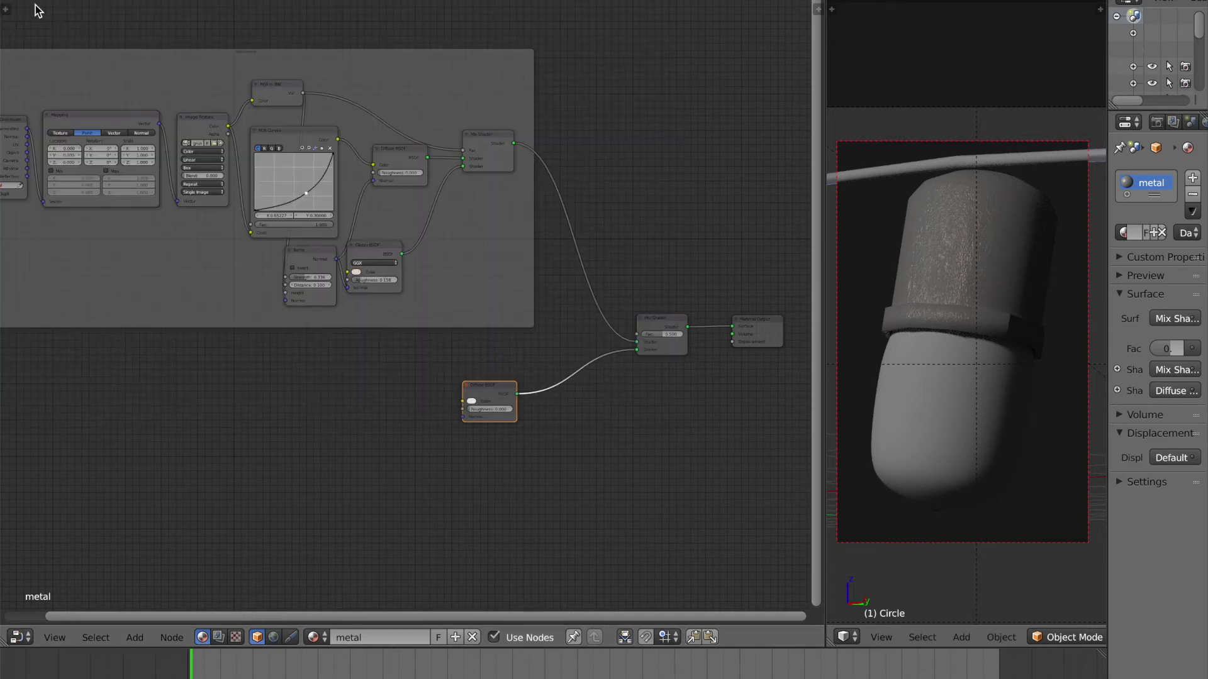
Reposition the new Diffuse BSDF and generate linked Texture Coordinate, Mapping and Image Texture nodes for it with Node Wrangler
scroll(470, 450, "up", 2)
middle_click_drag(470, 450, 449, 406)
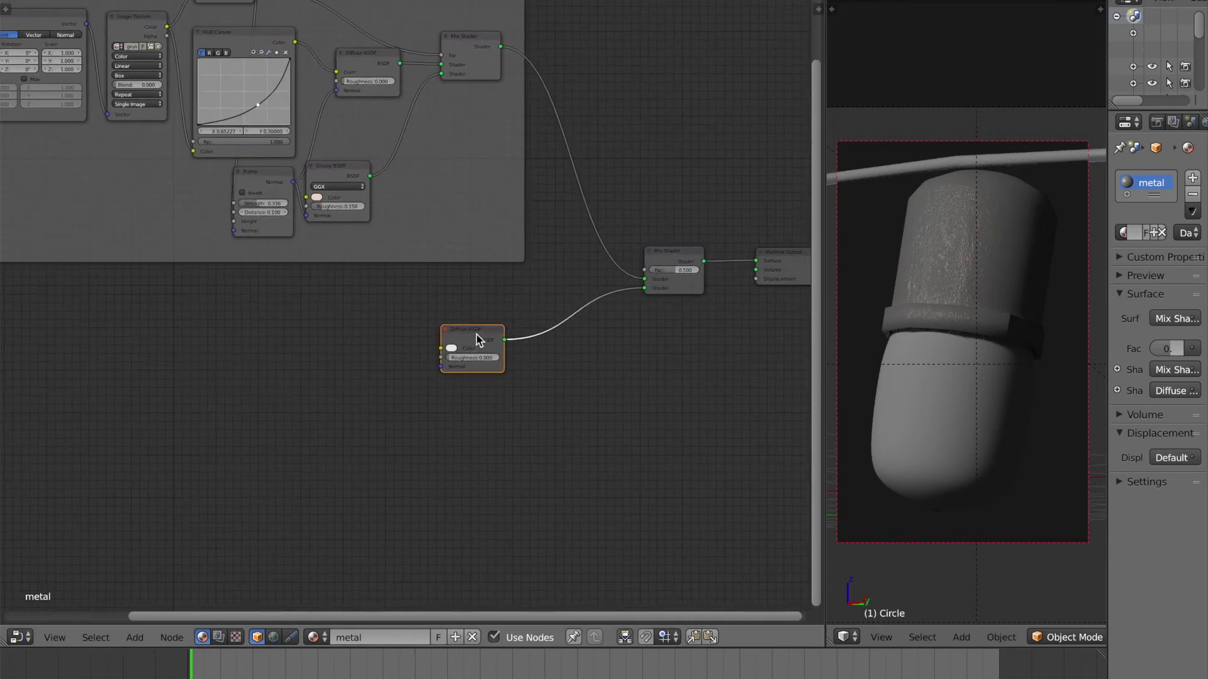
left_click_drag(490, 337, 503, 319)
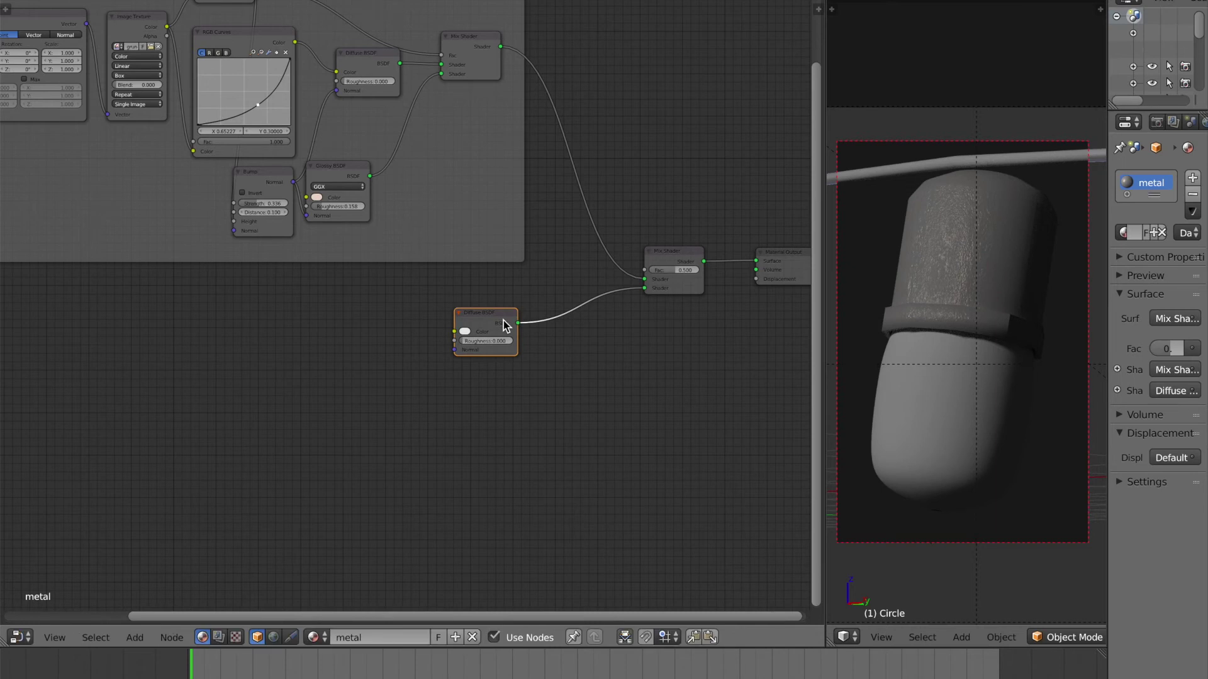
key("ctrl+t")
scroll(414, 350, "up", 2)
left_click(414, 349)
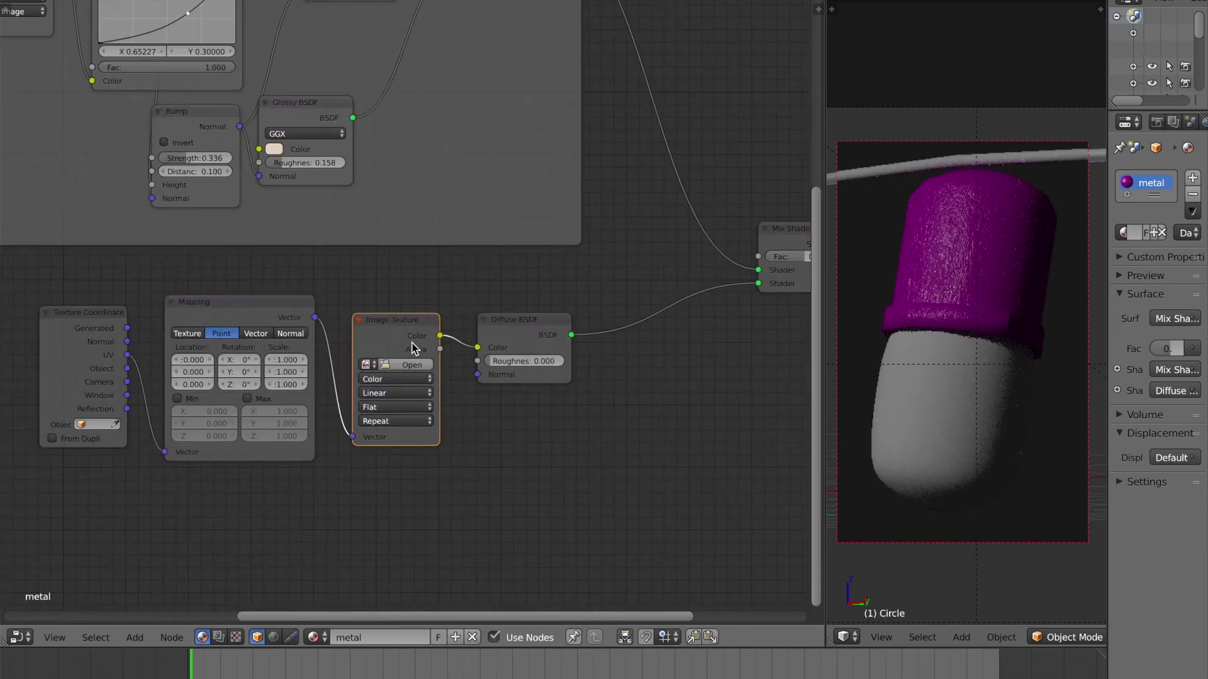
Feed the new Mapping node from the Texture Coordinate node's Generated output instead of UV
left_click(94, 315)
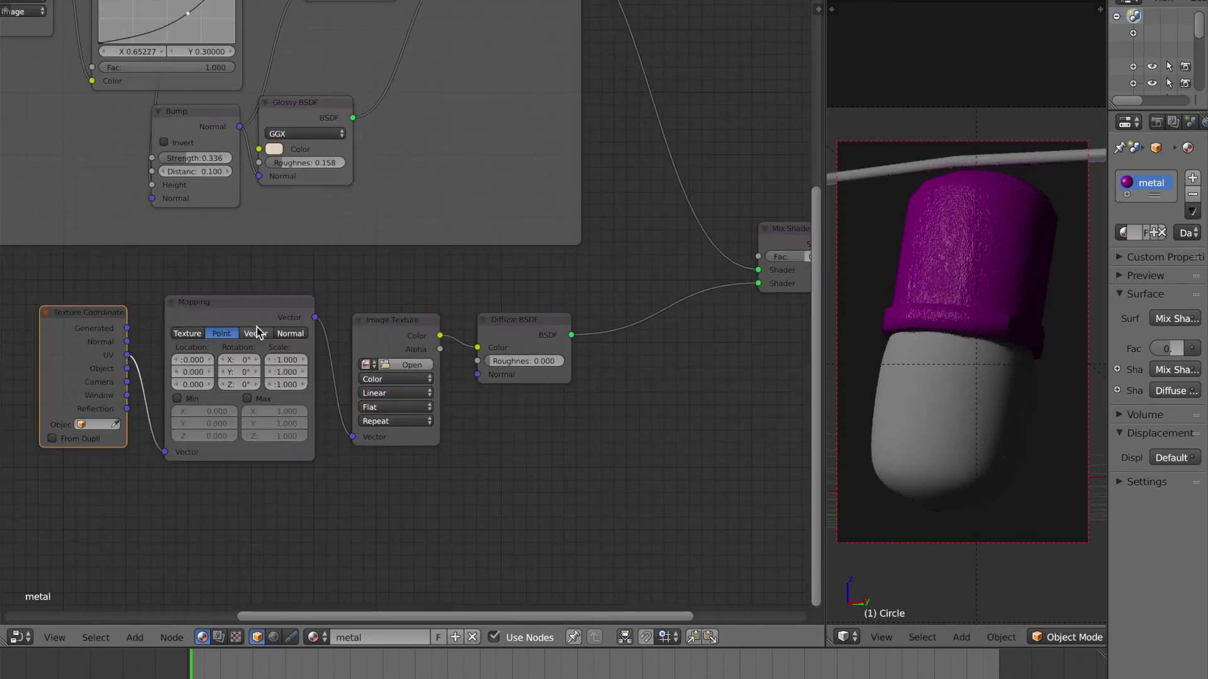
mouse_move(128, 328)
left_mouse_down()
mouse_move(159, 275)
mouse_move(144, 343)
mouse_move(132, 319)
left_mouse_up()
left_click_drag(104, 315, 164, 452)
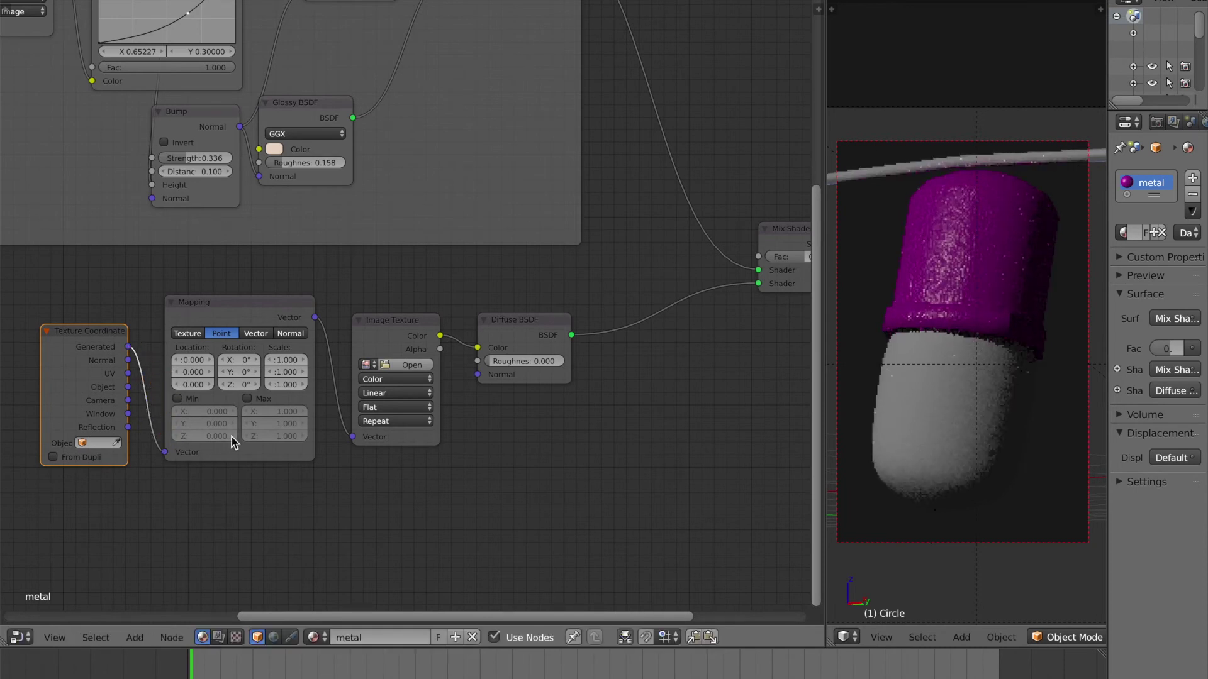
Load the scratches image from the bookmarked textures folder into the new Image Texture node and save the file
left_click_drag(394, 327, 371, 328)
left_click(386, 364)
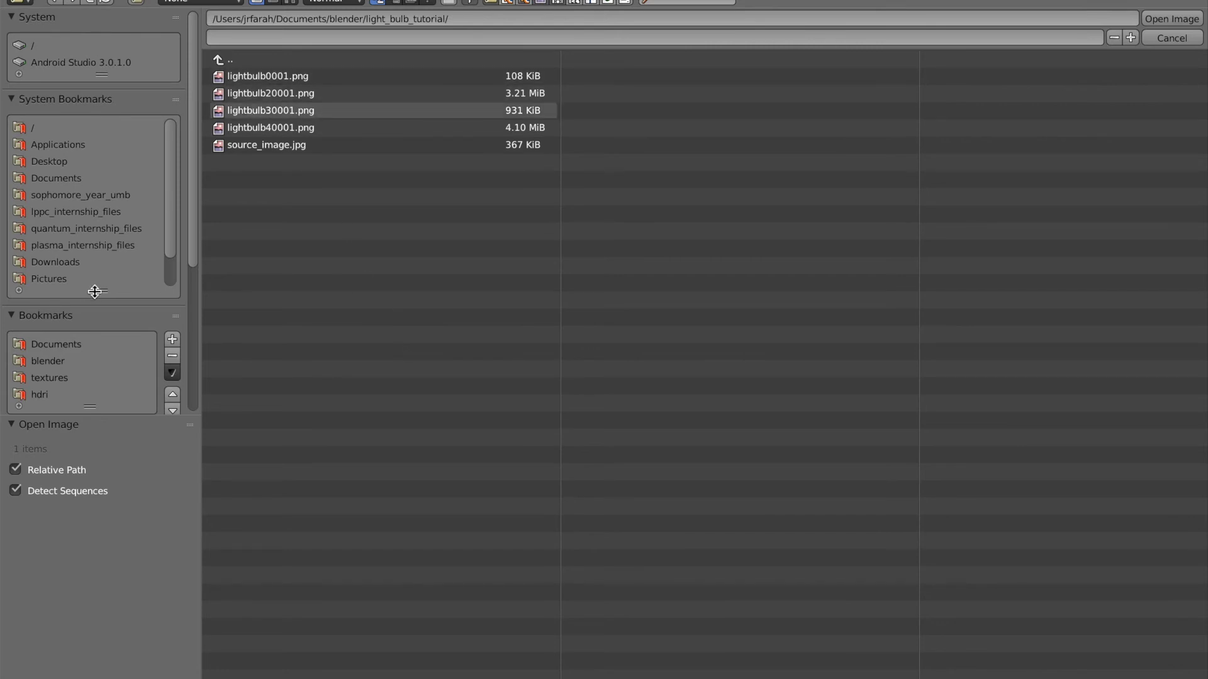
left_click(50, 378)
left_click(291, 3)
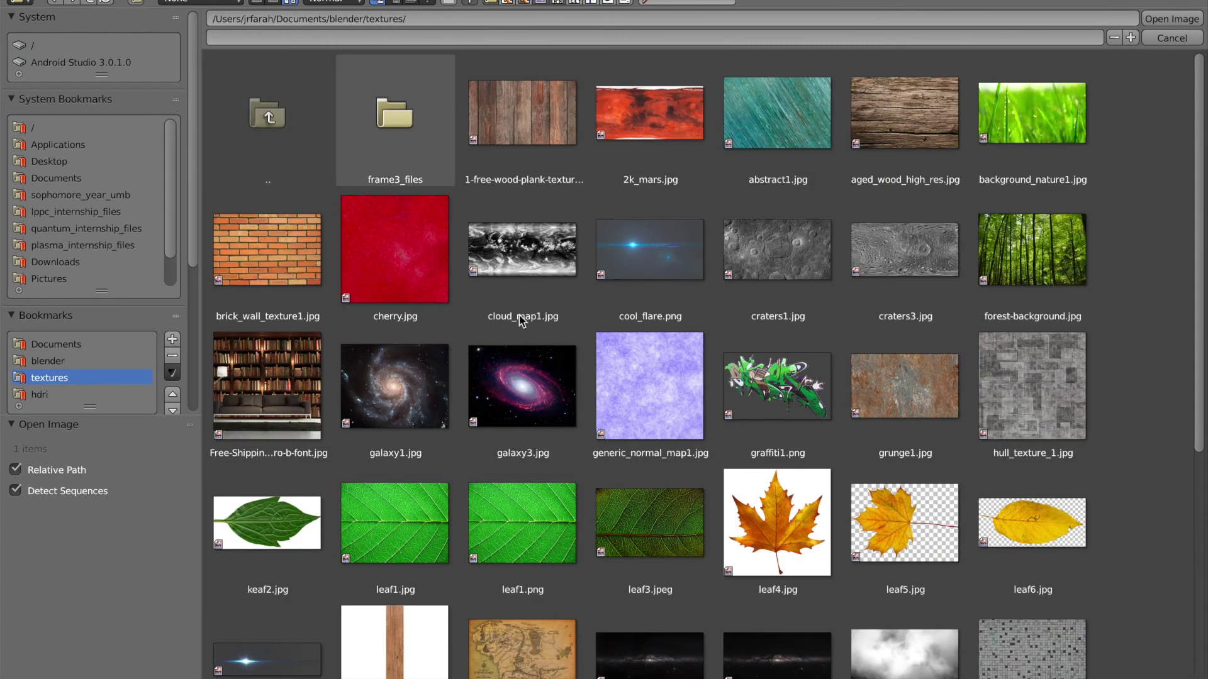
scroll(579, 383, "down", 8)
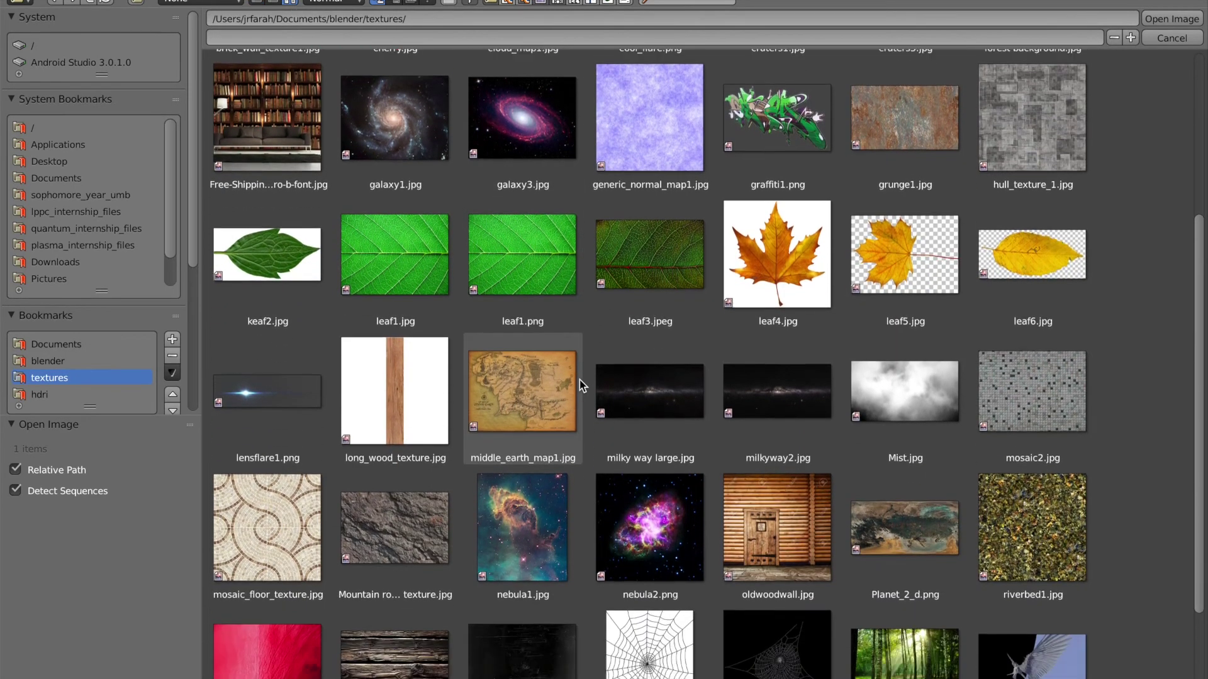
scroll(580, 380, "down", 4)
double_click(491, 504)
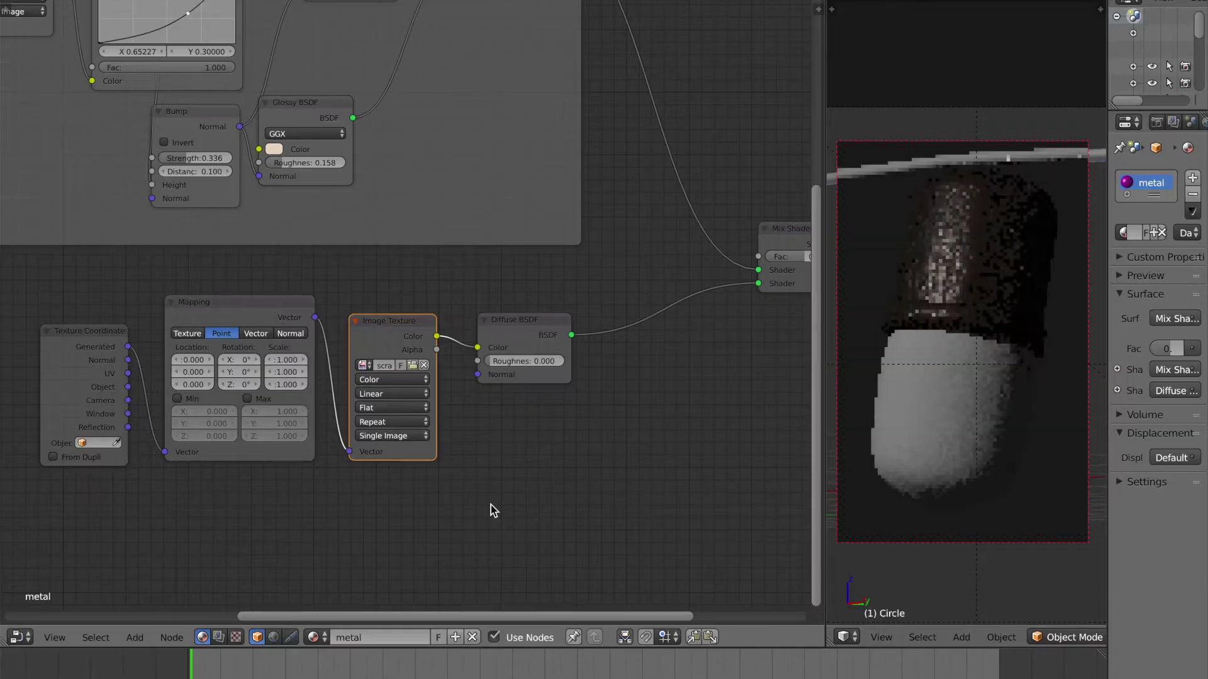
key("ctrl+s")
left_click(463, 463)
Link the scratch-textured Diffuse BSDF directly to the Material Output's Surface input and save the file
middle_click_drag(668, 404, 596, 431)
scroll(596, 431, "down", 1)
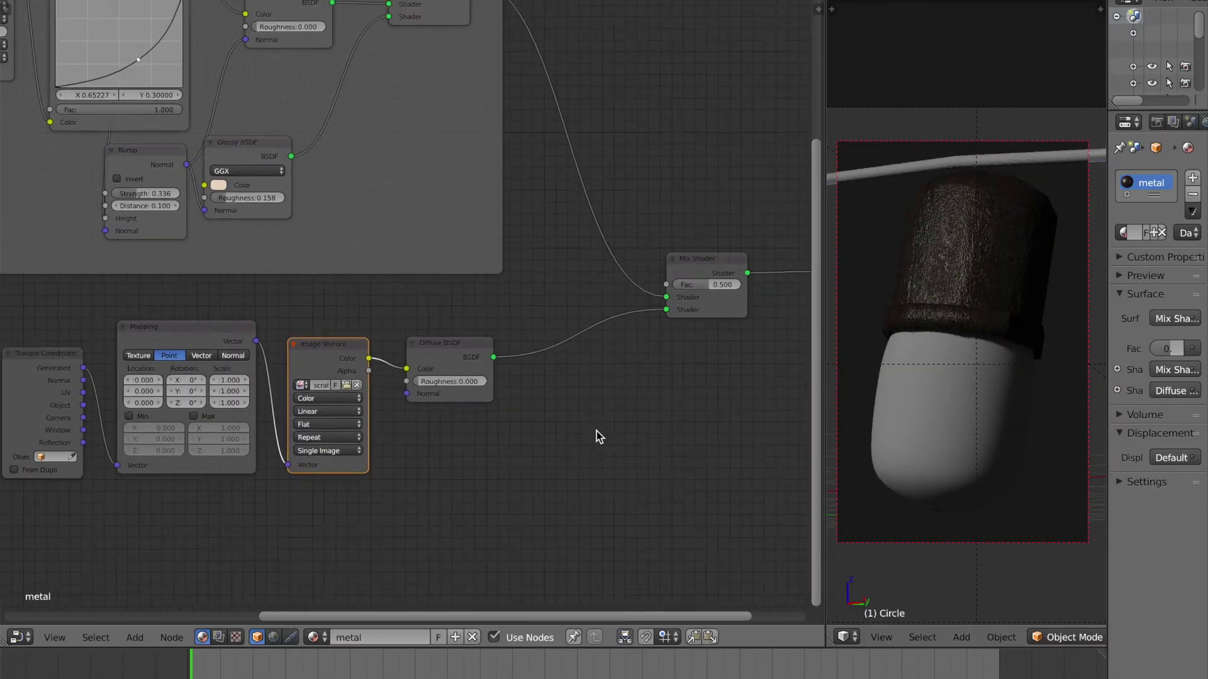
scroll(596, 431, "down", 4)
key("ctrl+s")
left_click(597, 431)
key("g")
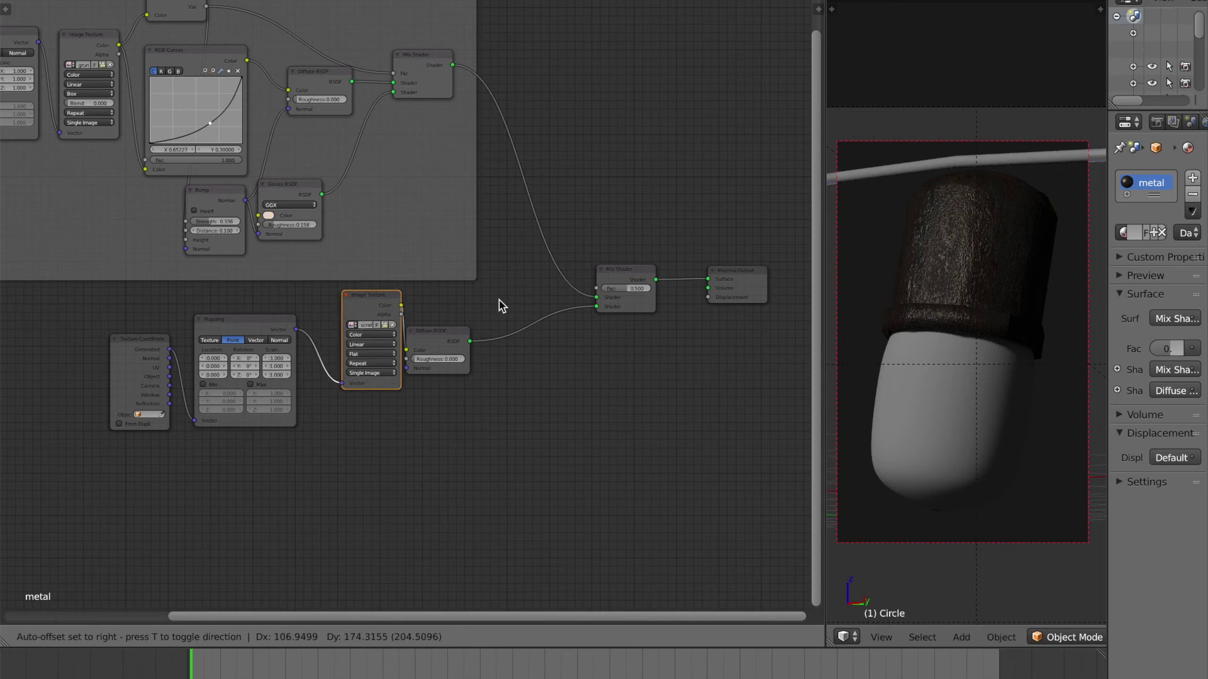
left_click(470, 346)
left_click_drag(470, 341, 711, 282)
key("ctrl+s")
left_click(723, 278)
Switch the scratch Image Texture node's projection from Flat to Box
scroll(386, 399, "up", 4)
middle_click_drag(361, 420, 405, 342)
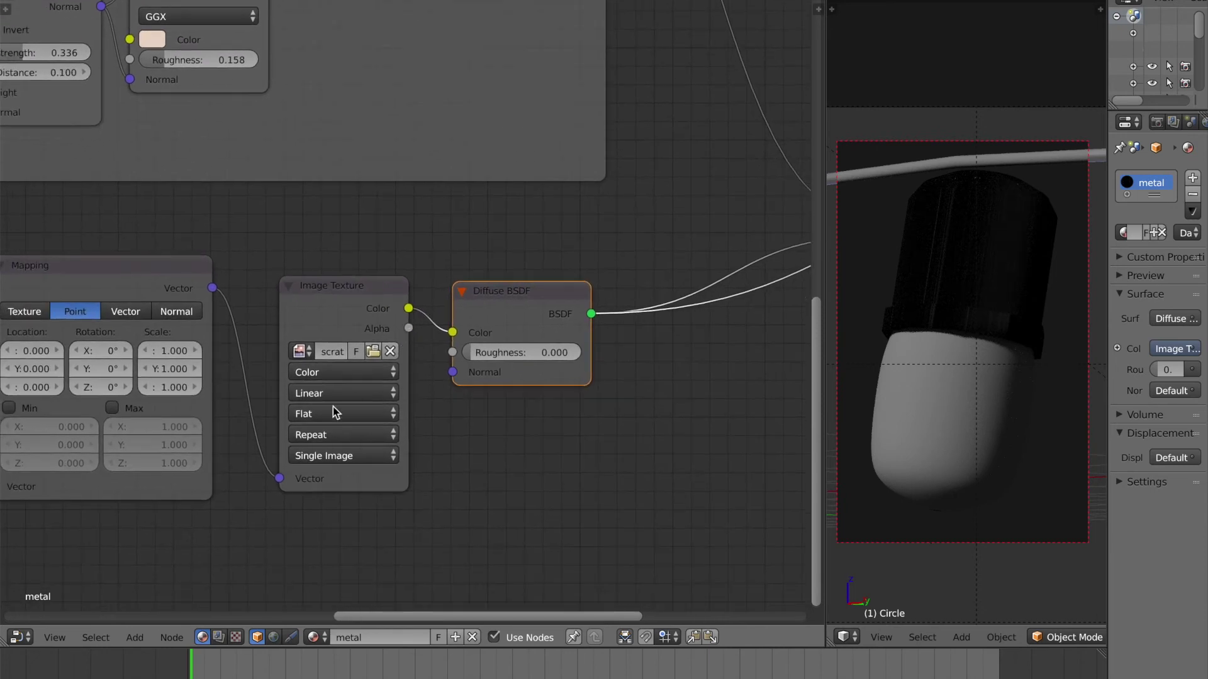
left_click(319, 418)
left_click(370, 416)
left_click(351, 379)
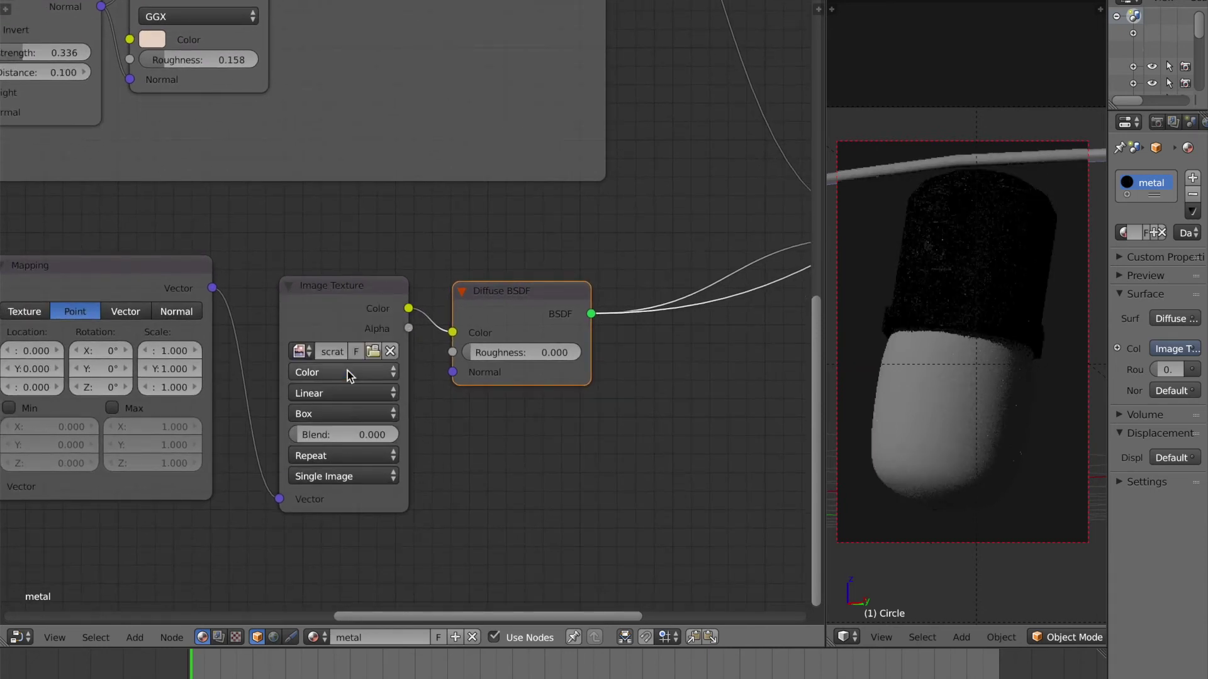
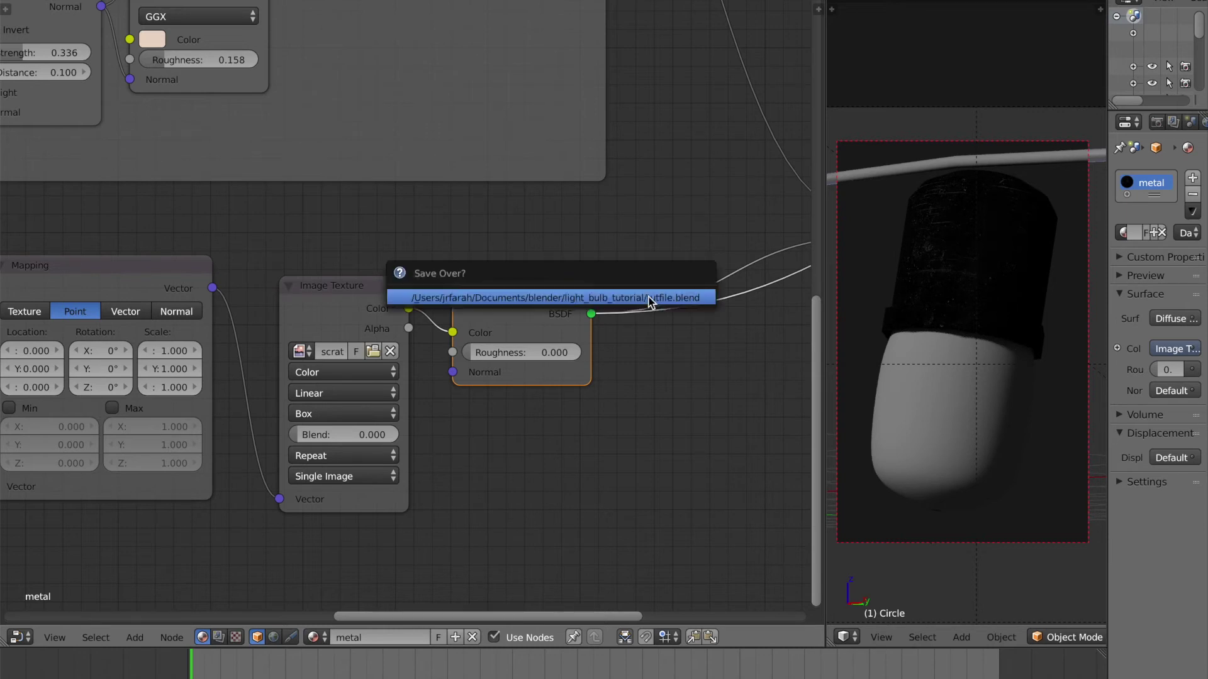
Reconnect the final Mix Shader's output to the Material Output's Surface input
scroll(646, 296, "down", 3)
middle_click_drag(561, 312, 534, 315)
scroll(571, 338, "down", 2)
middle_click_drag(620, 318, 504, 347)
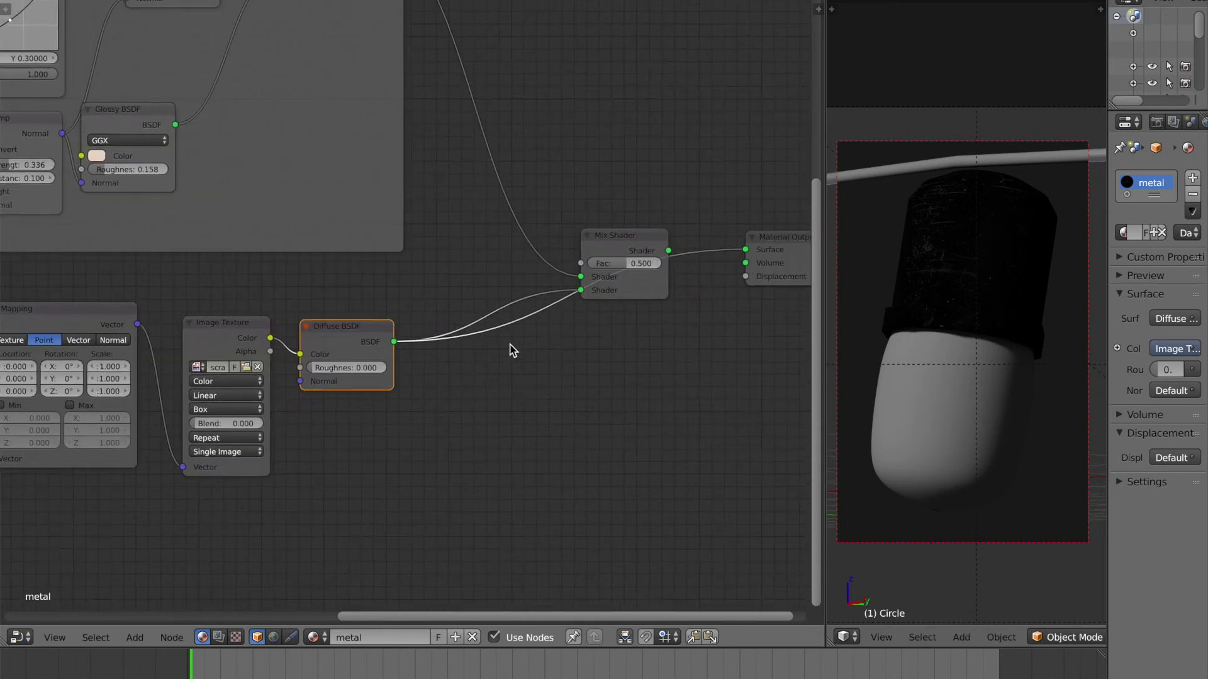
left_click_drag(668, 251, 745, 249)
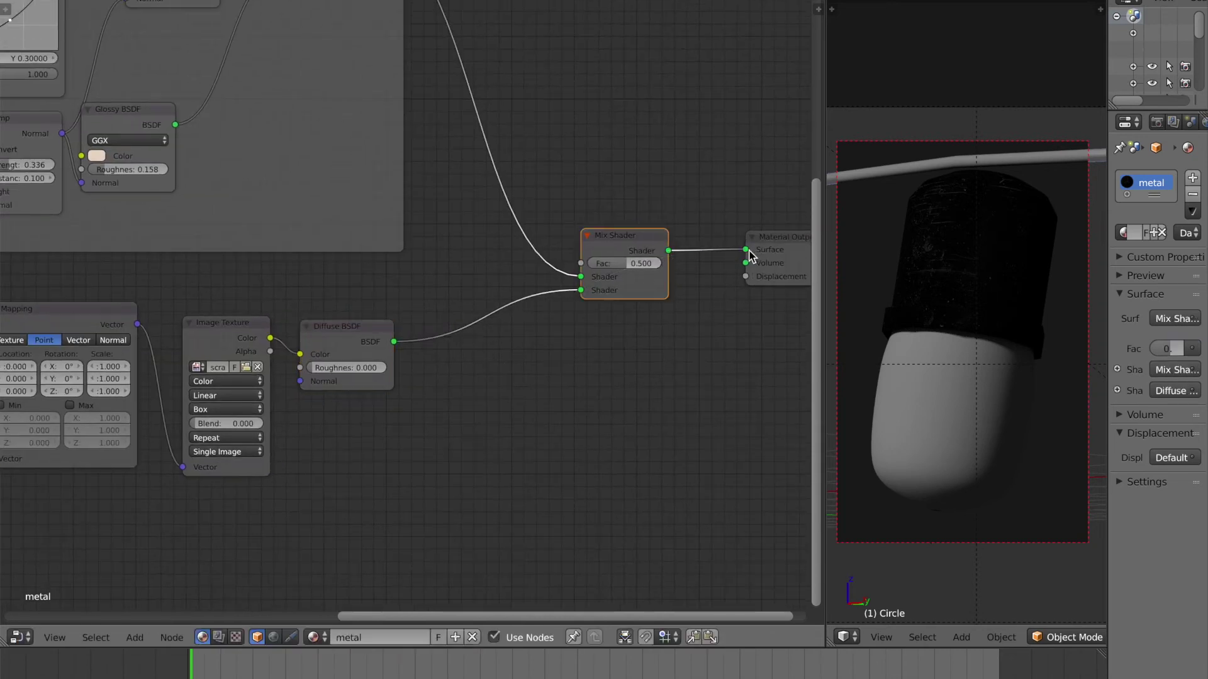
Try the Mix Shader's factor at 1.000, 0.000 and 0.759, settle on 0.382, and save the file
scroll(949, 241, "up", 5)
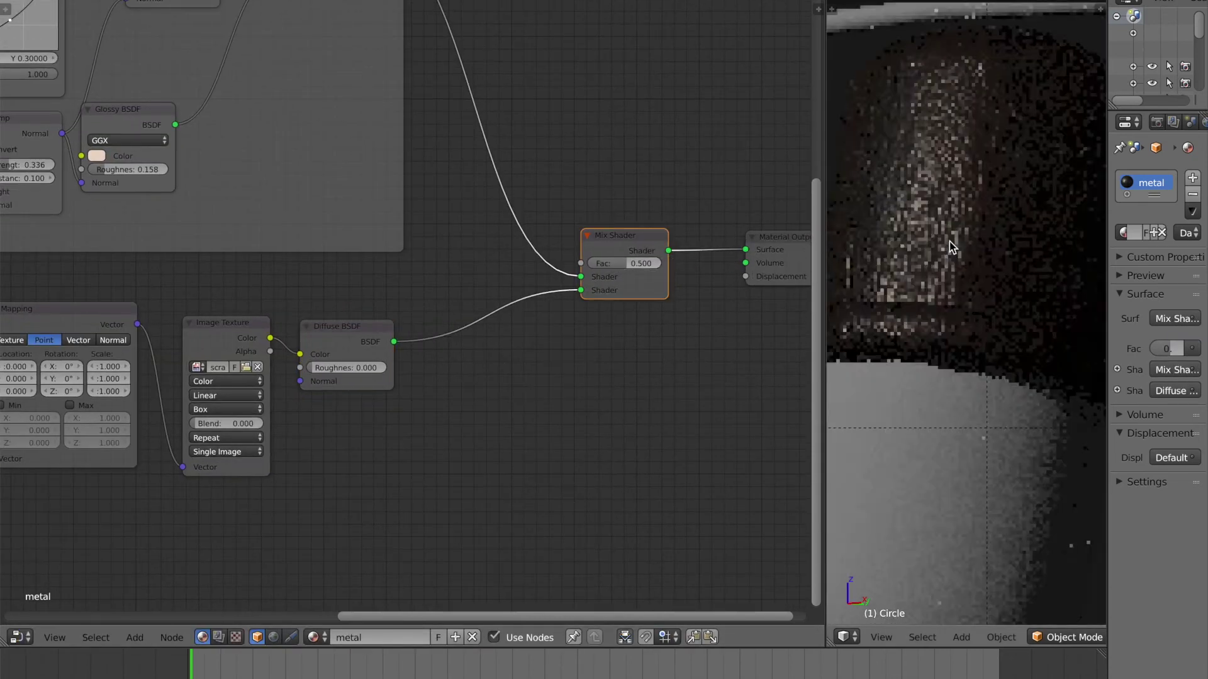
left_click_drag(639, 263, 674, 263)
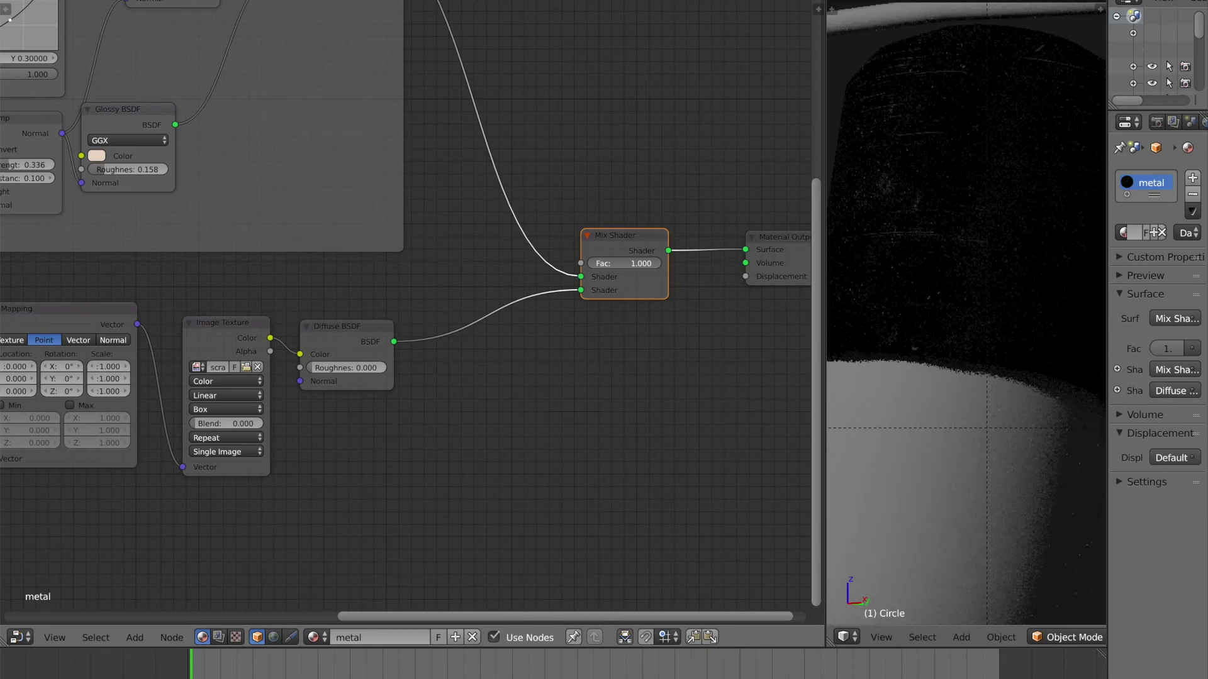
left_click_drag(656, 263, 582, 263)
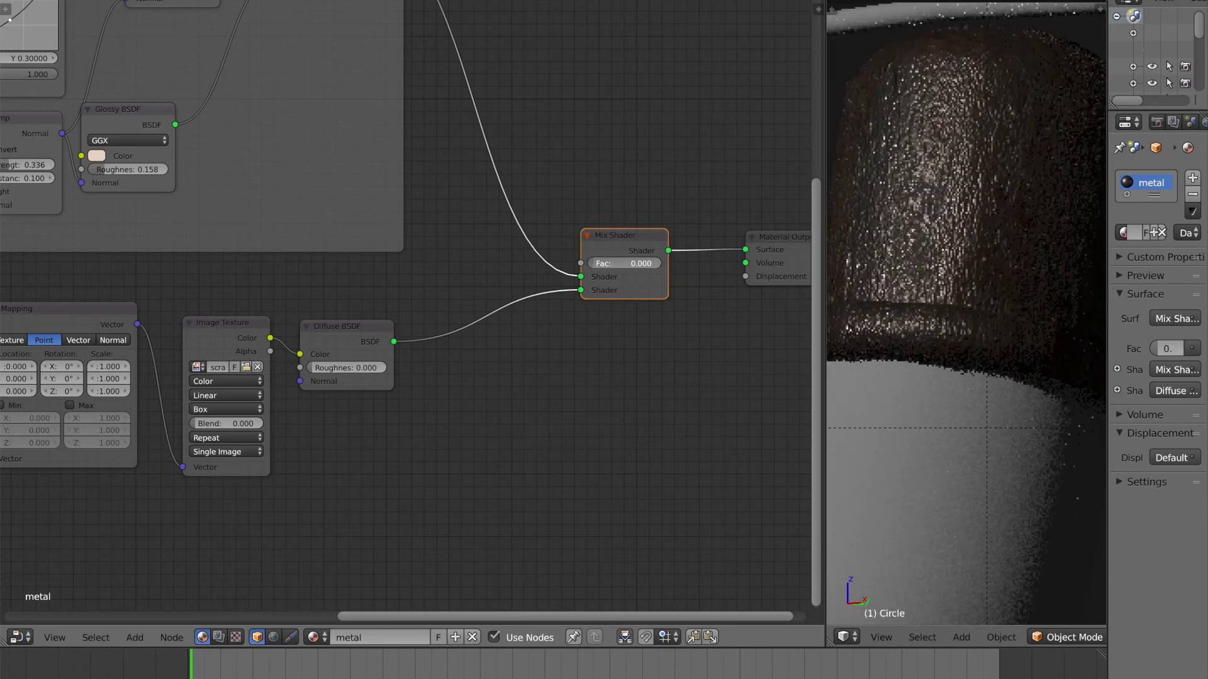
left_click_drag(593, 263, 642, 263)
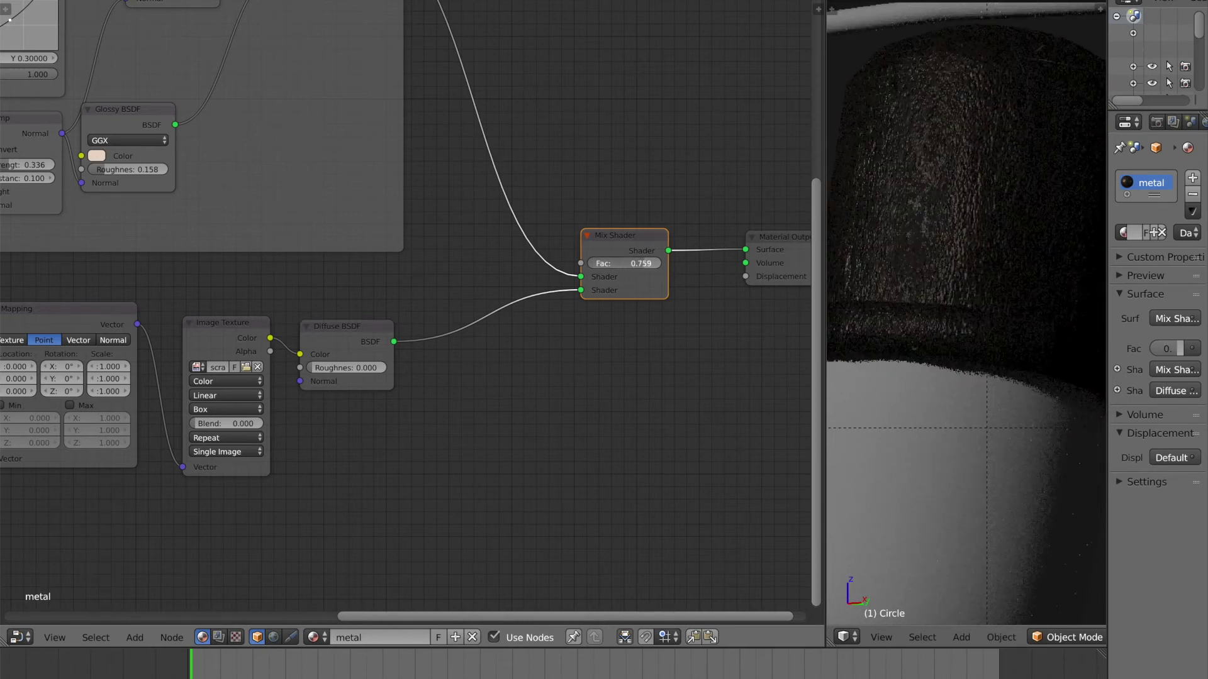
key("KP_0")
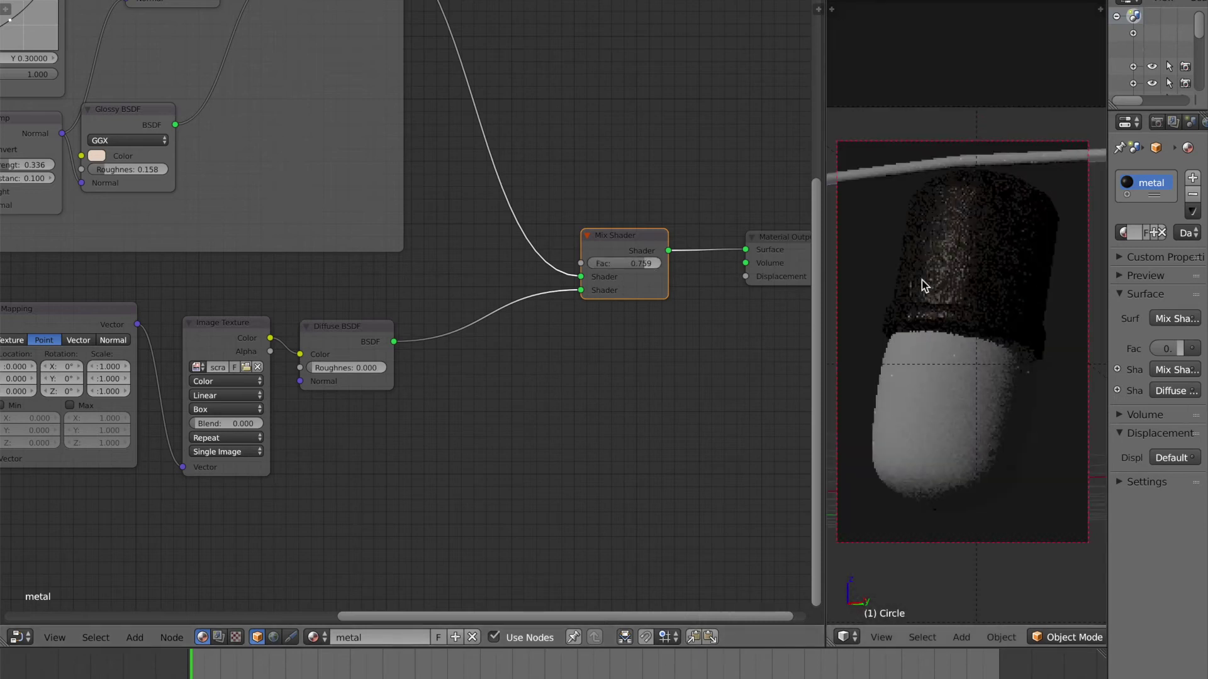
left_click_drag(620, 264, 594, 264)
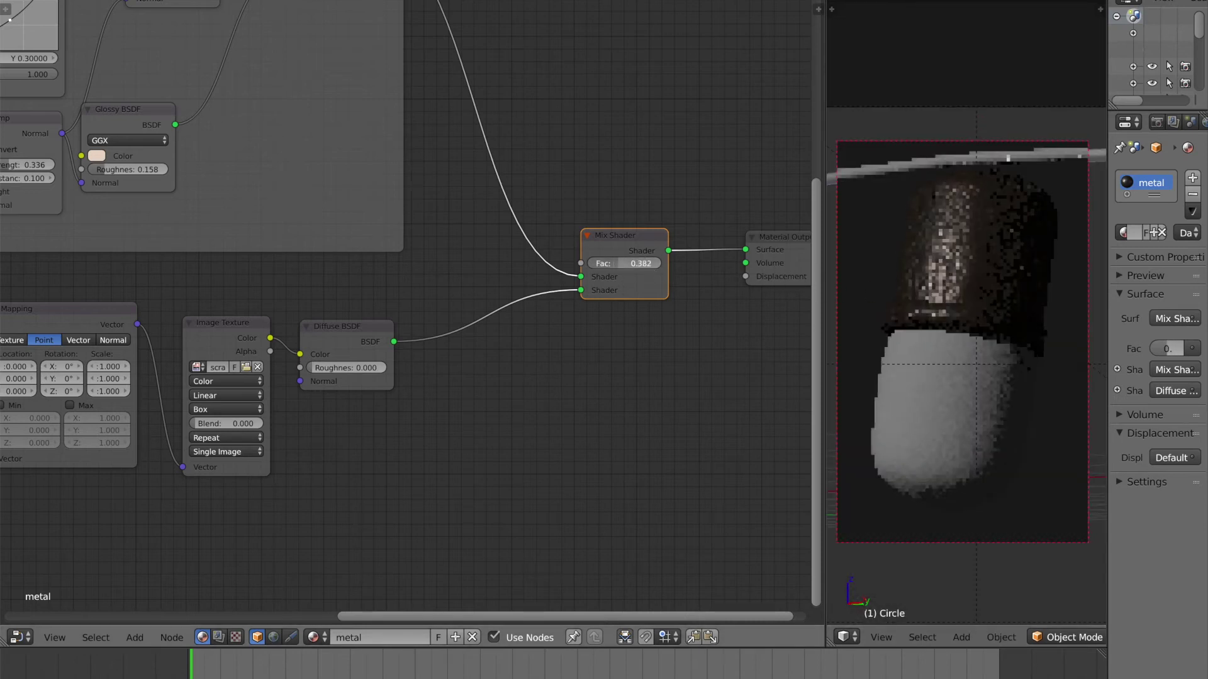
key("ctrl+s")
left_click(619, 265)
Try to drive the Mix Shader's factor with the scratch Image Texture's Color output
middle_click_drag(307, 410, 381, 415)
left_click_drag(343, 341, 651, 269)
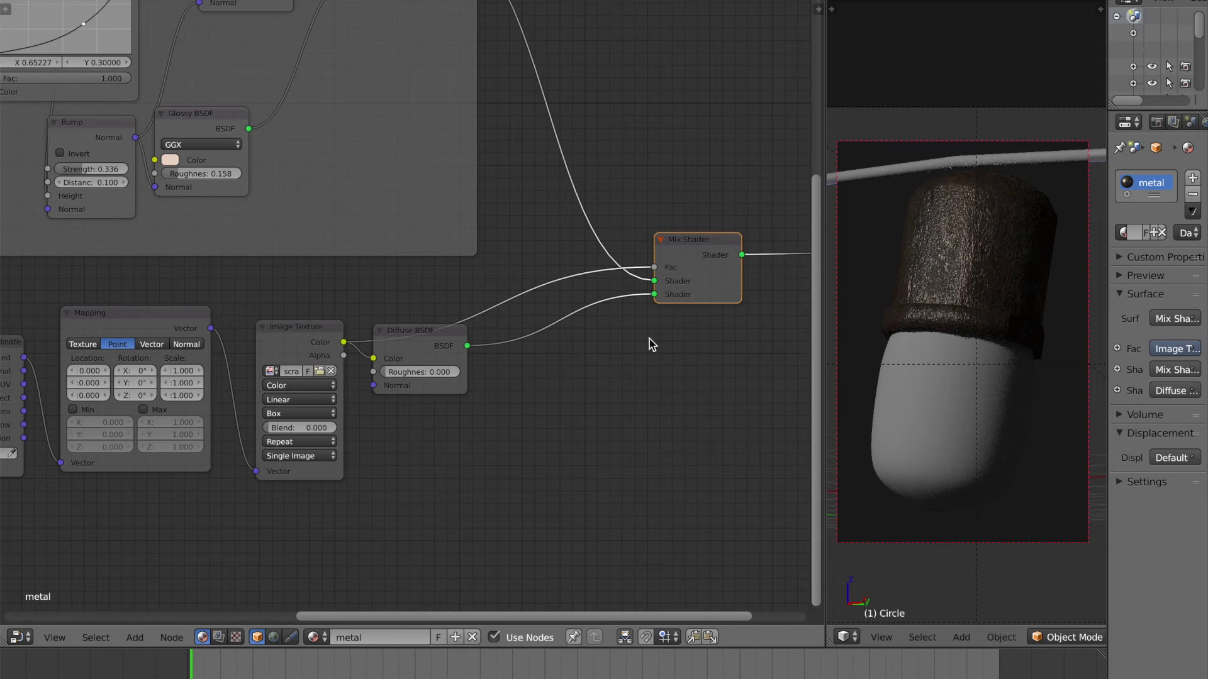
key("shift+a")
key("ctrl+s")
left_click(718, 272)
left_click_drag(662, 272, 470, 299)
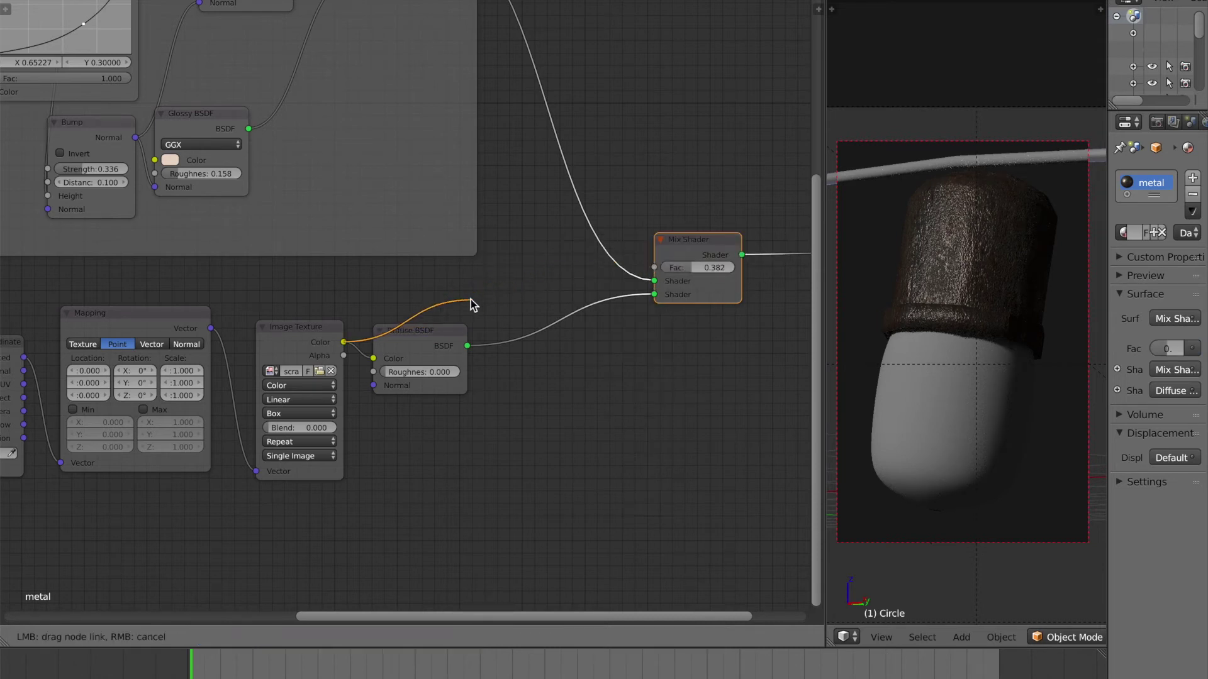
Duplicate the Mix Shader and insert the copy on the link between the scratch Diffuse BSDF and the final Mix Shader
left_click_drag(696, 264, 694, 265)
key("shift+d")
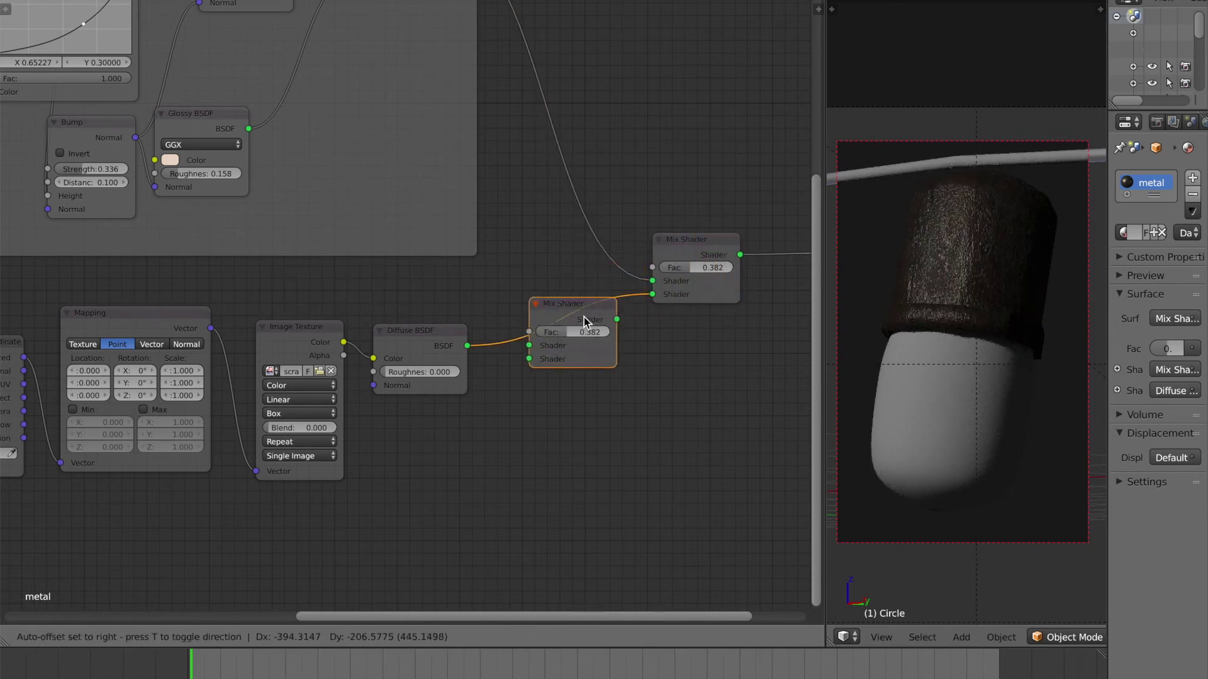
left_click(581, 327)
Add a Transparent BSDF below the scratch Diffuse BSDF and connect it to the inserted Mix Shader's second shader input
key("shift+a")
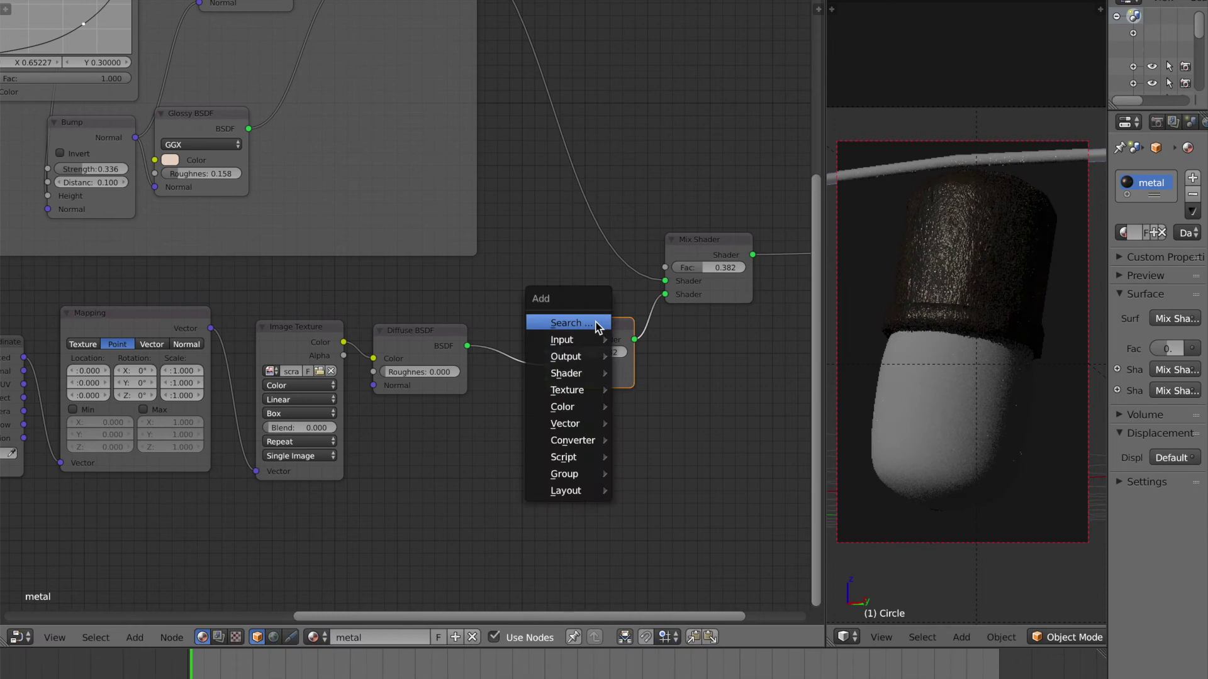
left_click(594, 319)
type("transp")
key("Return")
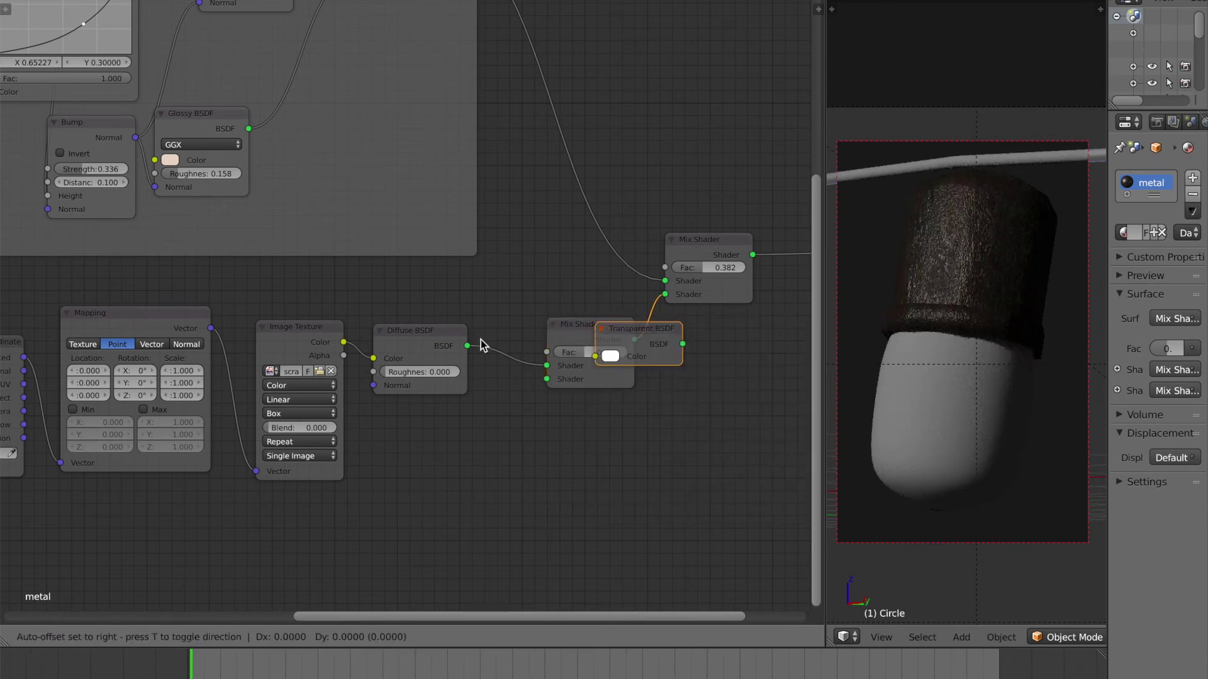
left_click(391, 414)
left_click_drag(478, 436, 546, 379)
Drive the inserted Mix Shader's factor with the scratch image's Color output, swap its two shader inputs, and save the file
left_click_drag(344, 341, 568, 335)
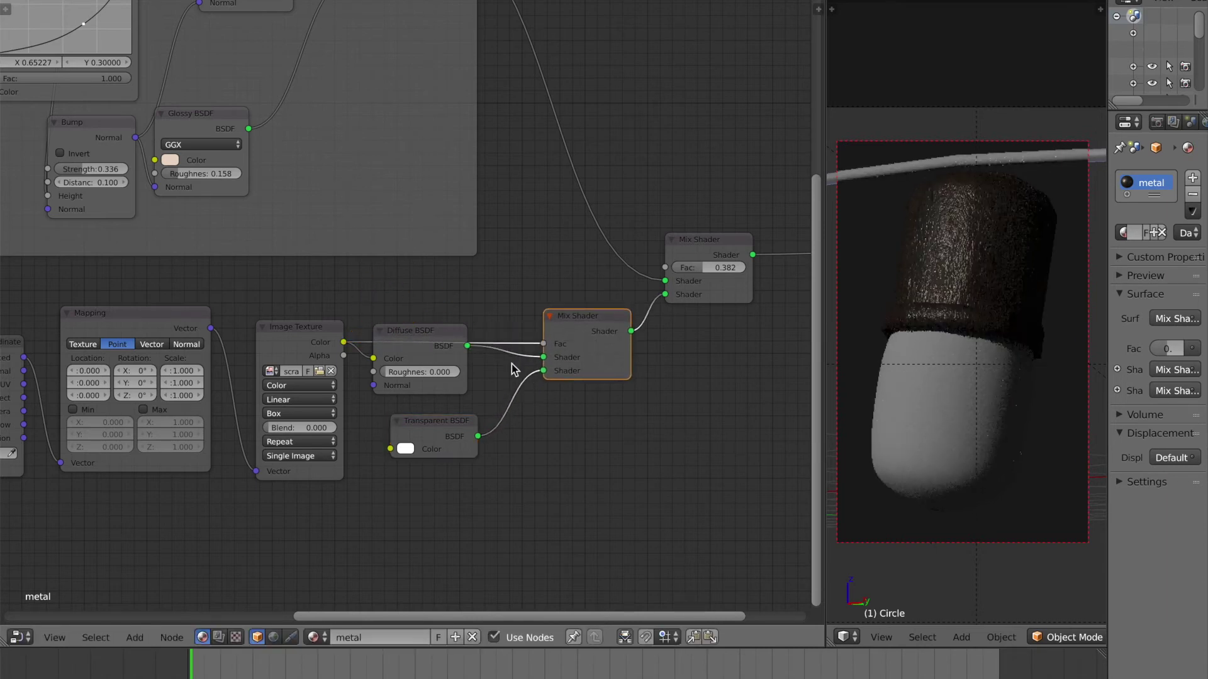
left_click_drag(546, 359, 544, 373)
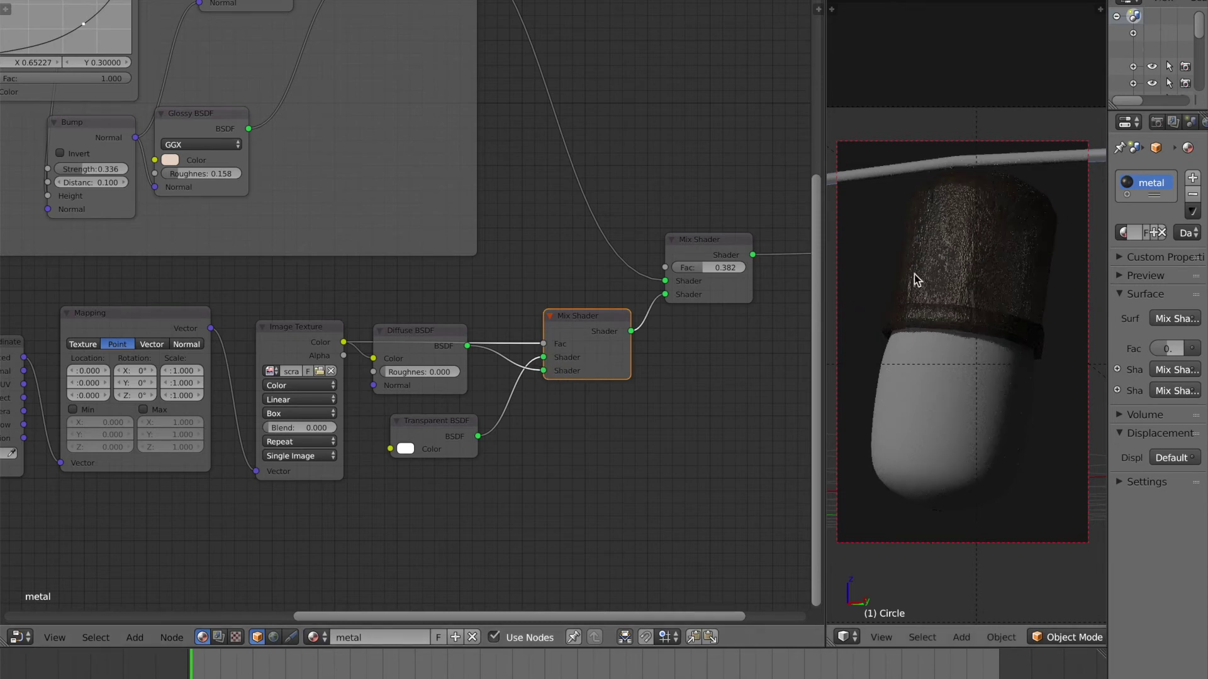
scroll(960, 255, "up", 3)
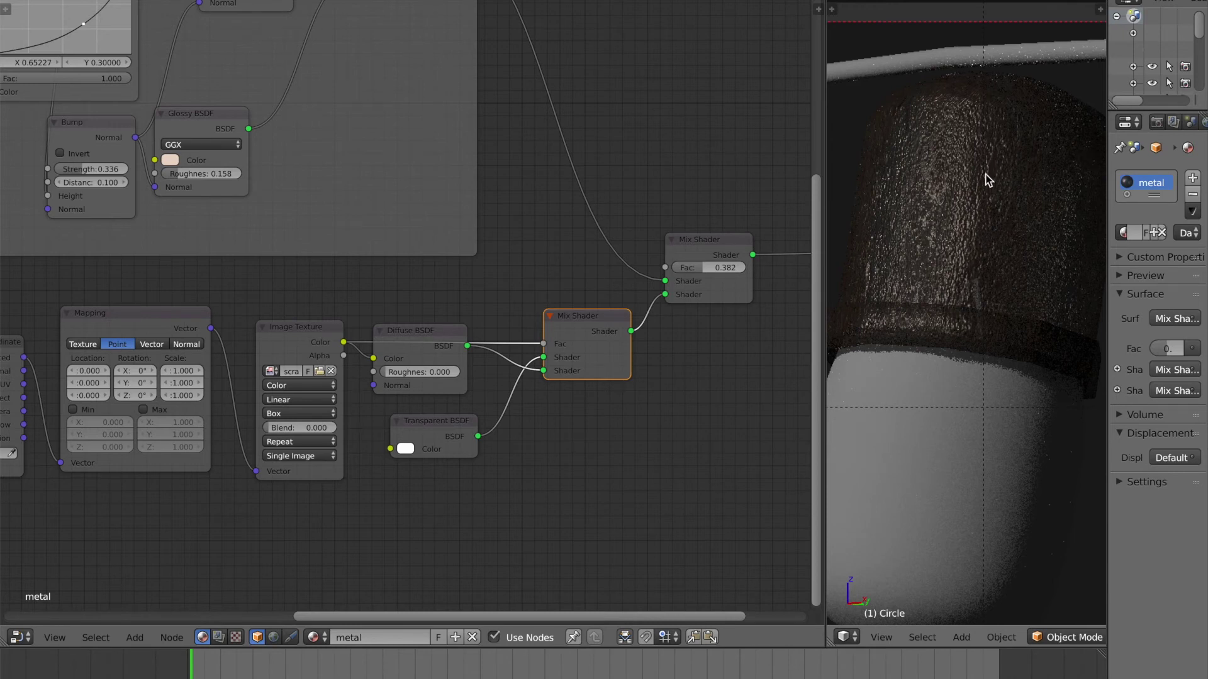
key("ctrl+s")
left_click(989, 201)
scroll(988, 201, "down", 4)
scroll(989, 201, "up", 2)
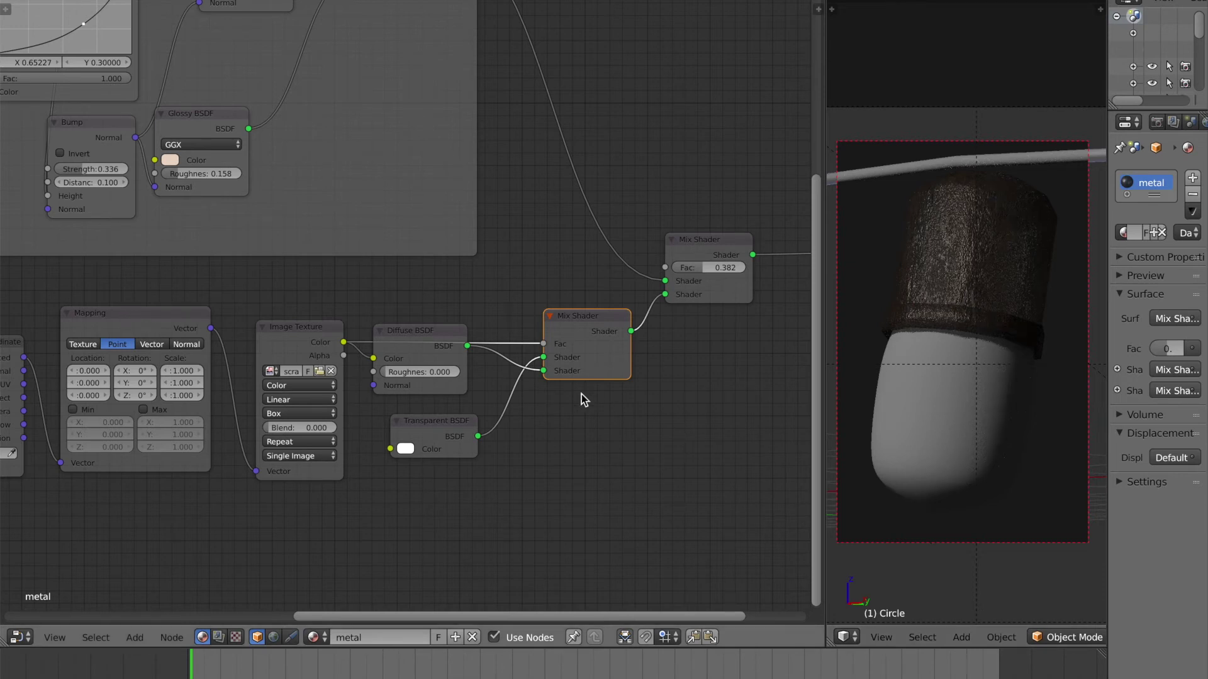
Try the final Mix Shader's factor at 0.200, raise it to 0.336, and save the file
mouse_move(703, 267)
left_mouse_down()
mouse_move(726, 268)
mouse_move(673, 267)
mouse_move(700, 267)
left_mouse_up()
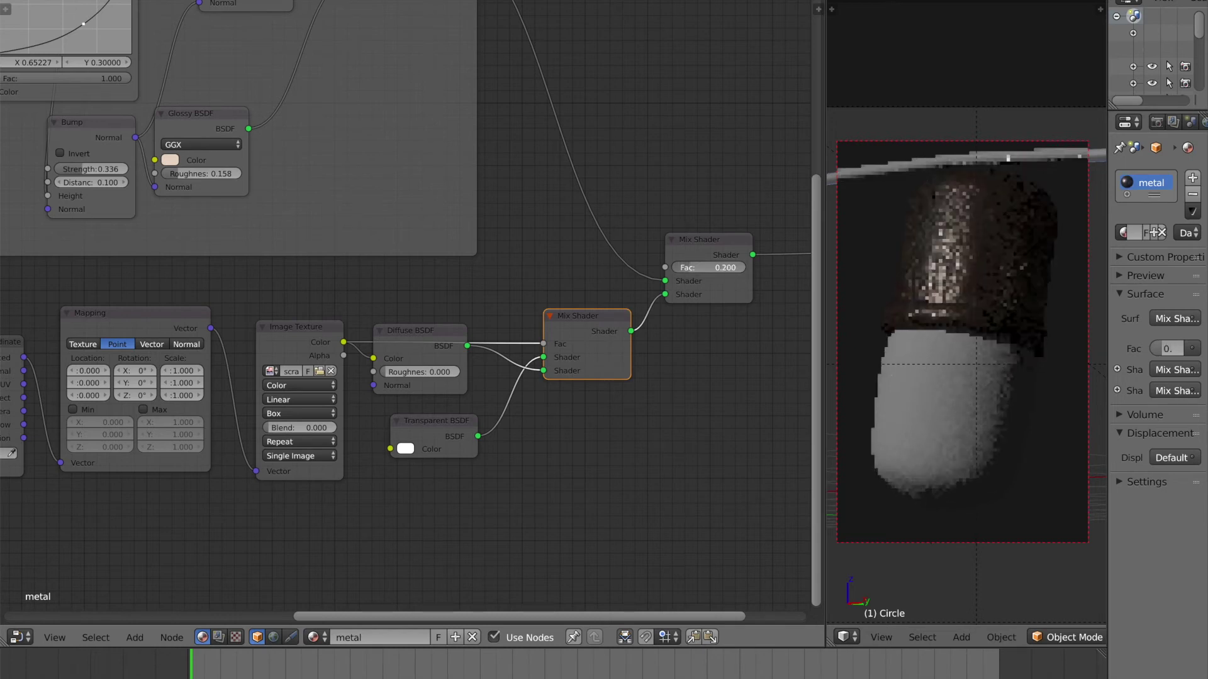
key("ctrl+s")
left_click(655, 297)
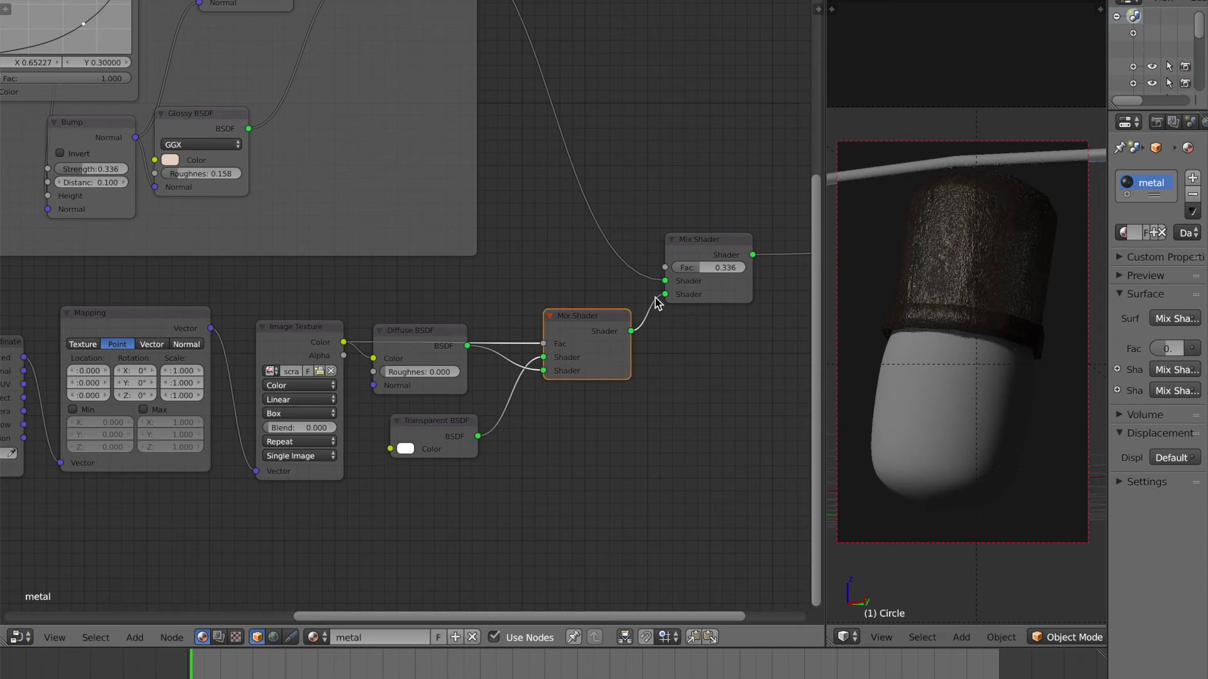
key("ctrl+s")
left_click(597, 380)
scroll(621, 375, "down", 2)
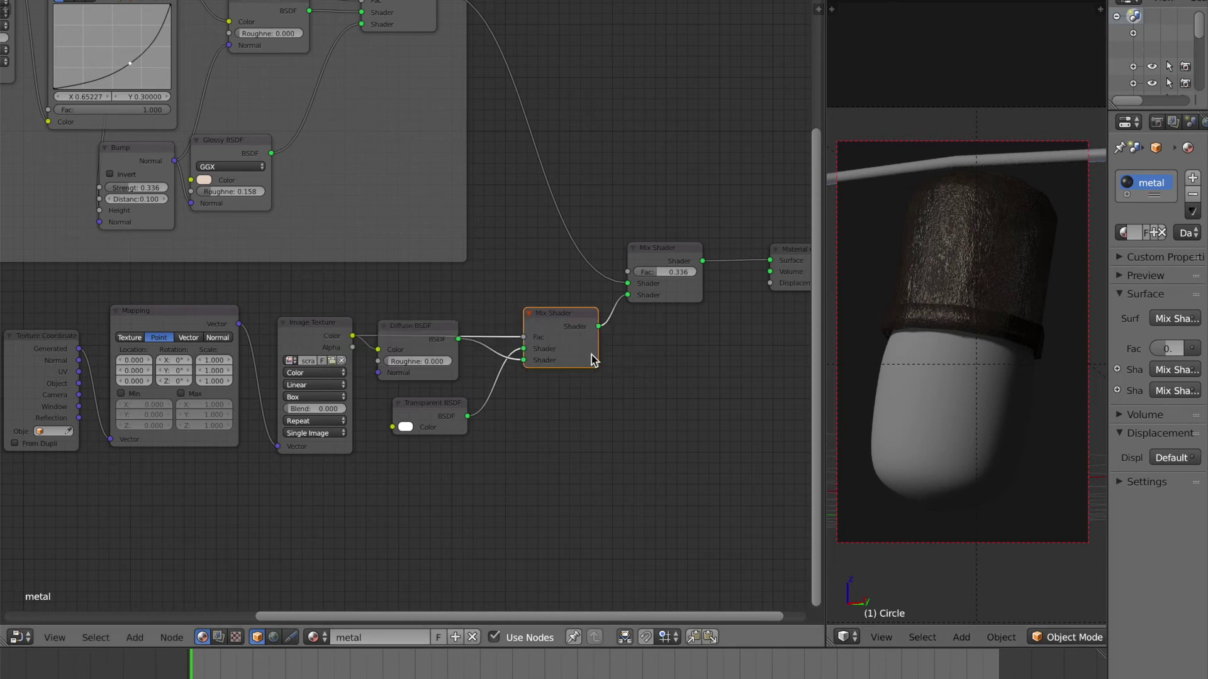
key("ctrl+s")
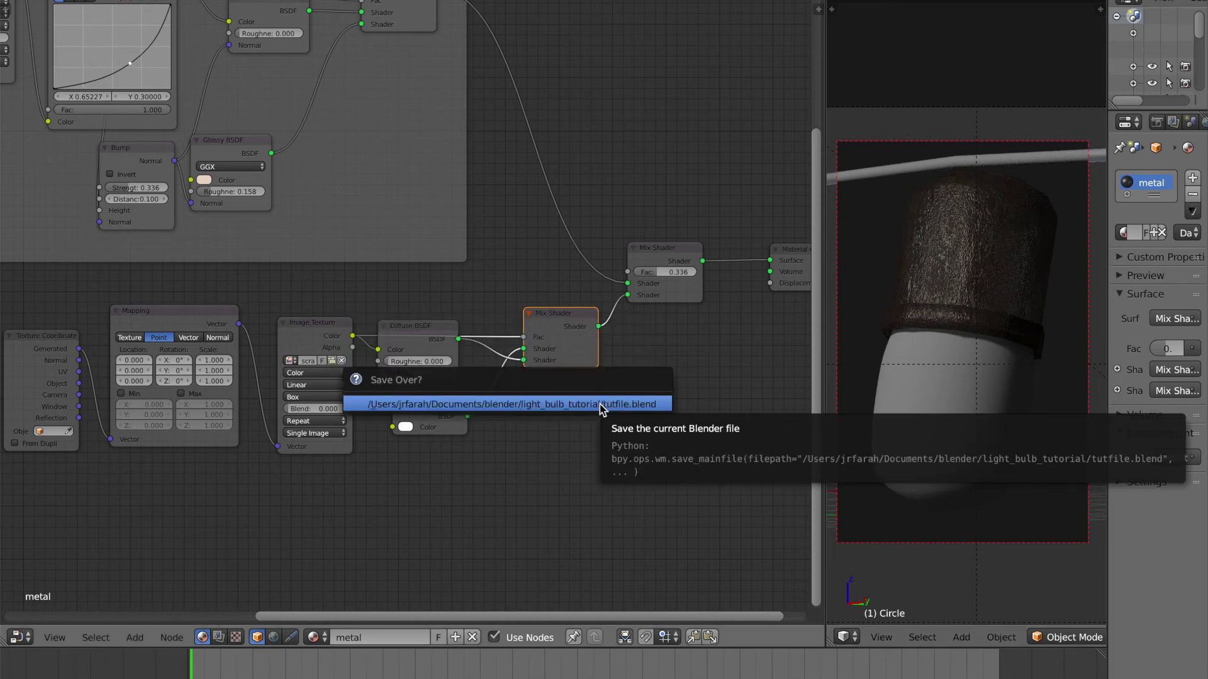
left_click(599, 404)
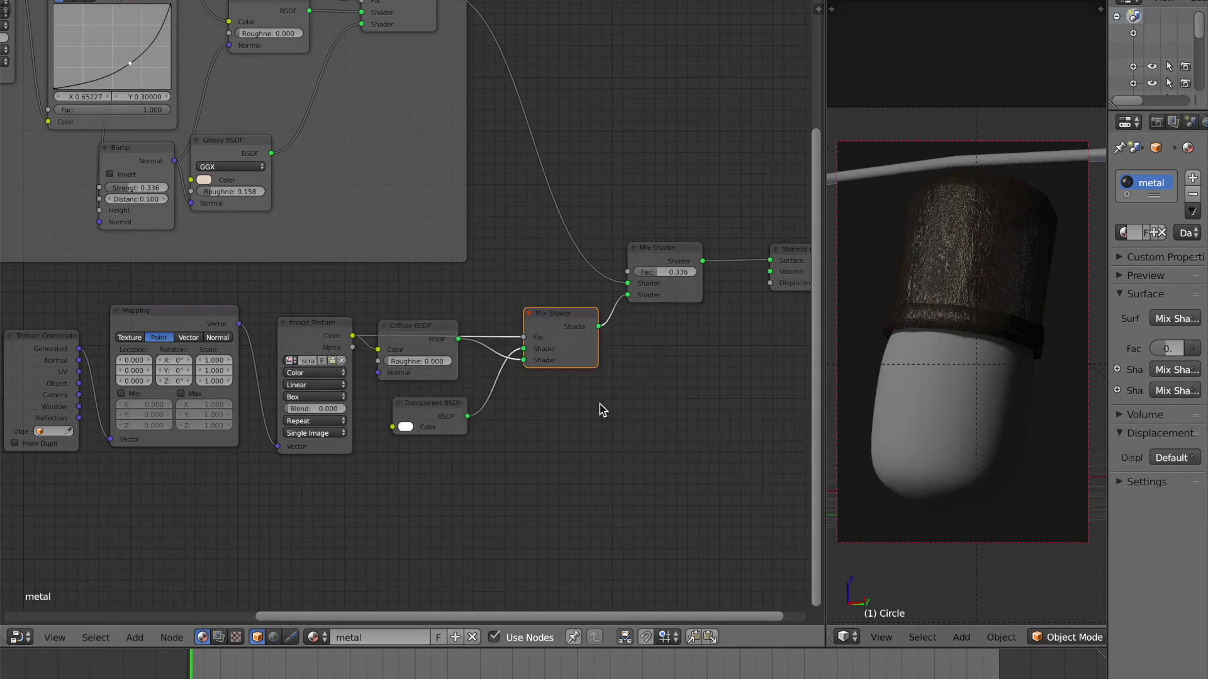
key("ctrl+s")
left_click(599, 403)
Select the bulb object Circle.001, check its empty material slot, and narrow the properties editor to enlarge the rendered viewport
right_click(933, 403)
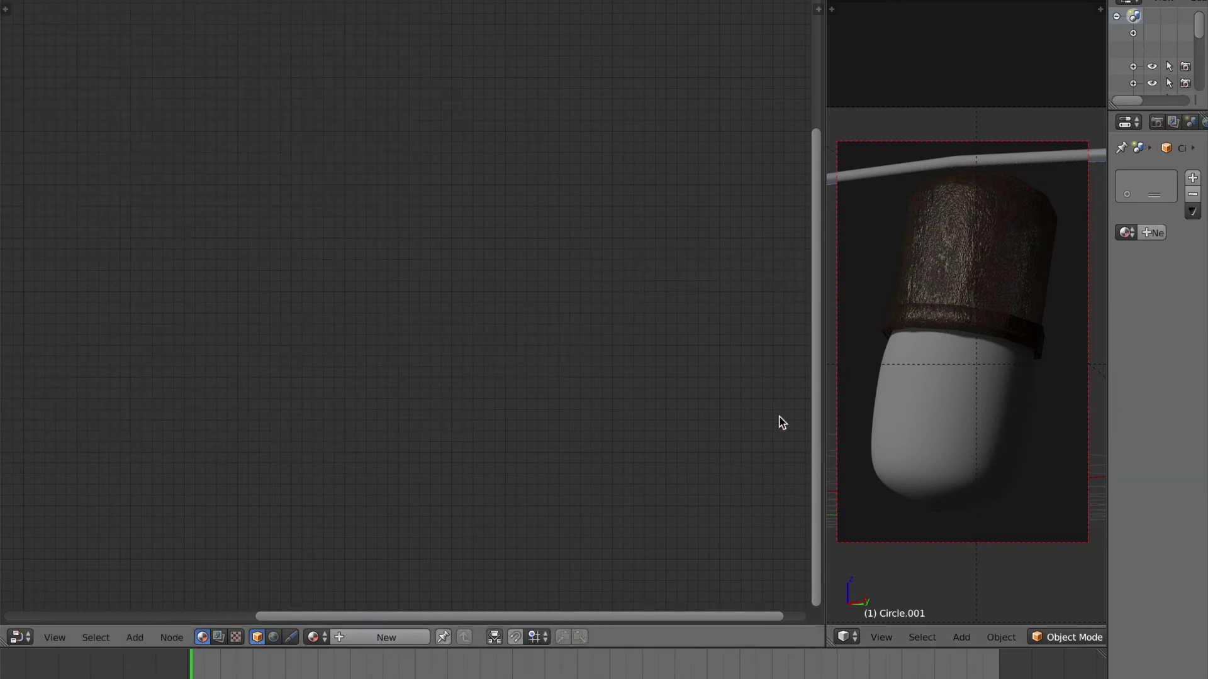
left_click_drag(1108, 86, 986, 86)
scroll(1024, 84, "up", 1)
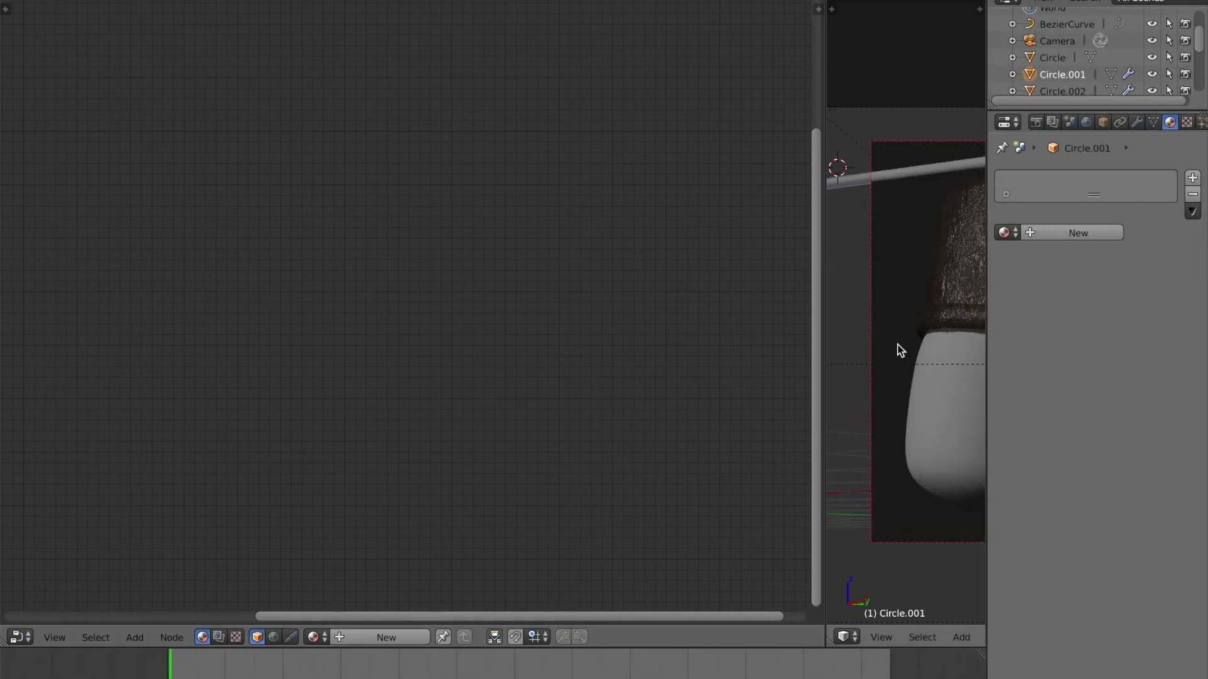
key("g")
right_click(986, 326)
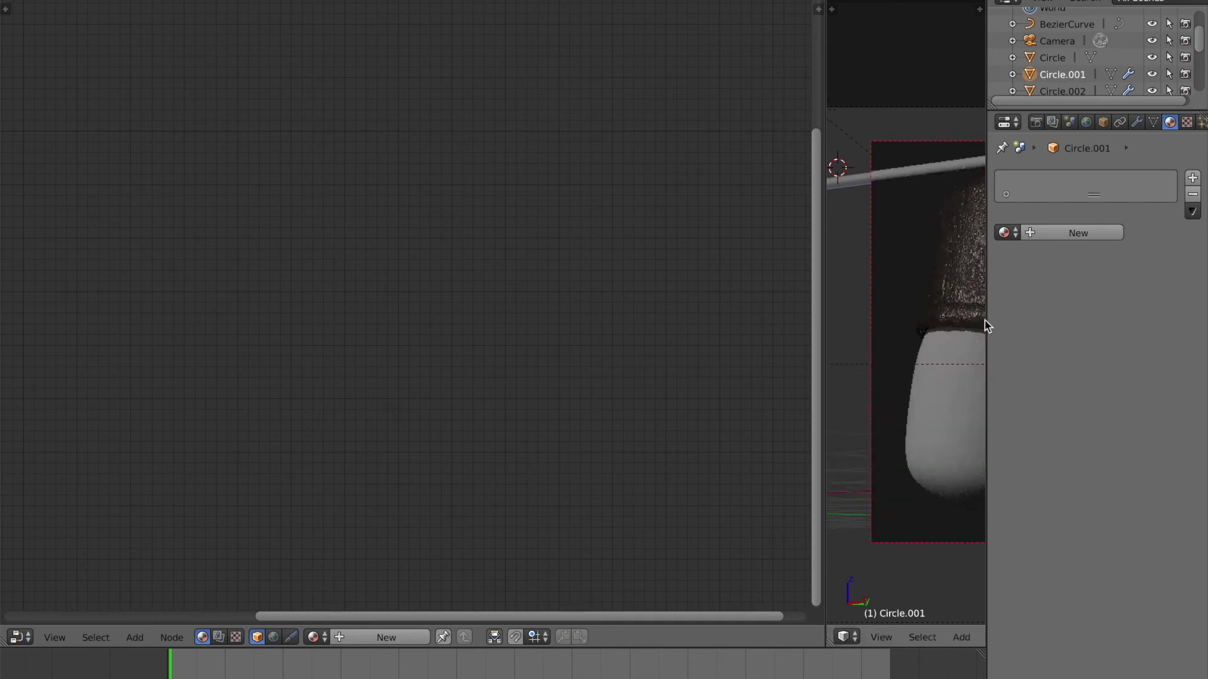
left_click_drag(986, 326, 1163, 317)
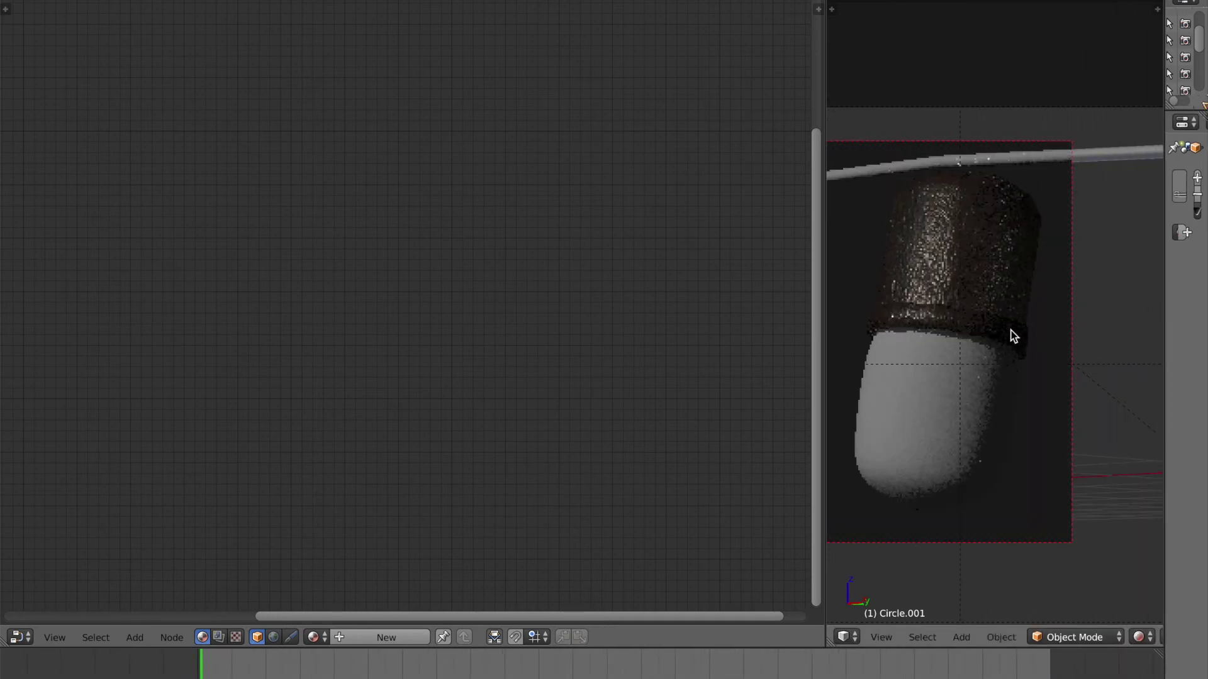
Create a new material named "glass" for the bulb, bring its nodes into view, and save the file
middle_click_drag(985, 327, 1013, 319, "shift")
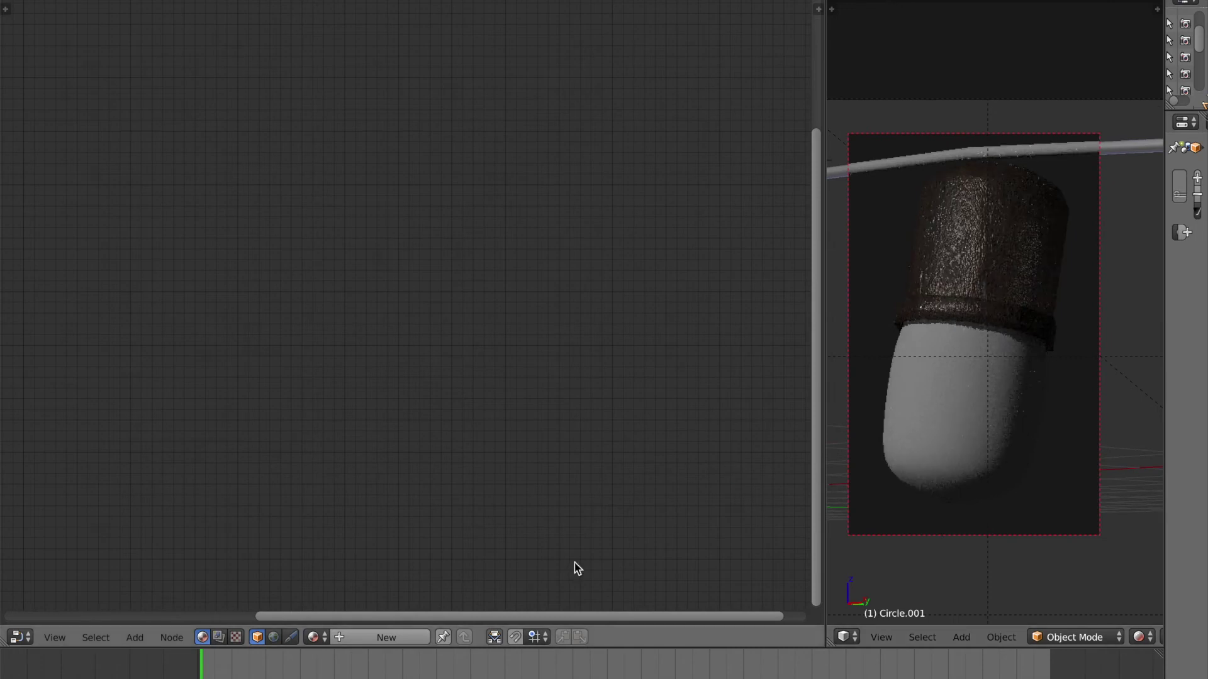
left_click(386, 637)
double_click(382, 637)
type("glass")
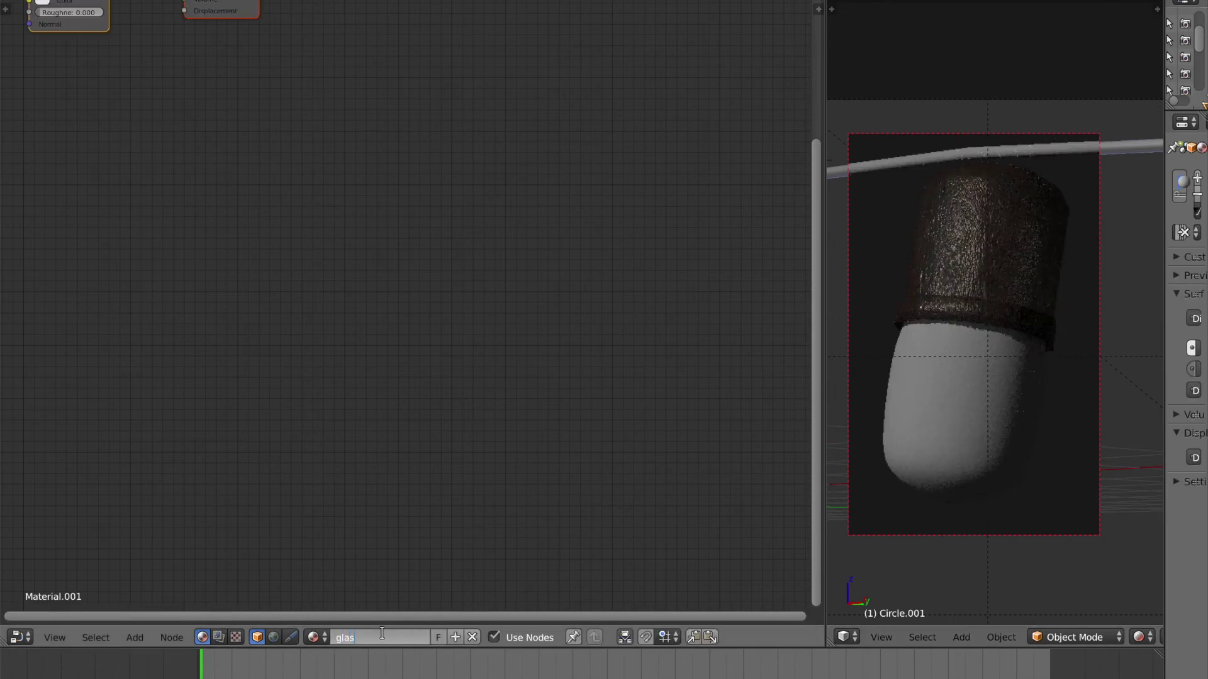
key("Return")
key("Home")
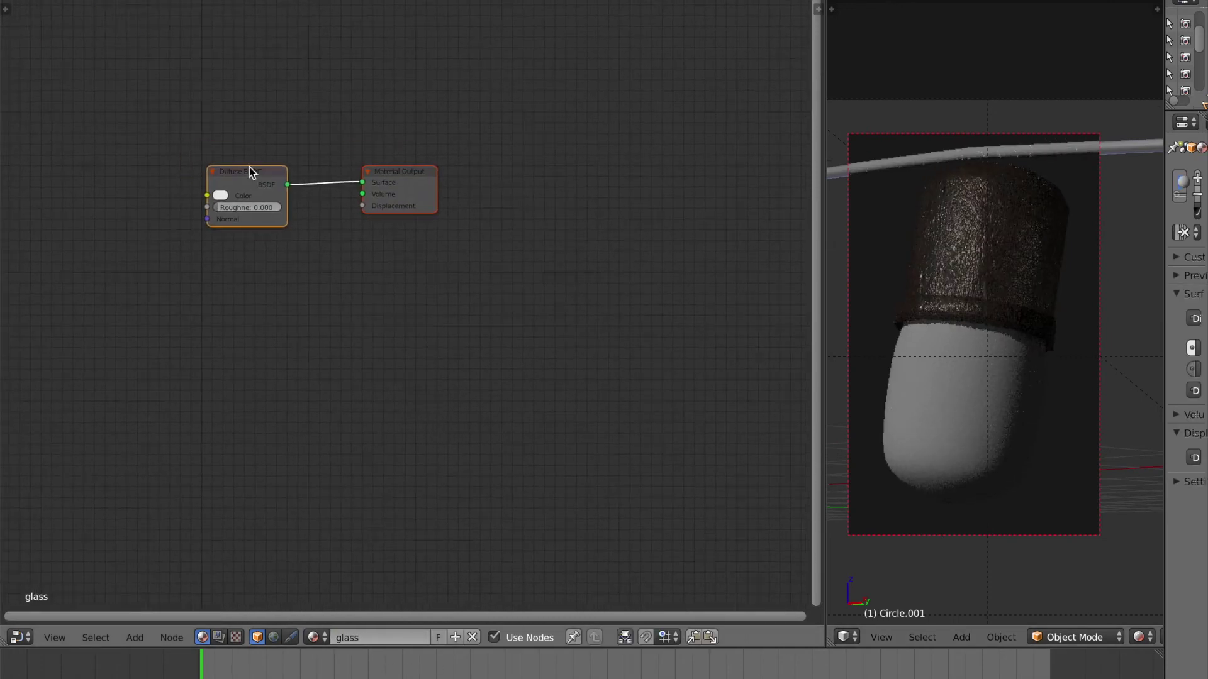
left_click(395, 186)
key("ctrl+s")
left_click(395, 186)
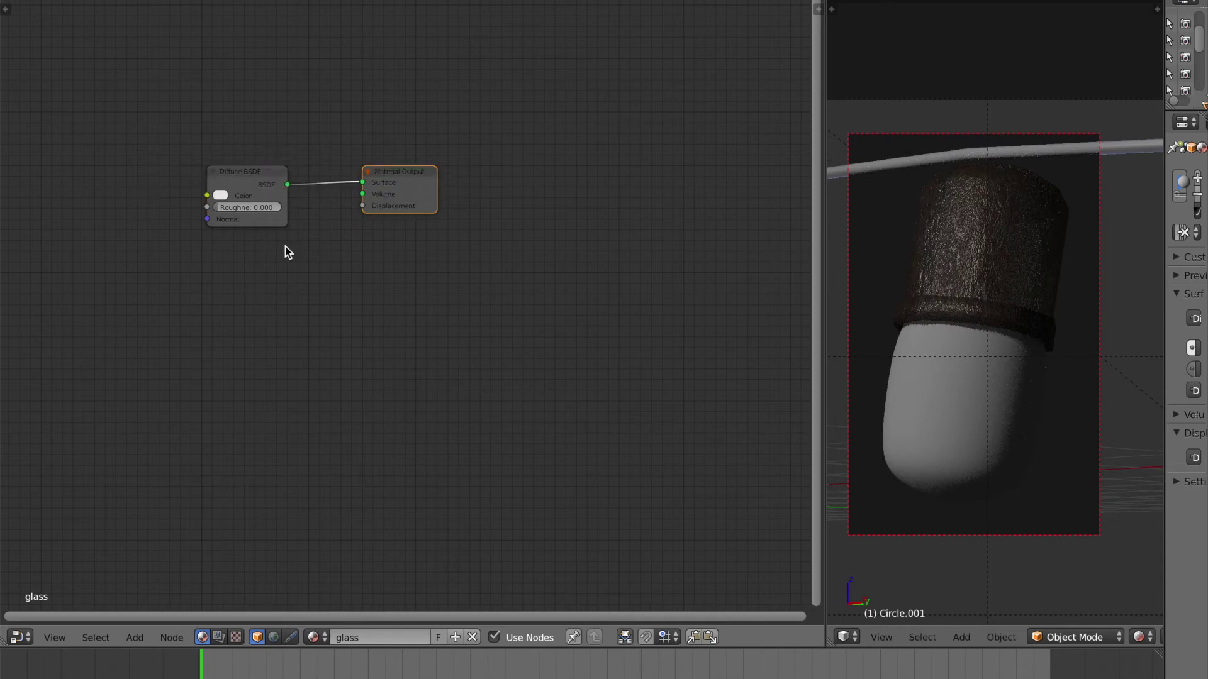
Switch the glass material's Diffuse BSDF node to a Glass BSDF and save the file
key("Home")
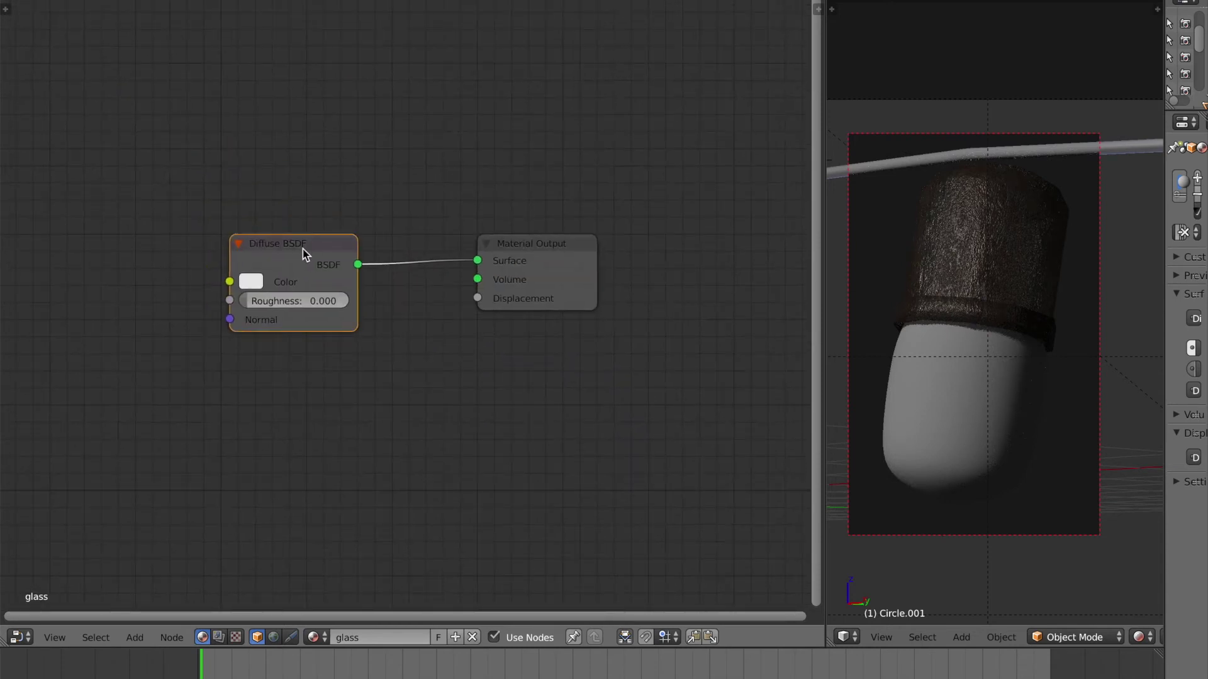
key("shift+s")
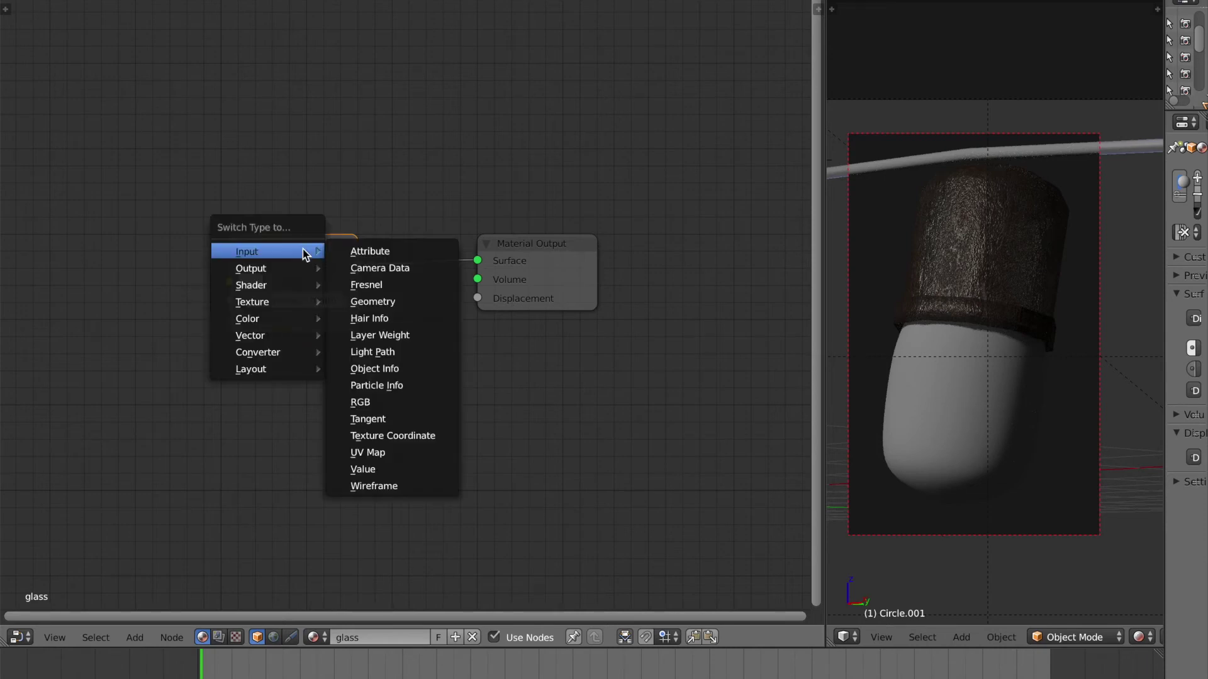
mouse_move(278, 290)
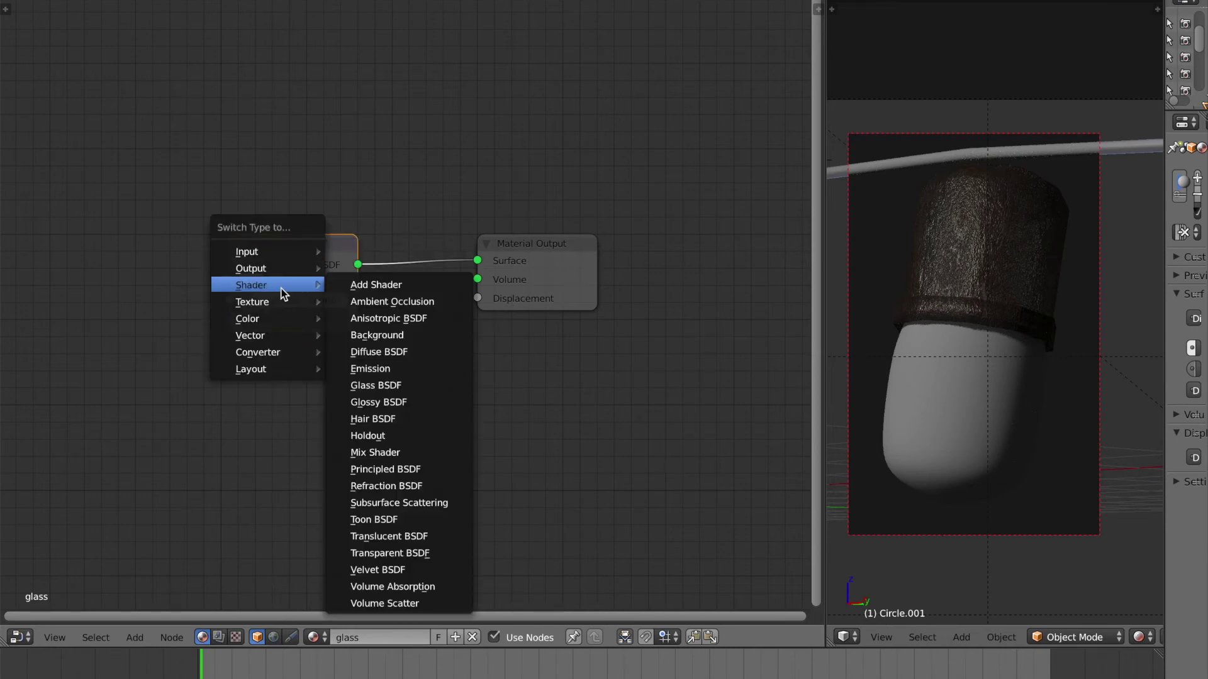
left_click_drag(338, 250, 307, 232)
key("shift+s")
mouse_move(304, 239)
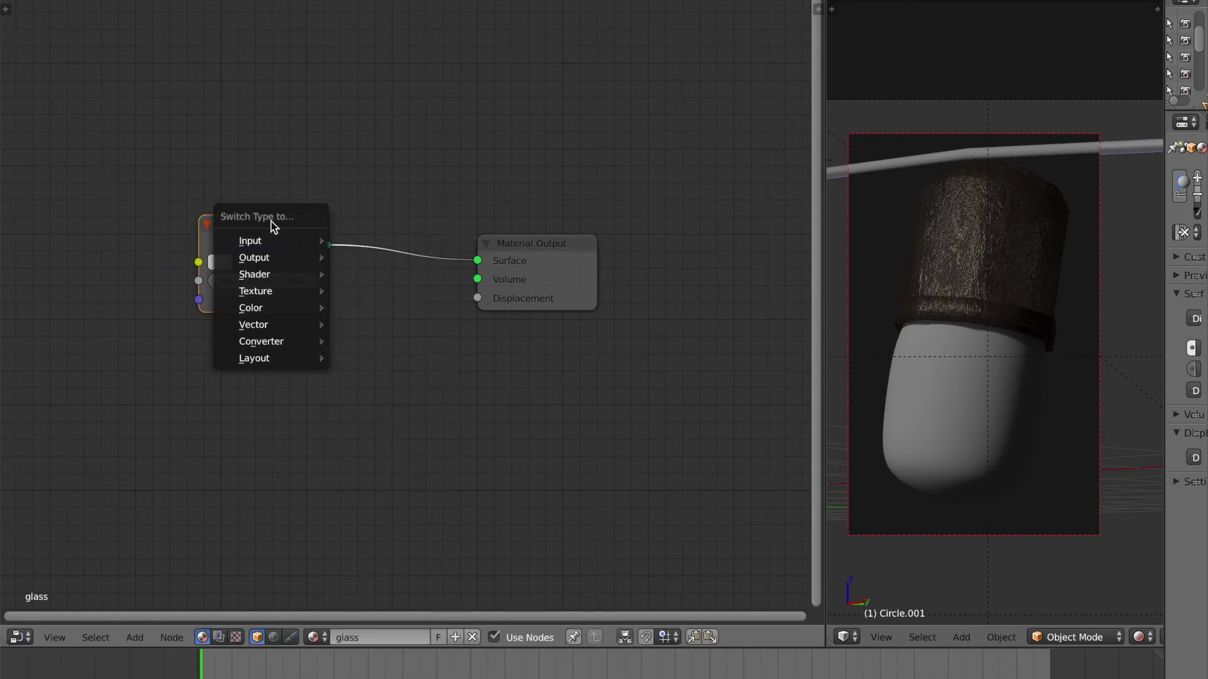
mouse_move(314, 274)
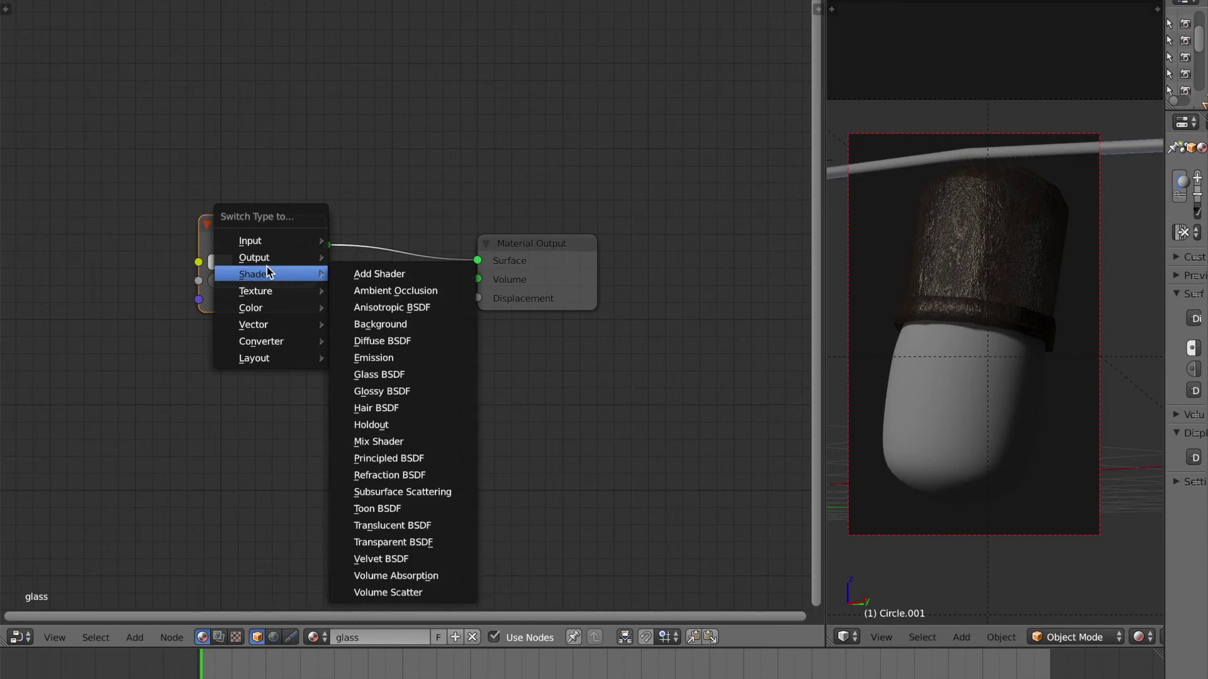
left_click(385, 374)
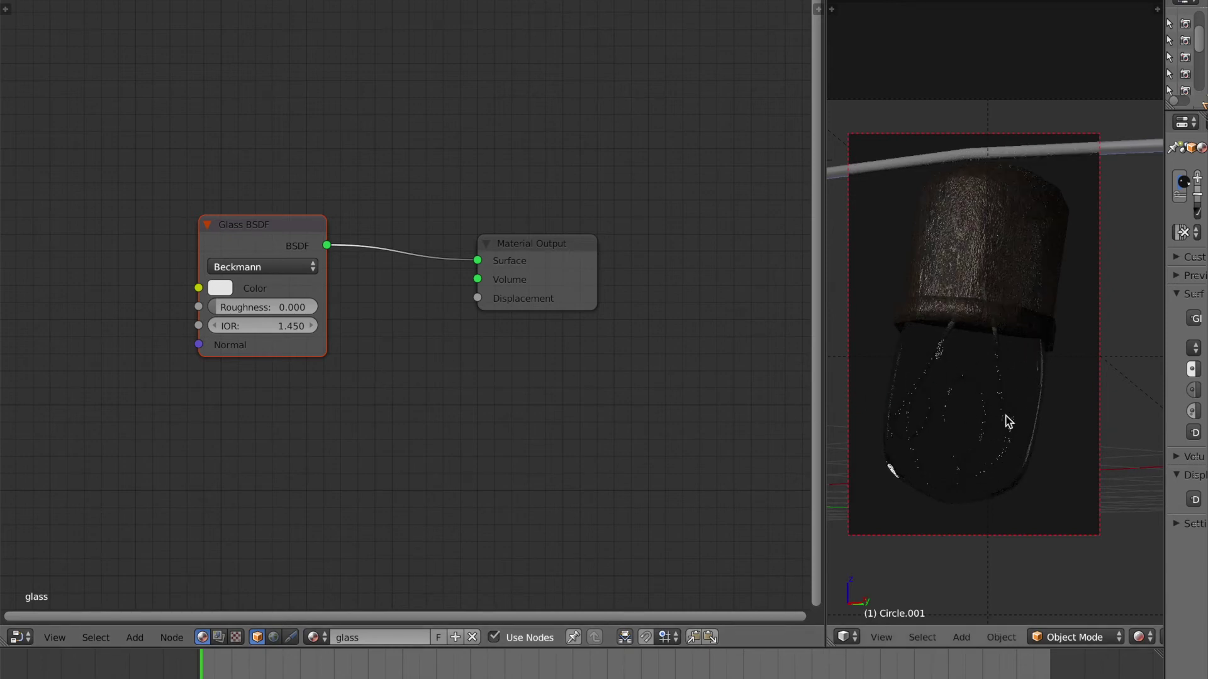
key("ctrl+s")
left_click(492, 405)
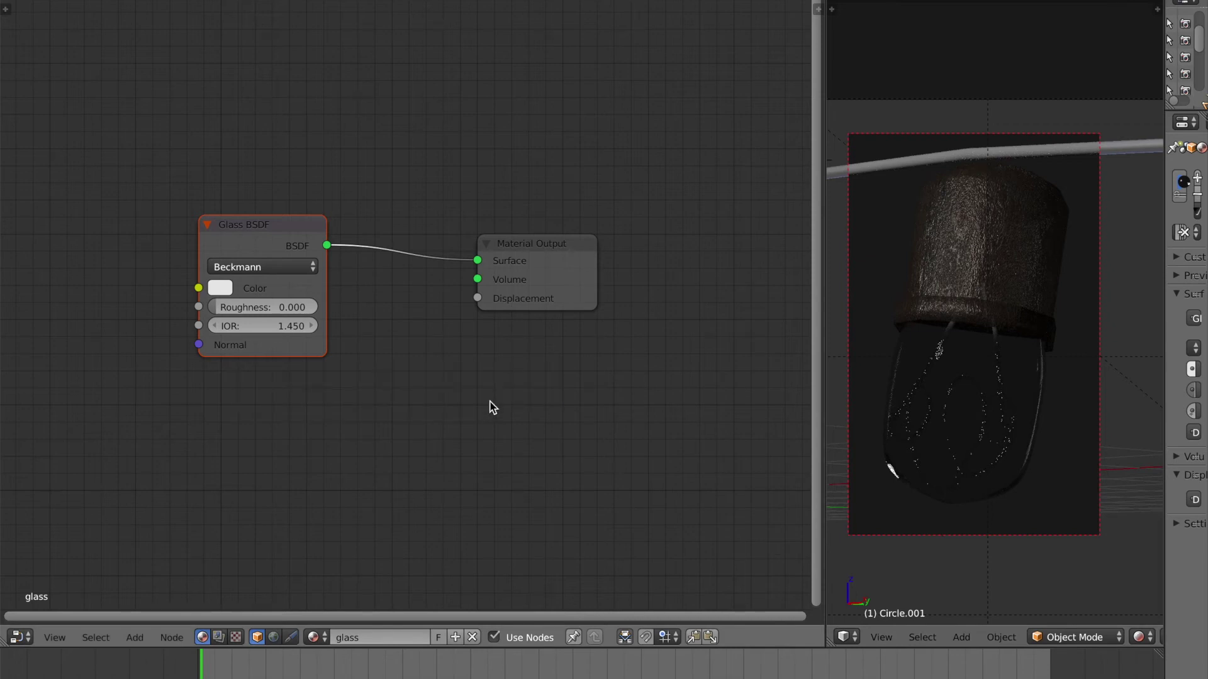
Try the Glass BSDF's IOR at 0.000 and 4.000, and set it back to 1.45
scroll(412, 299, "up", 2)
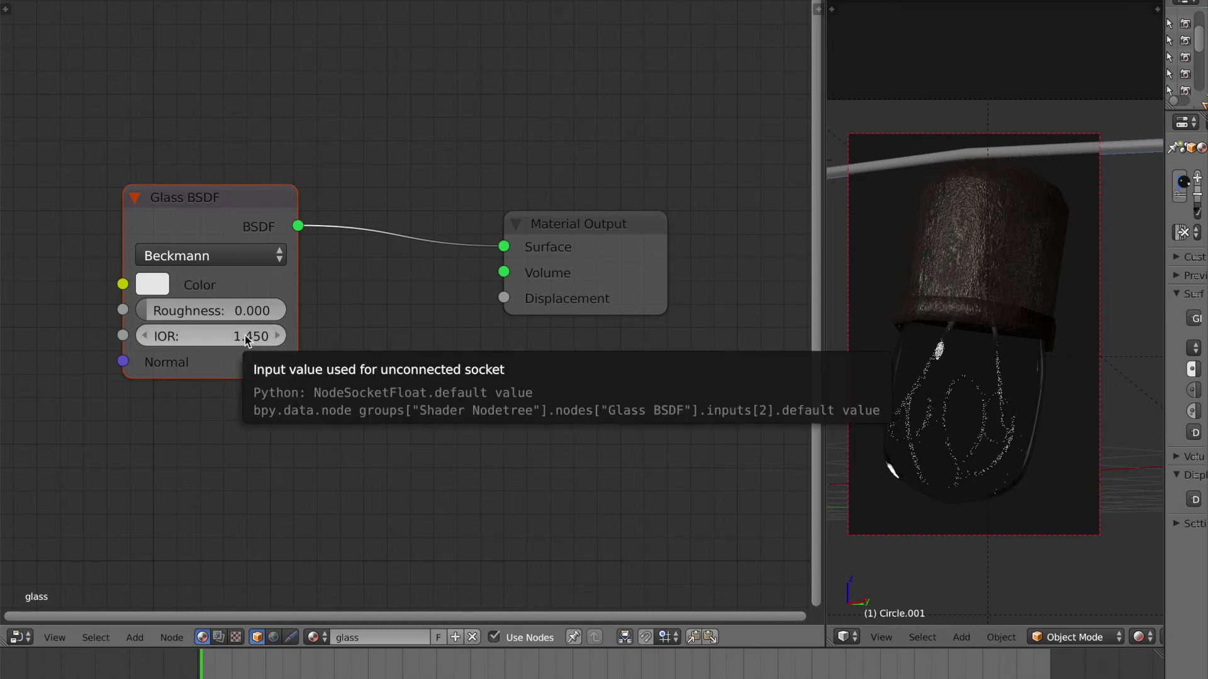
left_click_drag(214, 337, 148, 336)
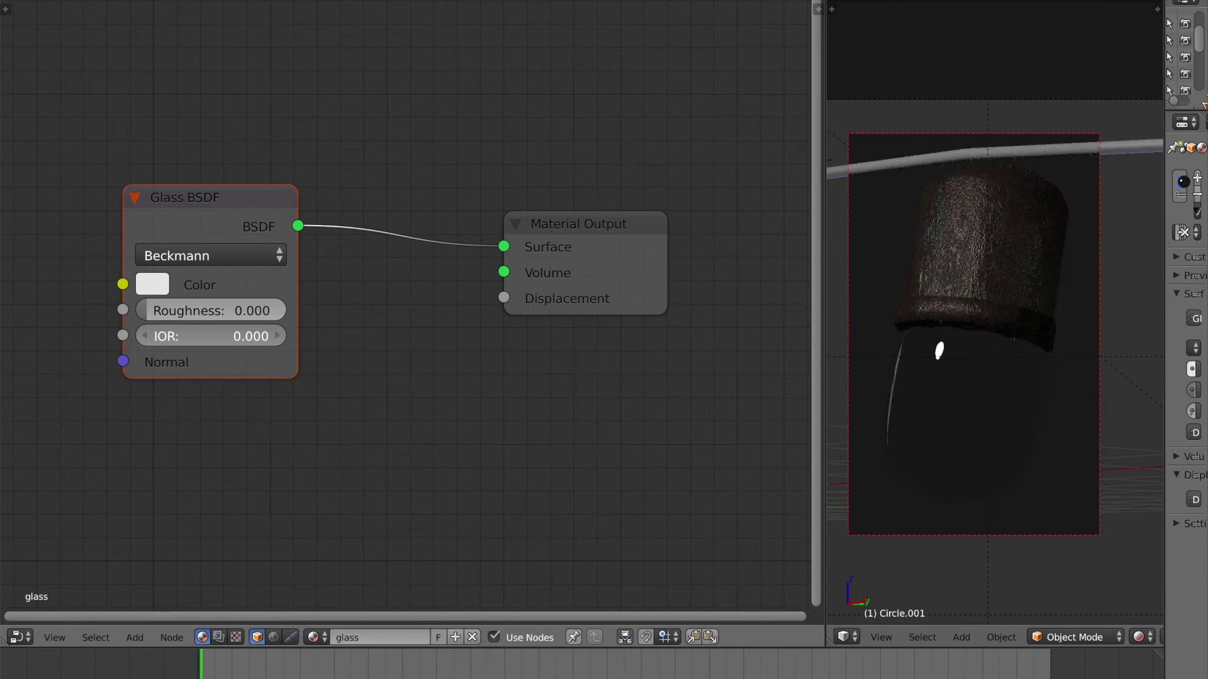
left_click_drag(148, 336, 249, 336)
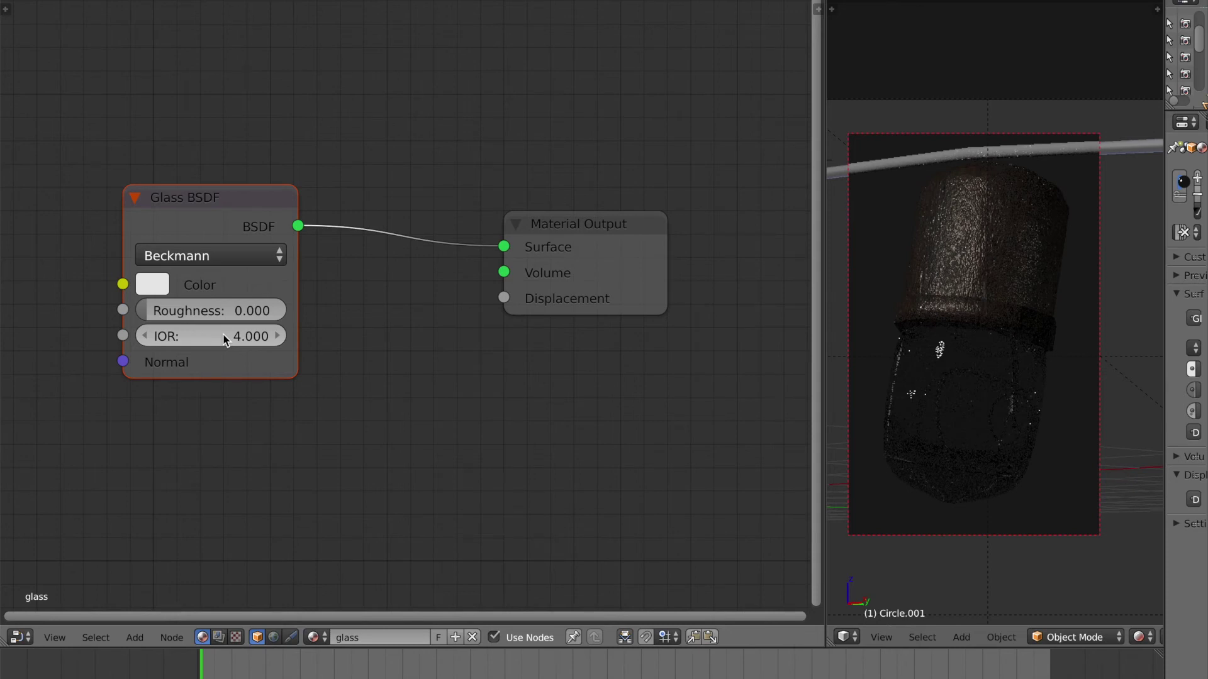
left_click(225, 337)
key("BackSpace")
key("BackSpace")
key("BackSpace")
type("1.45")
key("Return")
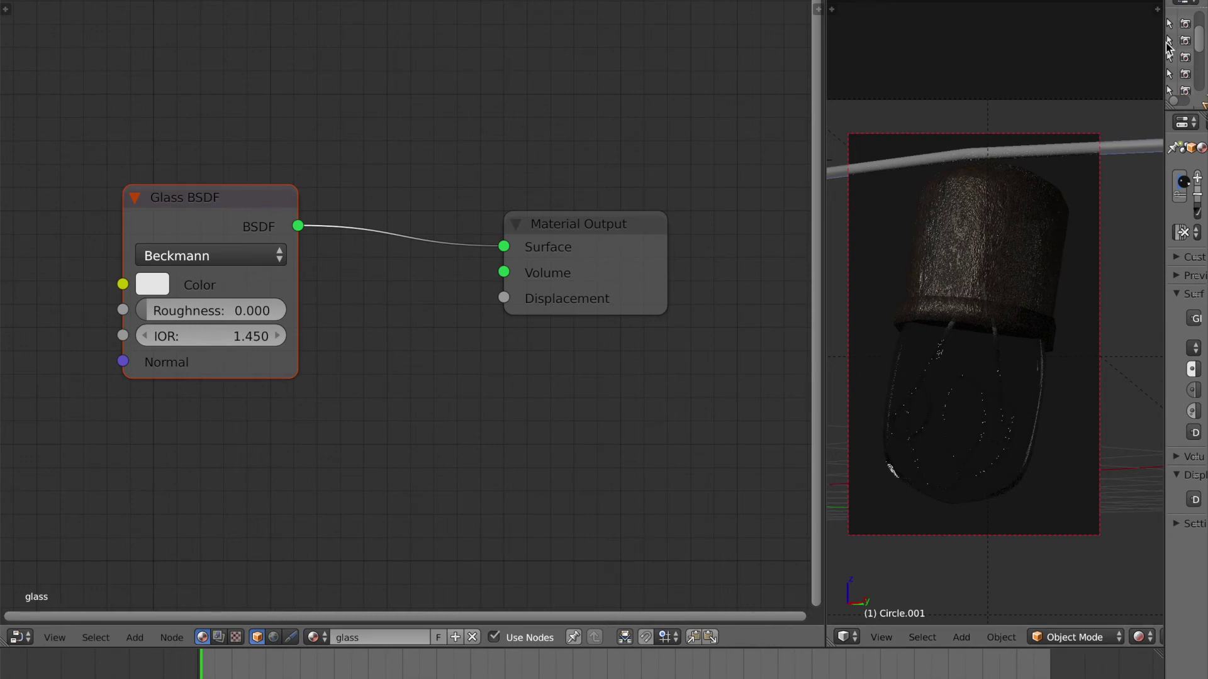
Widen the outliner, expand the Empty object, select its Spiral child, and narrow the outliner again to enlarge the viewport
left_click_drag(1165, 47, 1029, 55)
scroll(1105, 54, "down", 3)
scroll(1104, 56, "up", 5)
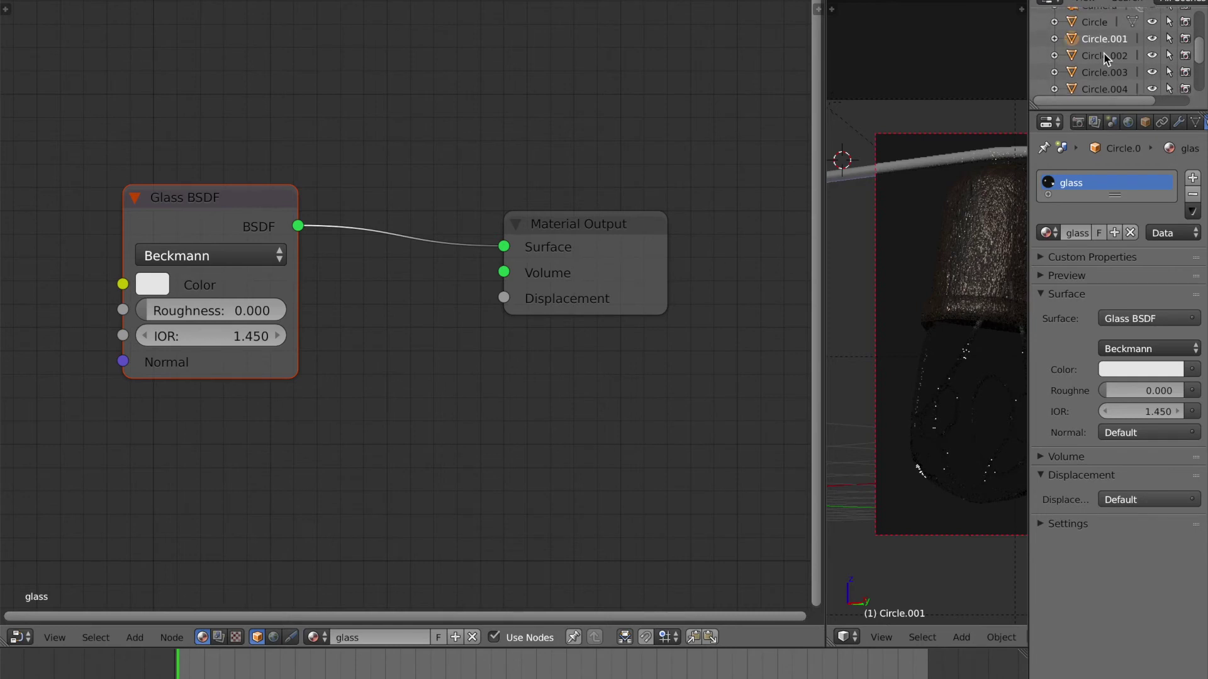
scroll(1107, 44, "down", 3)
scroll(1107, 37, "down", 3)
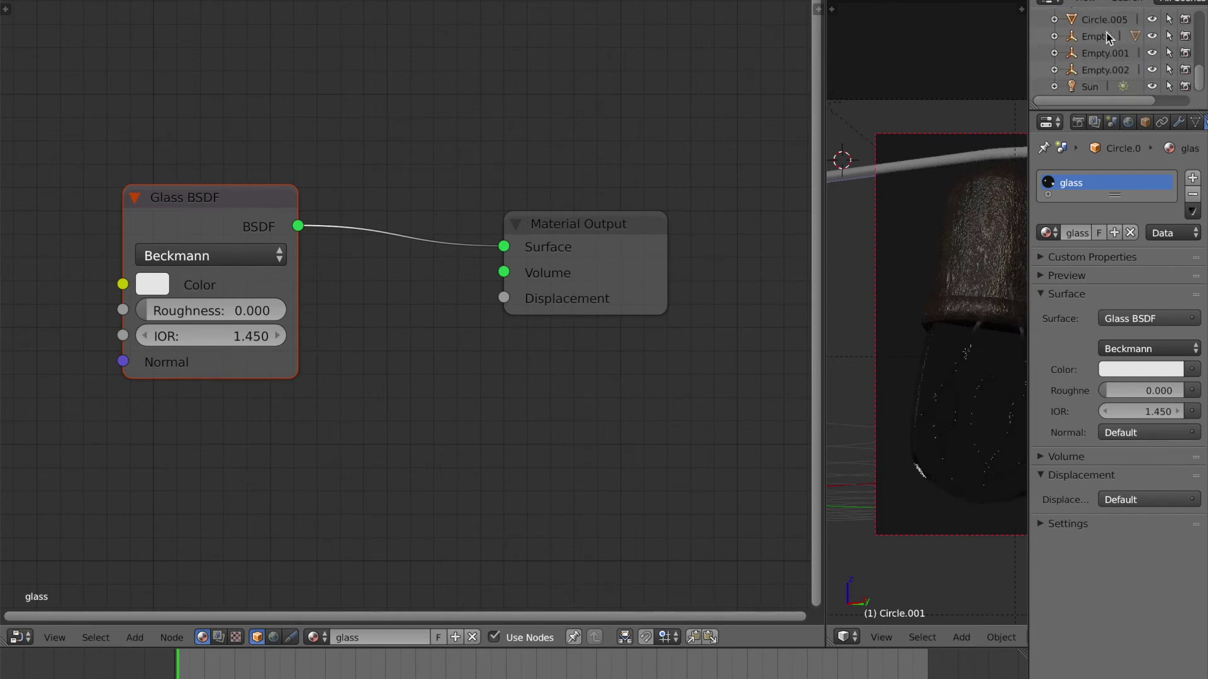
left_click(1055, 64)
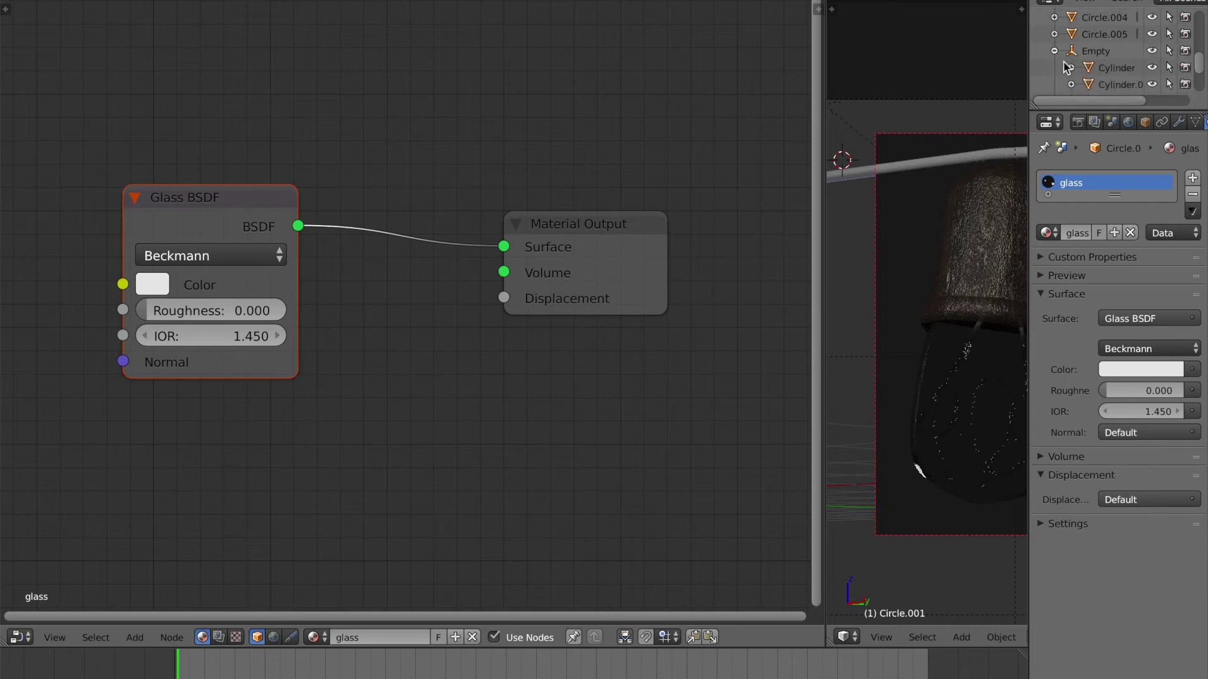
scroll(1075, 60, "down", 2)
left_click(1107, 86)
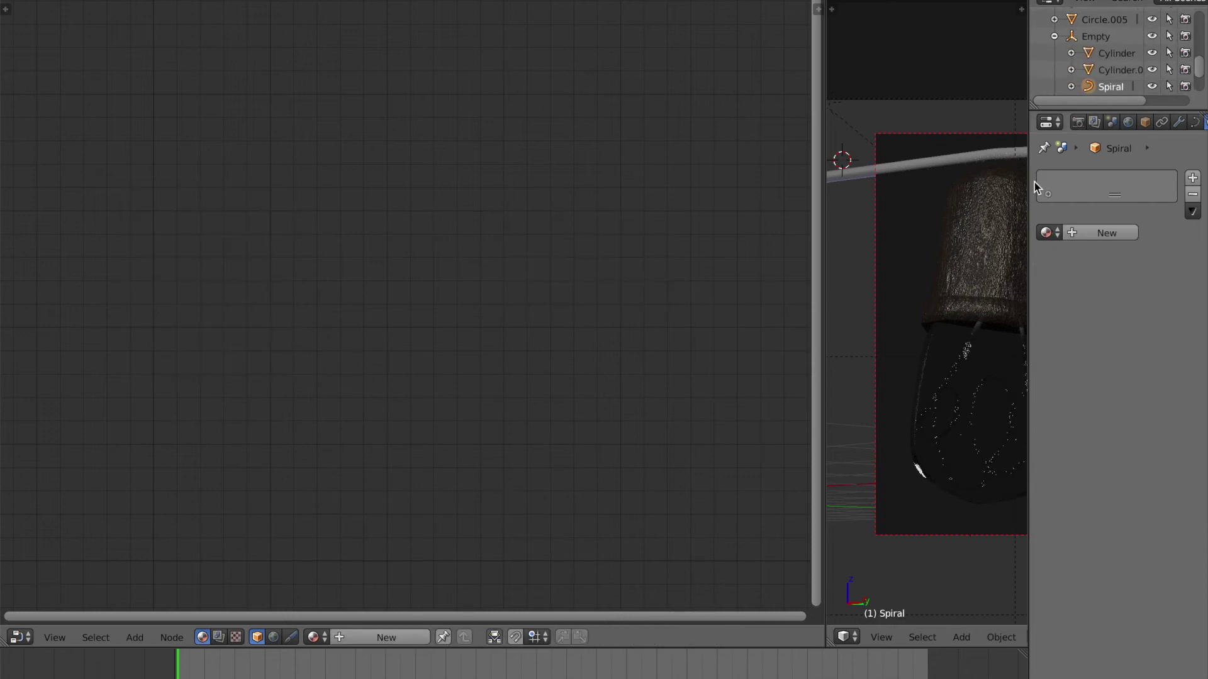
left_click_drag(1029, 181, 1123, 176)
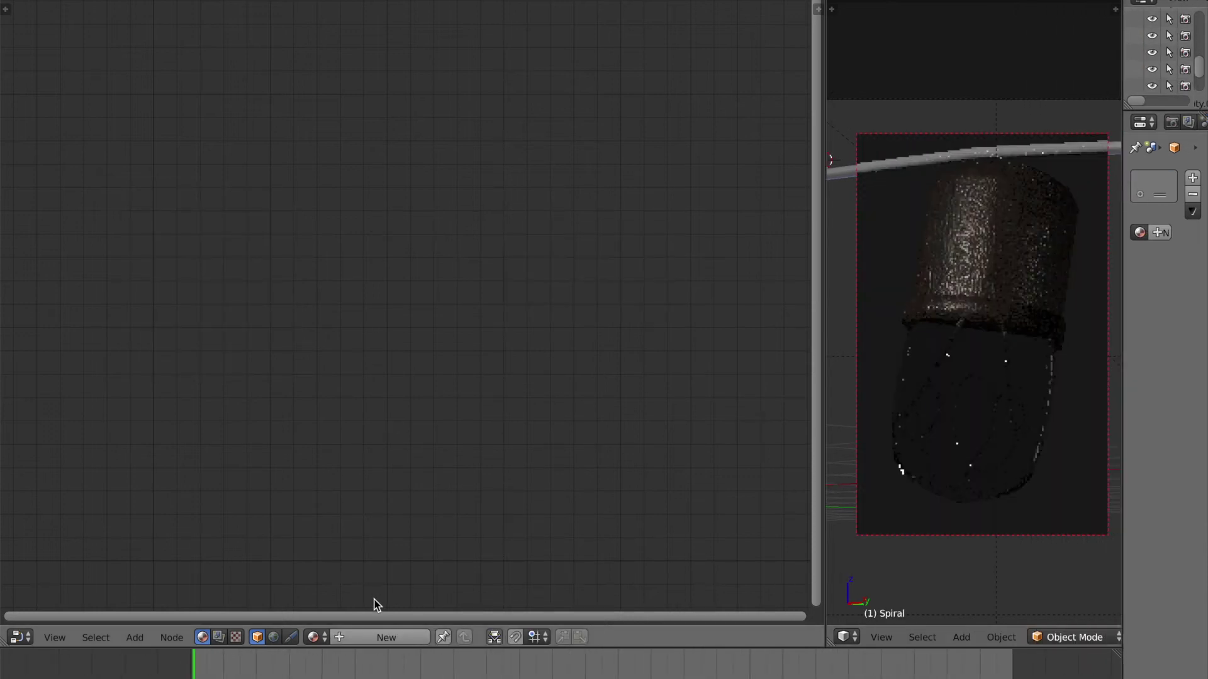
Give the spiral filament a new material and switch its Diffuse BSDF to an Emission shader
left_click(386, 637)
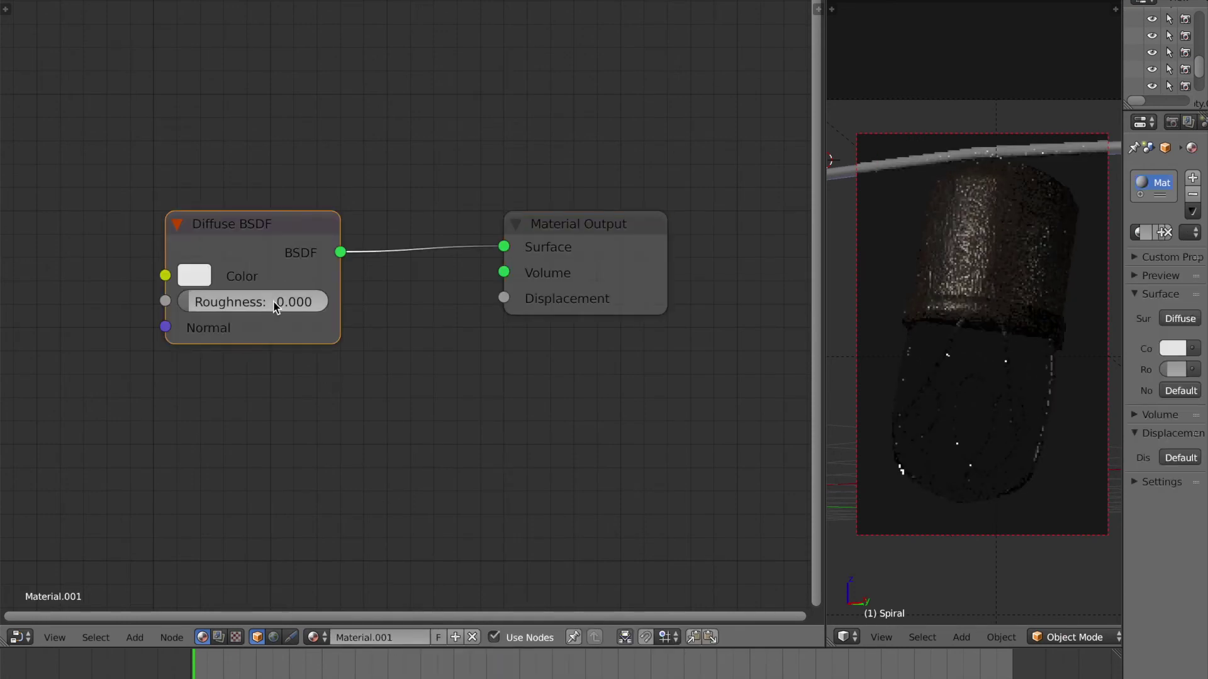
key("shift+s")
mouse_move(278, 261)
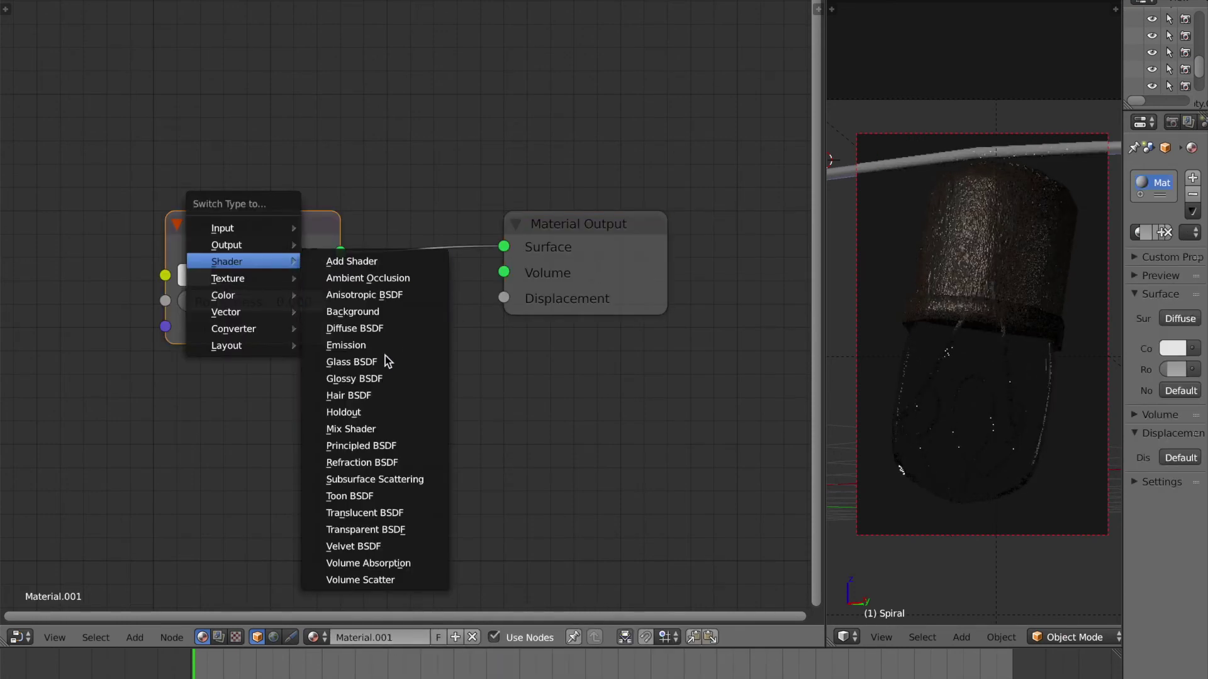
left_click(360, 345)
Try the Emission shader's strength at 5
left_click(281, 304)
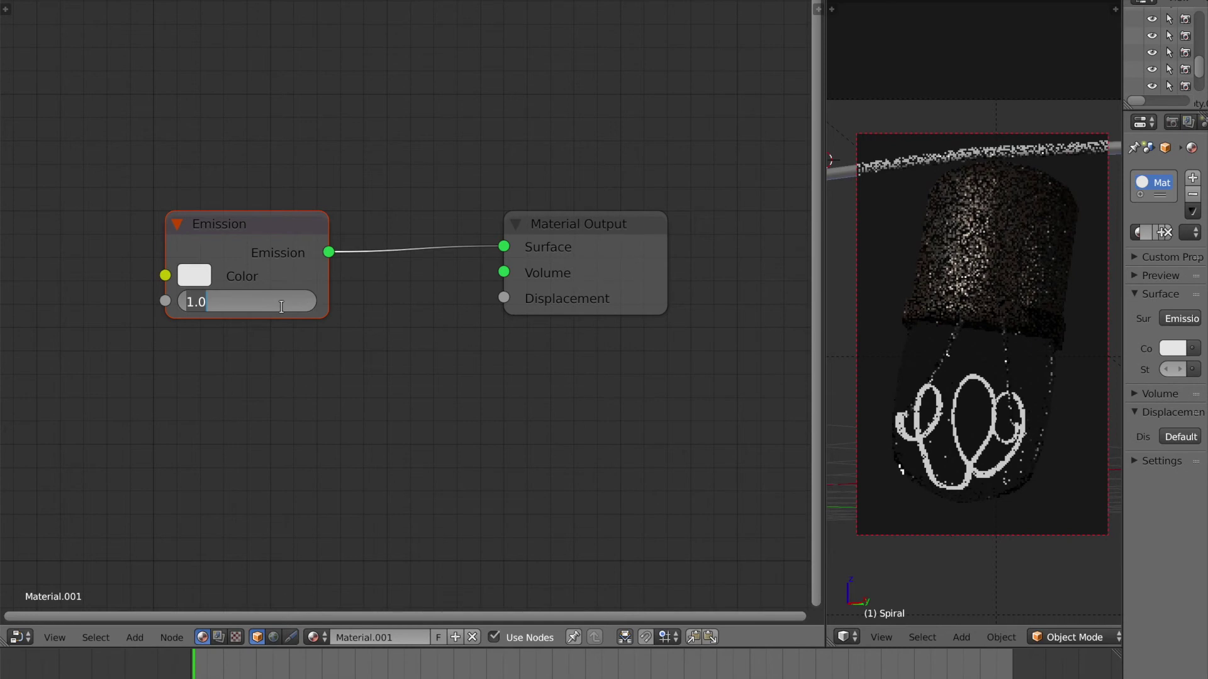
type("5")
key("Return")
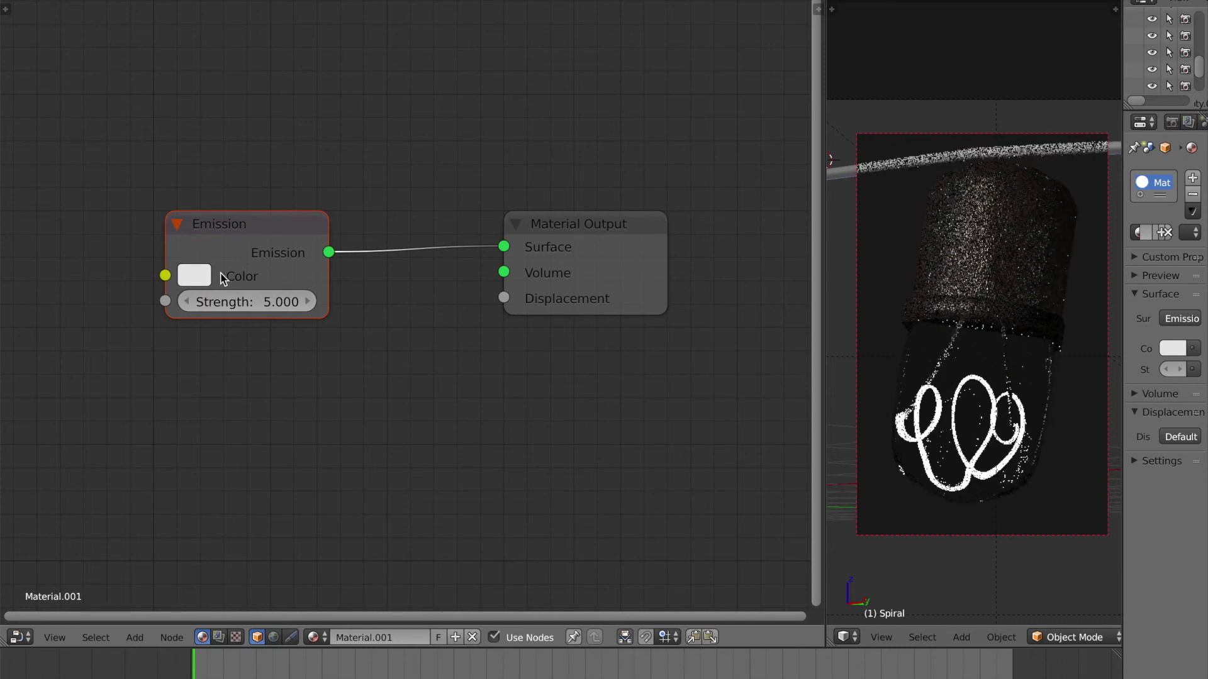
left_click(208, 281)
left_click_drag(254, 415, 262, 428)
right_click(263, 427)
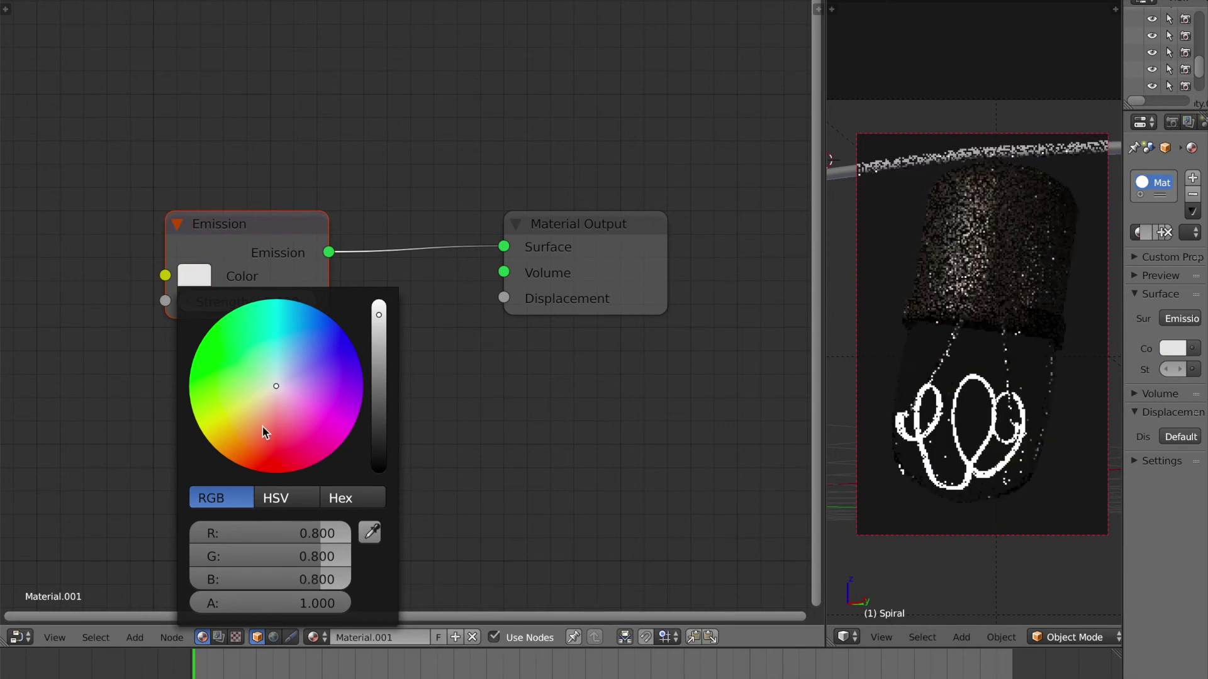
key("Escape")
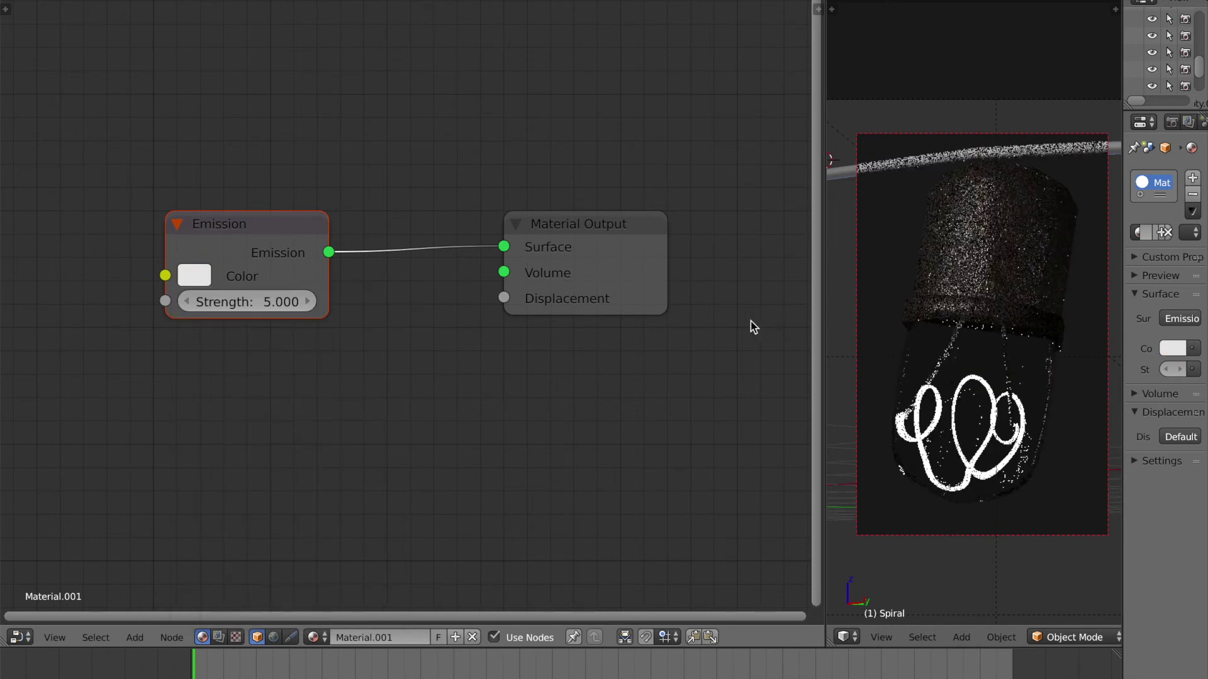
Lower the Emission strength to 0.000 and raise it in 0.1 increments to 1.000
left_click_drag(268, 301, 257, 300)
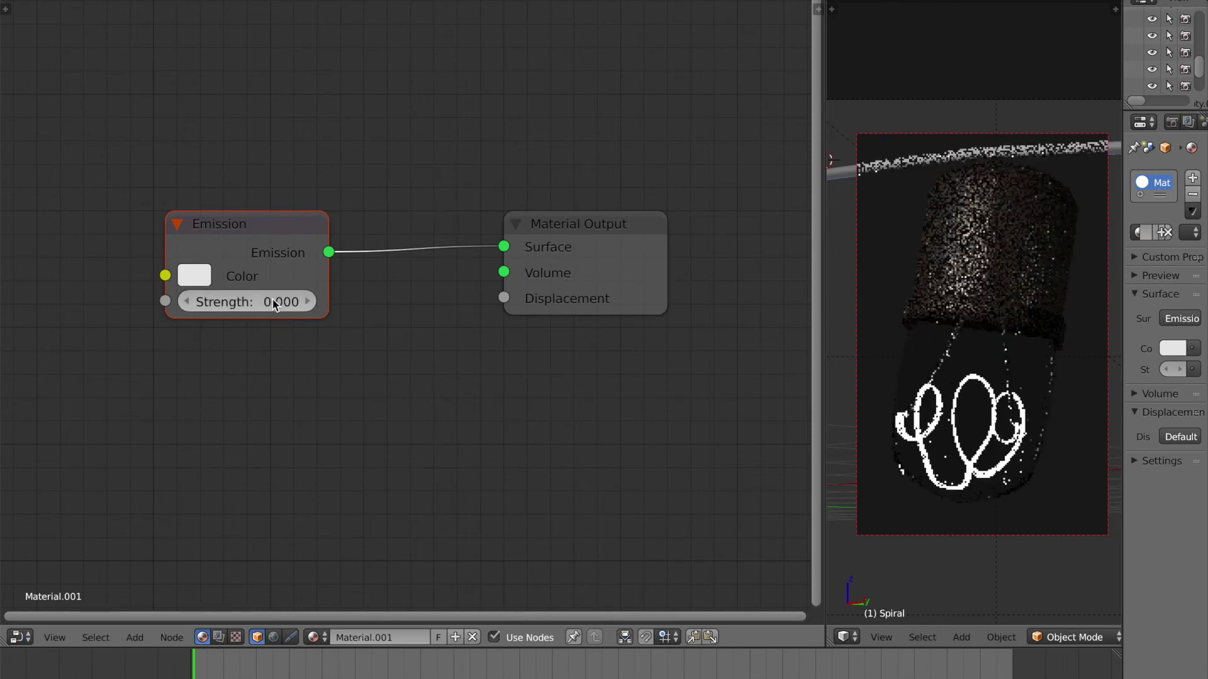
left_click(310, 302)
left_click(311, 302)
left_click(311, 302)
left_click(311, 302)
left_click(310, 302)
left_click(310, 302)
left_click(310, 302)
left_click(311, 302)
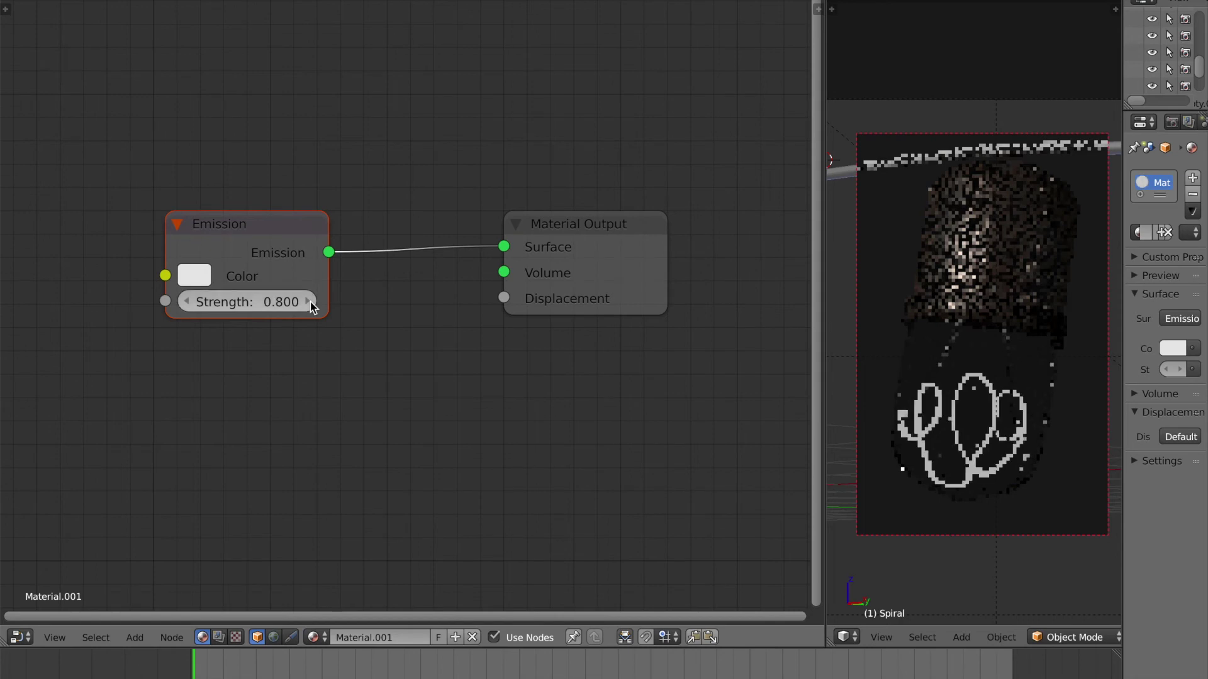
left_click(311, 302)
left_click(311, 302)
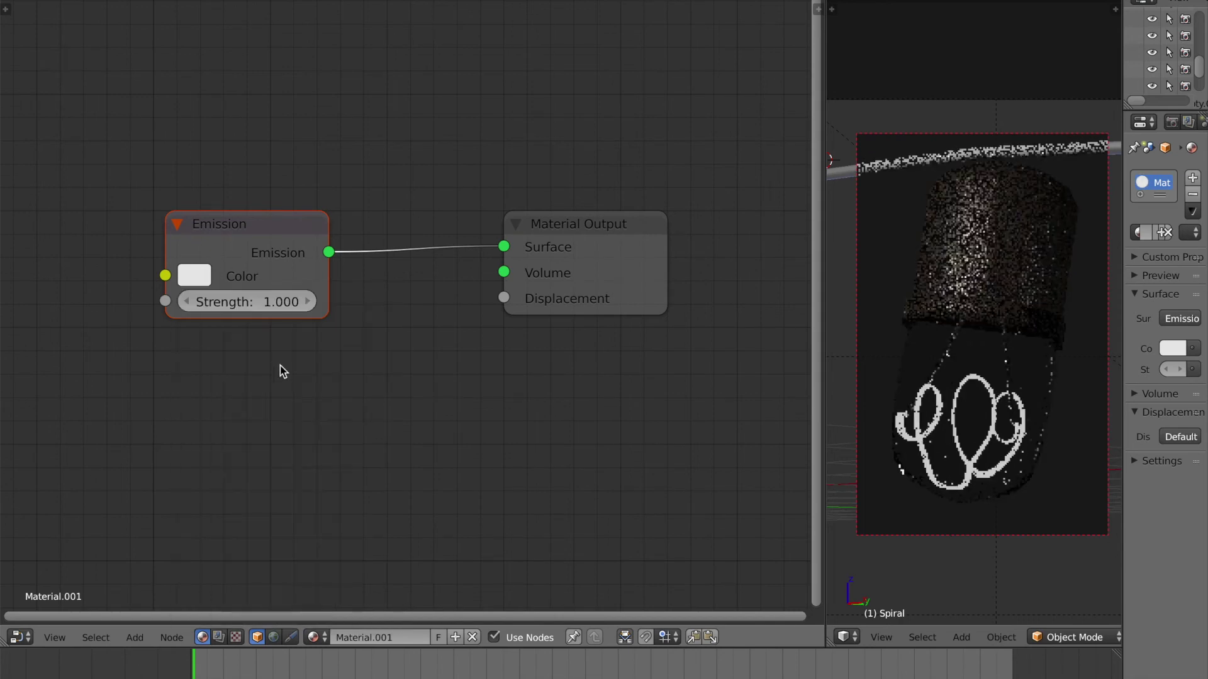
Try several orange tints for the filament's Emission color, ending on R 0.800, G 0.400, B 0.136
left_click(194, 276)
left_click(252, 425)
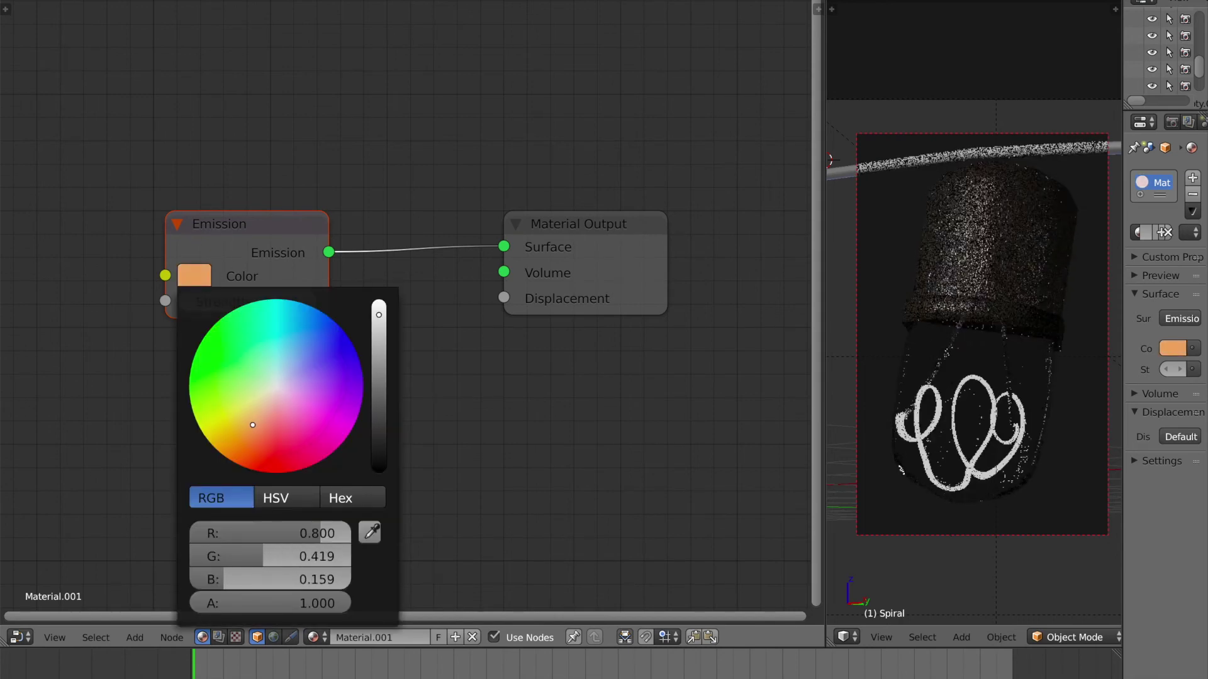
left_click_drag(252, 425, 244, 422)
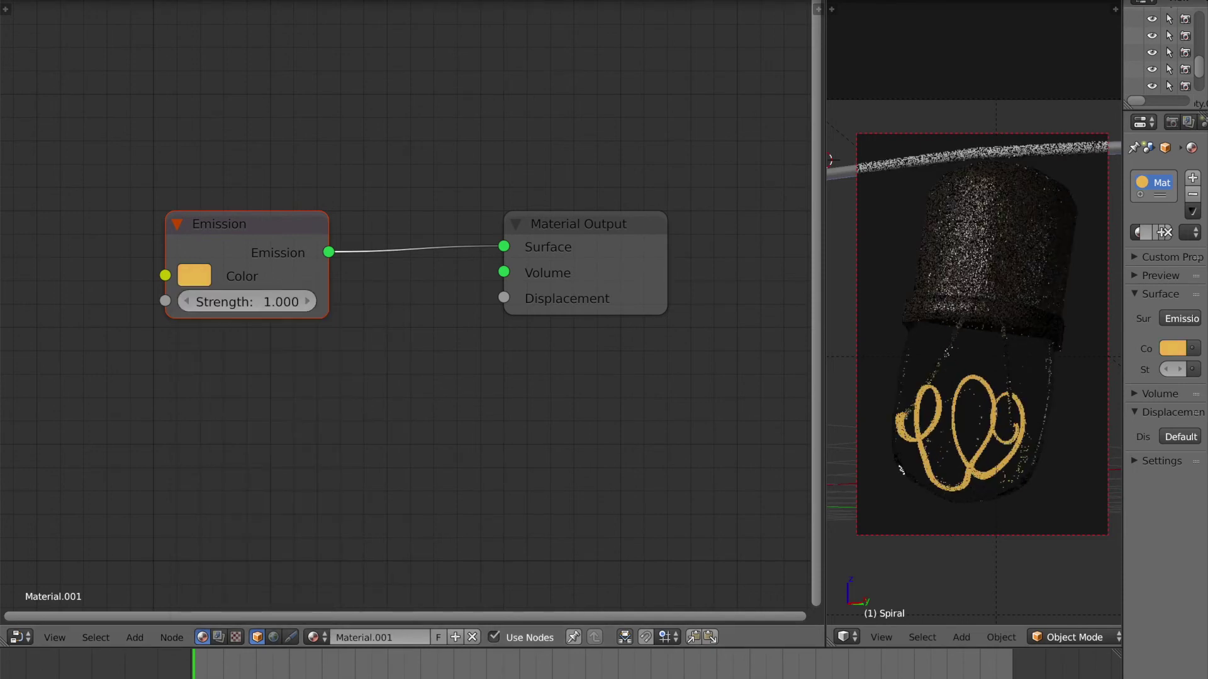
left_click(207, 276)
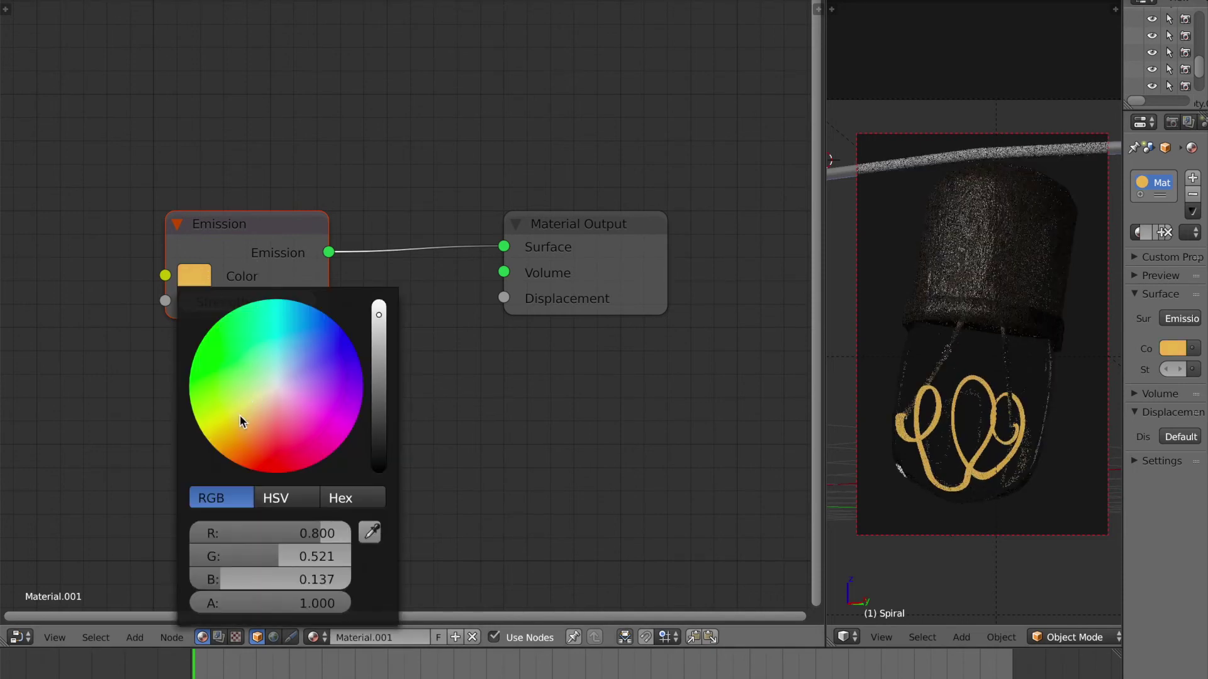
left_click_drag(244, 422, 257, 430)
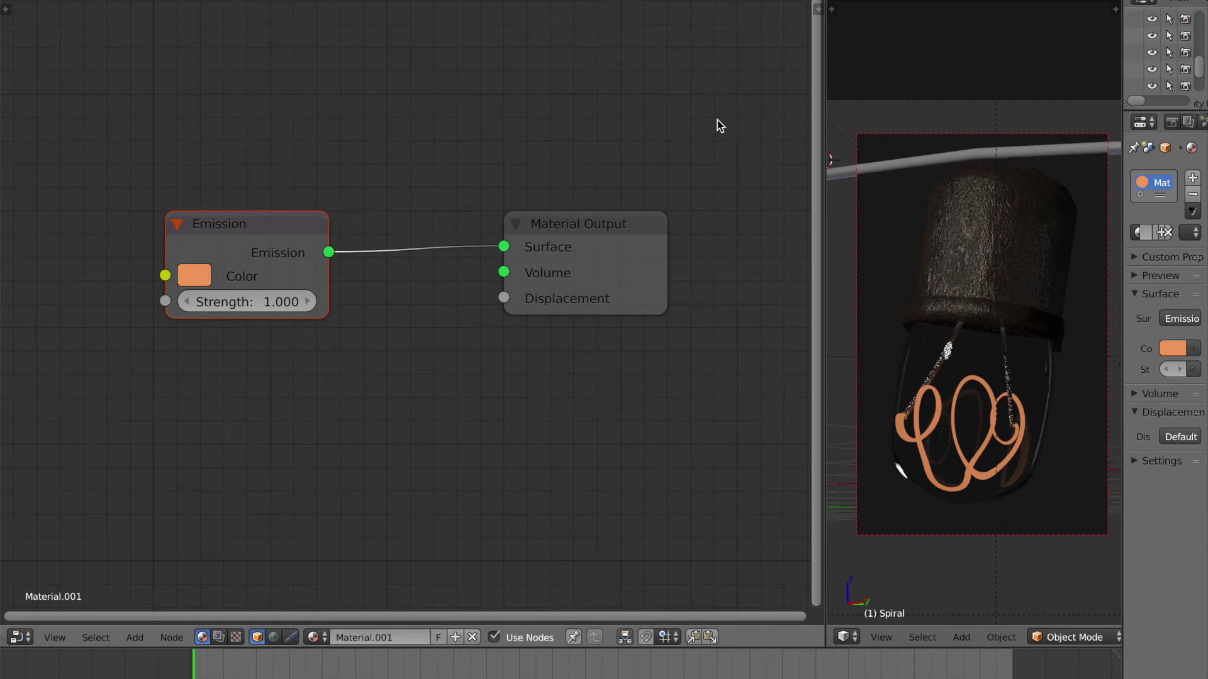
left_click(203, 281)
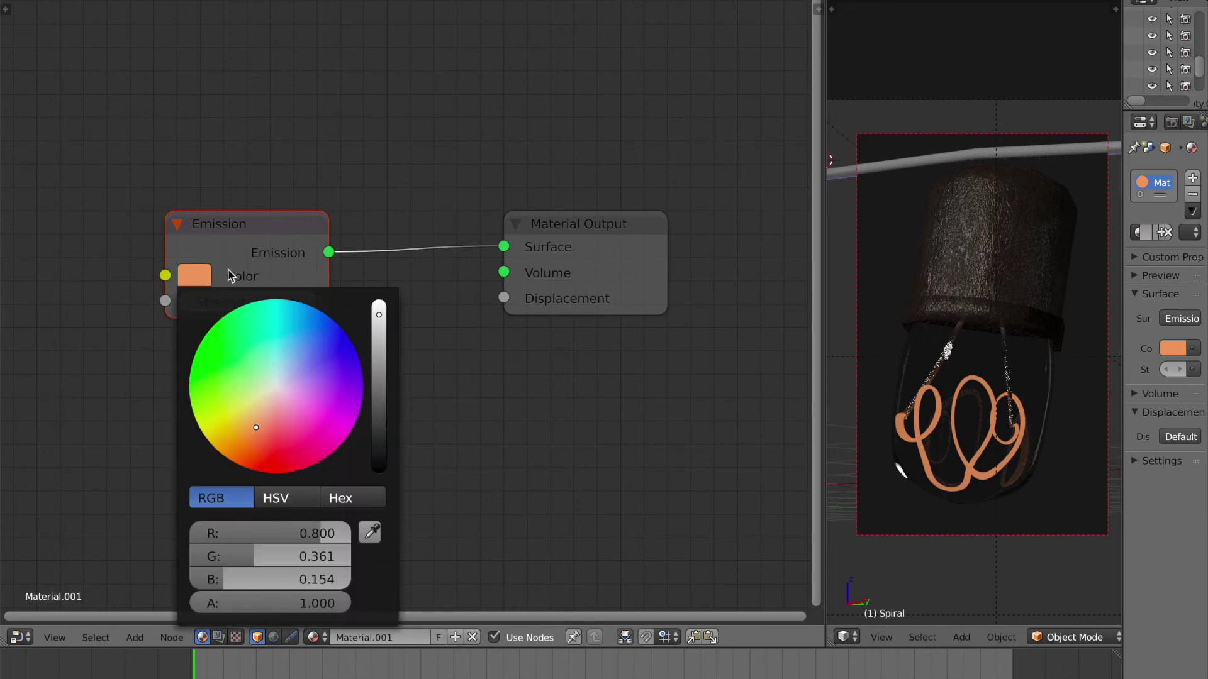
left_click_drag(262, 432, 251, 427)
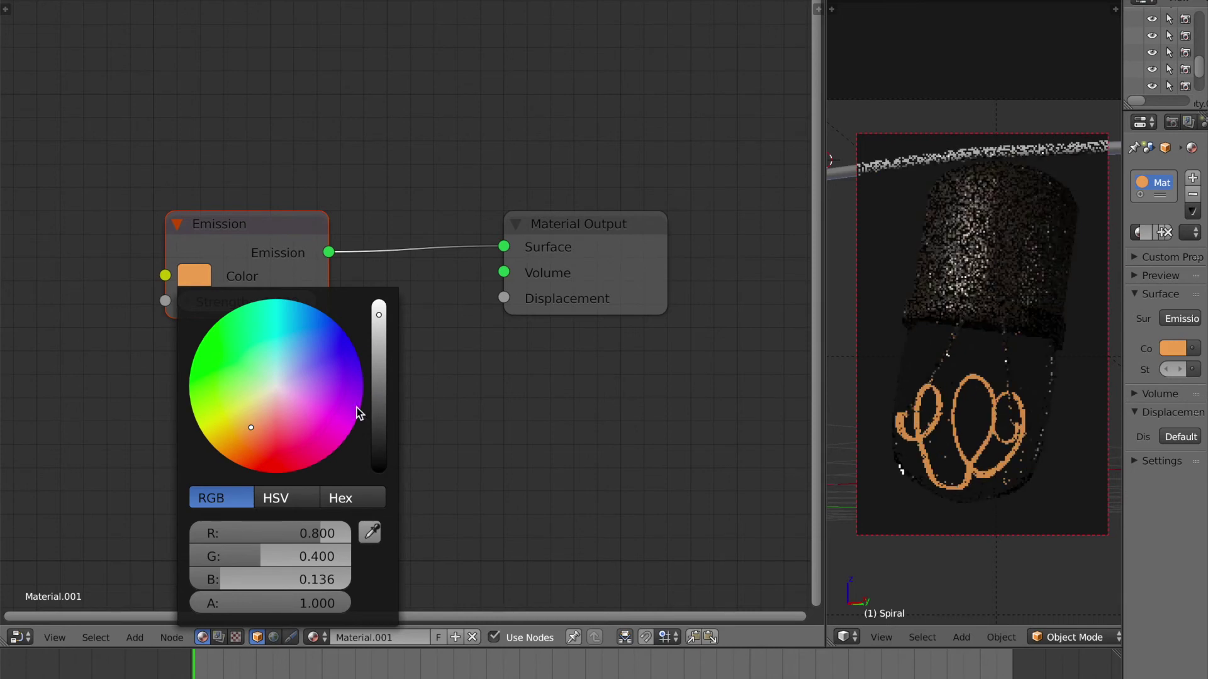
Select the glass bulb and try its Glass BSDF's IOR at 3.450 and 1.400
right_click(911, 357)
right_click(908, 350)
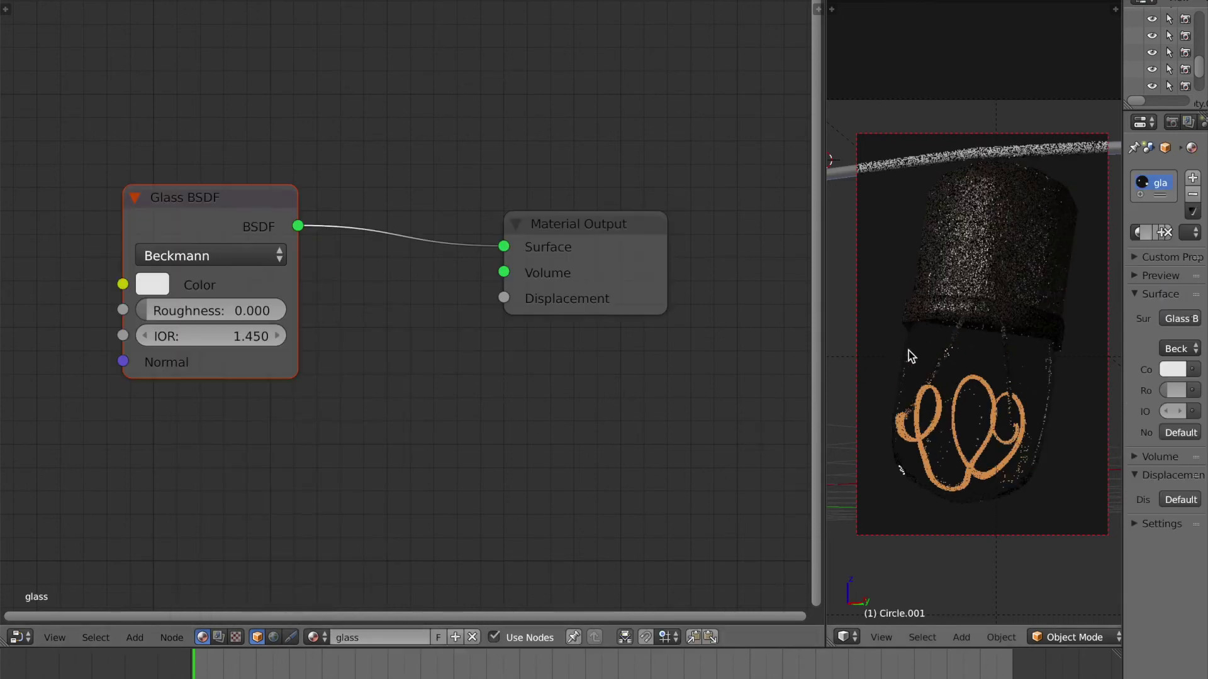
scroll(255, 385, "up", 2)
left_click_drag(228, 345, 233, 345)
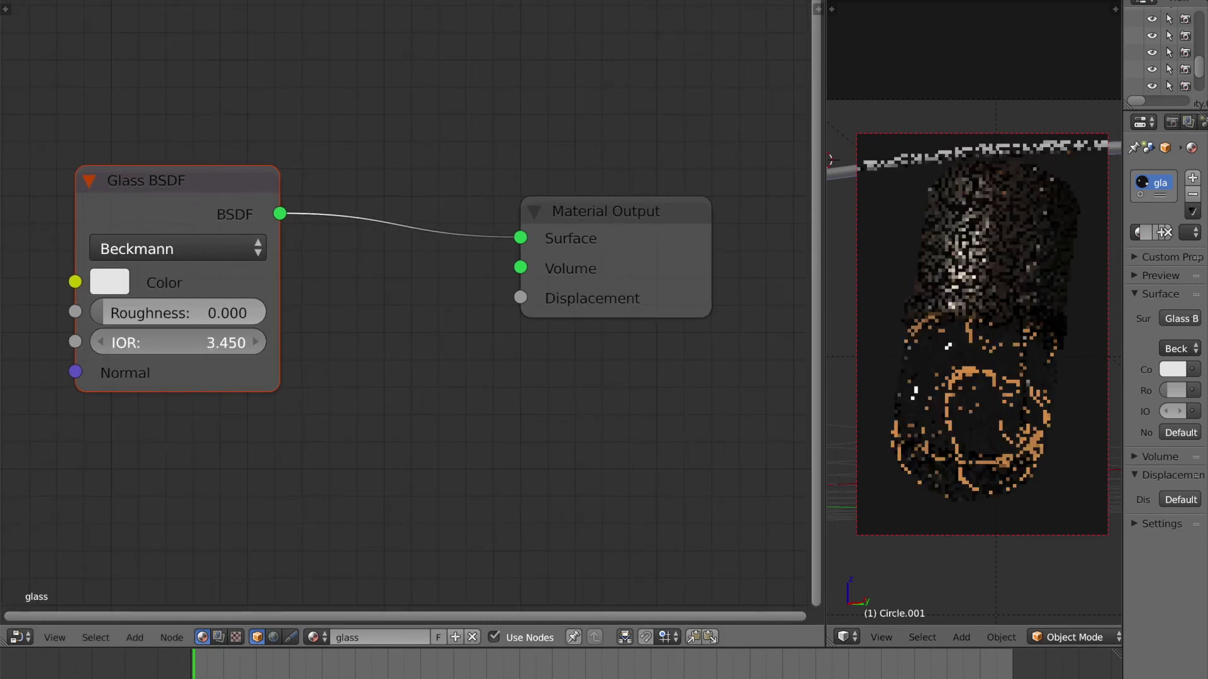
left_click(208, 346)
type("1.4")
key("Return")
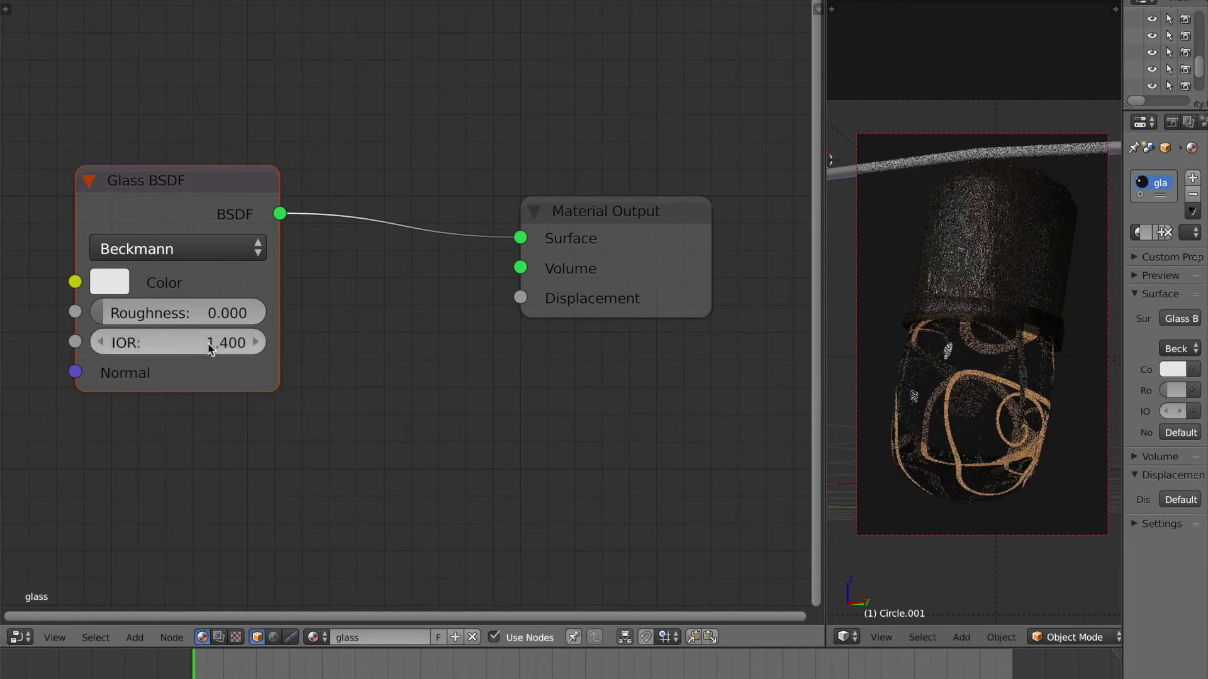
Set the Glass BSDF's IOR to 1.45 and save the file
left_click(207, 343)
type("1.45")
key("Return")
key("ctrl+s")
left_click(209, 346)
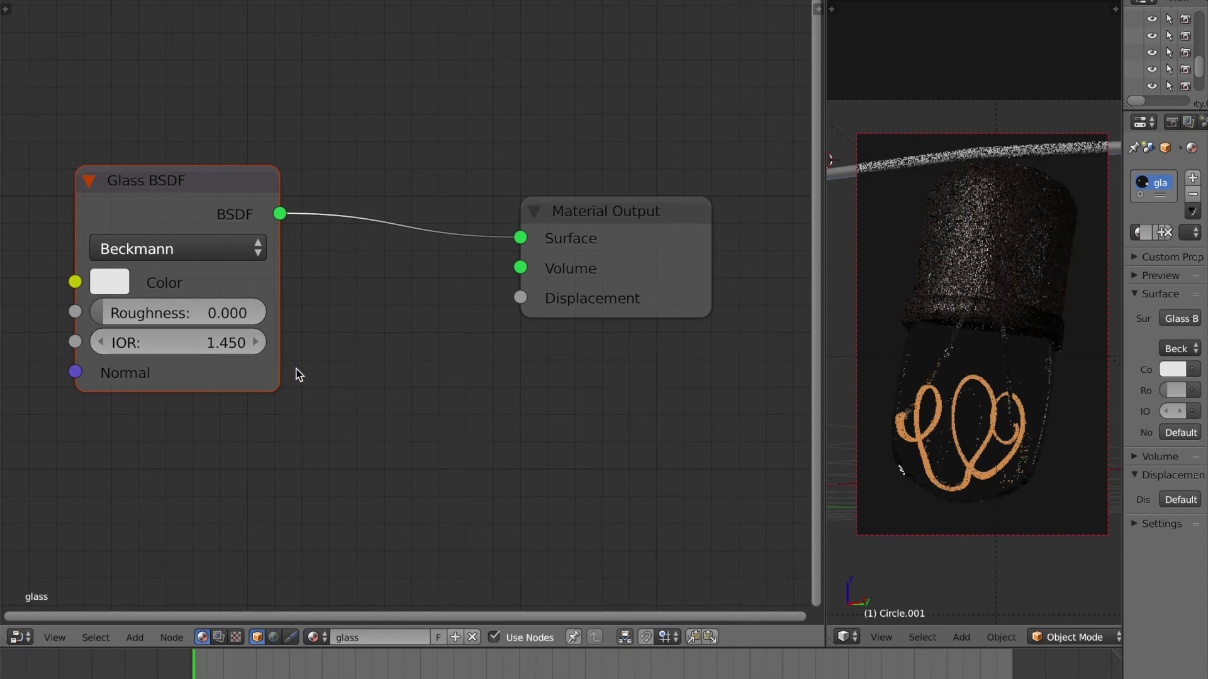
Move the Material Output node away and insert a Mix Shader between it and the Glass BSDF
scroll(297, 372, "down", 4)
left_click_drag(400, 281, 526, 284)
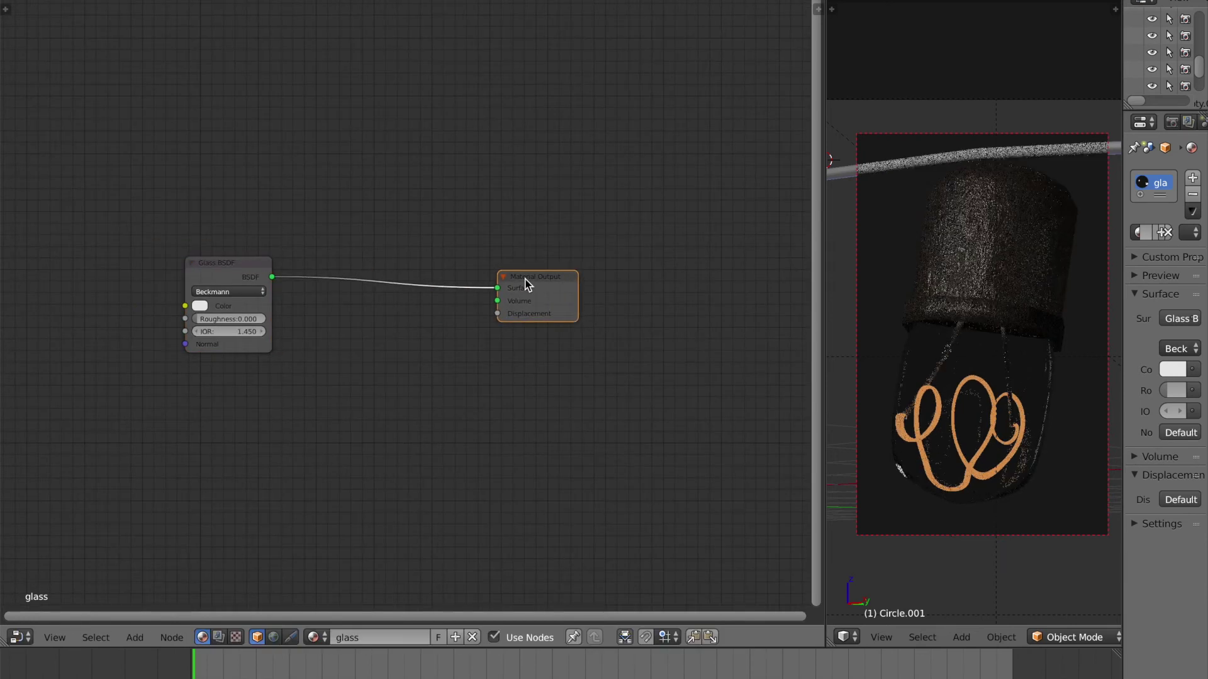
key("shift+a")
left_click(500, 297)
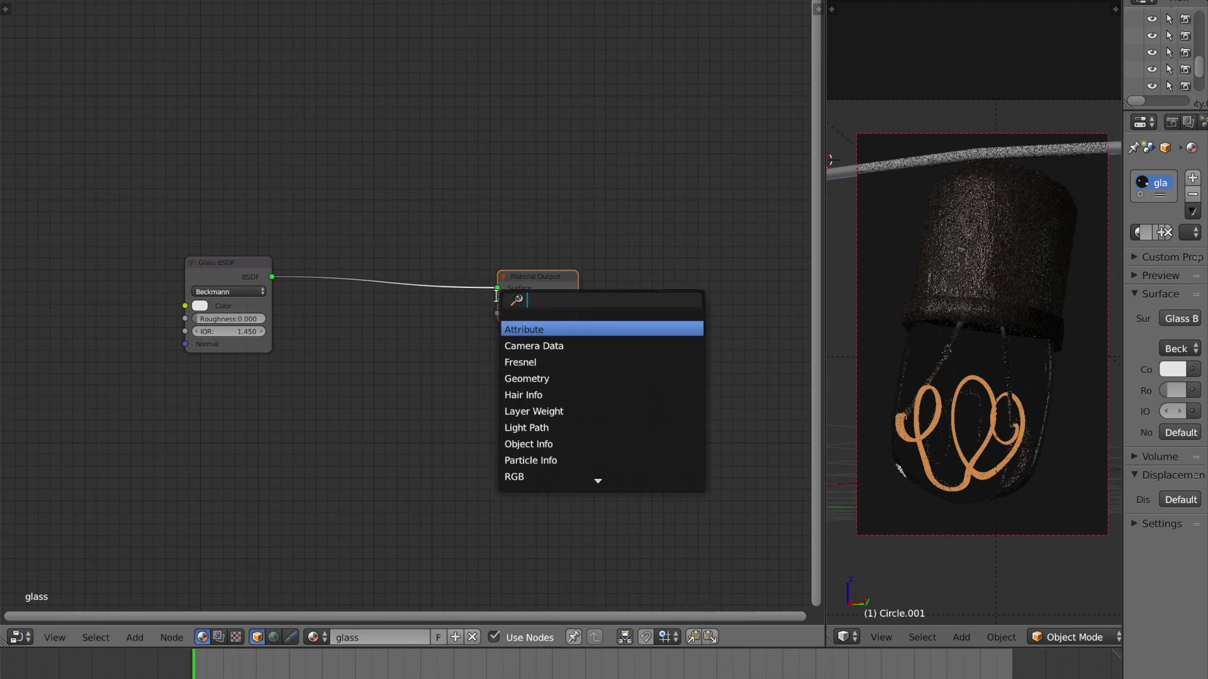
type("mix")
key("Return")
left_click(351, 270)
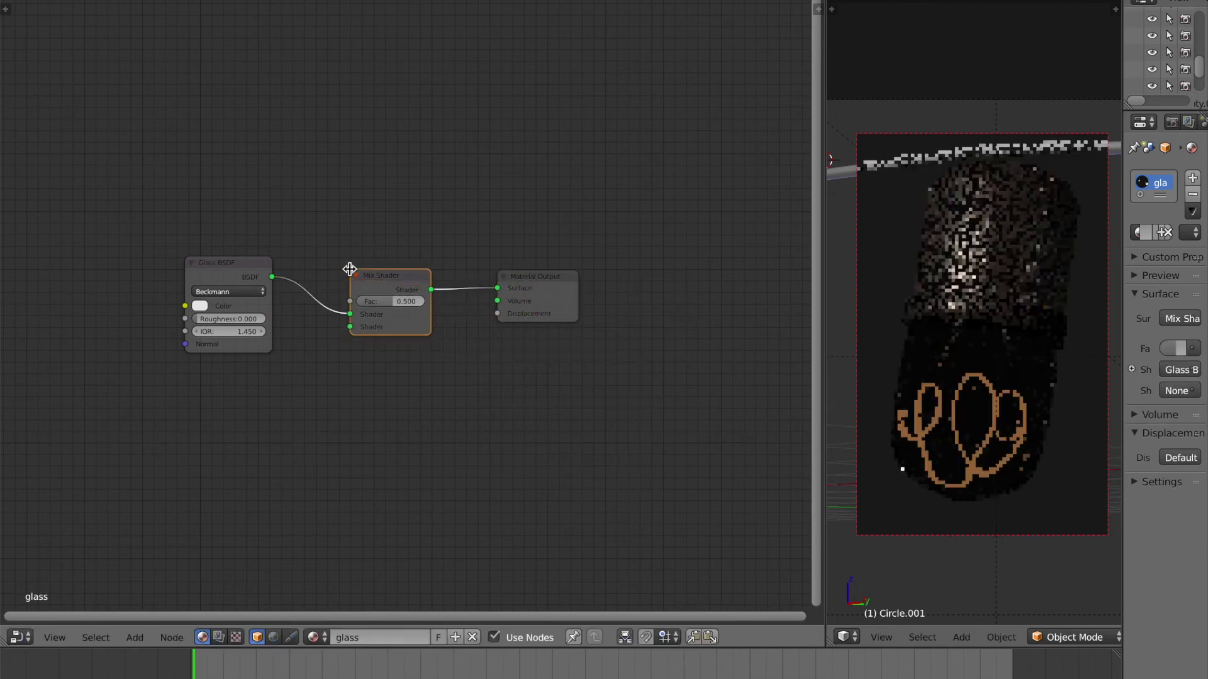
Add a Transparent BSDF below the Glass BSDF and connect it to the Mix Shader's second Shader input
key("shift+a")
left_click(351, 271)
type("trans")
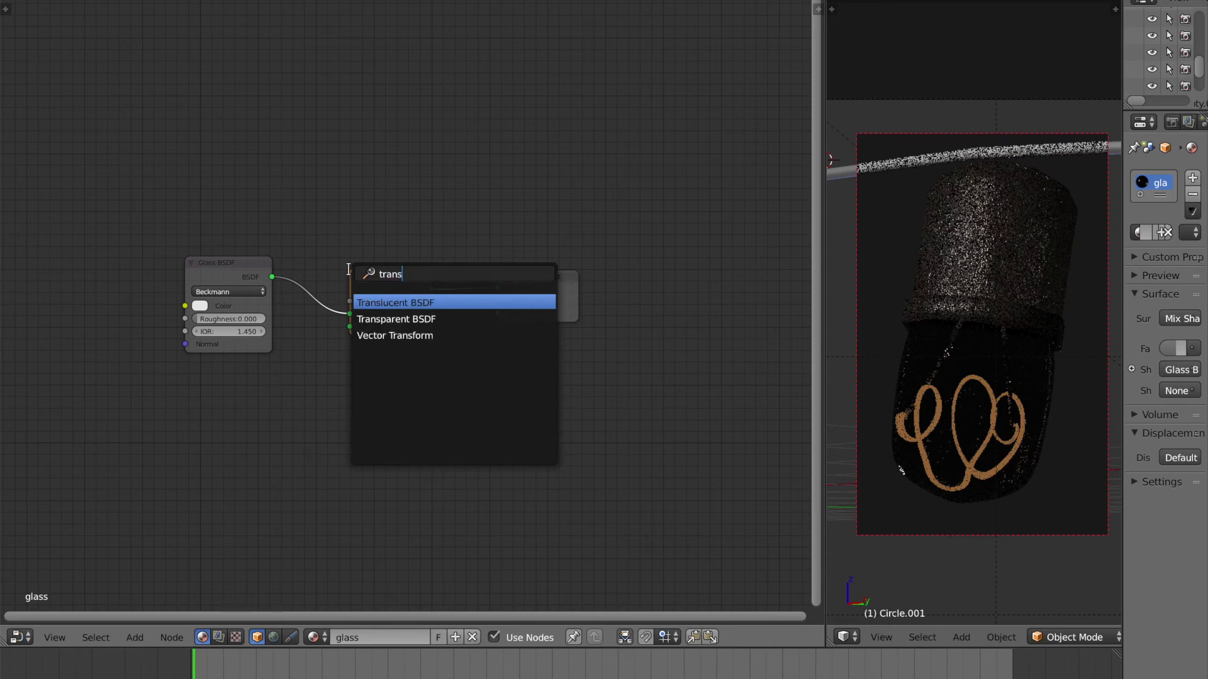
key("Down")
key("Return")
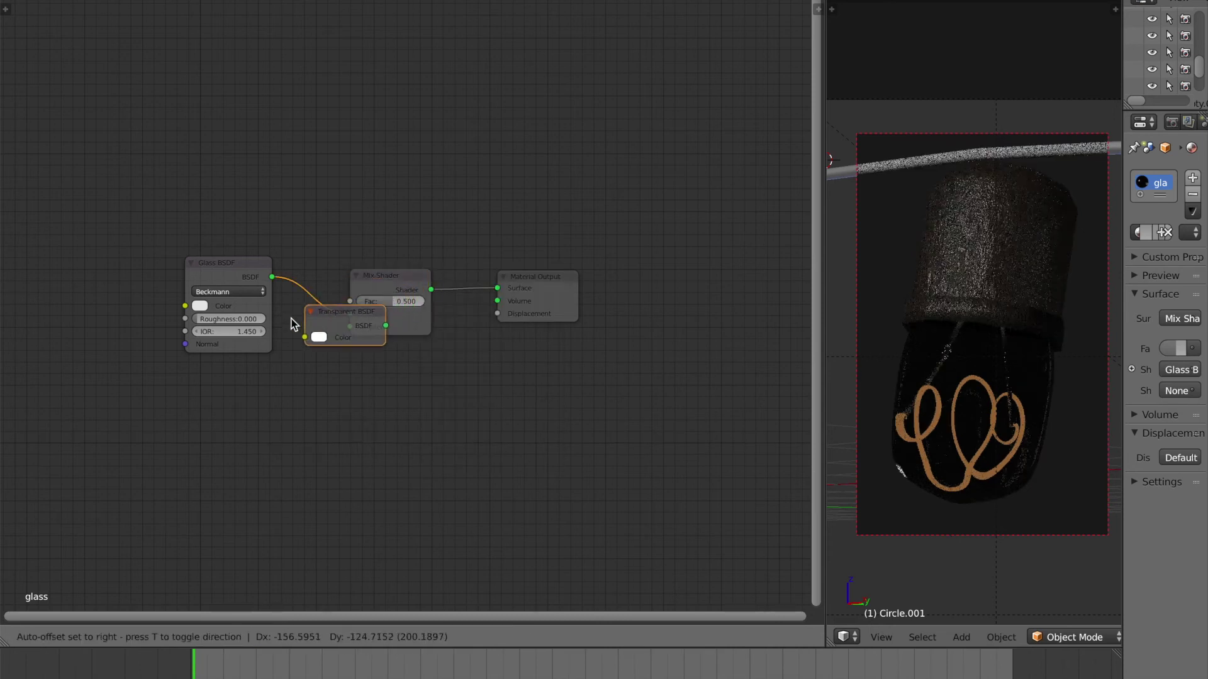
left_click(203, 376)
left_click_drag(274, 394, 350, 327)
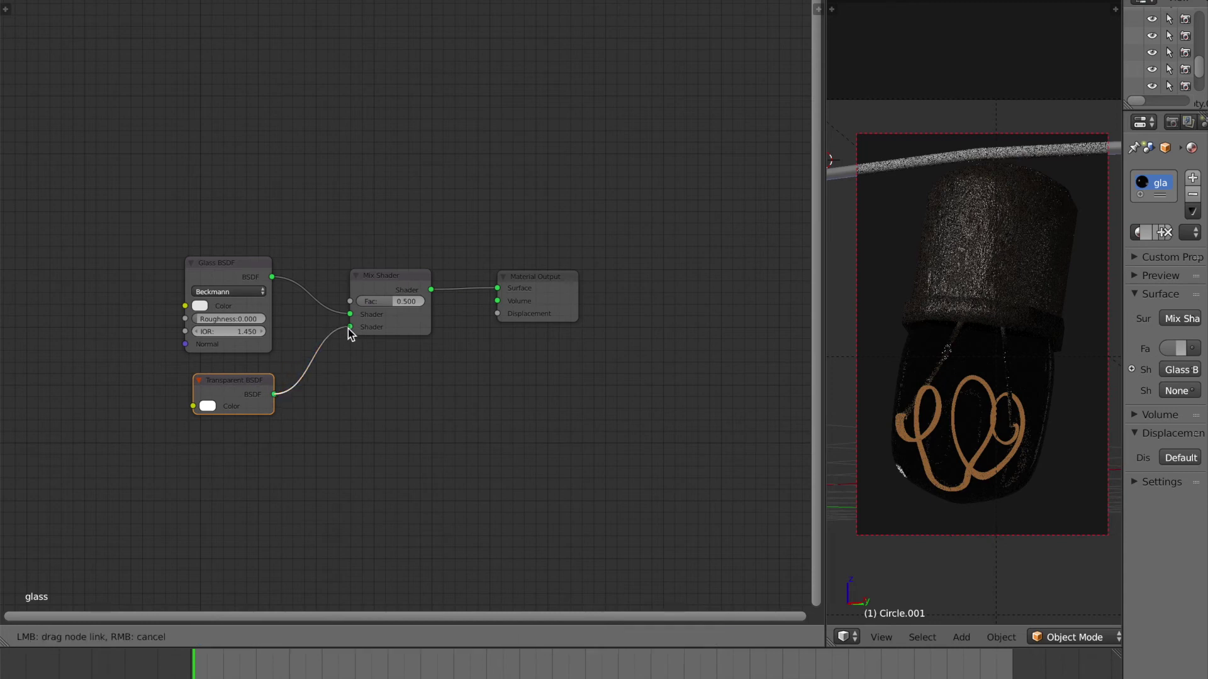
Set the Mix Shader's Fac to 0.6 and shift the node slightly
scroll(379, 329, "up", 1)
scroll(378, 328, "up", 1)
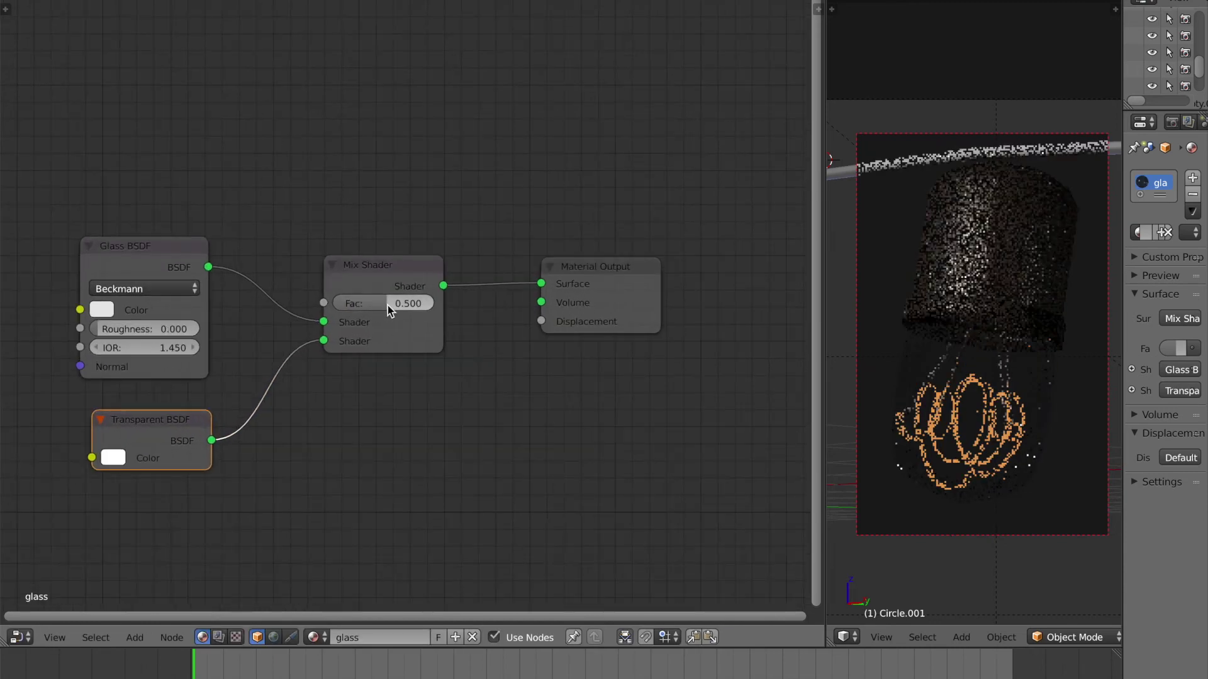
left_click(386, 304)
type("0.6")
key("Return")
left_click_drag(403, 277, 388, 283)
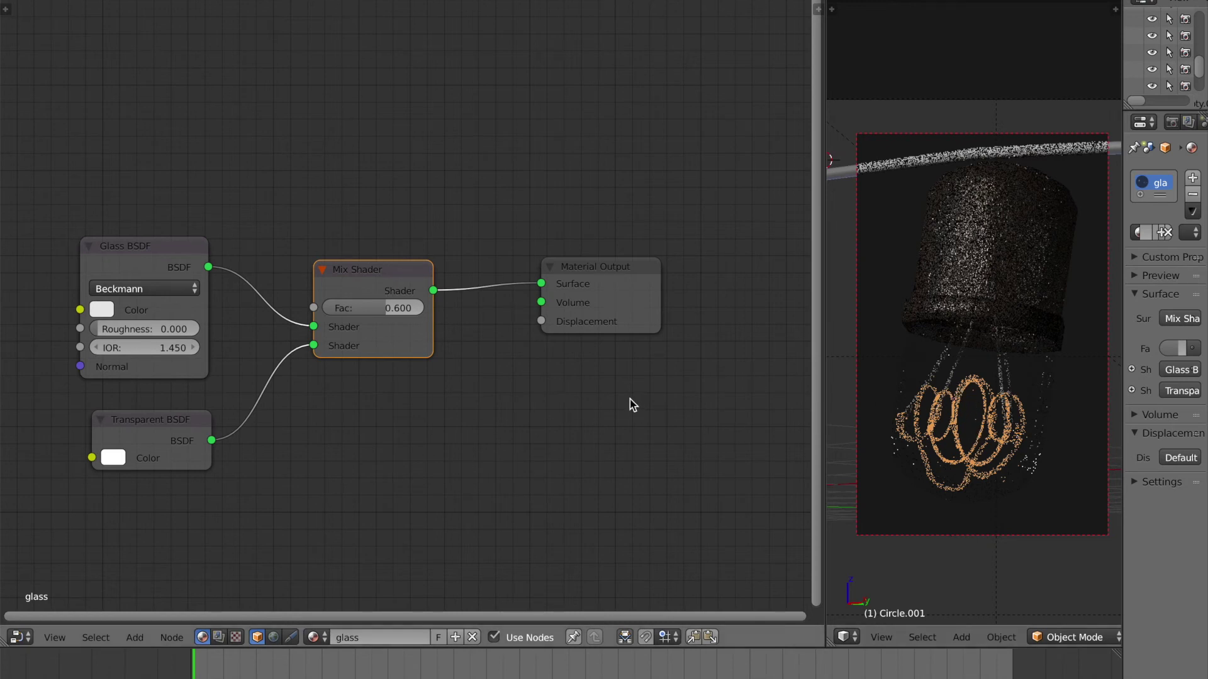
Move the Material Output node farther away and insert a second Mix Shader between the first one and the output
scroll(629, 399, "down", 2)
left_click_drag(516, 304, 640, 323)
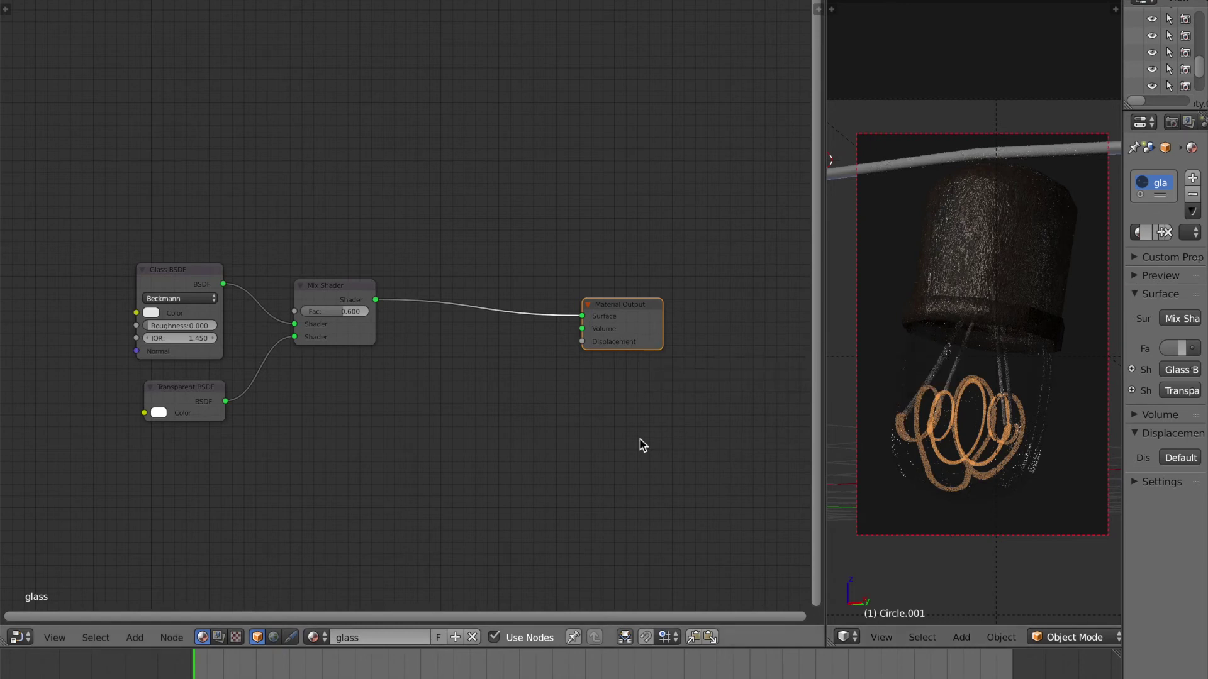
key("shift+a")
left_click(444, 387)
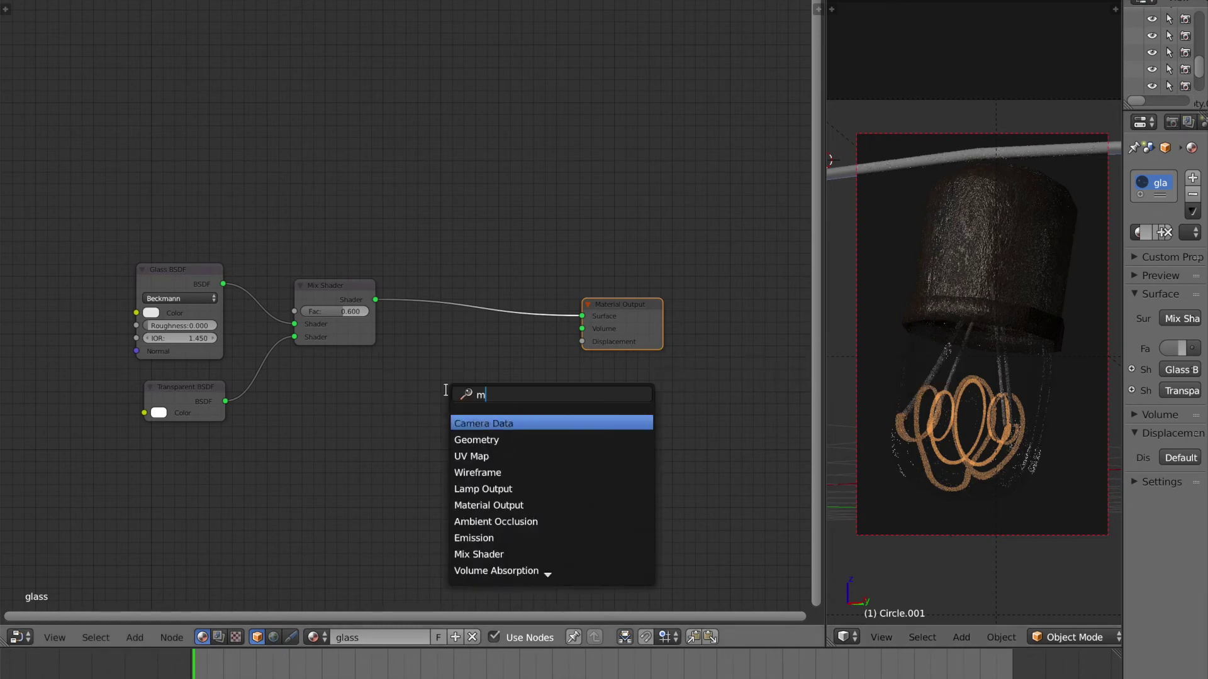
type("mix")
key("Return")
left_click(454, 288)
Add a Glossy BSDF below the first Mix Shader and connect it to the second Mix Shader's free Shader input
key("shift+a")
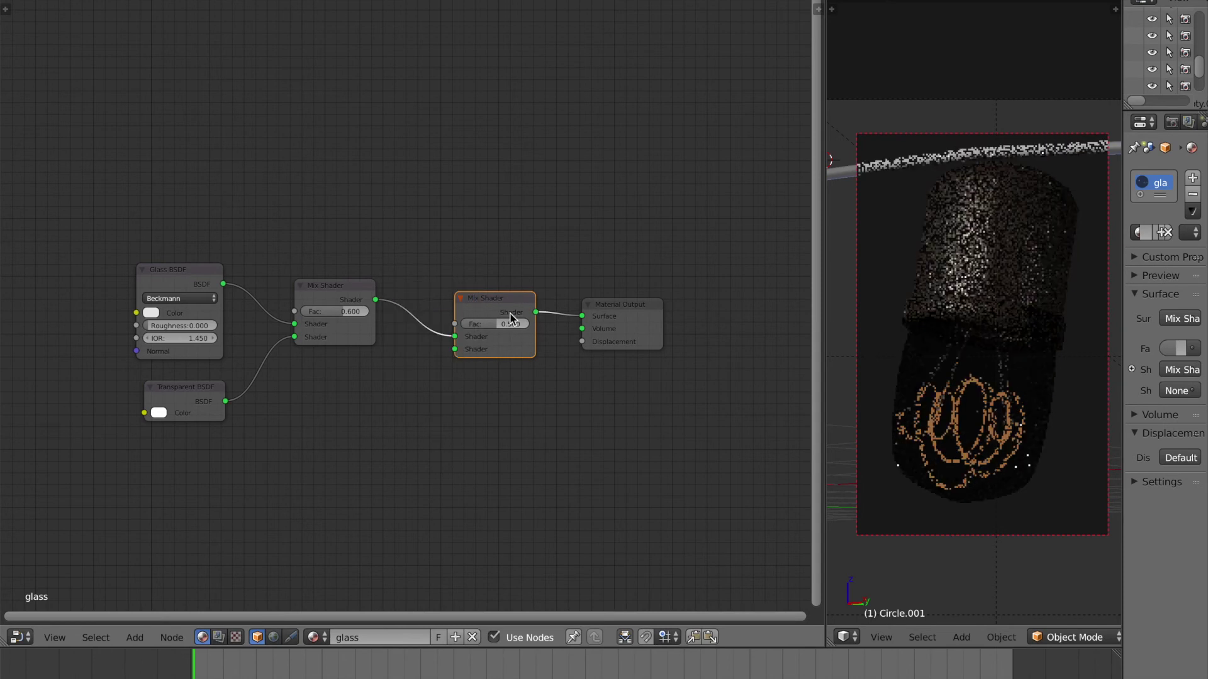
key("shift+a")
left_click(457, 326)
type("glo")
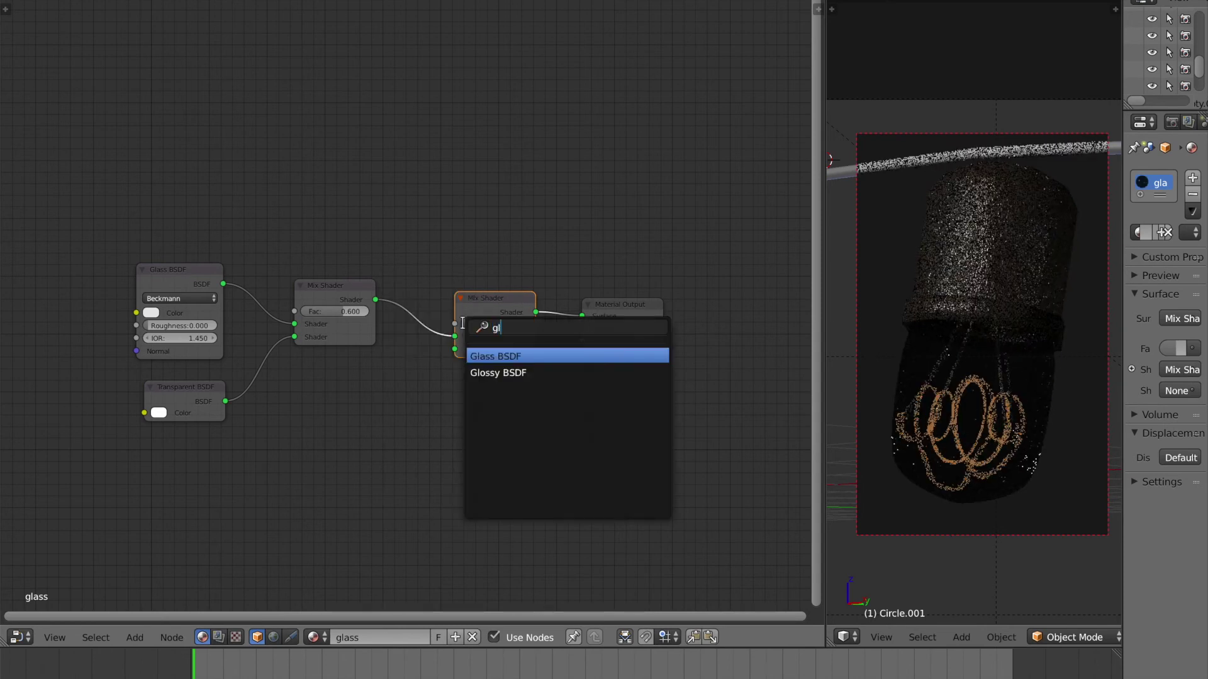
key("Return")
left_click(283, 384)
left_click_drag(370, 401, 454, 349)
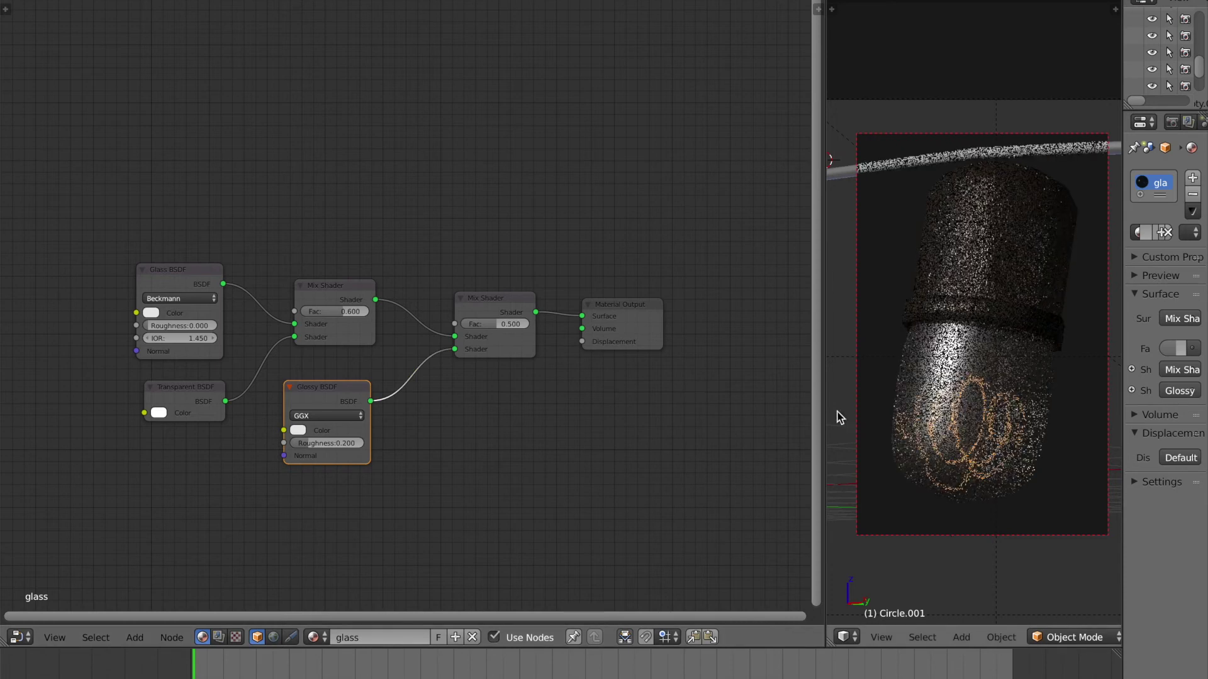
Add a Layer Weight node above the shaders and connect its Facing output to the second Mix Shader's Fac
key("shift+a")
left_click(669, 398)
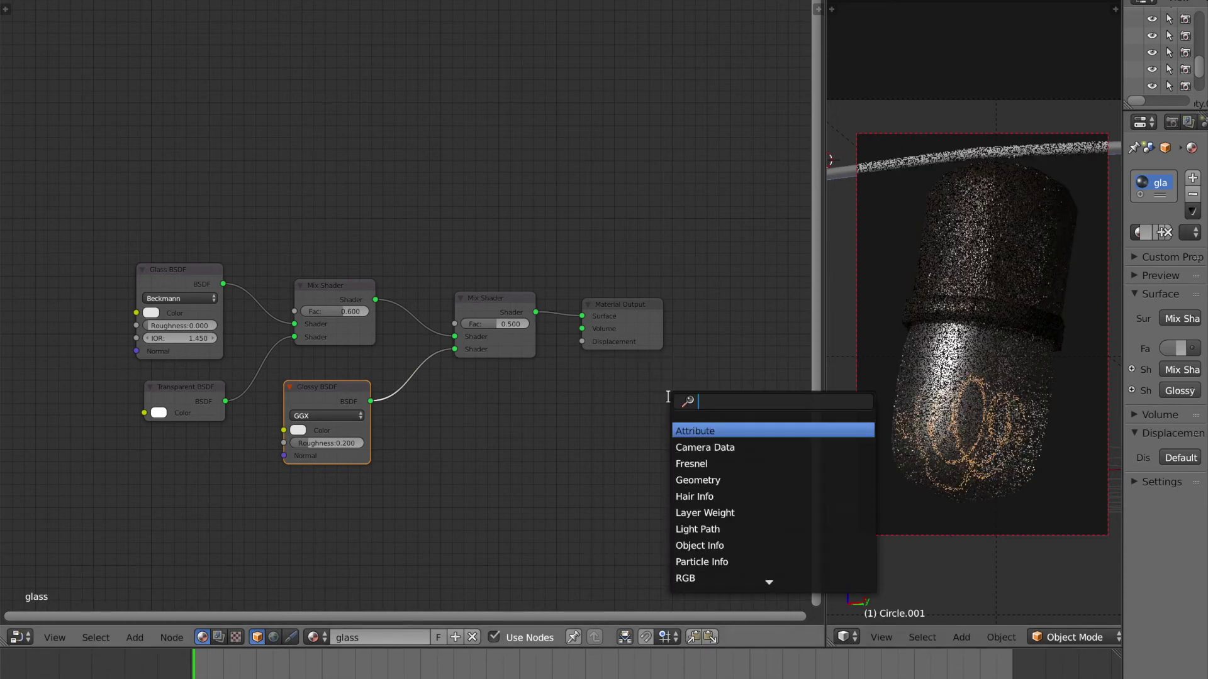
type("layer")
key("Return")
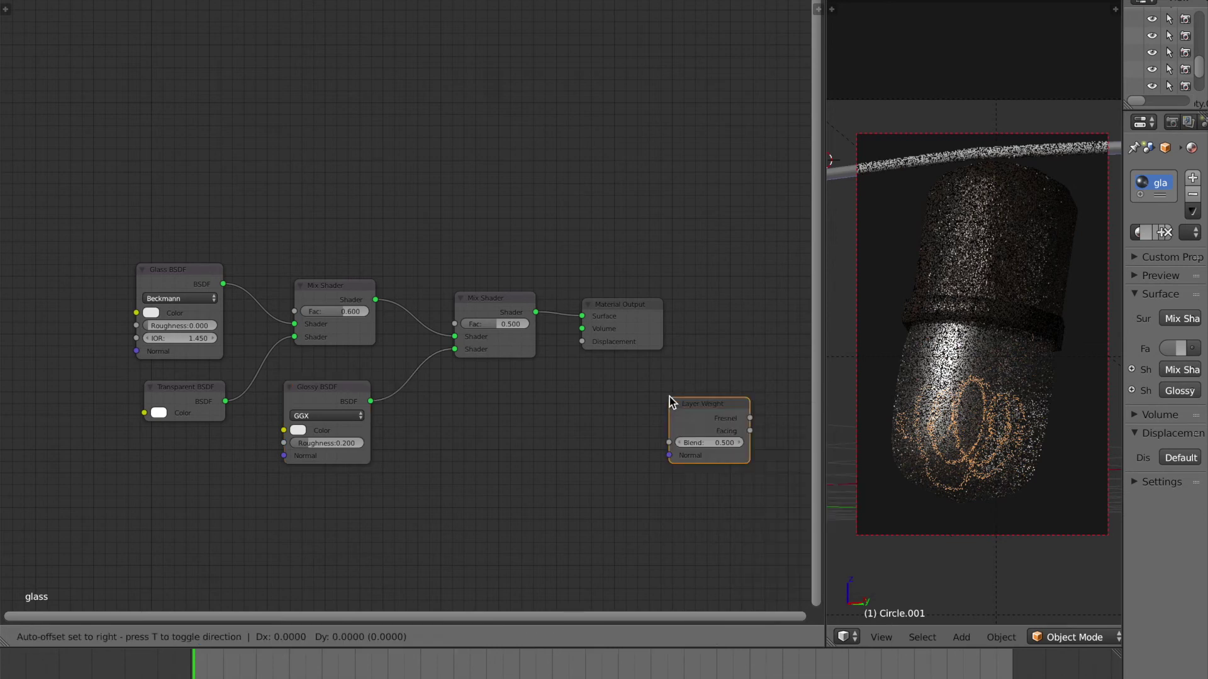
left_click(288, 179)
left_click_drag(369, 210, 438, 205)
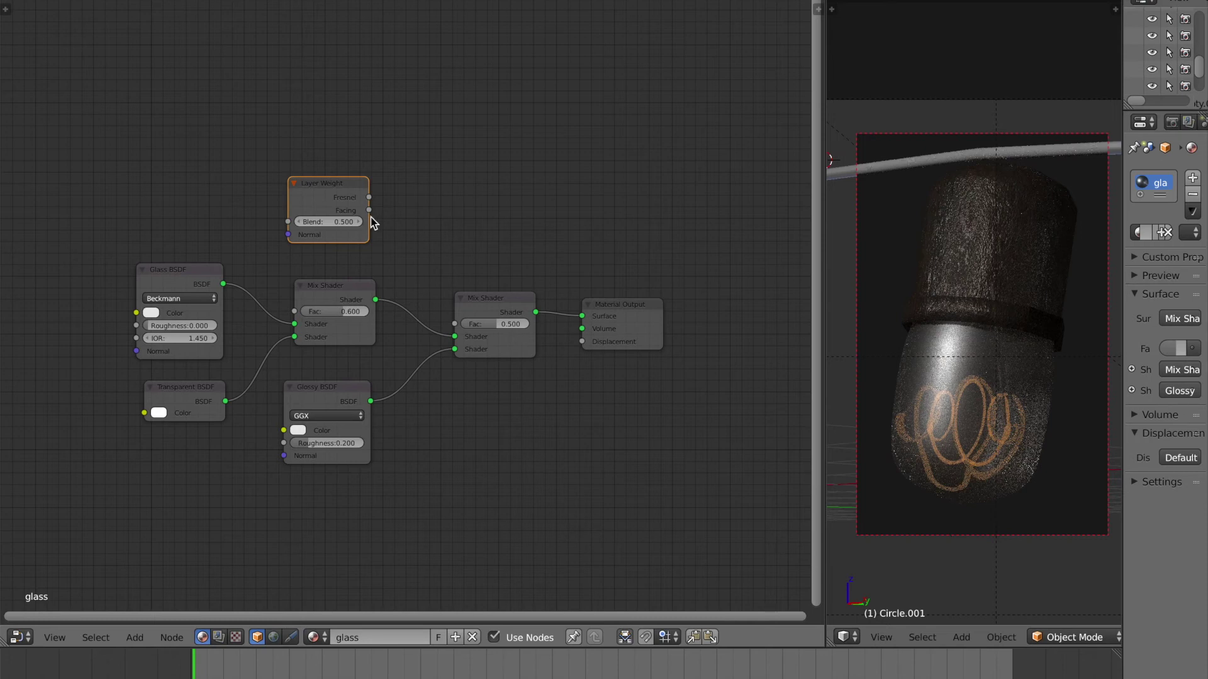
left_click_drag(369, 212, 465, 327)
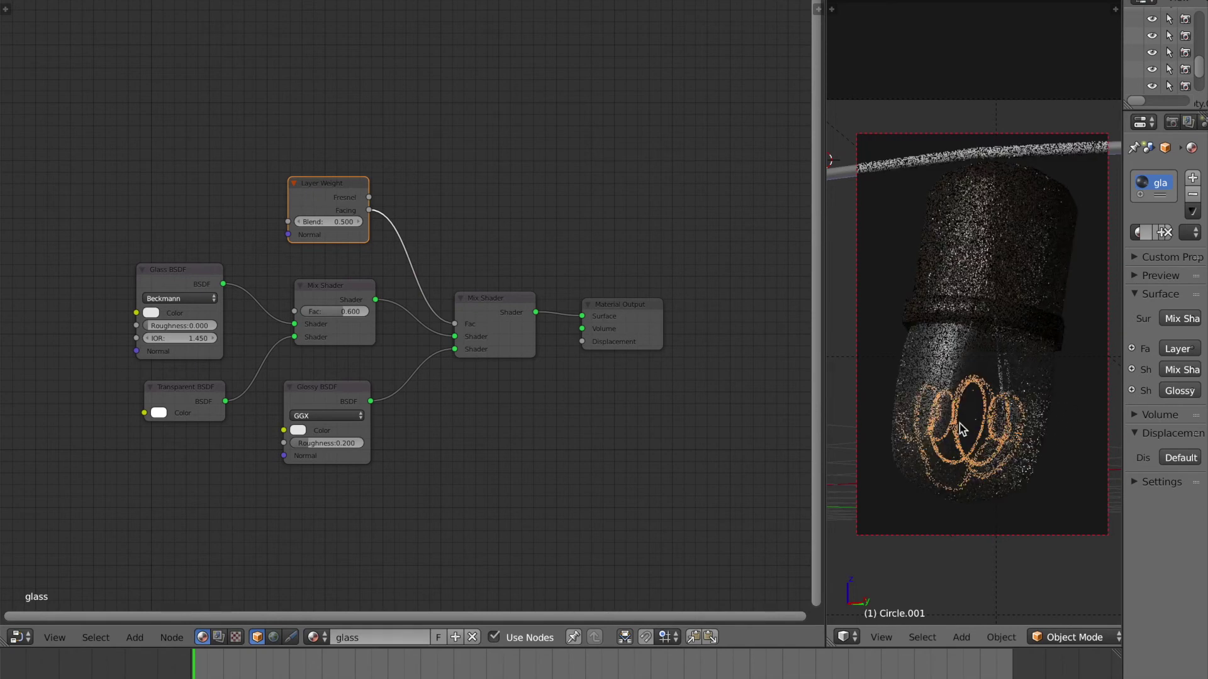
Set the Layer Weight node's Blend to 0.2
left_click(342, 221)
type("0.2")
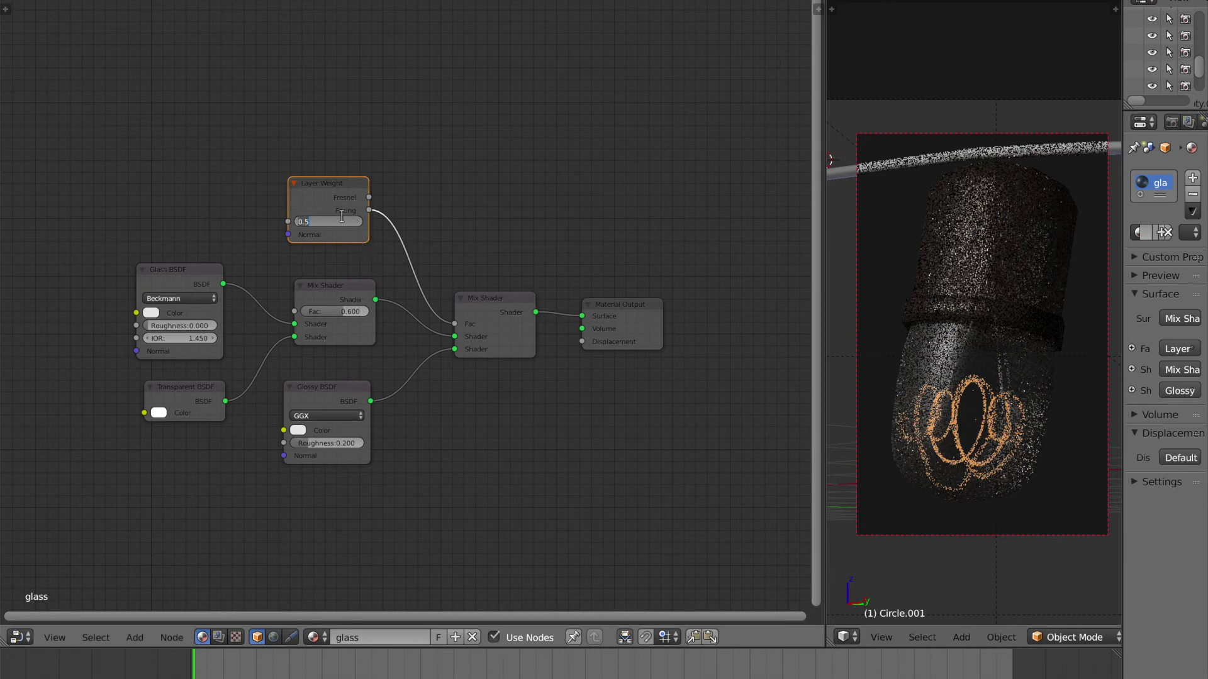
key("Return")
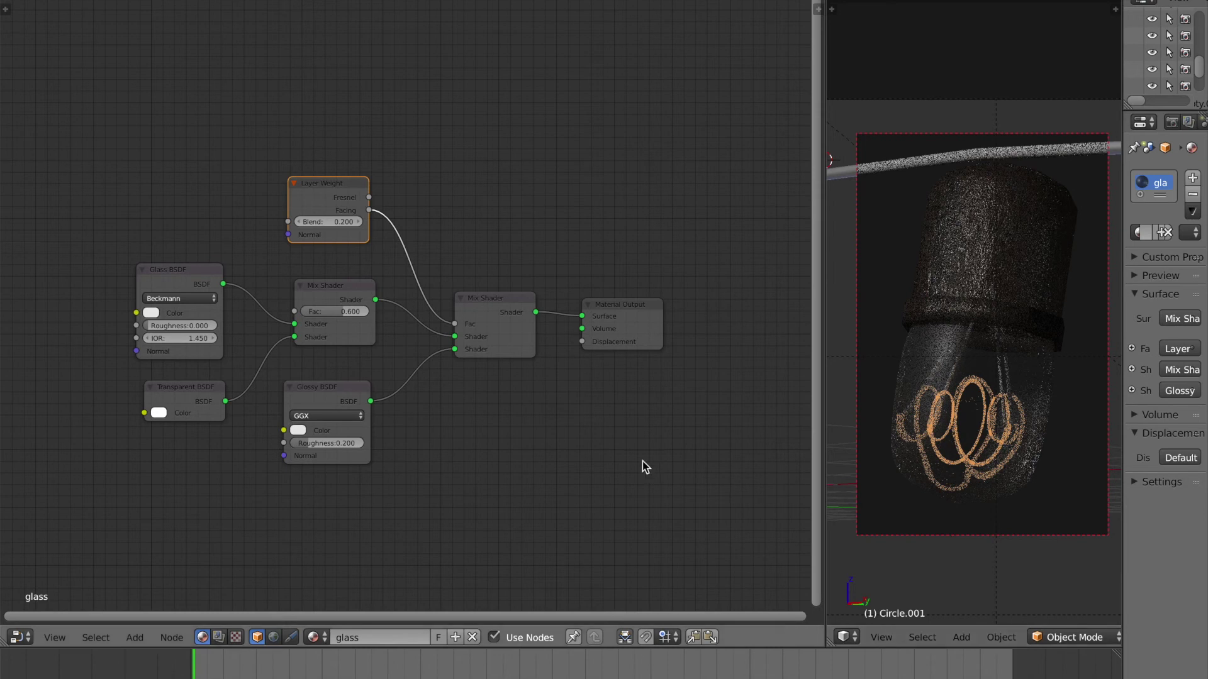
Set the Glossy BSDF's roughness to 0.500 and save the file
left_click(330, 443)
key("Return")
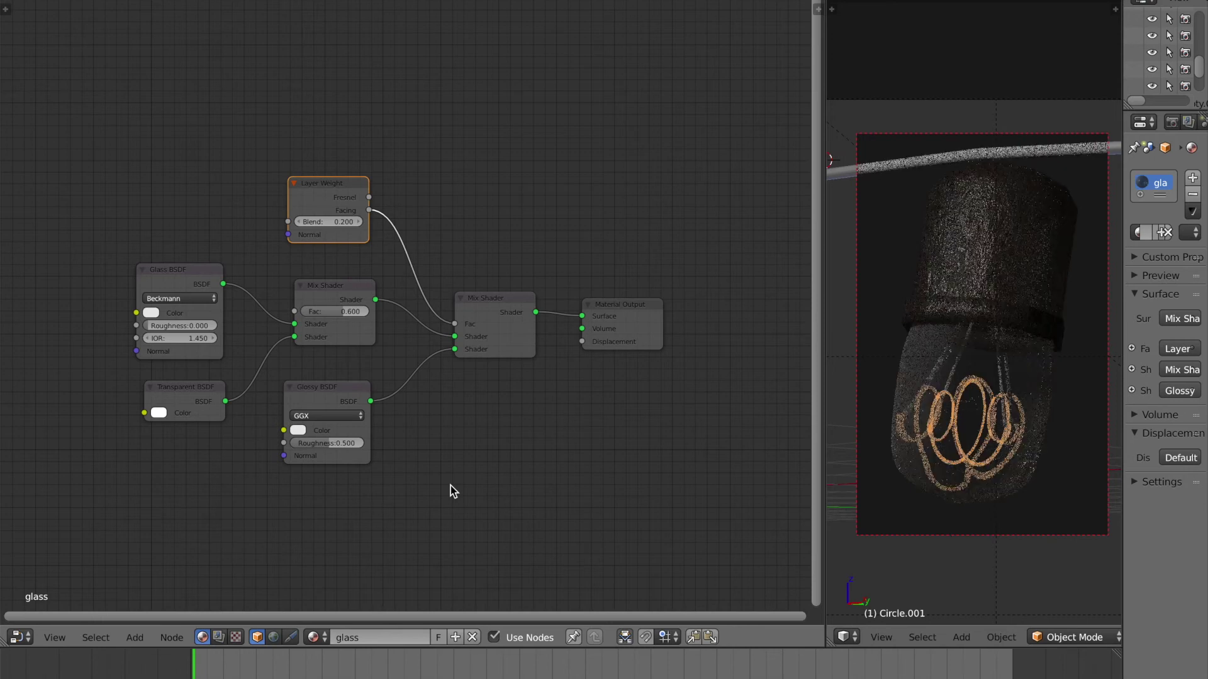
key("ctrl+s")
left_click(707, 416)
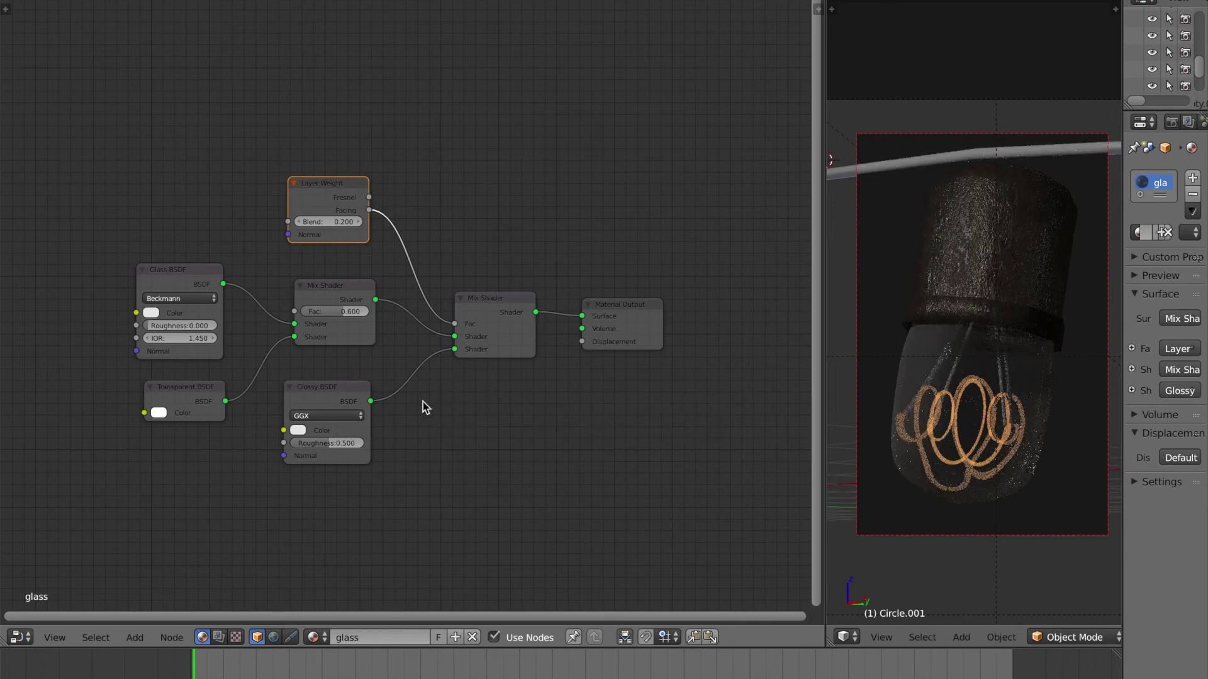
Try the Glossy BSDF's roughness at 0.621 and 0.729, and save the file
left_click(350, 443)
key("Return")
left_click_drag(329, 443, 334, 443)
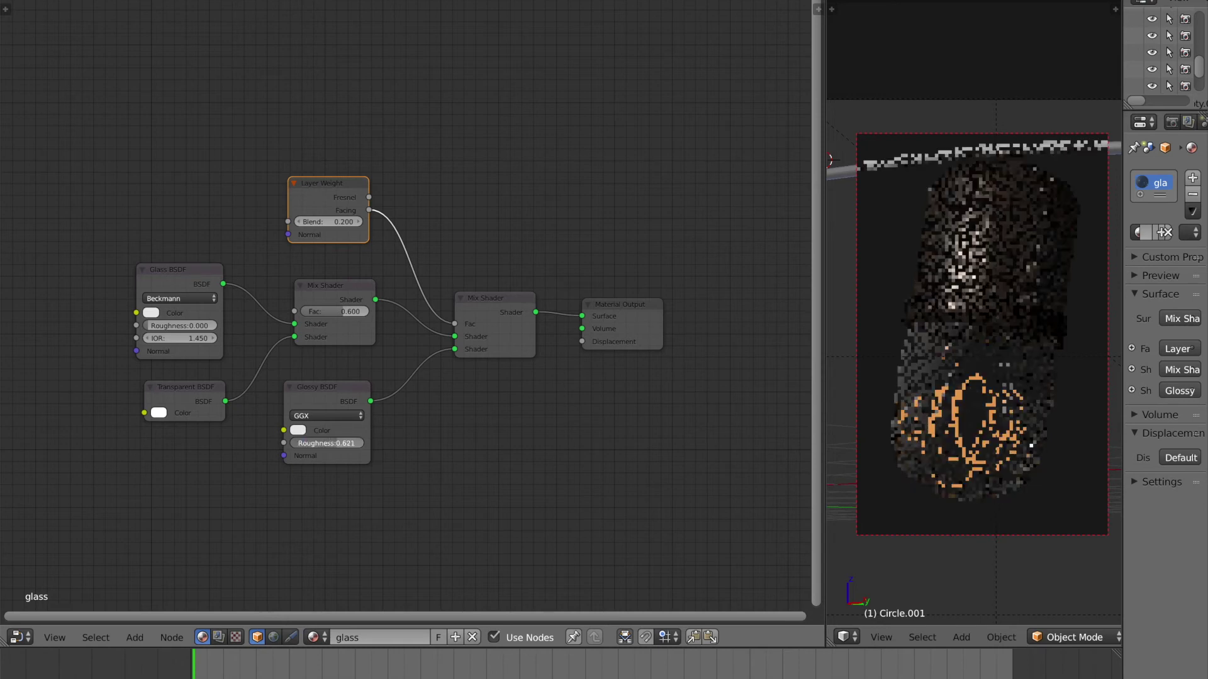
left_click_drag(339, 443, 343, 444)
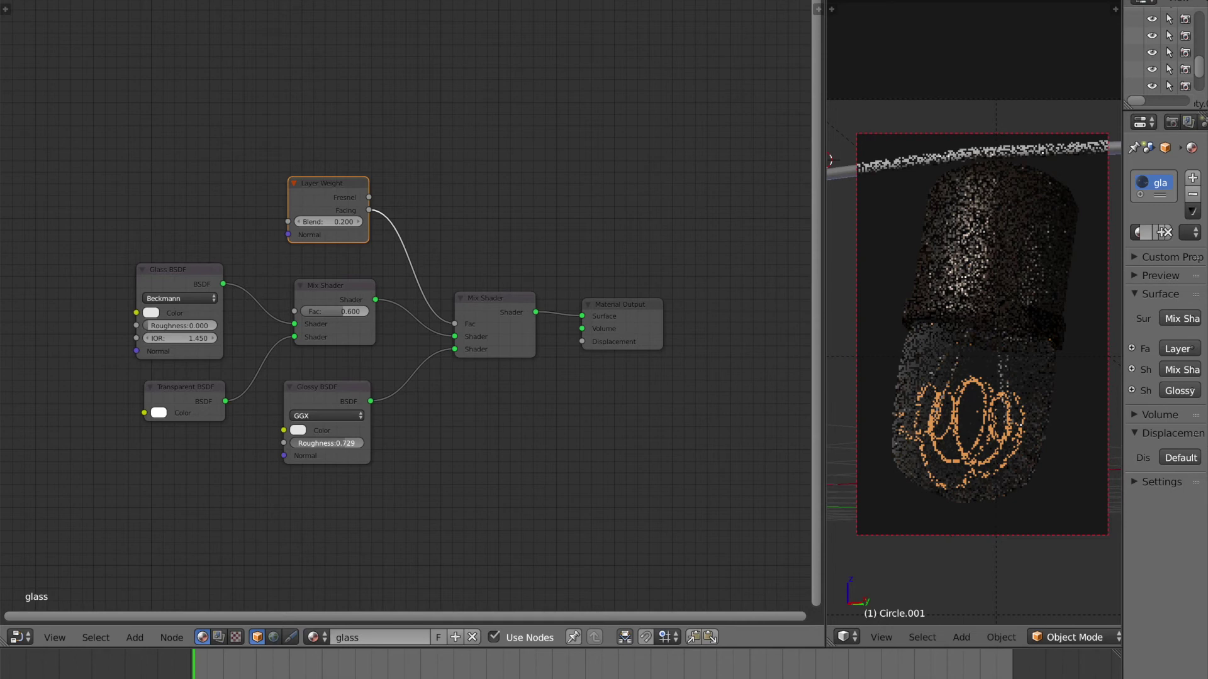
key("ctrl+s")
left_click(473, 417)
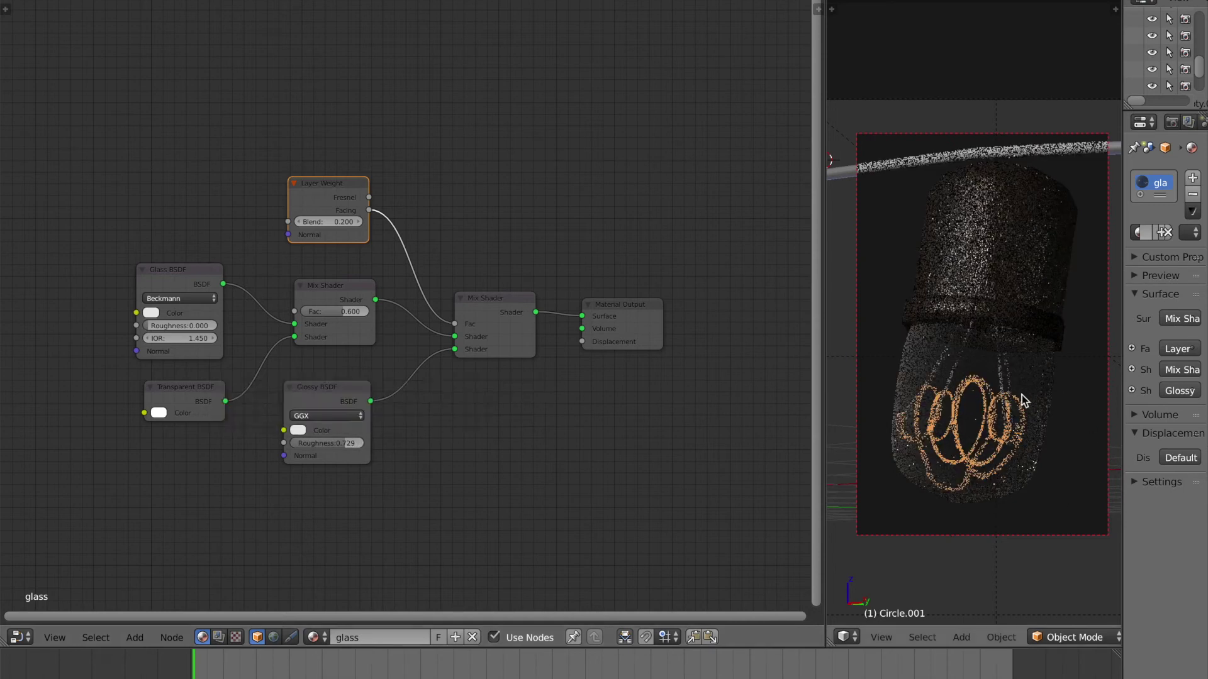
key("ctrl+s")
left_click(640, 396)
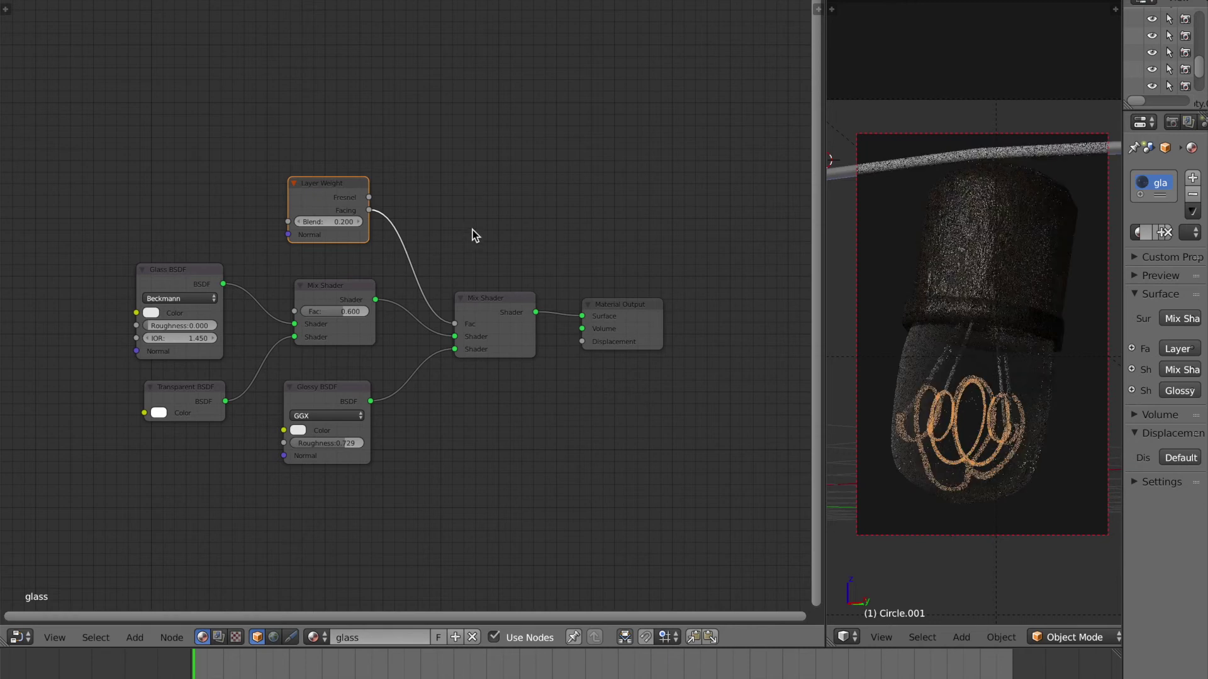
Drive the second Mix Shader's Fac with the Layer Weight's Fresnel output and set the Glossy BSDF's roughness to 0.500
left_click_drag(369, 197, 468, 326)
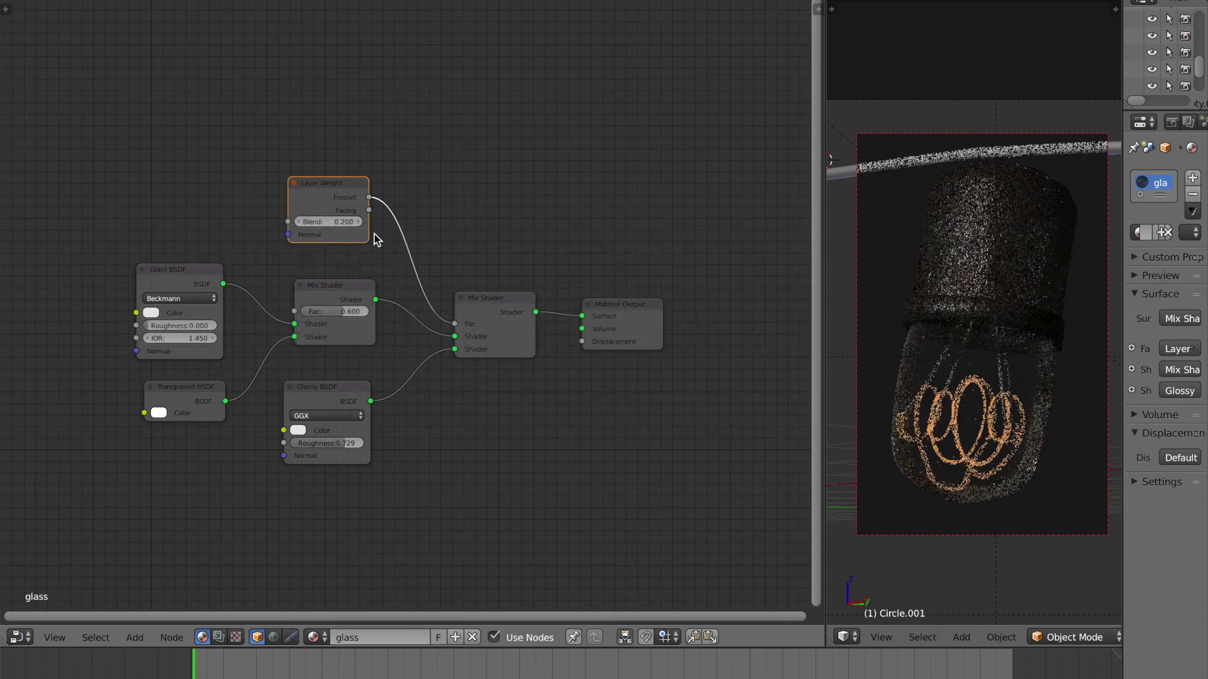
mouse_move(349, 202)
left_mouse_down()
mouse_move(378, 195)
mouse_move(368, 198)
left_mouse_up()
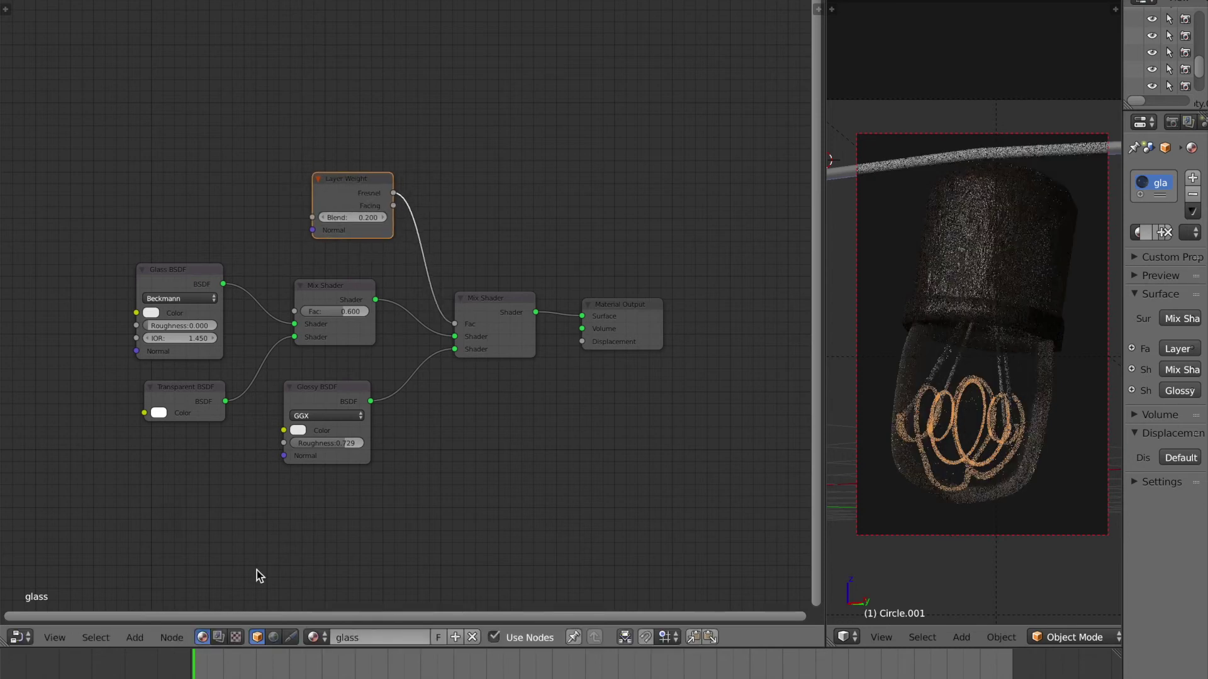
left_click(324, 444)
type("0.")
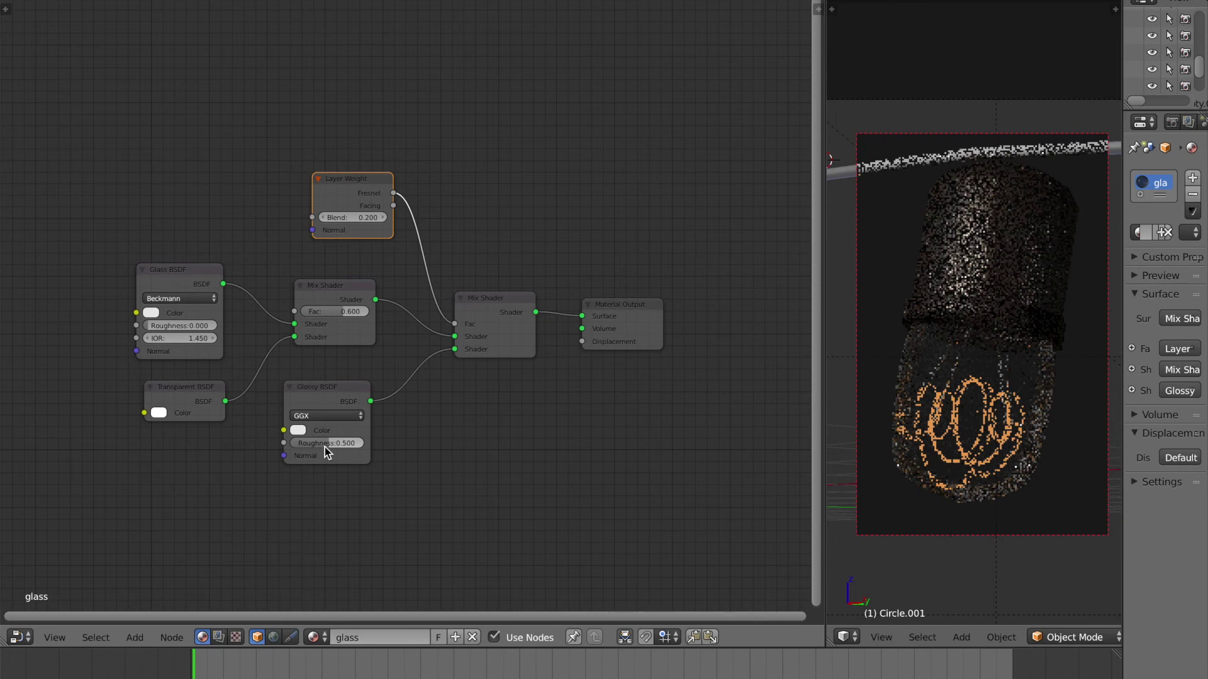
Save the file with the updated glass material
key("ctrl+s")
left_click(390, 488)
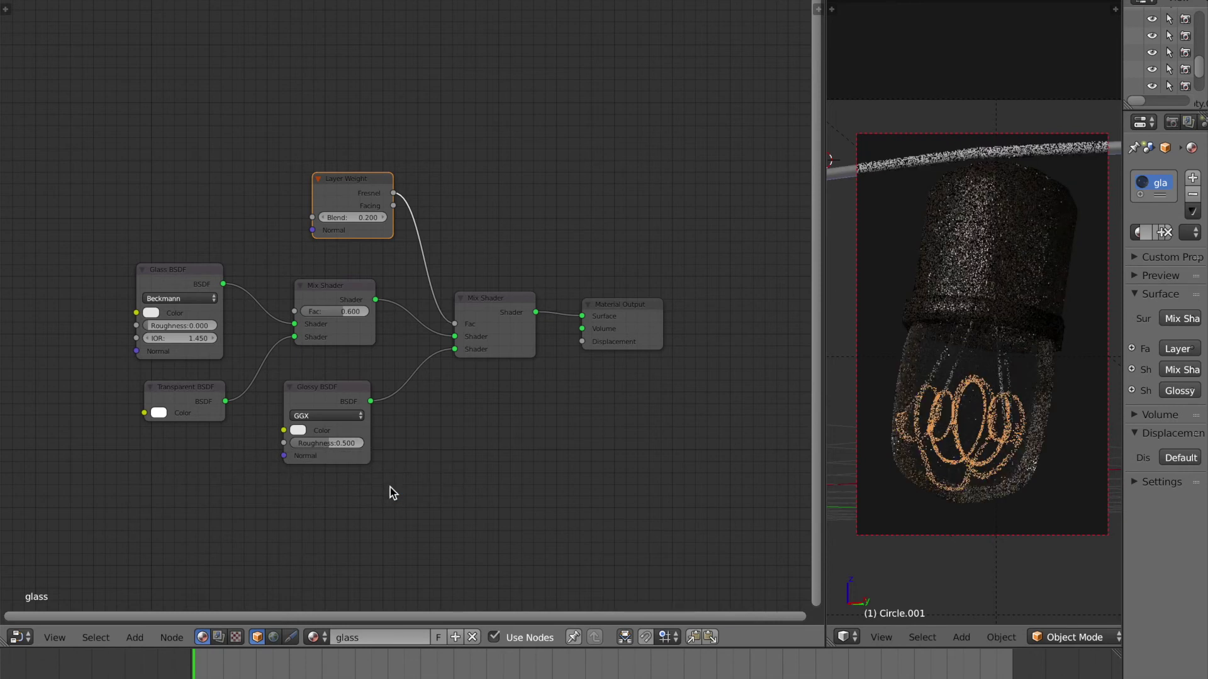
key("ctrl+s")
left_click(390, 488)
key("ctrl+s")
left_click(390, 488)
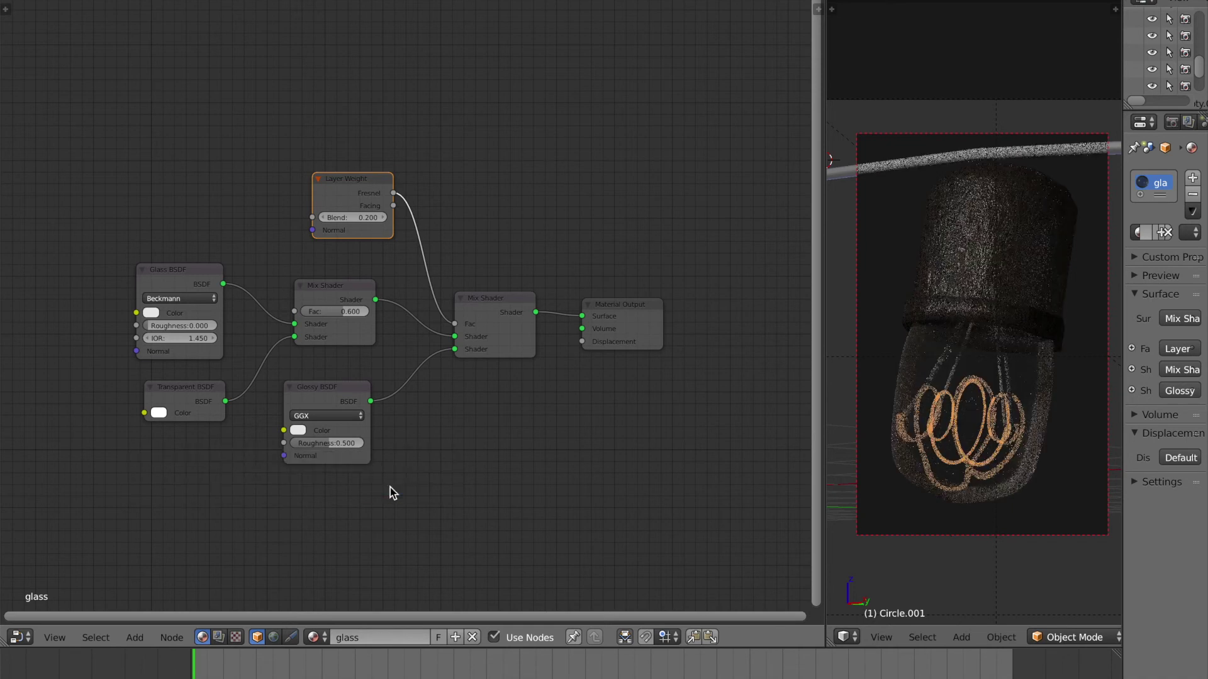
key("ctrl+s")
left_click(673, 511)
Select the front bulb's metal cap to review its metal node setup, and save the file
right_click(950, 312)
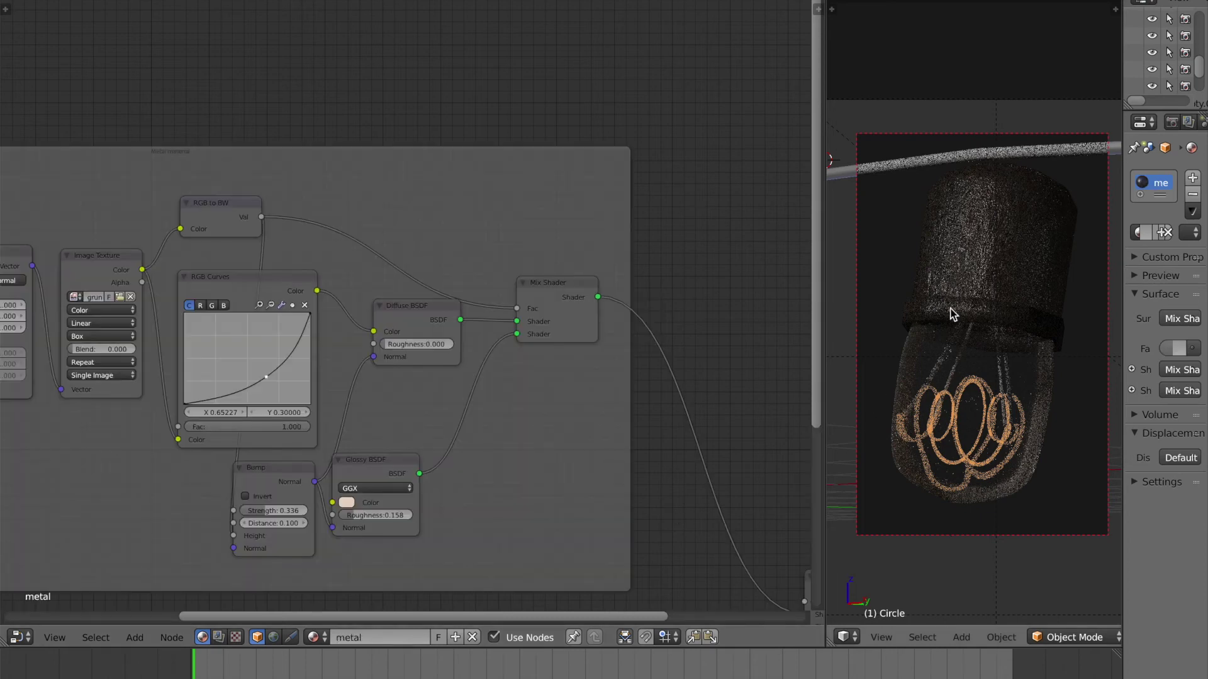
scroll(577, 410, "down", 4)
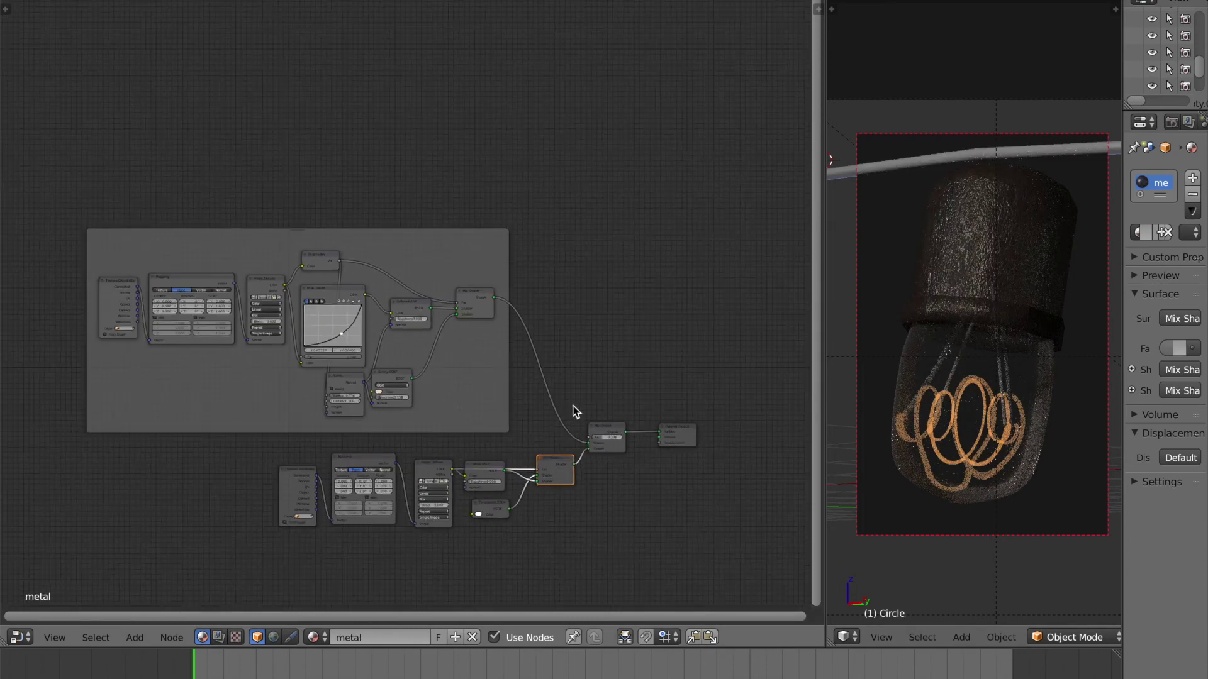
scroll(574, 410, "up", 1)
scroll(573, 411, "up", 1)
key("ctrl+s")
left_click(575, 412)
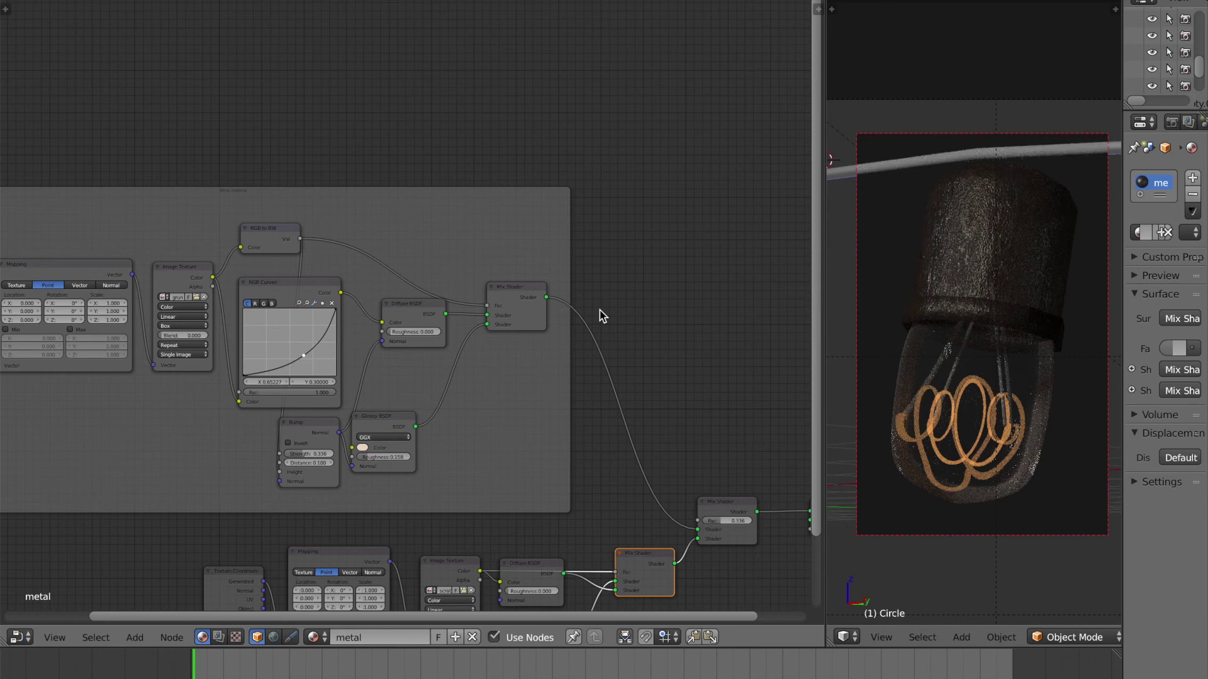
key("ctrl+s")
left_click(737, 357)
Widen the 3D view, save the file over the existing one and return to solid shading
left_click_drag(815, 347, 591, 344)
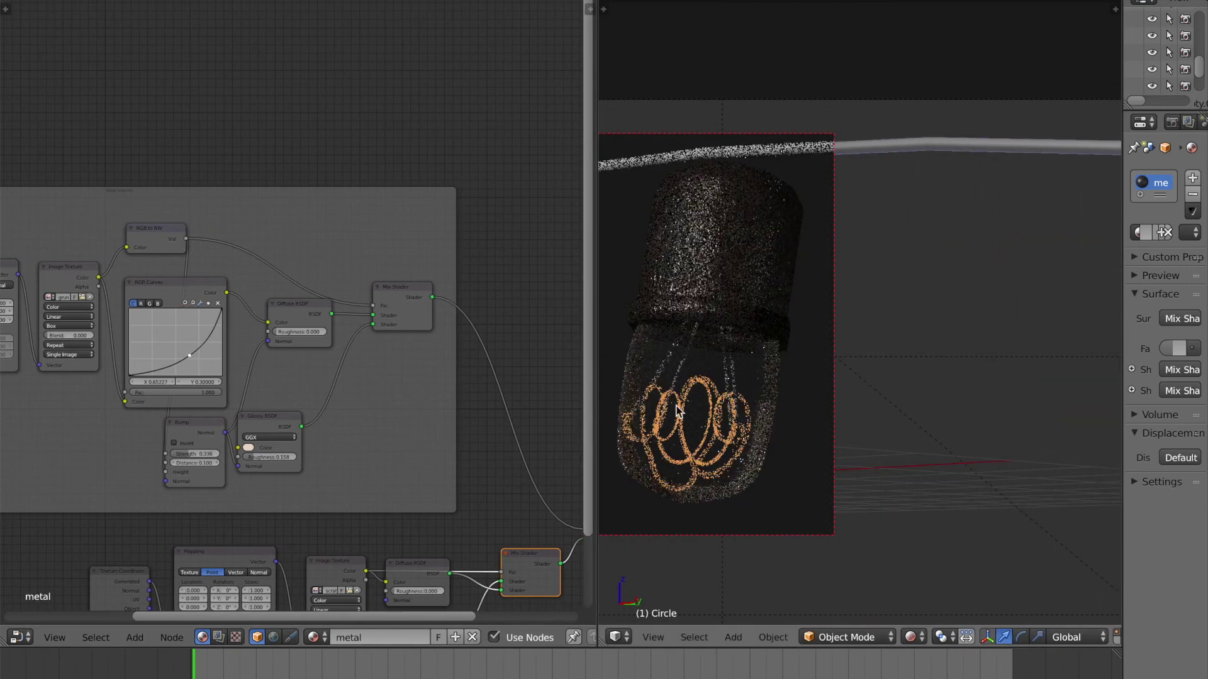
key("ctrl+s")
left_click(775, 361)
key("ctrl+s")
left_click(775, 359)
key("shift+z")
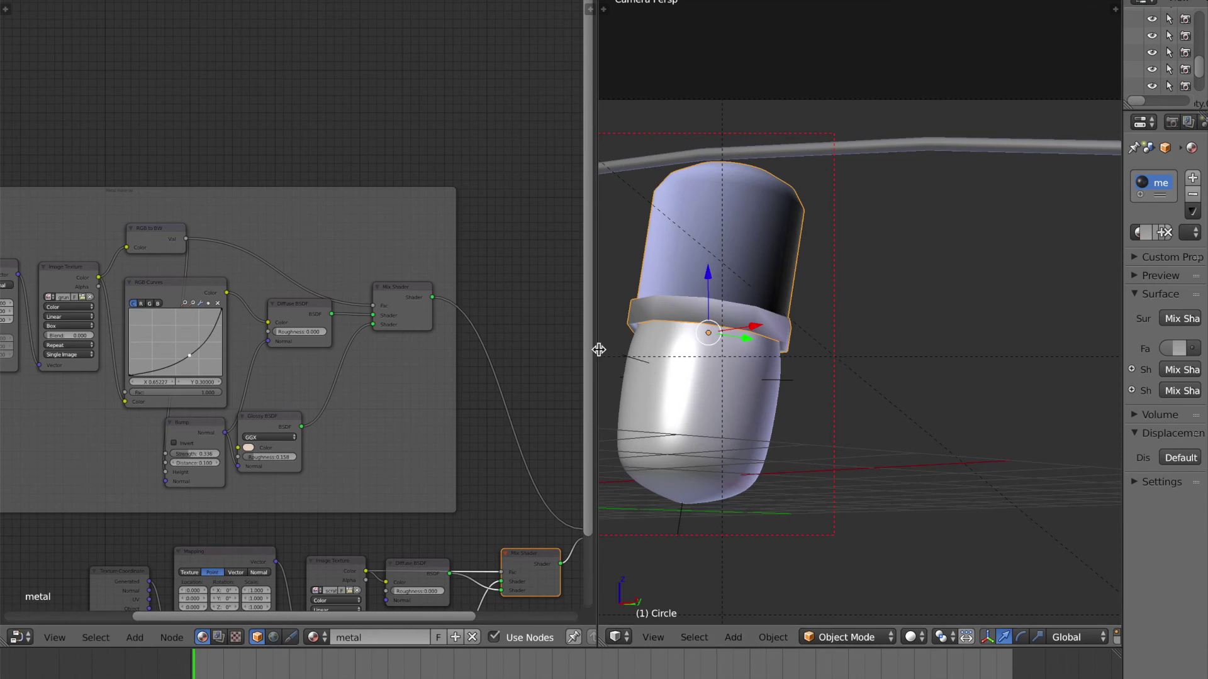
Assign the existing glass material to the glass parts of the middle and smallest bulbs
left_click_drag(596, 347, 333, 357)
scroll(511, 365, "down", 8)
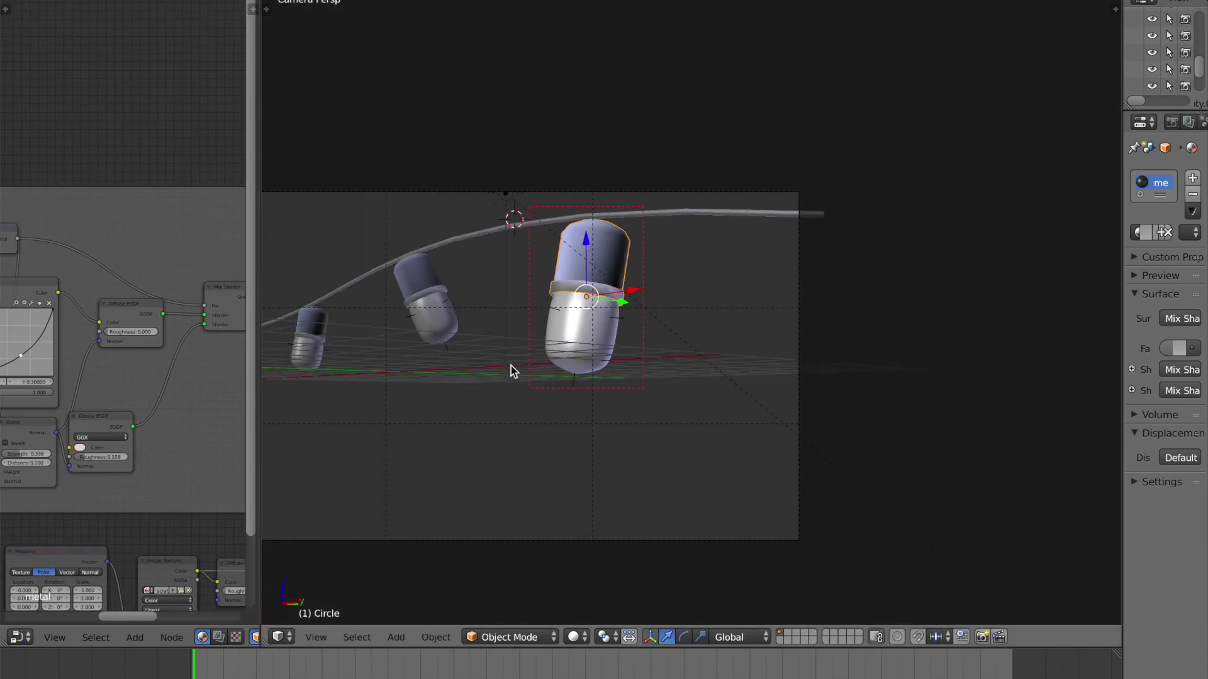
middle_click_drag(511, 365, 677, 369, "shift")
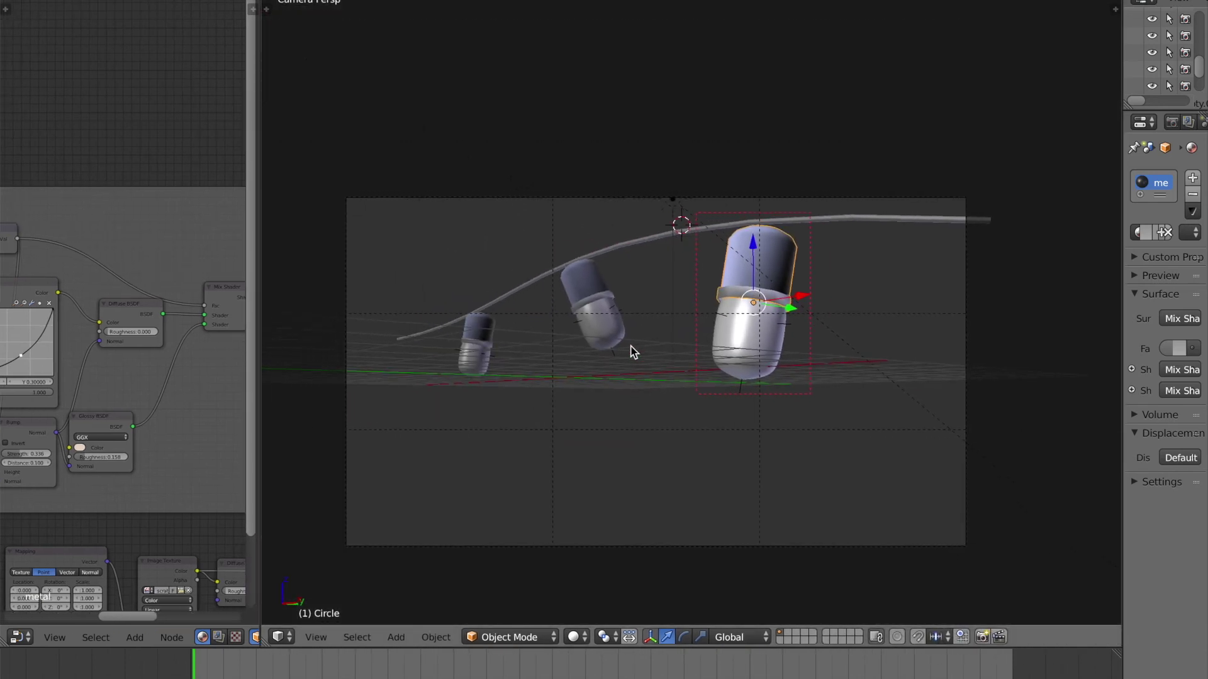
right_click(602, 330)
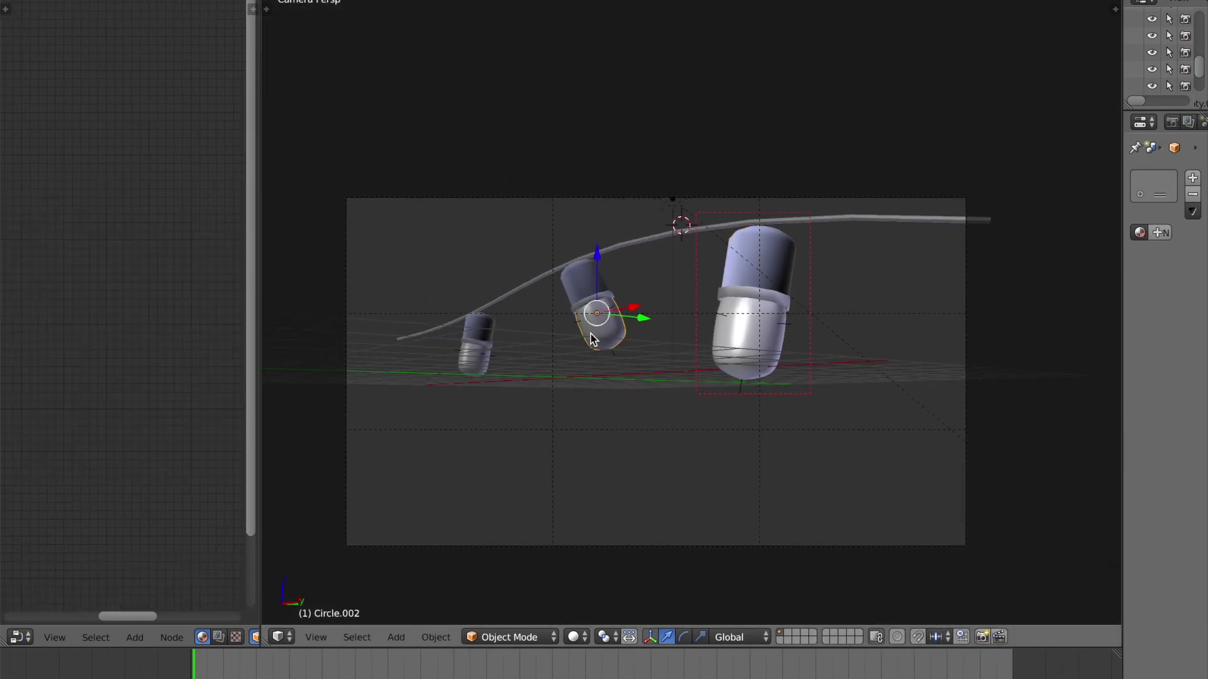
left_click_drag(258, 434, 527, 449)
left_click(314, 637)
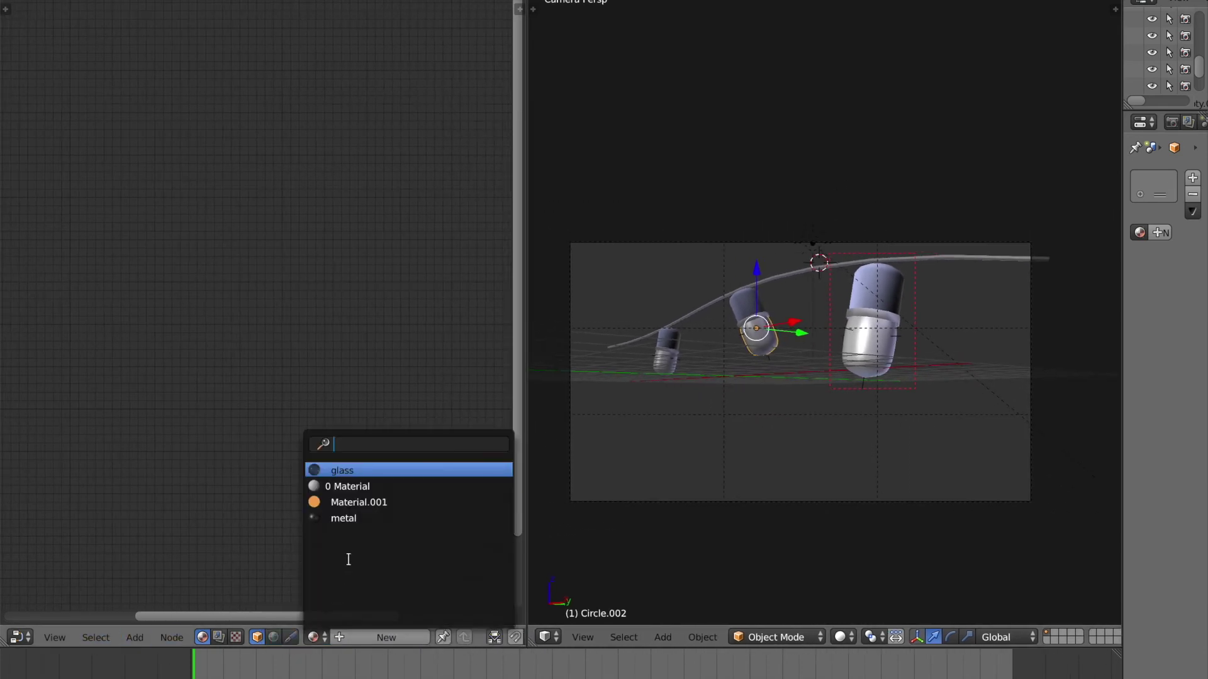
left_click(372, 471)
right_click(669, 371)
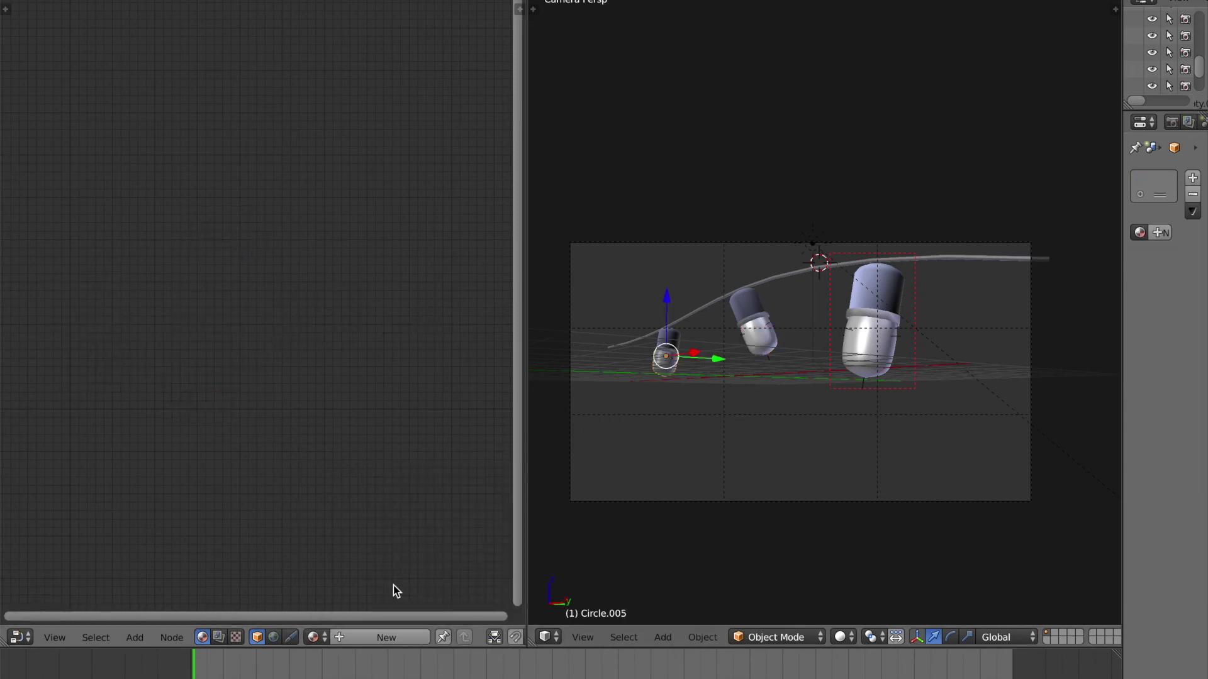
left_click(312, 637)
left_click(434, 467)
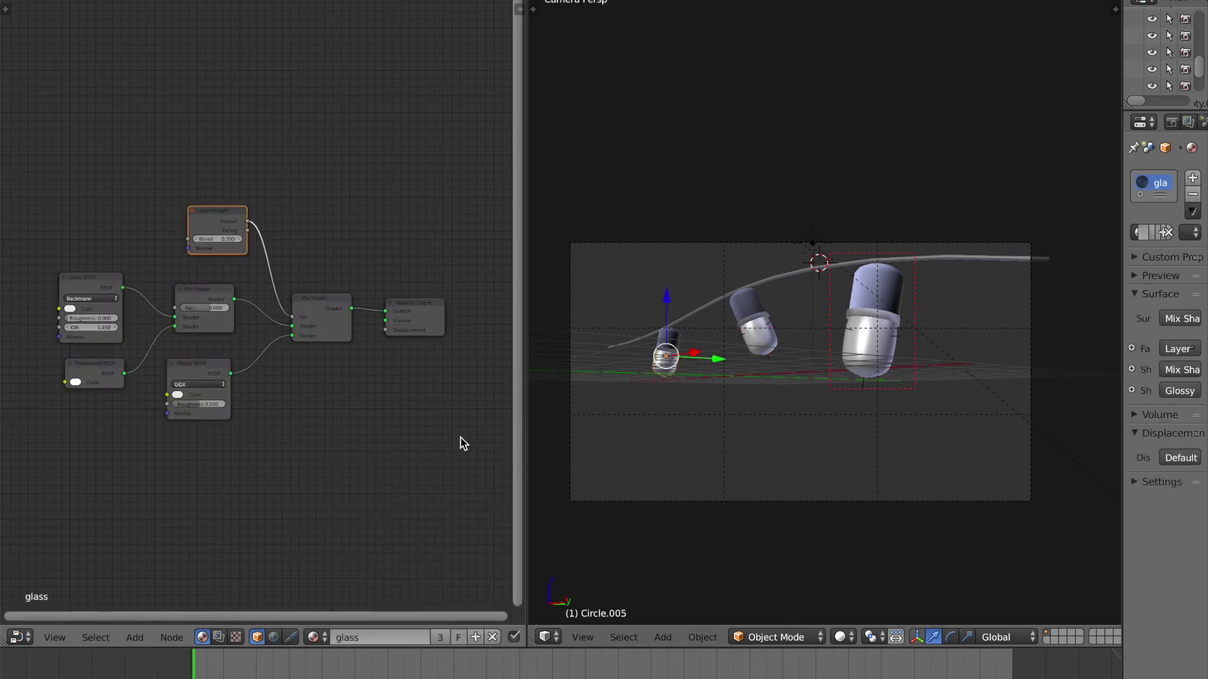
Assign the existing metal material to the caps of the middle and smallest bulbs
right_click(736, 314)
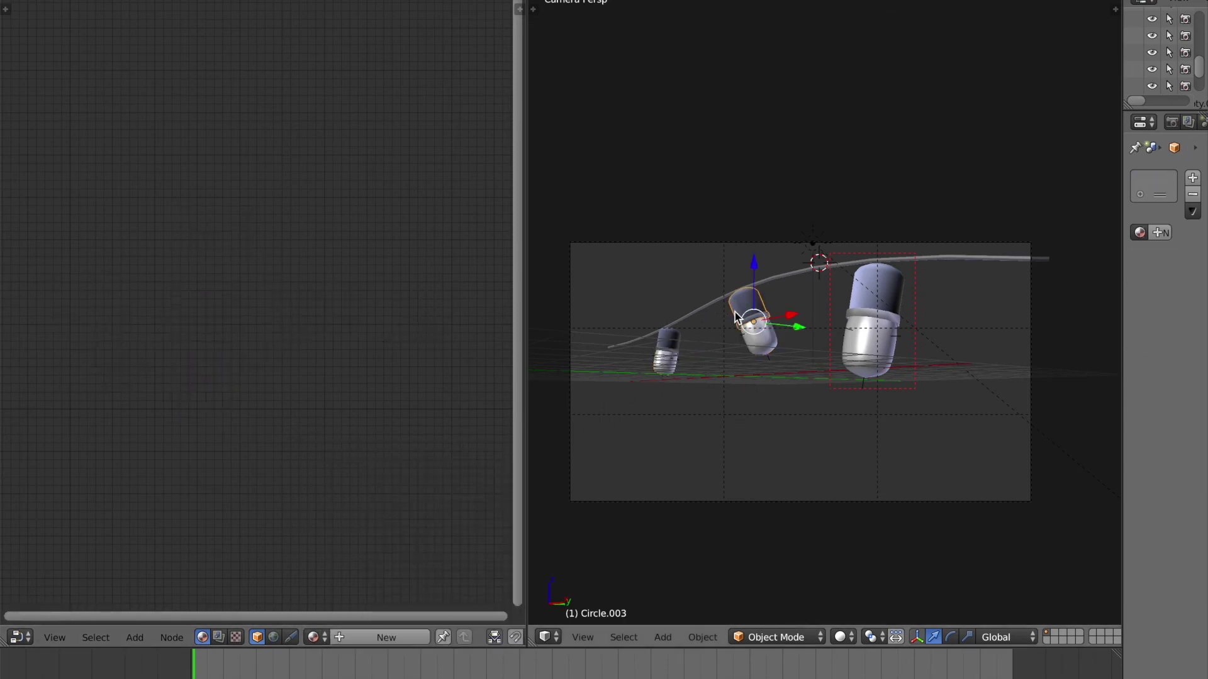
left_click(312, 637)
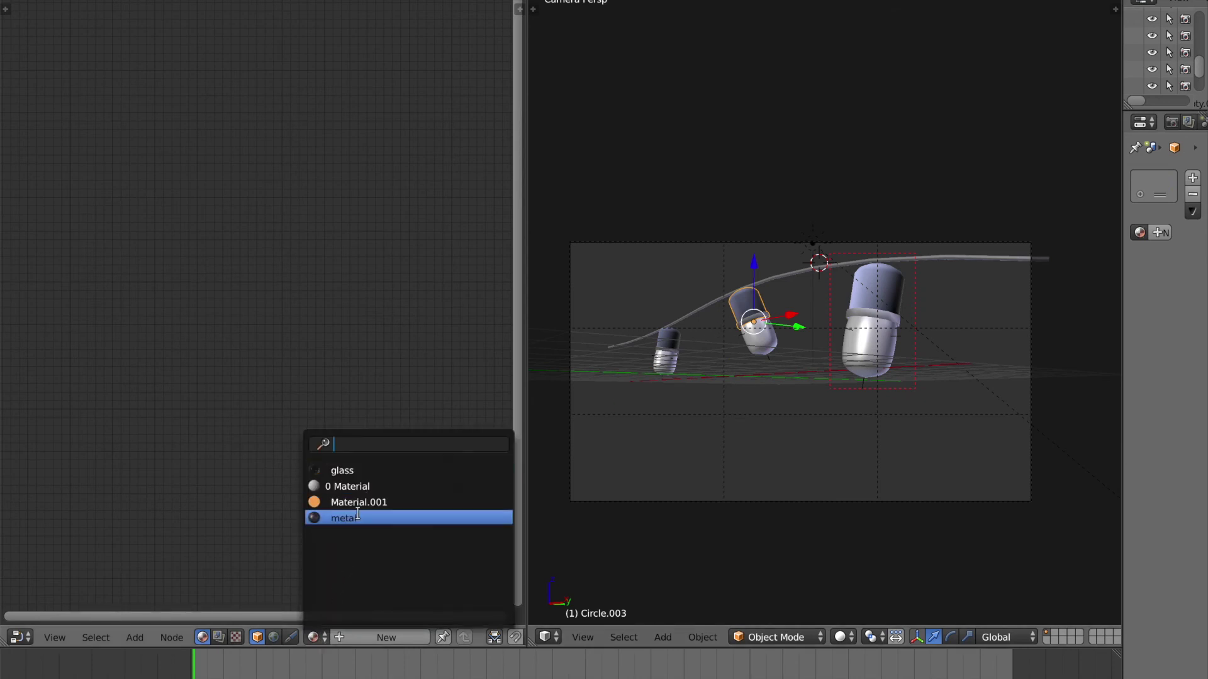
left_click(365, 518)
right_click(672, 345)
left_click(313, 638)
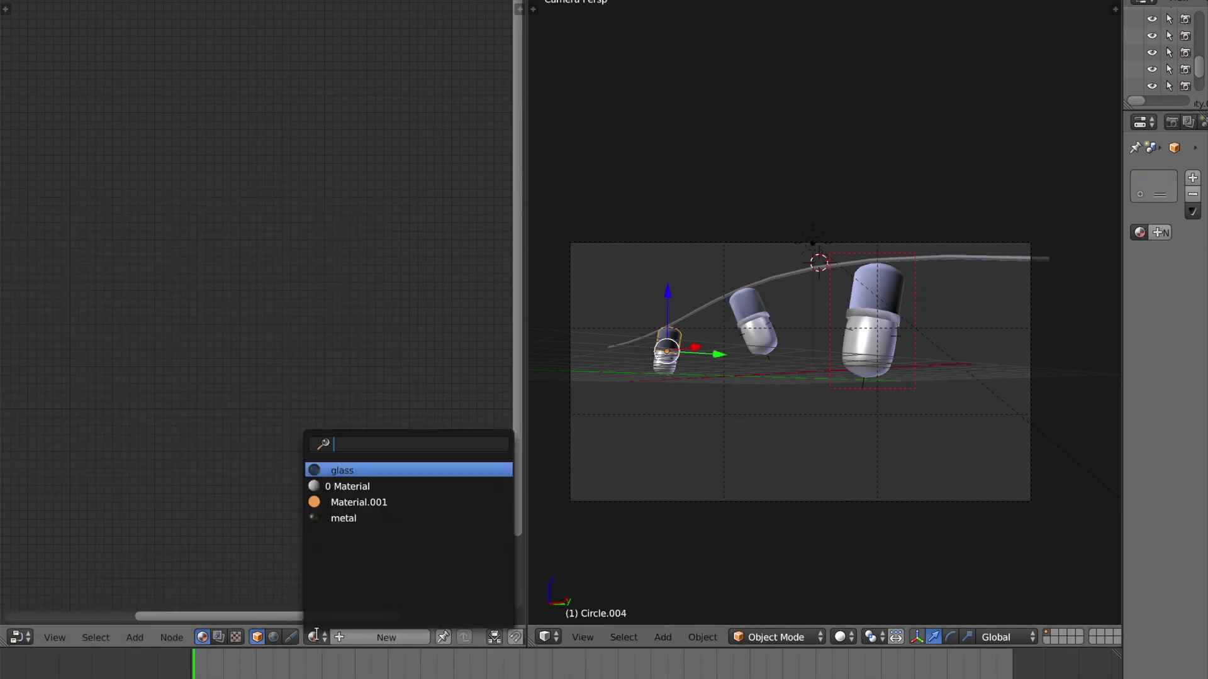
left_click(349, 518)
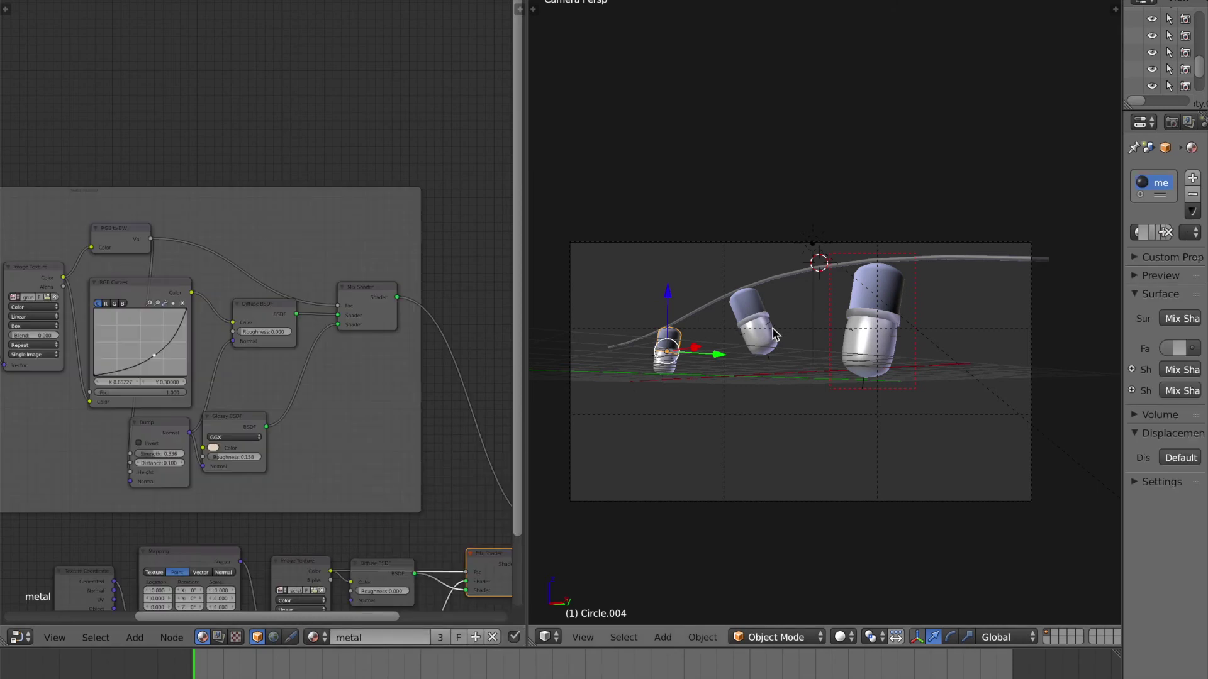
Show the scene in wireframe and assign Material.001 to the spiral filament inside the middle bulb
right_click(756, 335)
key("z")
right_click(756, 334)
right_click(756, 336)
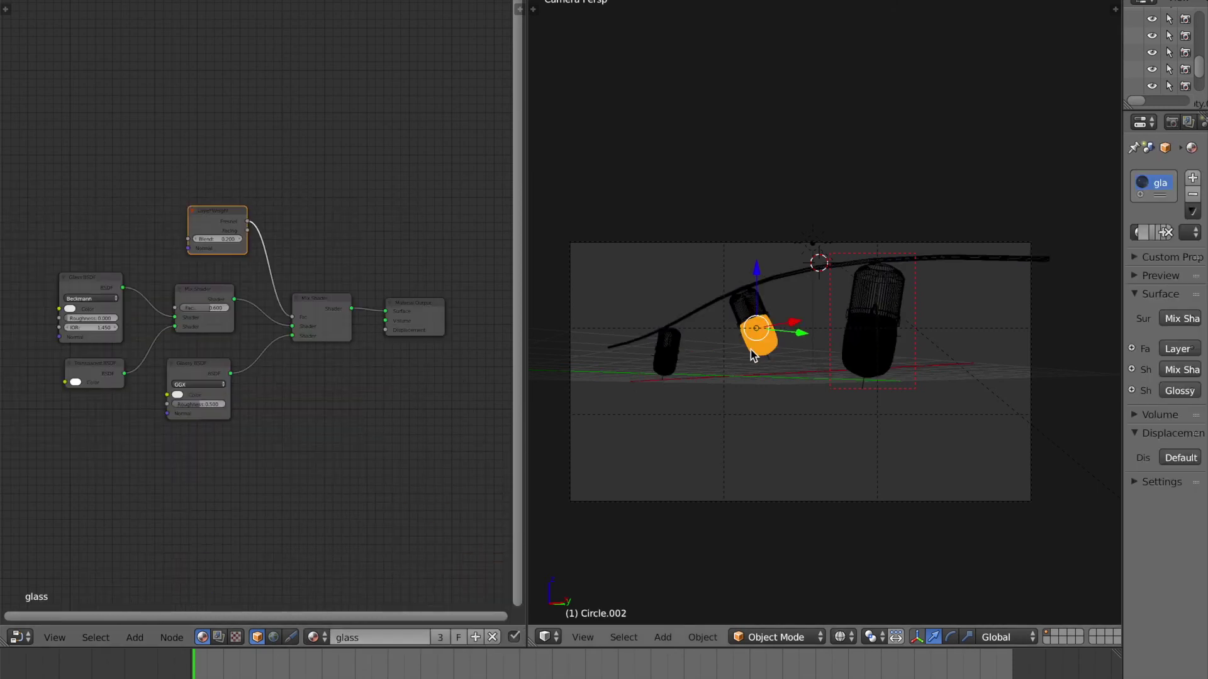
right_click(756, 347)
left_click(314, 638)
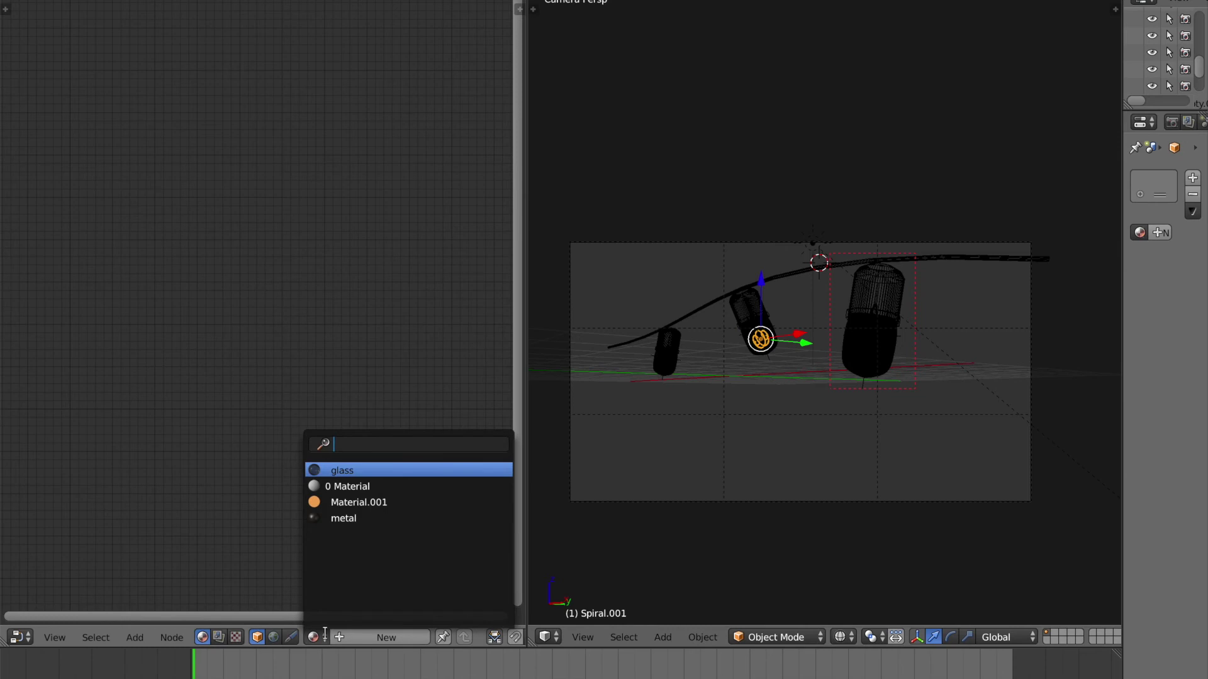
left_click(355, 500)
Assign Material.001 to the spiral filament inside the smallest bulb
right_click(665, 363)
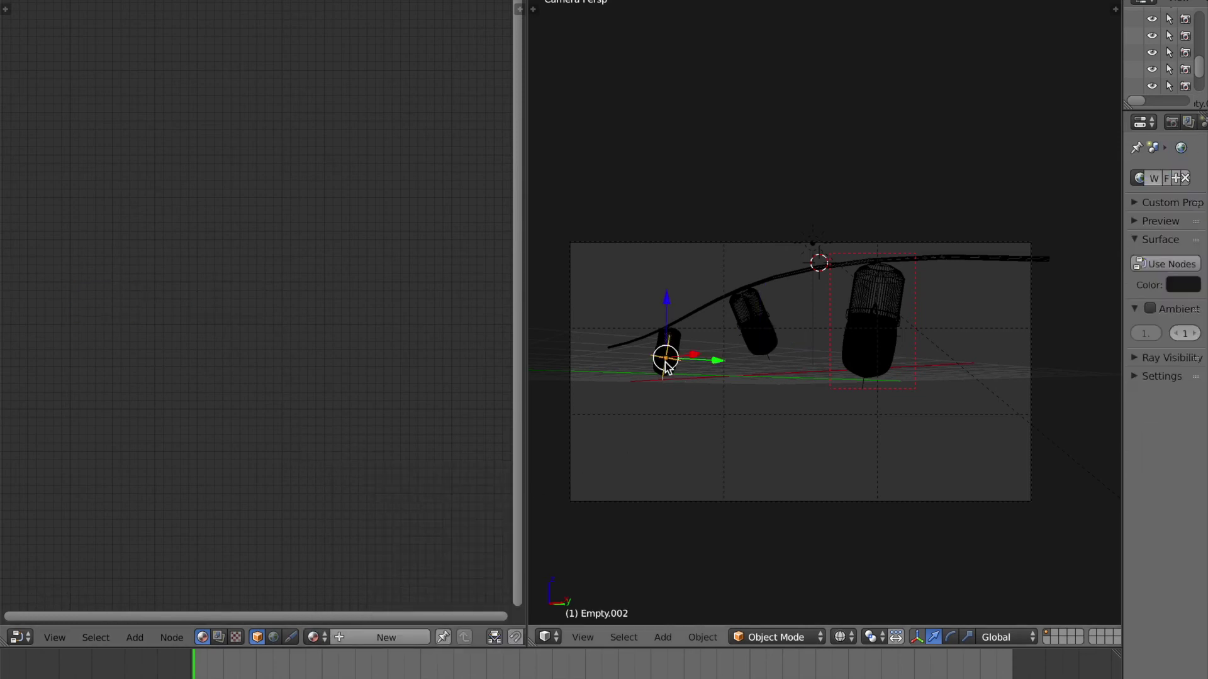
right_click(664, 363)
right_click(664, 363)
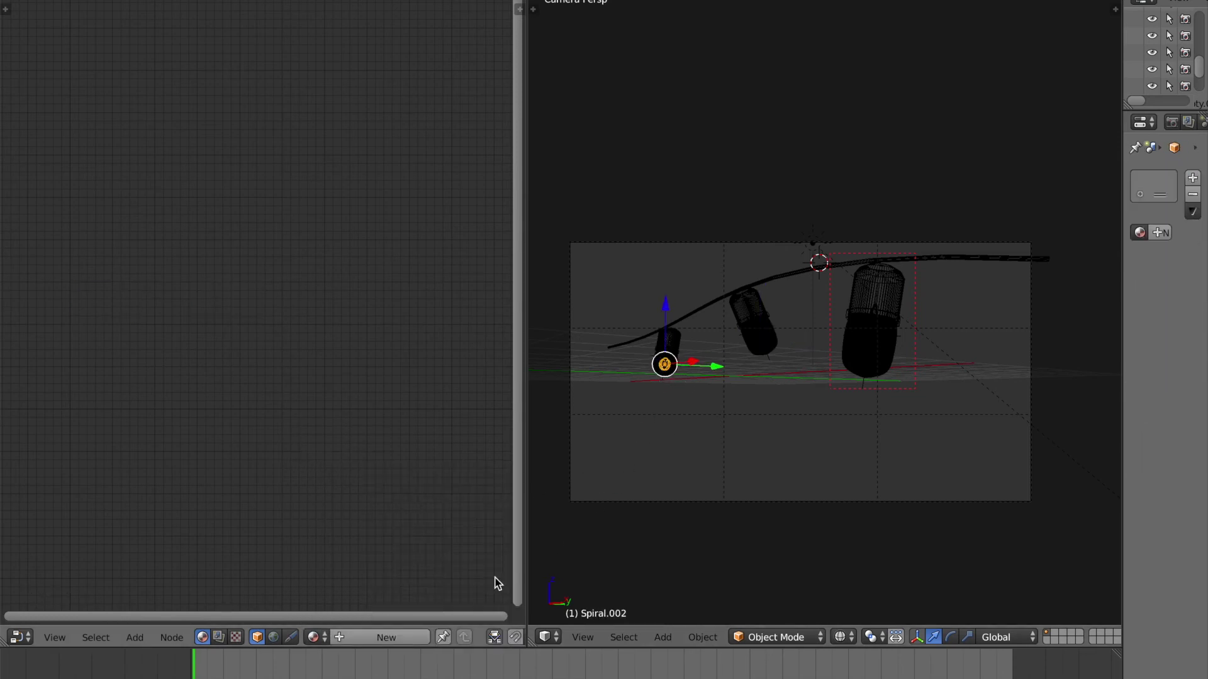
left_click(315, 637)
left_click(367, 502)
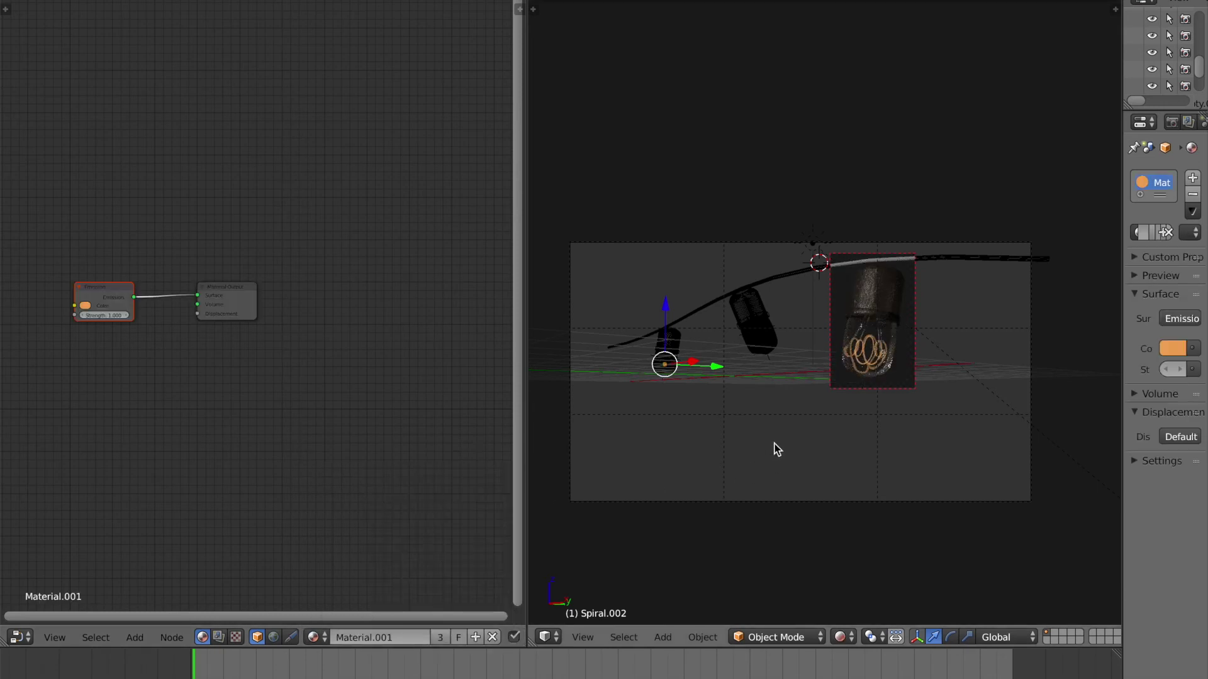
Disable the render border in the scene's render dimensions so the whole camera frame renders
key("shift+z")
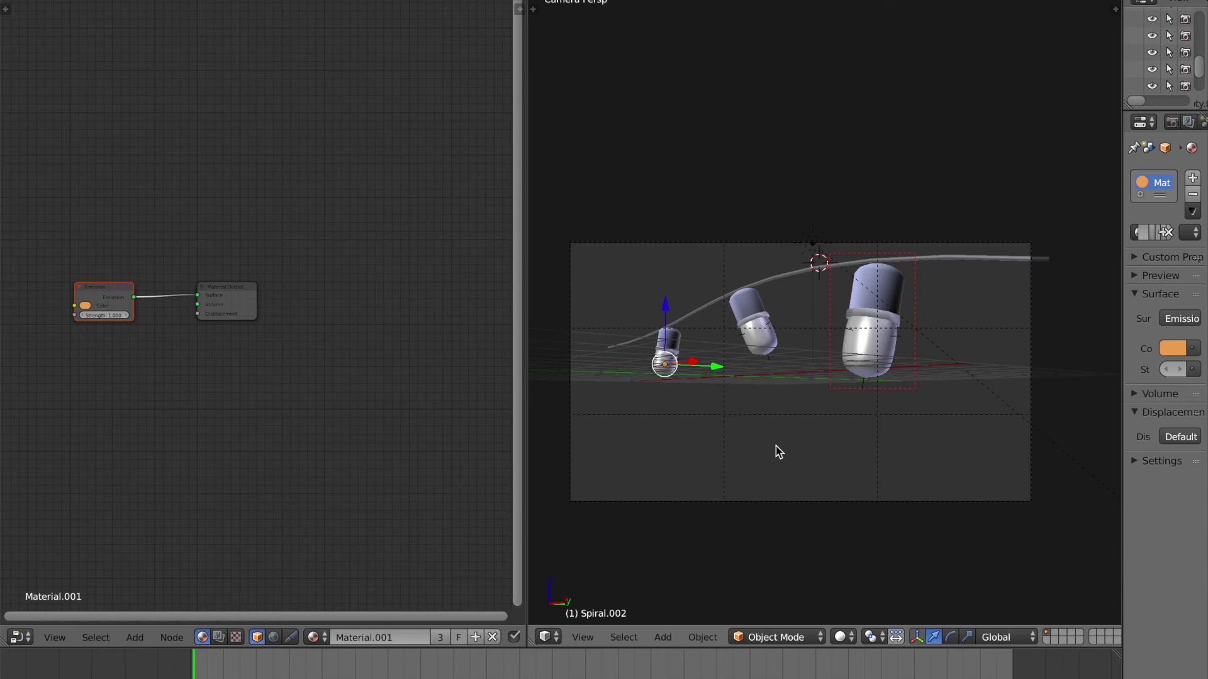
key("b")
key("Escape")
key("b")
key("Escape")
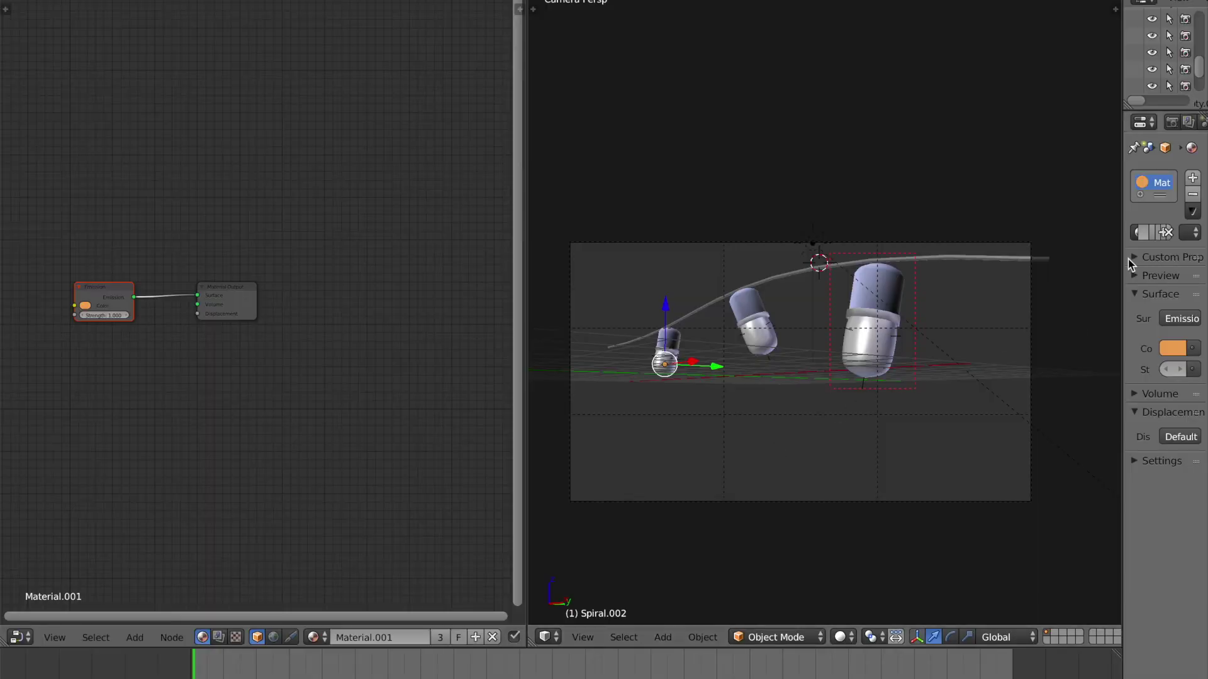
left_click_drag(1123, 259, 913, 239)
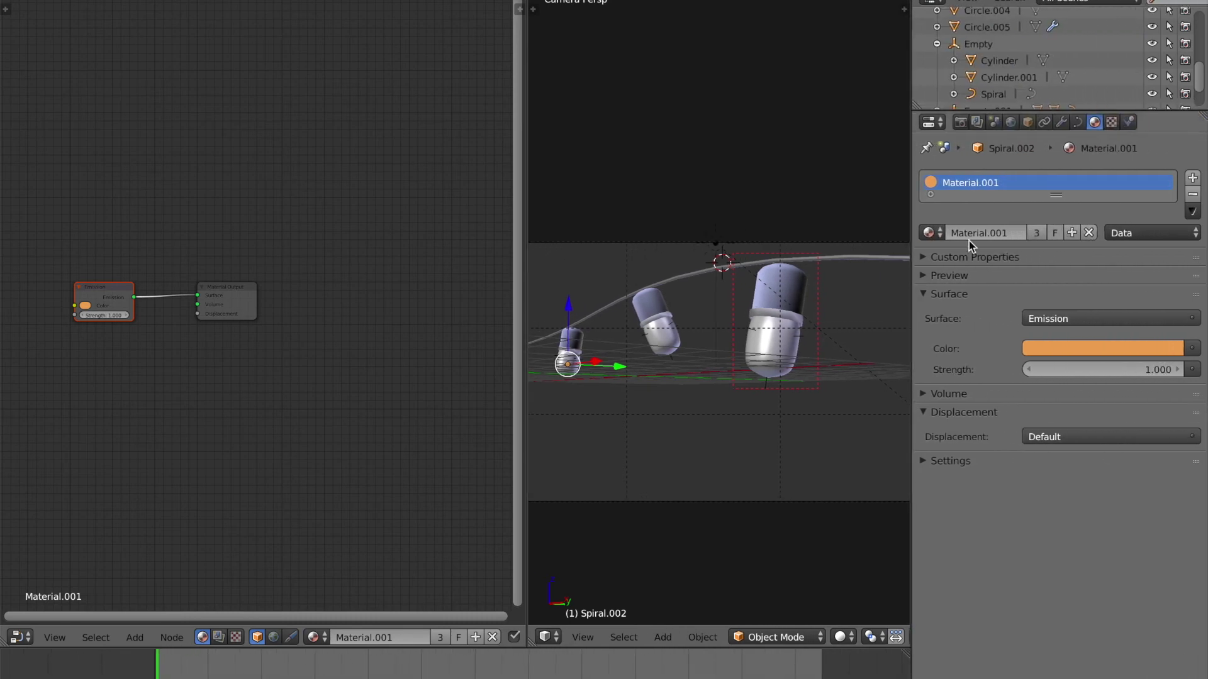
left_click(960, 123)
left_click(946, 468)
left_click(946, 469)
left_click(946, 469)
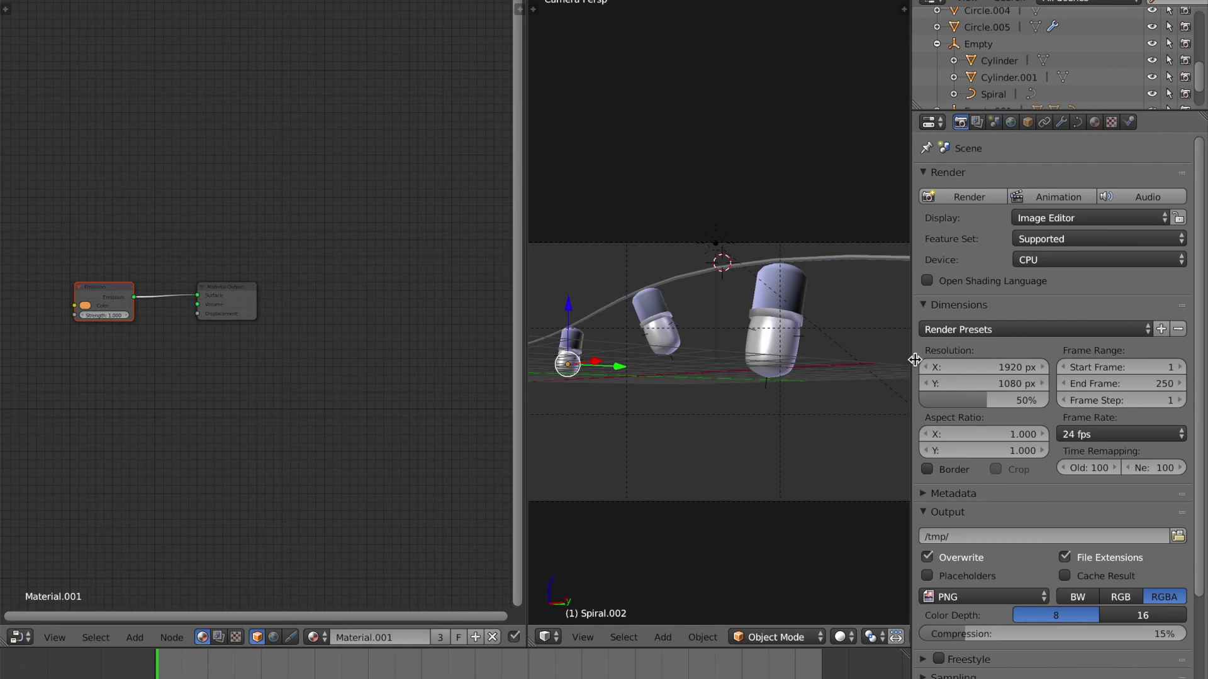
left_click_drag(912, 361, 1097, 364)
Preview all three bulbs in rendered shading and save the file
key("shift+z")
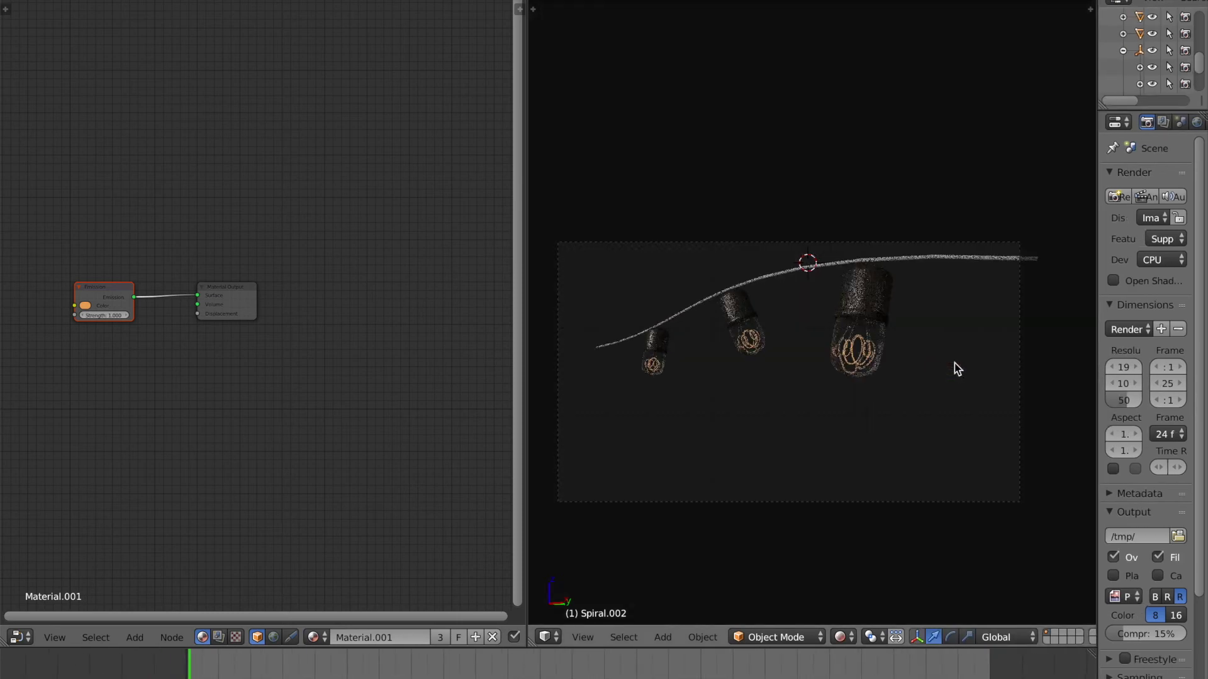
key("ctrl+s")
left_click(871, 380)
key("ctrl+s")
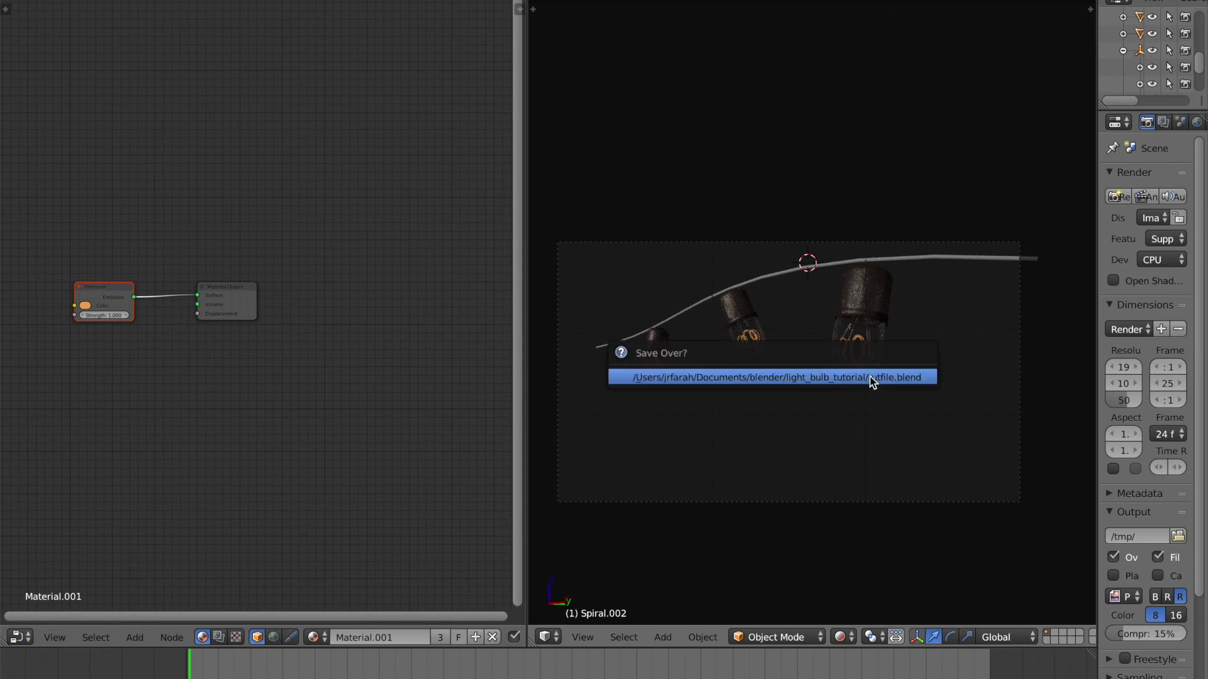
left_click(871, 381)
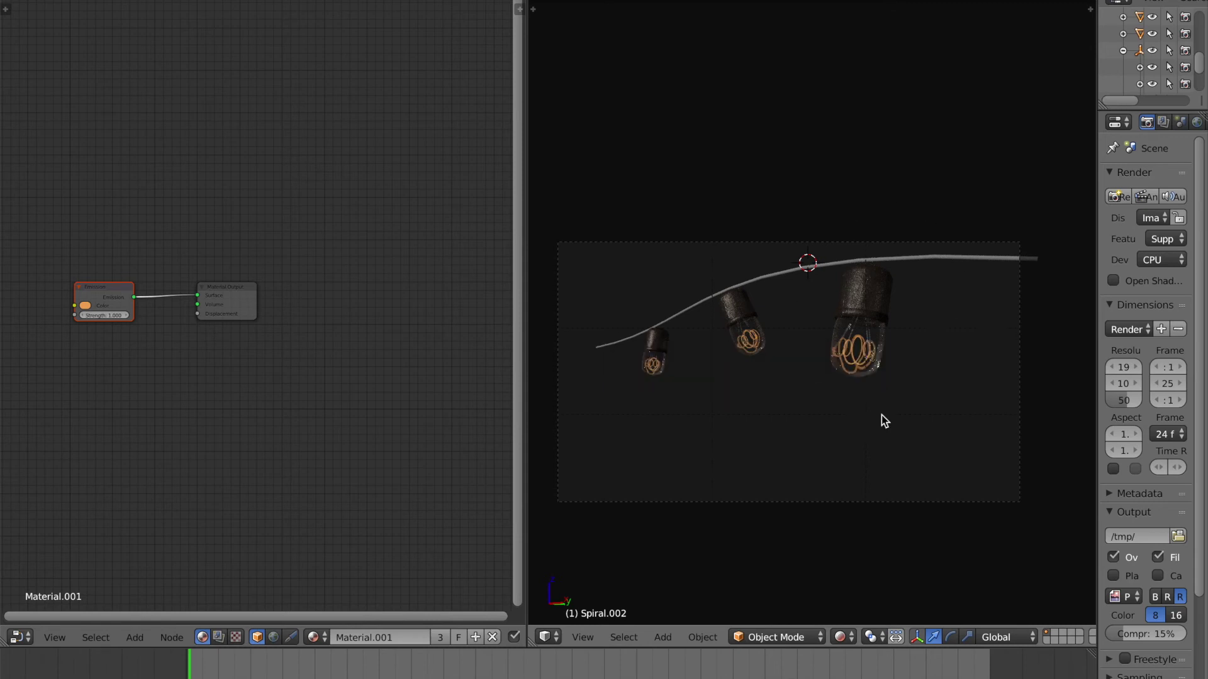
scroll(825, 389, "up", 2)
key("ctrl+s")
left_click(826, 390)
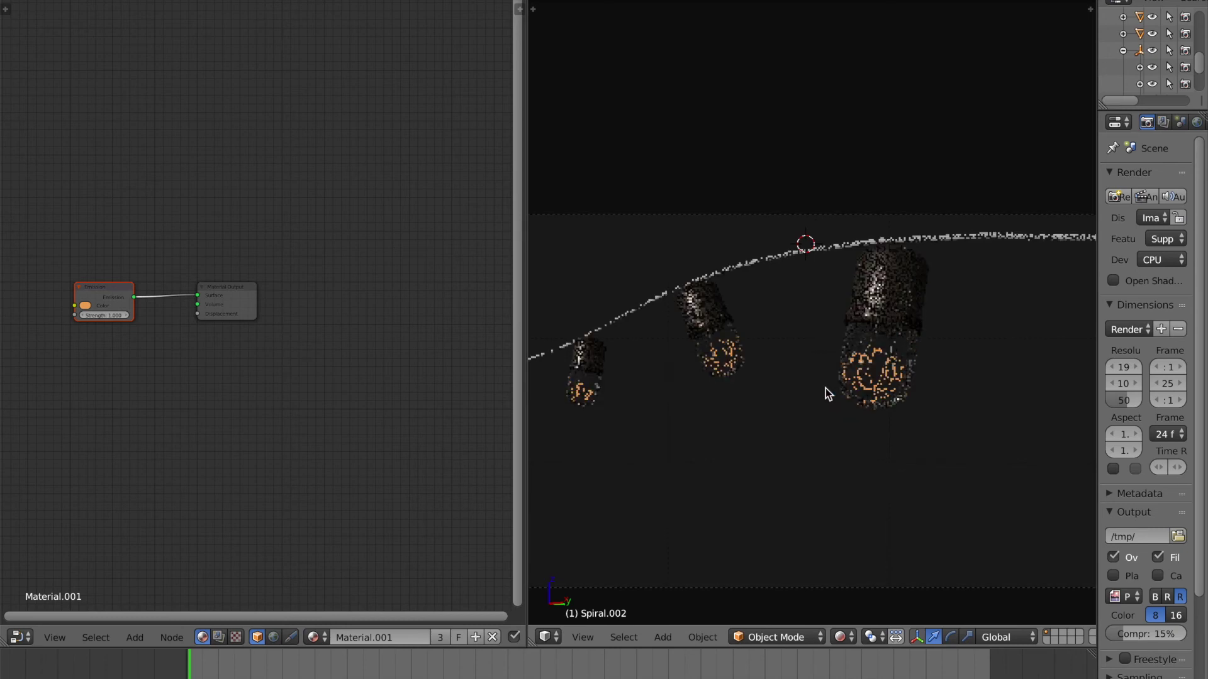
key("ctrl+s")
left_click(826, 388)
Move the camera slightly upward so the bulbs sit lower in the frame, preview the render and save the file
key("shift+z")
scroll(873, 323, "down", 3)
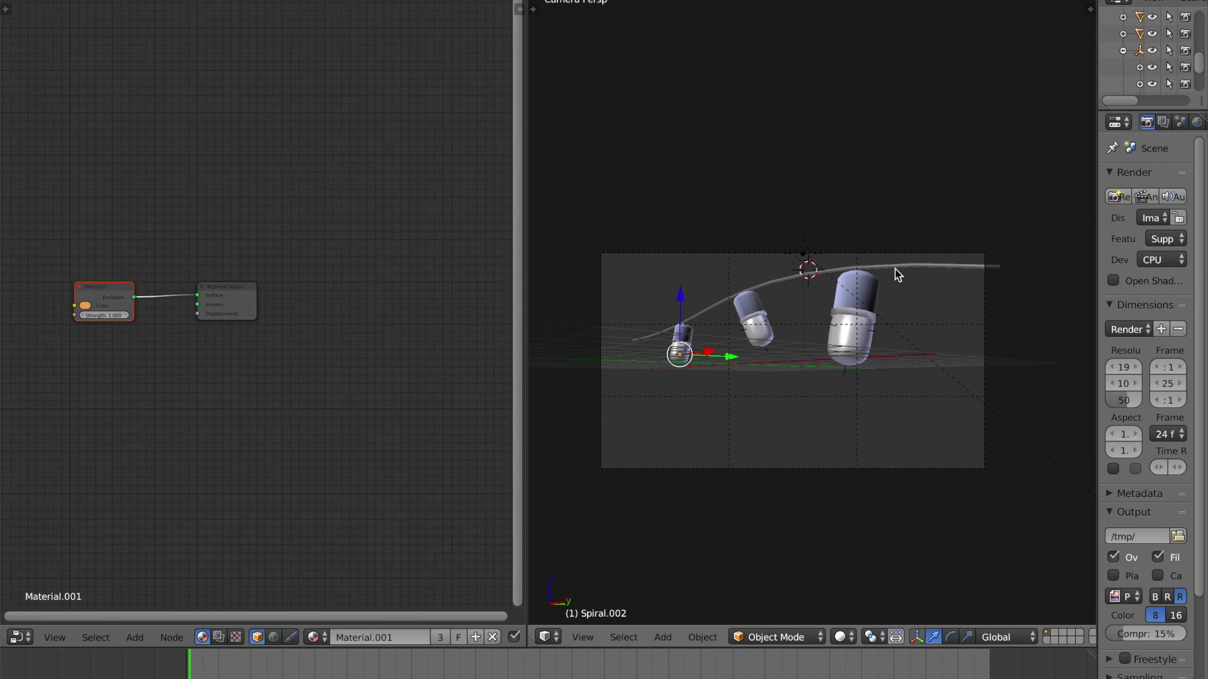
right_click(878, 254)
key("g")
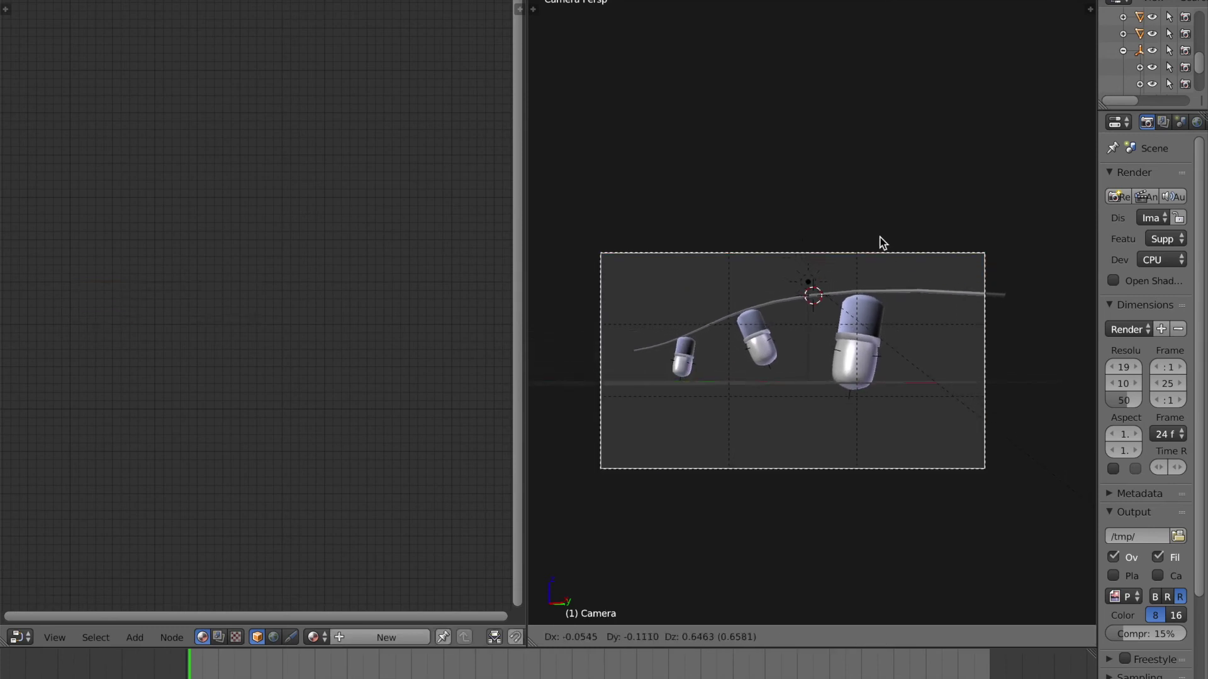
left_click(888, 251)
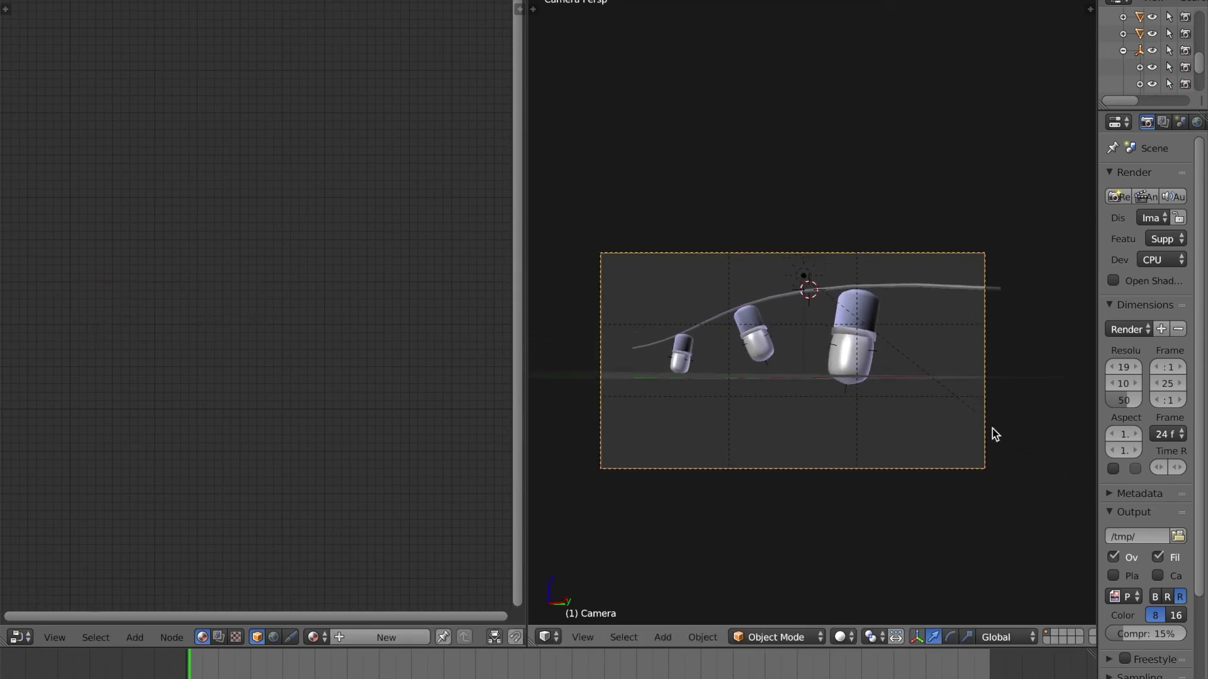
key("shift+z")
key("ctrl+s")
left_click(949, 398)
Reframe the three bulbs closer by flying the camera, save the file and check the rendered preview
key("shift+z")
key("shift+f")
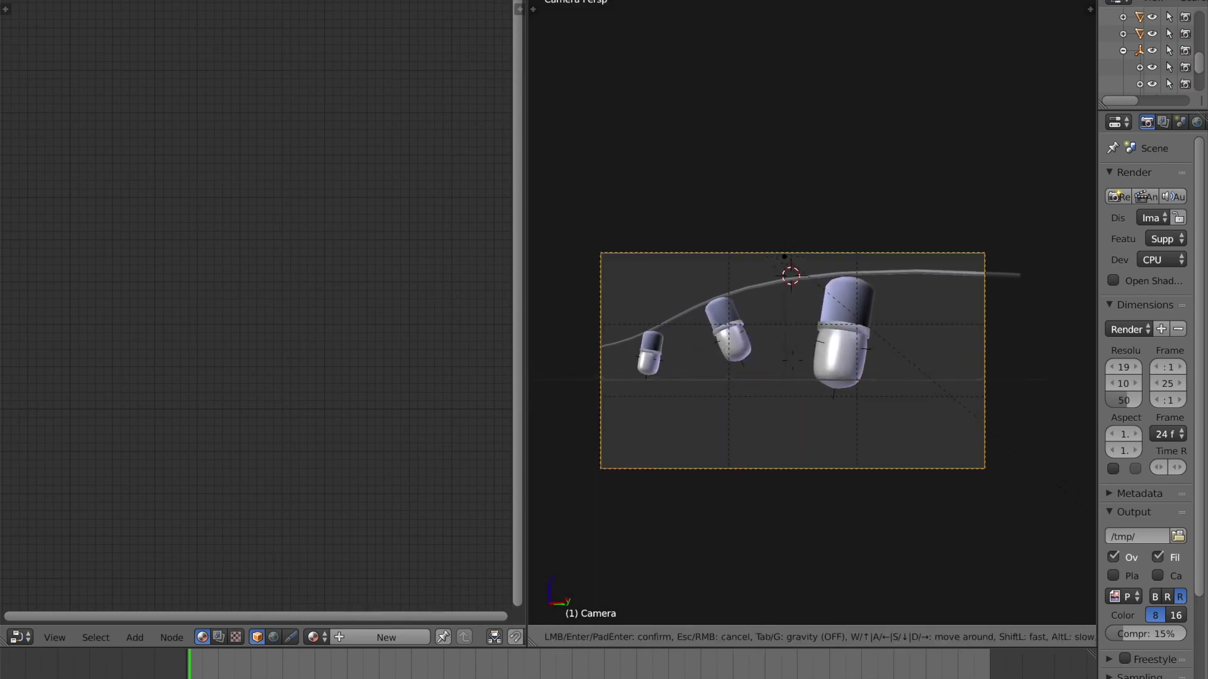
left_click(813, 310)
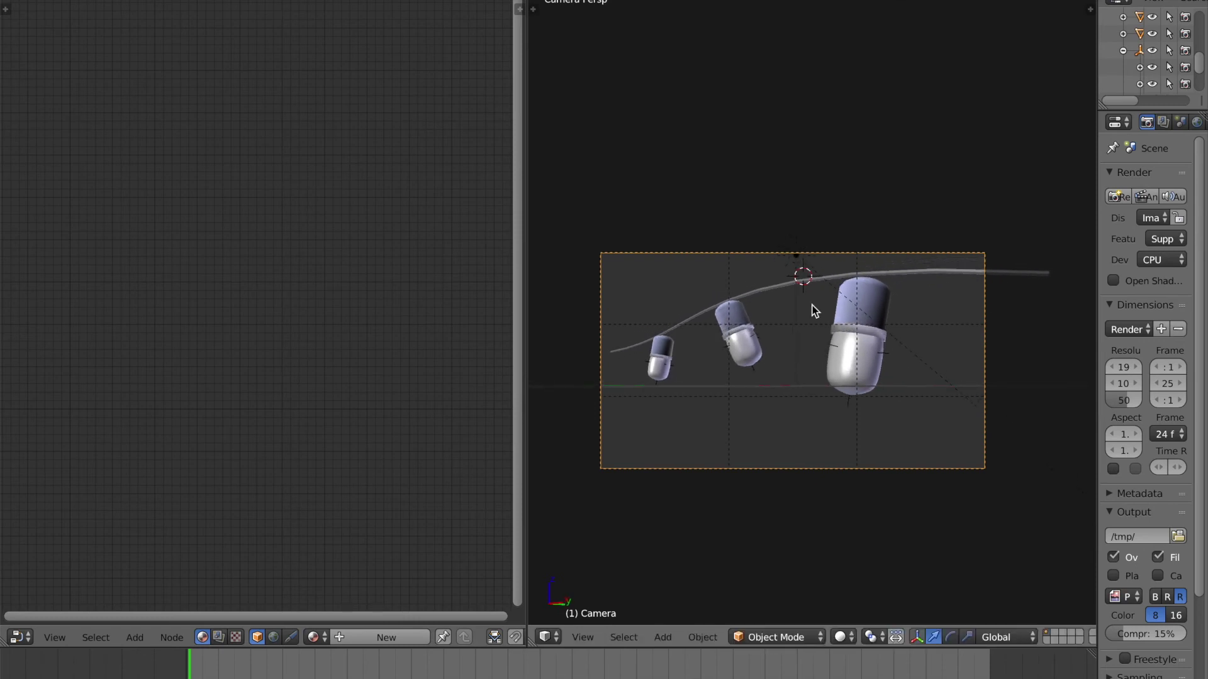
key("ctrl+s")
left_click(839, 359)
key("shift+z")
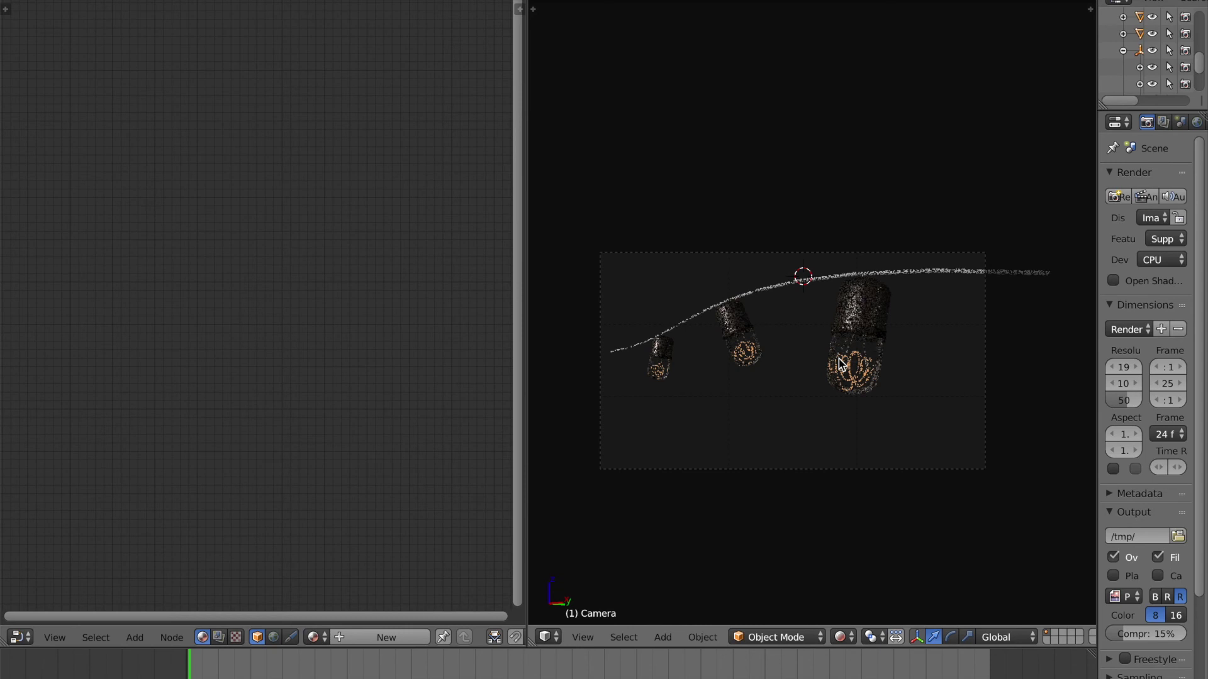
key("shift+z")
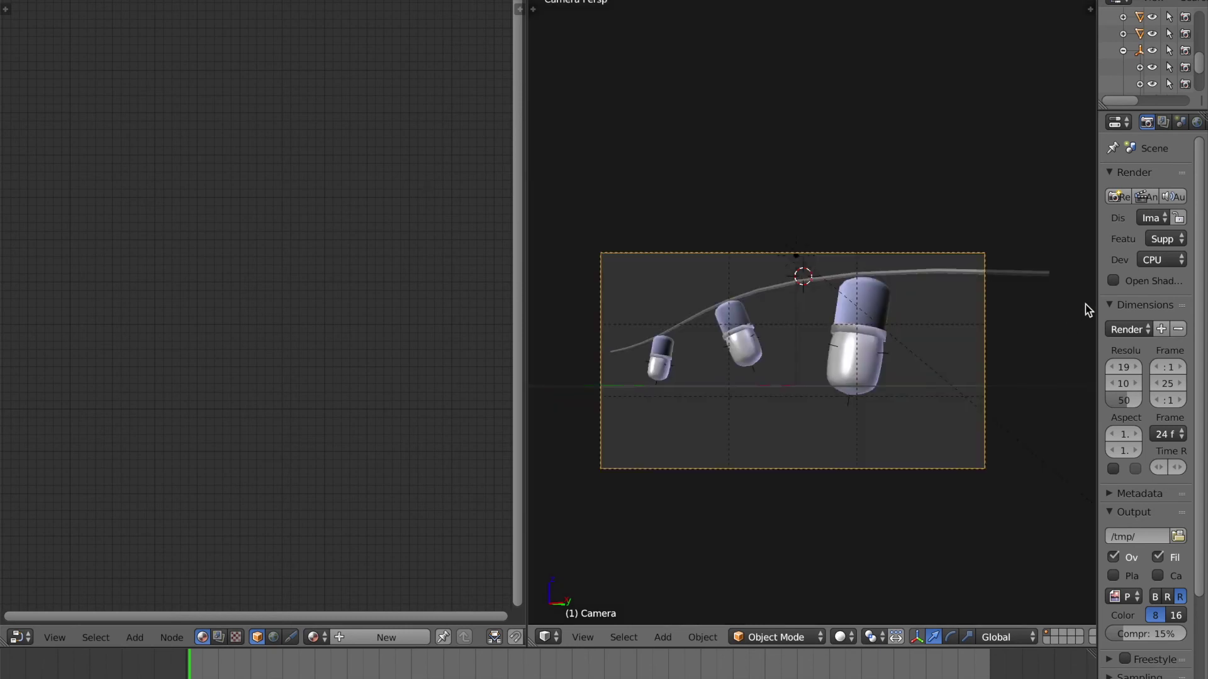
Widen the properties area and rename the largest bulb's empty to DOF
left_click_drag(1097, 285, 887, 264)
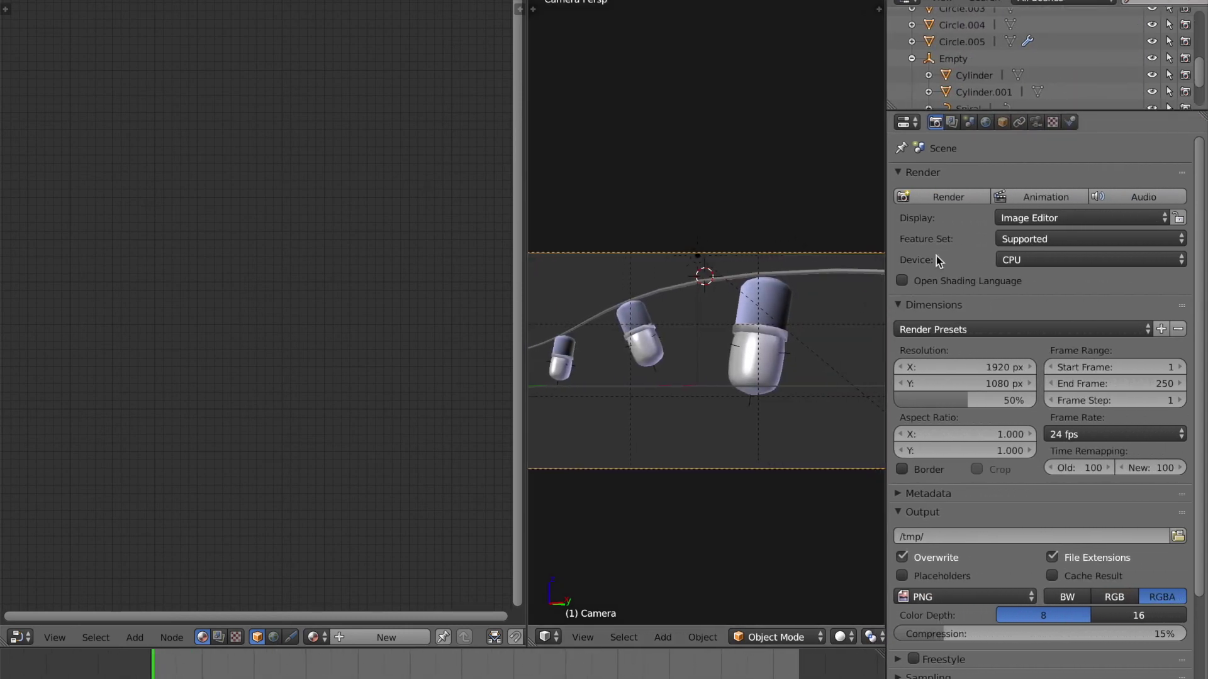
left_click(1036, 123)
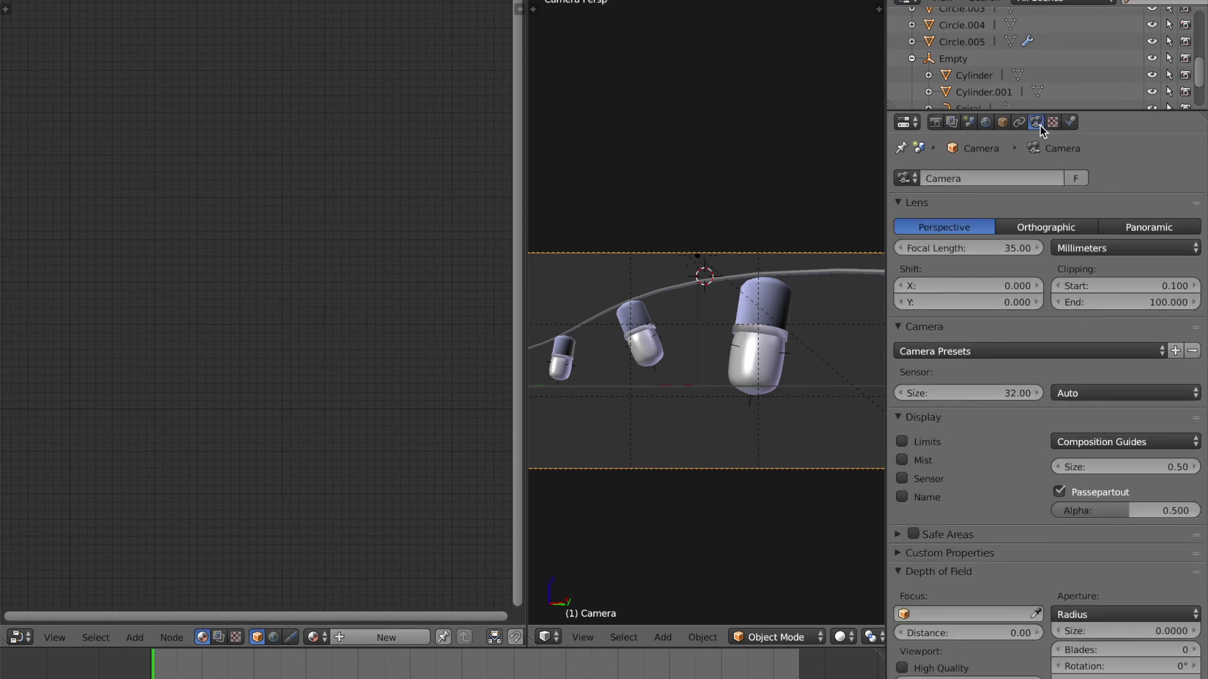
right_click(749, 402)
double_click(950, 59)
type("DOF")
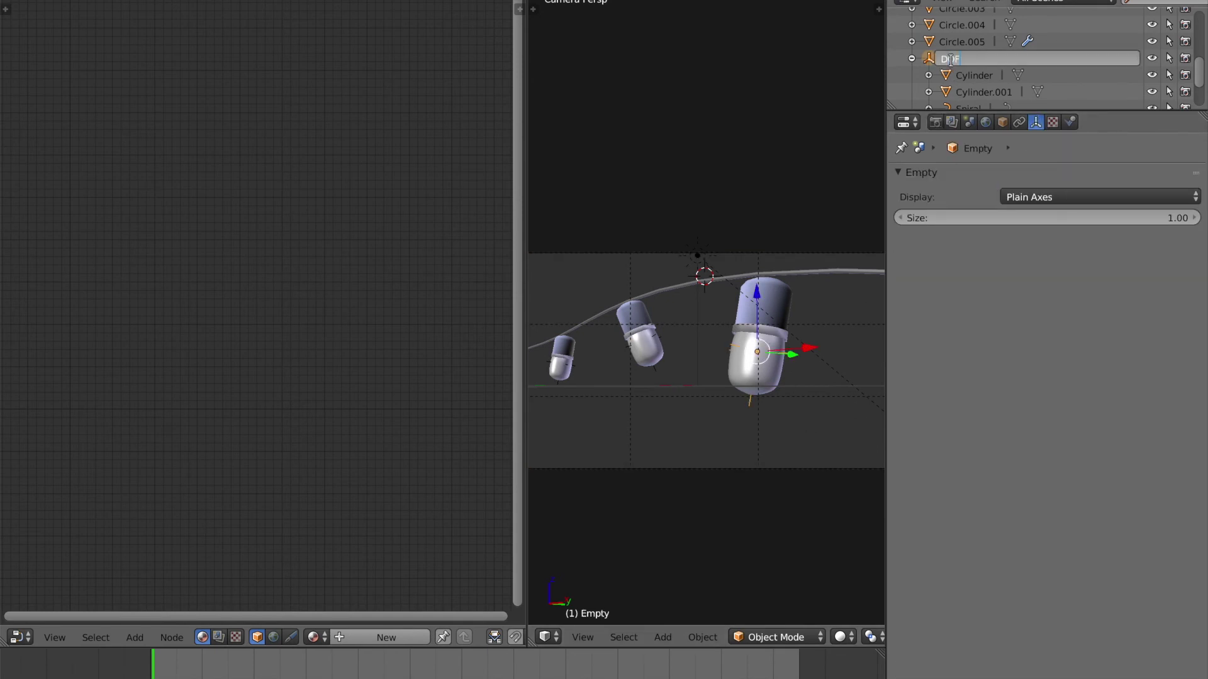
key("Return")
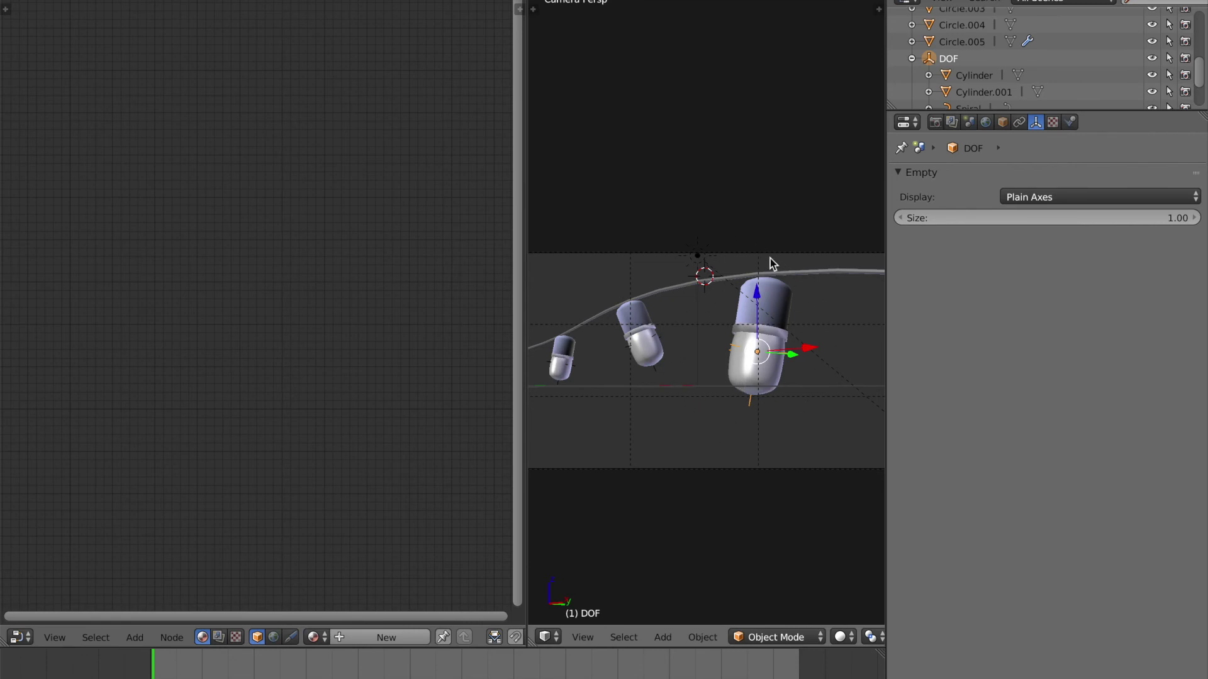
Turn on rendered shading and set the camera's depth of field focus object to DOF
key("shift+z")
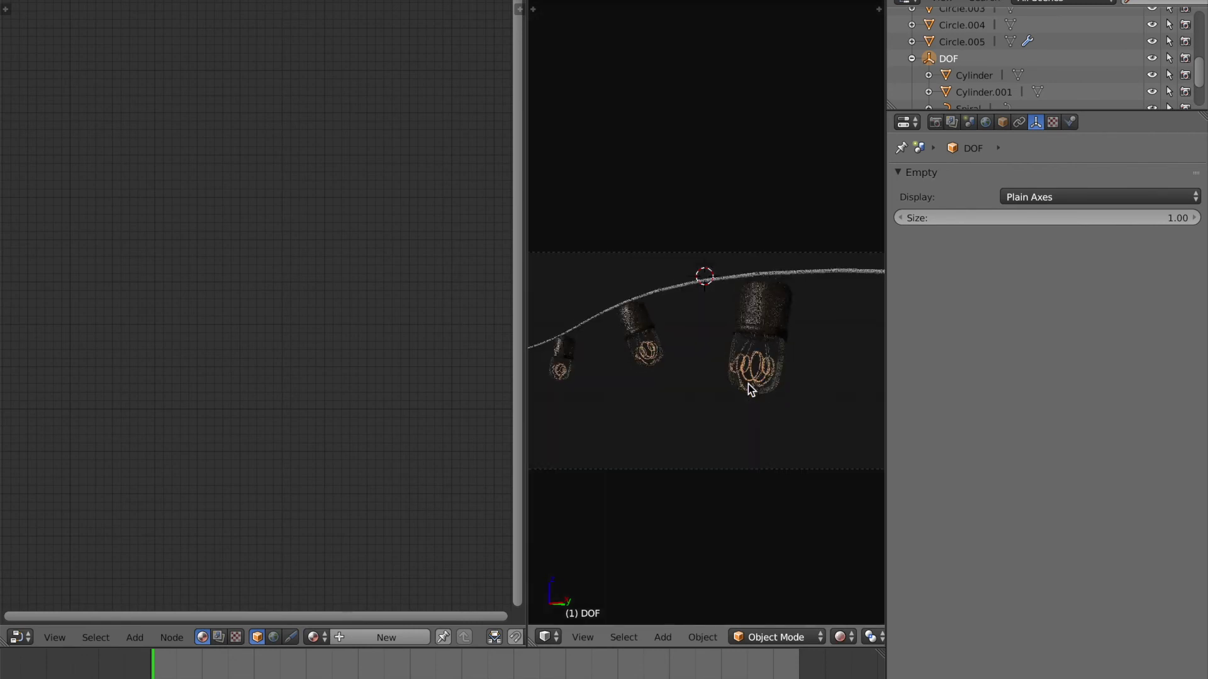
right_click(787, 254)
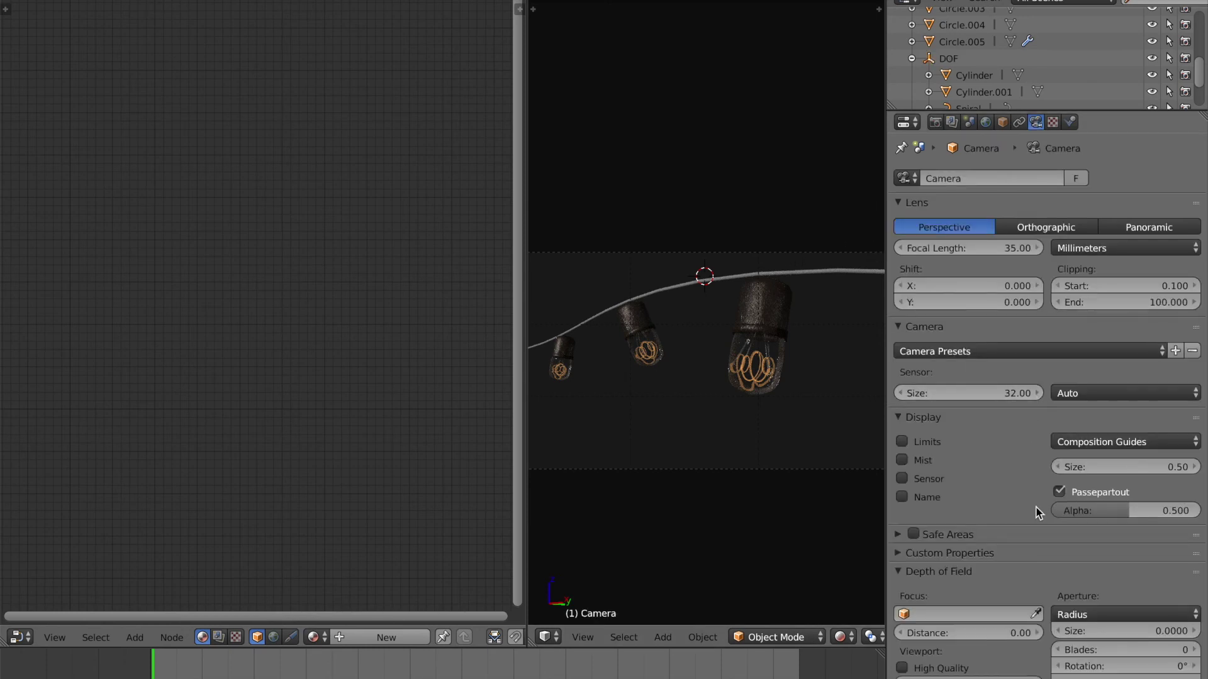
left_click(1007, 613)
scroll(956, 535, "down", 8)
scroll(951, 560, "down", 4)
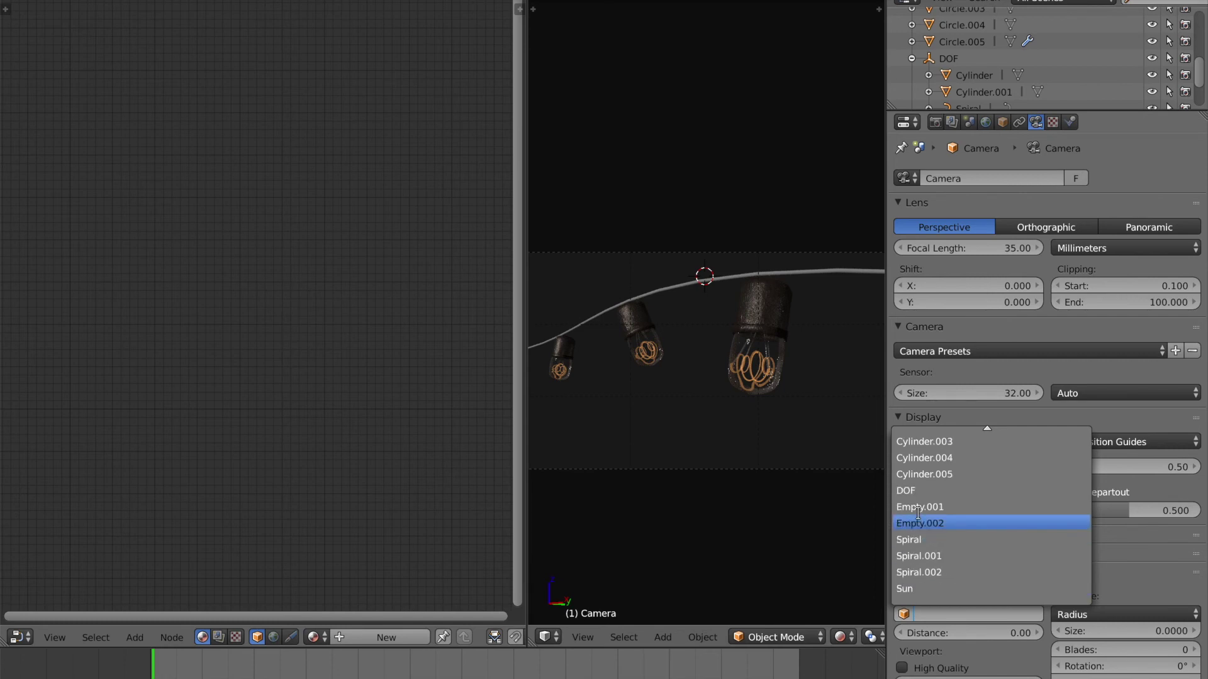
left_click(944, 493)
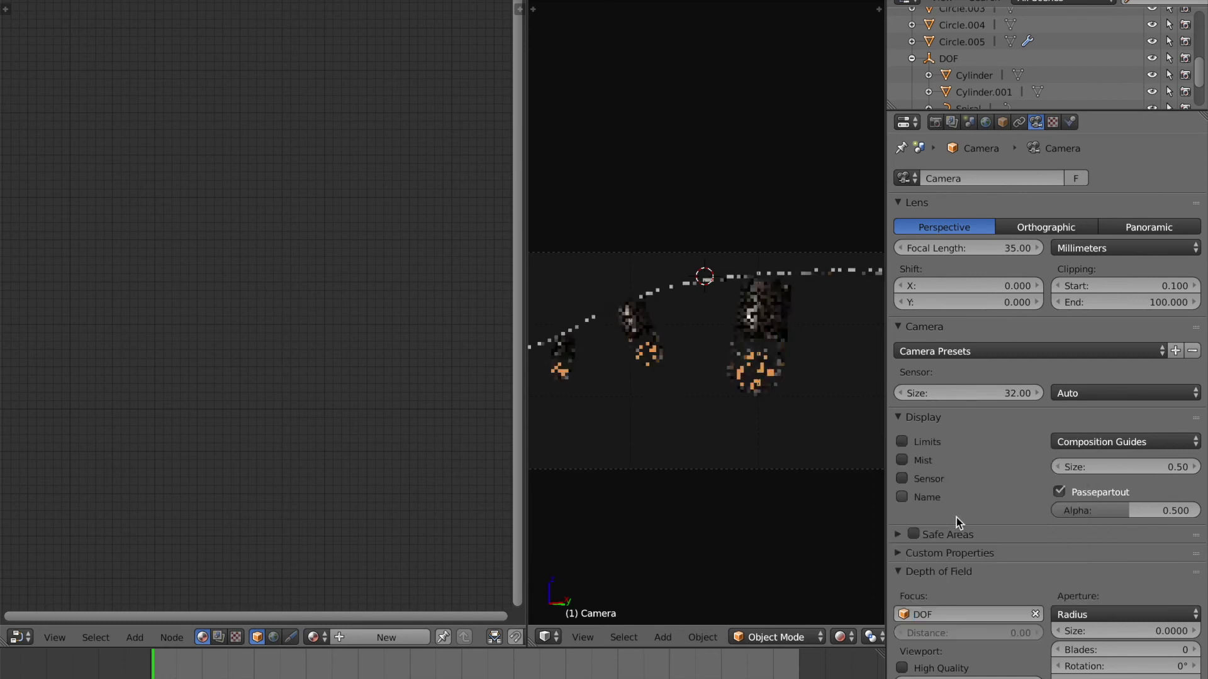
Set the camera's depth of field aperture radius size to 0.6 and save the file
left_click(1126, 631)
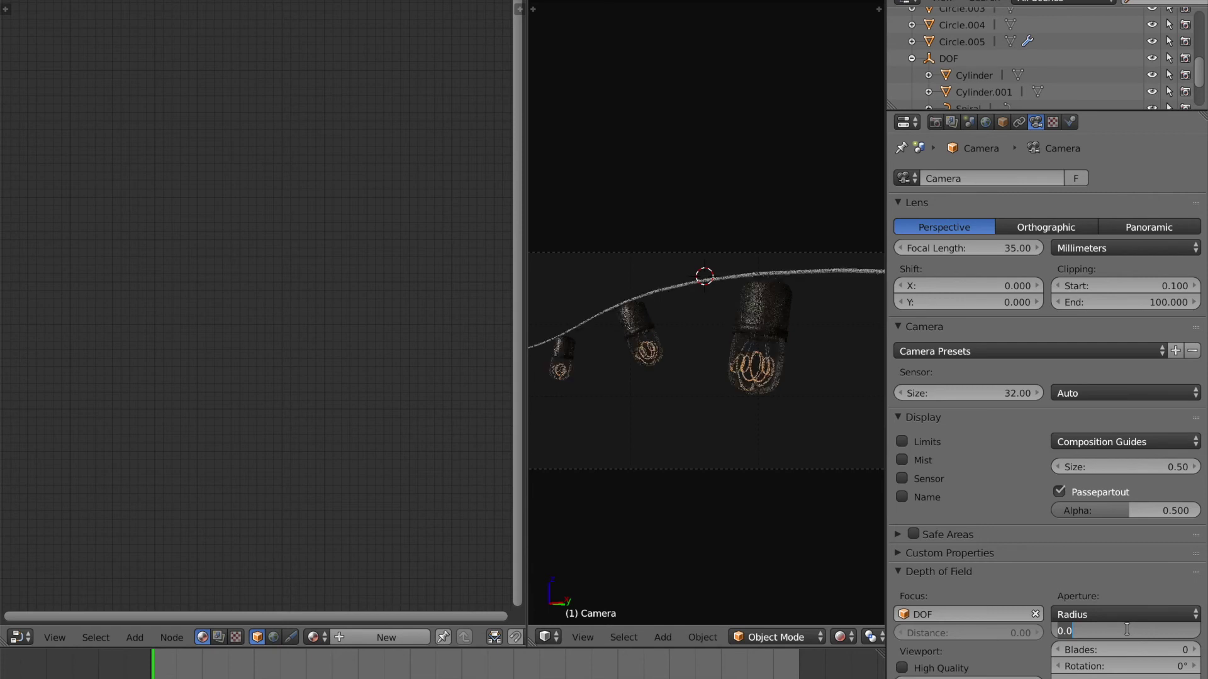
key("BackSpace")
type("6")
key("Return")
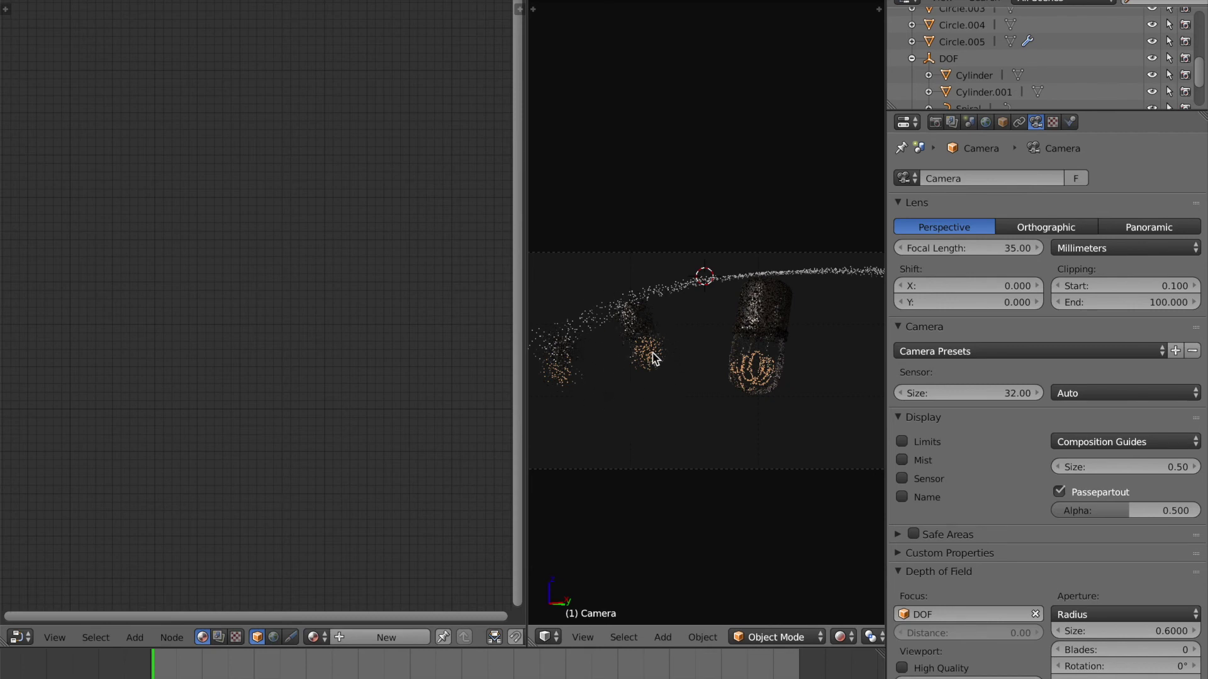
key("ctrl+s")
left_click(789, 435)
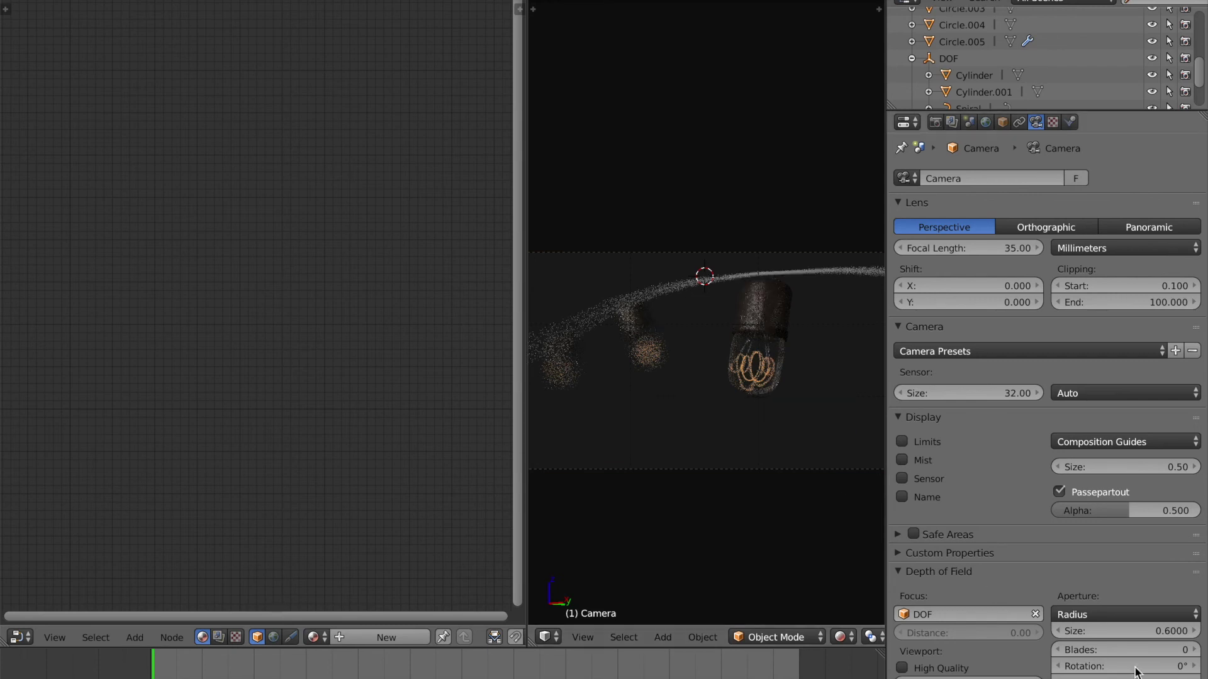
Set the camera's aperture radius size to 0.4 and save the file
left_click(1136, 629)
type("0.4")
key("Return")
key("ctrl+s")
left_click(782, 527)
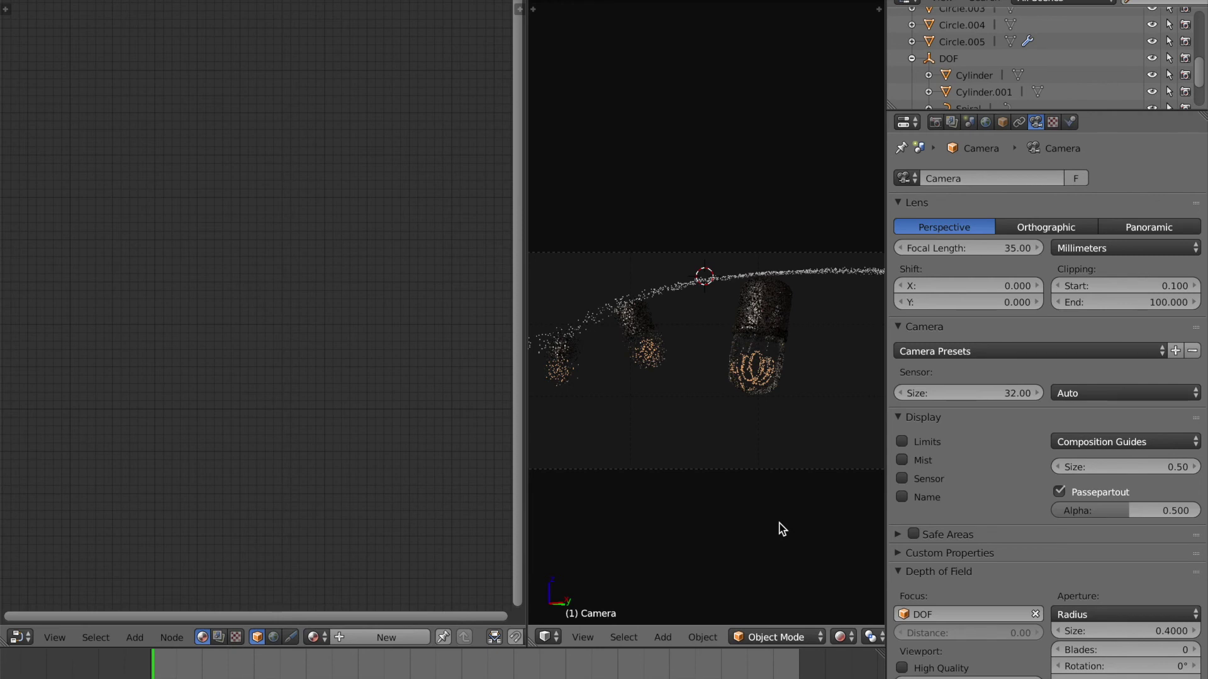
key("ctrl+s")
left_click(782, 526)
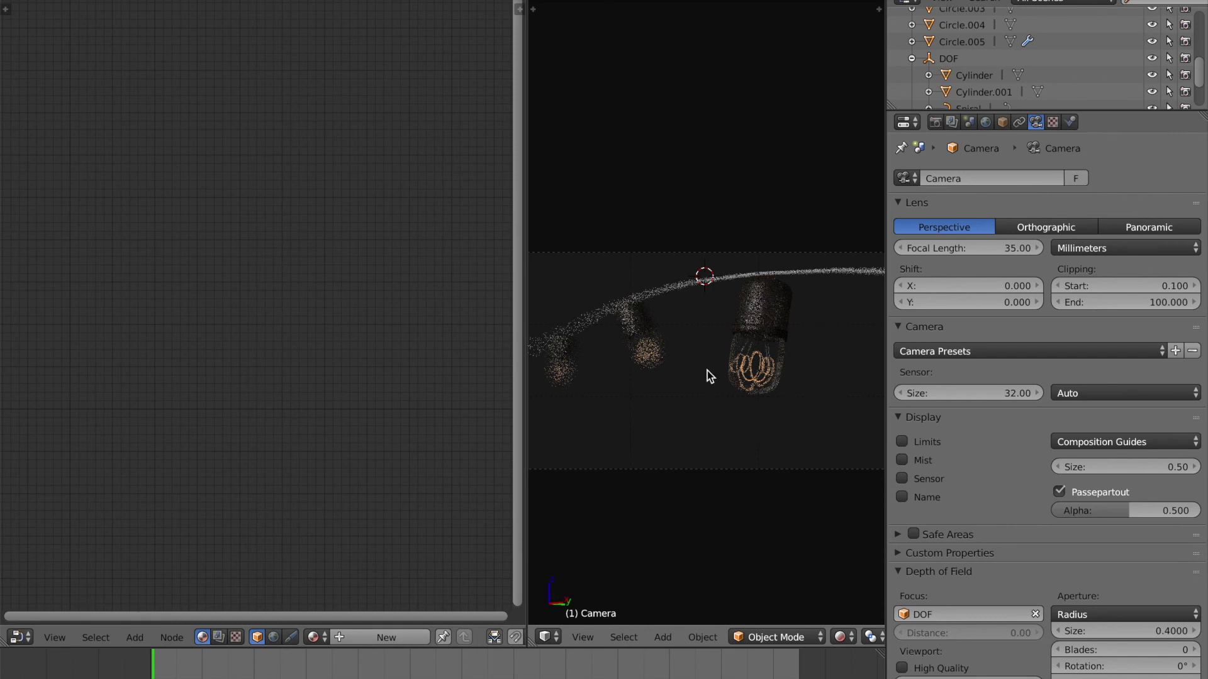
Save the file again and restart the rendered preview with the whole camera frame in view
scroll(740, 362, "down", 2)
key("ctrl+s")
left_click(740, 362)
key("ctrl+s")
left_click(740, 362)
key("z")
key("shift+z")
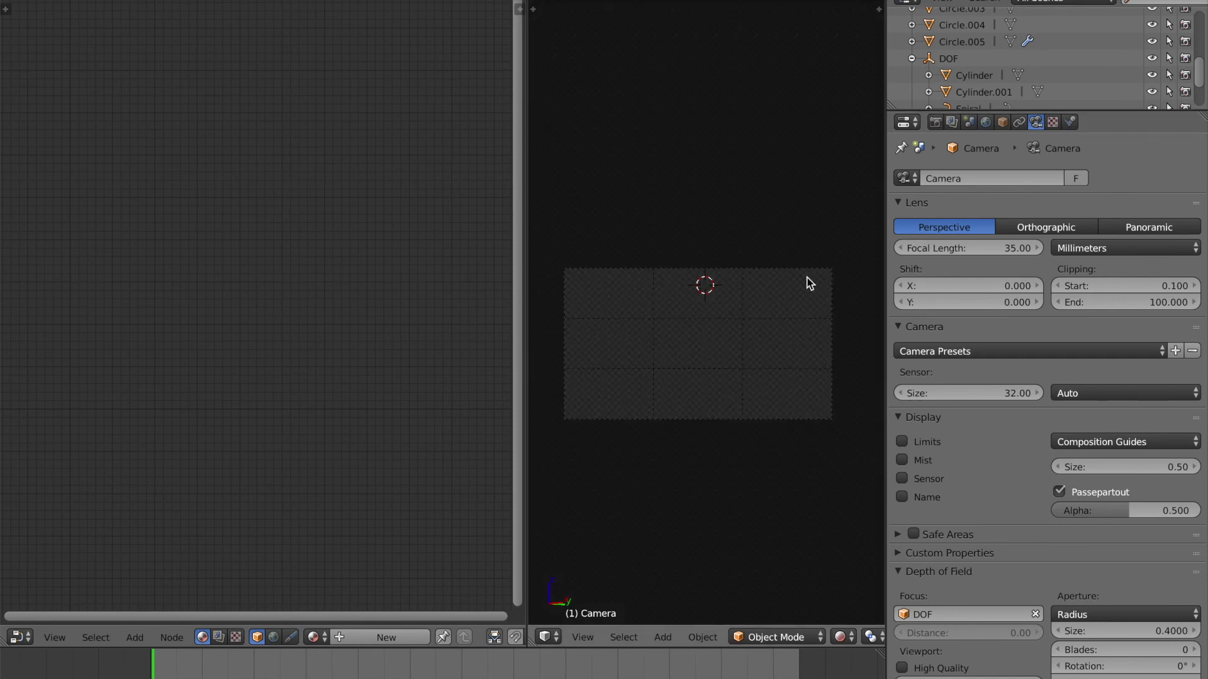
Darken the world surface color to an RGB value of 0.005 and save the file
left_click(985, 122)
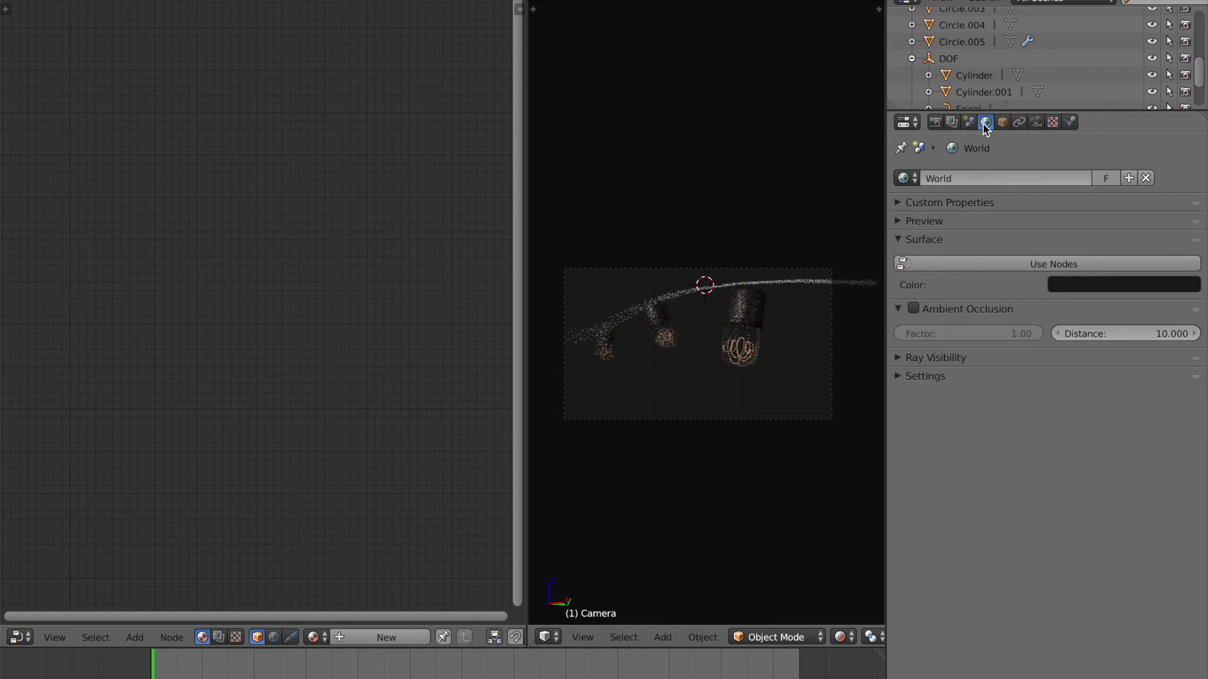
left_click(1083, 287)
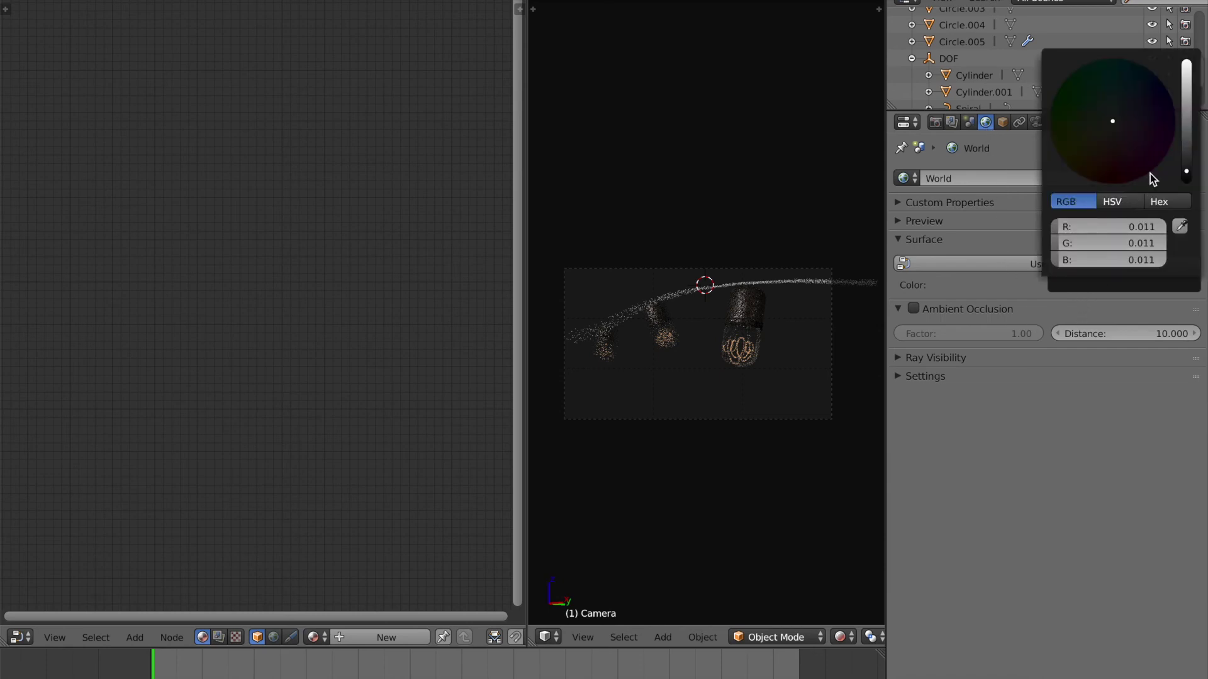
left_click(1186, 173)
left_click_drag(1186, 171, 1187, 175)
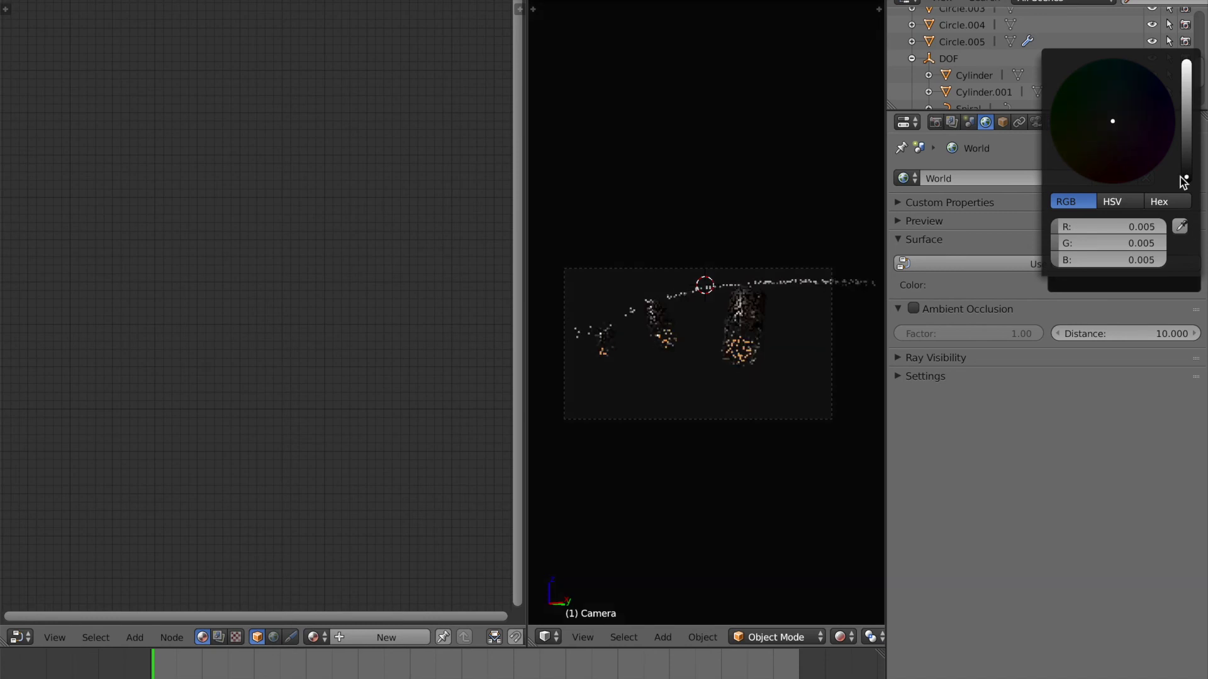
key("ctrl+s")
left_click(647, 326)
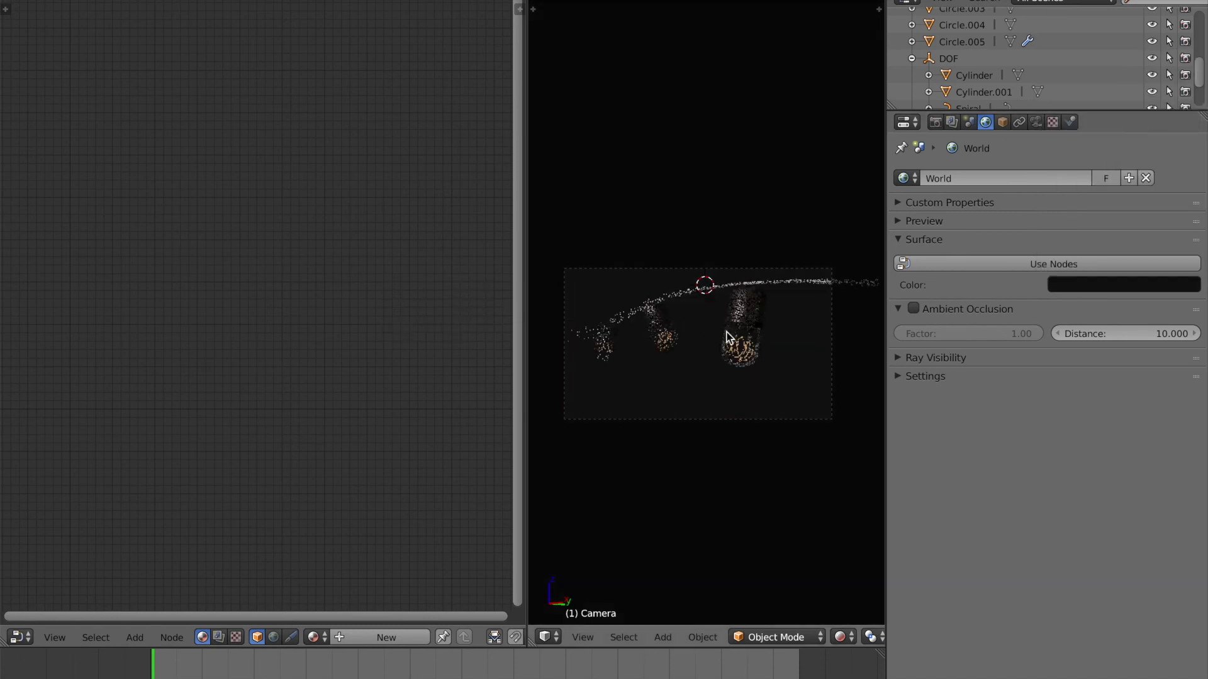
Enable Use Curves in the scene's color management
scroll(750, 317, "up", 5)
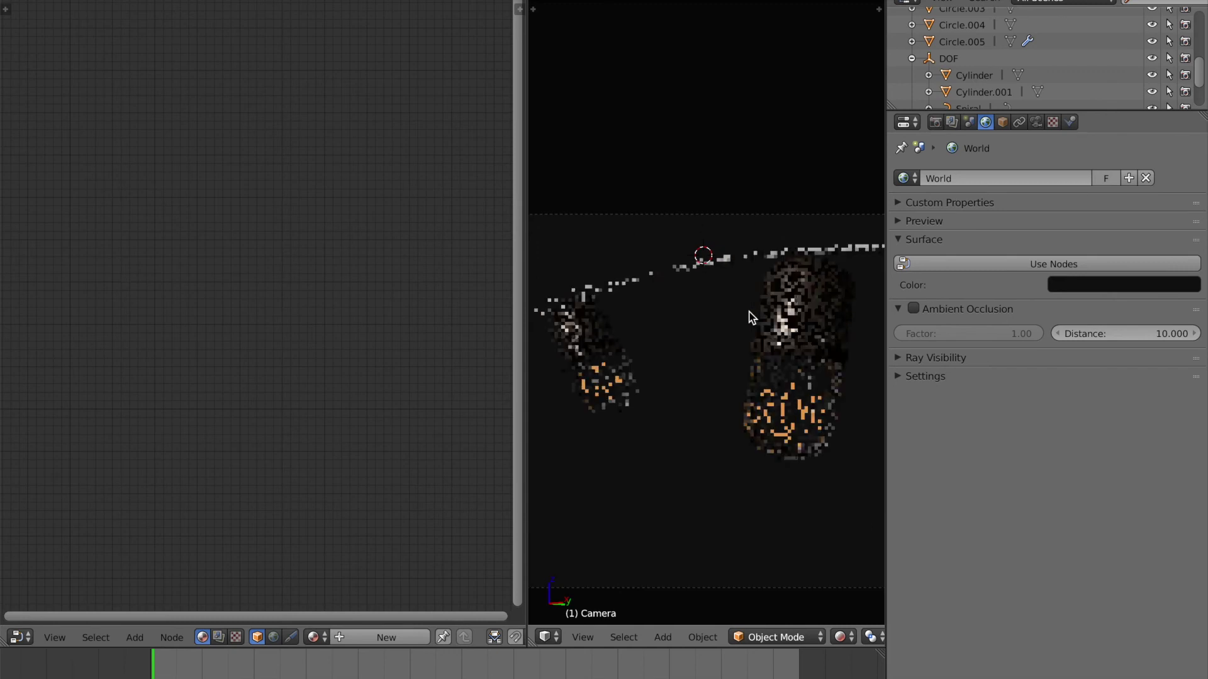
scroll(750, 316, "down", 1)
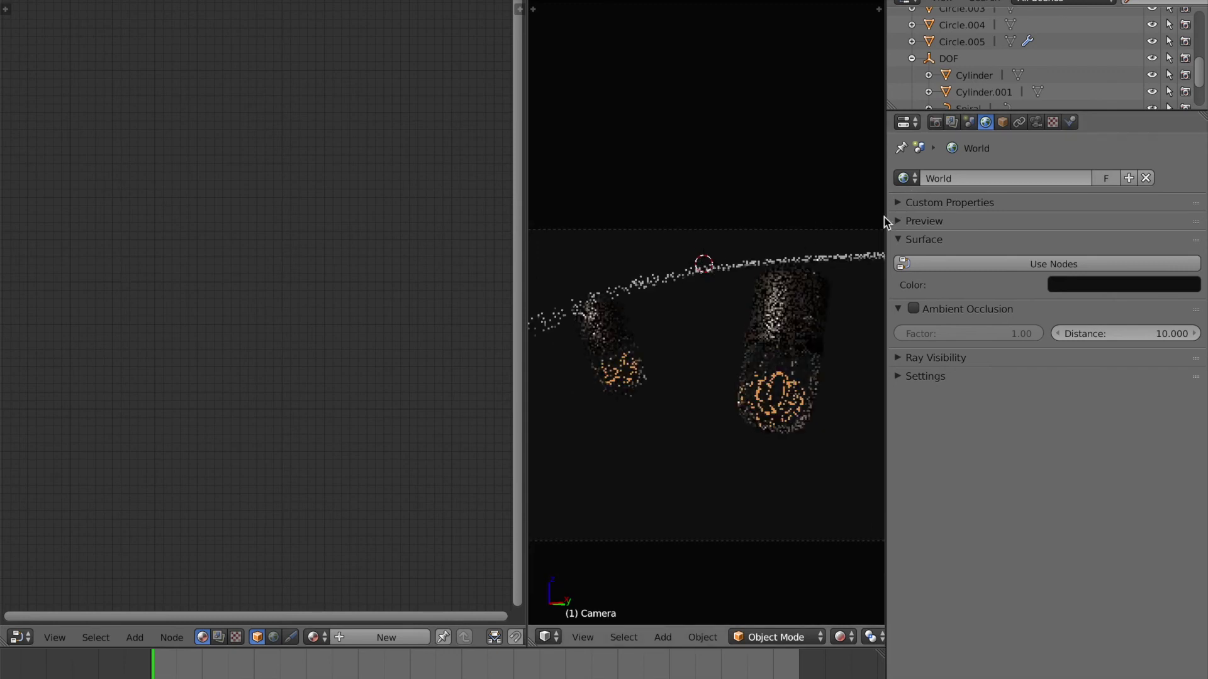
left_click(970, 122)
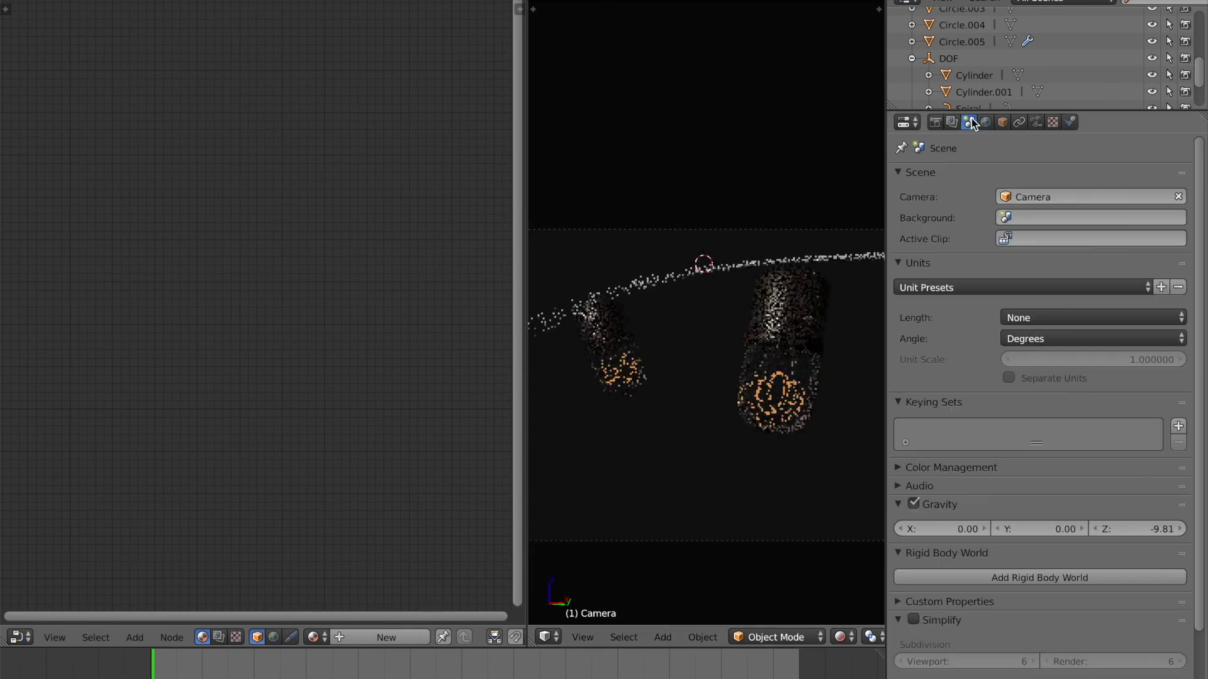
left_click(943, 473)
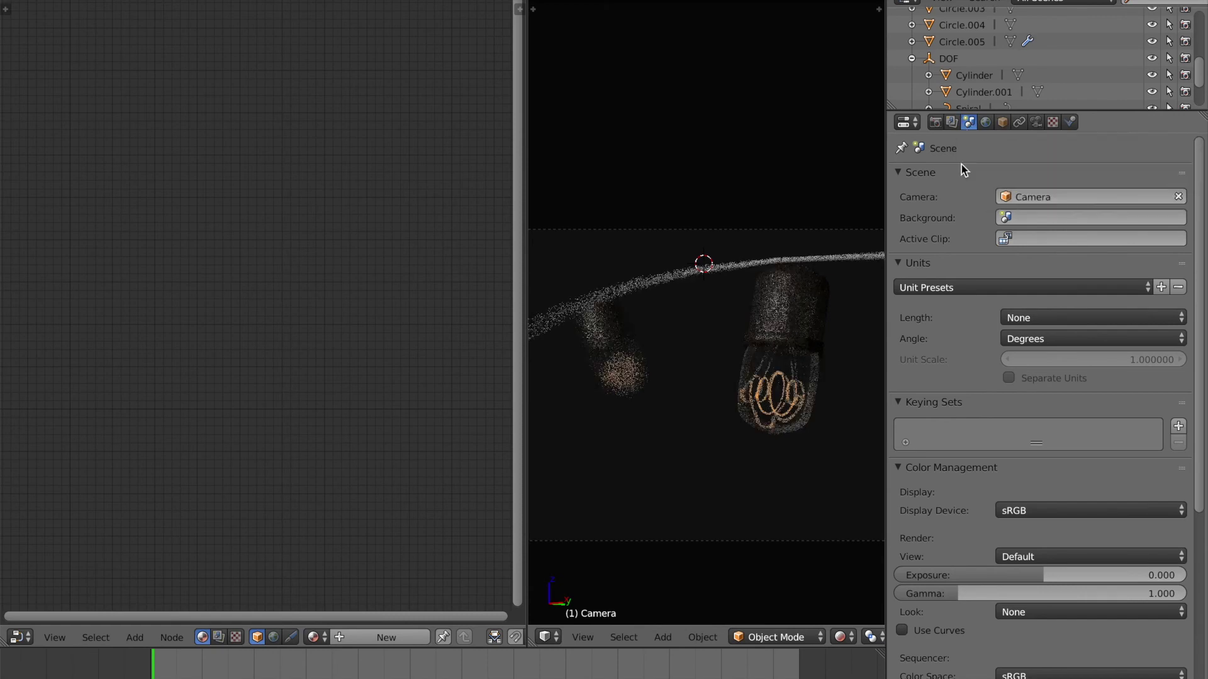
left_click(960, 473)
left_click(960, 473)
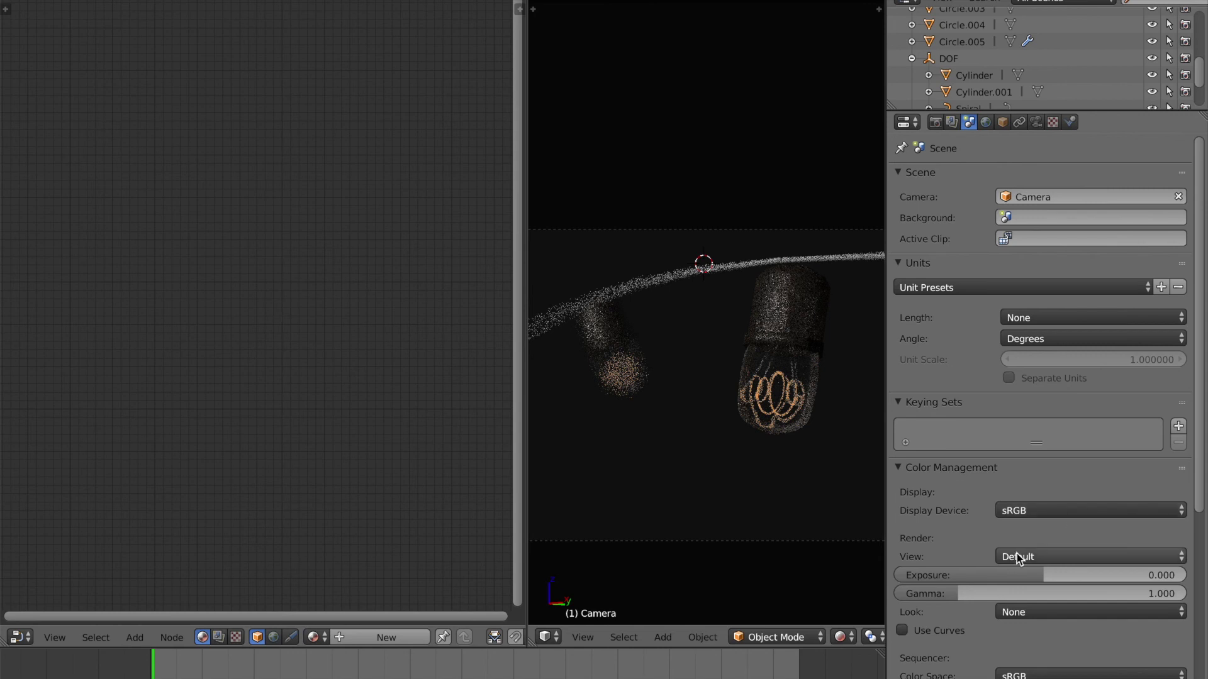
left_click(1028, 516)
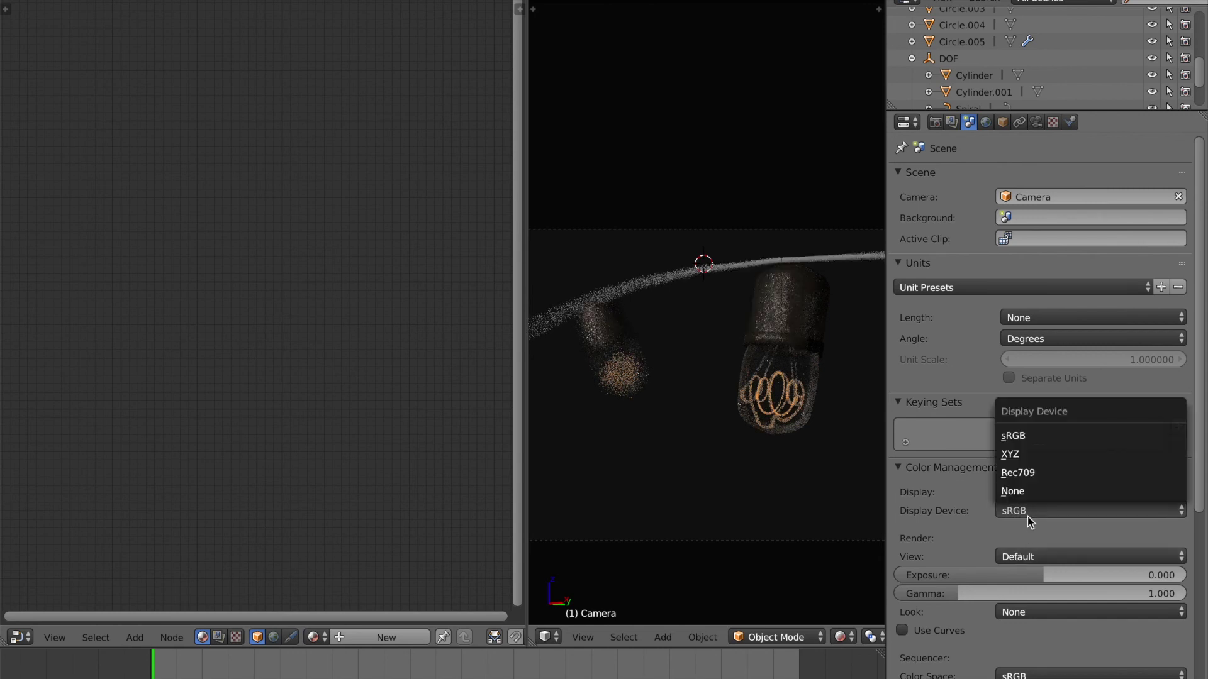
left_click(1014, 554)
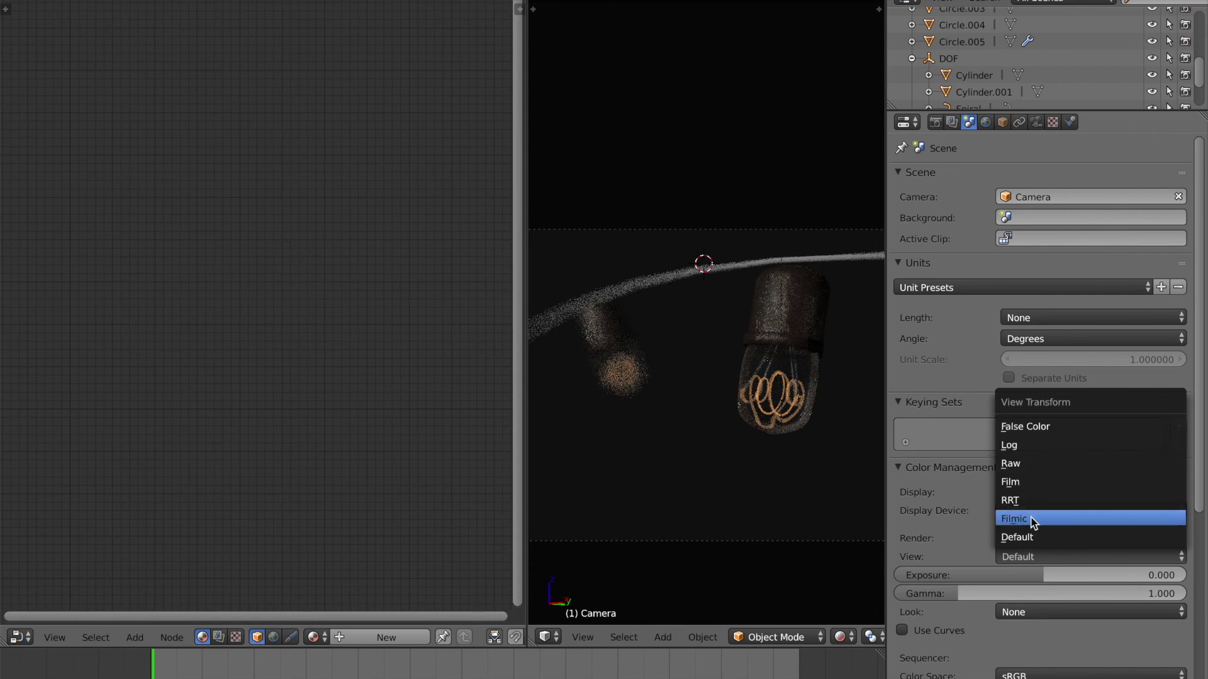
left_click(960, 630)
scroll(943, 631, "down", 3)
scroll(943, 598, "down", 2)
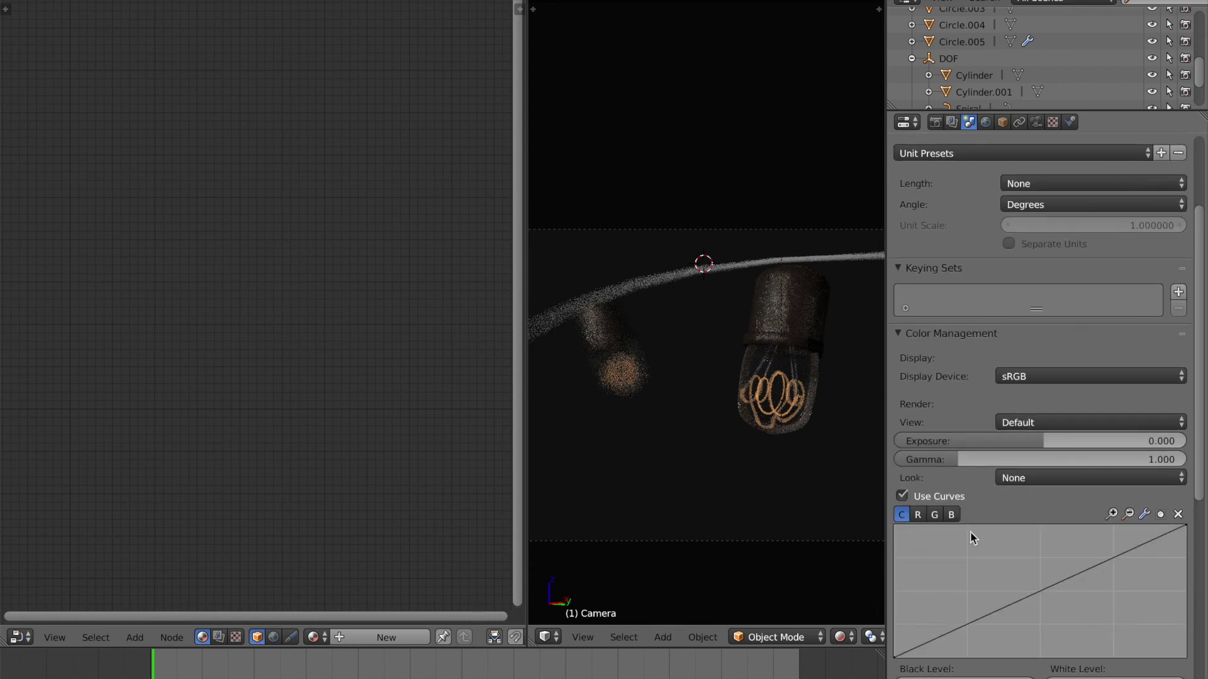
Compare the Filmic and Film view transforms in the rendered preview and keep Film
left_click(1019, 426)
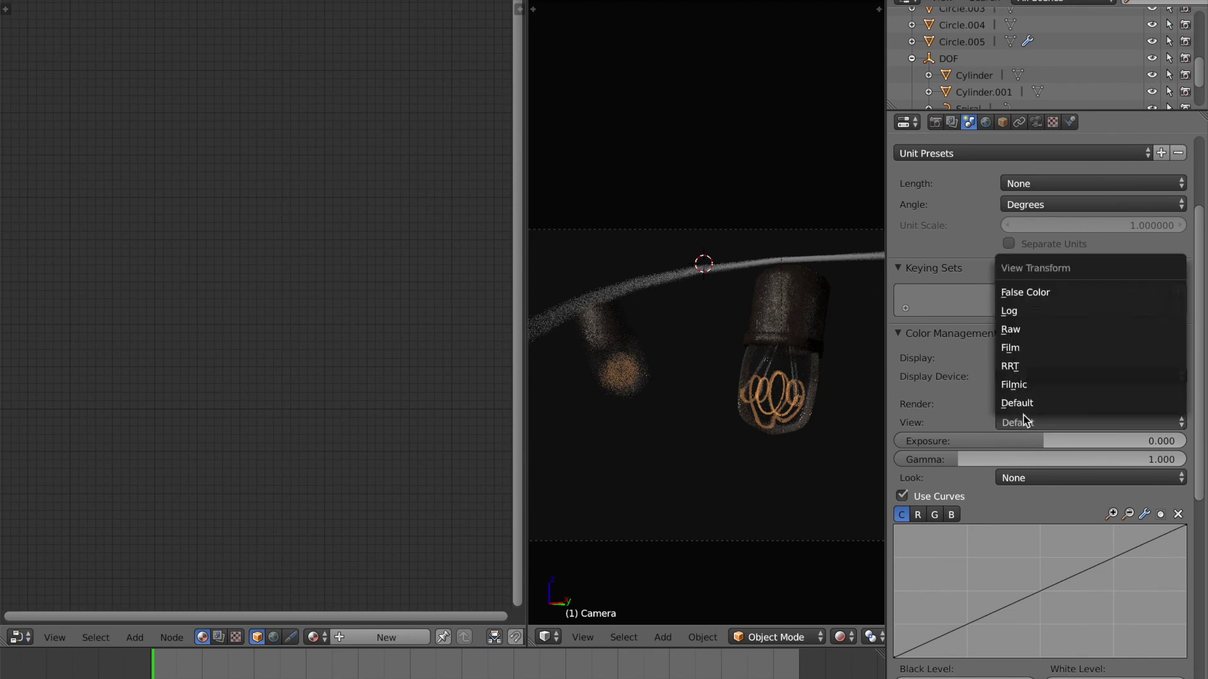
left_click(1026, 380)
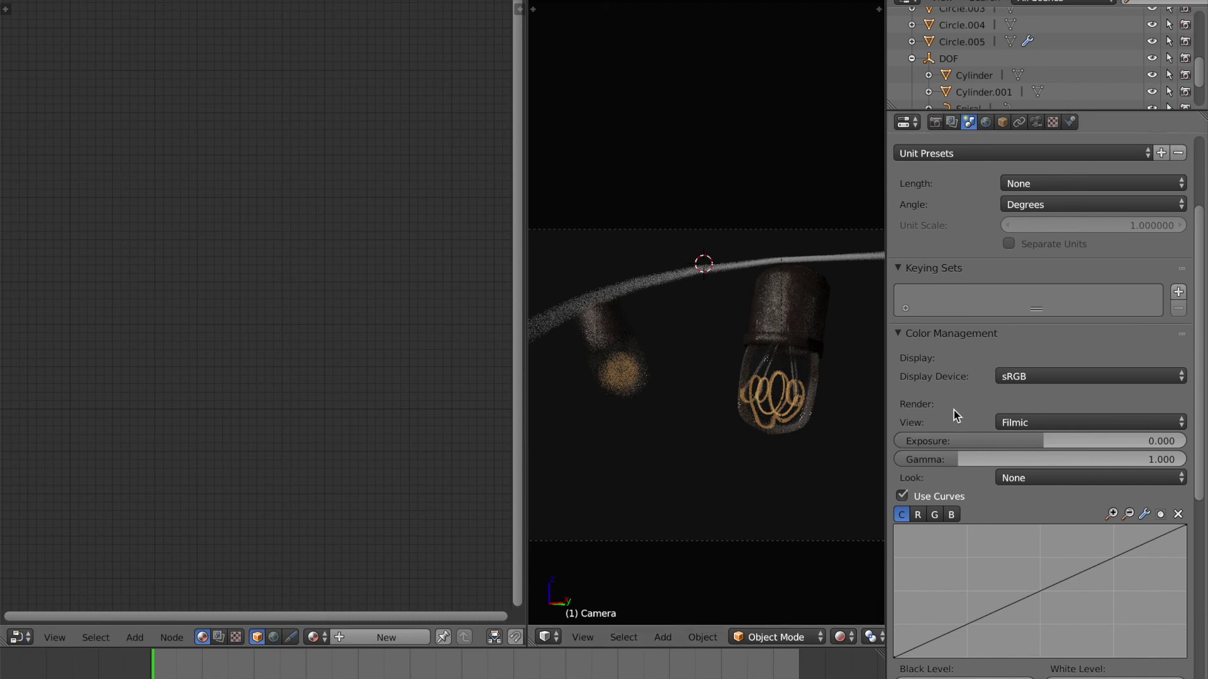
left_click(1019, 423)
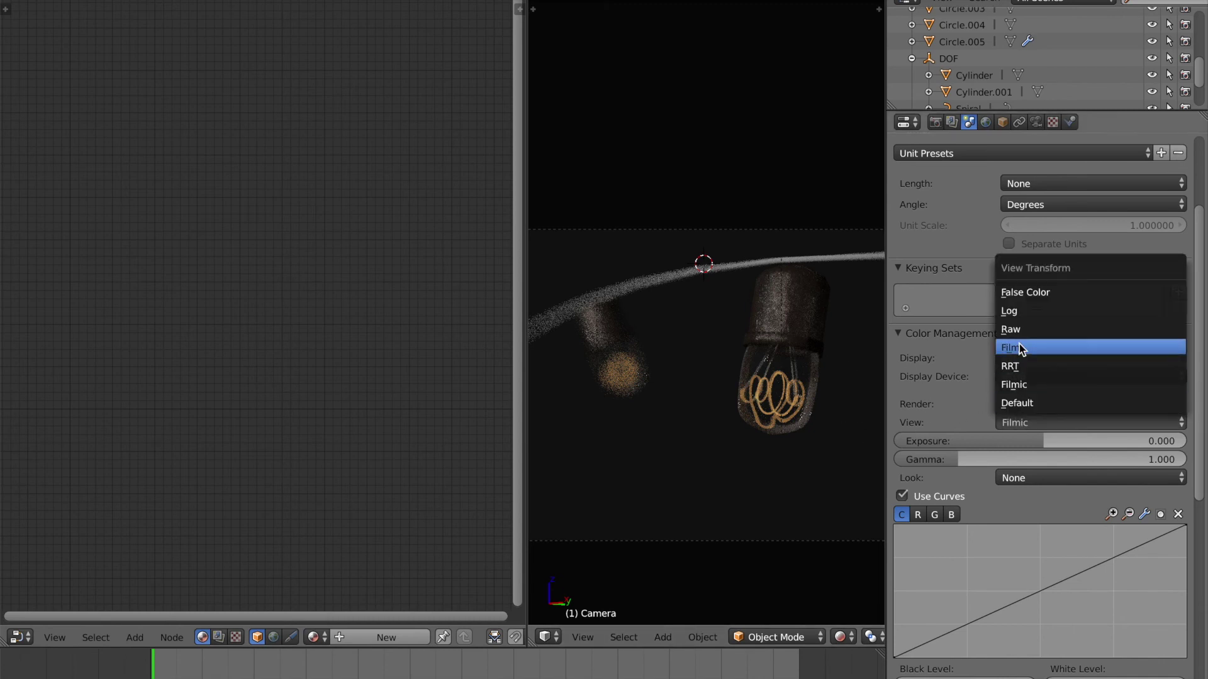
left_click(1019, 346)
scroll(791, 406, "down", 1)
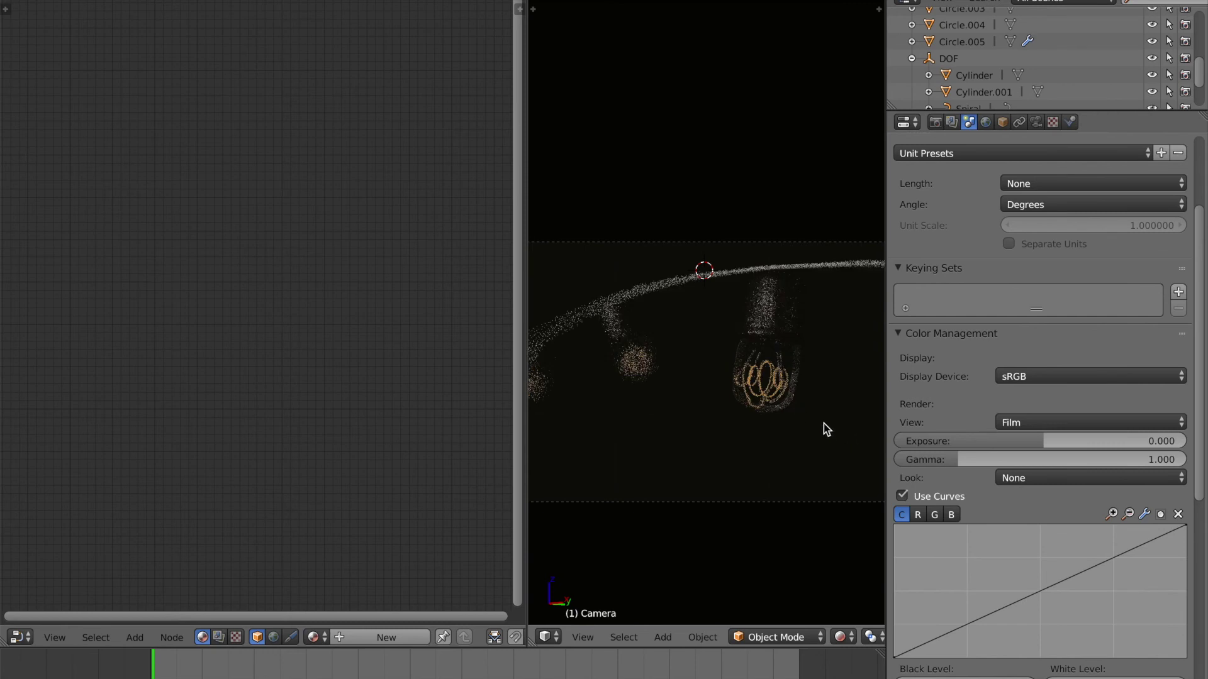
left_click(1052, 420)
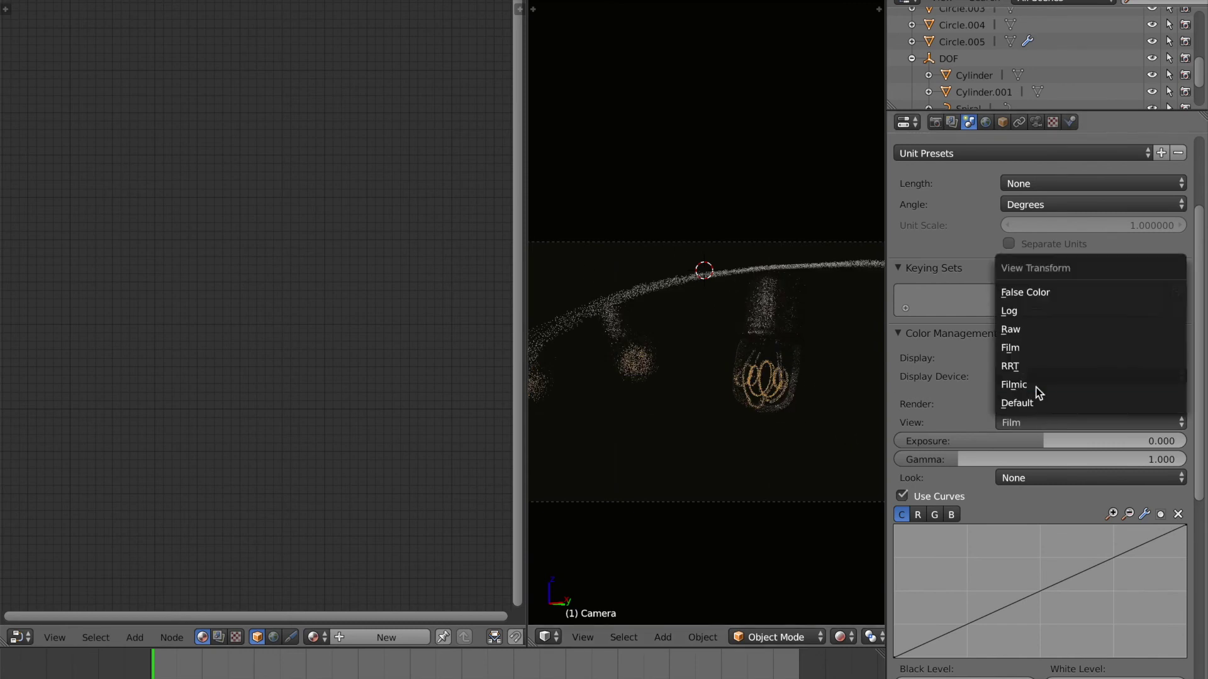
left_click(1035, 384)
left_click(1036, 420)
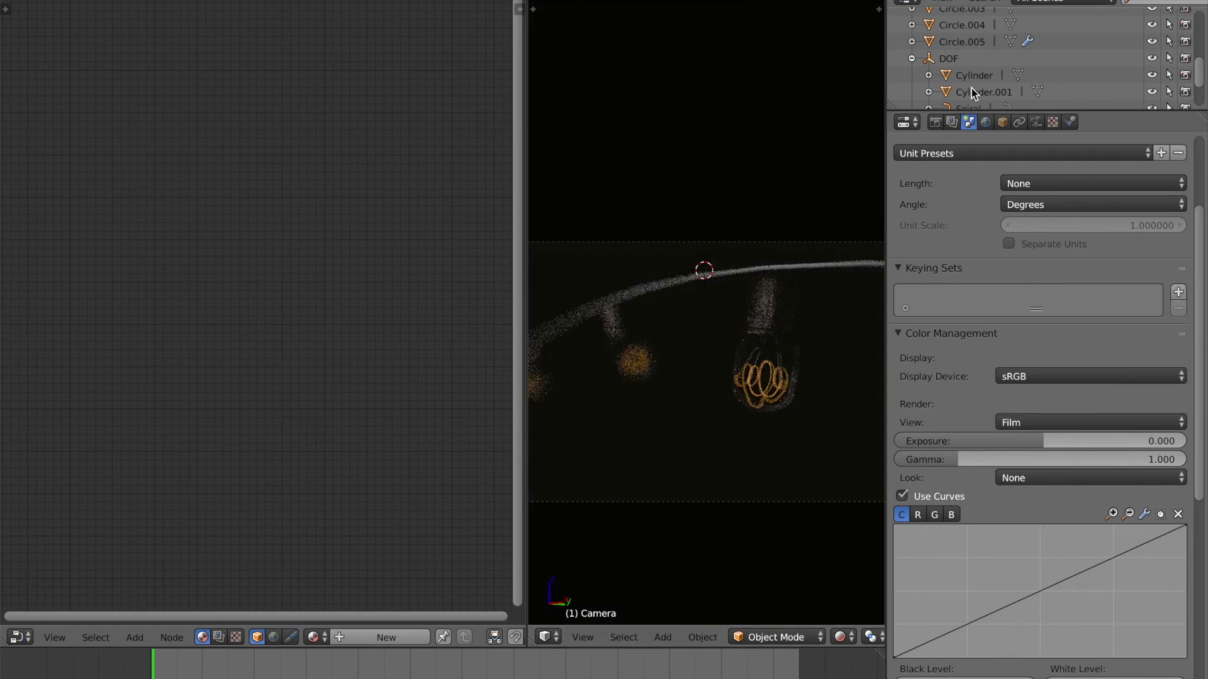
Select the Sun lamp and set its Emission node strength to 5
scroll(971, 88, "up", 3)
scroll(971, 88, "down", 6)
left_click(948, 104)
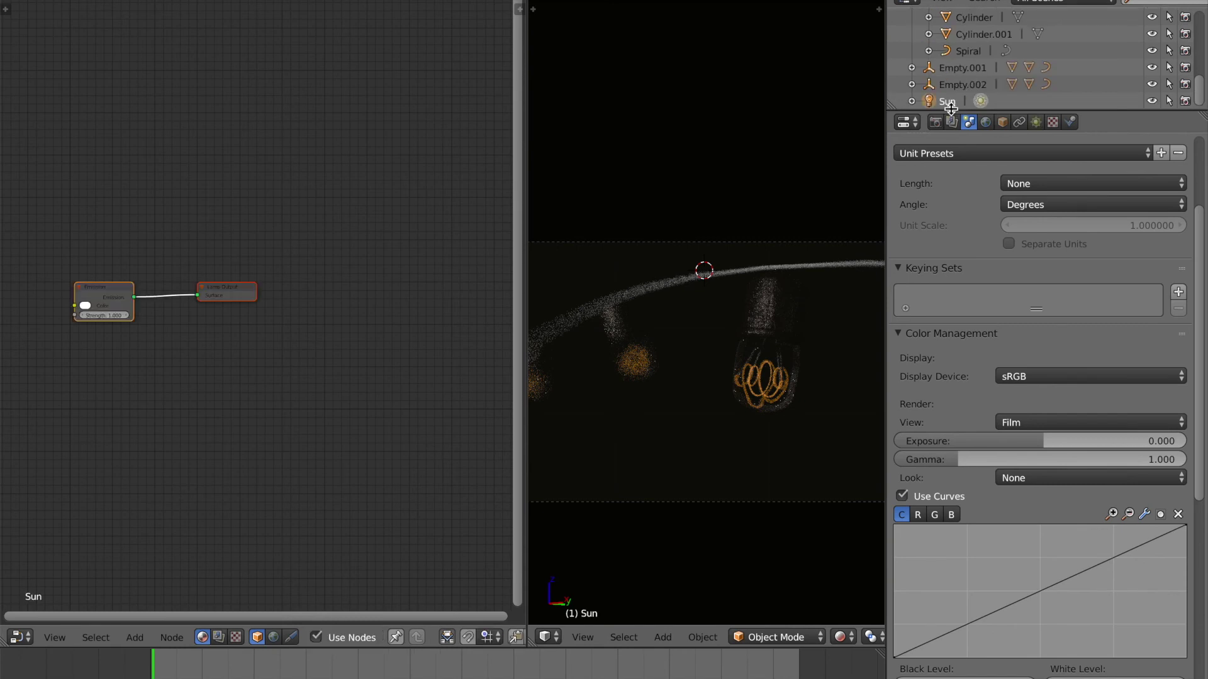
scroll(118, 321, "up", 3)
double_click(124, 327)
type("5")
key("Return")
Set the Sun lamp's emission strength to 3 and save over the file
double_click(123, 328)
type("3")
key("Return")
key("ctrl+s")
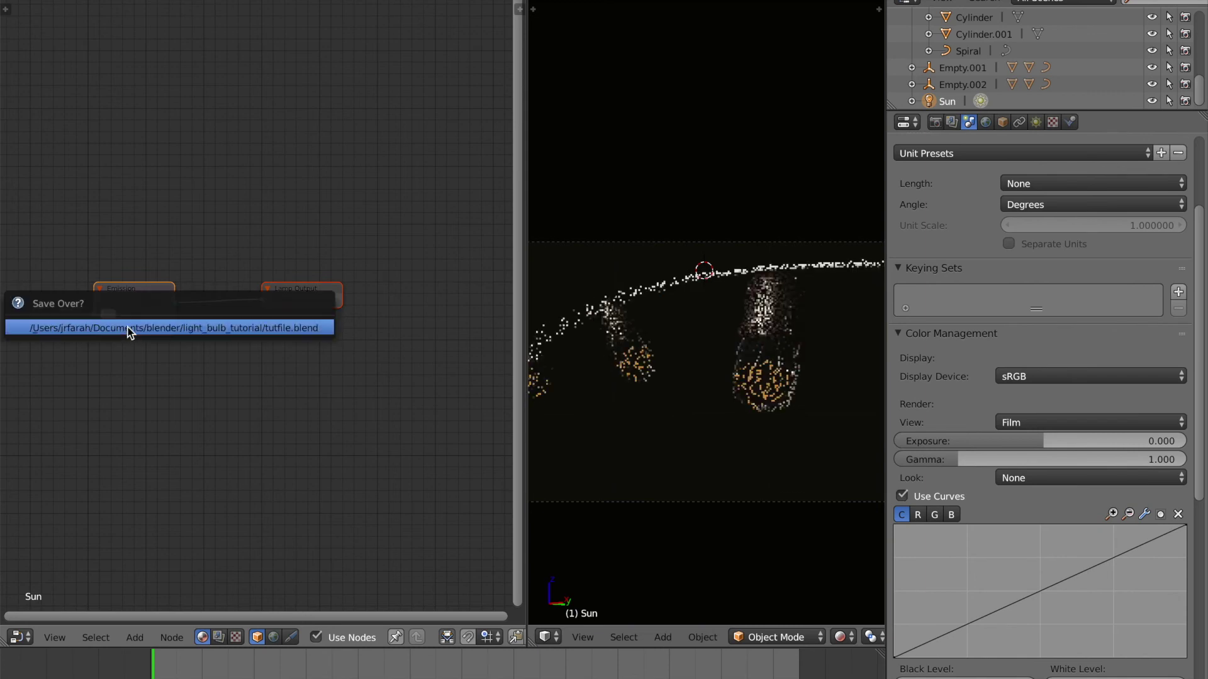
left_click(128, 328)
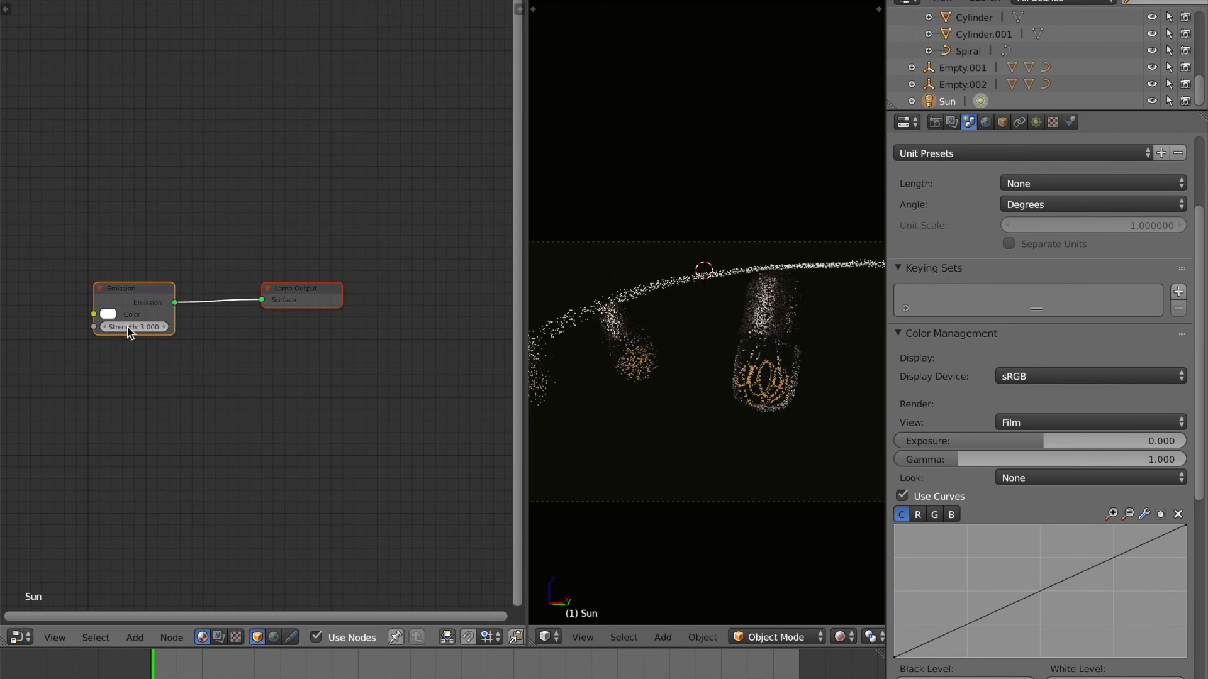
Save over the existing blend file
key("ctrl+s")
left_click(737, 516)
key("ctrl+s")
left_click(737, 516)
Select the largest bulb's Spiral filament, set its emission strength to 5 and save over the file
right_click(762, 395)
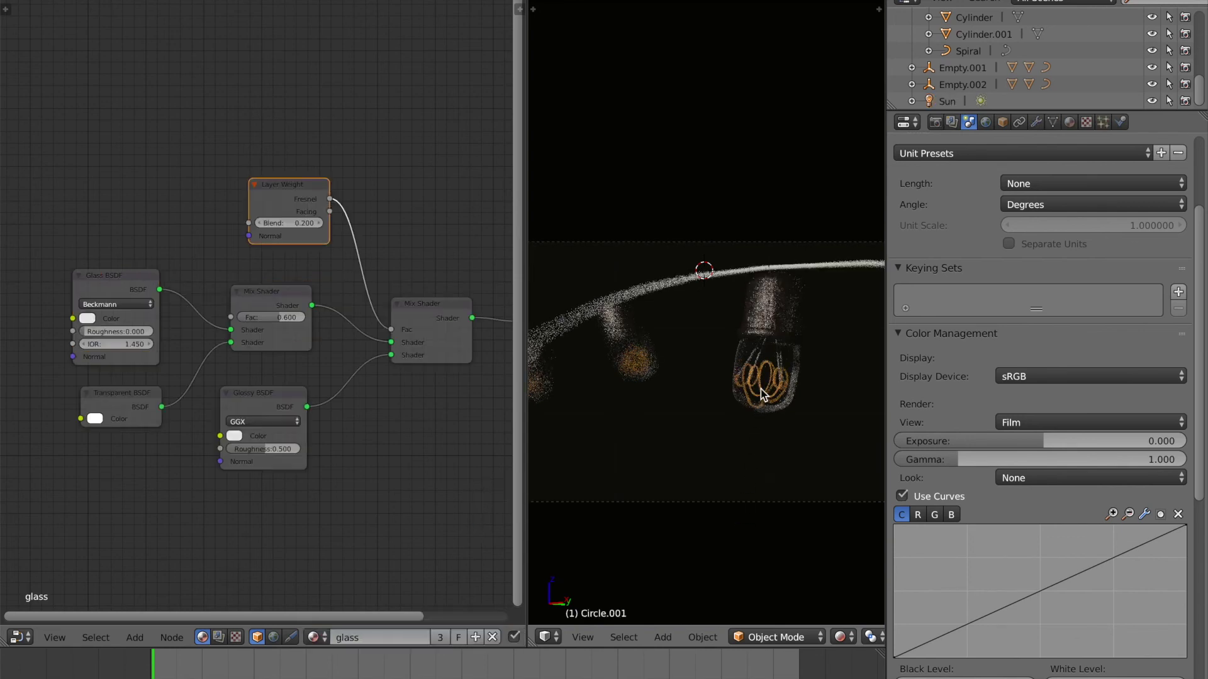
right_click(762, 395)
scroll(969, 100, "up", 1)
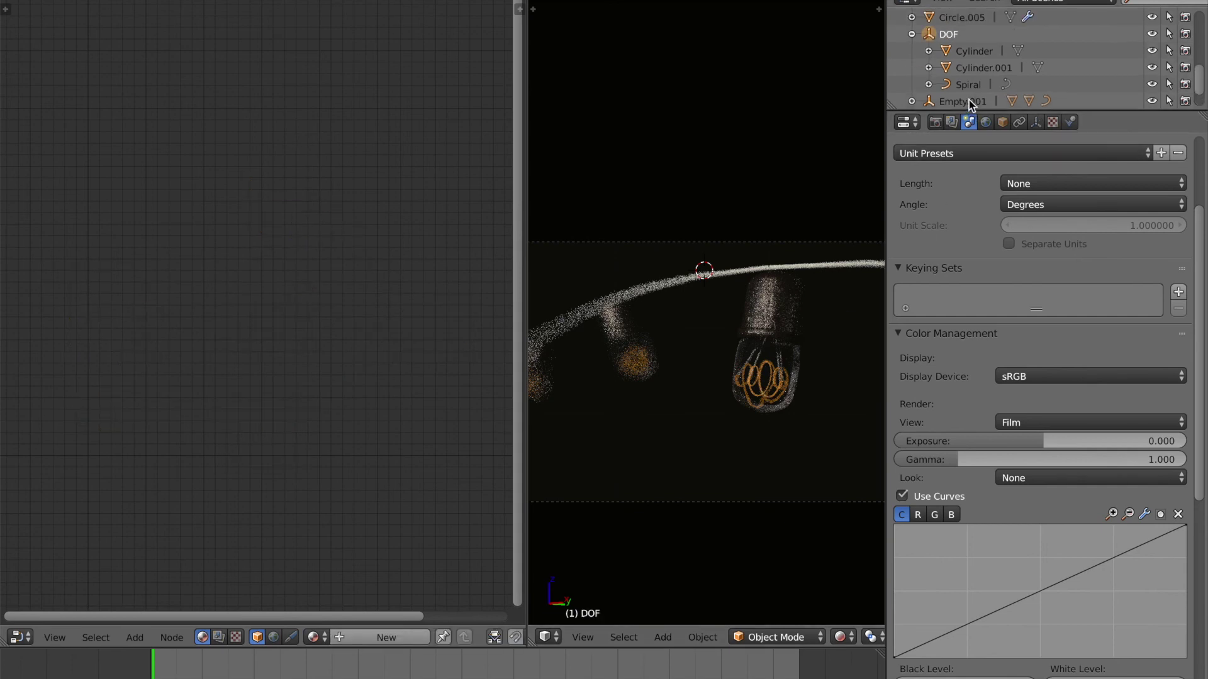
left_click(968, 88)
type("5")
key("Return")
key("ctrl+s")
left_click(137, 329)
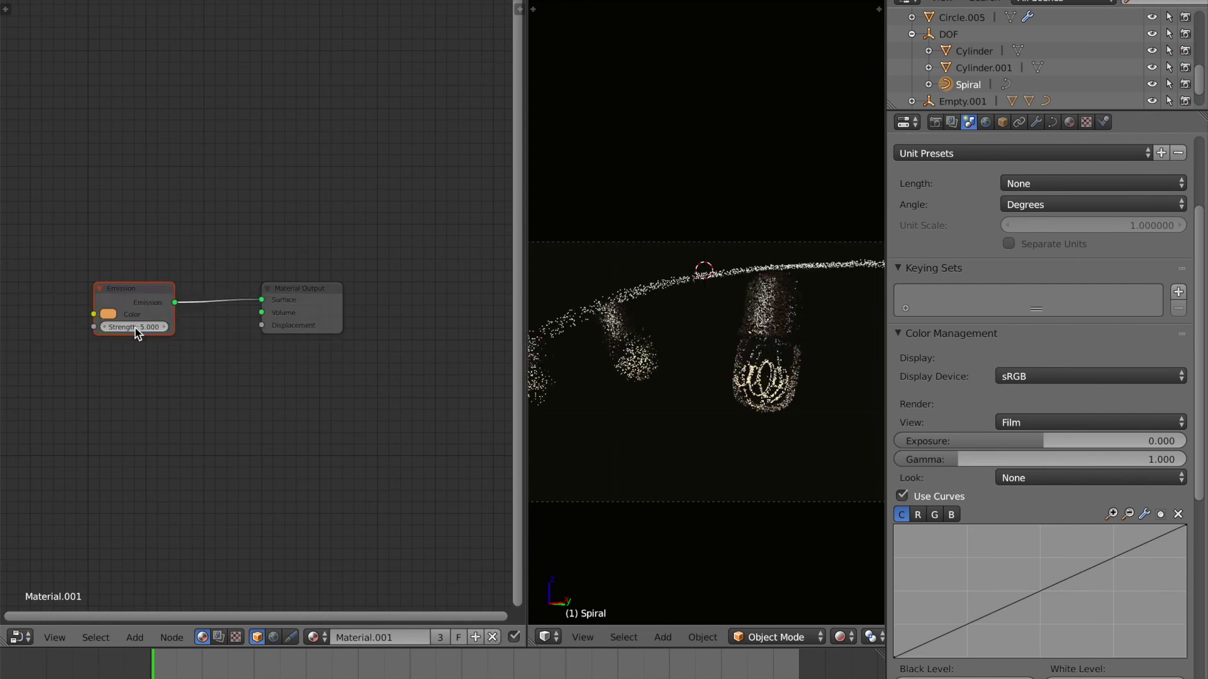
Set the Spiral filament's emission strength to 3 and save over the file
left_click(137, 328)
type("3")
key("Return")
key("ctrl+s")
left_click(137, 332)
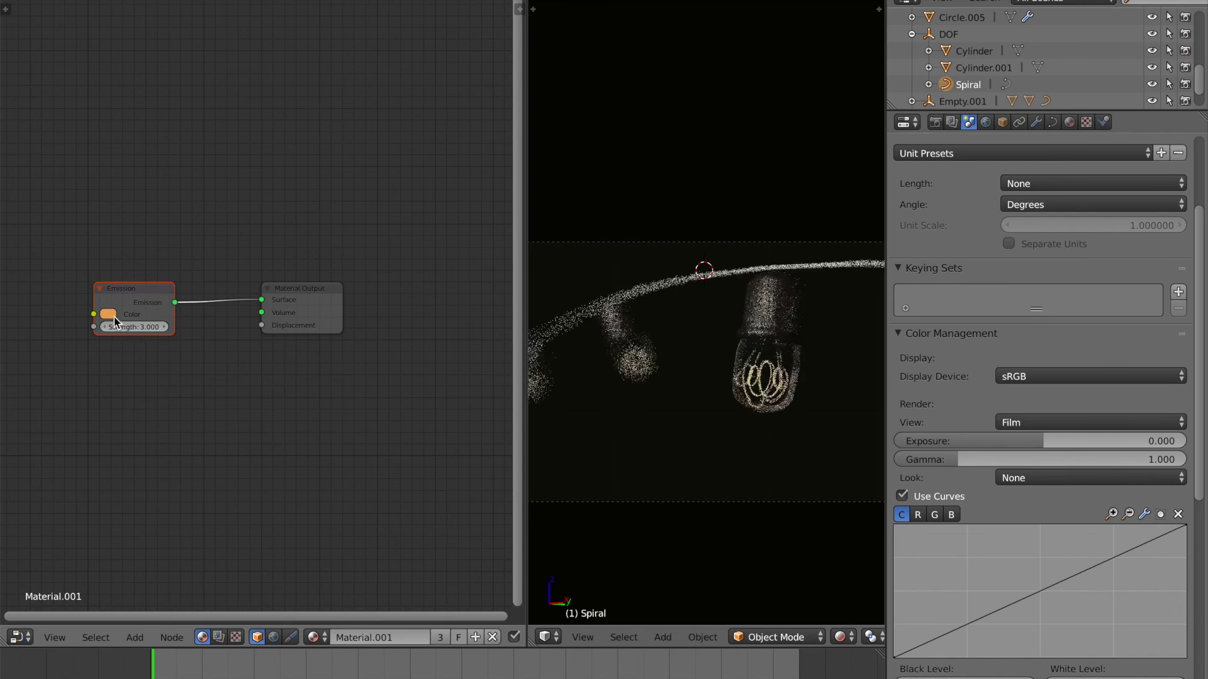
Change the filament's emission color to a more saturated orange and save over the file
left_click(110, 314)
left_click_drag(136, 209, 129, 218)
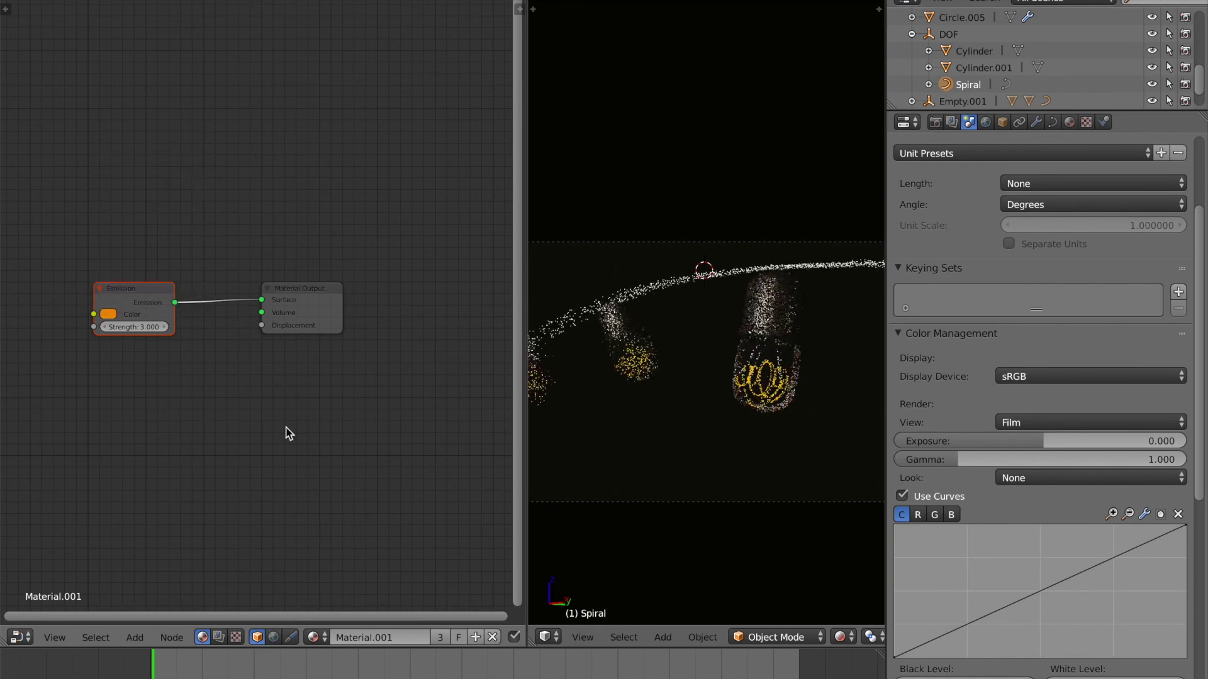
key("ctrl+s")
left_click(651, 444)
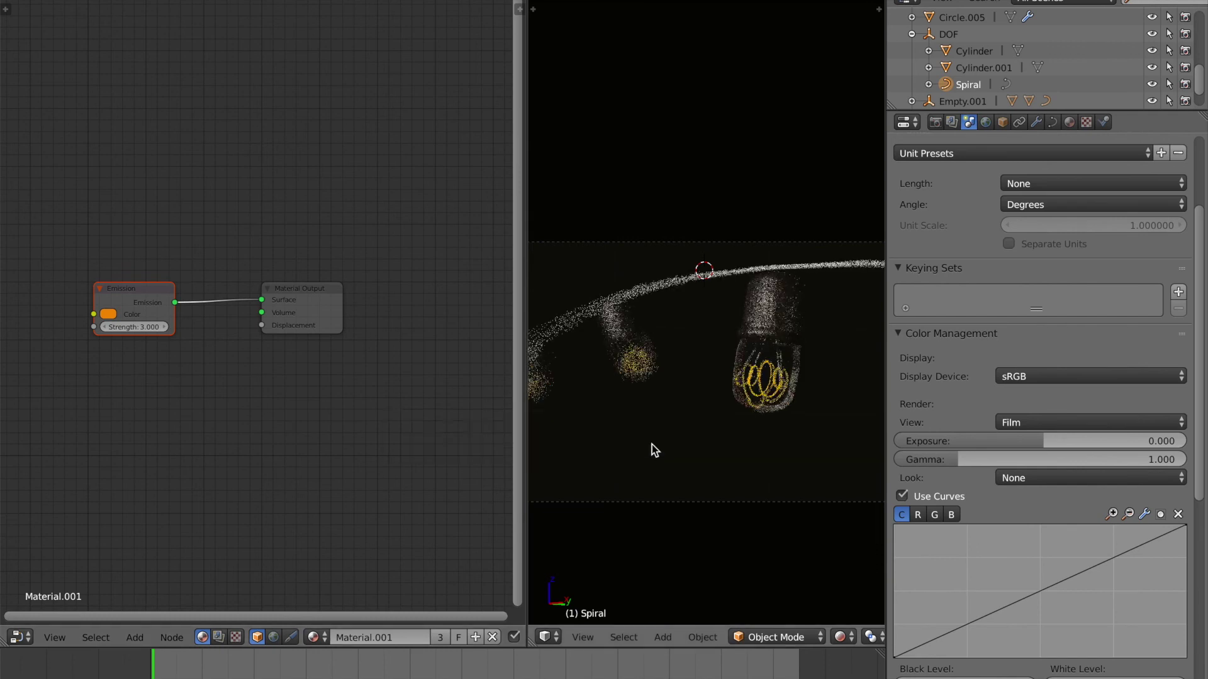
Switch the camera view from rendered to solid shading and save over the file
scroll(652, 444, "down", 3)
key("ctrl+s")
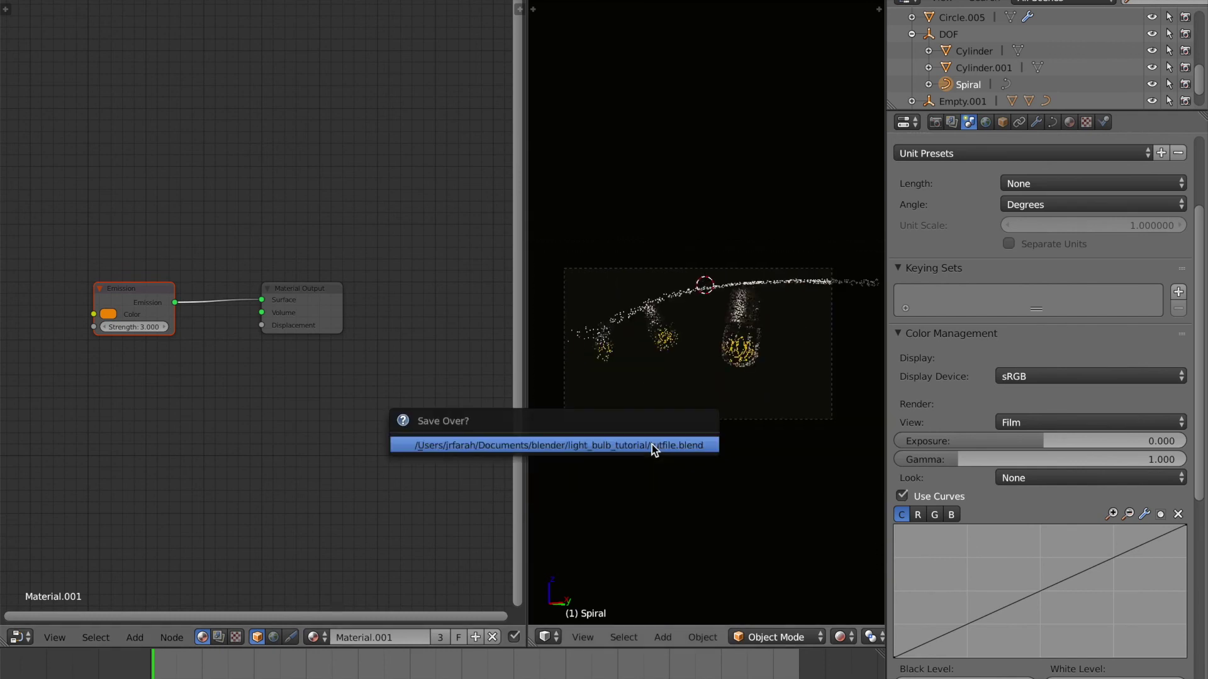
left_click(652, 444)
key("shift+z")
key("ctrl+s")
left_click(652, 444)
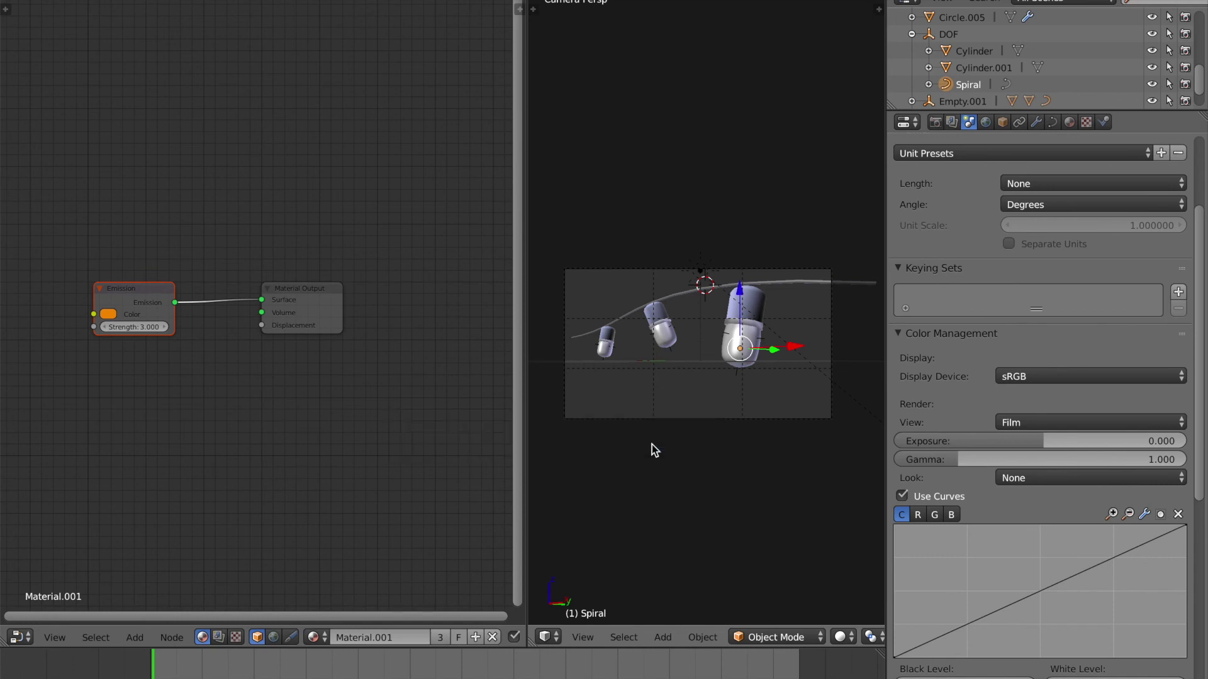
key("ctrl+s")
left_click(651, 444)
scroll(763, 374, "up", 2)
scroll(763, 376, "down", 2)
Box-select the parts of the largest bulb, duplicate them and move the copy into the distance beyond the smallest bulb
right_click(751, 327)
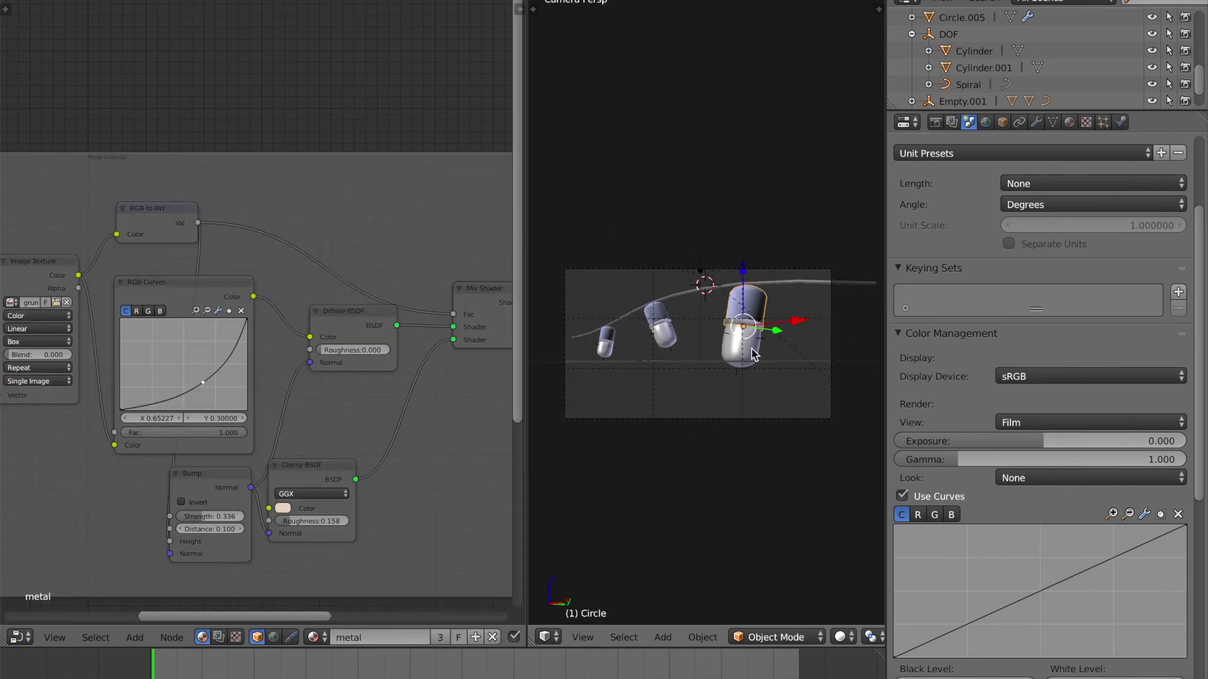
right_click(753, 355)
key("b")
left_click_drag(719, 316, 796, 409)
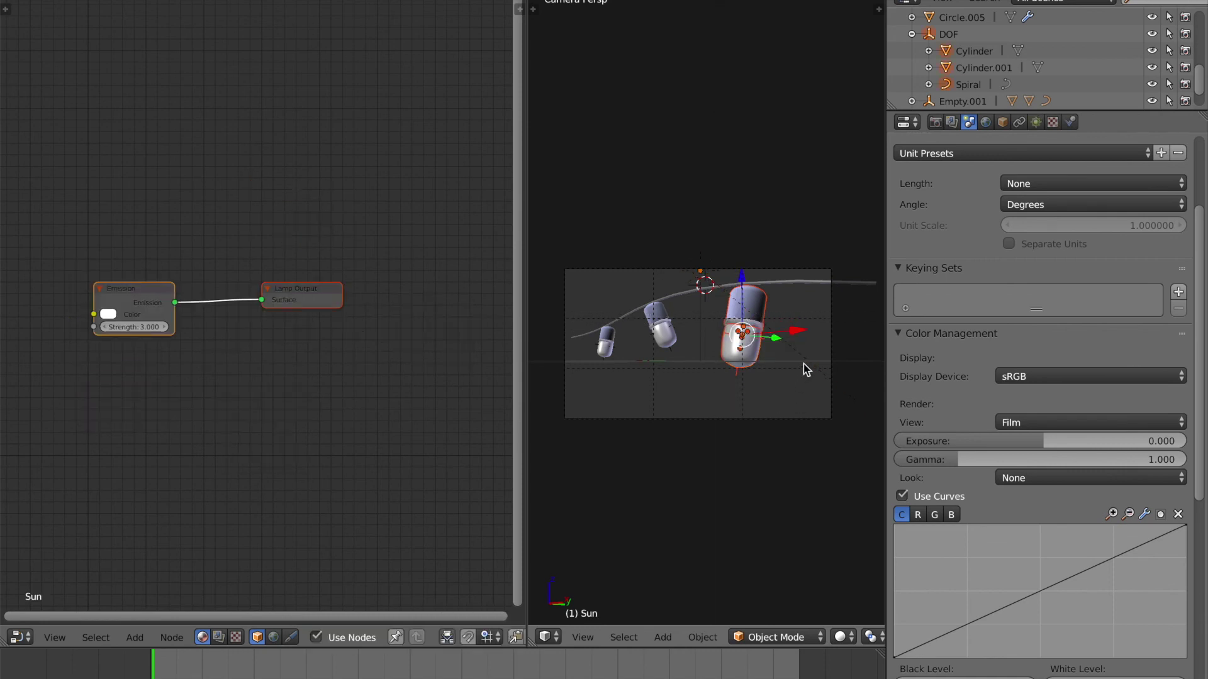
key("g")
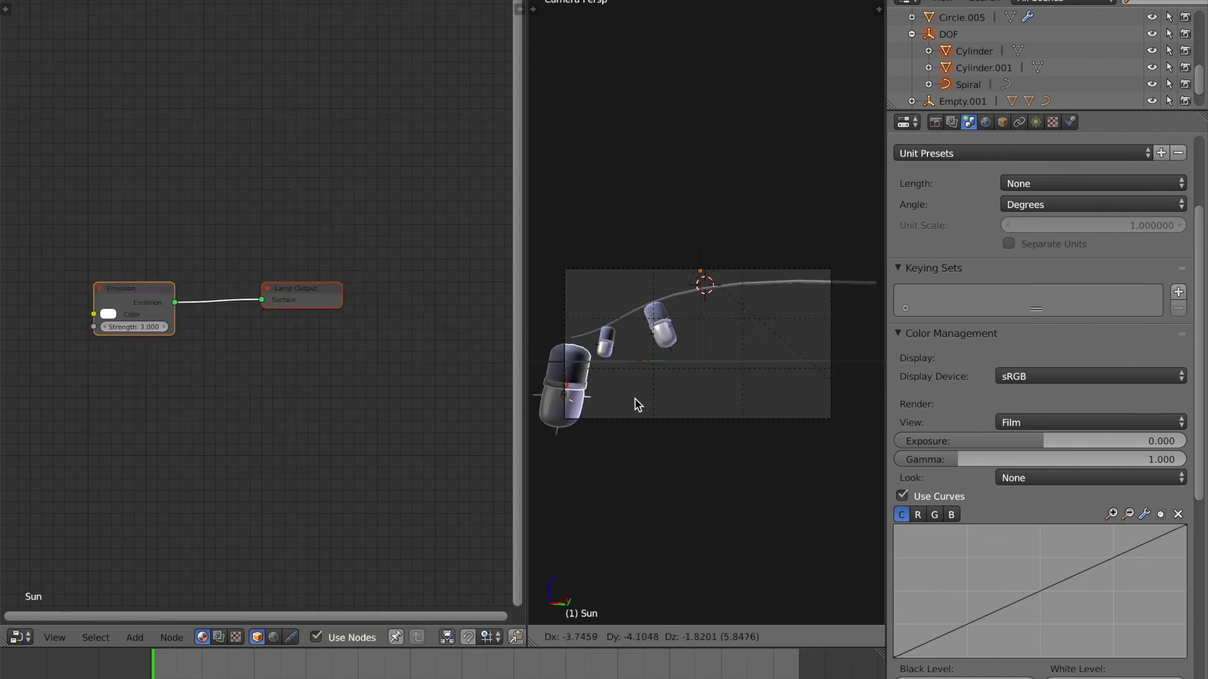
left_click(772, 360)
key("shift+d")
right_click(674, 344)
left_click_drag(773, 333, 619, 377)
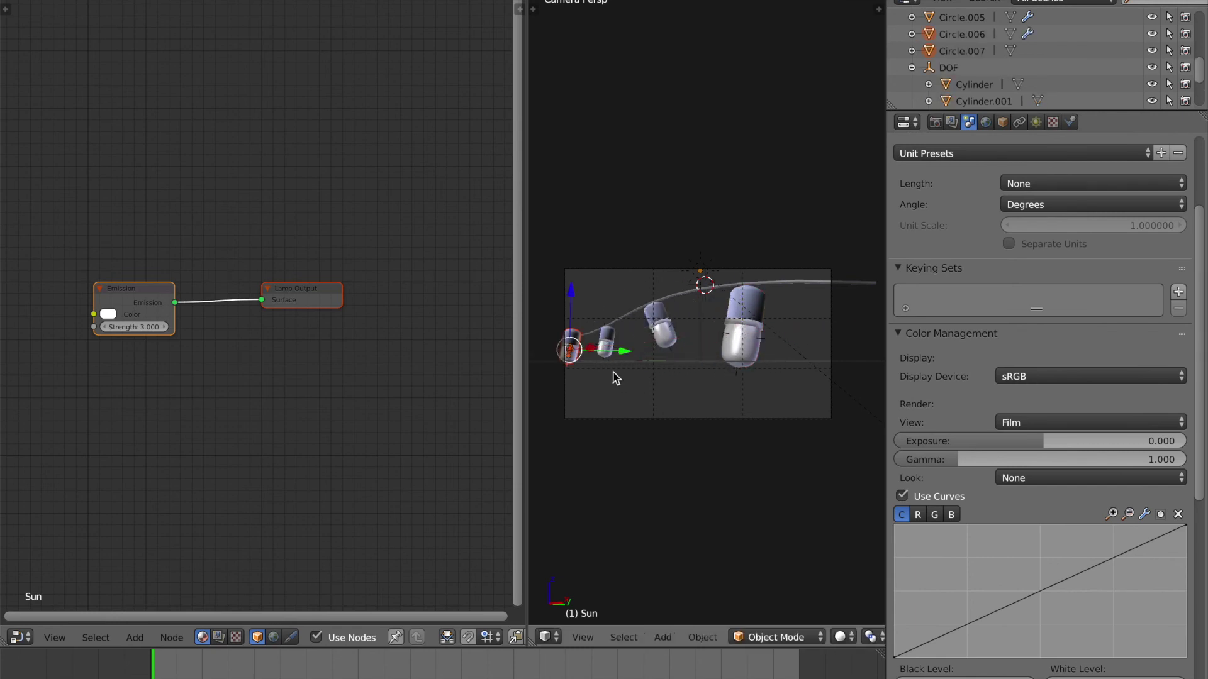
Move, rotate and scale down the distant bulb copy so it sits tilted above the wire near the smallest bulb
key("g")
left_click(657, 359)
key("g")
key("z")
left_click(629, 259)
key("r")
left_click(728, 283)
key("g")
left_click(652, 350)
key("s")
left_click(636, 347)
Duplicate the small bulb, place the copy to the right of the largest bulb and rotate it
key("shift+d")
left_click(829, 387)
key("r")
left_click(780, 410)
Duplicate the small background bulb again, place the copy below the smallest hanging bulb and rotate it
key("shift+d")
left_click(614, 450)
key("r")
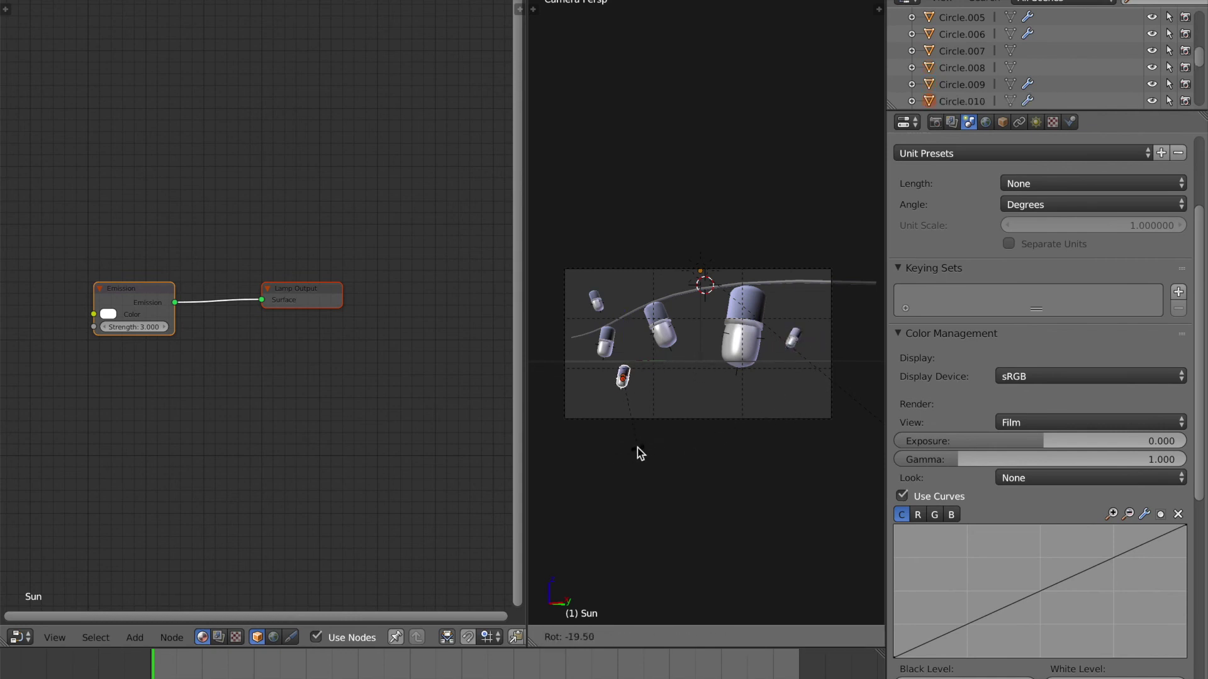
left_click(636, 447)
Duplicate another small bulb, position and rotate it above the middle hanging bulb, and save over the file
key("shift+d")
left_click(659, 357)
key("r")
left_click(675, 351)
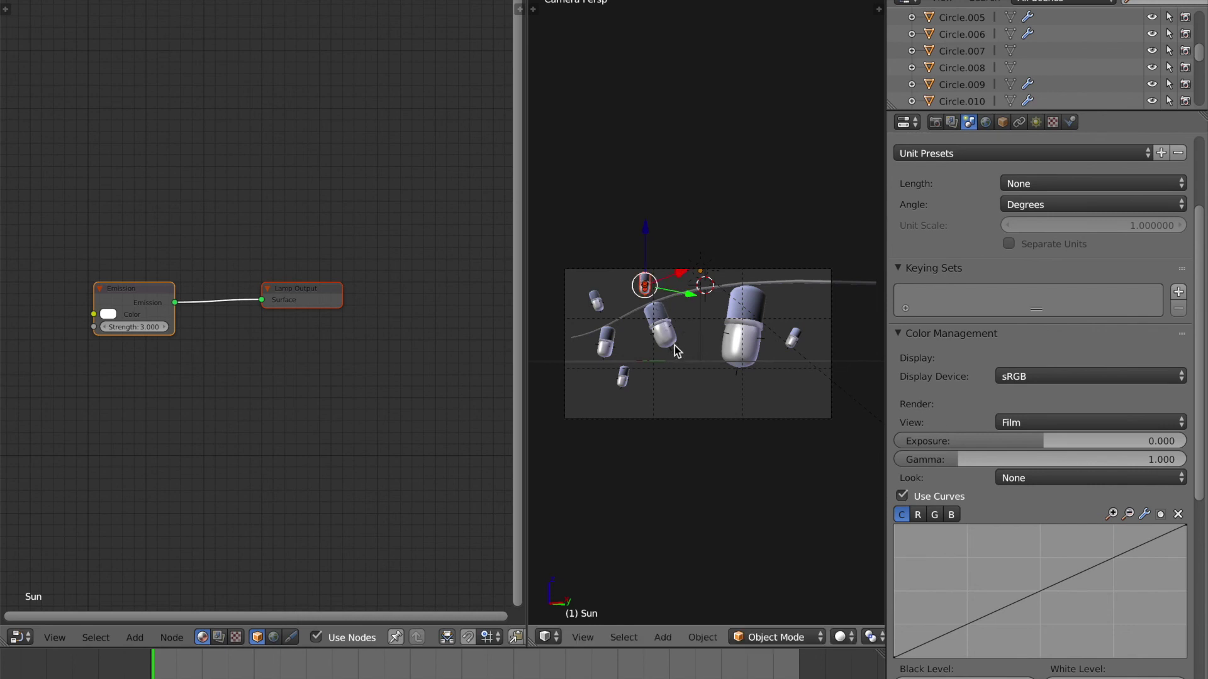
key("g")
left_click(700, 281)
key("ctrl+s")
left_click(695, 300)
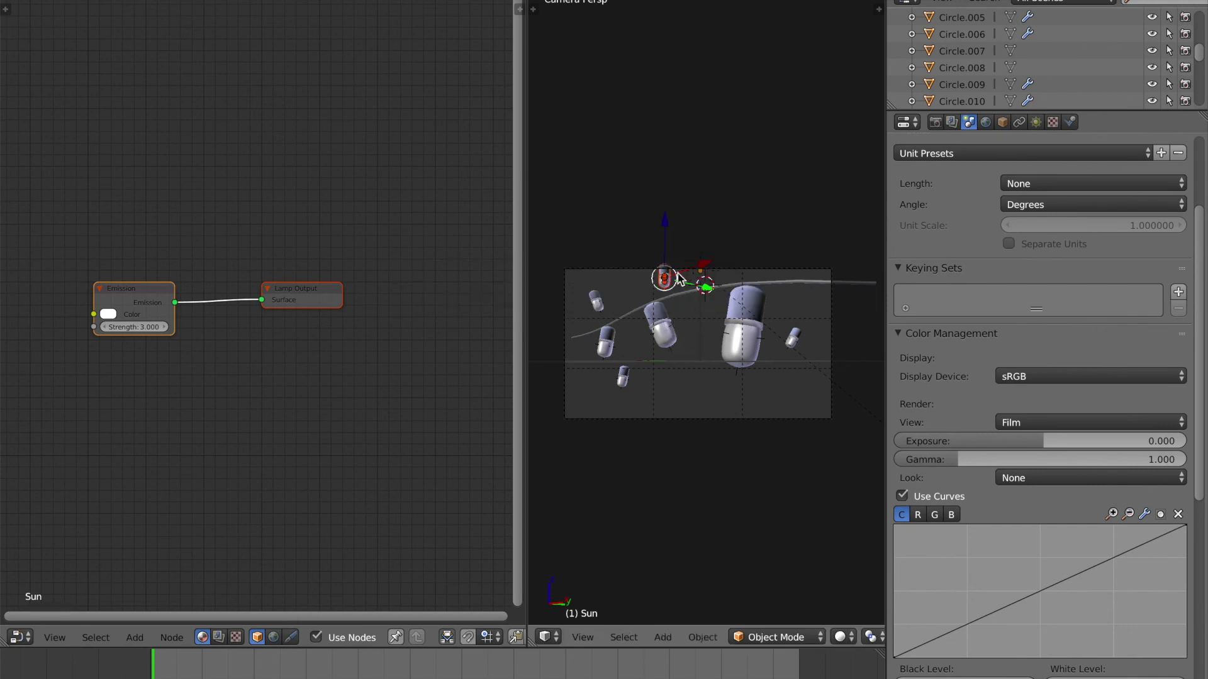
Delete the glass parts of the two small background bulbs above the wire
right_click(598, 309)
key("x")
left_click(597, 310)
right_click(662, 288)
key("x")
left_click(662, 289)
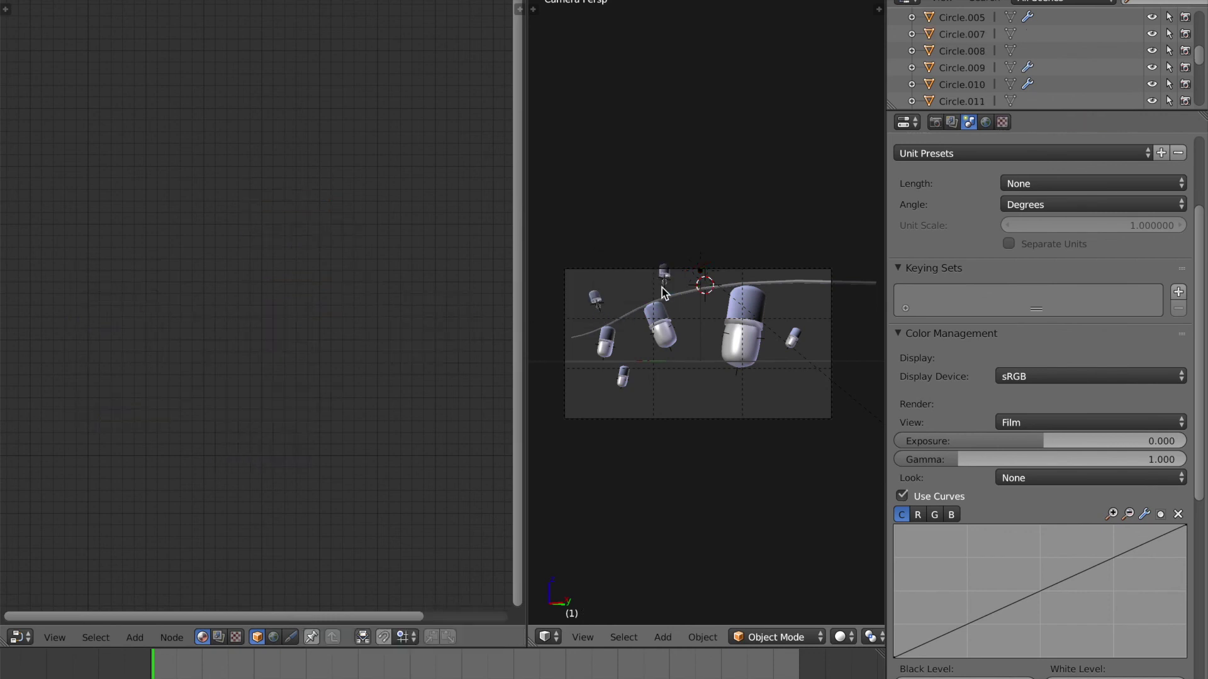
Delete the glass from the small bulbs beside the largest bulb and below the smallest bulb, then save over the file
right_click(795, 342)
key("x")
right_click(790, 343)
key("x")
left_click(763, 344)
right_click(791, 345)
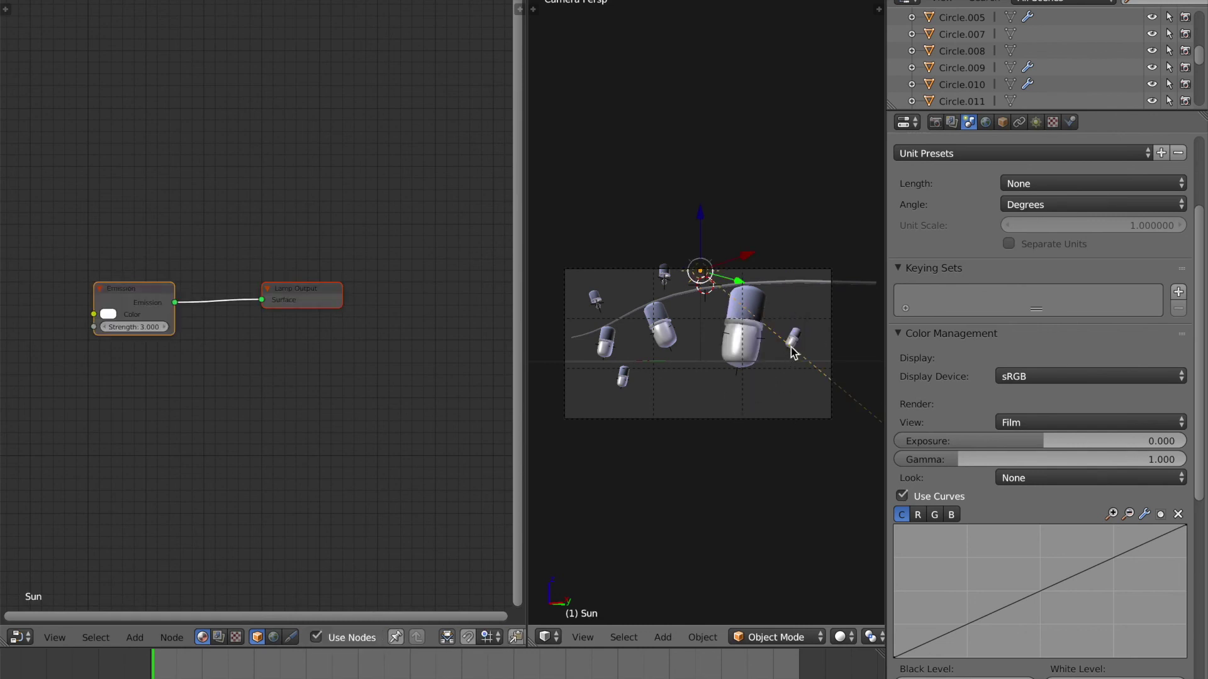
key("x")
left_click(791, 344)
right_click(622, 379)
key("x")
left_click(625, 387)
key("ctrl+s")
left_click(632, 381)
Move the small background bulb above the middle bulb to below the largest bulb, check it rendered and save over the file
key("shift+z")
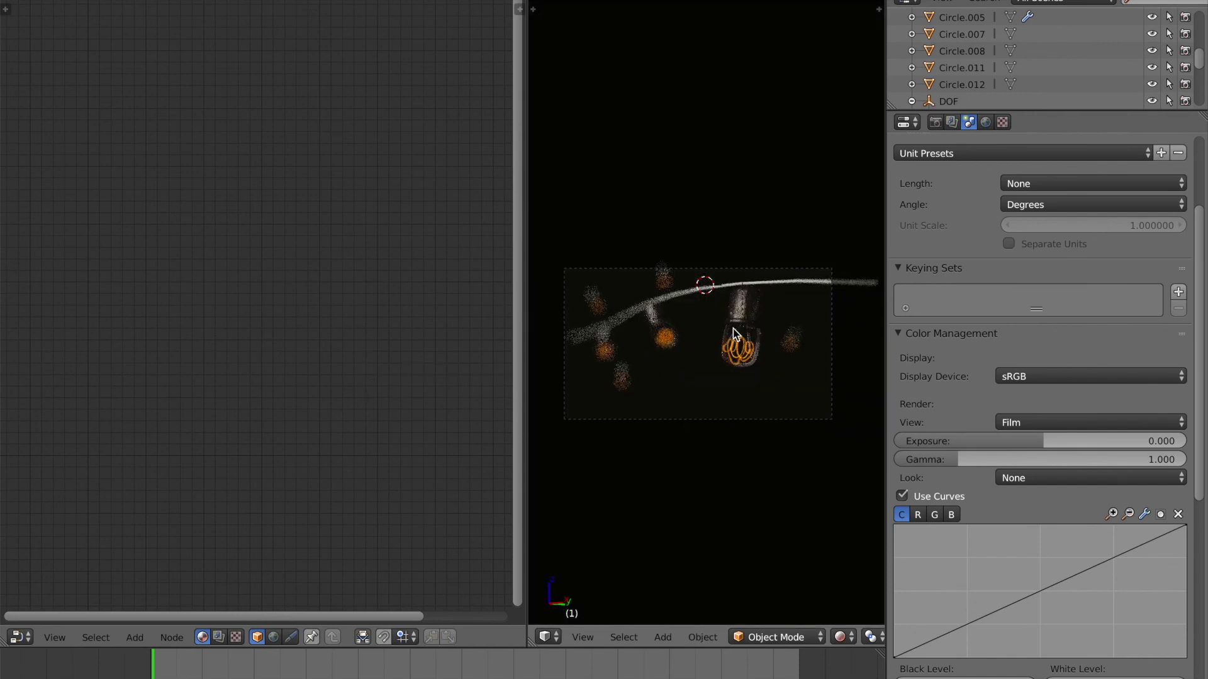
key("shift+z")
right_click(666, 277)
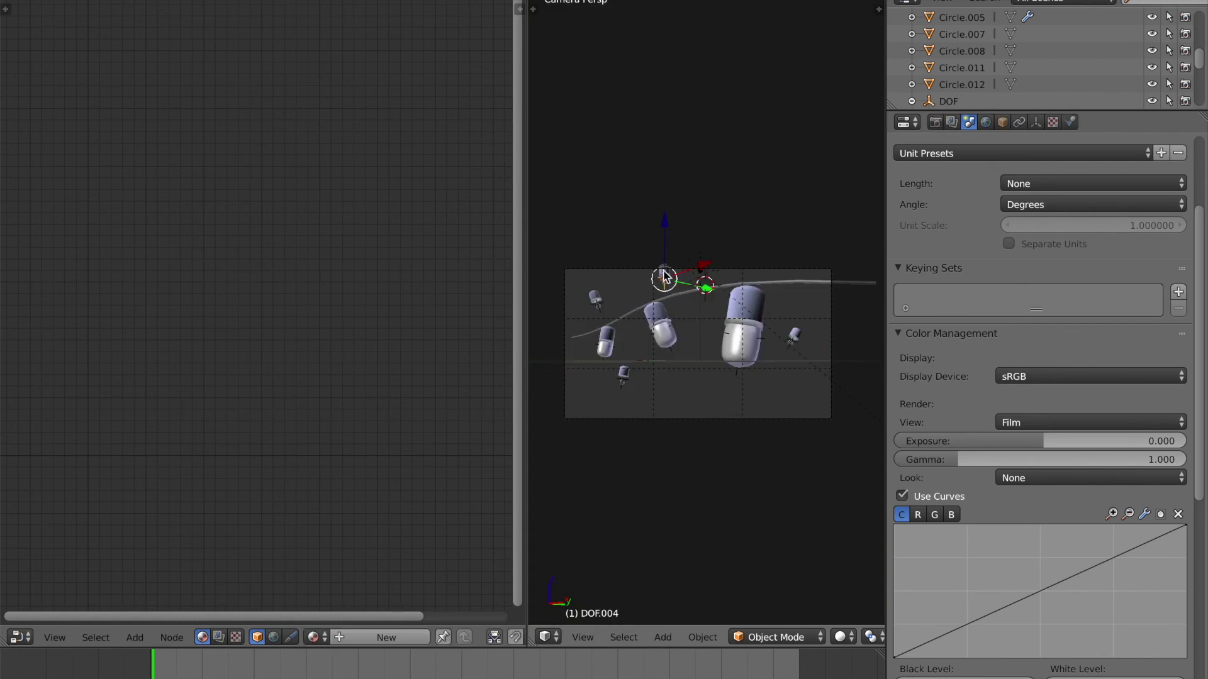
right_click(666, 277, "shift")
right_click(632, 270, "shift")
right_click(632, 269, "shift")
key("g")
left_click(755, 398)
key("shift+z")
key("ctrl+s")
left_click(780, 388)
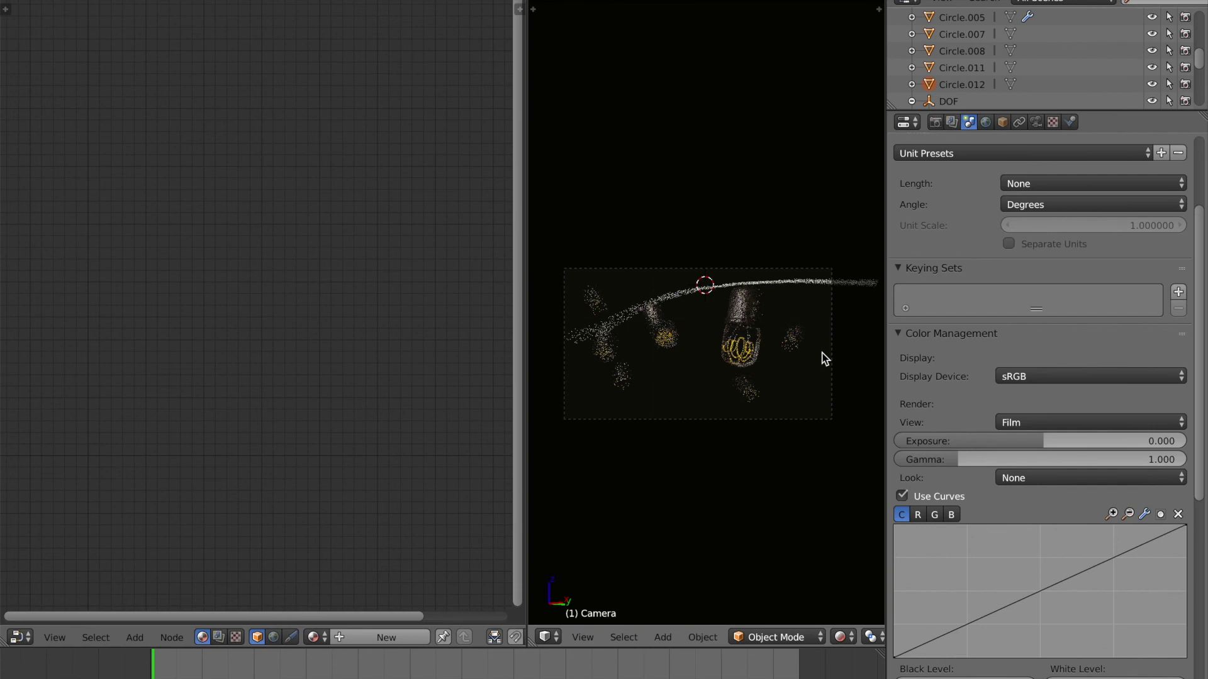
Rotate the small bulb below the largest bulb, return to rendered shading and save over the file
key("shift+z")
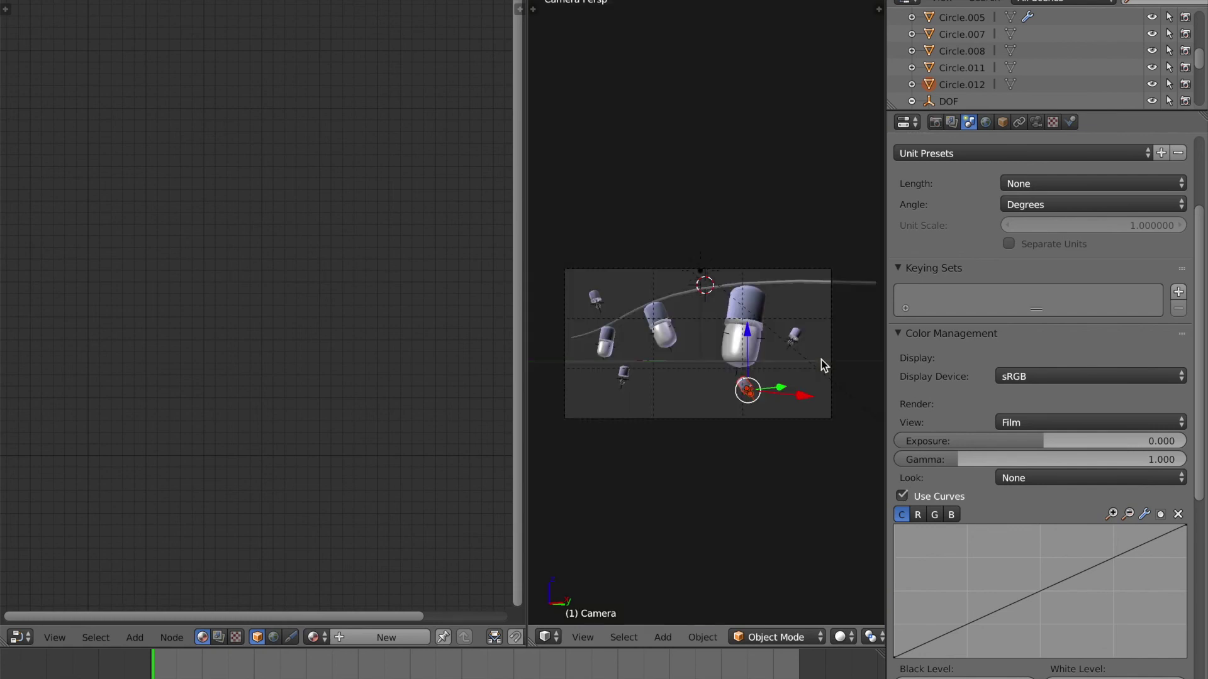
key("r")
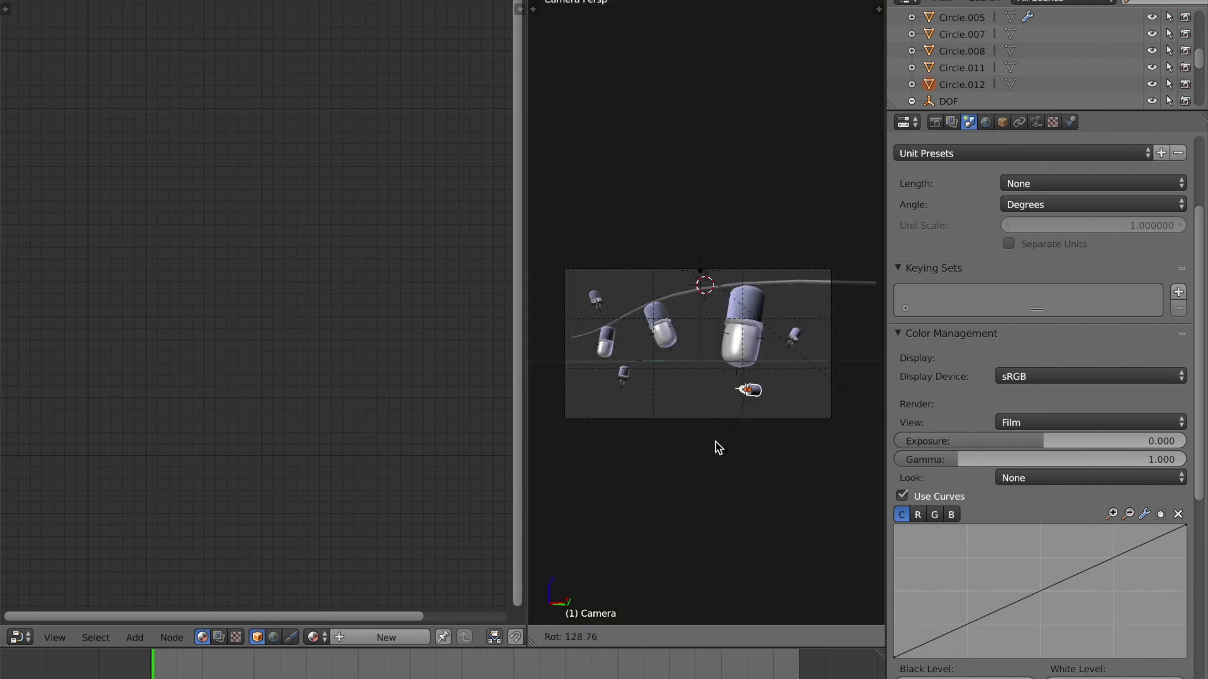
left_click(697, 417)
key("shift+z")
key("ctrl+s")
left_click(698, 417)
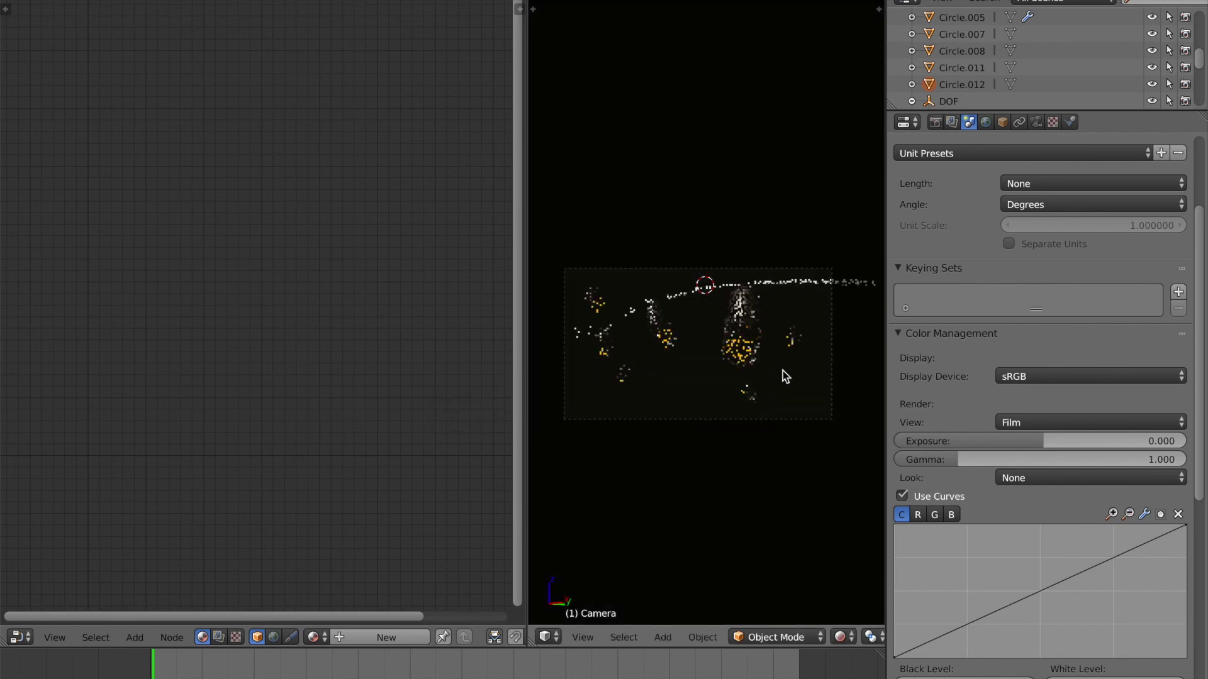
Save over the file again and leave the rendered preview
key("ctrl+s")
left_click(782, 371)
key("ctrl+s")
left_click(782, 371)
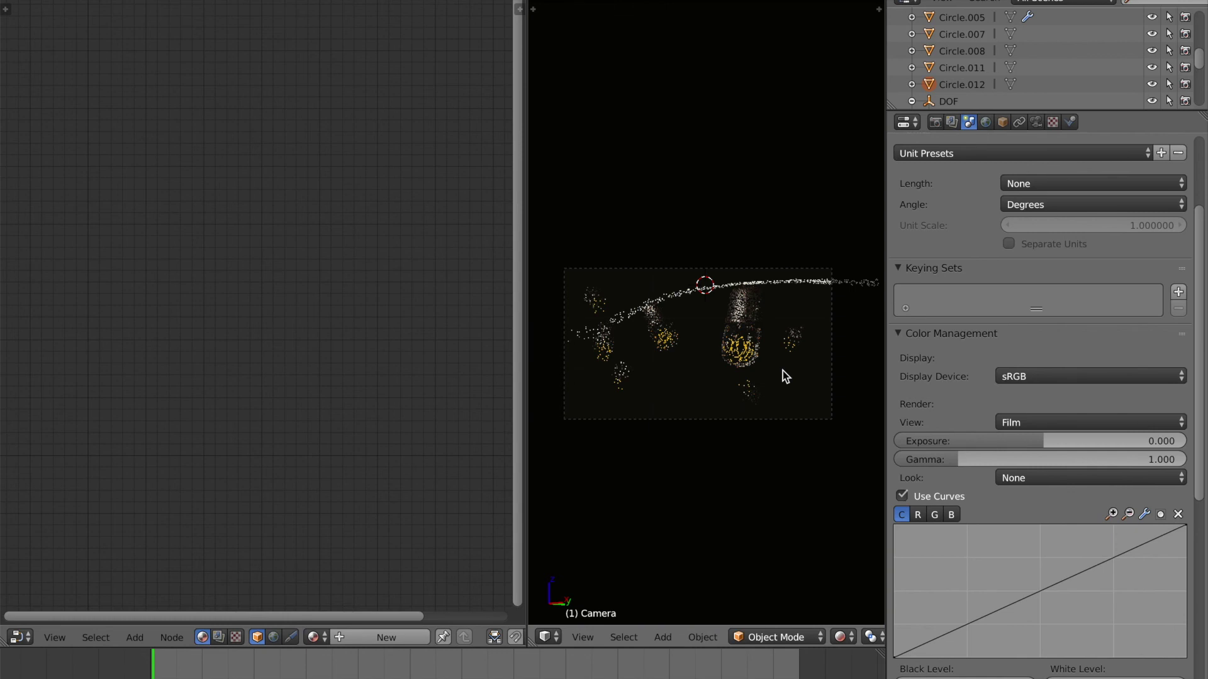
key("ctrl+s")
left_click(782, 371)
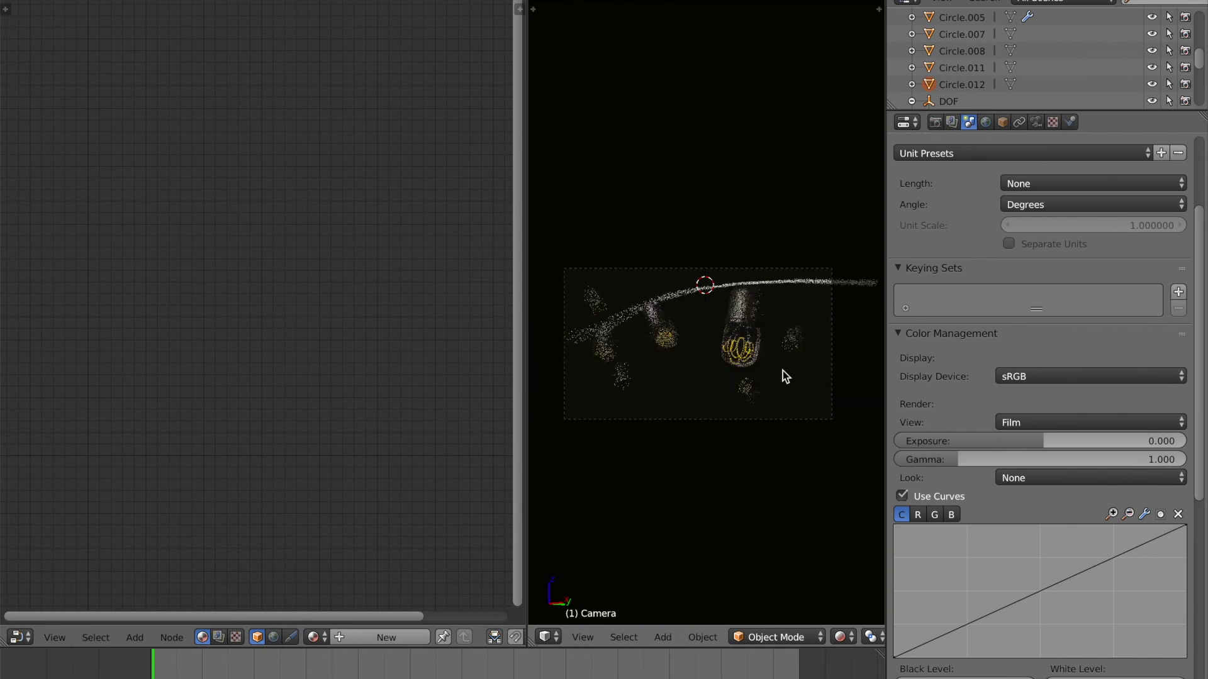
key("shift+z")
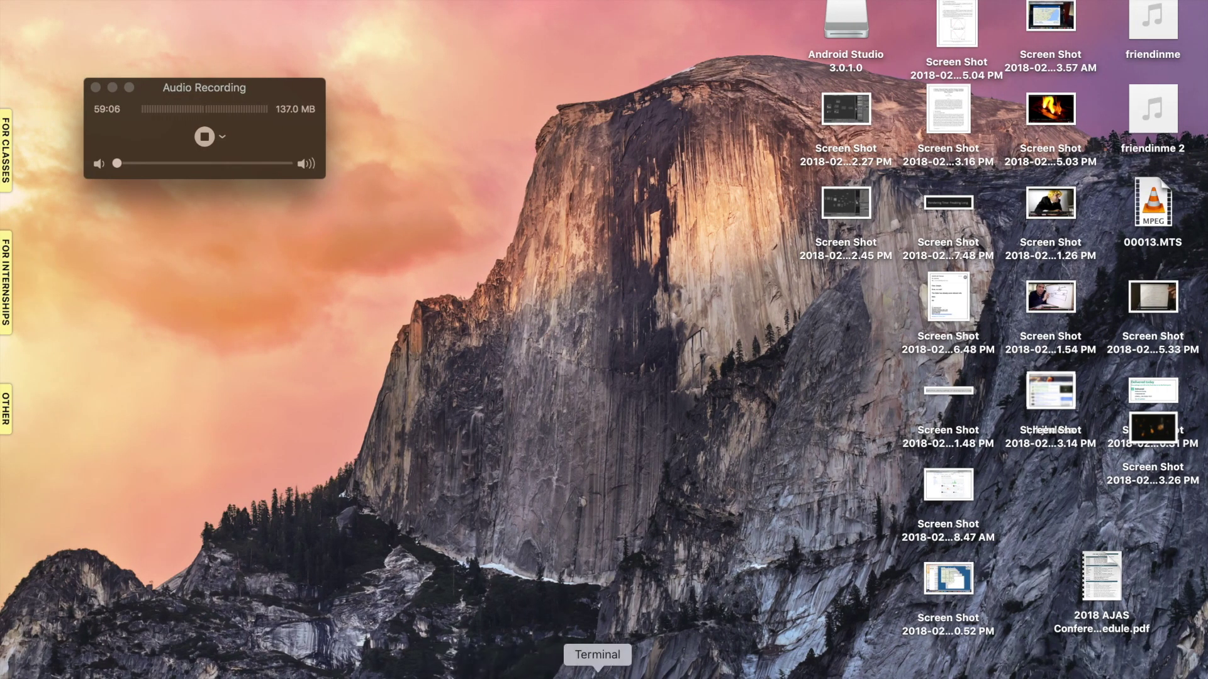
right_click(604, 672)
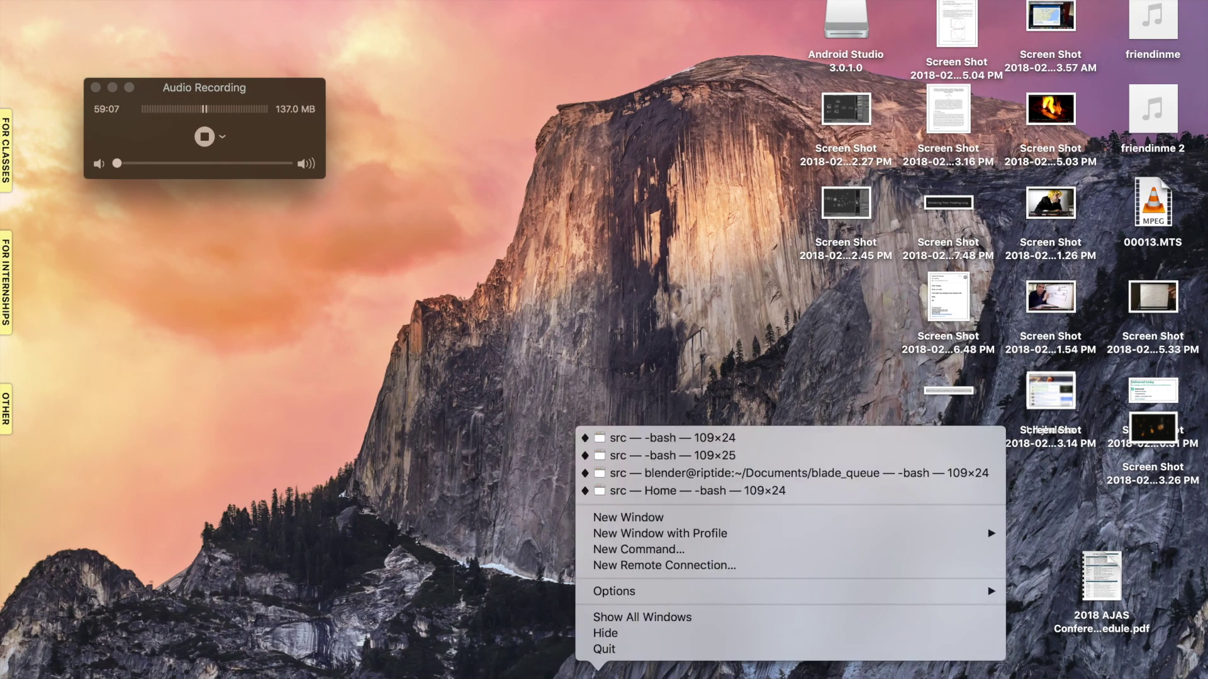
left_click(604, 517)
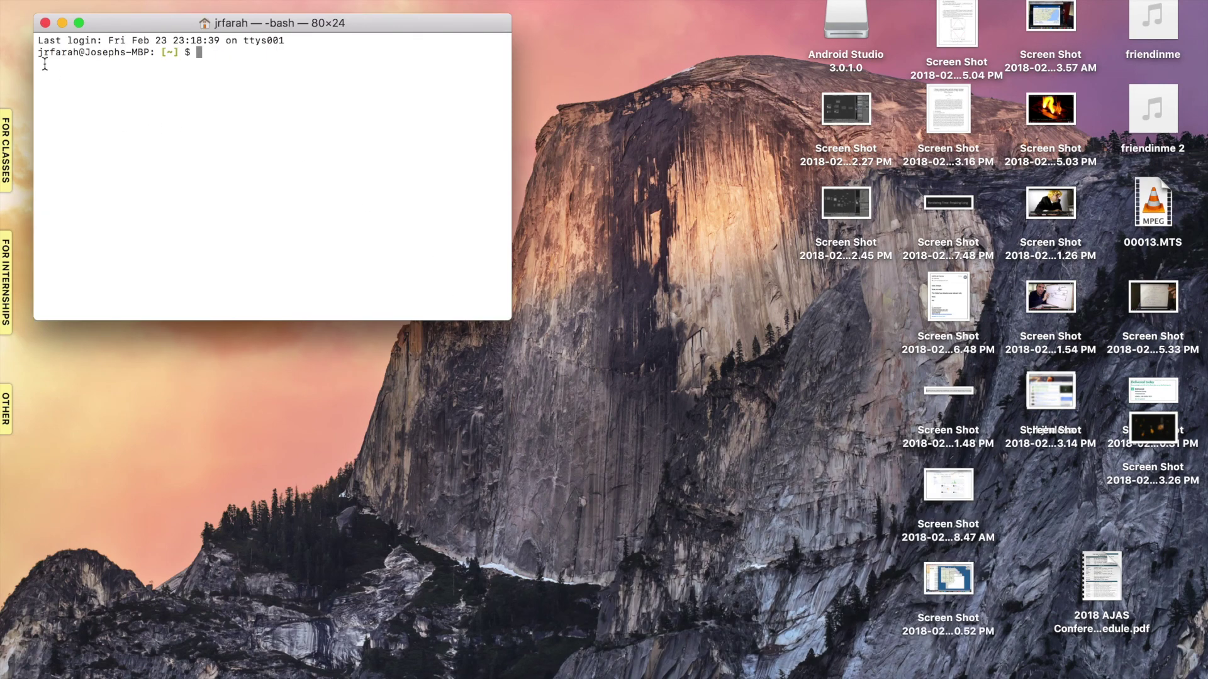
left_click(44, 23)
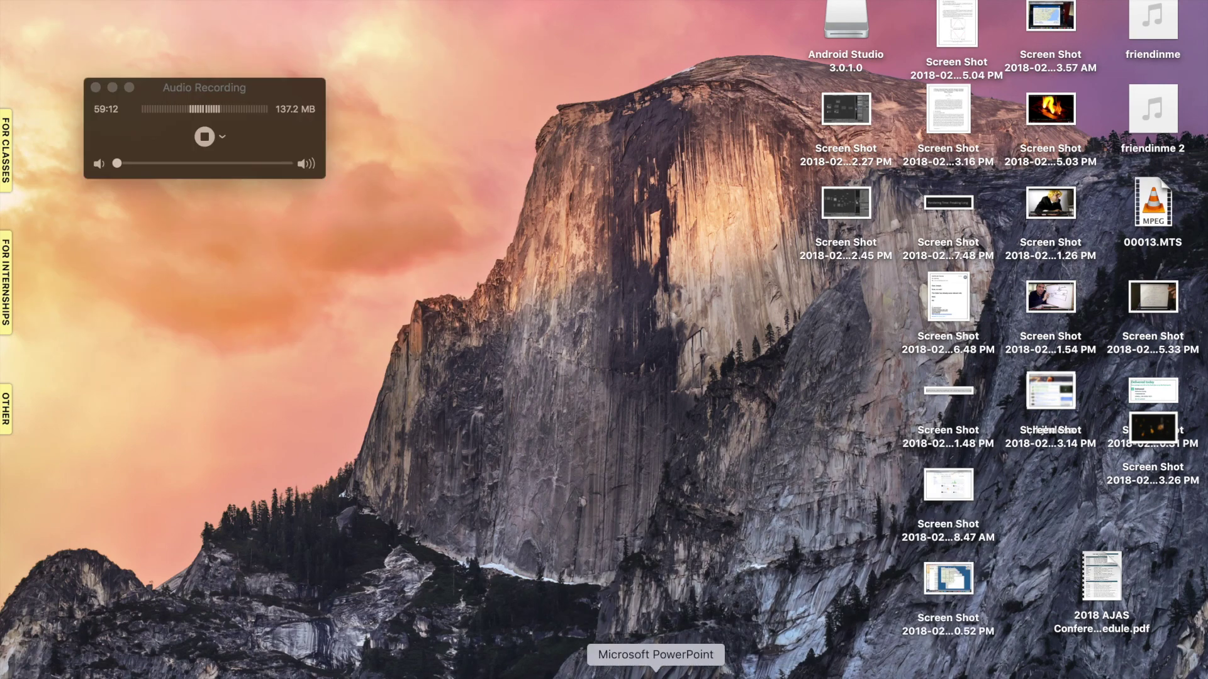
Open a new Terminal window with the Pro profile and move it to the middle of the desktop
right_click(598, 672)
mouse_move(636, 530)
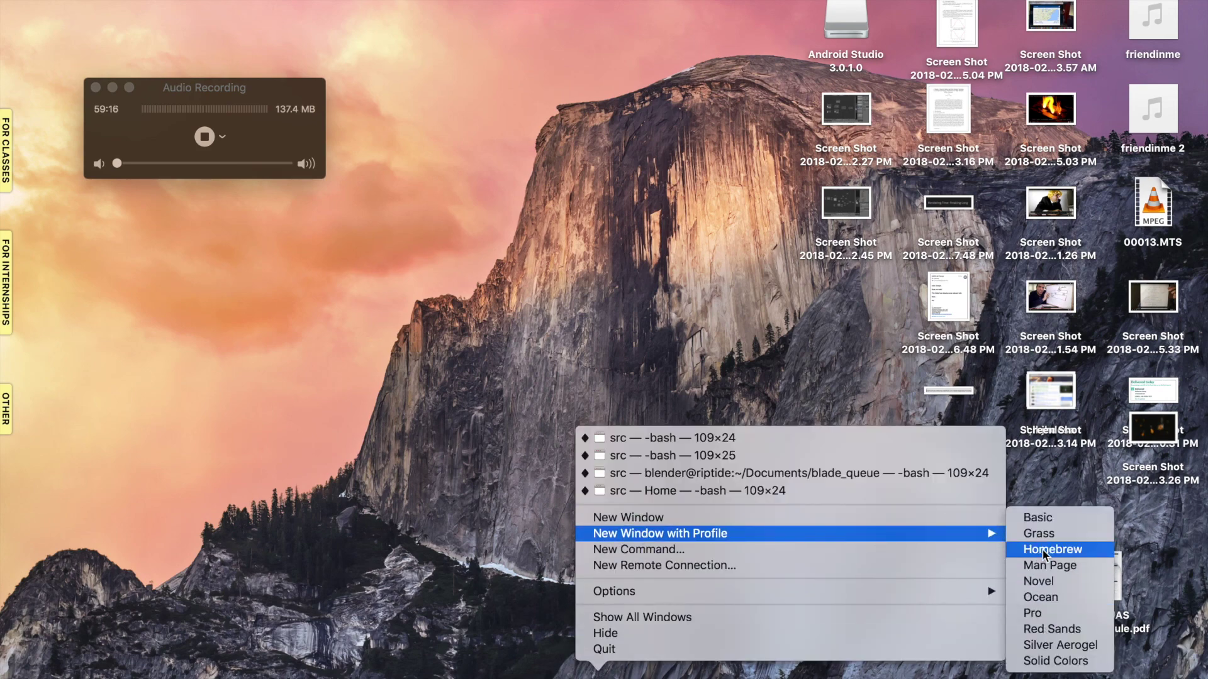
left_click(1034, 613)
key("Return")
key("Return")
key("Return")
key("Return")
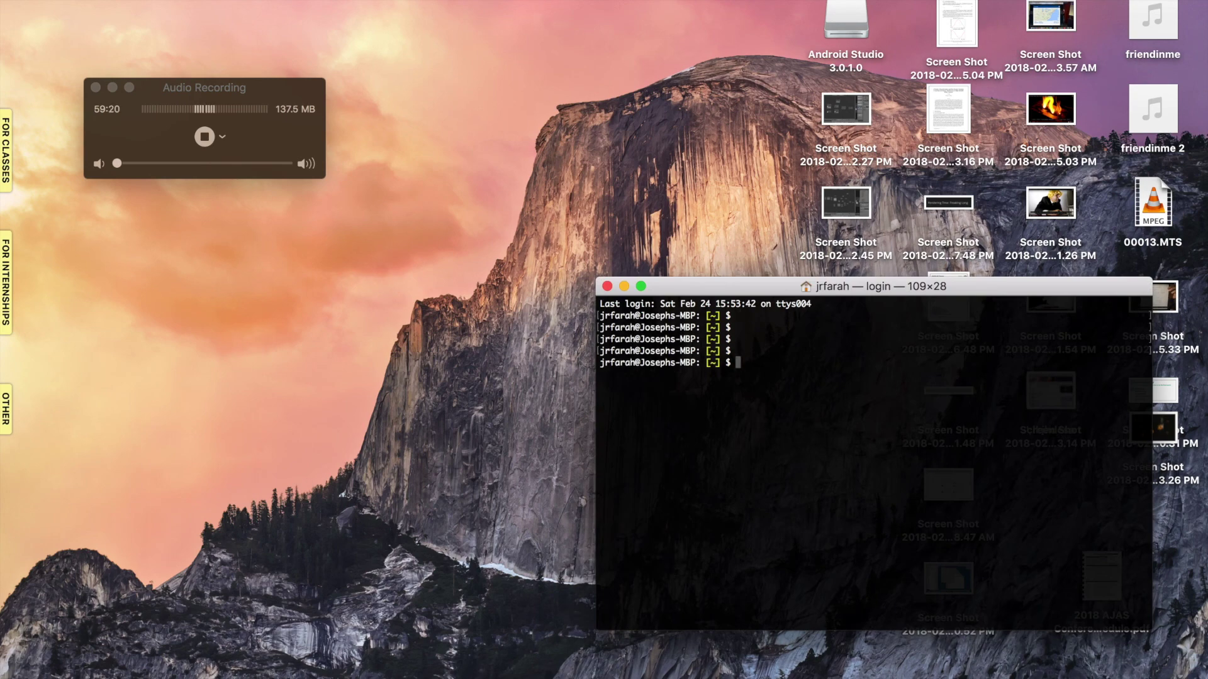
left_click_drag(779, 286, 445, 284)
key("Return")
key("Return")
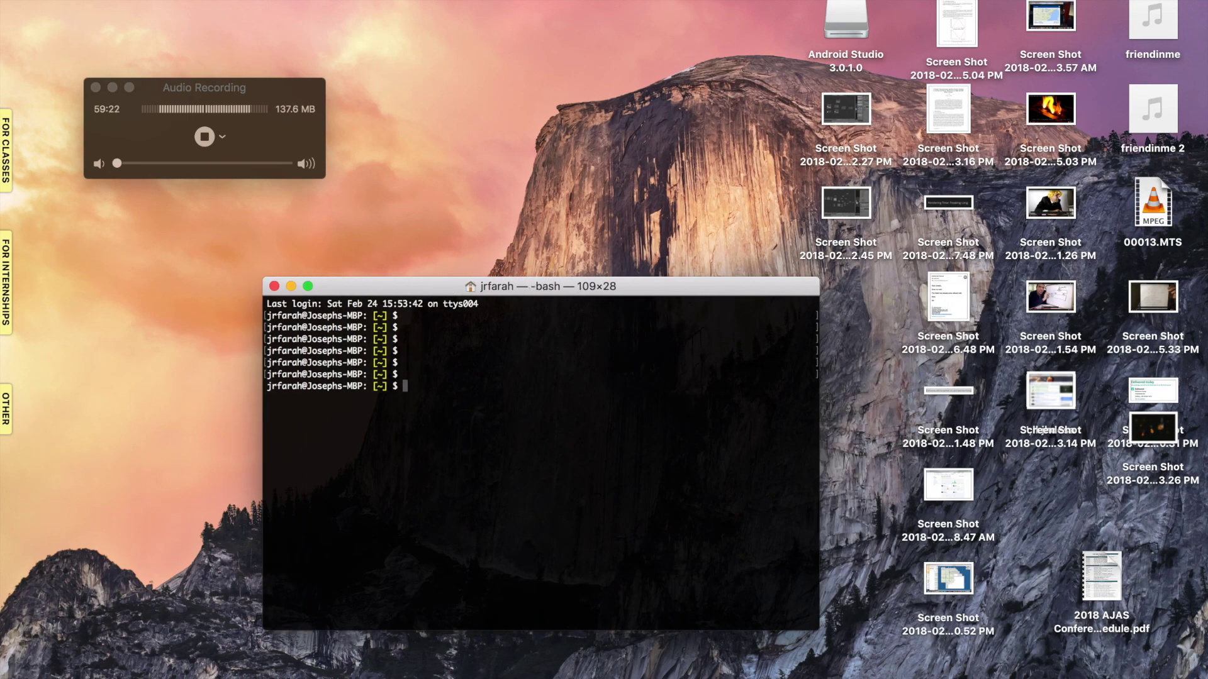
Change the working directory to Documents/python/cross_computer_rendering_gui/ and move the Terminal window slightly up
type("cd Doc")
key("Tab")
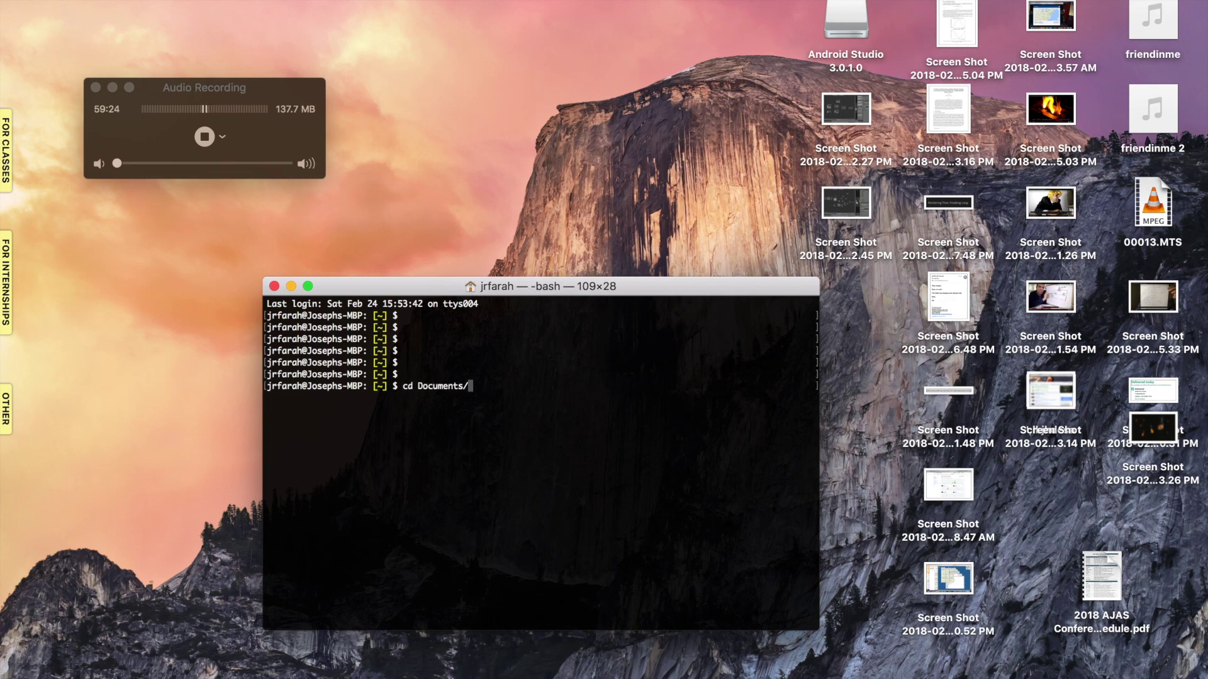
type("python/c")
key("Tab")
key("Return")
key("Return")
key("Return")
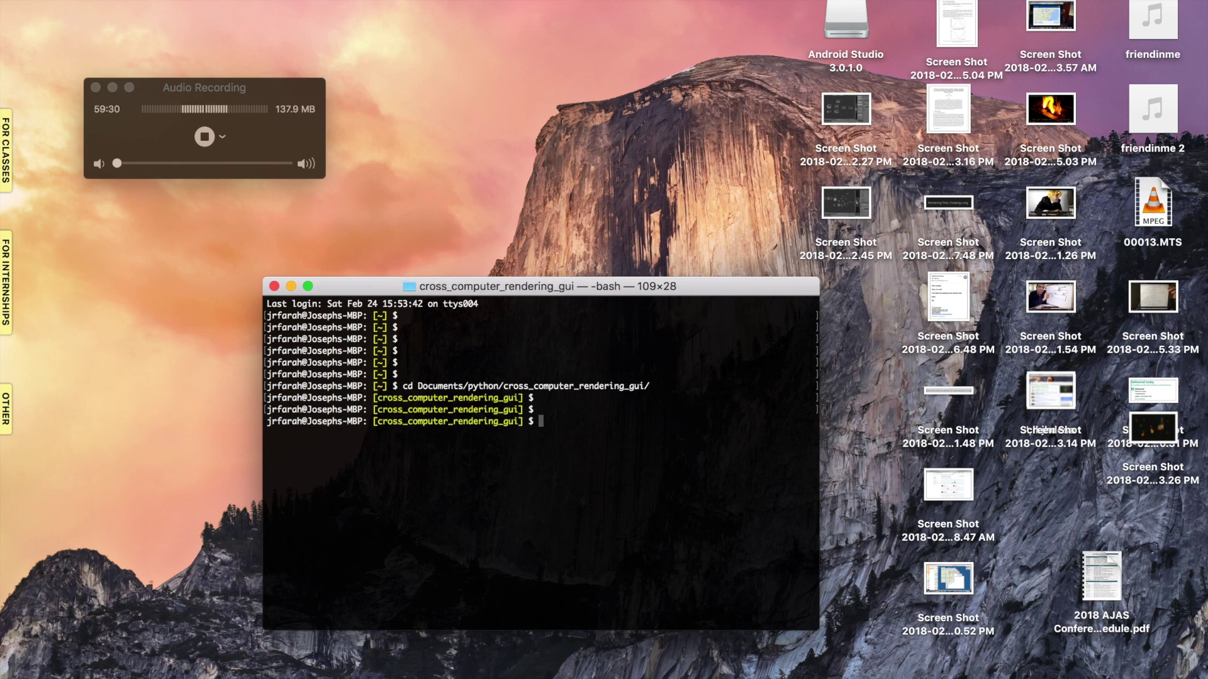
left_click_drag(440, 279, 461, 204)
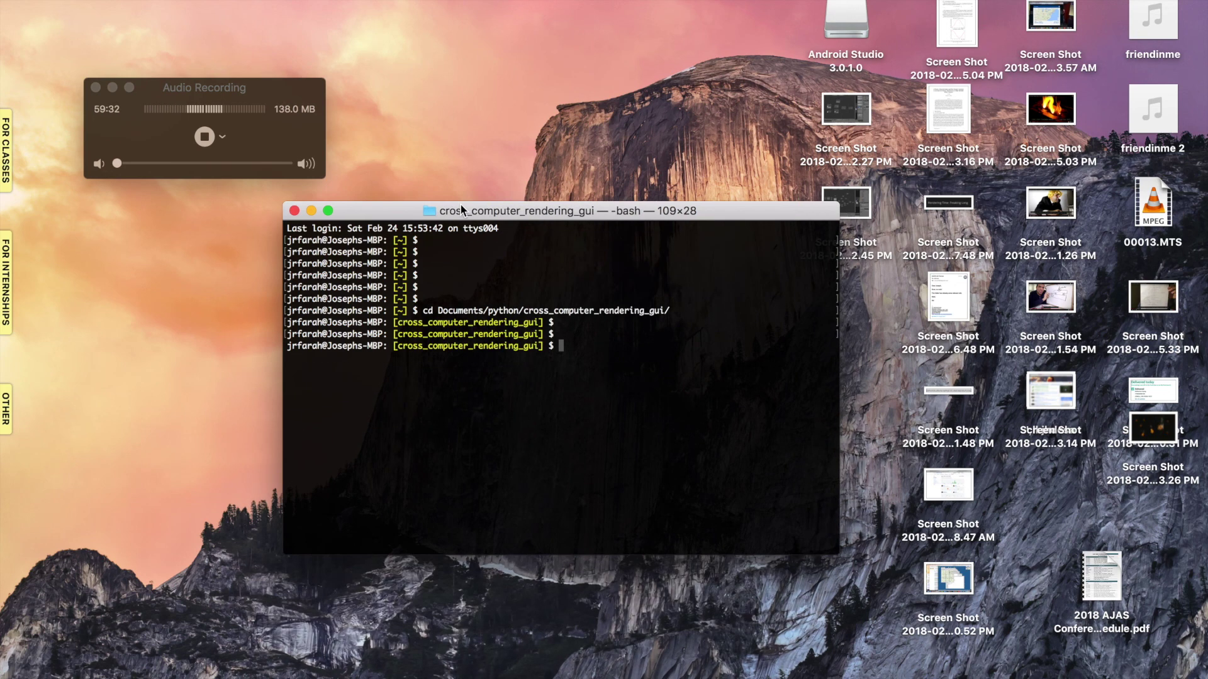
List the contents of the cross_computer_rendering_gui folder in long format and change the working directory to src
key("Return")
key("Return")
key("Return")
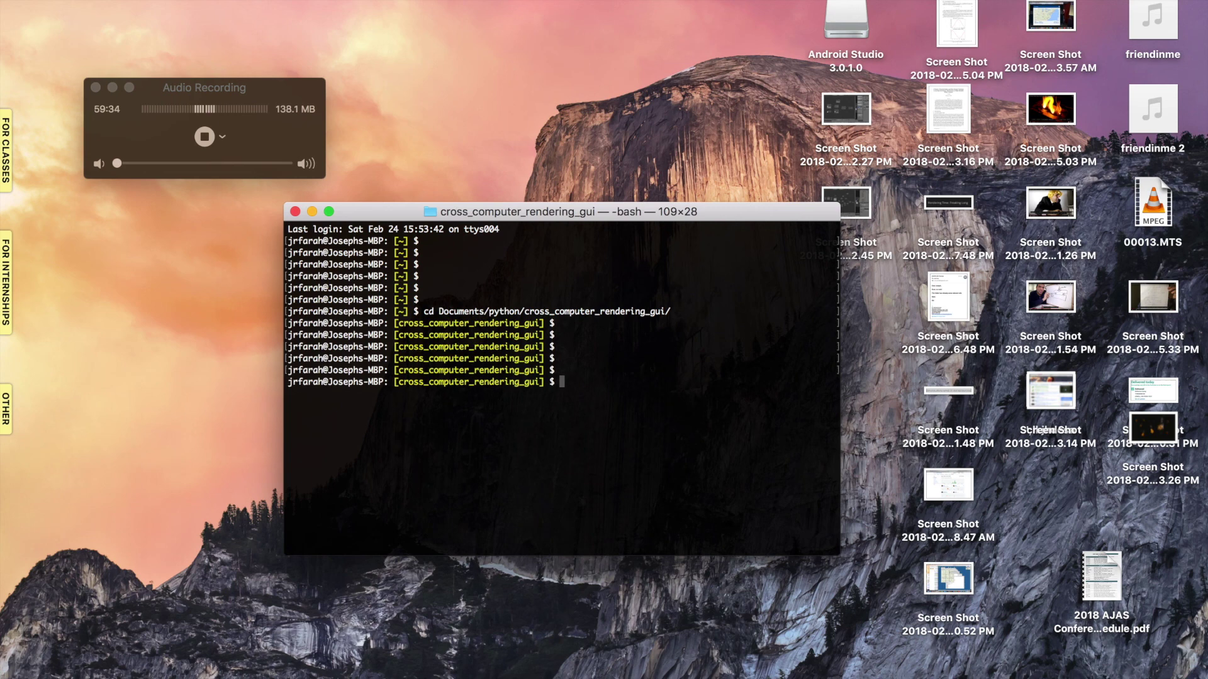
type("ls -l")
key("Return")
key("Return")
key("Return")
type("cd src")
key("Return")
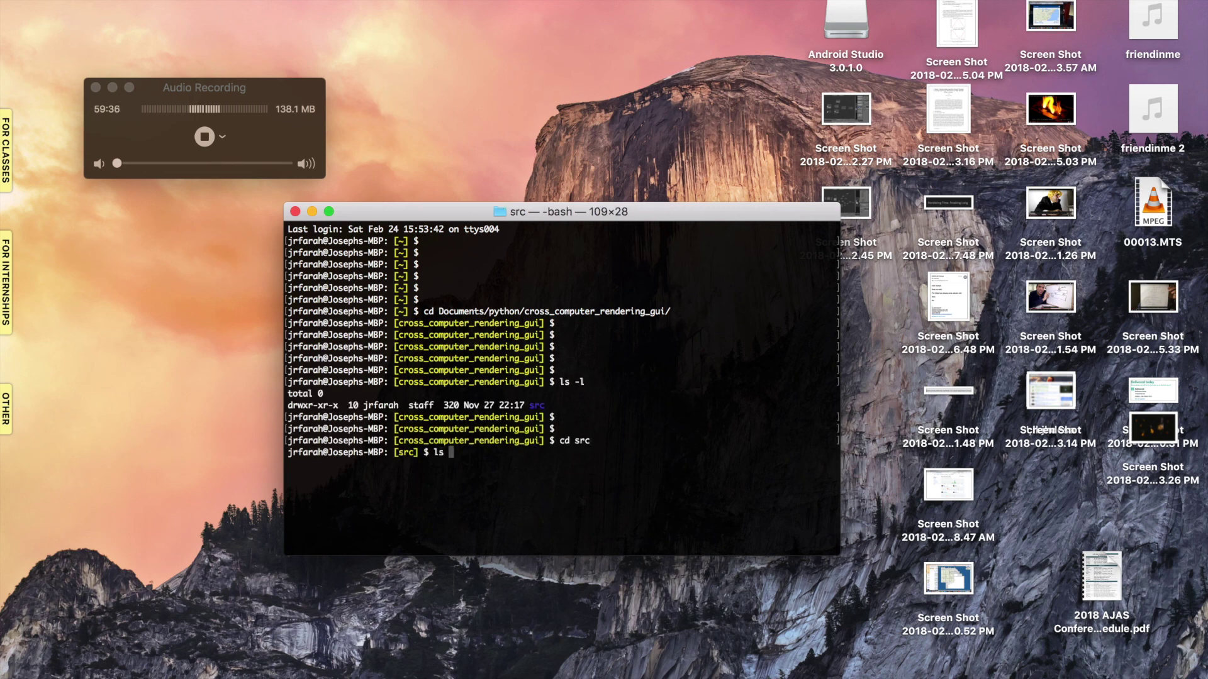
List the files in the src folder in long format
type("ls -l")
key("Return")
key("Return")
key("Return")
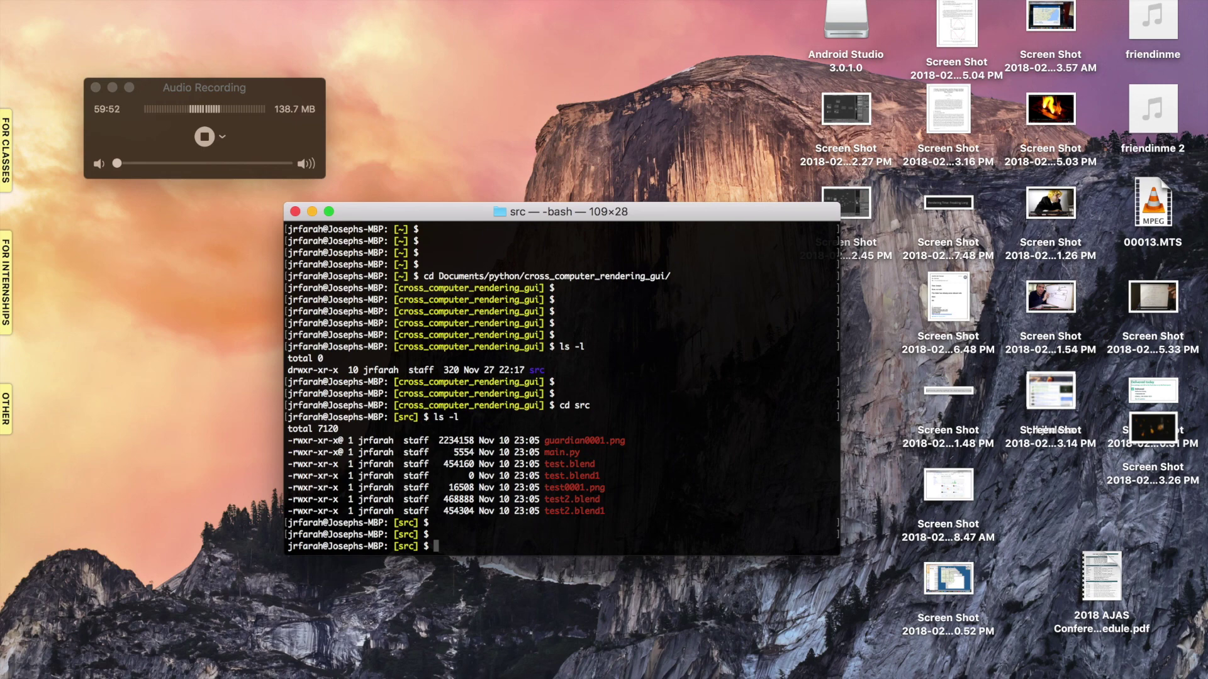
key("Return")
key("Return")
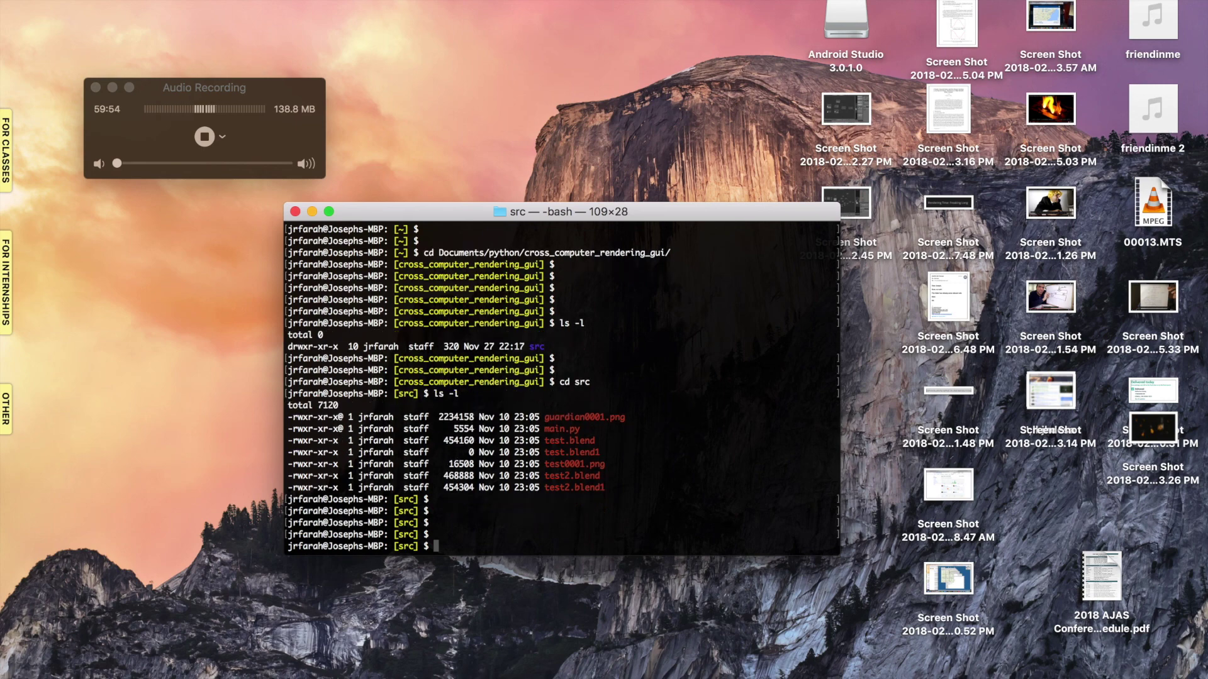
Run the main.py script with Python
type("pythin")
key("BackSpace")
key("BackSpace")
key("BackSpace")
type("on main.py")
key("Return")
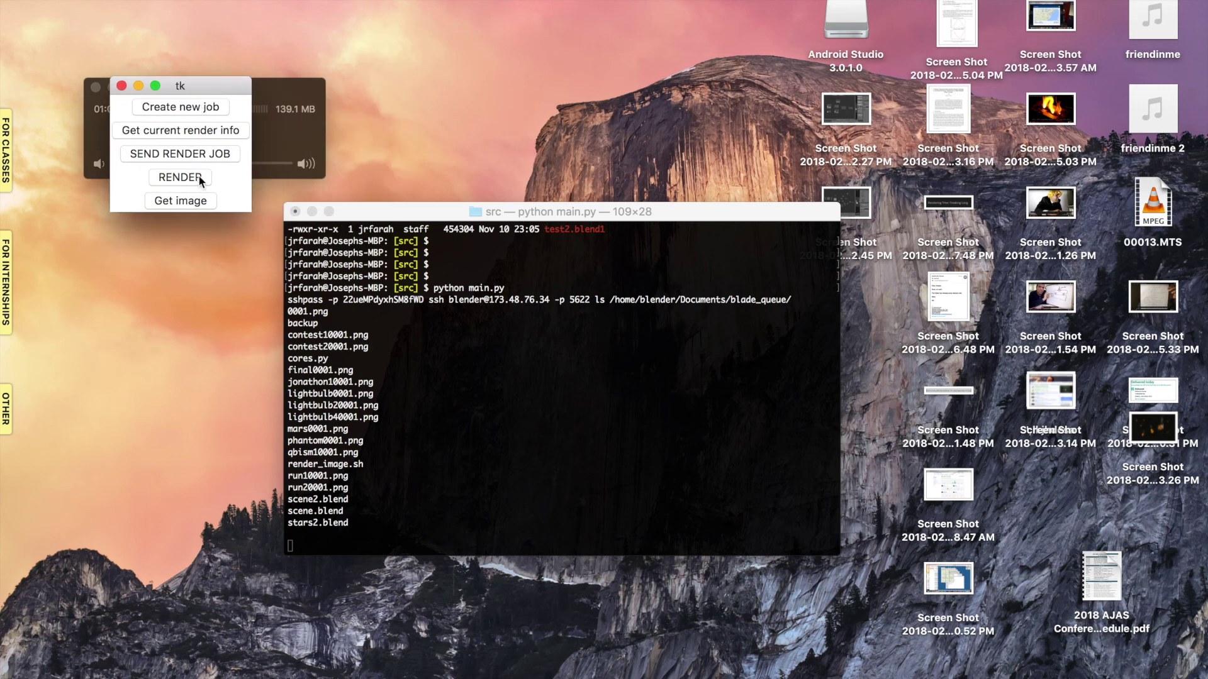
Create a new render job for tutfile.blend from the light_bulb_tutorial folder and name its output file lightbulbtutorial
left_click_drag(184, 87, 185, 281)
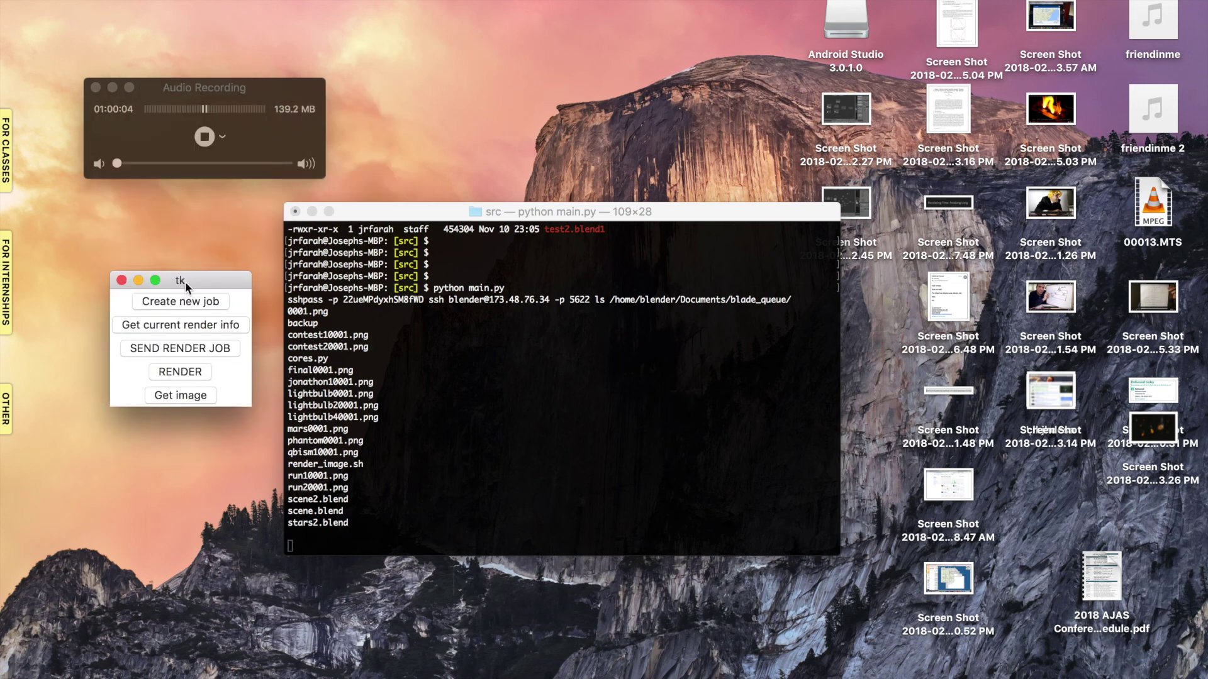
left_click(184, 298)
left_click(158, 56)
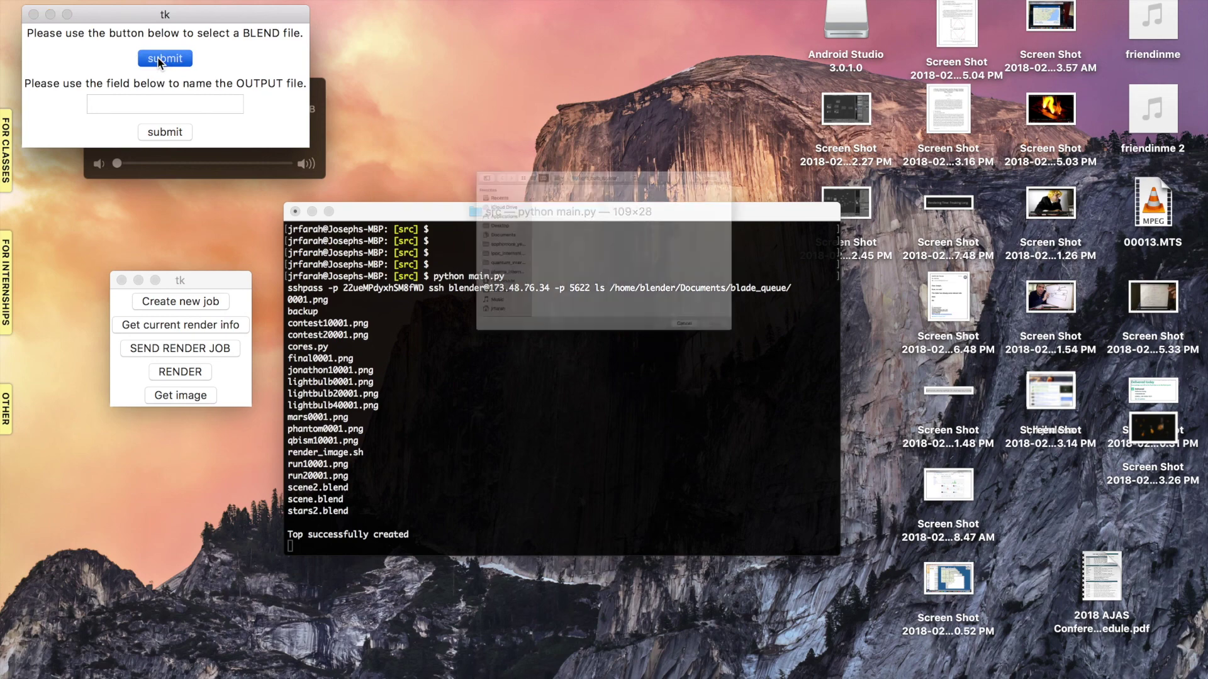
double_click(485, 209)
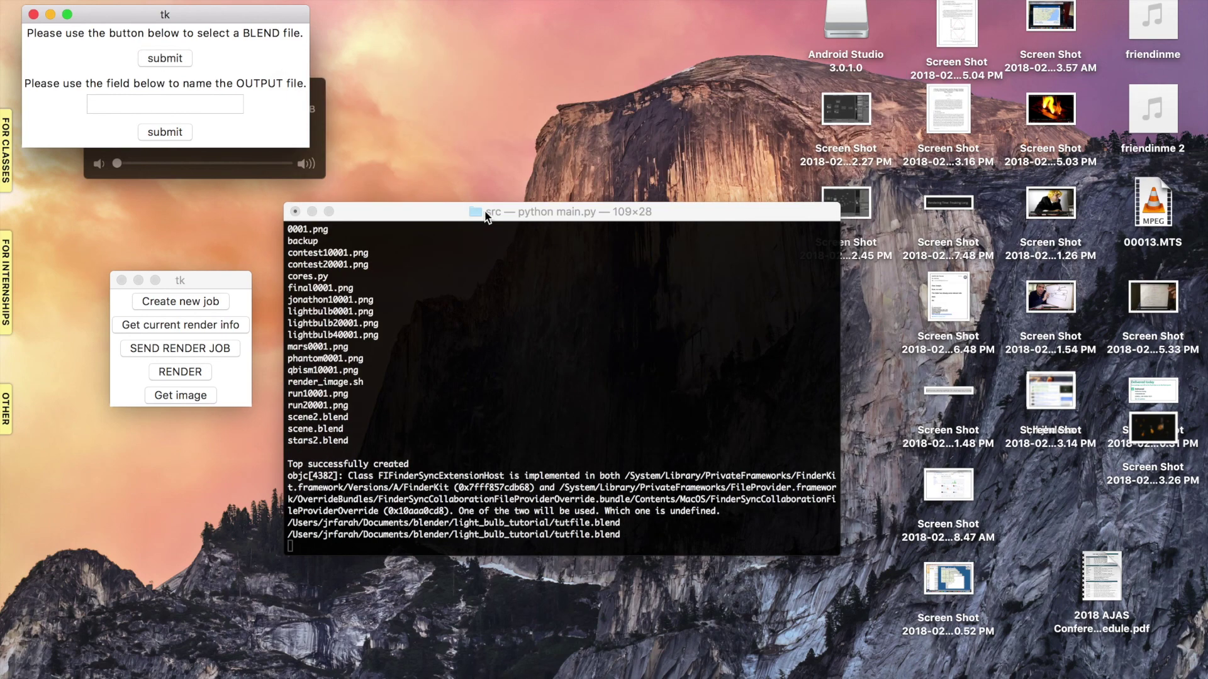
left_click(189, 101)
type("lightbulbtutorial")
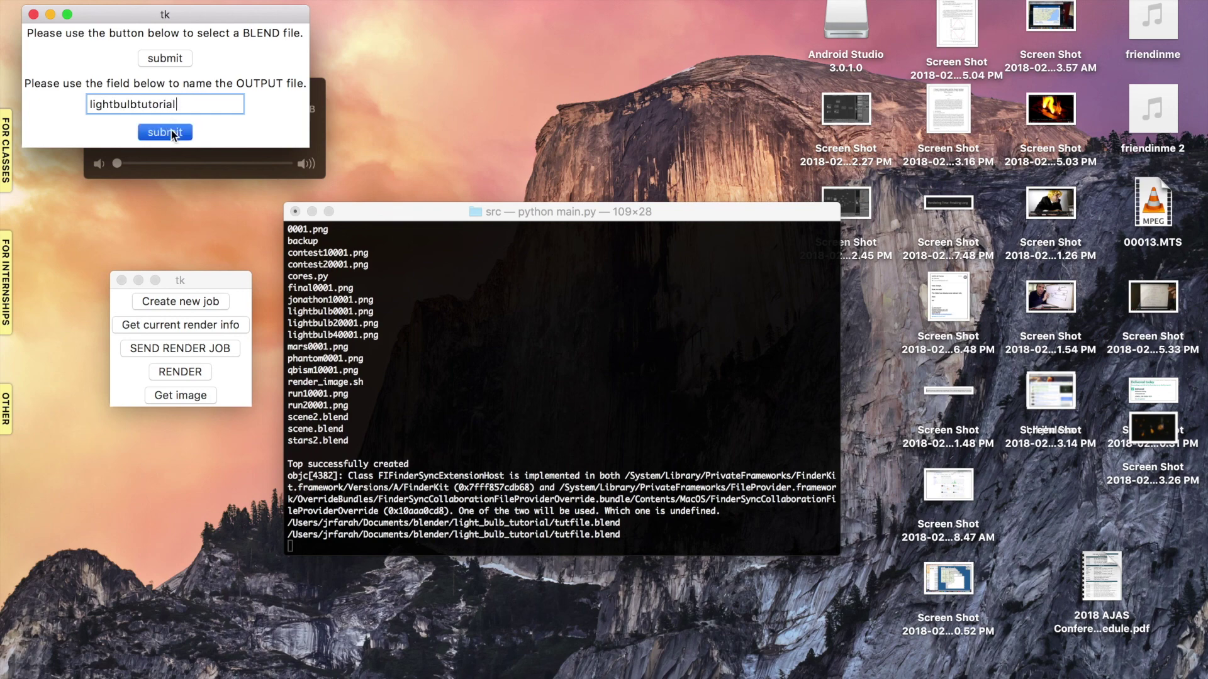
left_click(169, 132)
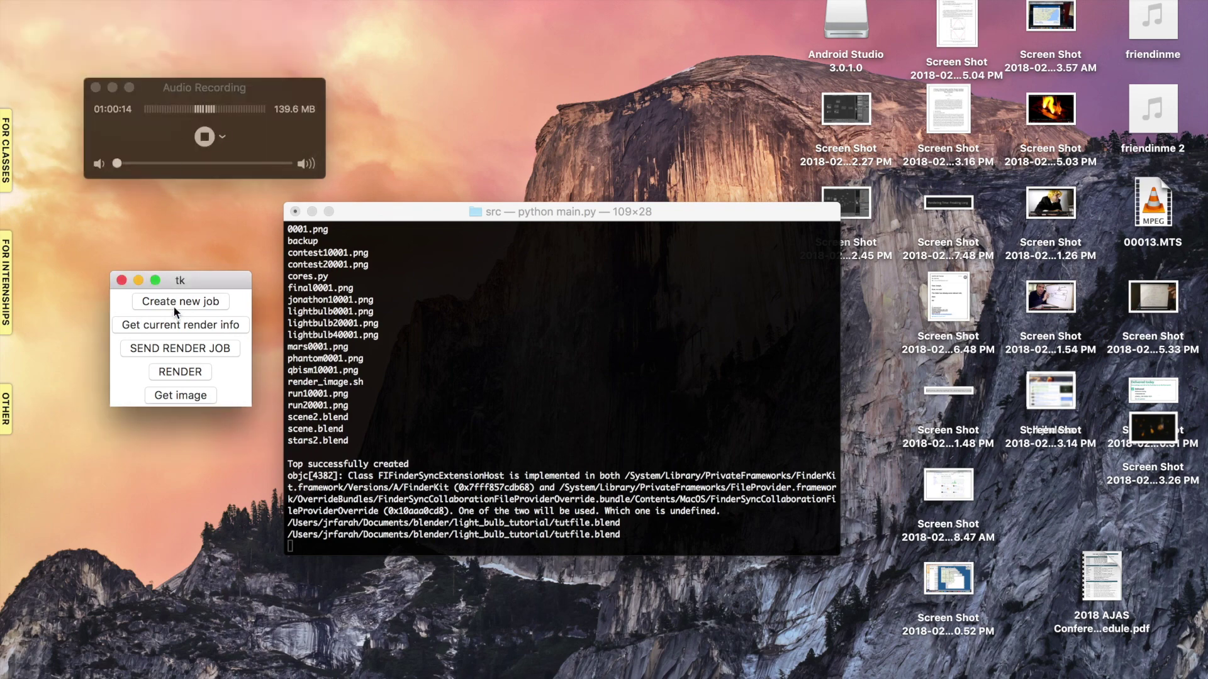
Print the current render info and send the render job to the remote computer
left_click(178, 324)
left_click(331, 526)
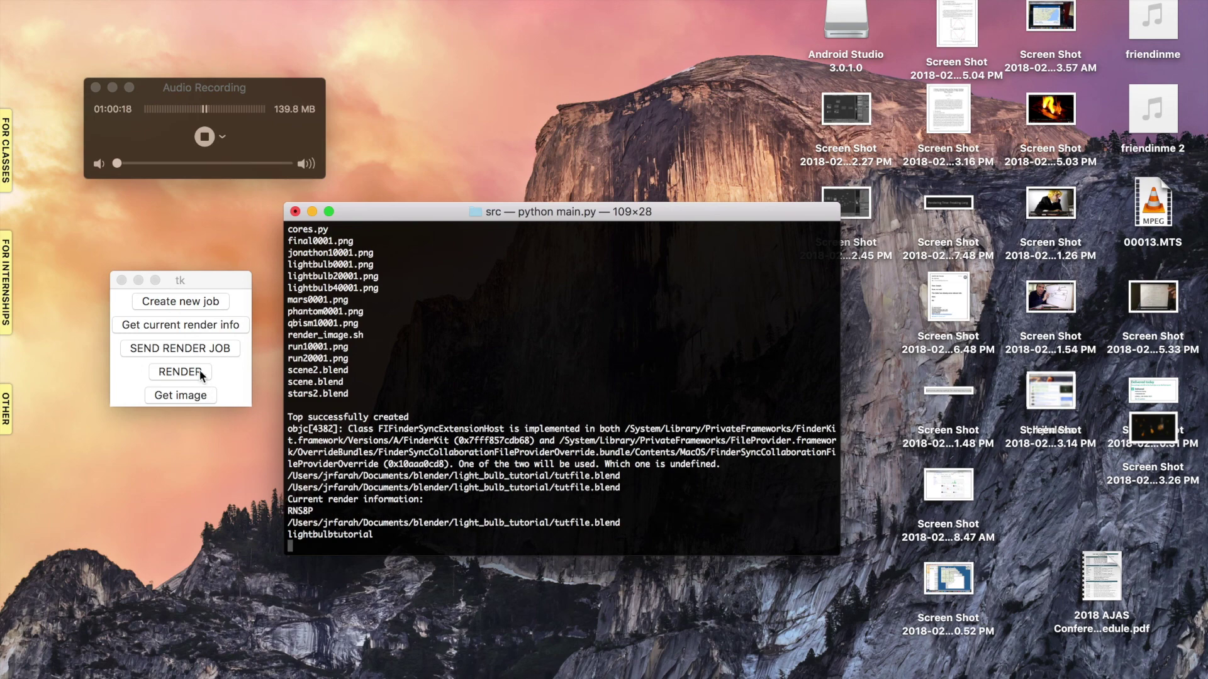
left_click(198, 347)
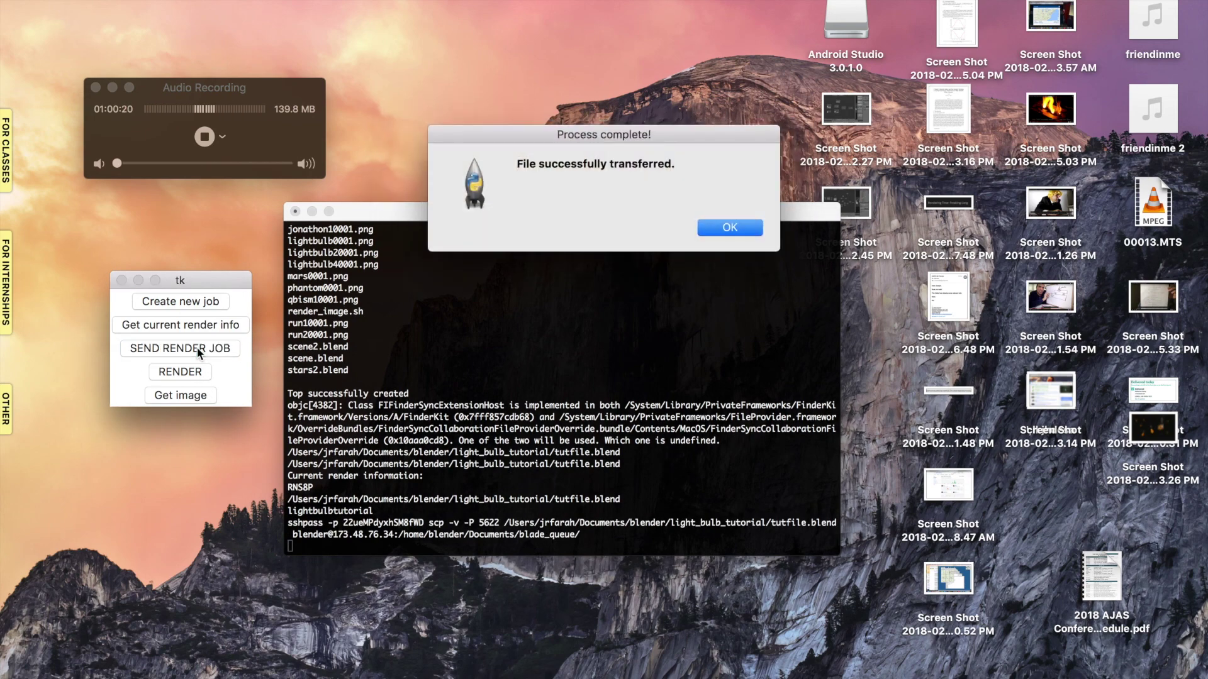
left_click(728, 229)
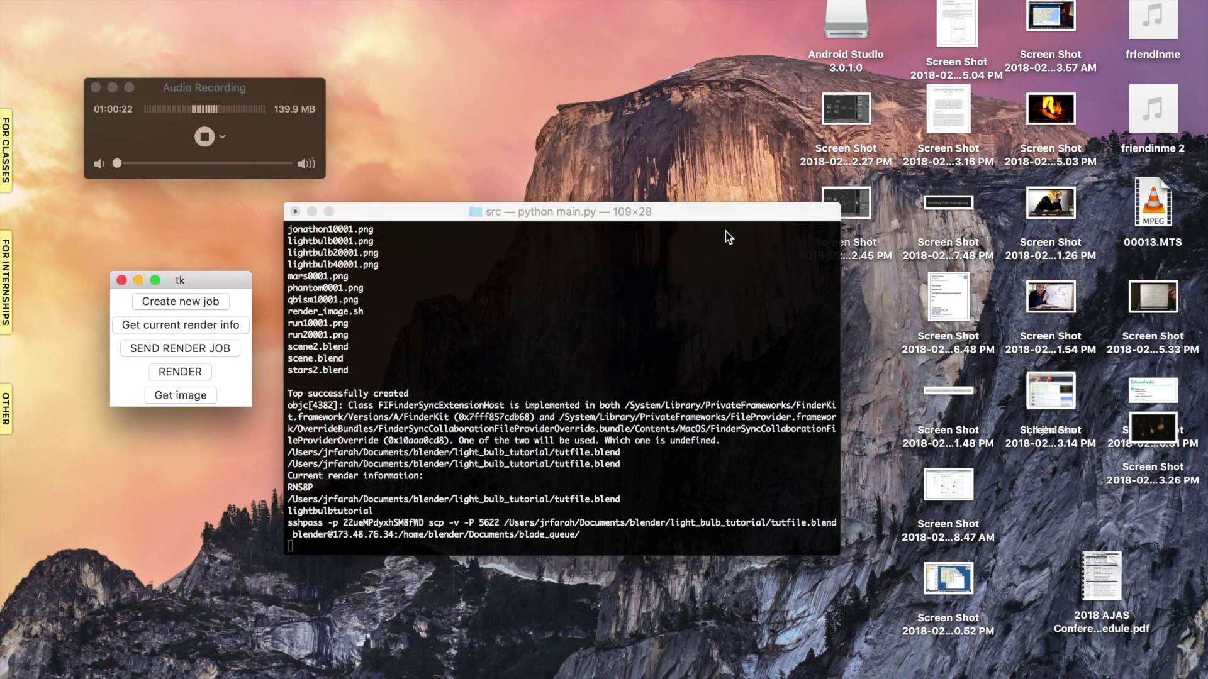
Render the sent job remotely and fetch the finished image into the light_bulb_tutorial folder
left_click(173, 374)
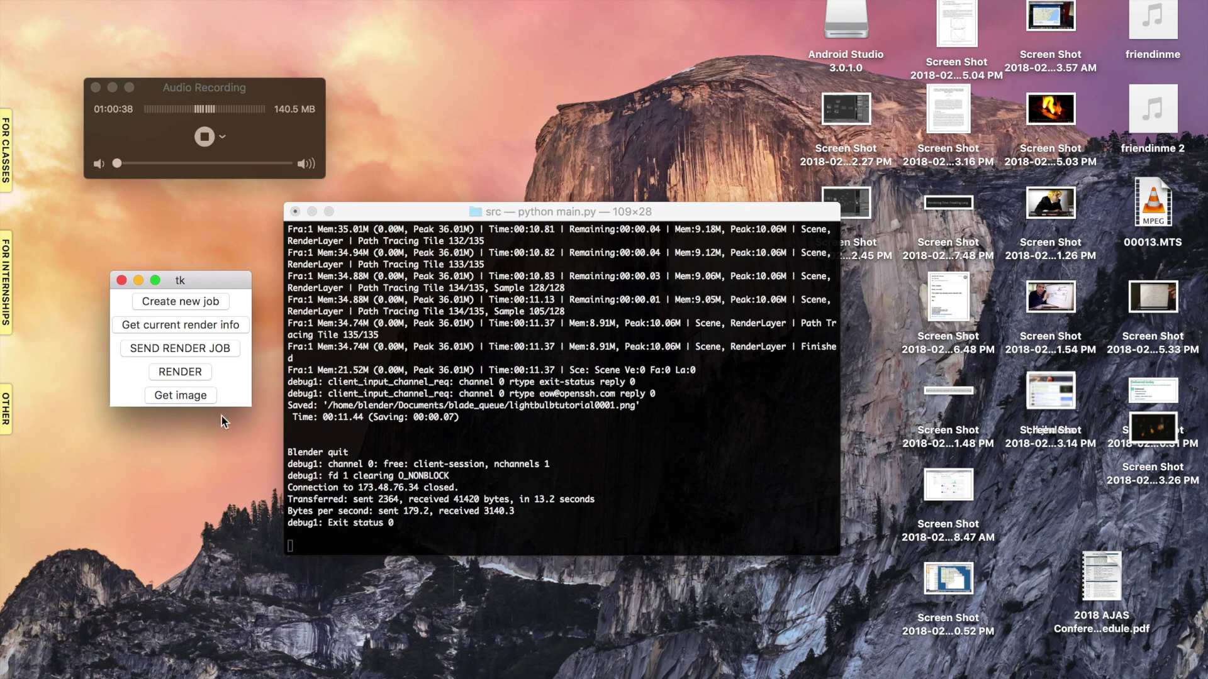
left_click(439, 497)
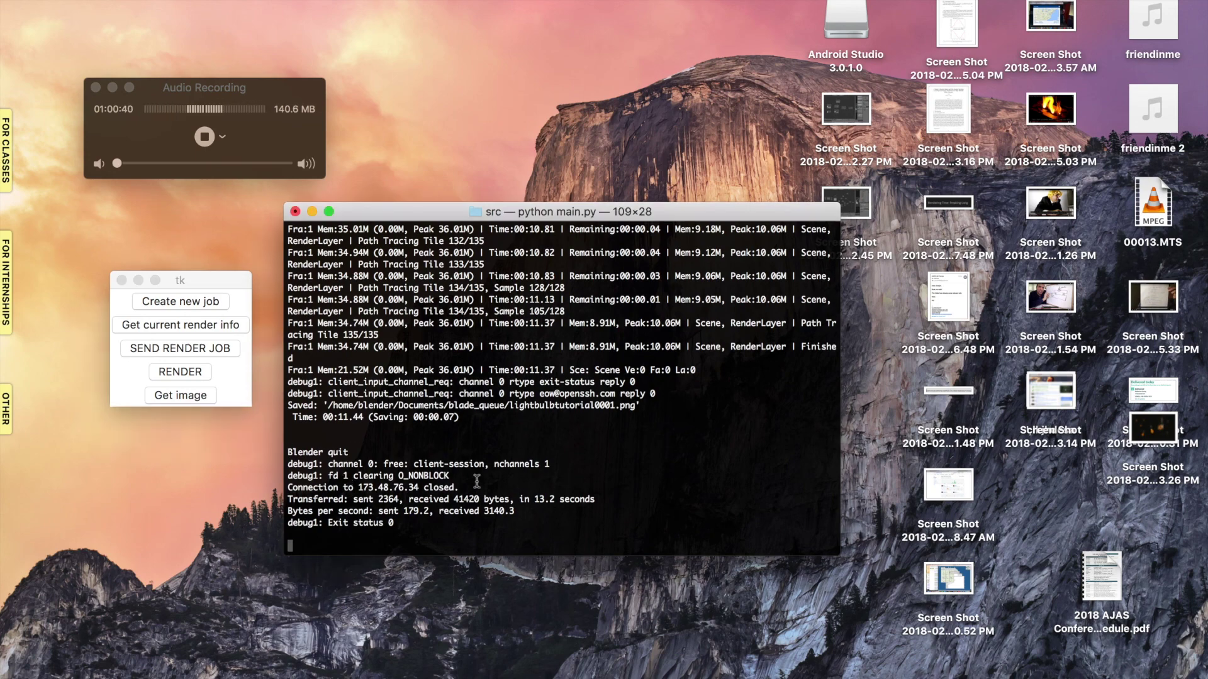
left_click(168, 394)
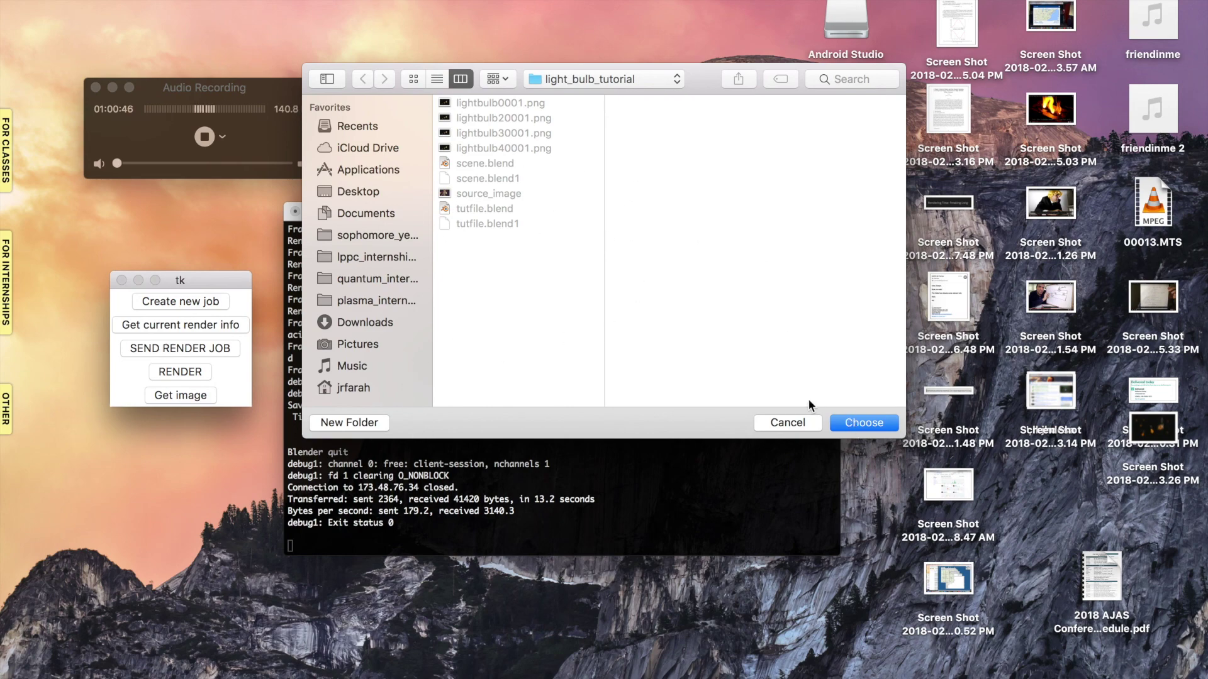
left_click(863, 423)
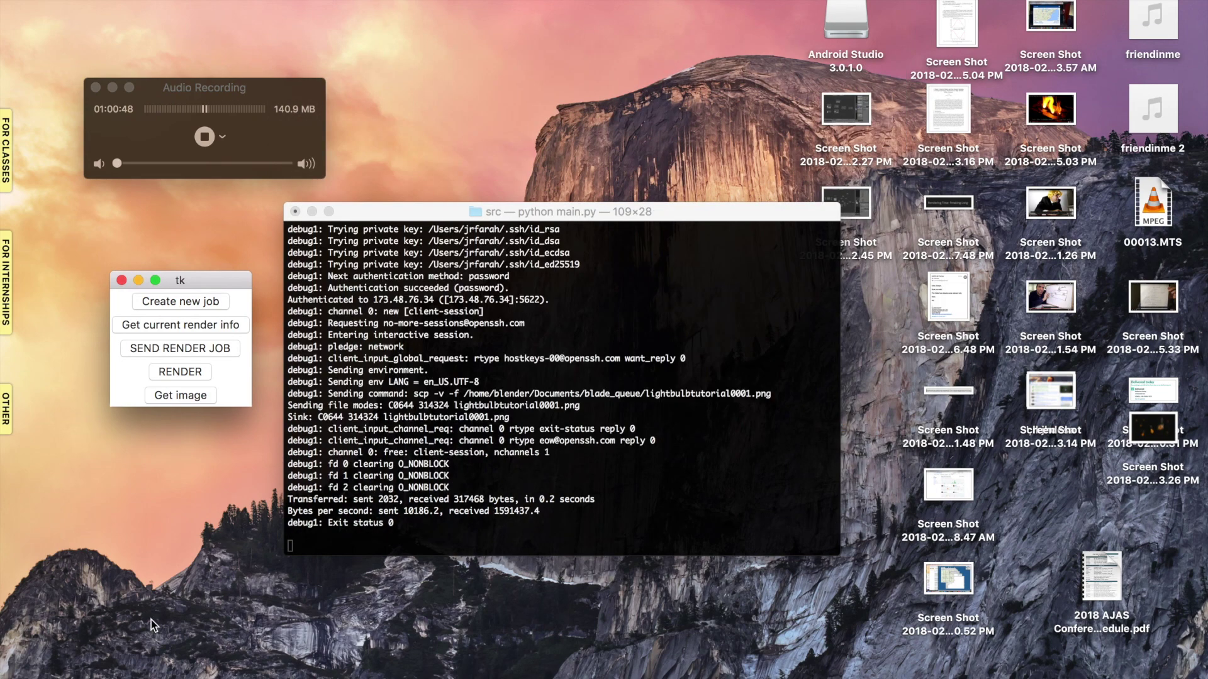
left_click(374, 443)
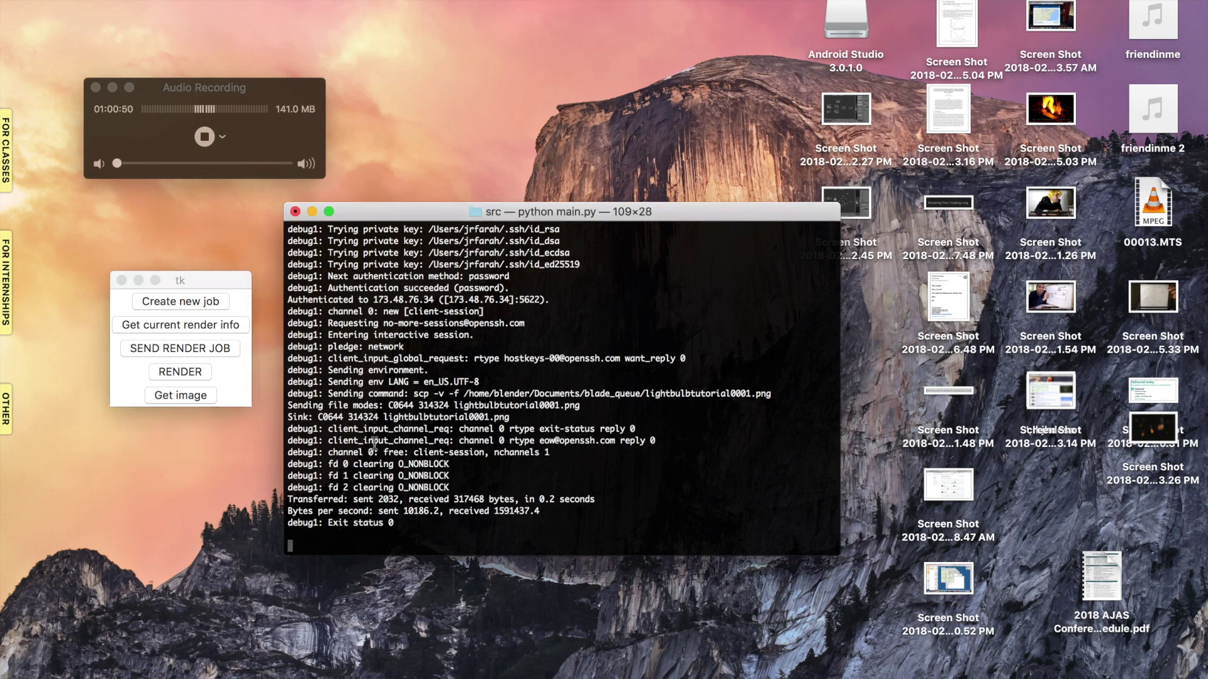
Open lightbulbtutorial0001.png from the light_bulb_tutorial folder in Finder, inspect the render and close the preview
left_click(36, 676)
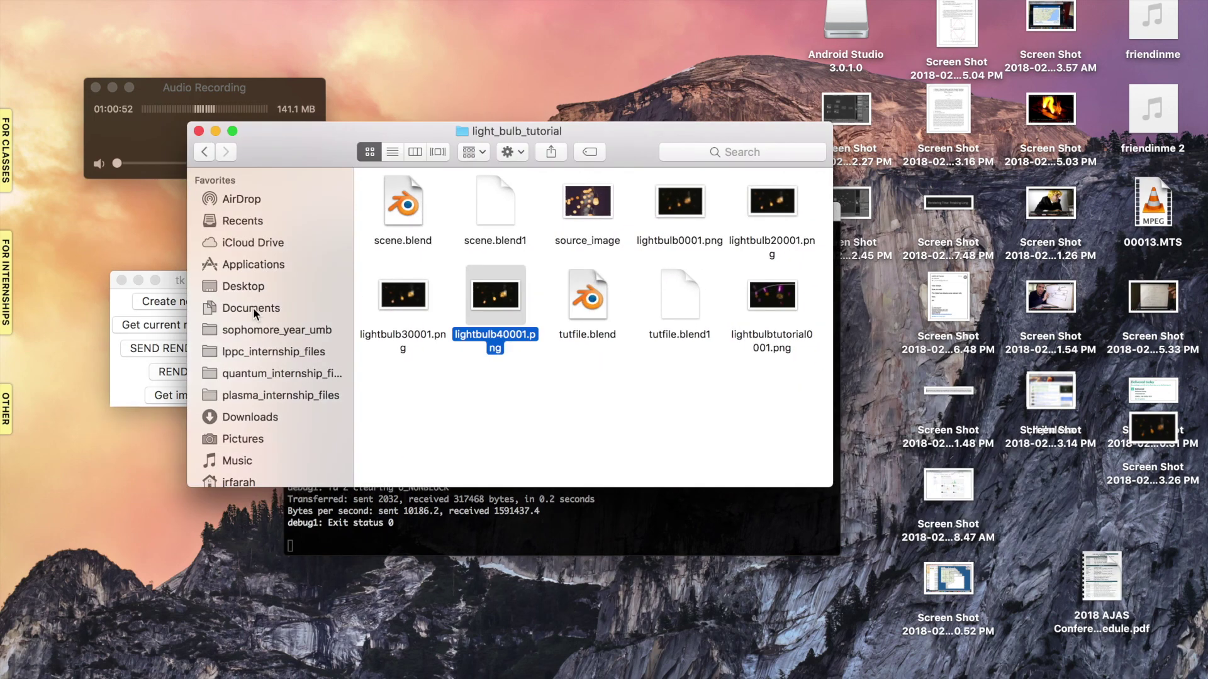
left_click(779, 305)
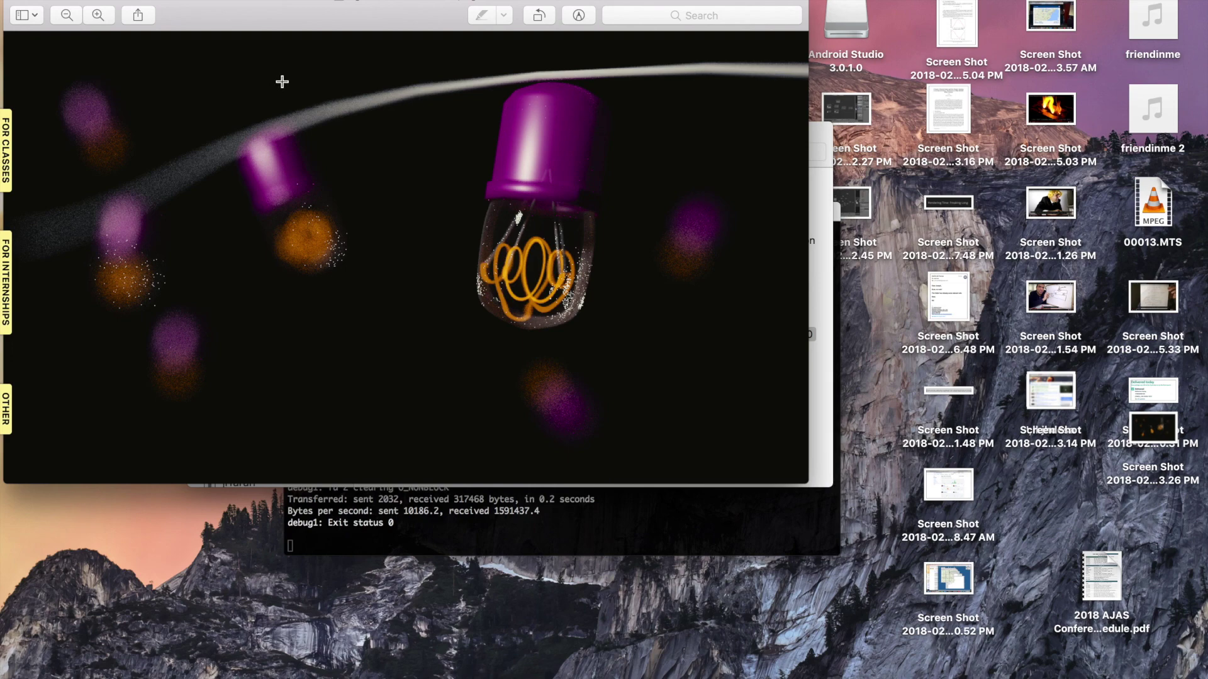
left_click(19, 0)
Switch to Blender, apply the first External Data option and save over the file
key("ctrl+Right")
key("ctrl+Left")
key("ctrl+Right")
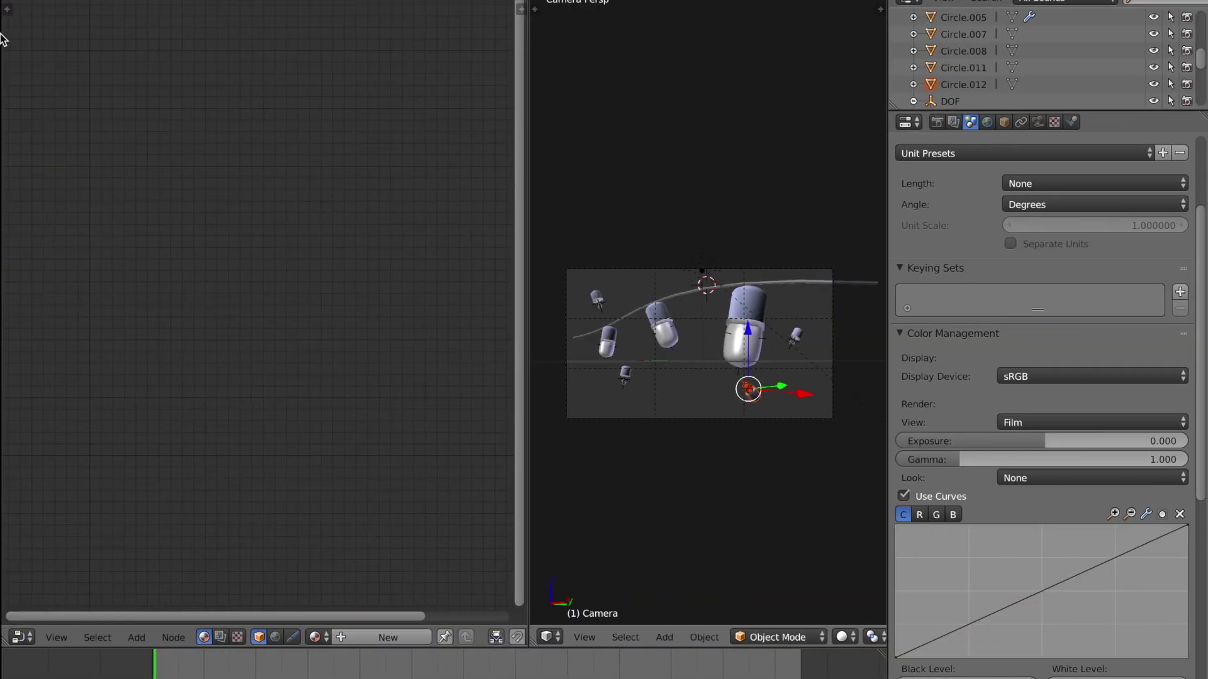
left_click(52, 1)
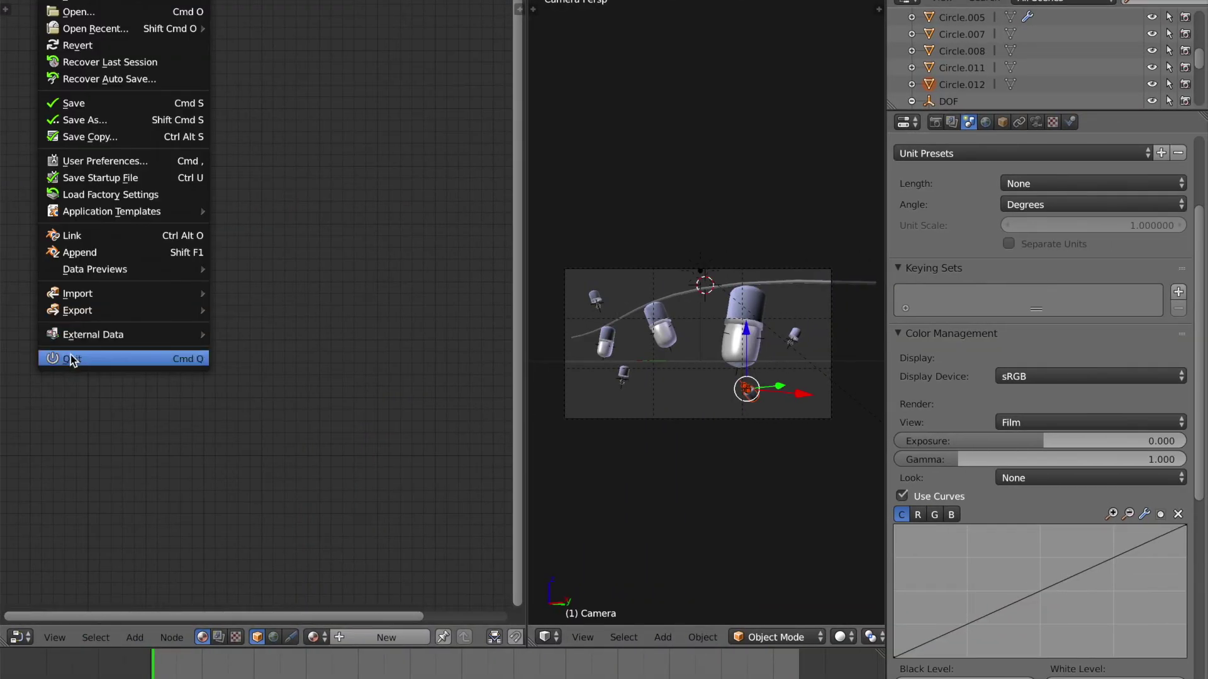
mouse_move(70, 335)
left_click(241, 339)
key("super+s")
left_click(244, 341)
key("ctrl+Left")
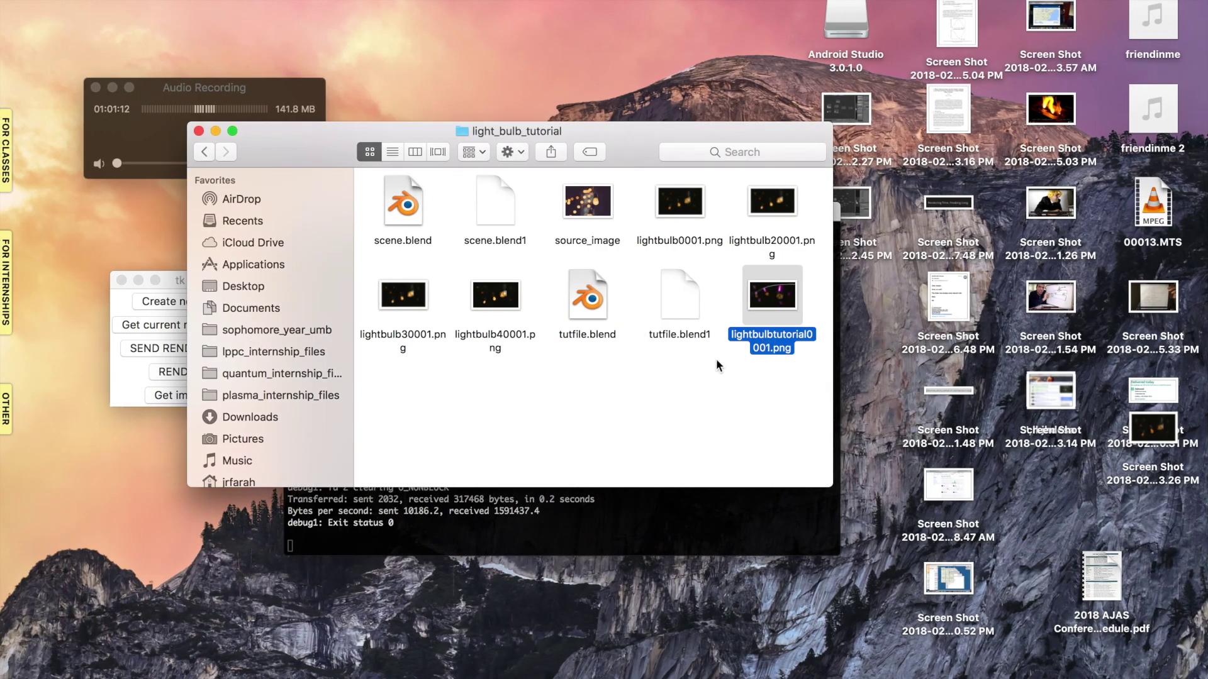
Switch back to Blender, show the scene's render settings and render the image locally
left_click(150, 294)
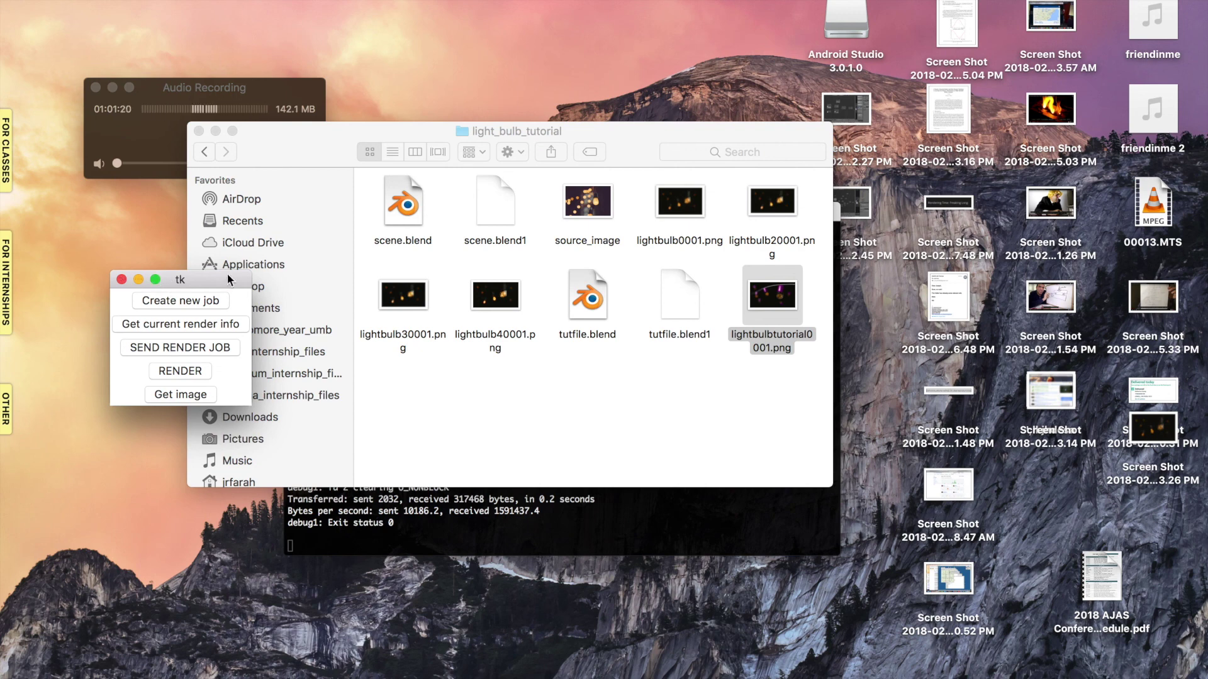
key("ctrl+Right")
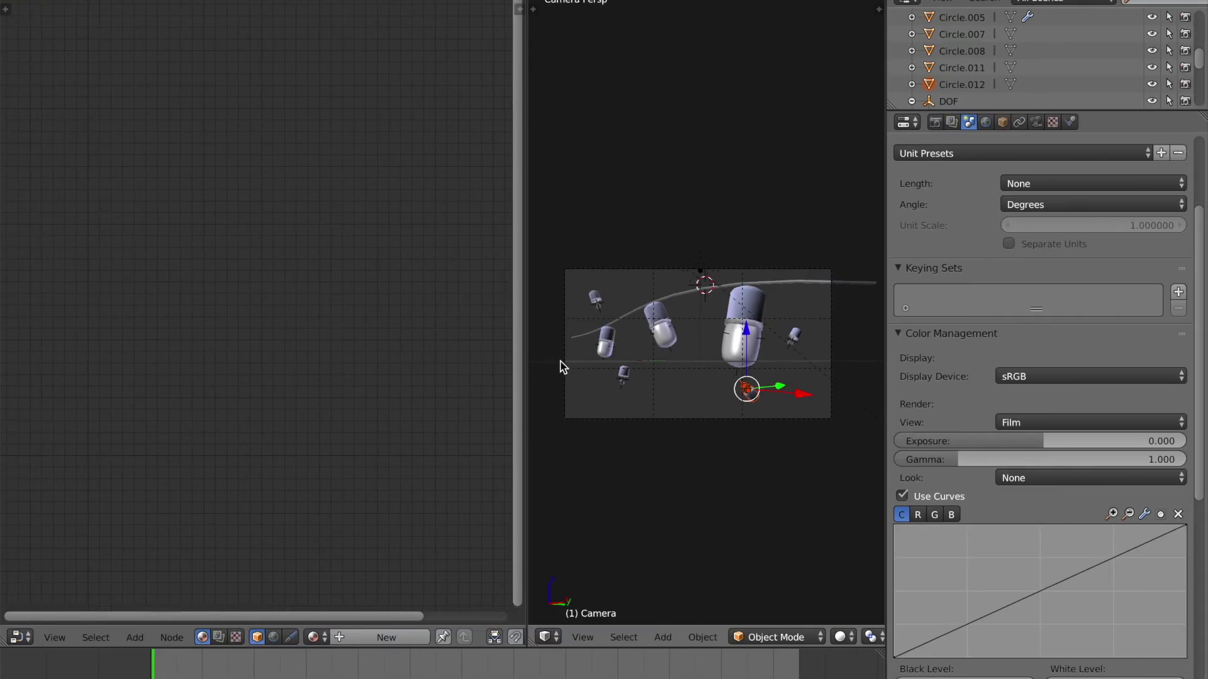
left_click(935, 122)
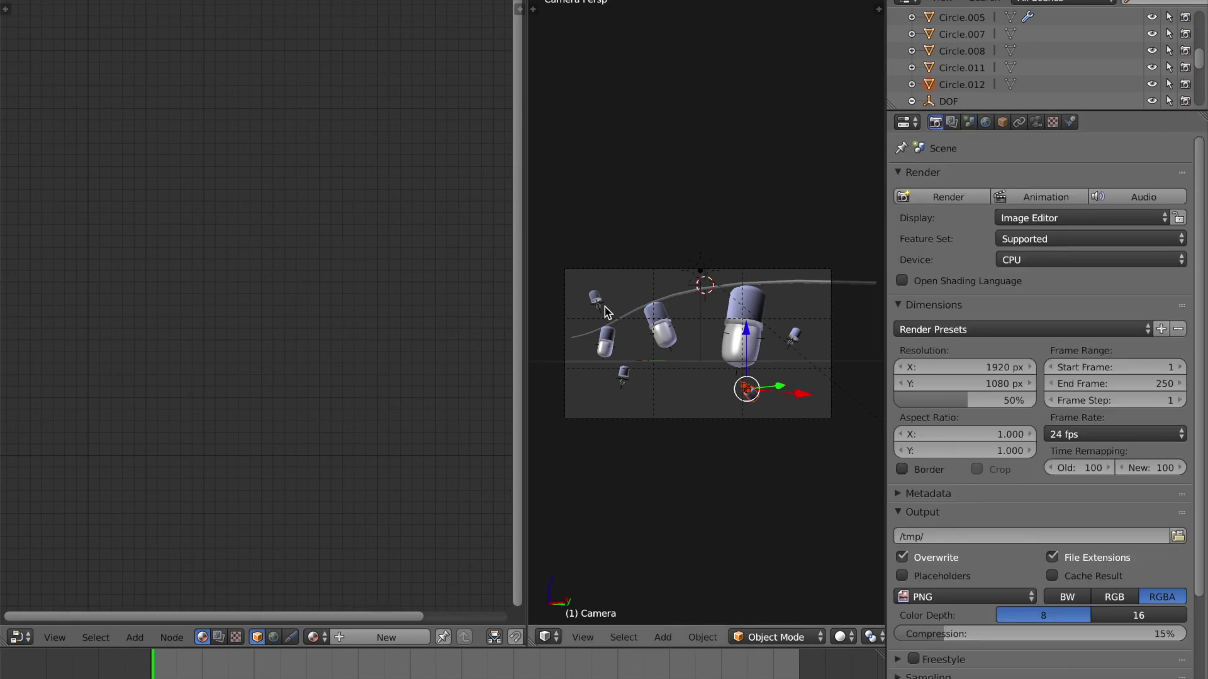
key("F12")
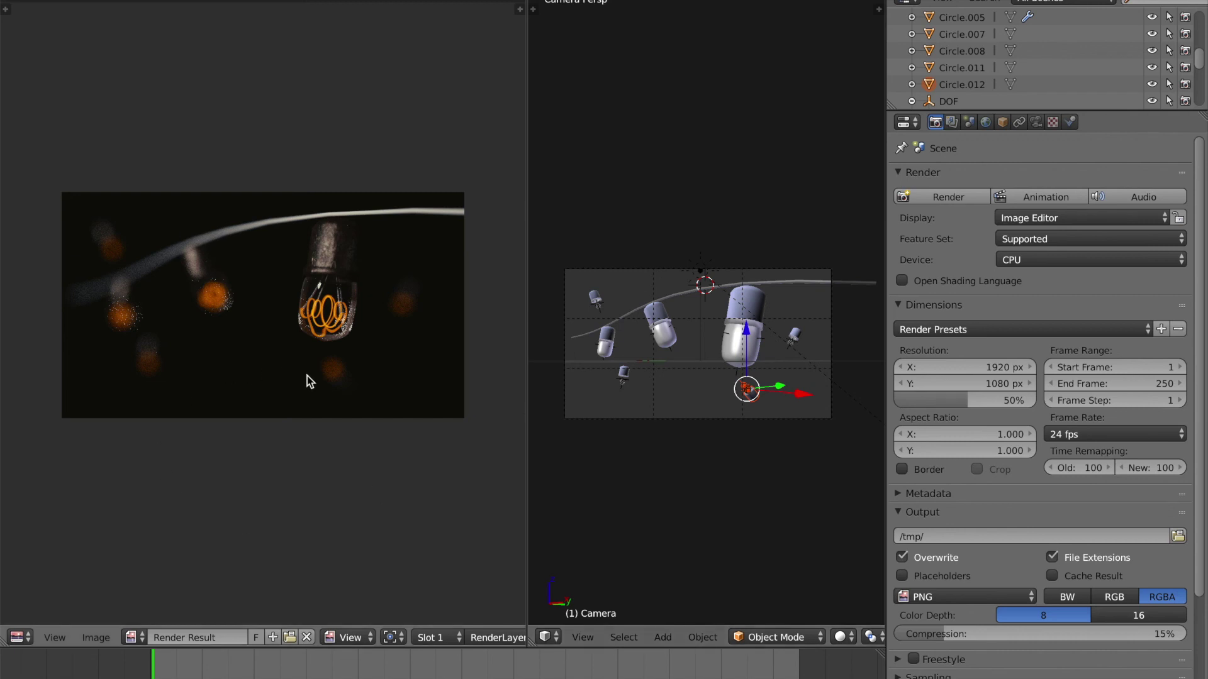
Change the 3D View area to a widened UV/Image Editor showing the Render Result
left_click(546, 637)
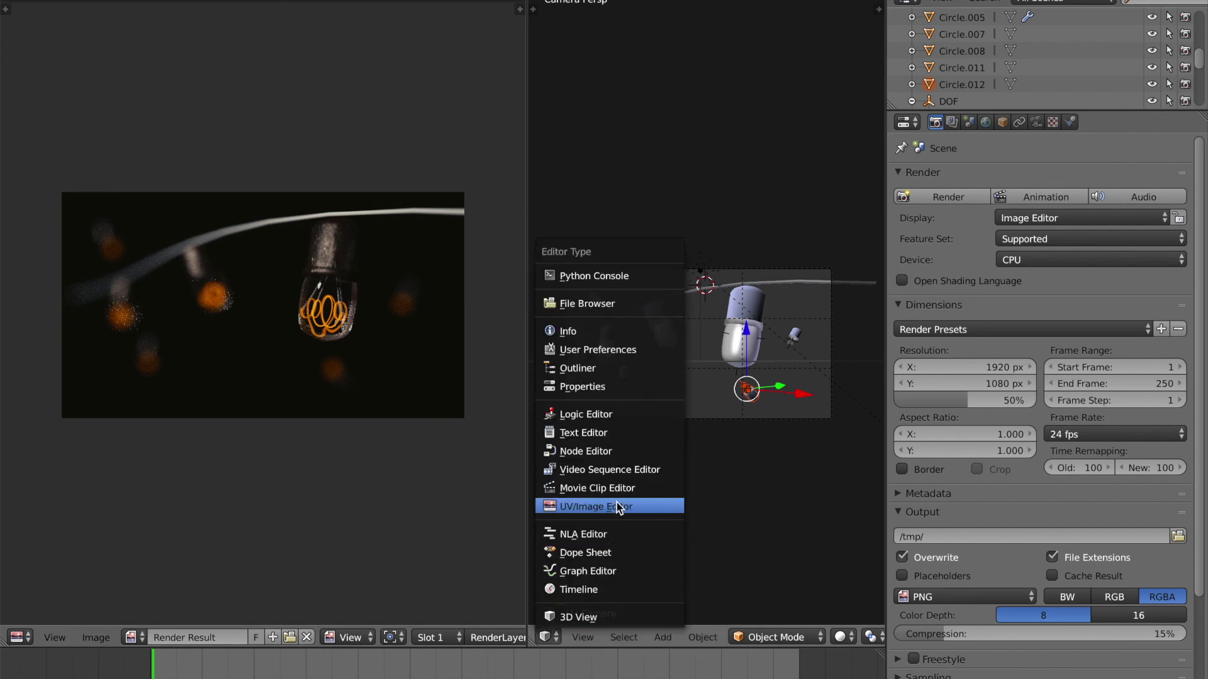
left_click(640, 503)
left_click_drag(879, 415, 1136, 377)
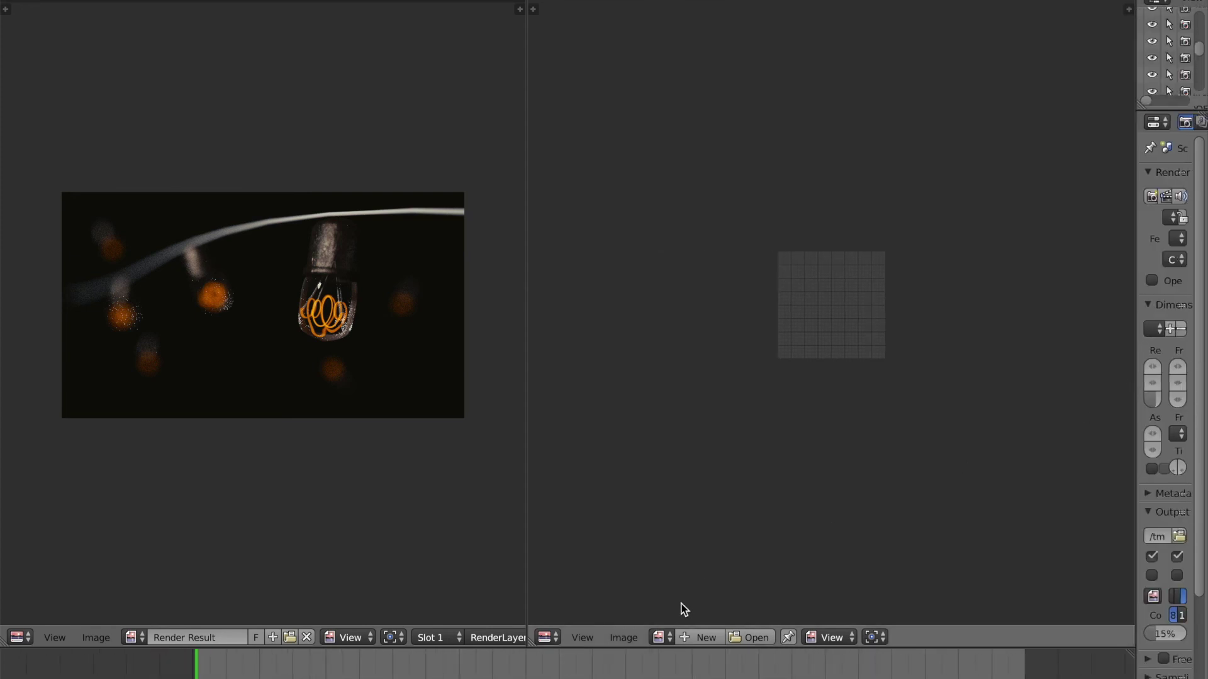
left_click(661, 637)
left_click(725, 488)
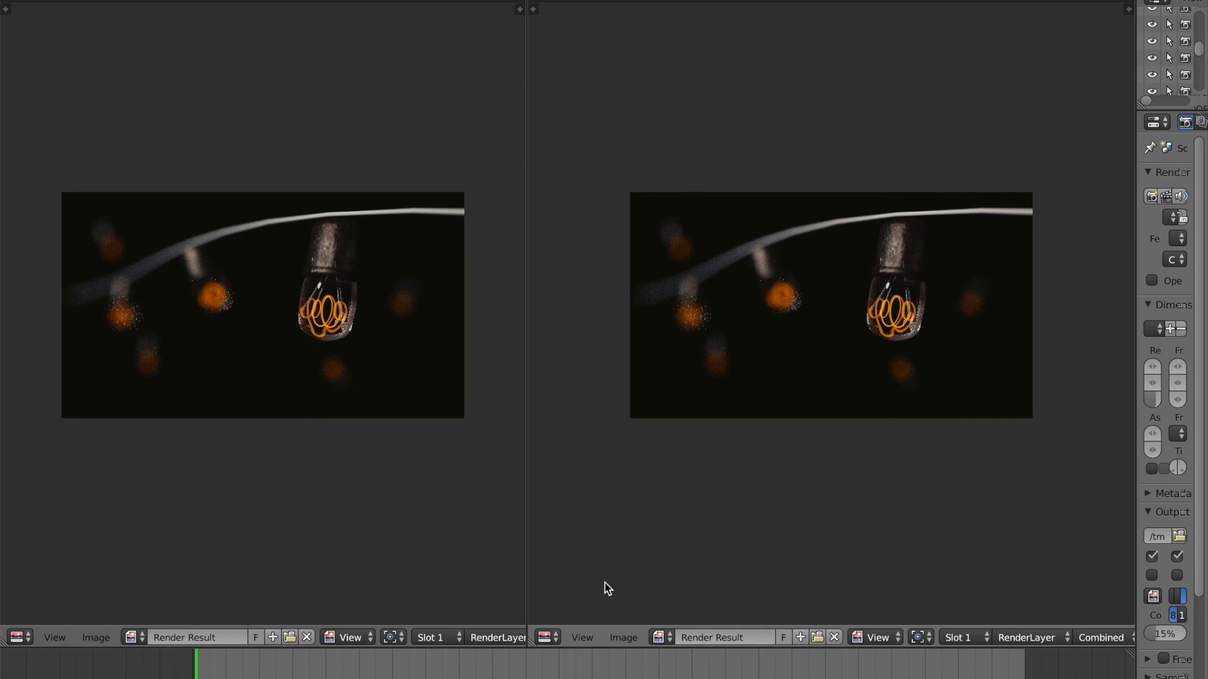
Change the other image area to the Node Editor, show the compositing nodes and enable Use Nodes
left_click(20, 636)
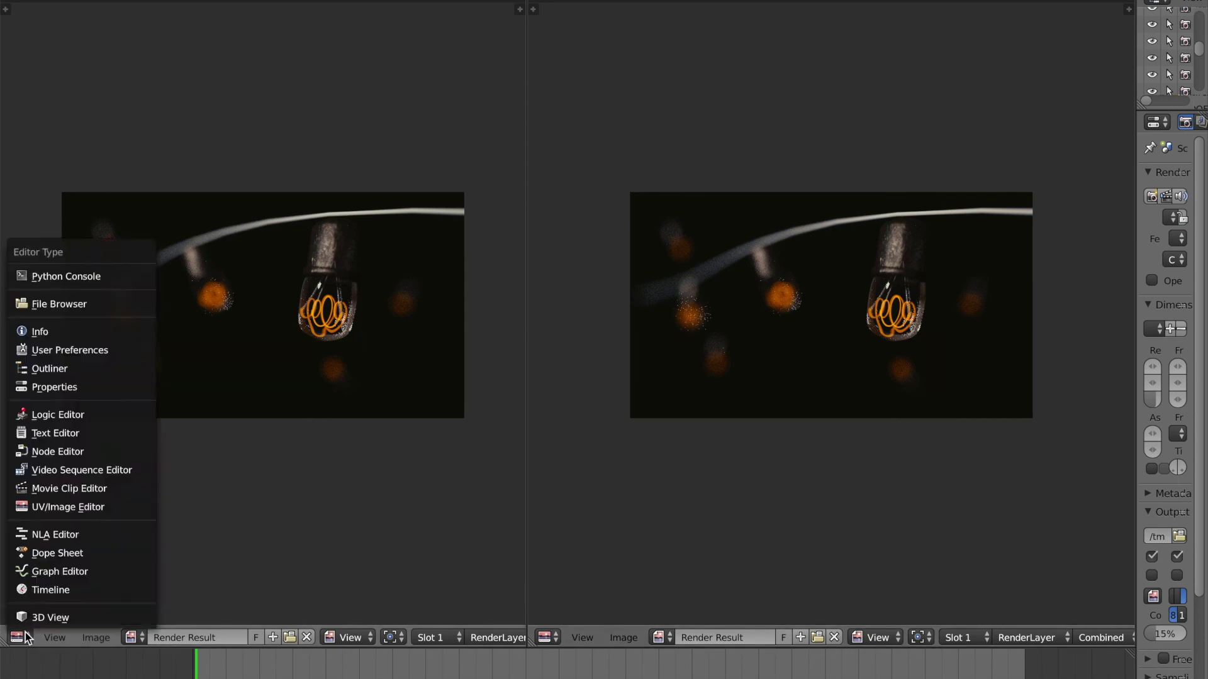
left_click(21, 637)
left_click(21, 637)
left_click(71, 450)
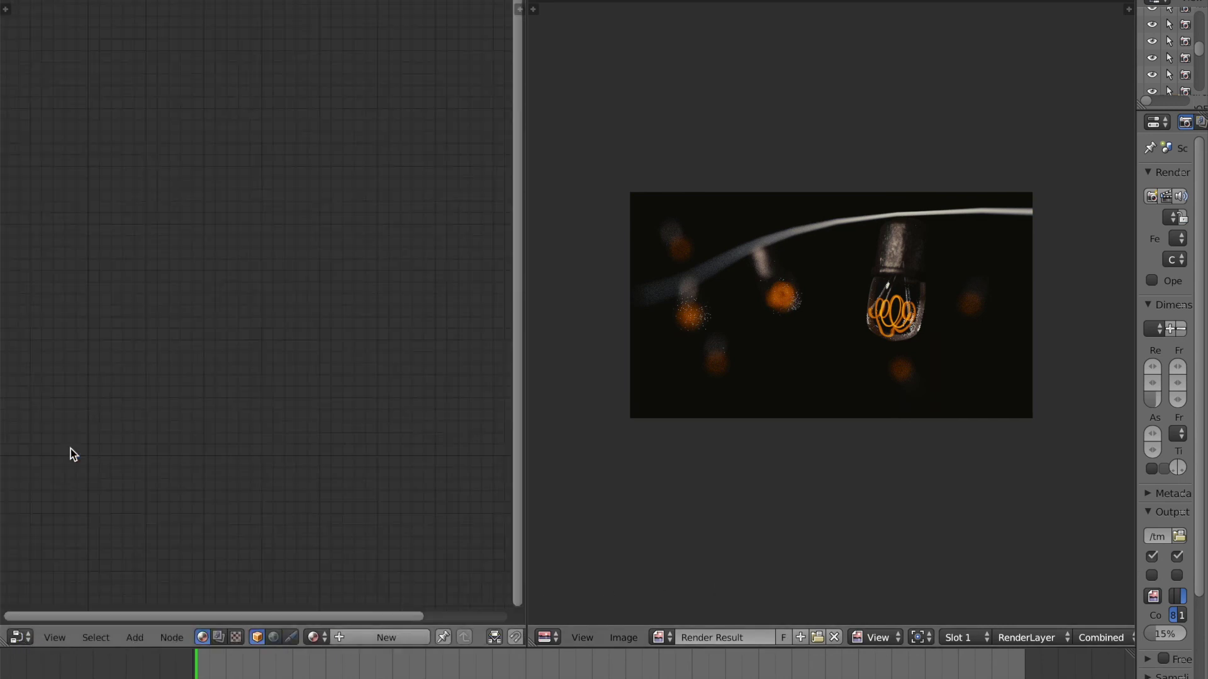
left_click(218, 638)
left_click(257, 638)
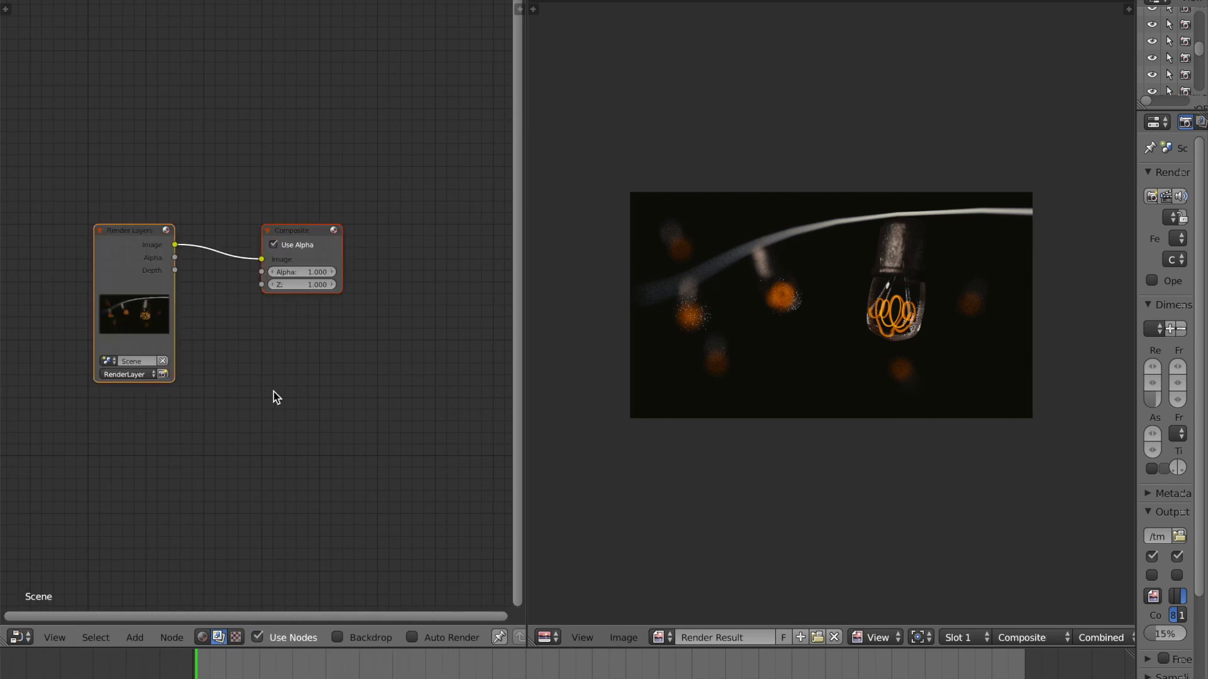
Move the Render Layers and Composite nodes farther apart and save over the file
left_click_drag(134, 232, 106, 234)
left_click_drag(309, 229, 361, 203)
key("ctrl+s")
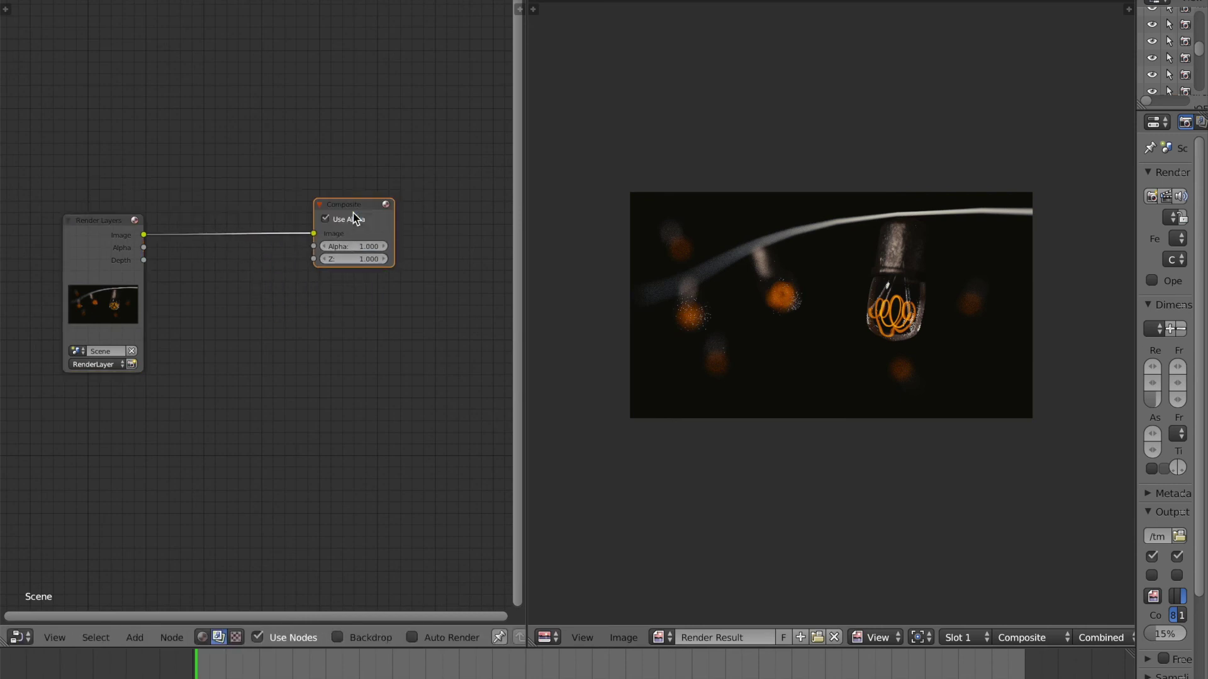
left_click(353, 215)
Save over the file again and examine the Render Result's bulbs close up
scroll(732, 274, "up", 4)
scroll(732, 274, "down", 1)
key("ctrl+s")
left_click(732, 274)
scroll(911, 265, "up", 2)
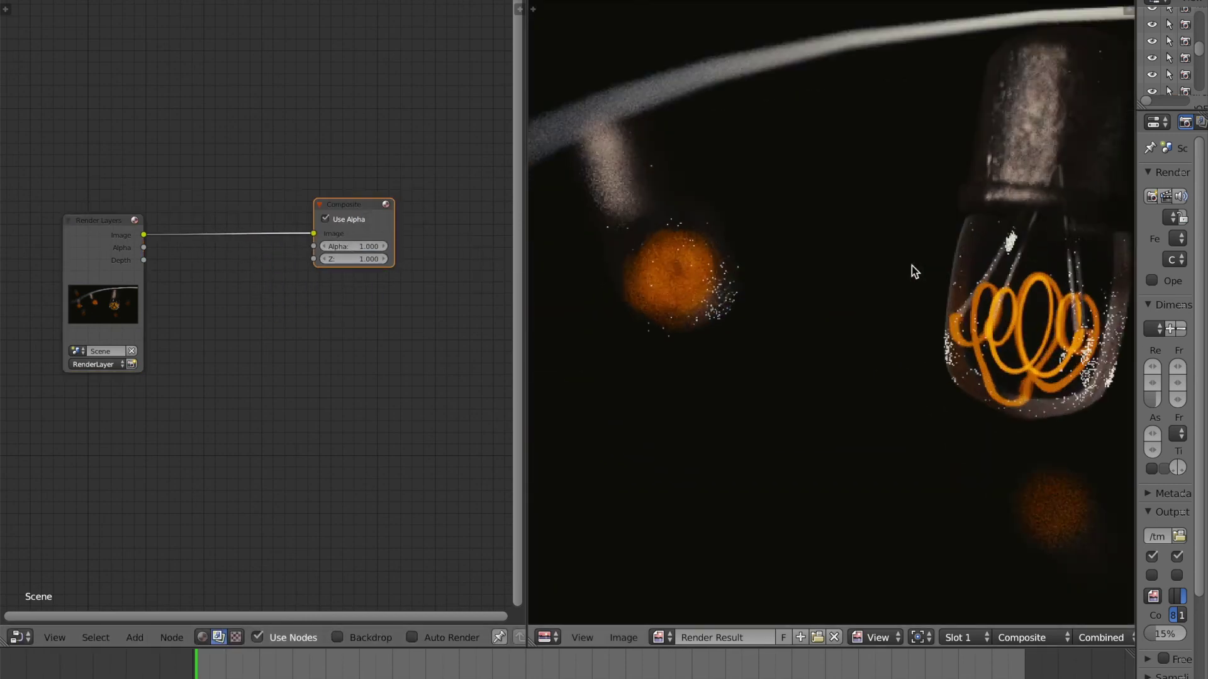
Examine the Render Result's bulbs at different scales and check the Sampling settings of the render
scroll(749, 361, "up", 1)
scroll(768, 359, "down", 4)
scroll(904, 307, "up", 3)
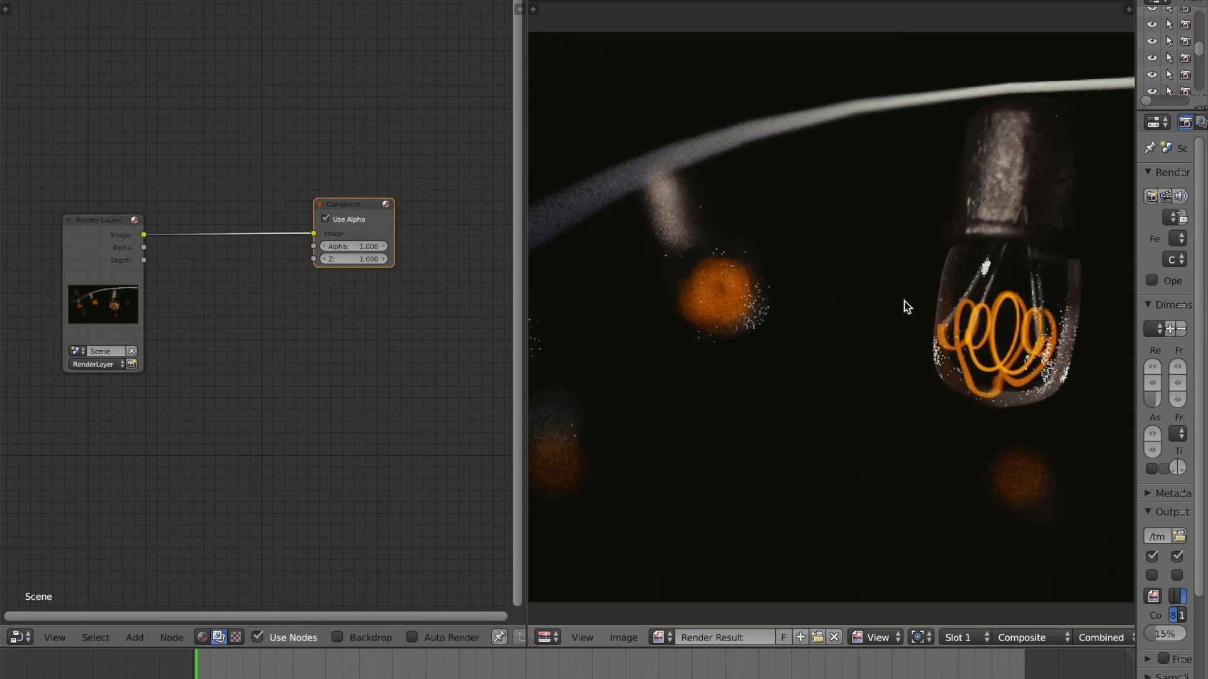
scroll(975, 294, "down", 3)
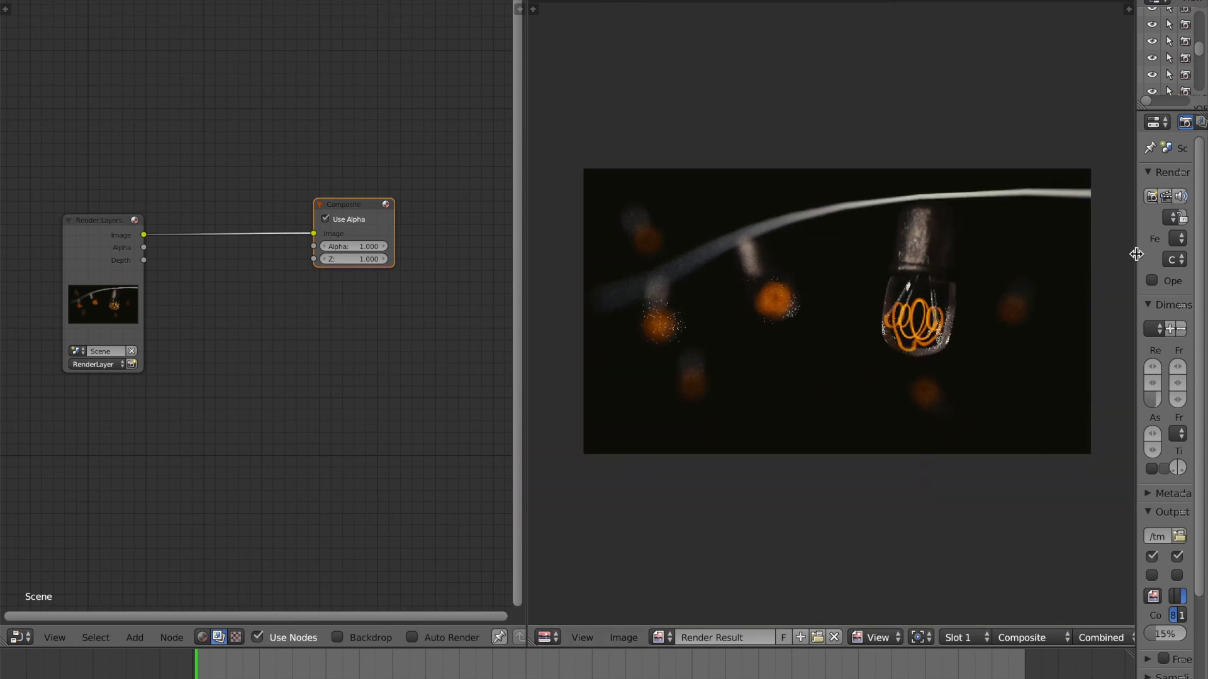
left_click_drag(1136, 254, 904, 254)
scroll(972, 411, "down", 5)
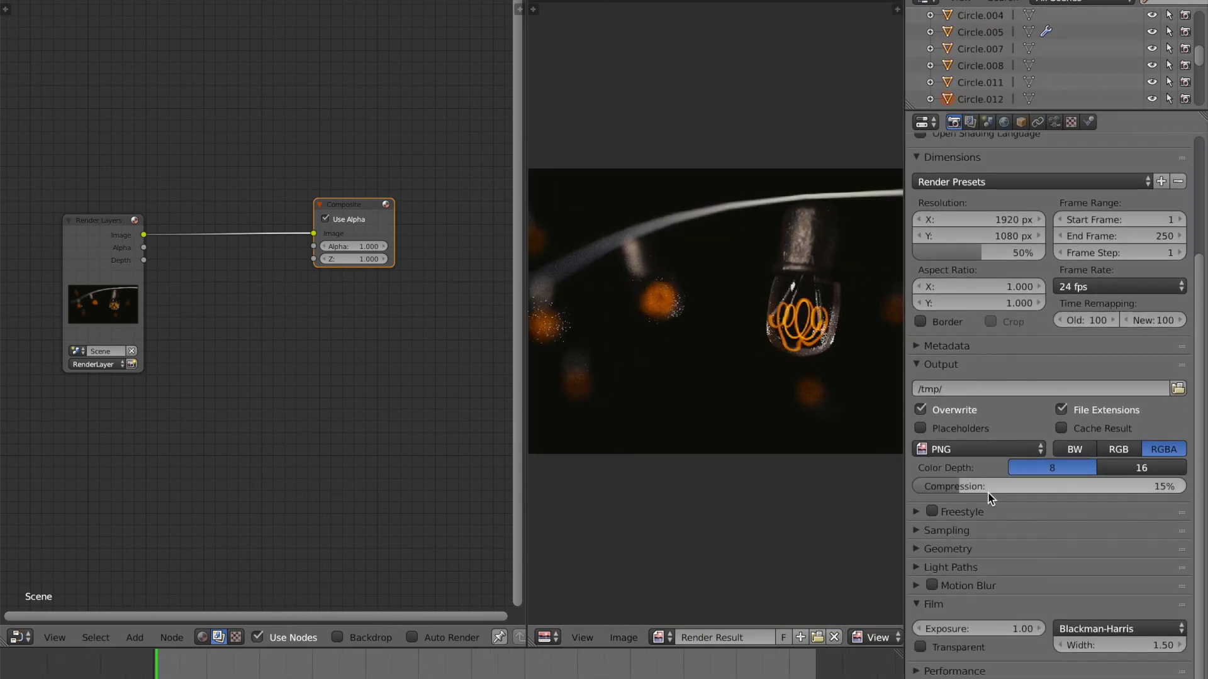
left_click(946, 531)
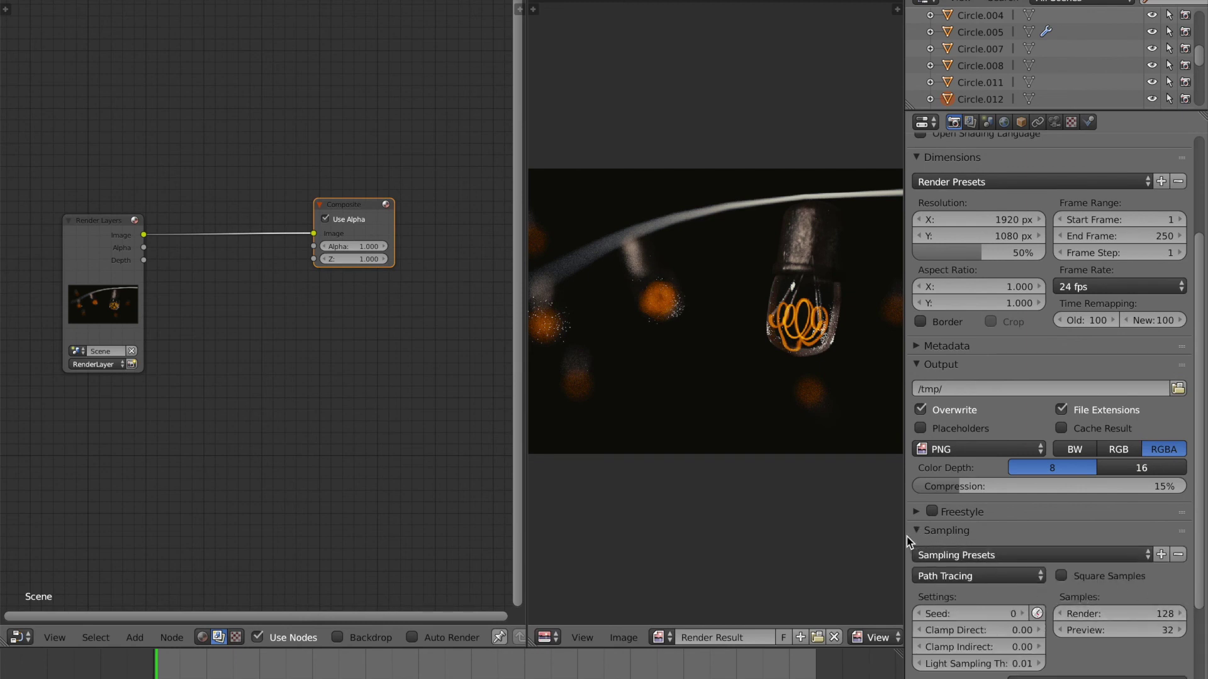
left_click_drag(905, 538, 1076, 539)
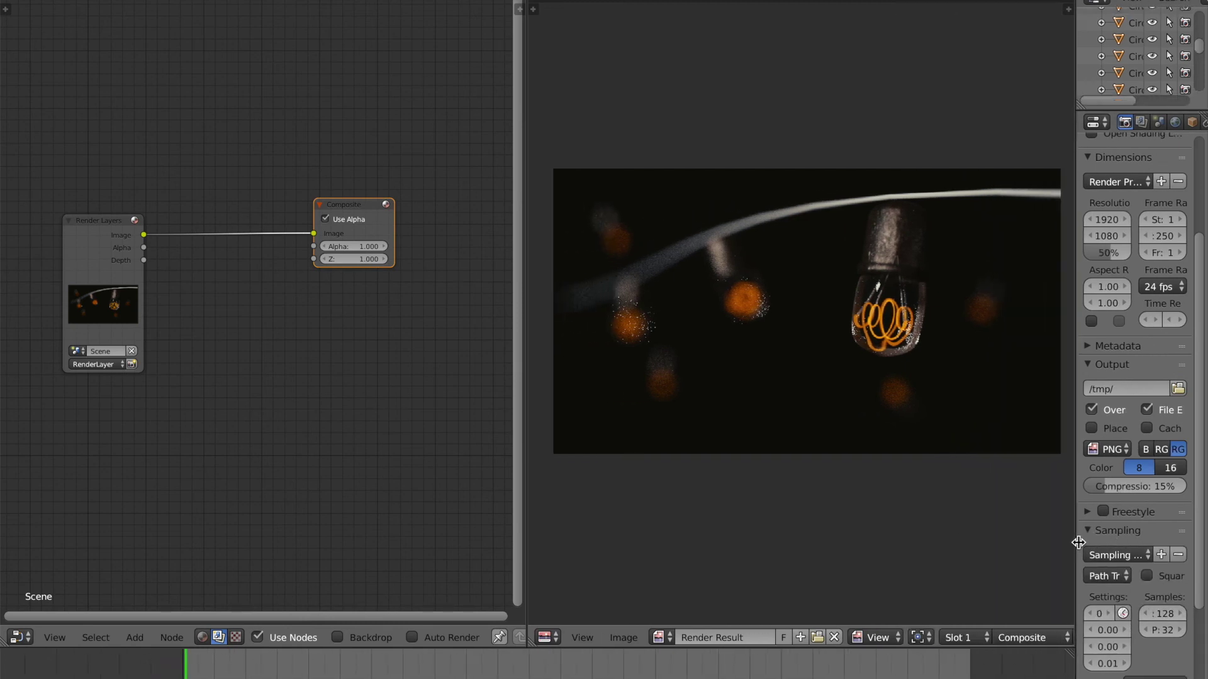
Save over the current file twice
key("ctrl+s")
left_click(966, 417)
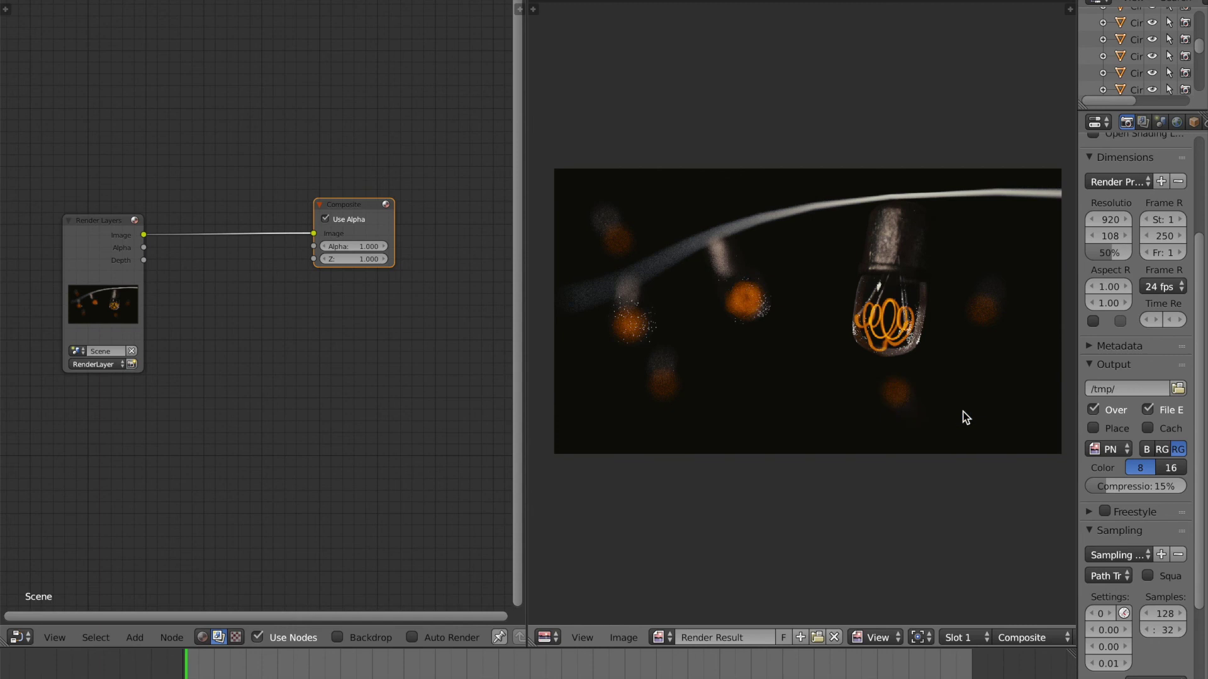
key("ctrl+s")
left_click(957, 421)
Move the Composite node farther from Render Layers and insert a Glare node into the link between them
scroll(390, 244, "down", 1)
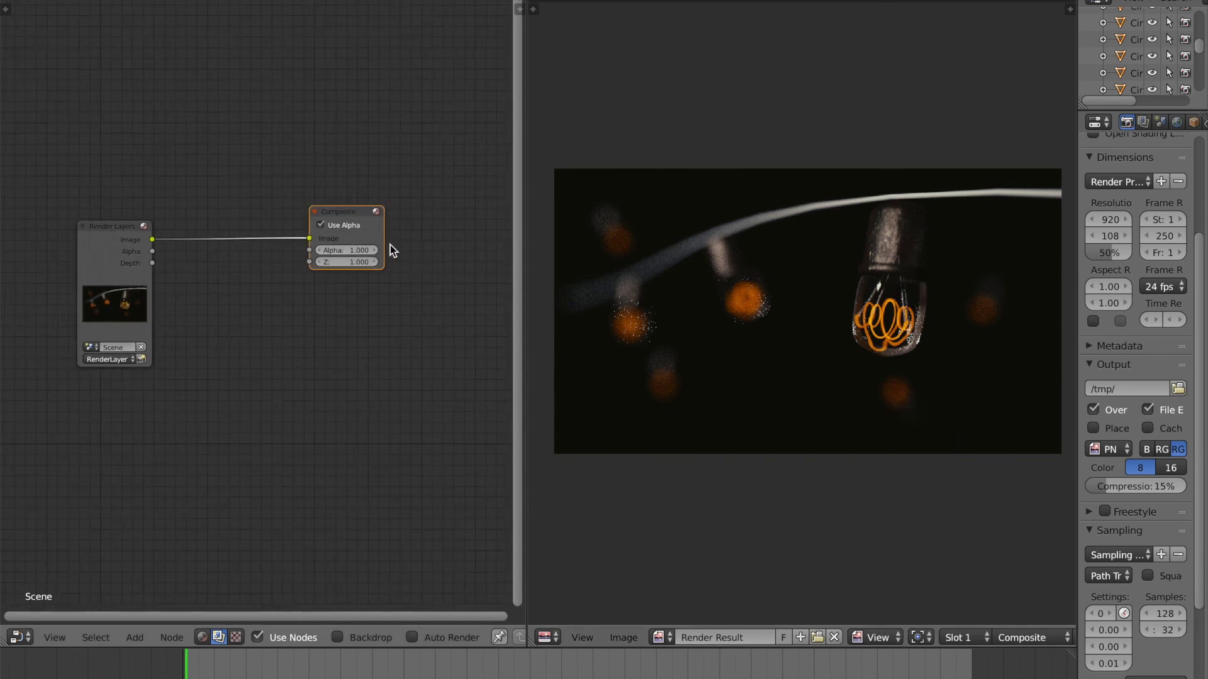
scroll(619, 266, "up", 1)
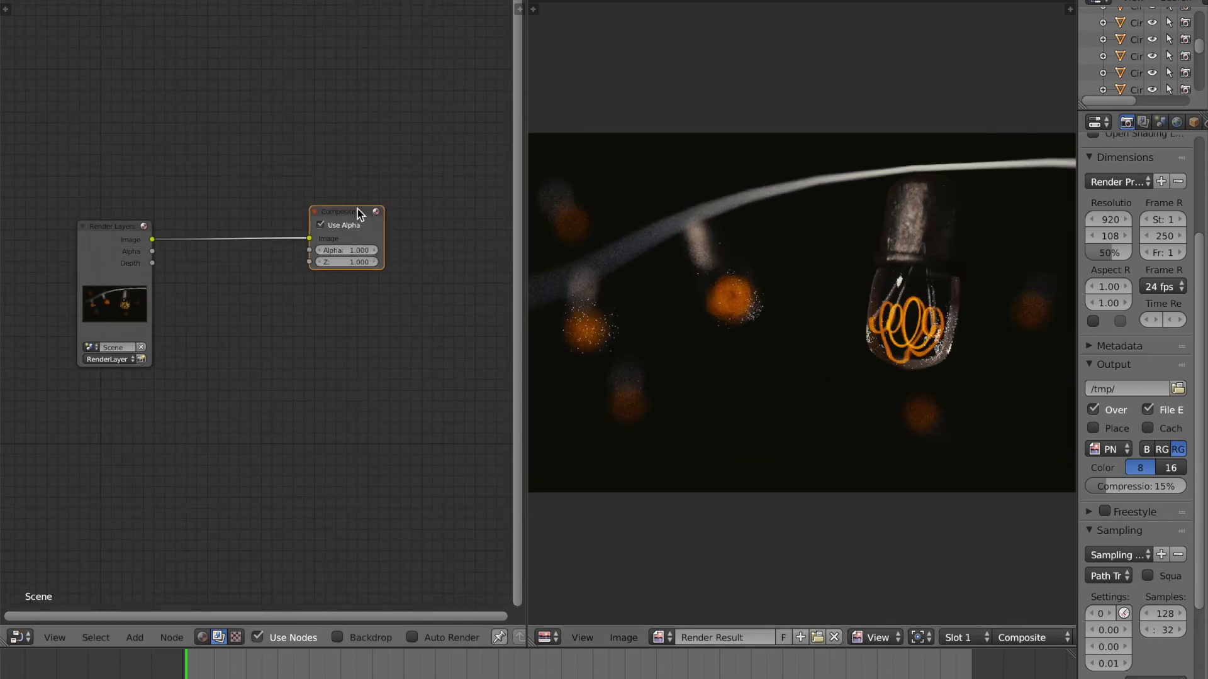
left_click_drag(358, 210, 459, 259)
key("shift+a")
left_click(459, 259)
type("glare")
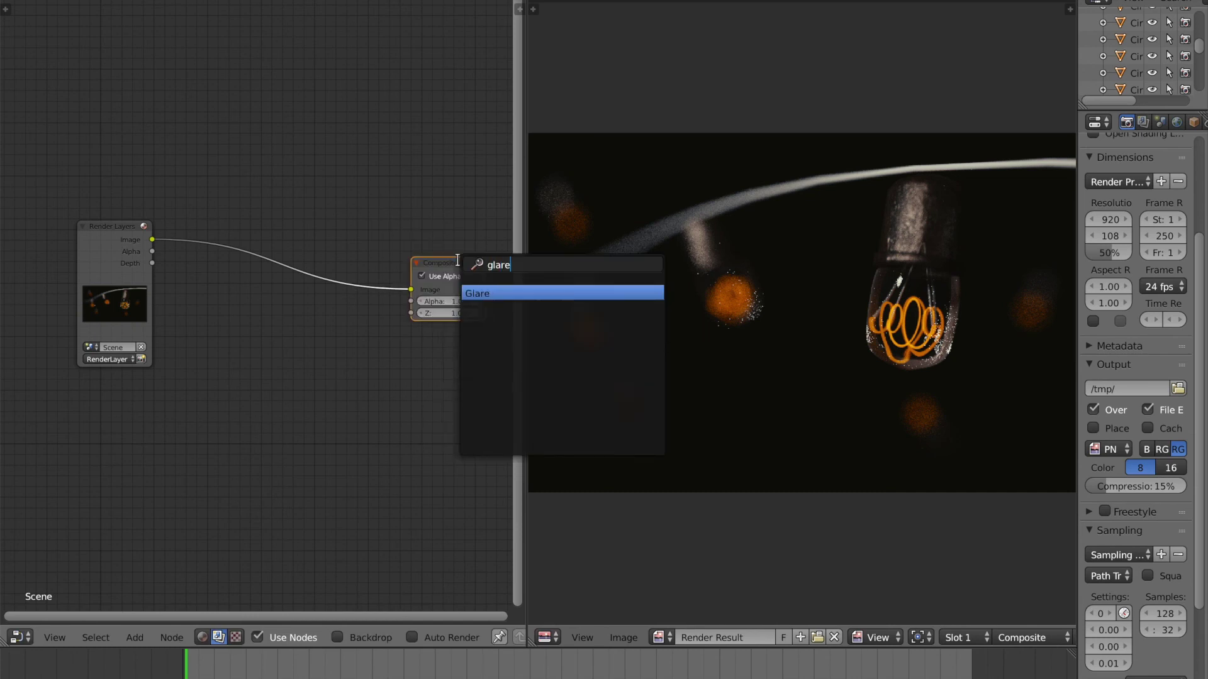
key("Return")
left_click(184, 206)
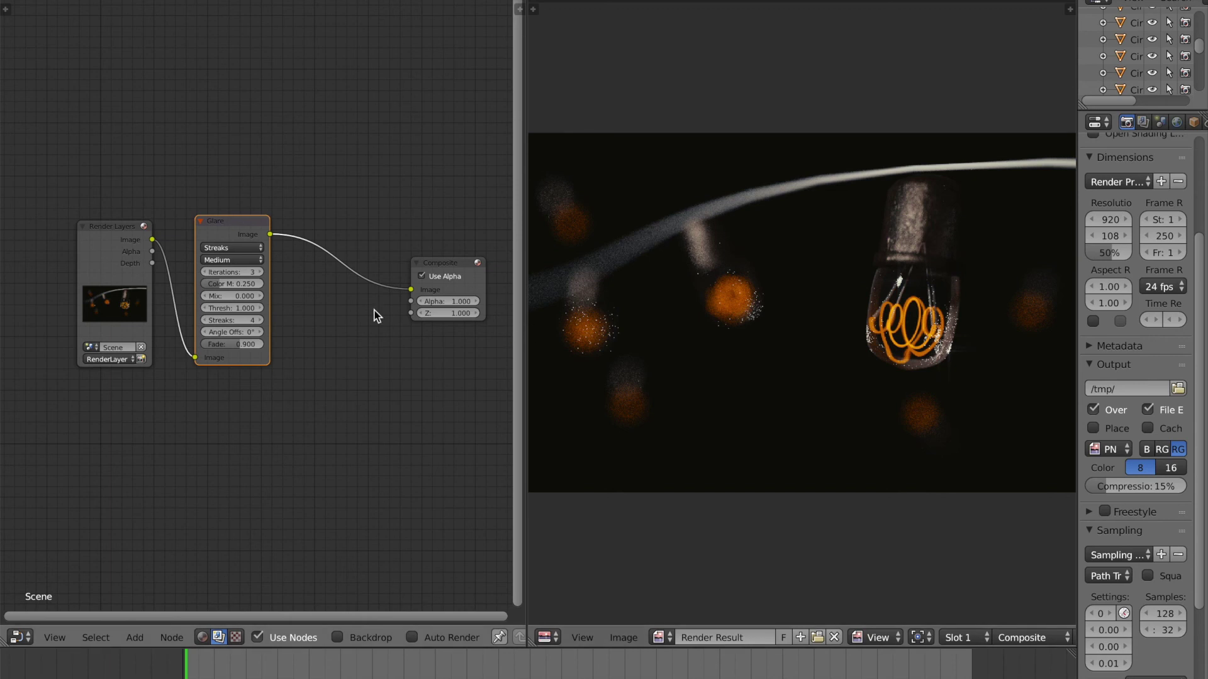
Set the Streaks Glare node's threshold to 0
scroll(252, 293, "up", 1)
left_click(246, 308)
type("0")
key("Return")
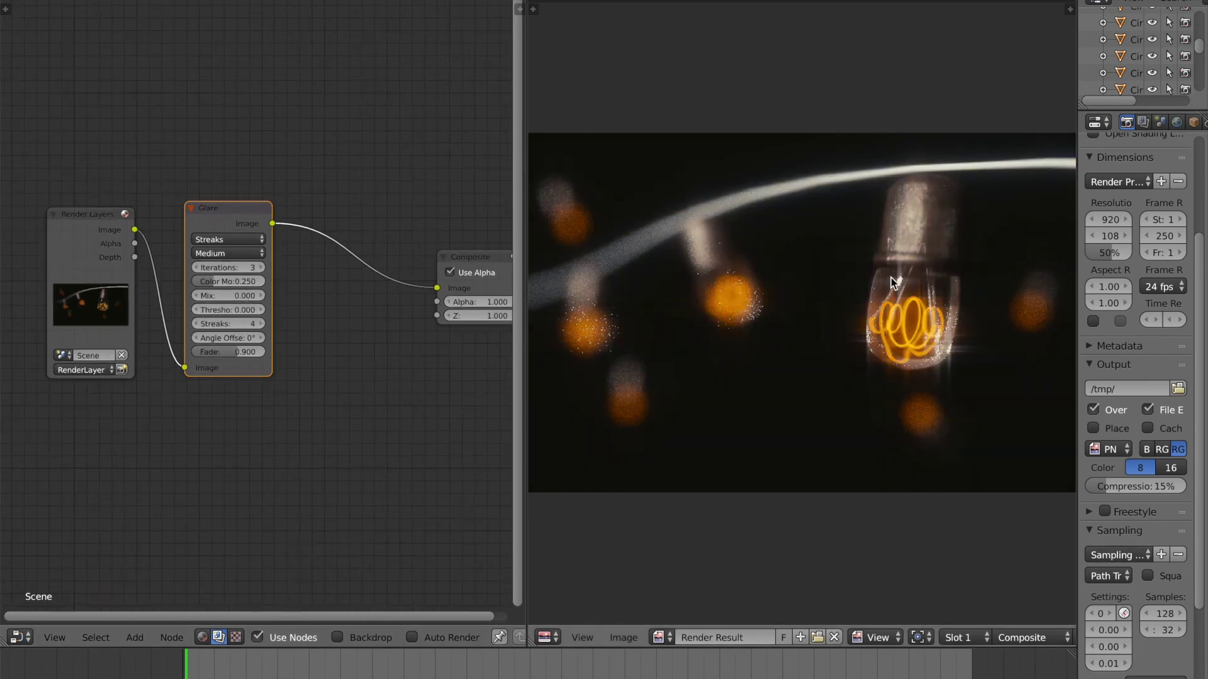
scroll(339, 291, "up", 1)
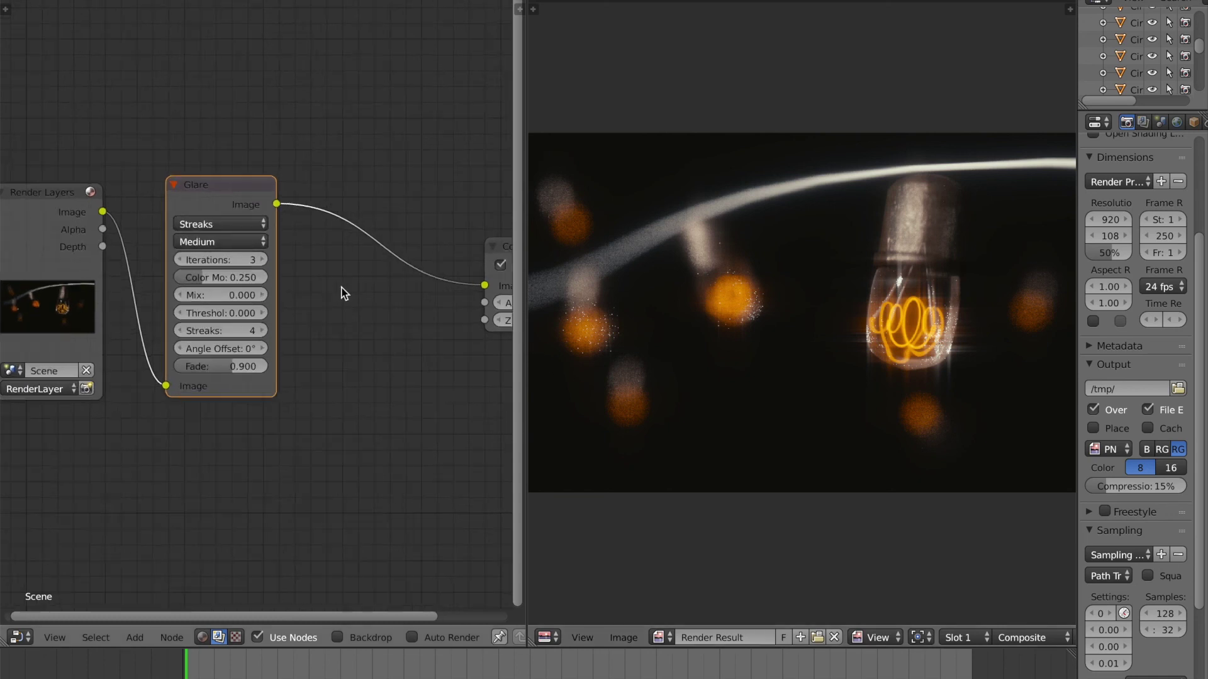
Change the Glare node's type to Fog Glow and set its threshold to 0.1
left_click(228, 224)
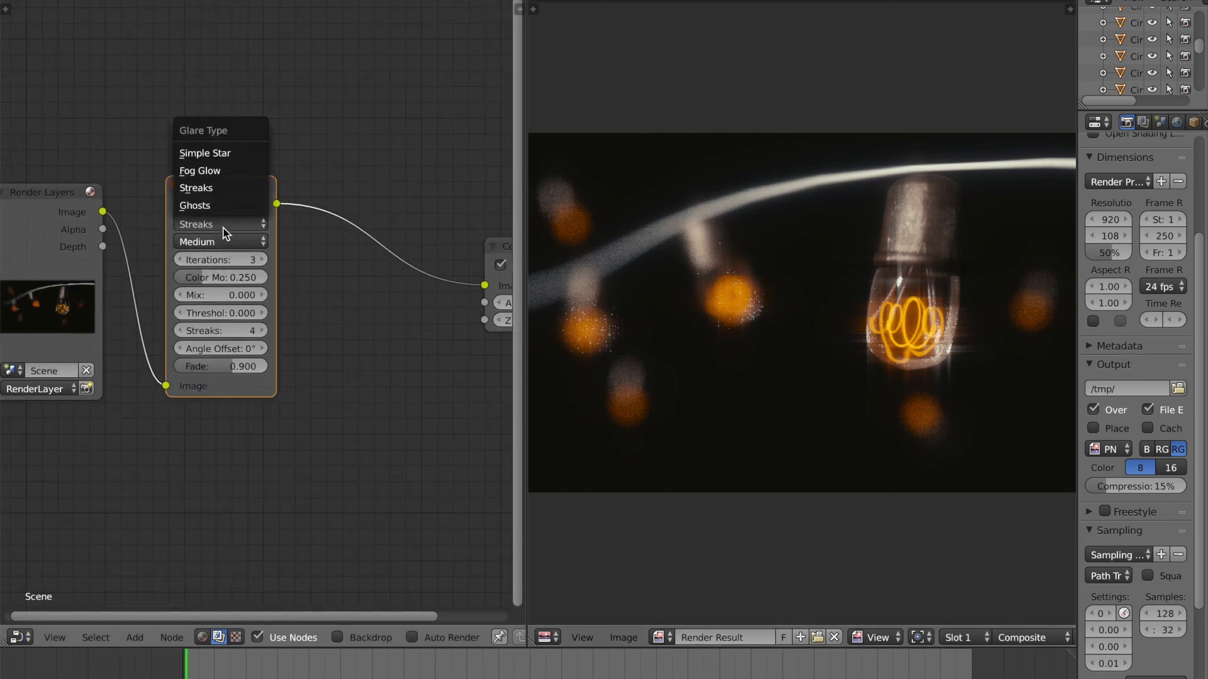
left_click(228, 172)
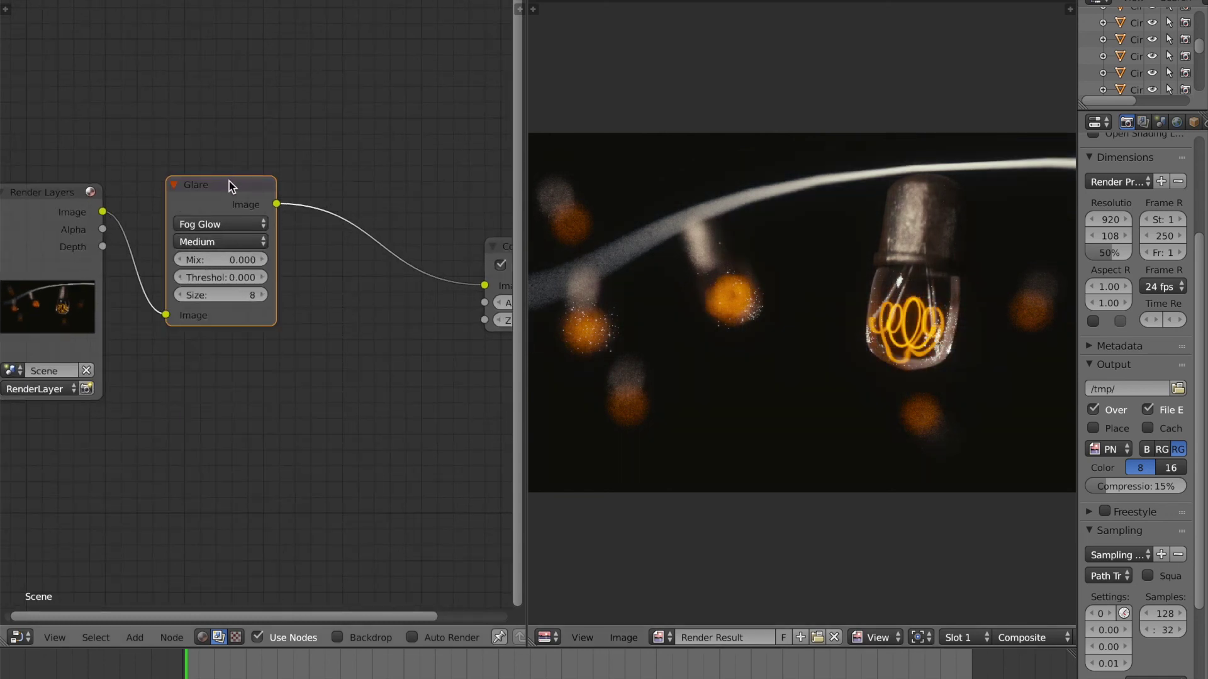
left_click(220, 276)
type("0.1")
key("Return")
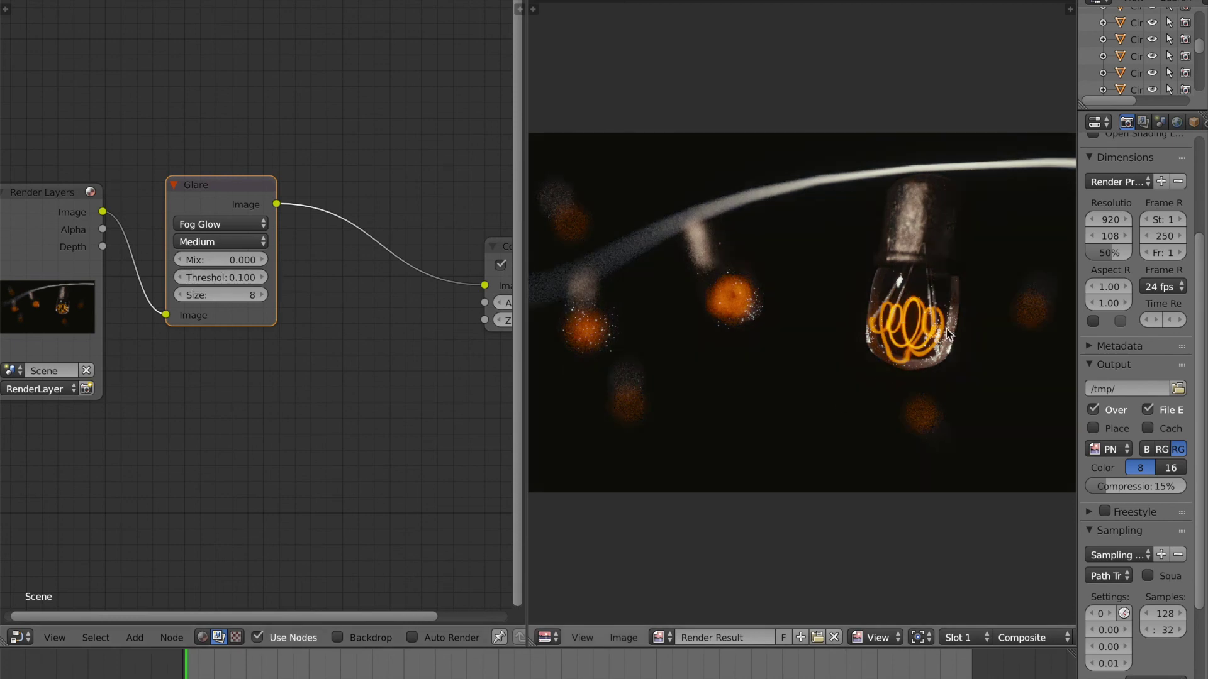
Duplicate the Fog Glow Glare node into the link before Composite and save over the file
key("shift+d")
left_click(358, 220)
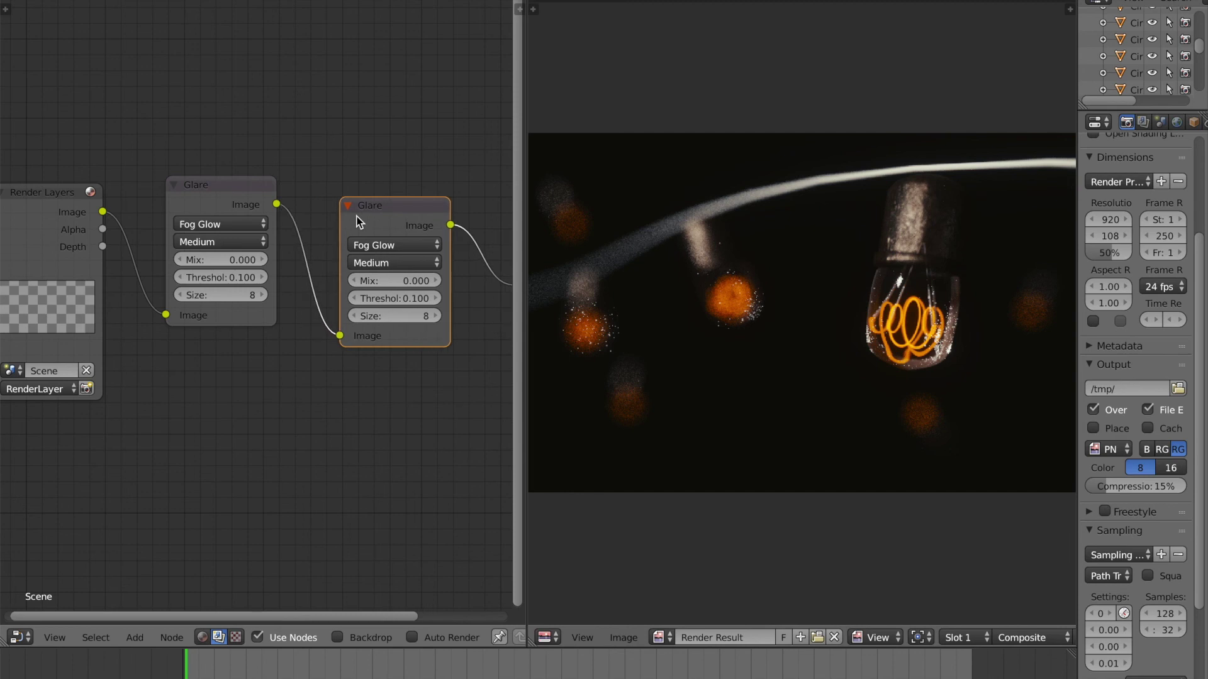
middle_click_drag(410, 261, 359, 281)
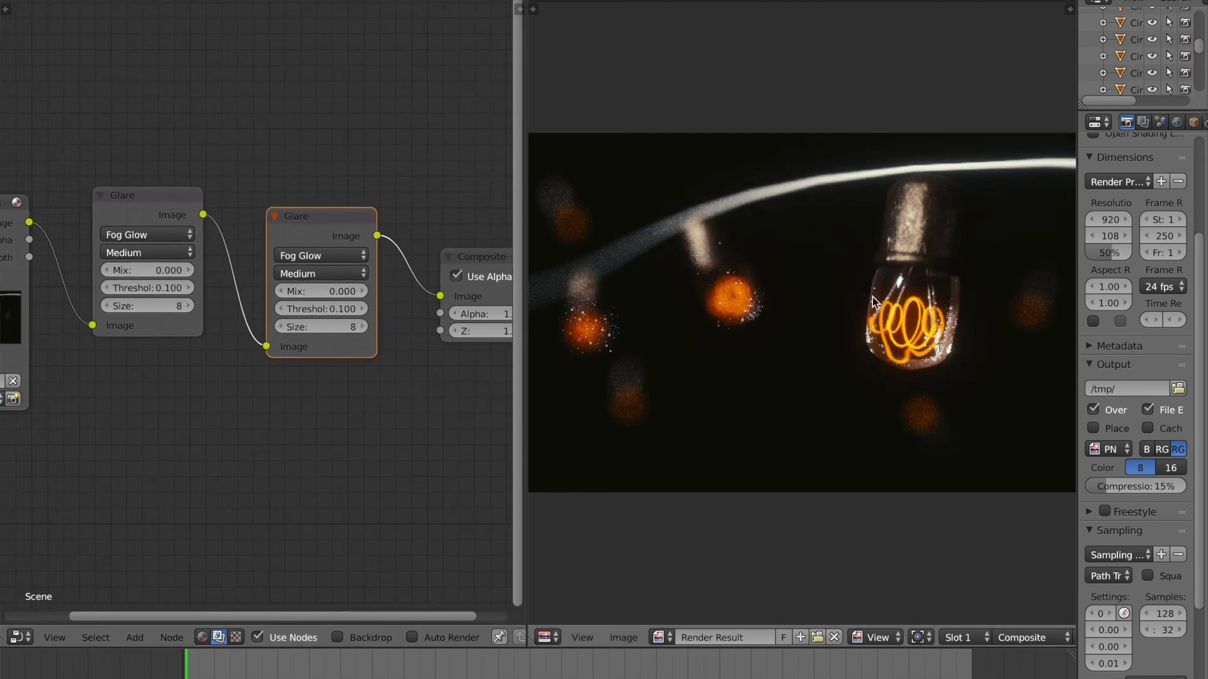
scroll(844, 326, "down", 1)
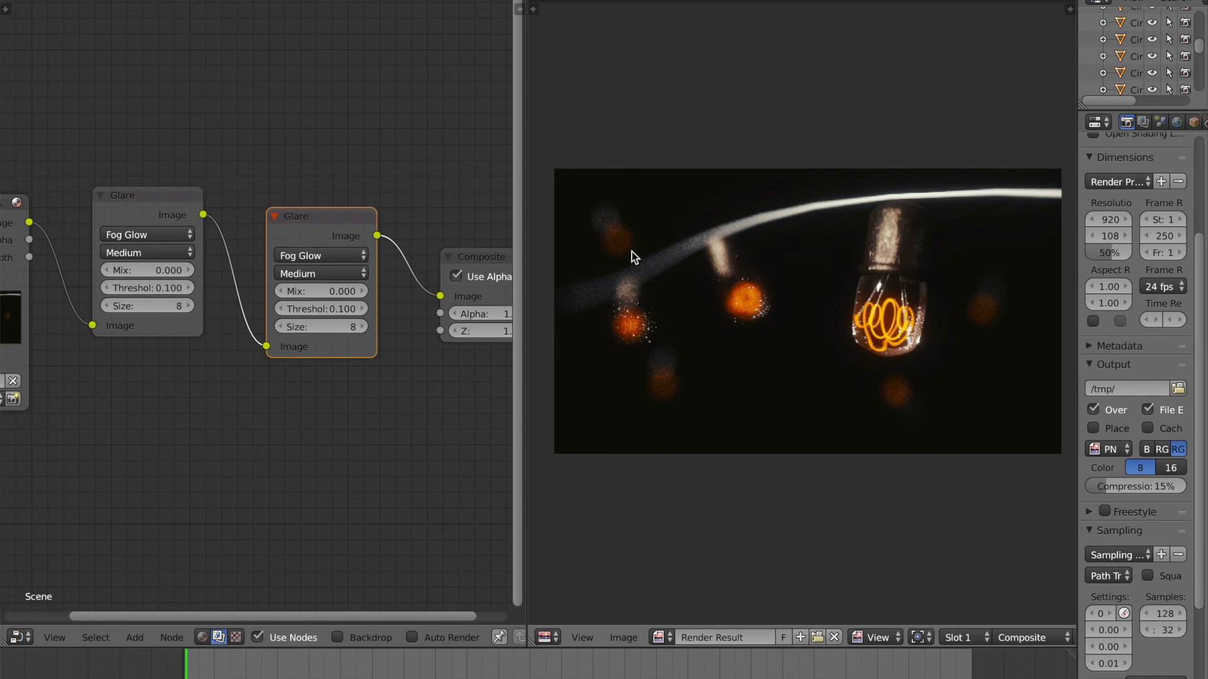
key("ctrl+s")
left_click(949, 236)
Try a third Glare node before Composite, set to Streaks with a threshold of 1
scroll(458, 307, "down", 1)
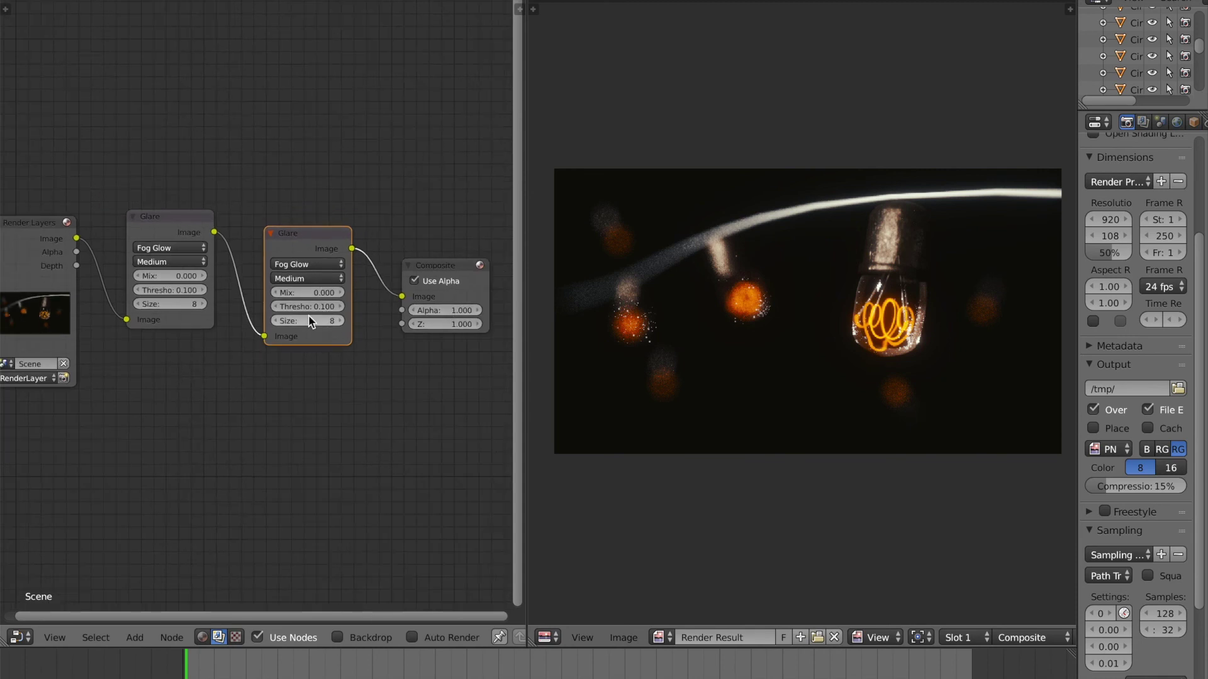
key("shift+d")
left_click(398, 258)
left_click(419, 274)
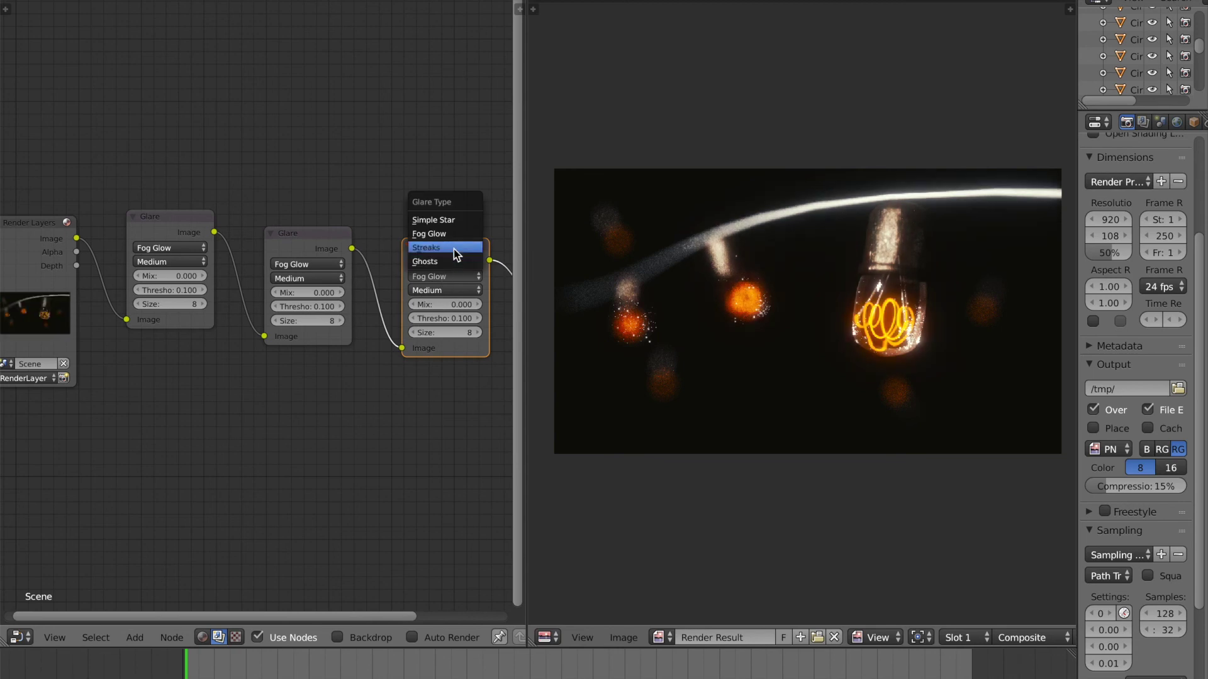
left_click(453, 249)
middle_click_drag(453, 249, 352, 244)
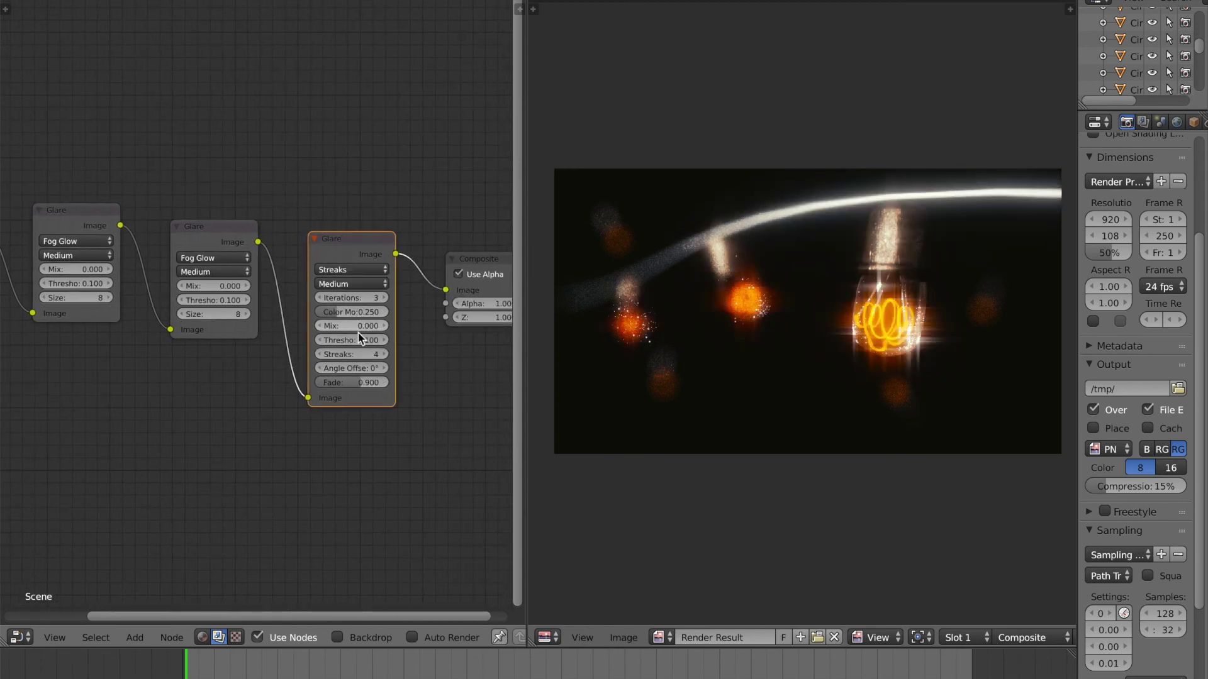
left_click_drag(345, 345, 377, 345)
left_click(356, 339)
type("1")
key("Return")
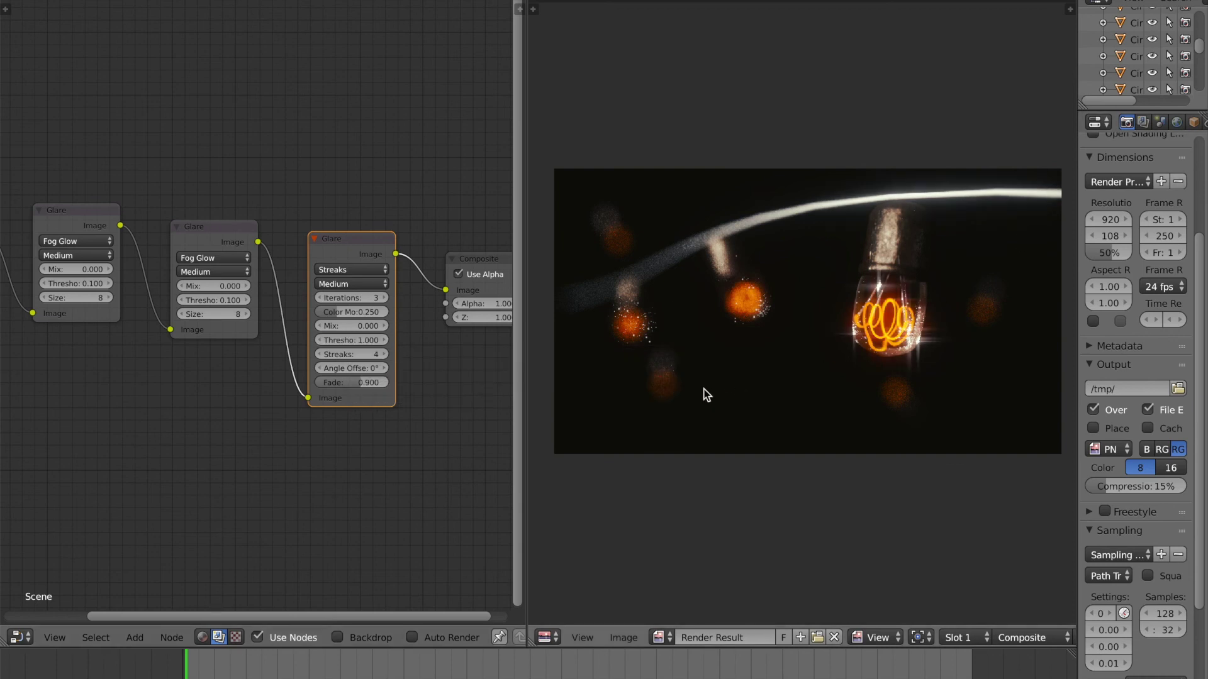
Delete the Streaks Glare node and reconnect the second Fog Glow Glare node's image output to Composite
key("Delete")
left_click_drag(258, 241, 447, 290)
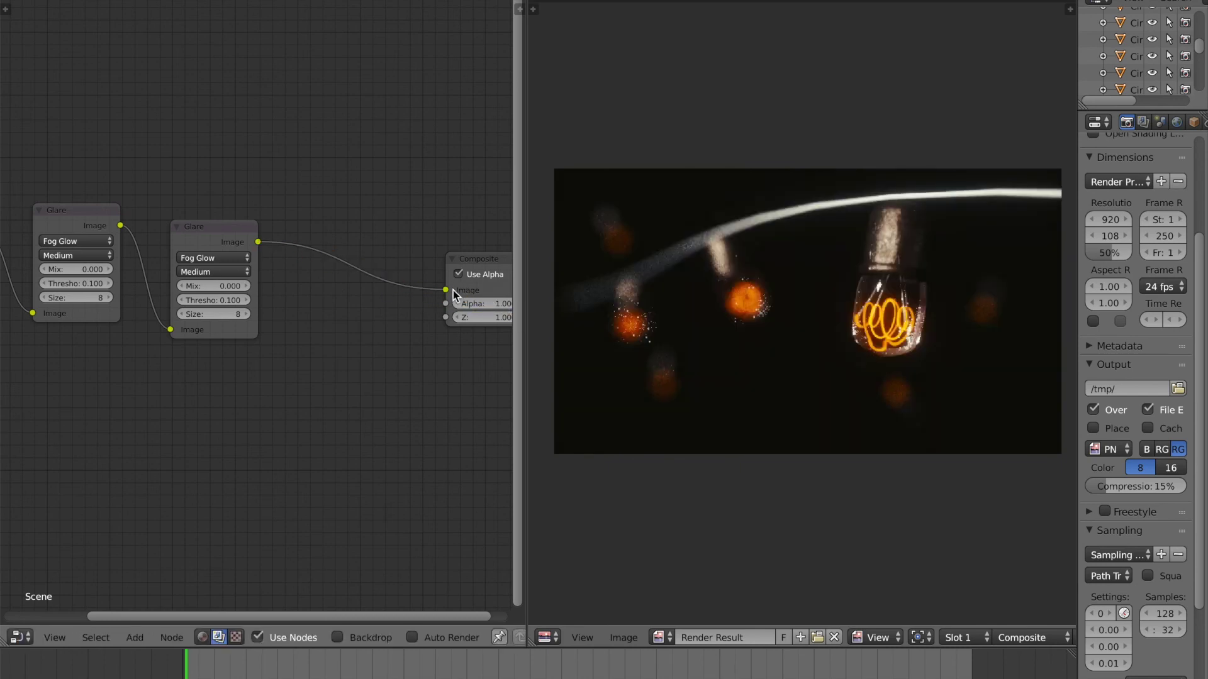
Move the Composite node farther out and insert an RGB Curves node between it and the second Glare node
scroll(451, 315, "down", 2)
left_click_drag(394, 271, 460, 281)
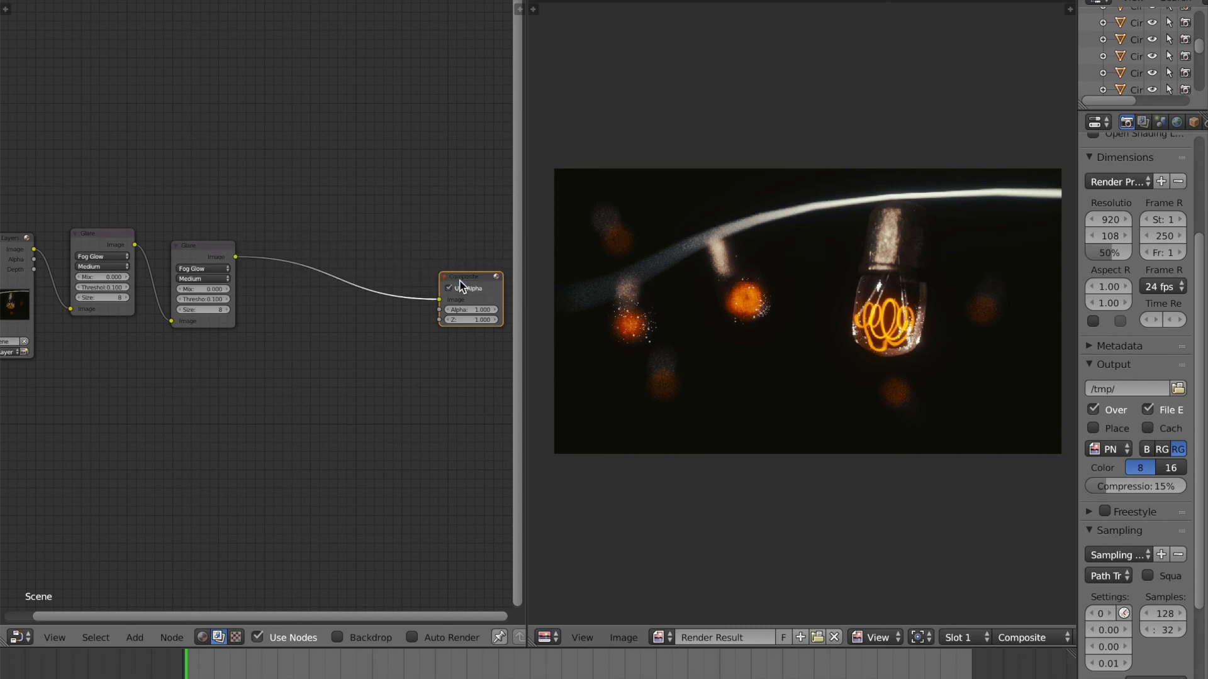
key("shift+a")
left_click(461, 279)
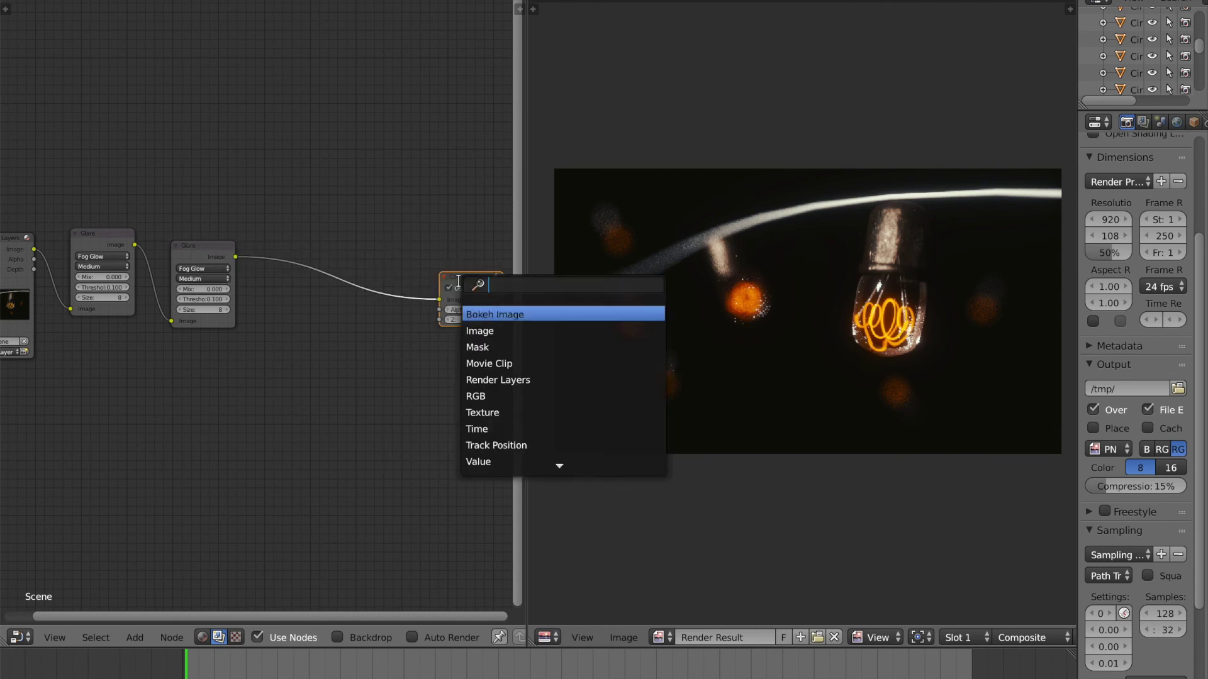
type("rgb")
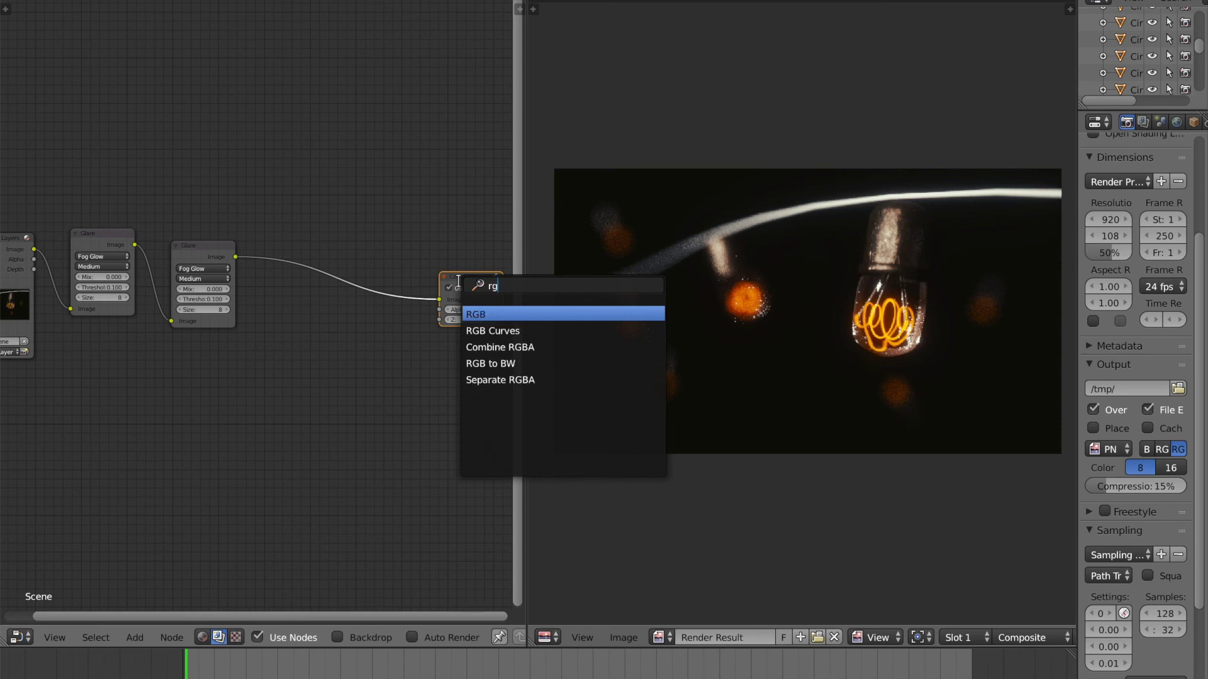
key("Down")
key("Return")
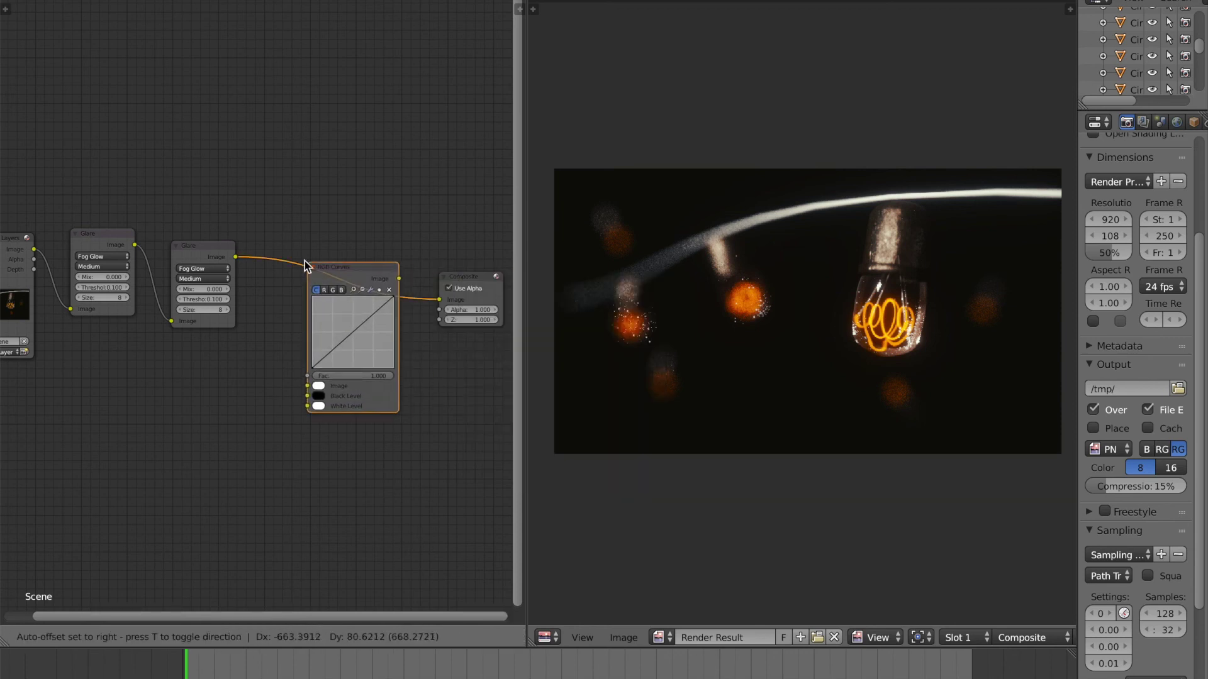
left_click(288, 250)
key("shift+a")
left_click(288, 250)
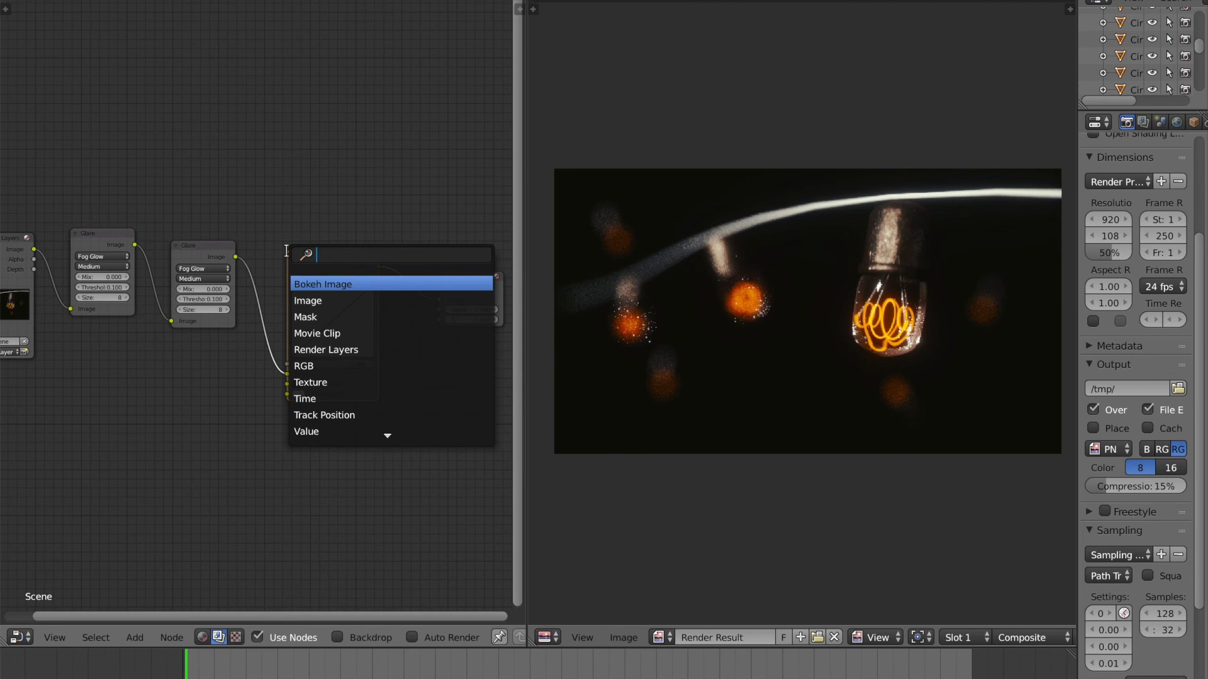
type("rgb")
key("Down")
key("Down")
key("Down")
key("Down")
key("Return")
left_click(302, 243)
Try adding a Color Balance node above the RGB Curves node and delete it again
key("shift+a")
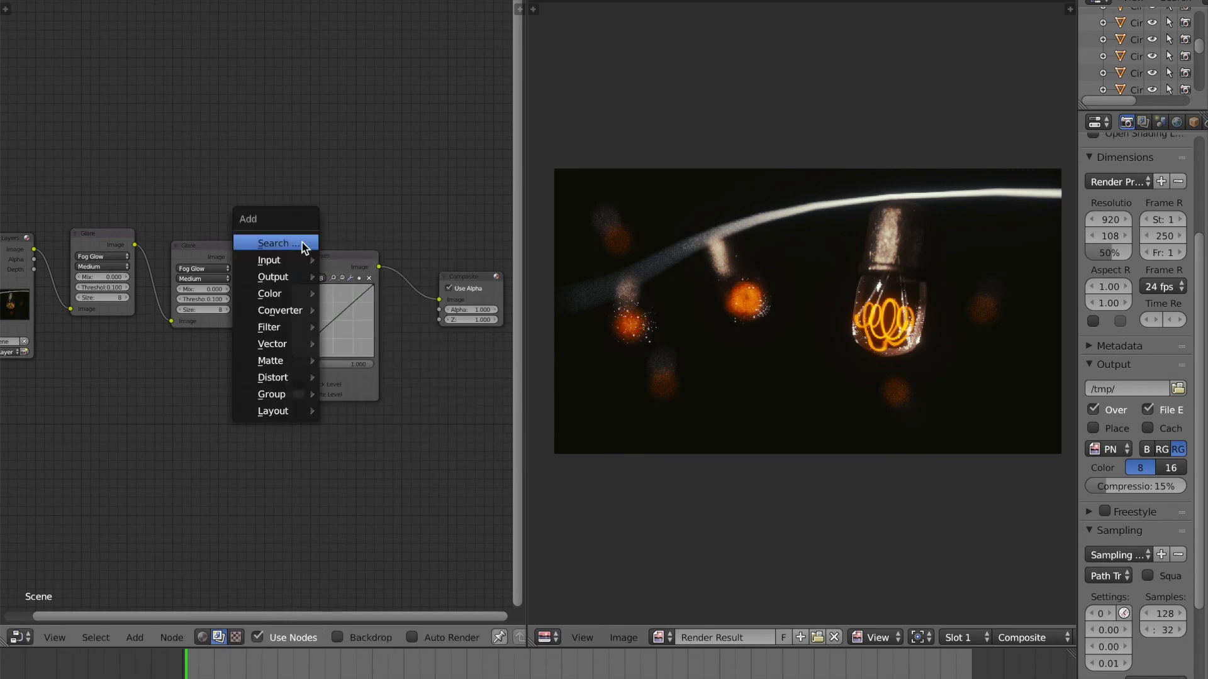
left_click(302, 243)
type("color")
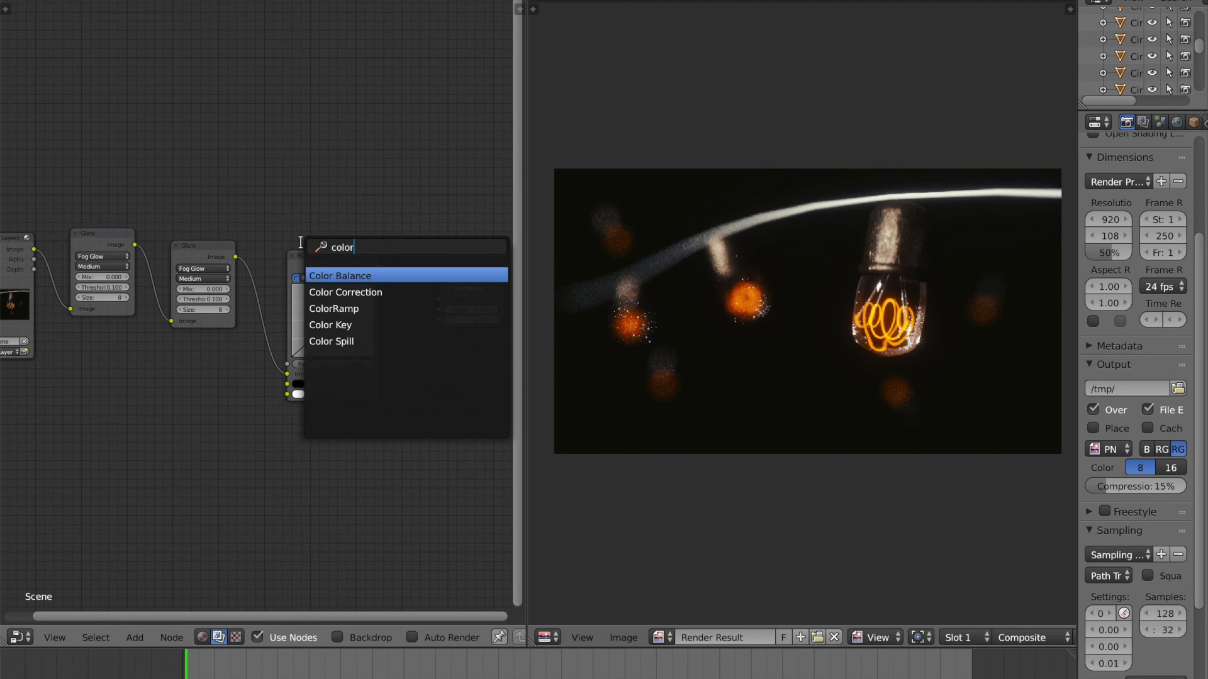
key("Down")
key("Down")
key("Down")
key("Up")
key("Up")
key("Up")
key("Return")
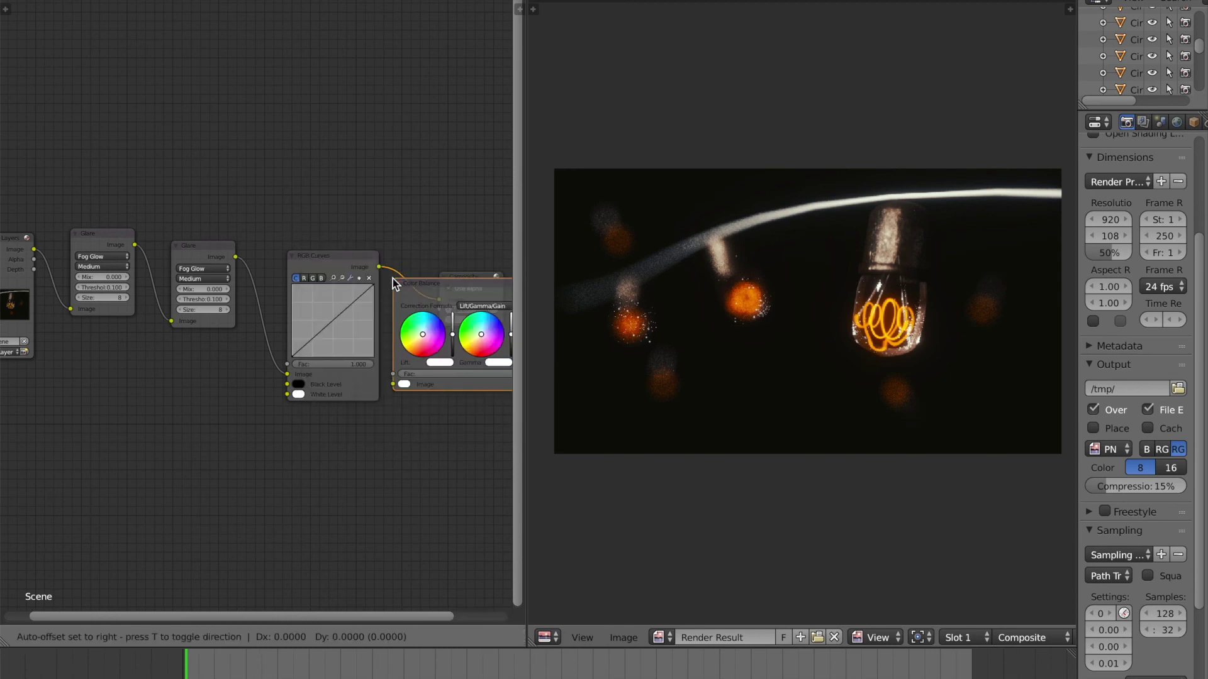
left_click(256, 113)
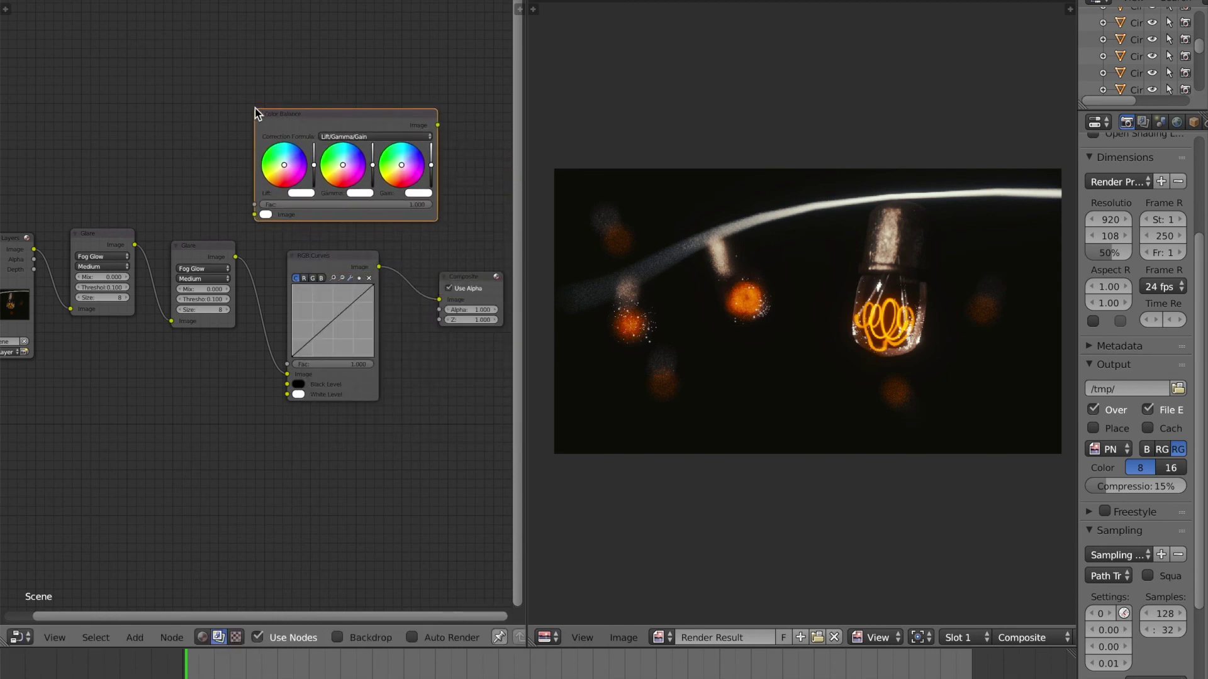
key("x")
Try a middle control point on the red channel of the RGB Curves node and delete it again
scroll(381, 315, "up", 2)
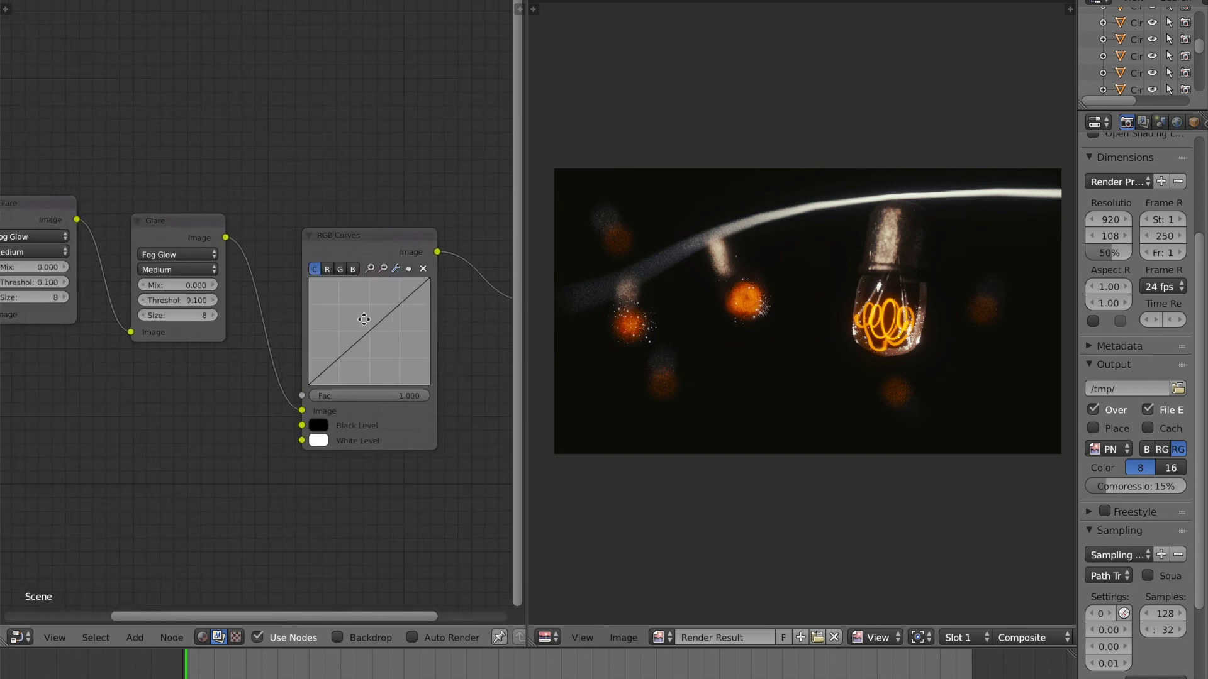
middle_click_drag(371, 317, 304, 329)
scroll(300, 316, "up", 1)
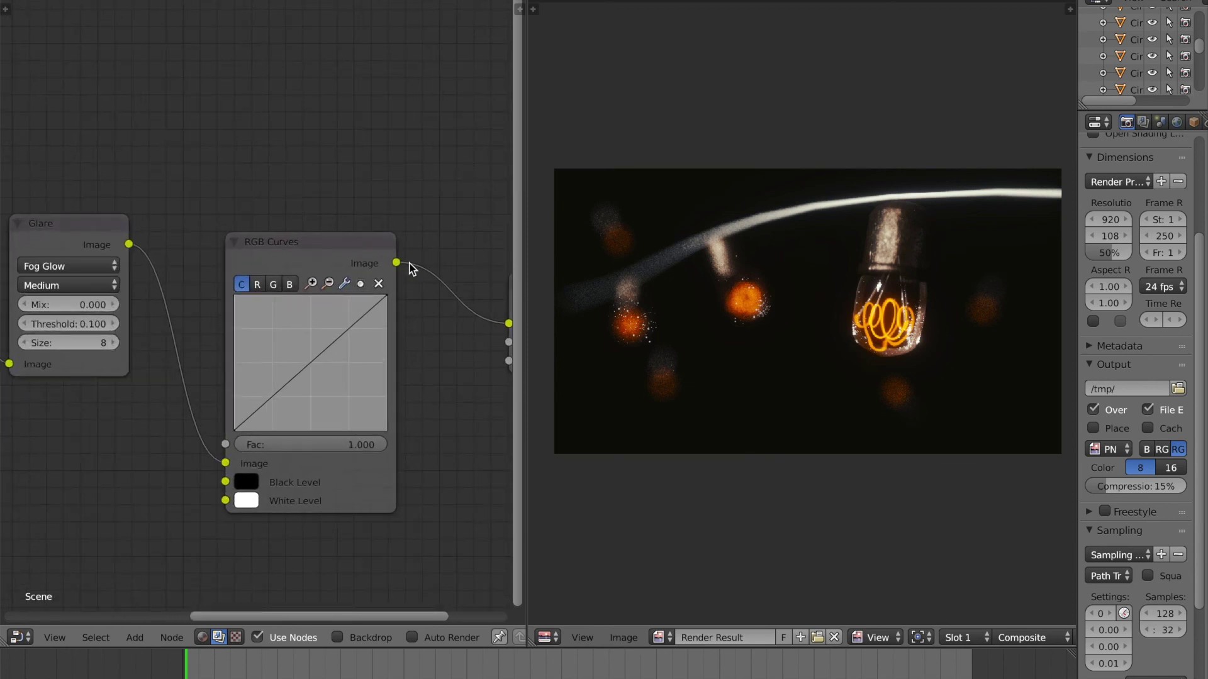
middle_click_drag(410, 269, 352, 261)
left_click(237, 281)
left_click(207, 280)
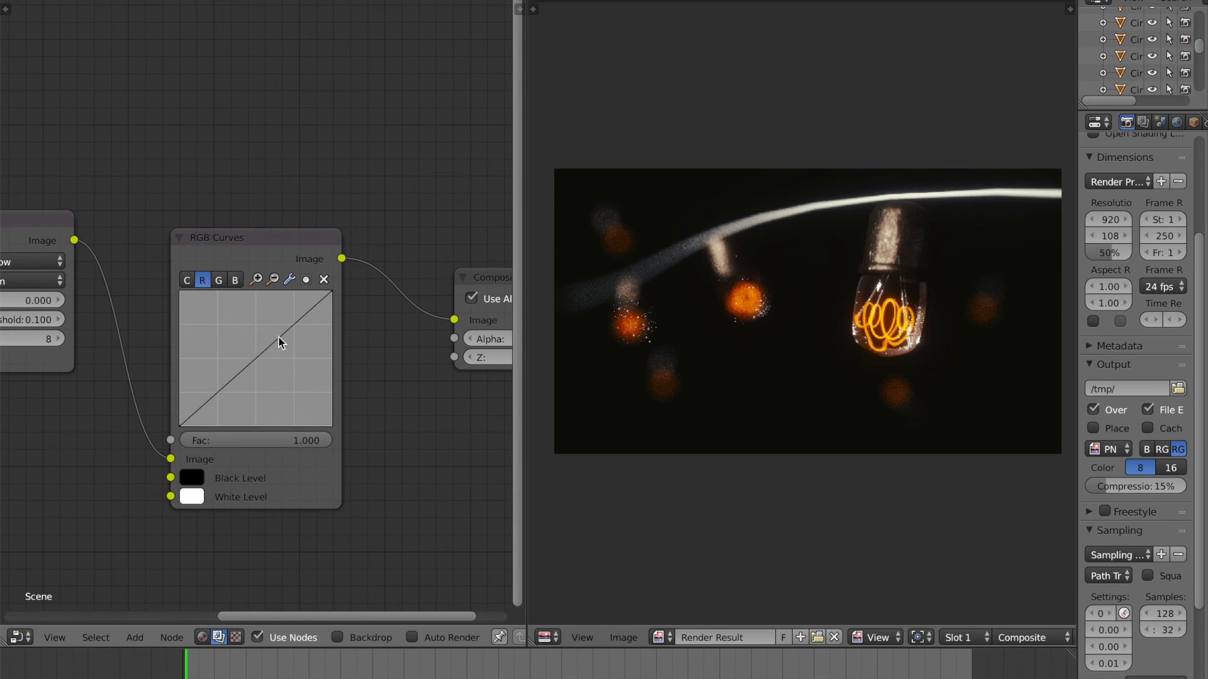
mouse_move(252, 356)
left_mouse_down()
mouse_move(230, 342)
mouse_move(271, 373)
mouse_move(255, 363)
left_mouse_up()
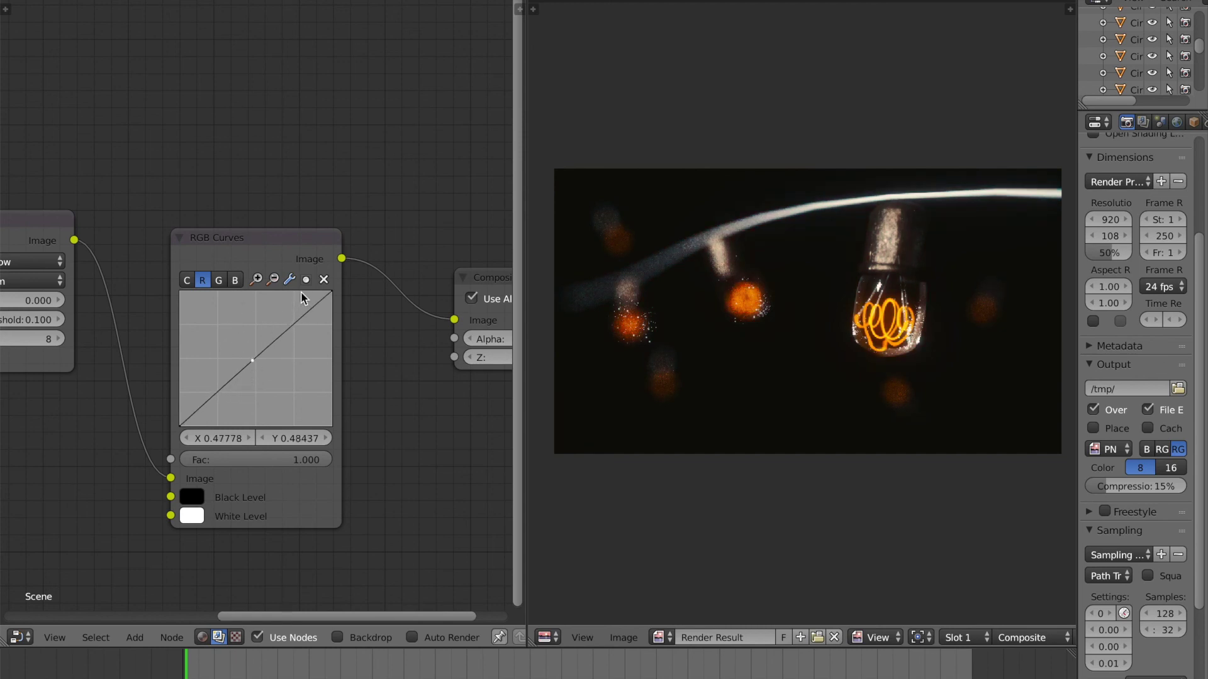
left_click(324, 279)
Try a middle control point on the blue channel of the RGB Curves node and delete it again
left_click(235, 281)
mouse_move(257, 347)
left_mouse_down()
mouse_move(242, 355)
mouse_move(256, 365)
left_mouse_up()
left_click(324, 280)
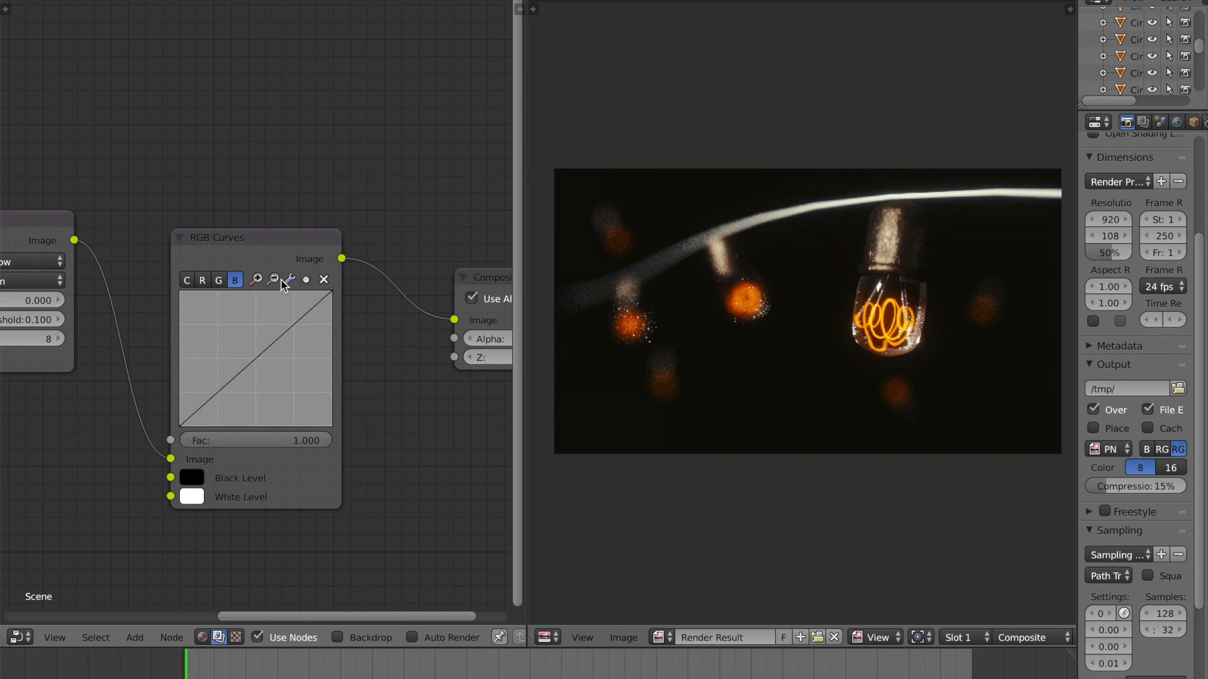
Pull the middle of the red curve slightly below the diagonal and add a combined-curve point at about X 0.467, Y 0.475
left_click(202, 280)
left_click_drag(255, 360, 250, 356)
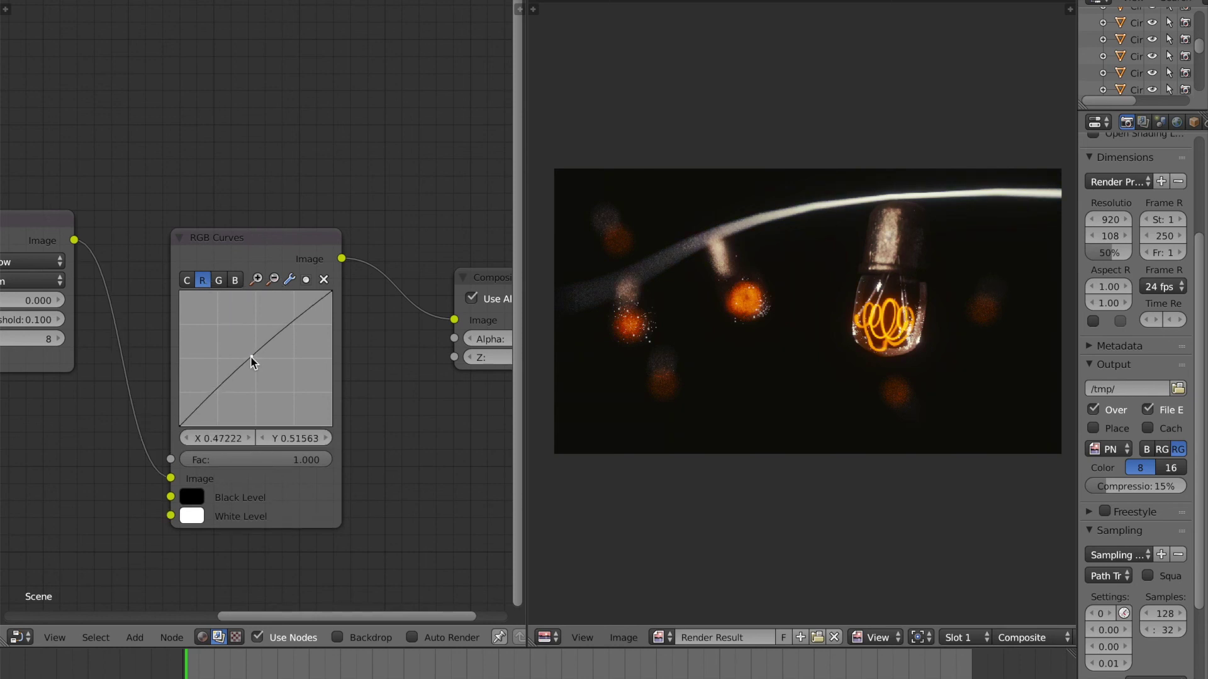
left_click_drag(250, 356, 260, 368)
left_click(190, 284)
left_click_drag(242, 361, 251, 362)
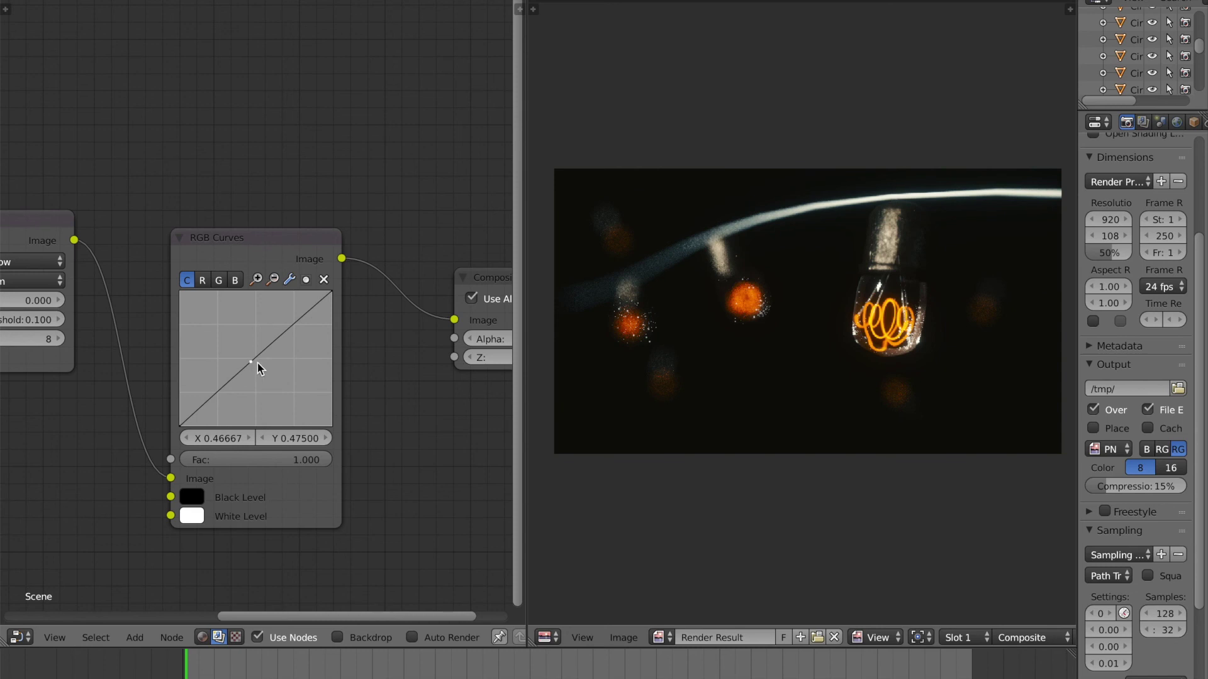
Save the project over the existing file with the adjusted color curves
scroll(357, 385, "down", 2)
key("ctrl+s")
left_click(357, 385)
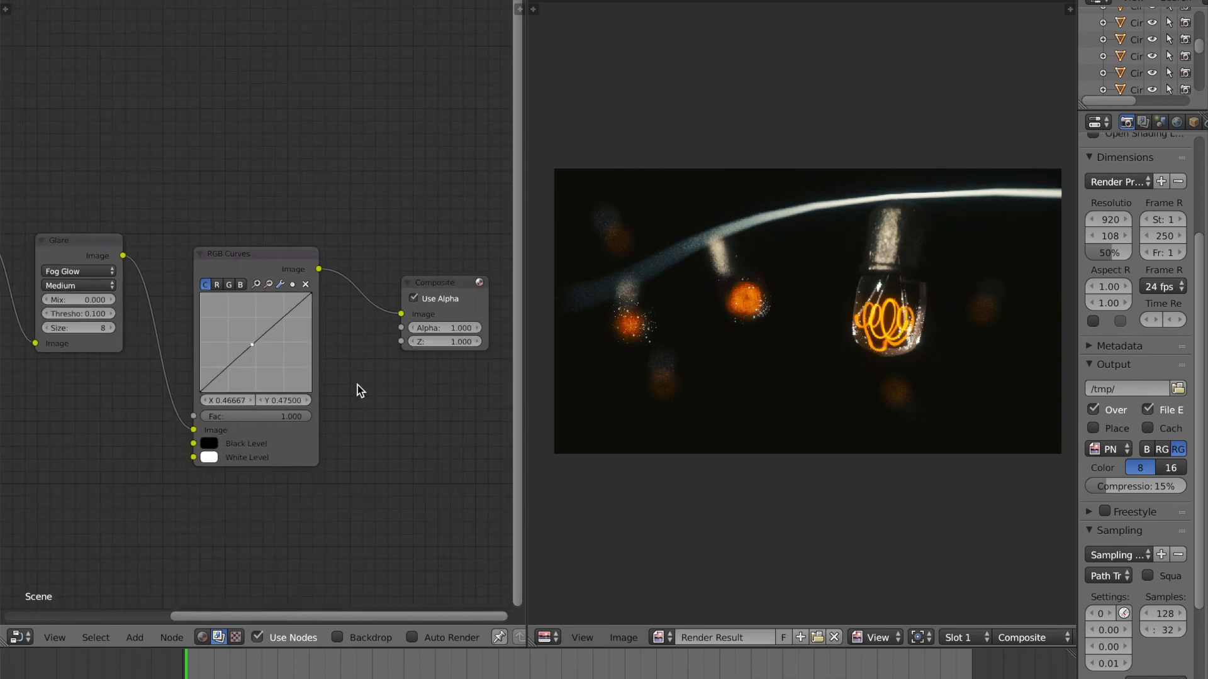
key("ctrl+s")
left_click(357, 385)
scroll(357, 385, "down", 2)
middle_click_drag(350, 385, 273, 386)
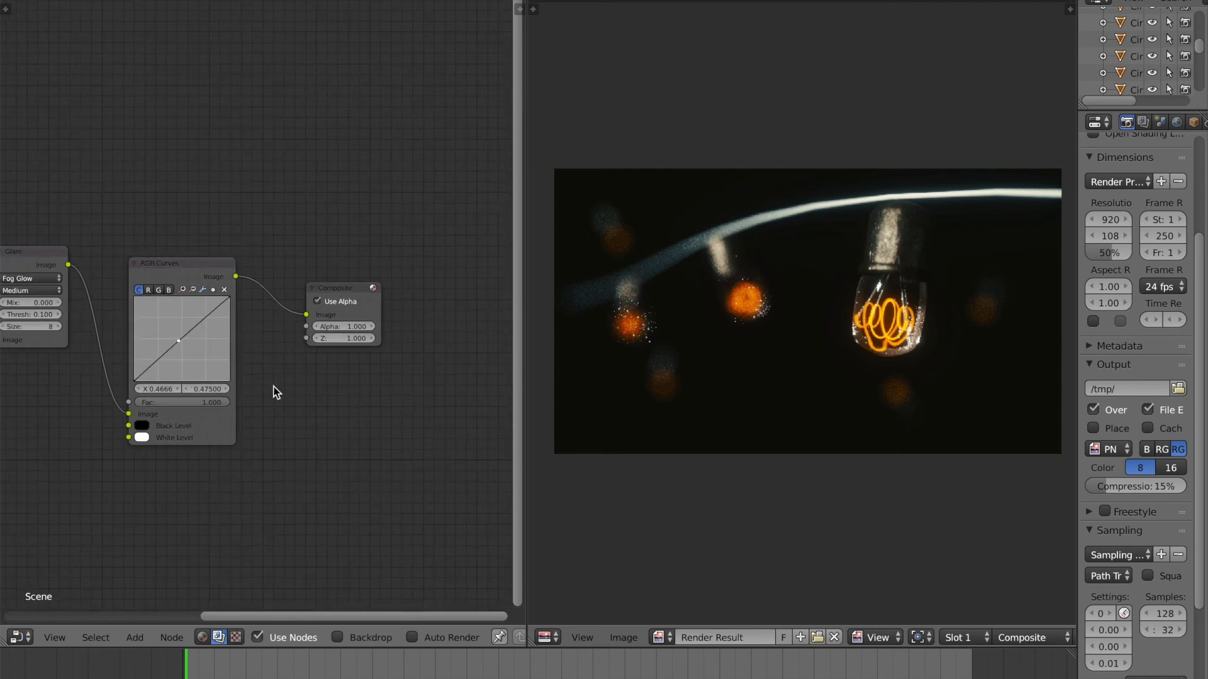
key("ctrl+s")
left_click(272, 390)
Add a Lens Distortion node on the link between the RGB Curves and Composite nodes
key("shift+a")
left_click(277, 390)
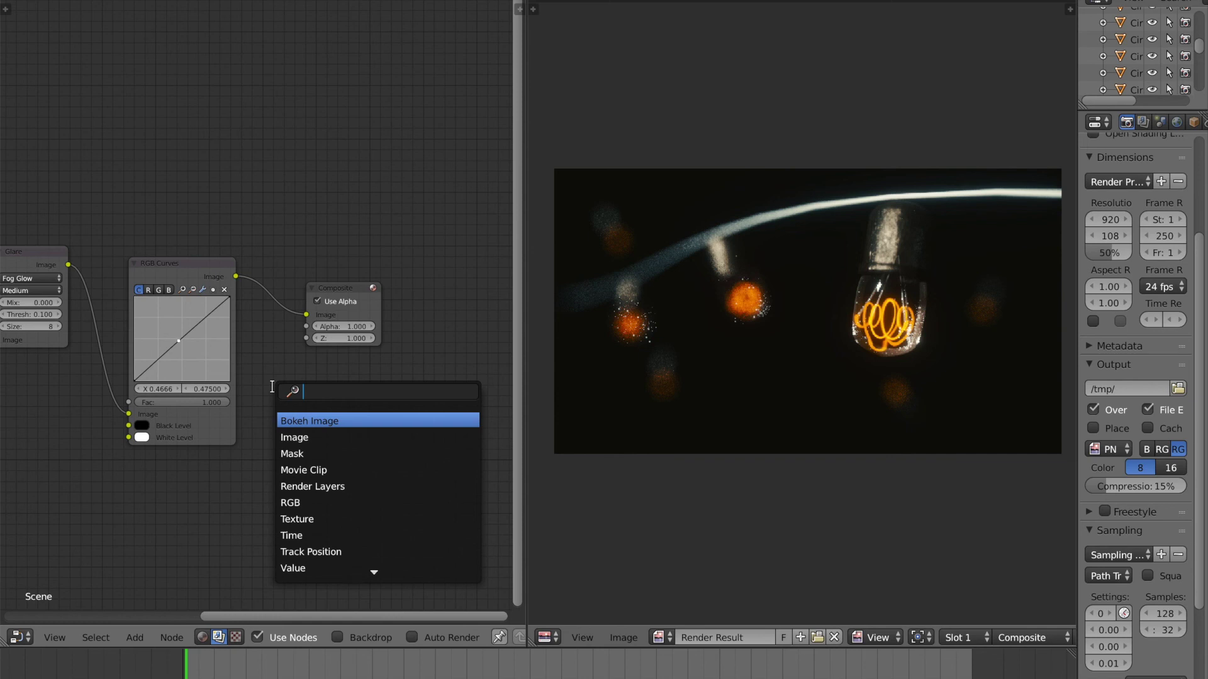
type("lens")
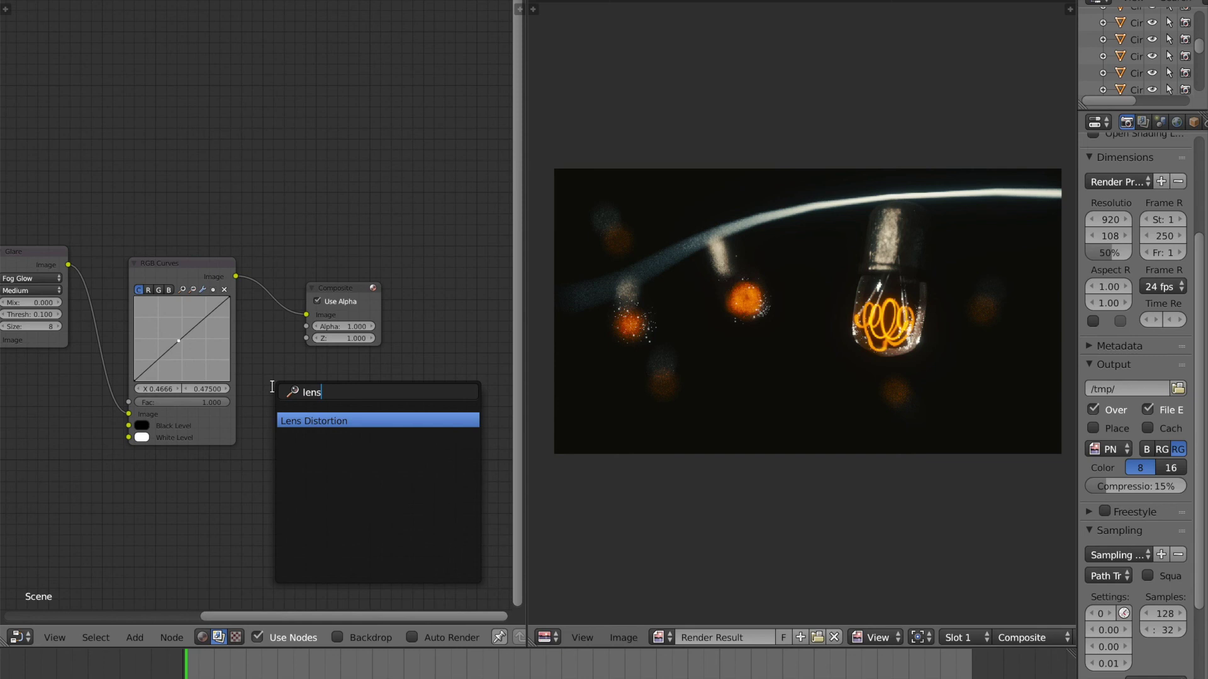
key("Return")
left_click(277, 283)
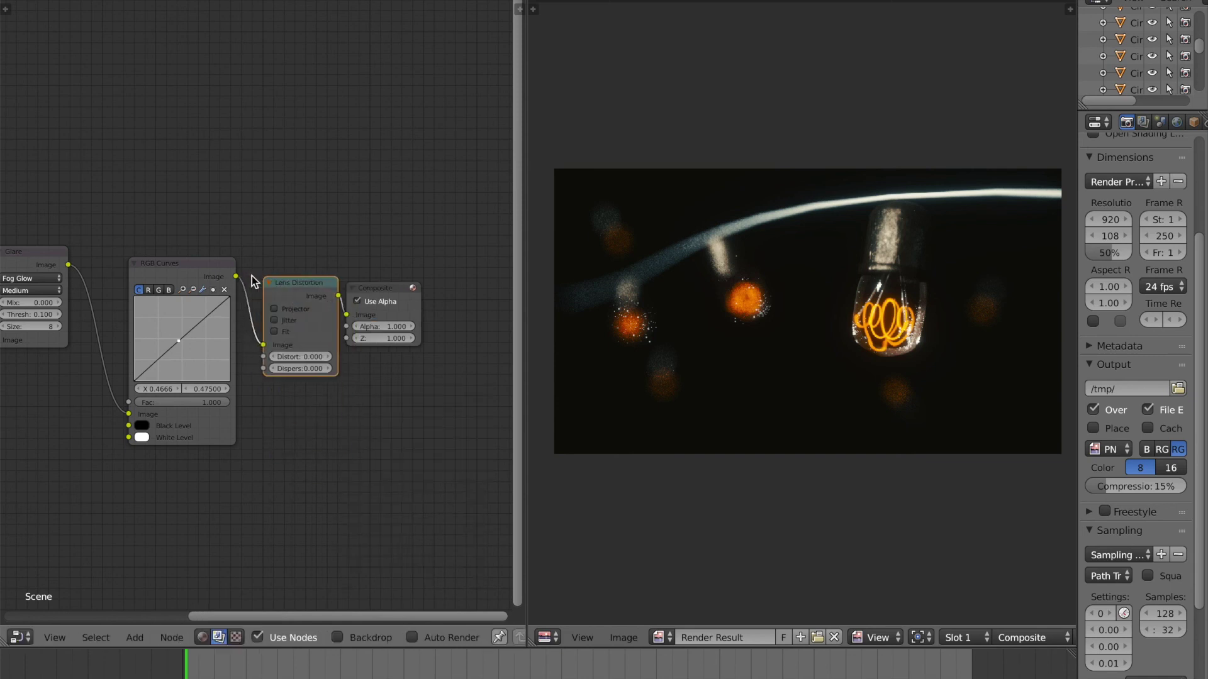
Enable Jitter on the Lens Distortion node and examine the main bulb's filament and glass up close in the render
scroll(678, 325, "up", 5)
scroll(762, 70, "up", 2)
middle_click_drag(745, 92, 933, 196)
scroll(878, 222, "down", 3)
scroll(877, 222, "up", 2)
middle_click_drag(701, 180, 904, 196)
middle_click_drag(604, 283, 730, 266)
middle_click_drag(731, 333, 820, 458)
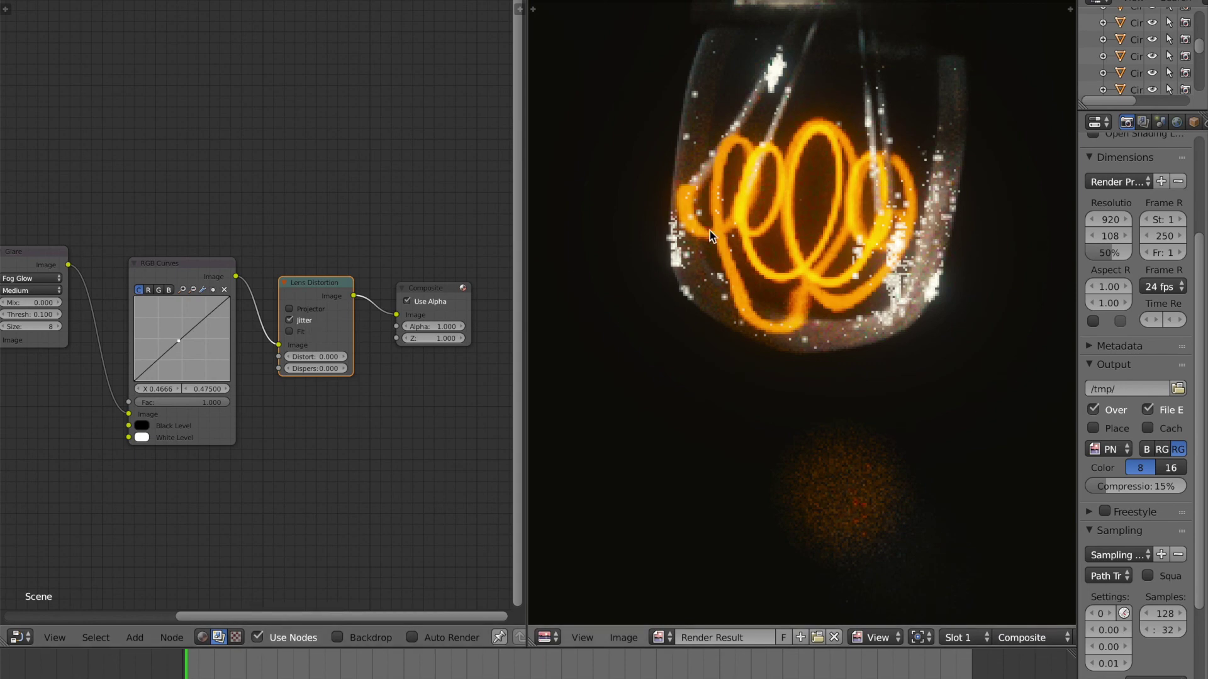
scroll(727, 217, "up", 3)
middle_click_drag(821, 106, 1024, 580)
scroll(692, 358, "down", 8)
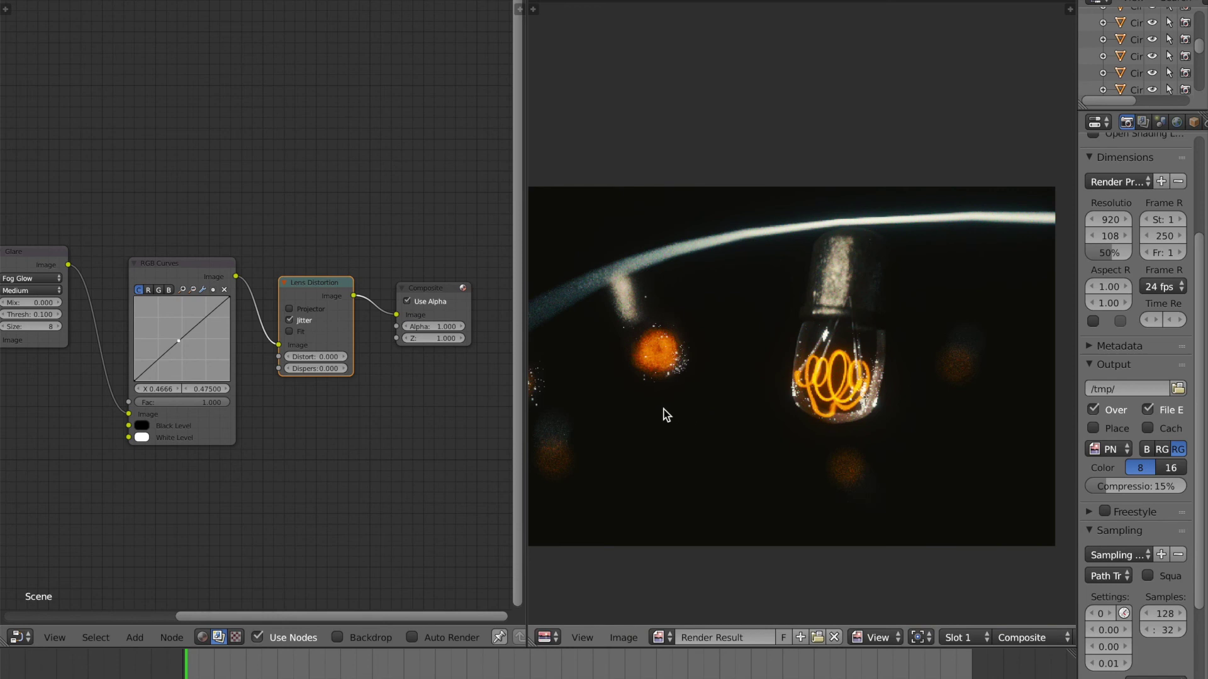
Save the project over the existing file with the Lens Distortion node included
key("ctrl+s")
left_click(463, 396)
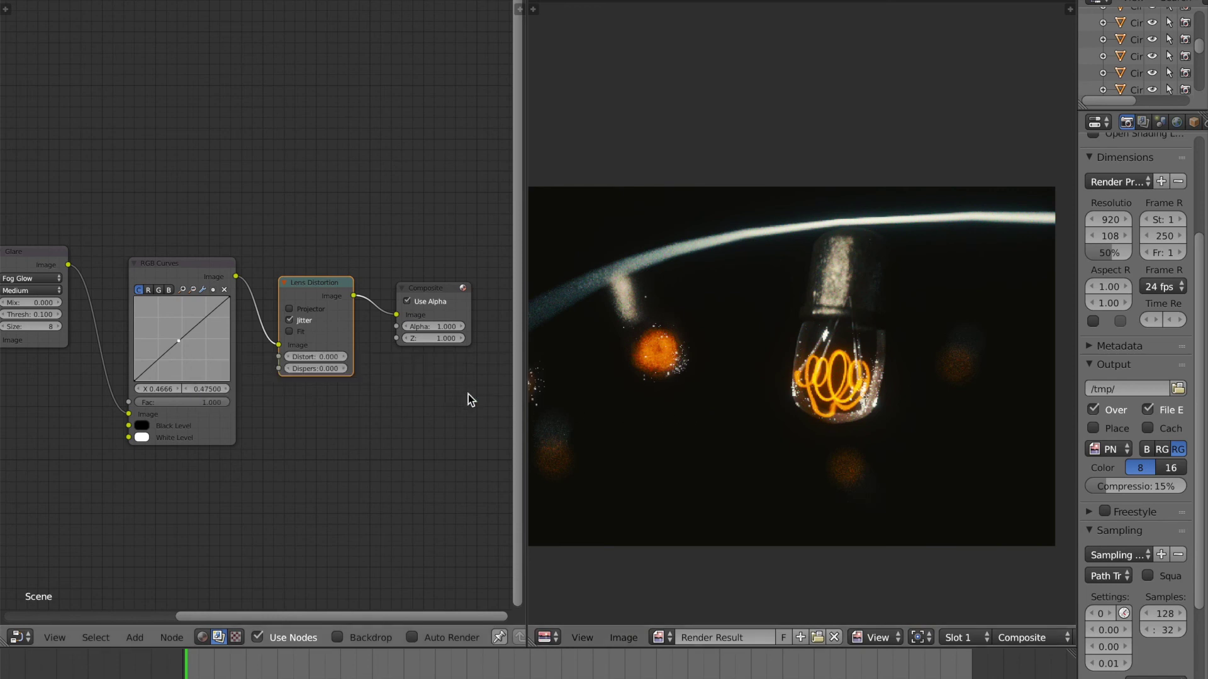
scroll(660, 423, "down", 2)
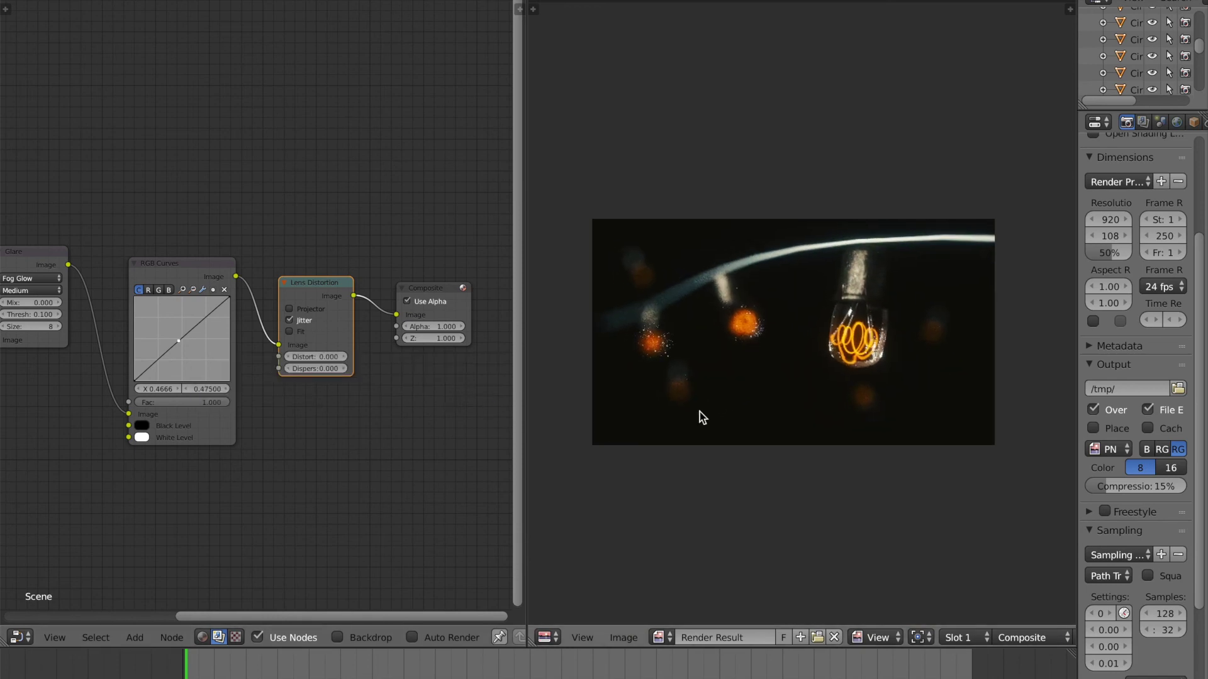